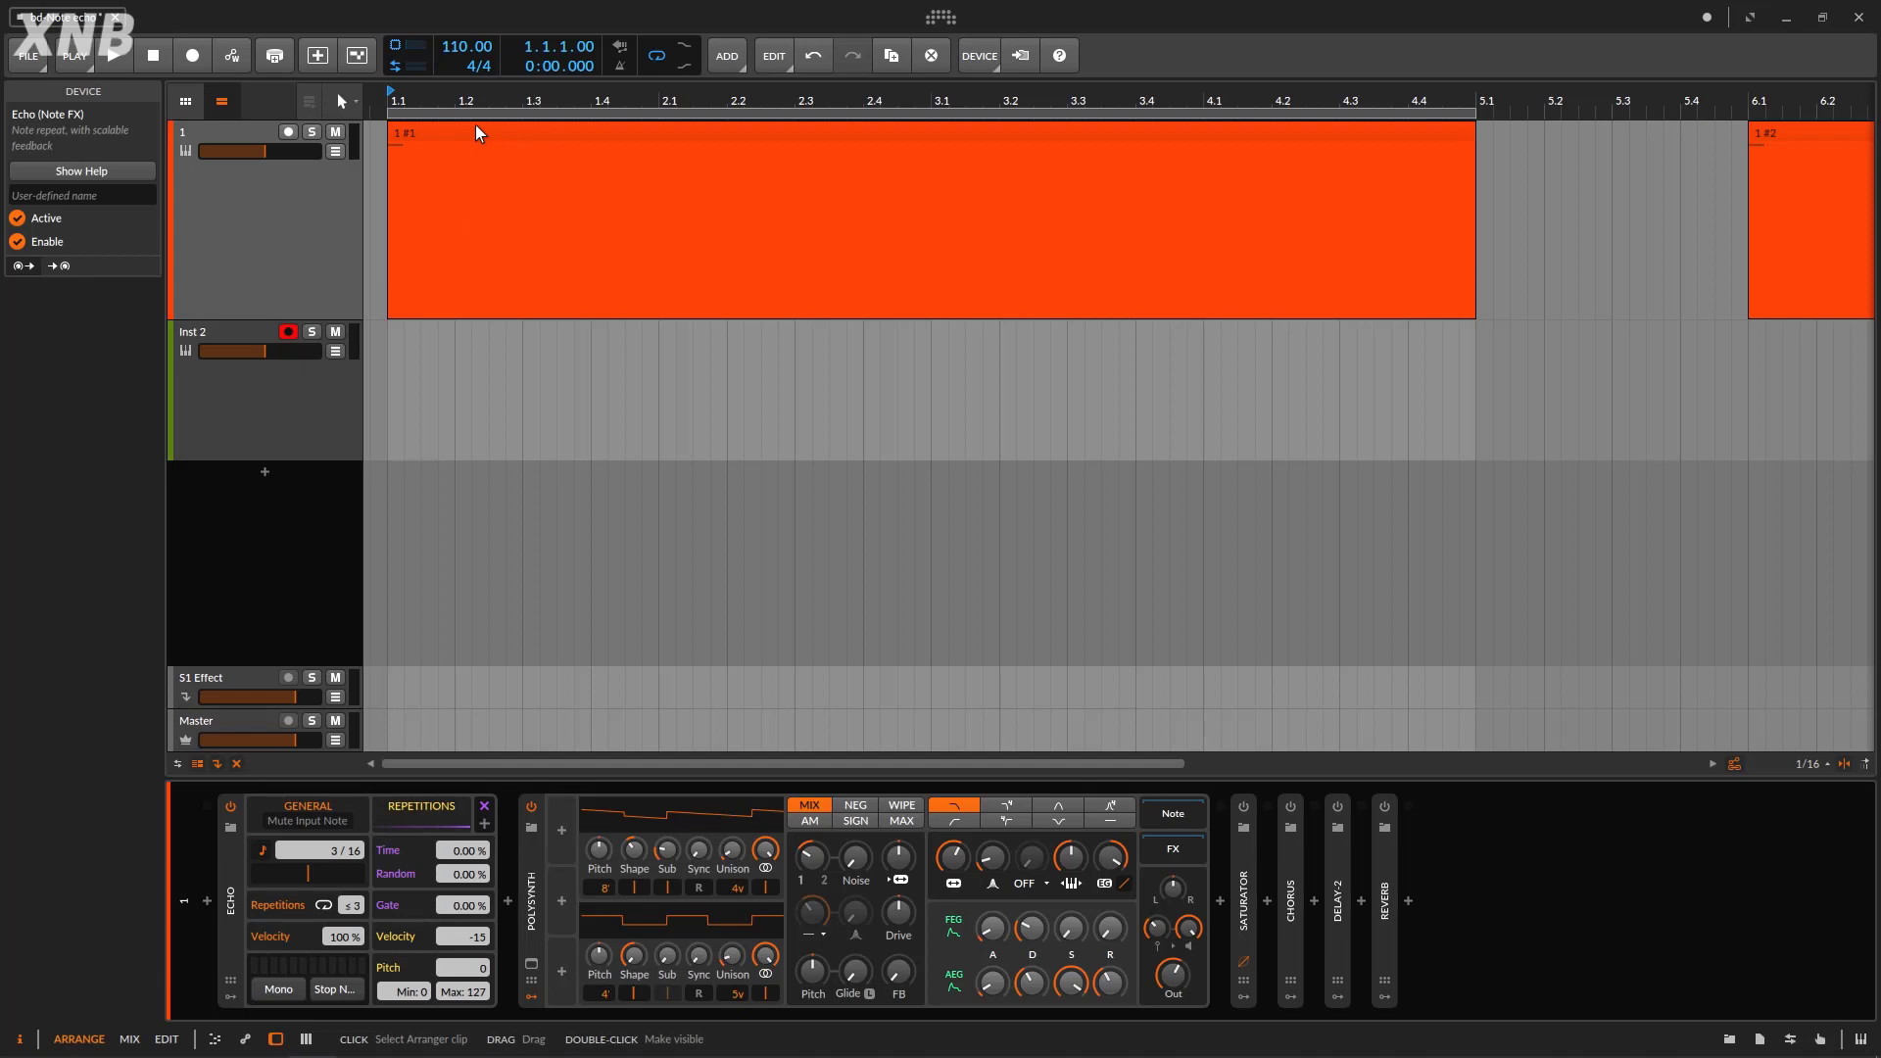
# Inspect the notes in the first clip on track 1, and return to the track's device chain.
pyautogui.doubleClick(423, 132)
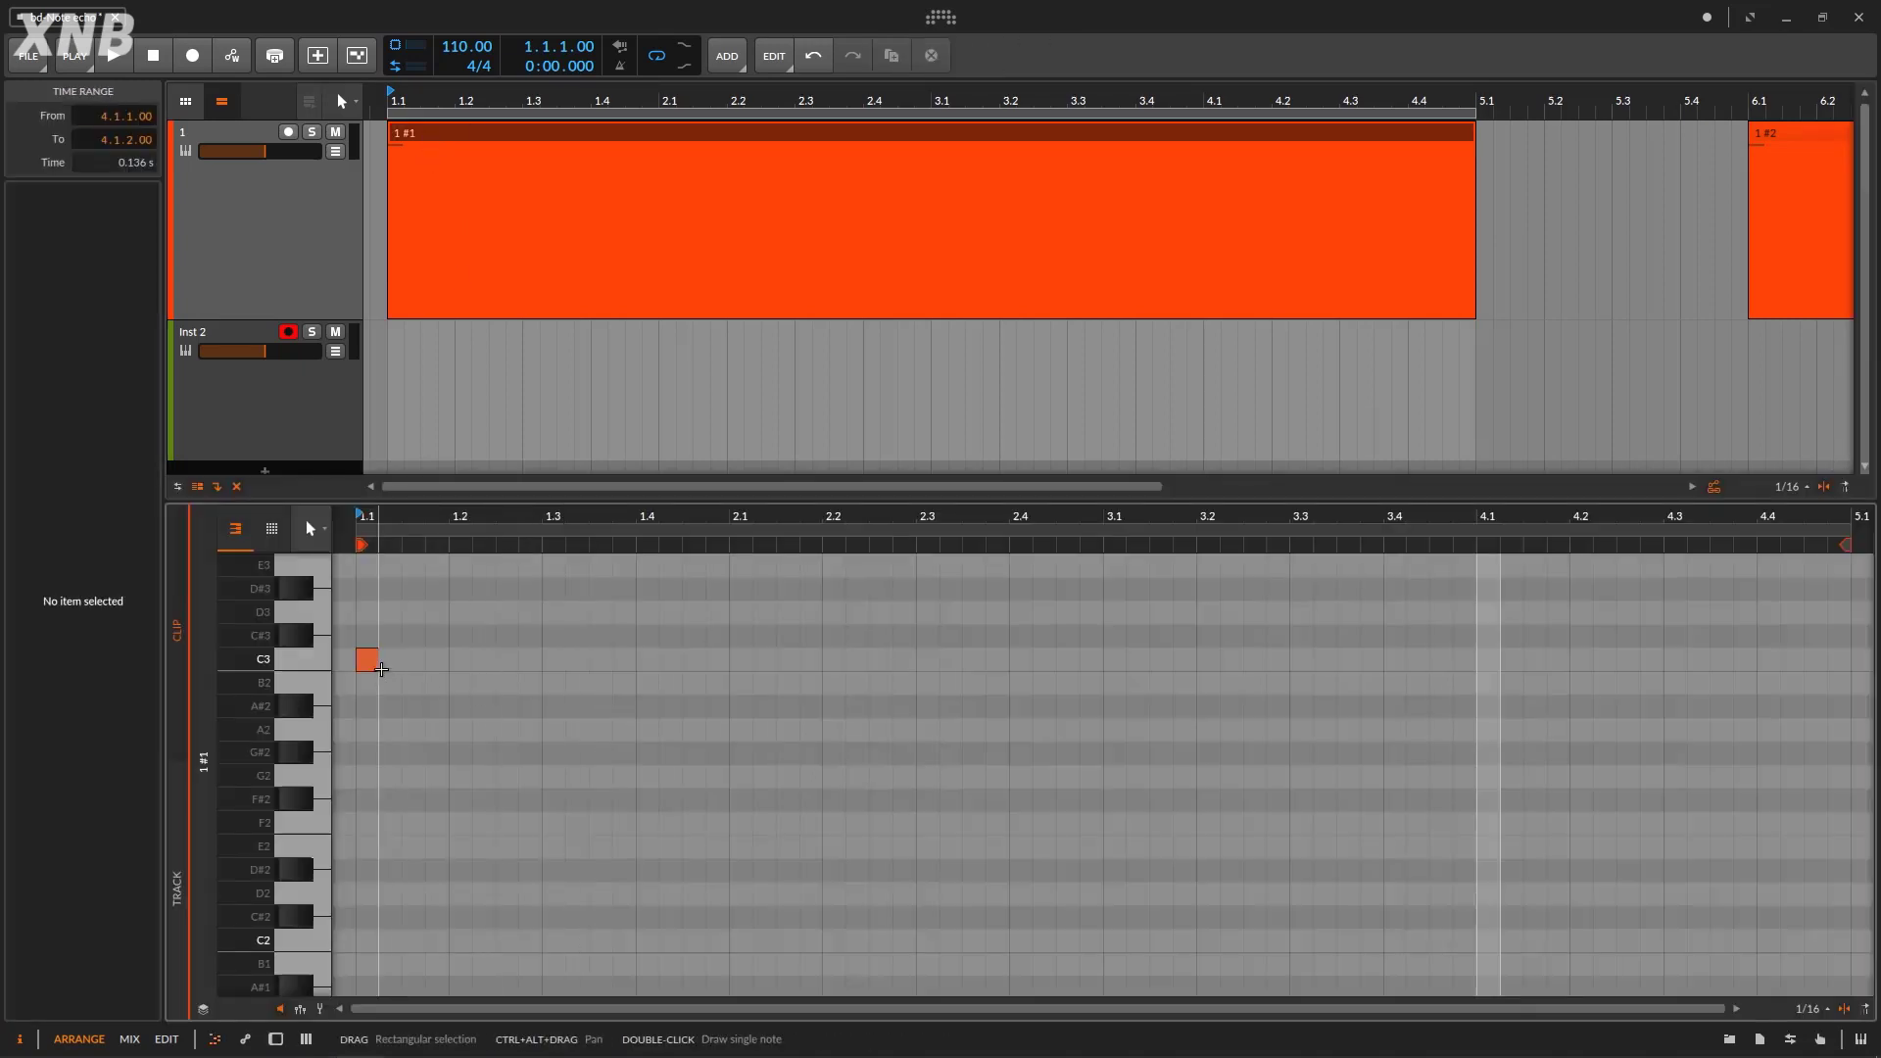
pyautogui.scroll(-5, 381, 669)
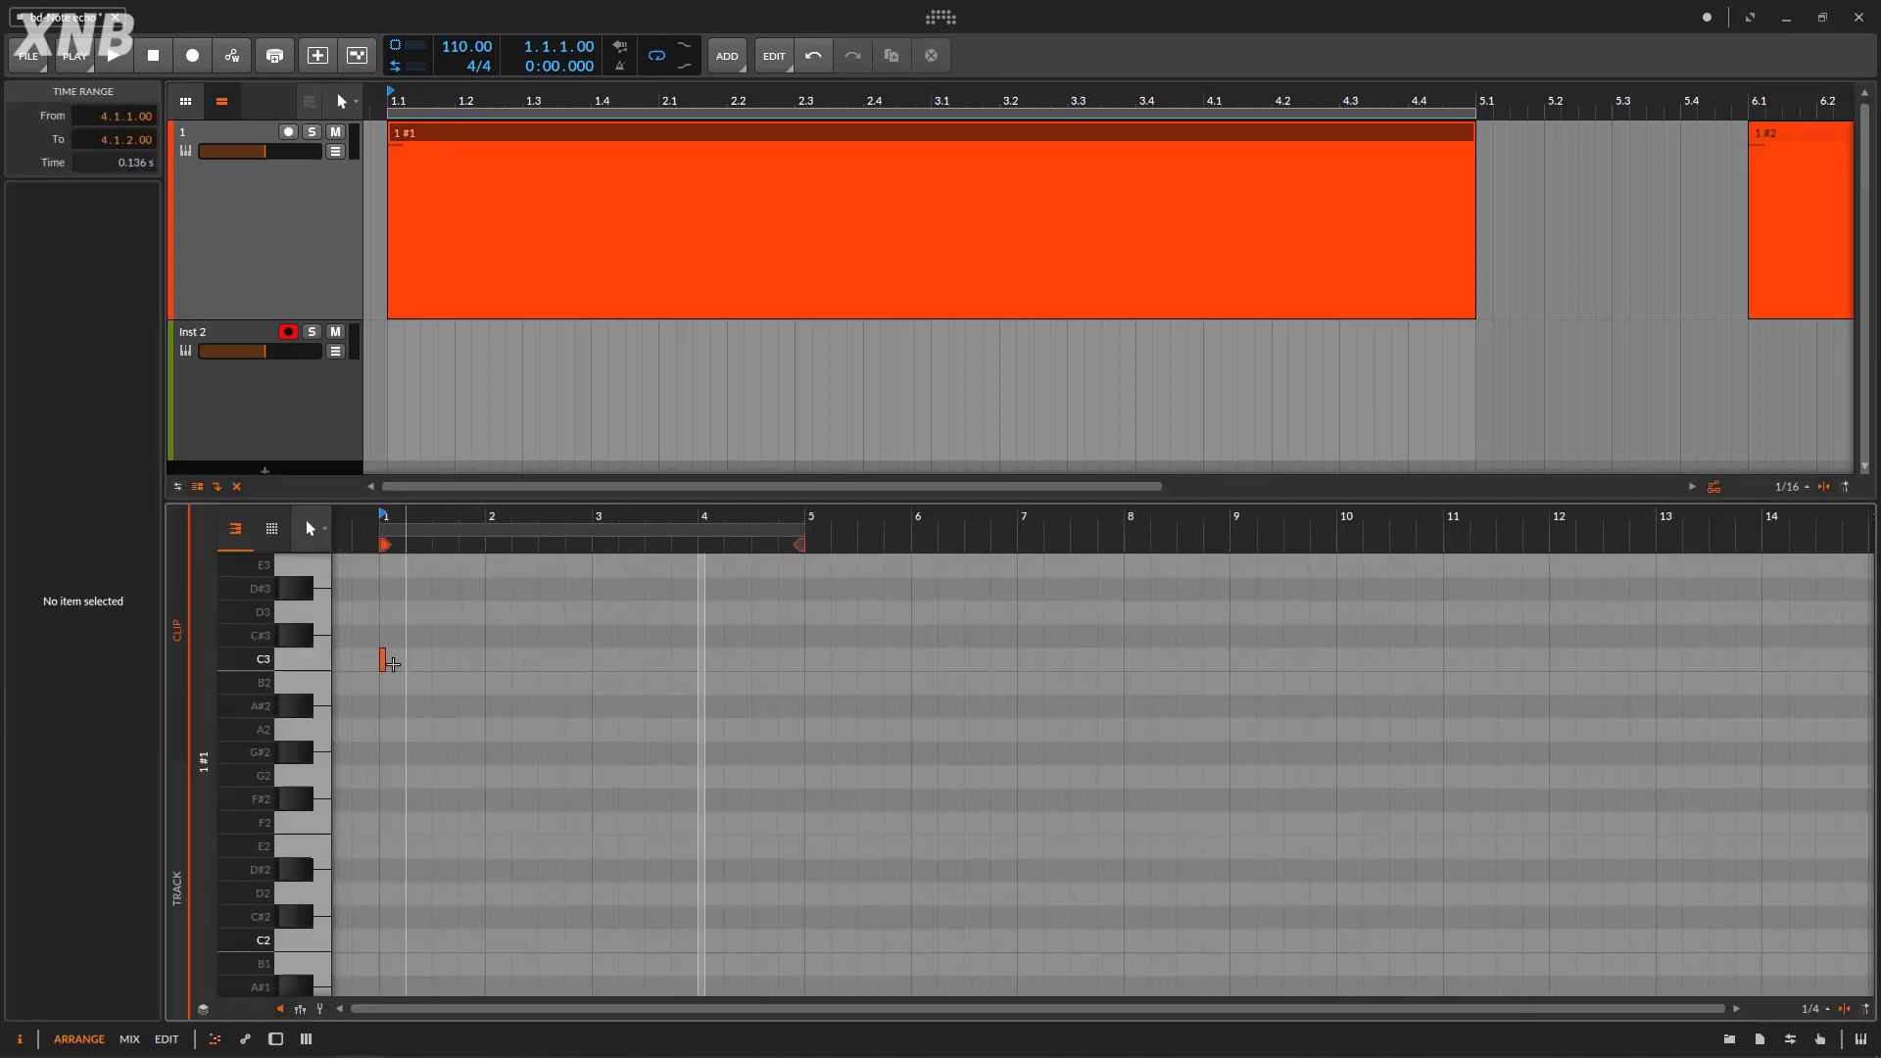
pyautogui.click(325, 662)
pyautogui.doubleClick(314, 194)
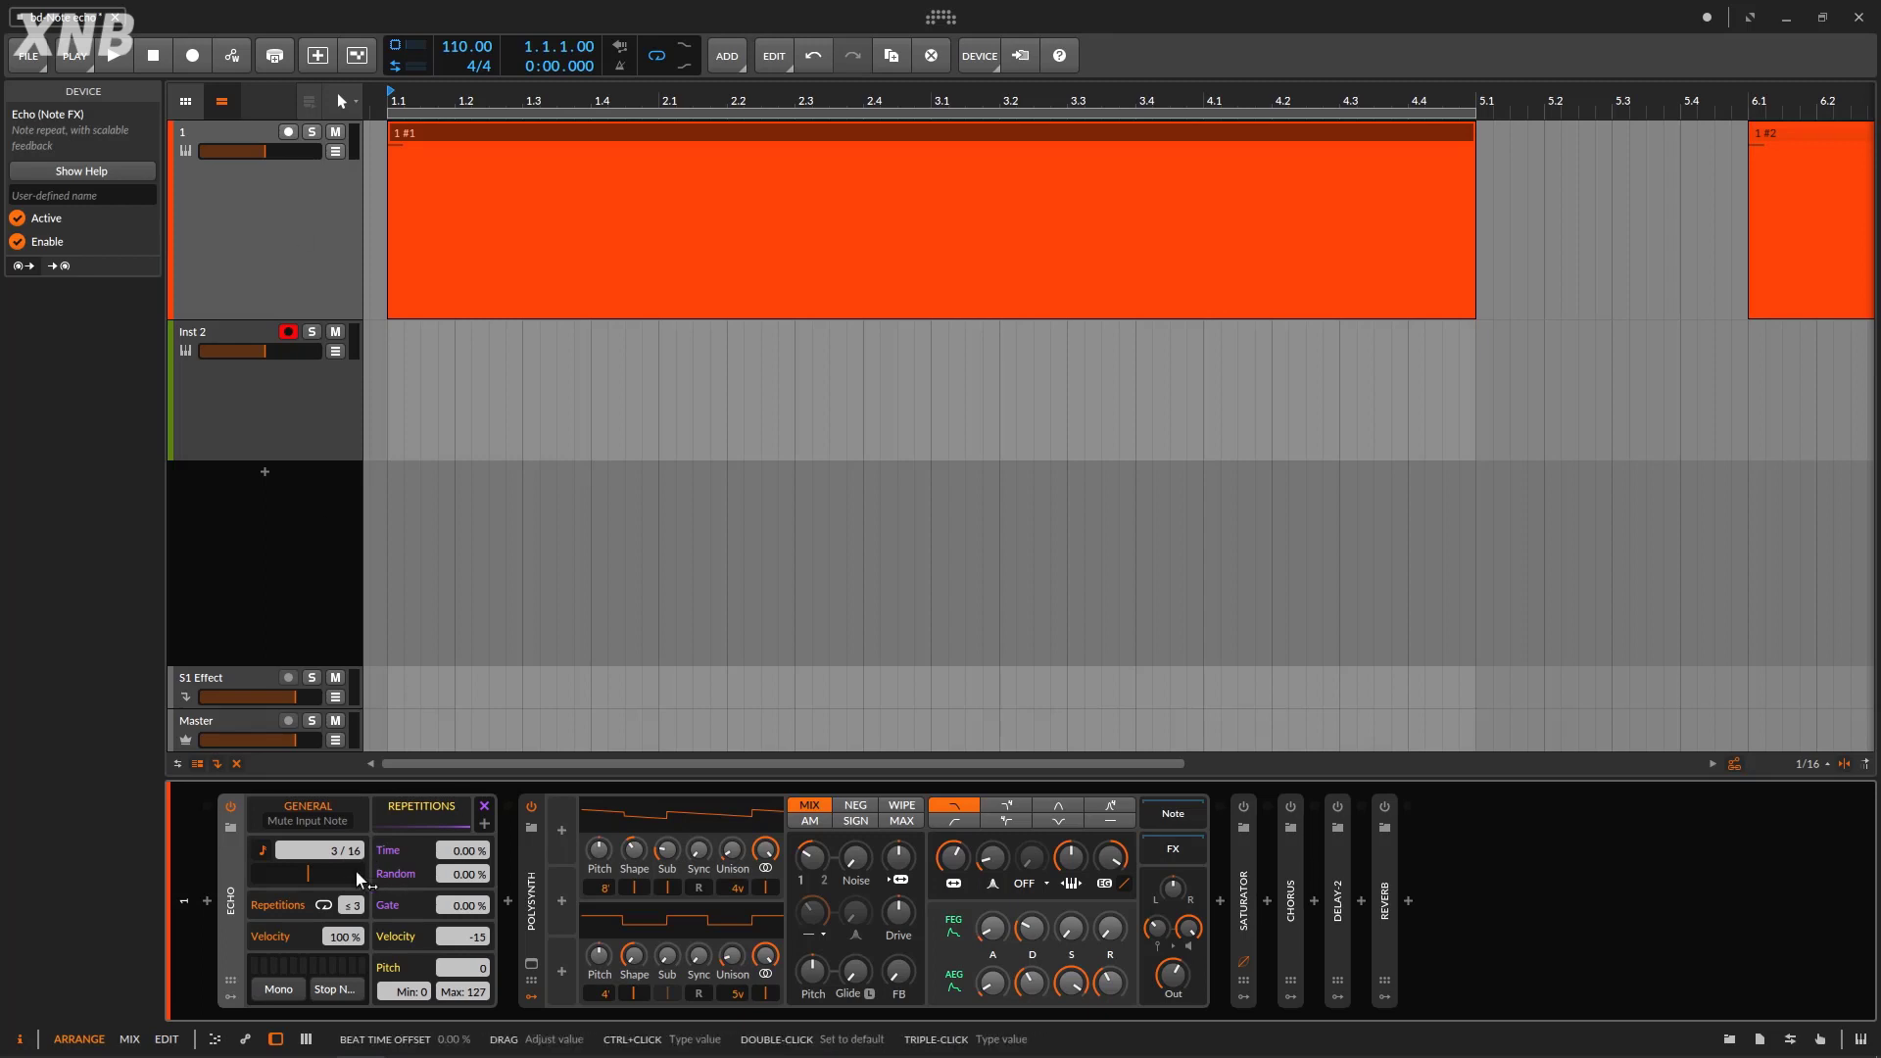
# Play the first clip to audition the Echo device at its current length, and stop playback.
pyautogui.click(118, 54)
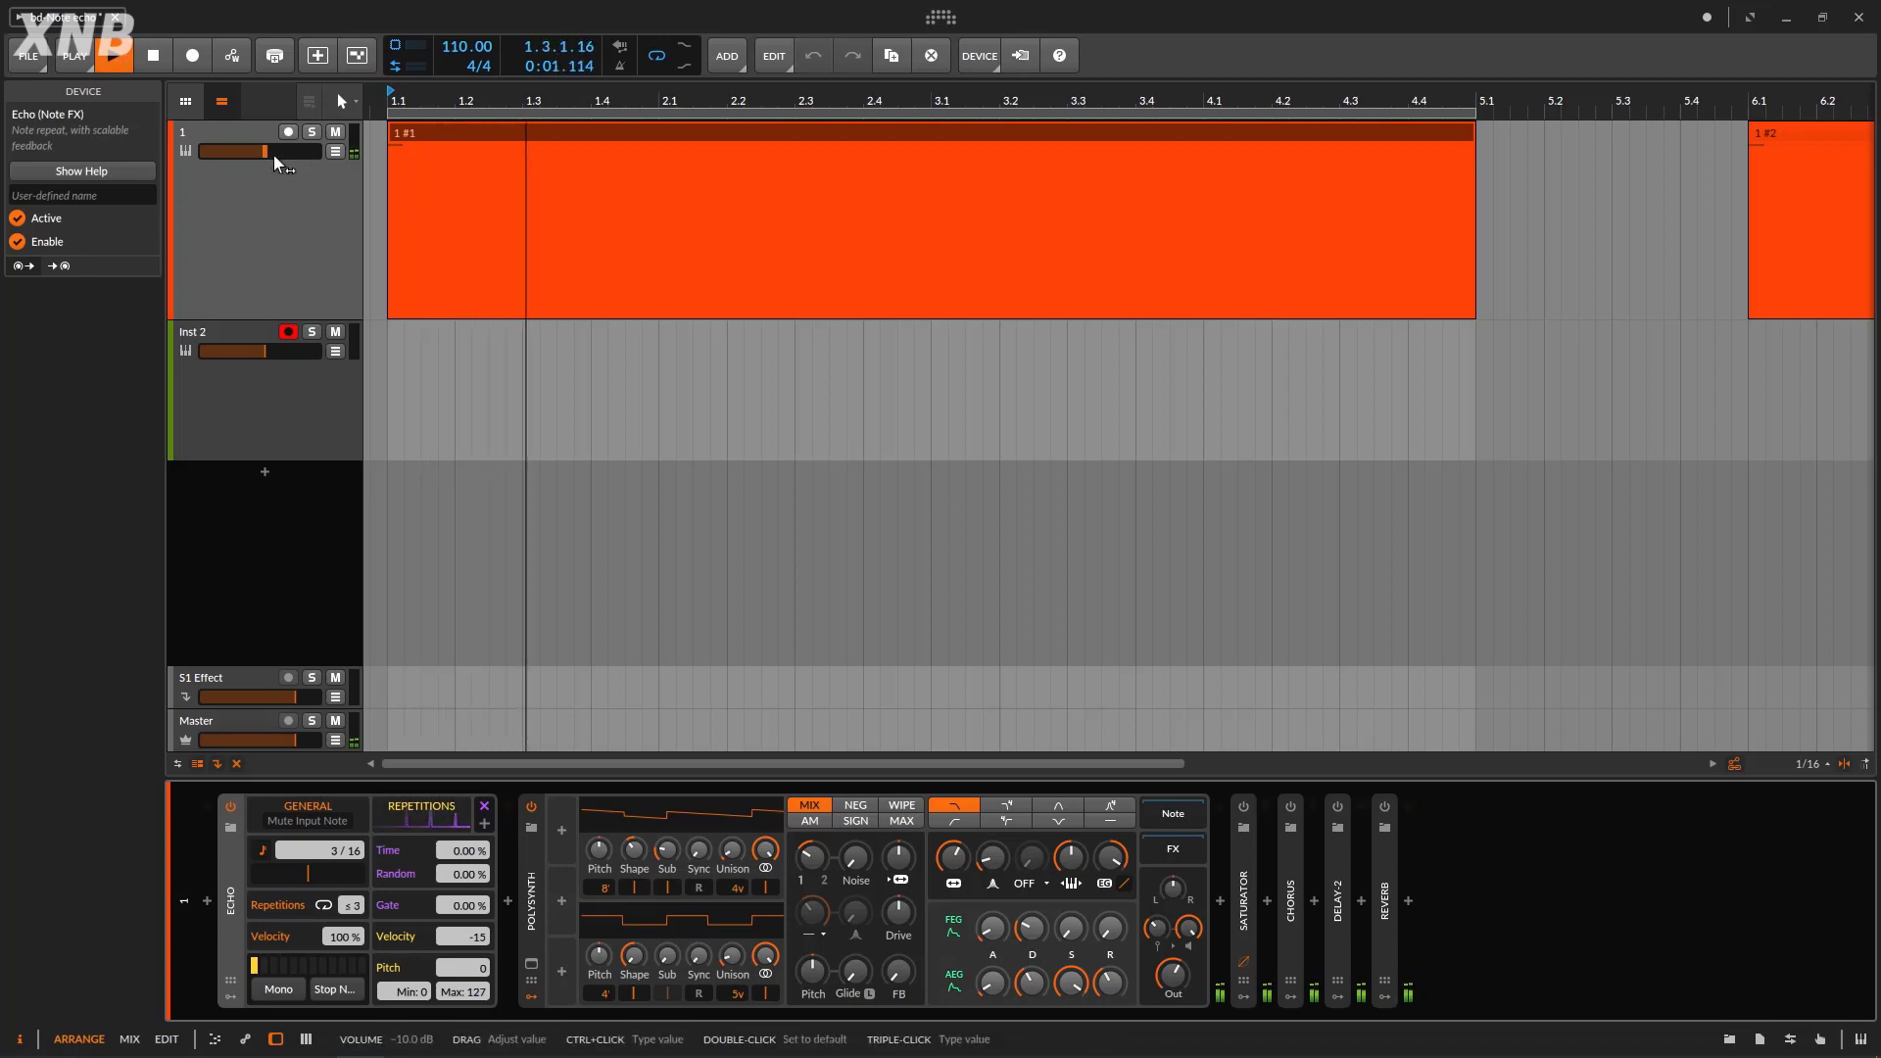
pyautogui.click(97, 68)
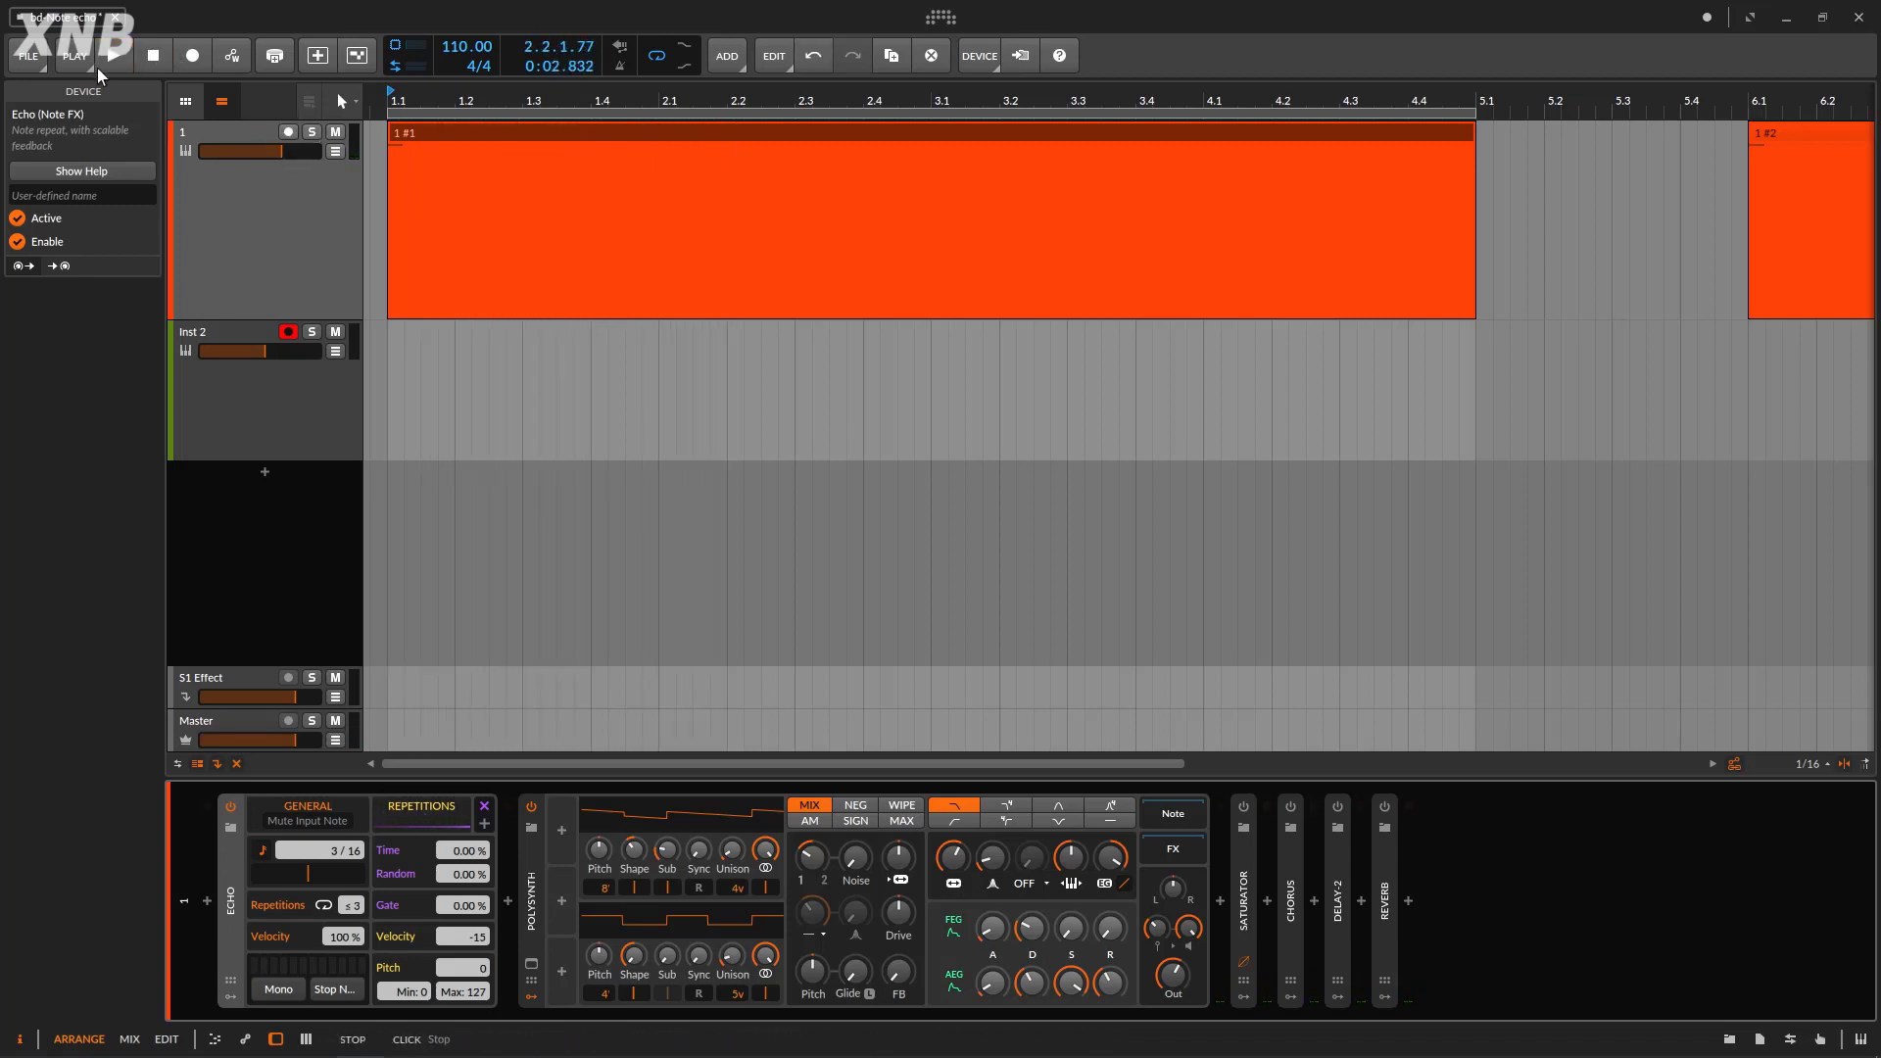
pyautogui.click(97, 67)
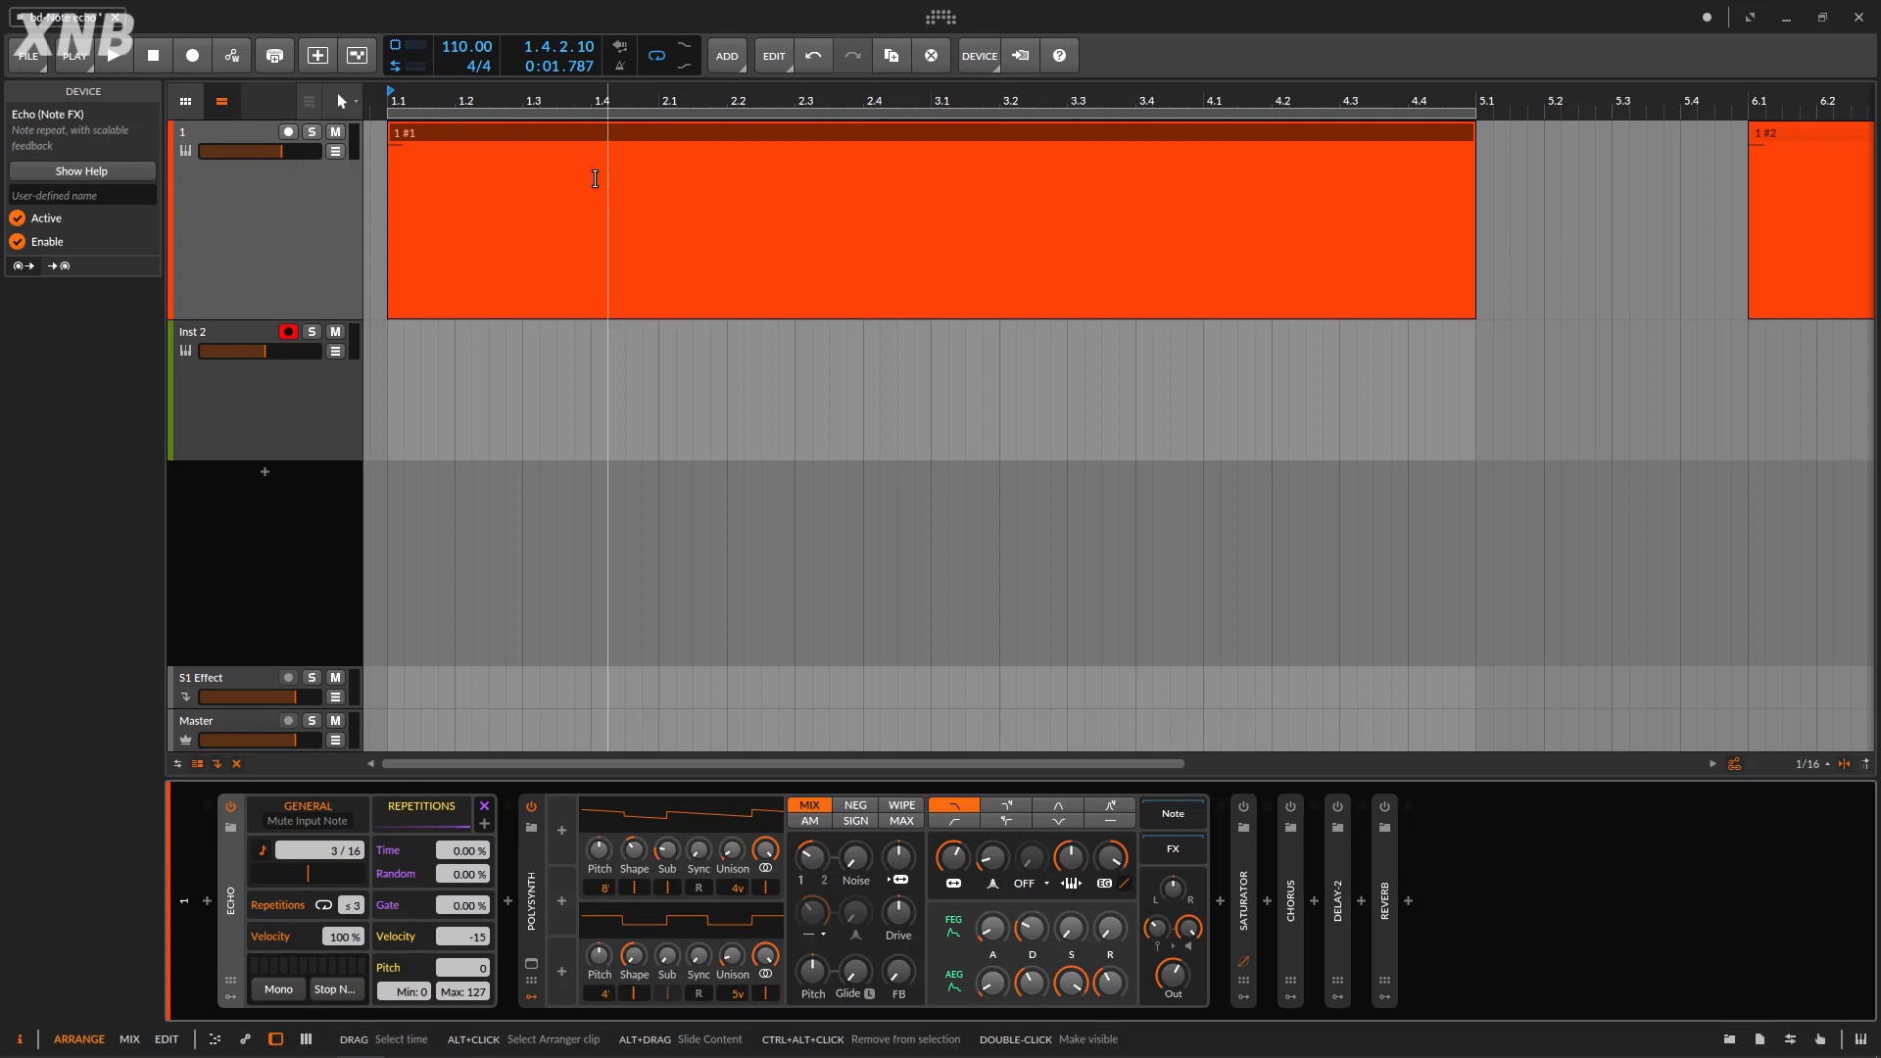
pyautogui.click(117, 56)
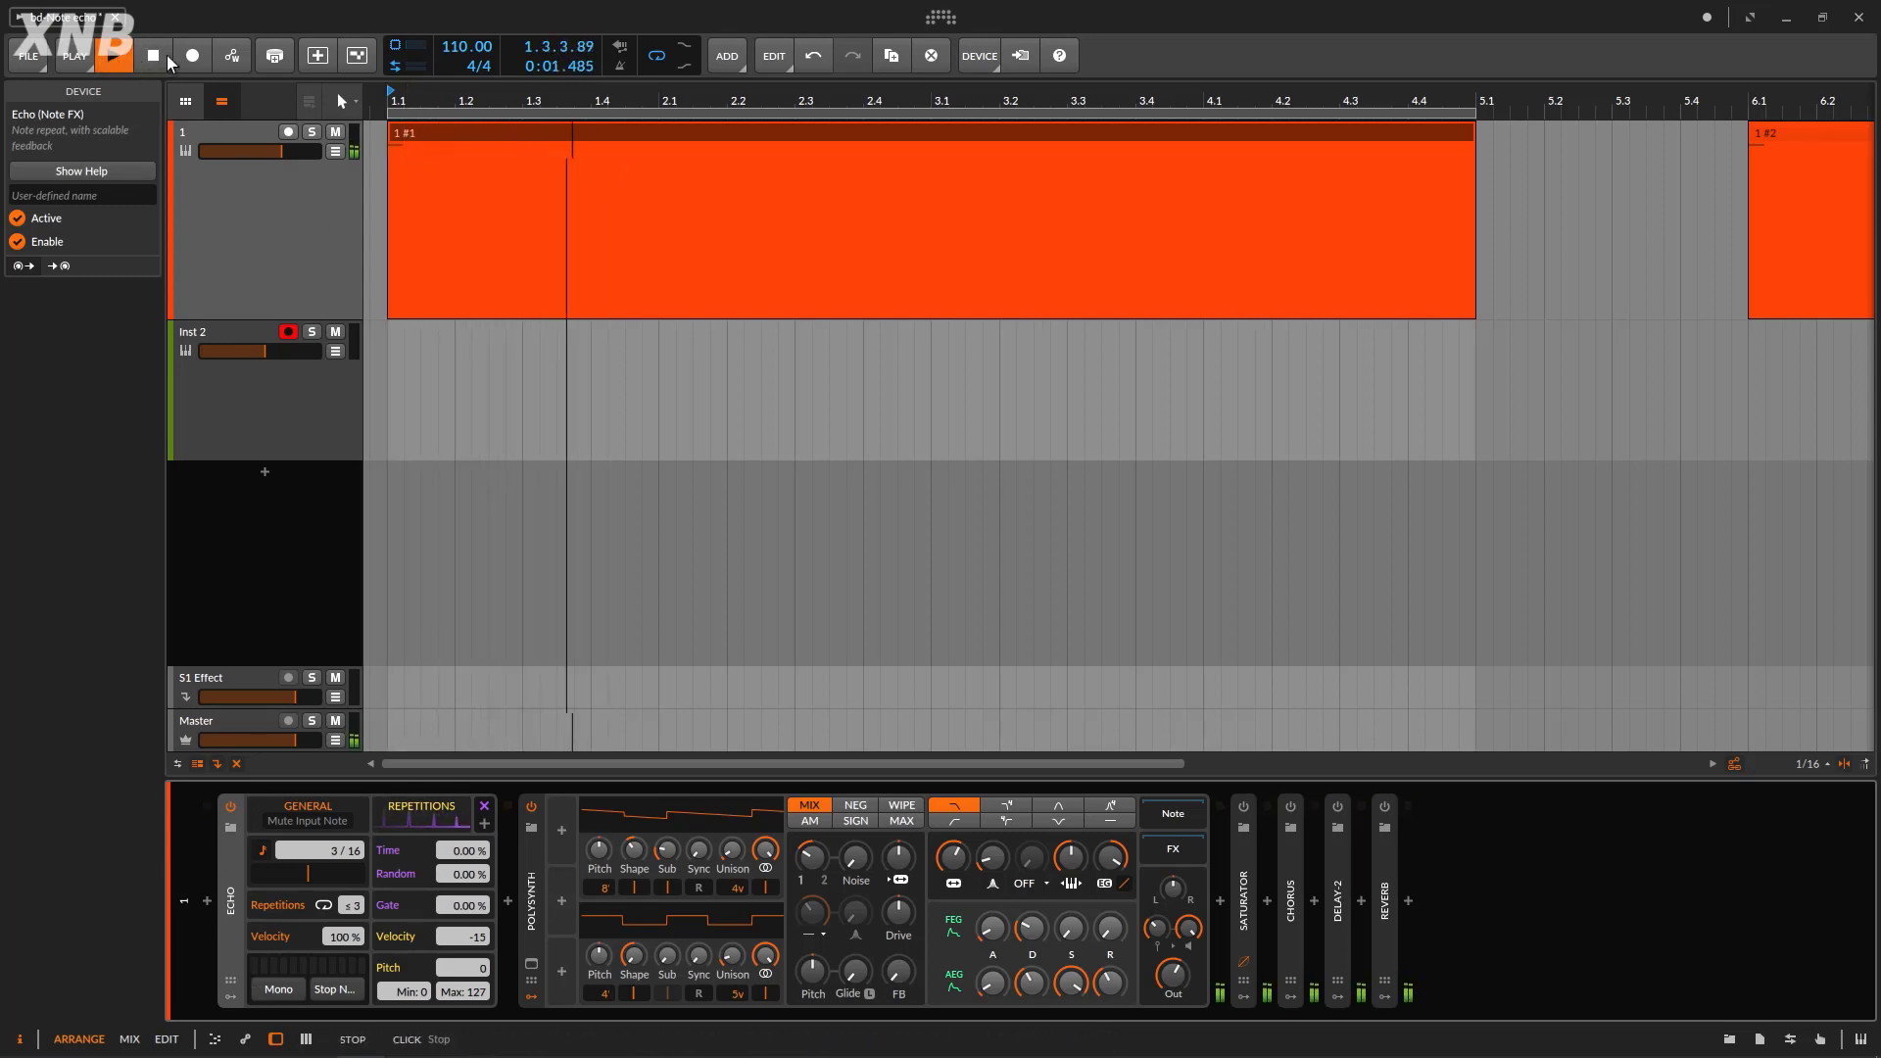
pyautogui.click(162, 55)
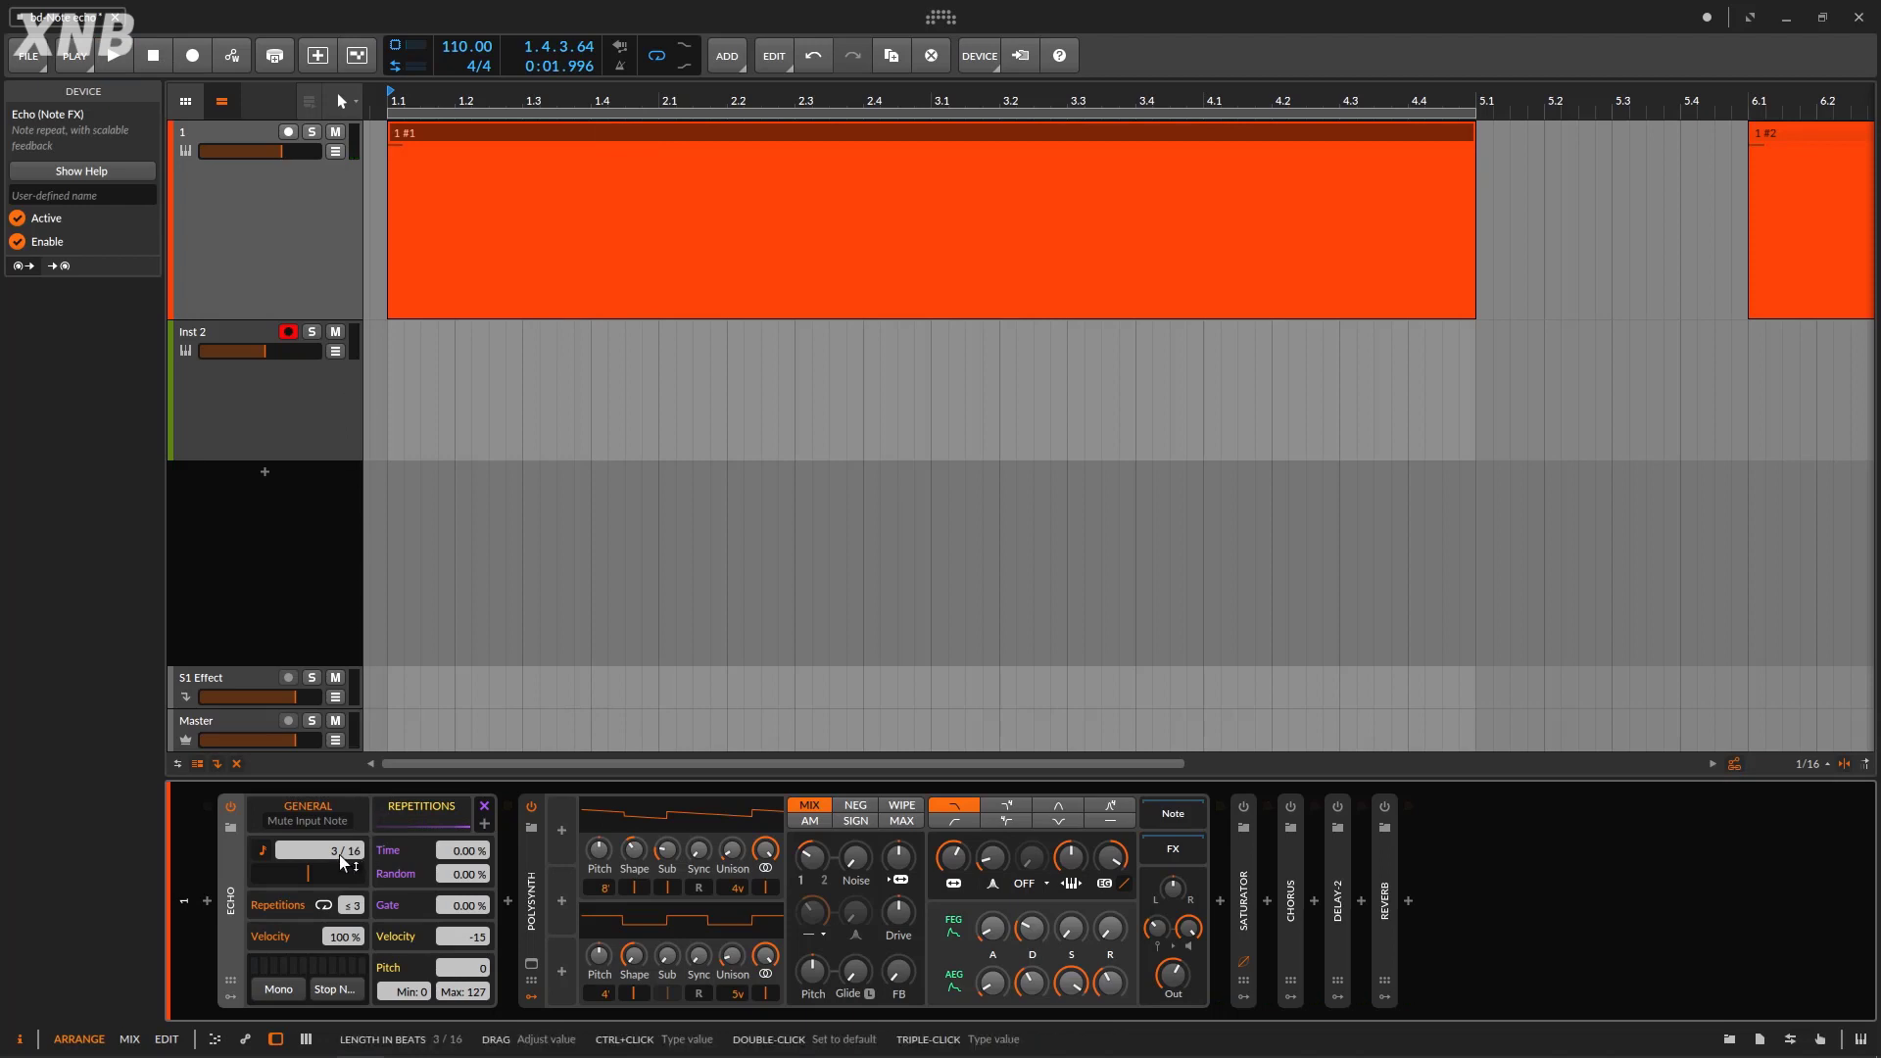
# Set the Echo's beat length to 4/16 and audition the clip from the start.
pyautogui.moveTo(335, 854); pyautogui.dragTo(376, 830)
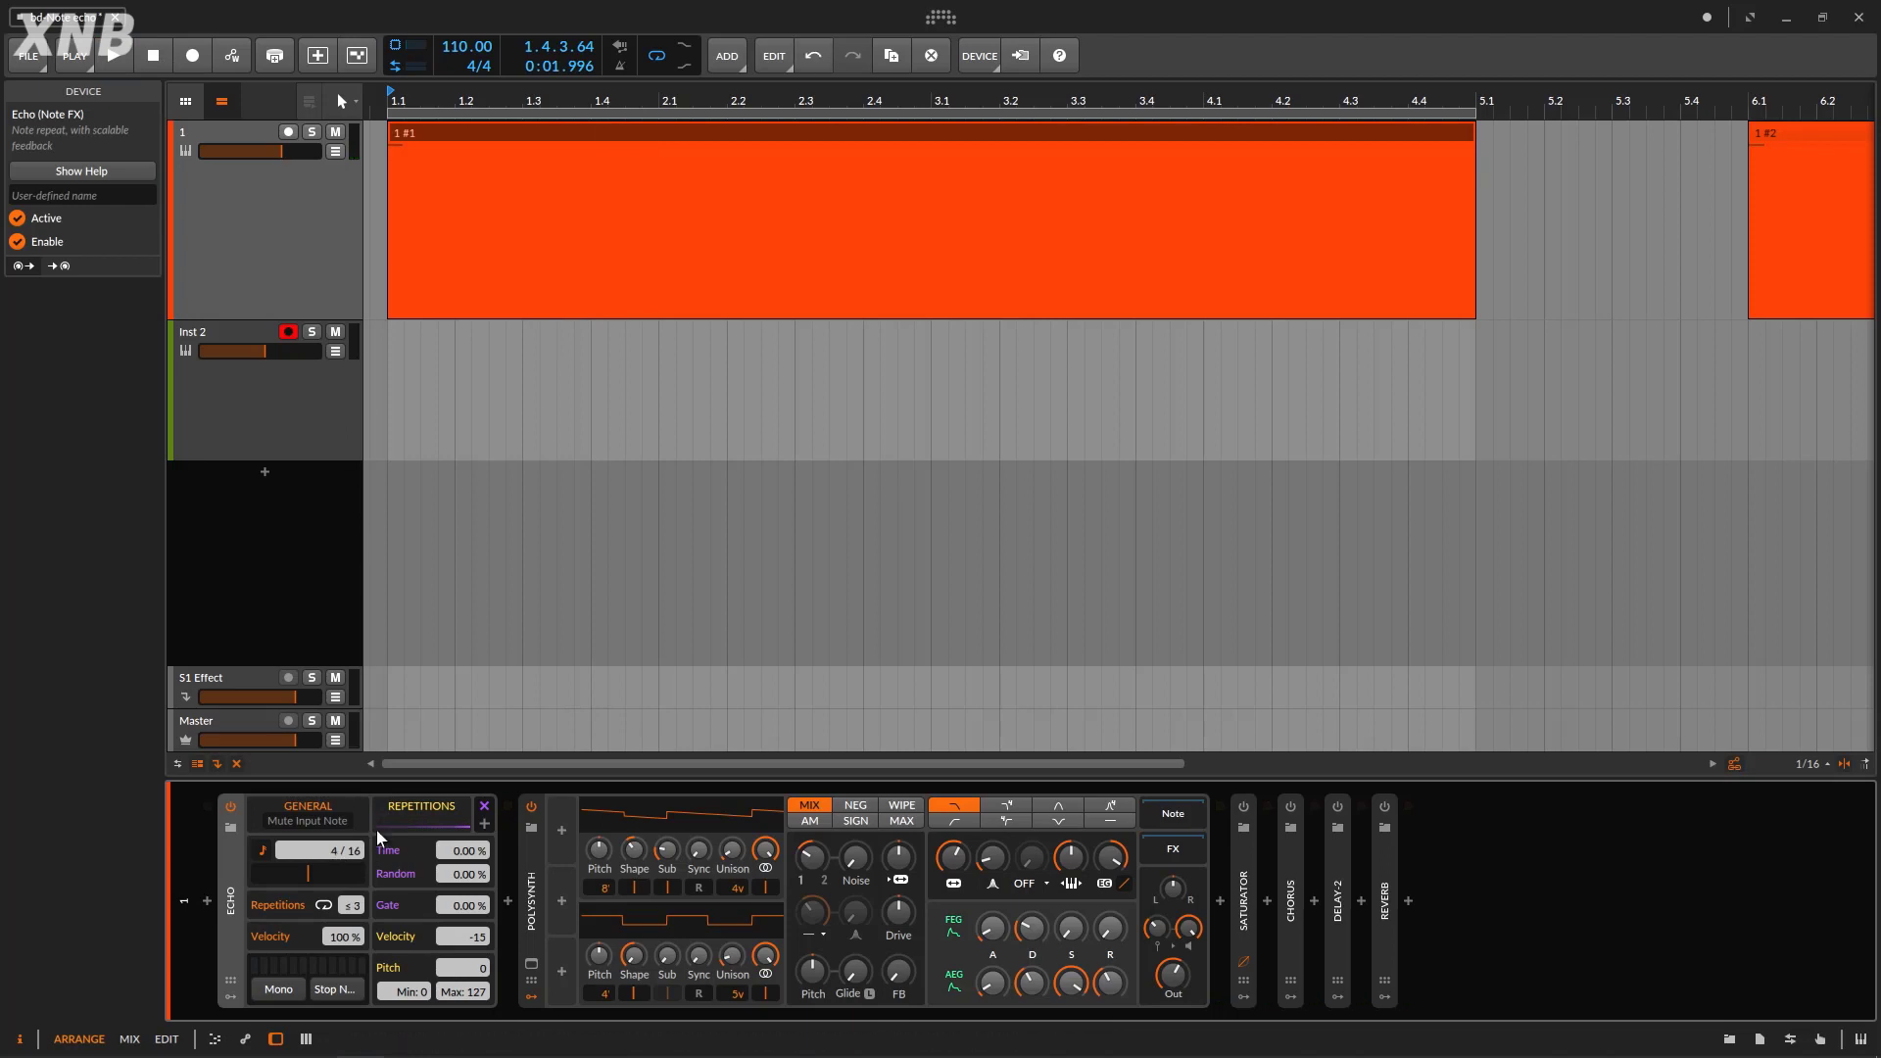
pyautogui.click(123, 62)
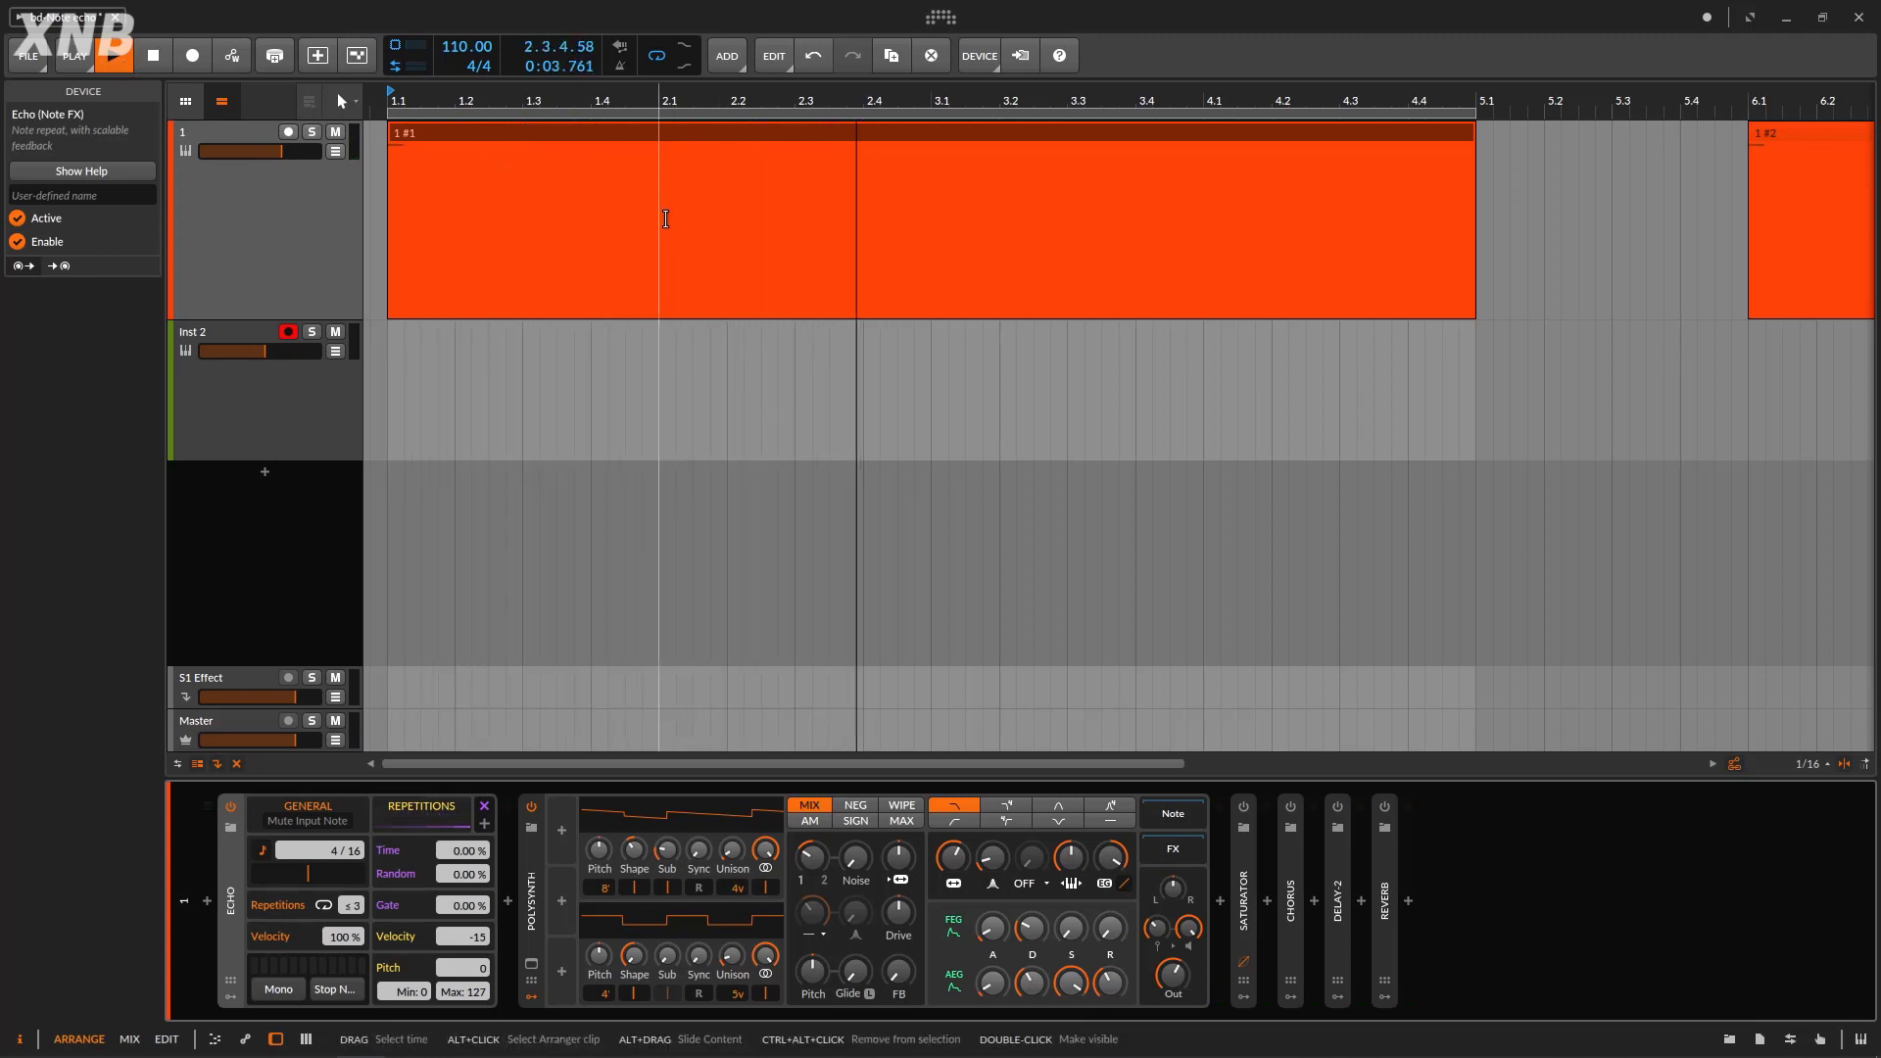
pyautogui.press('space')
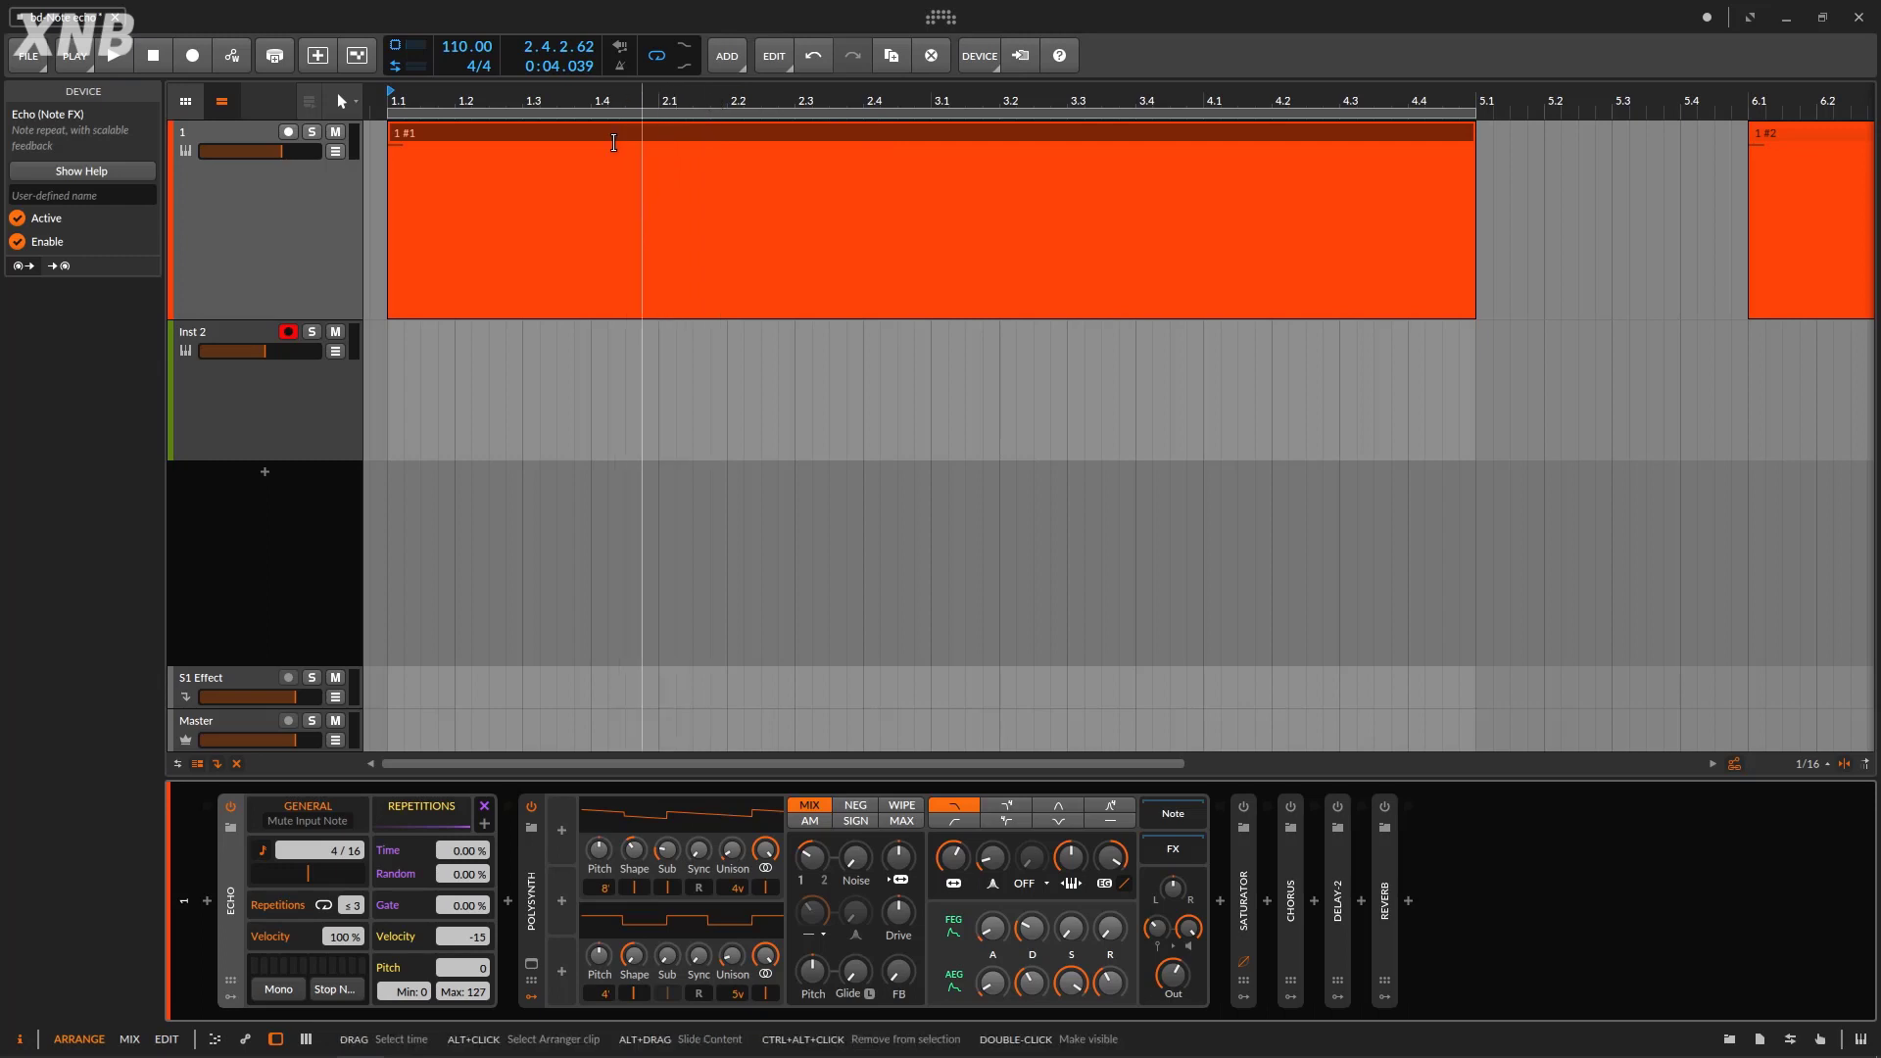
pyautogui.click(140, 56)
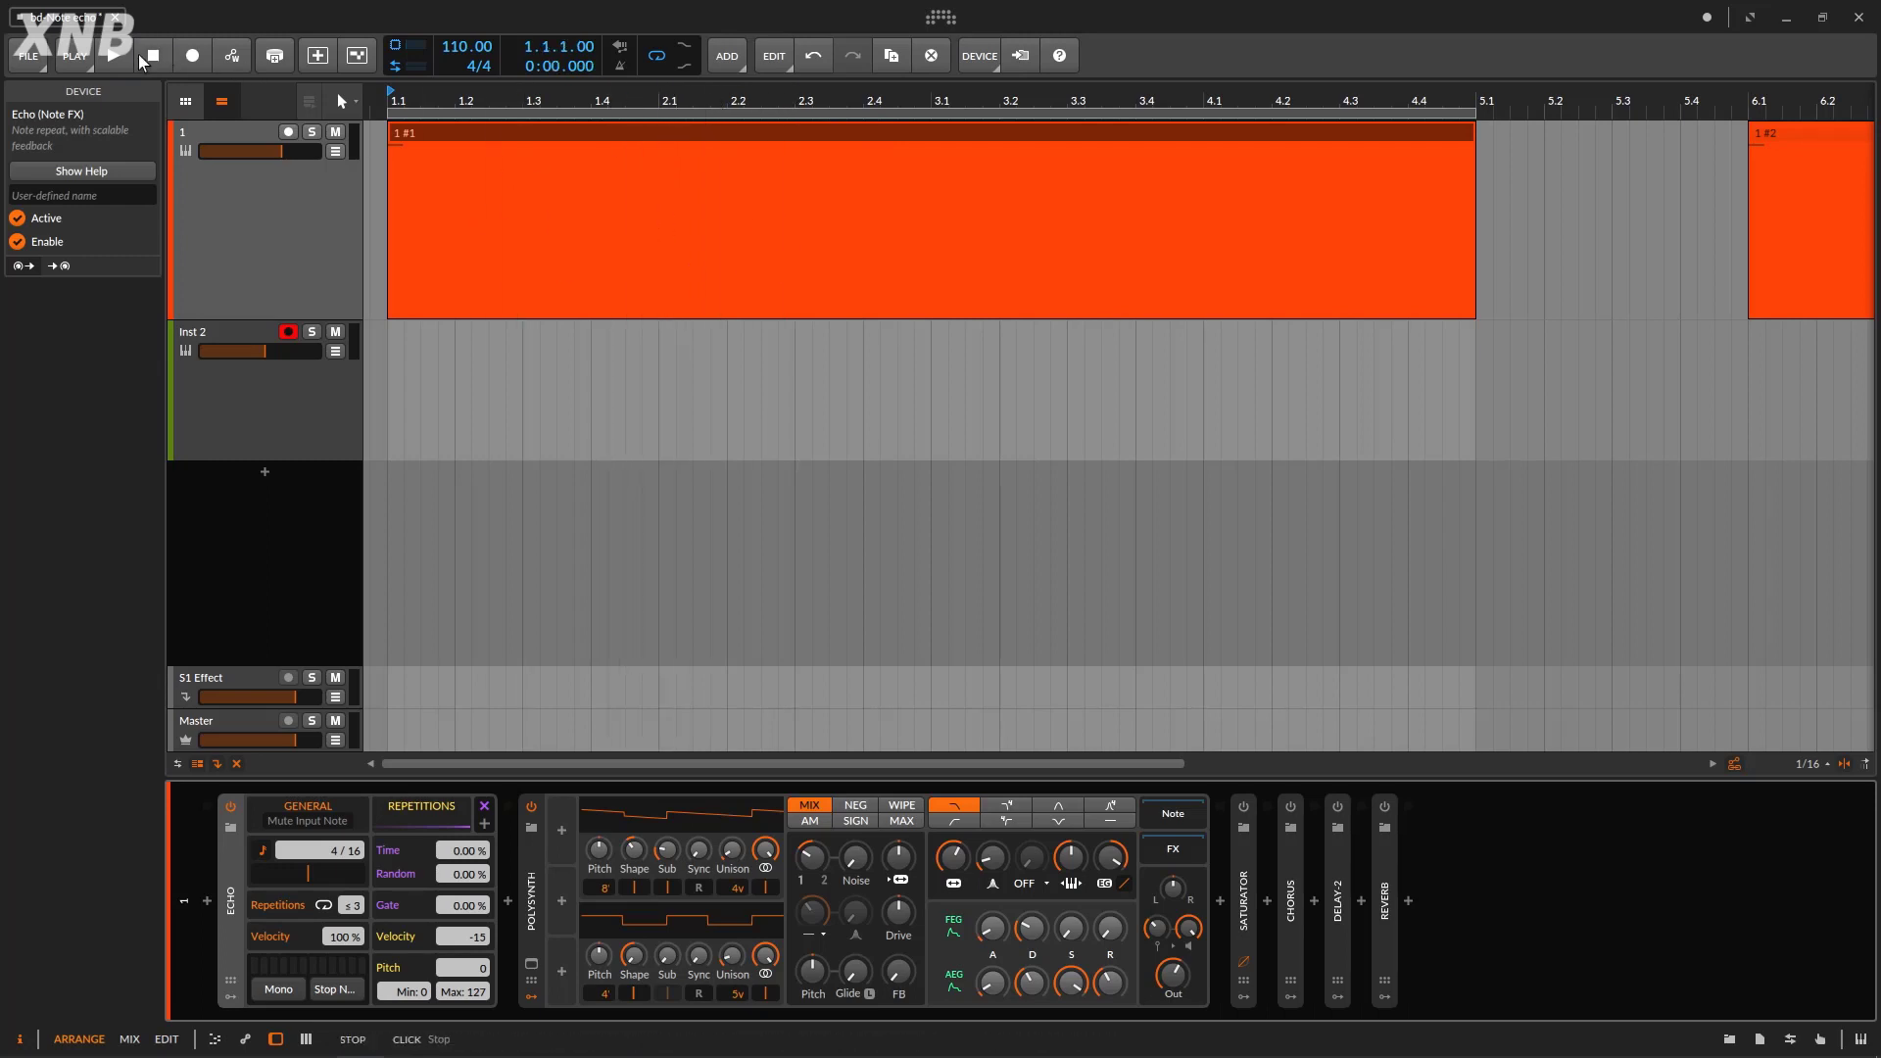
pyautogui.click(126, 55)
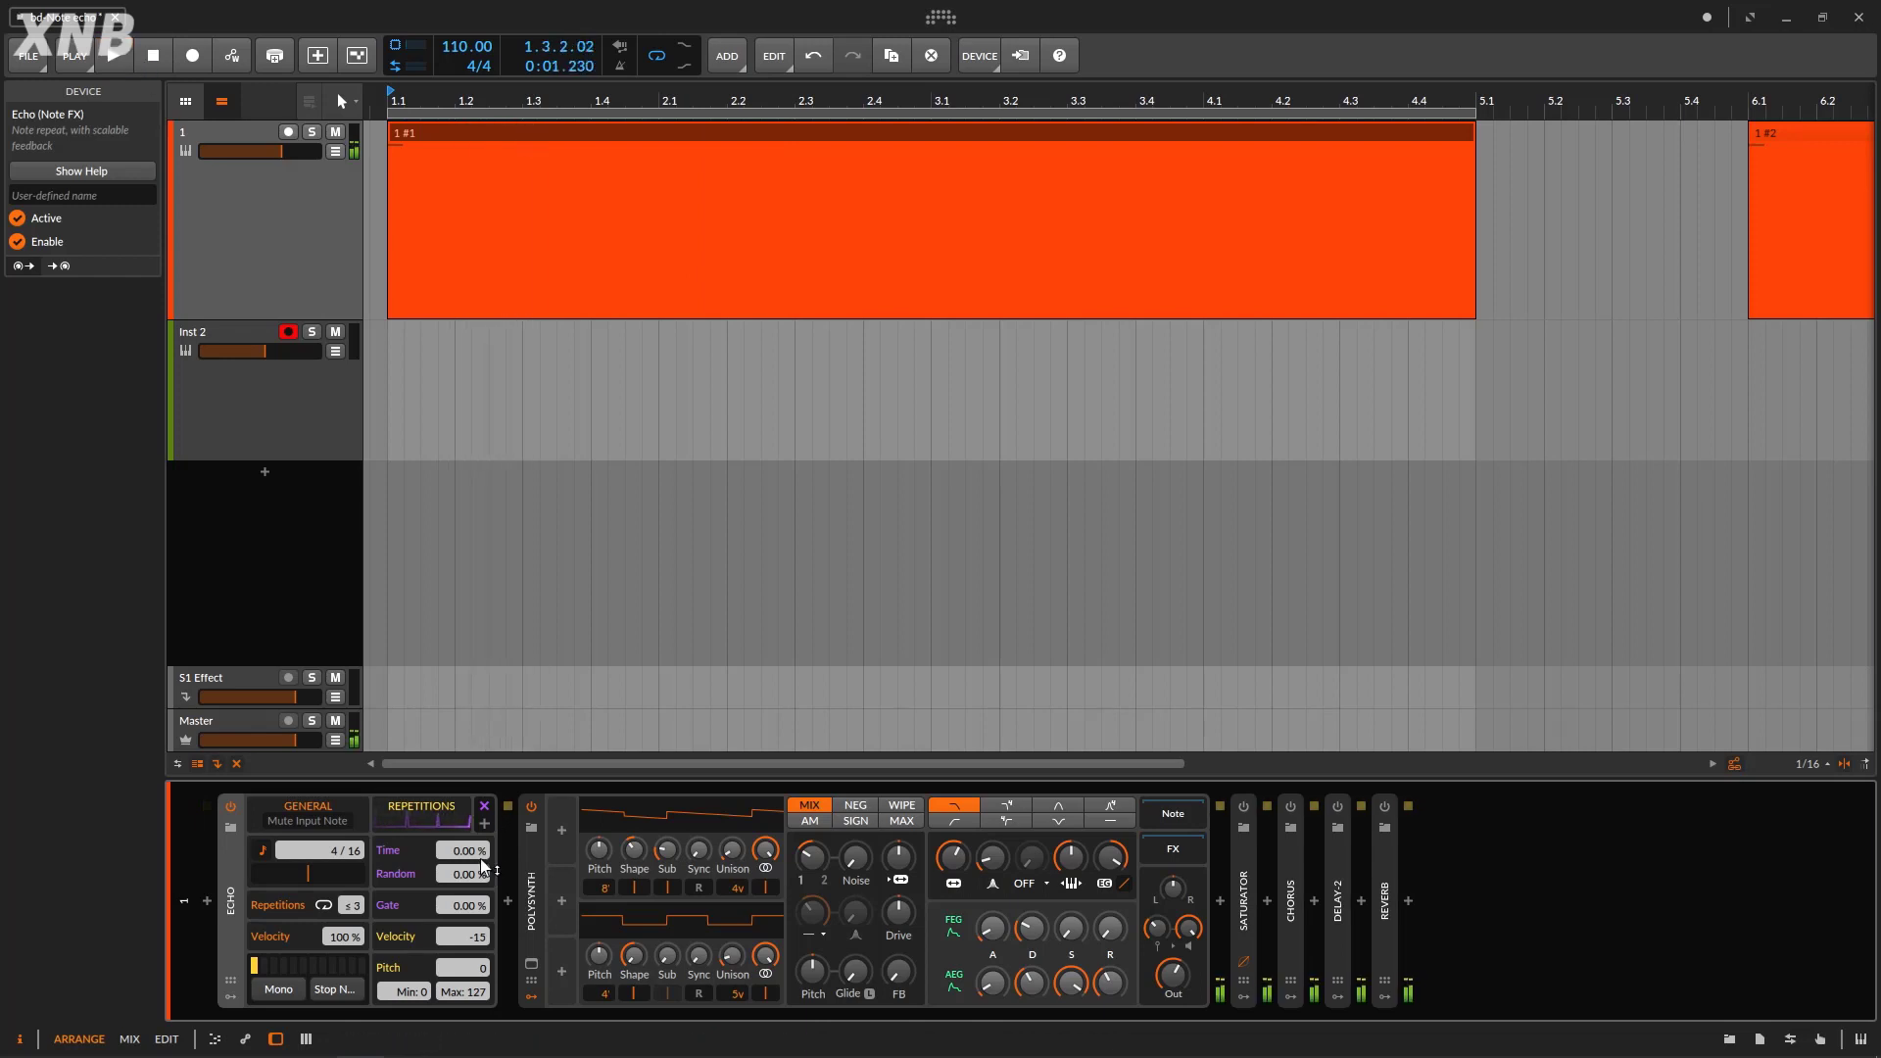
# Set the Echo's beat length to 1/16 and audition the clip.
pyautogui.moveTo(339, 849); pyautogui.dragTo(339, 853)
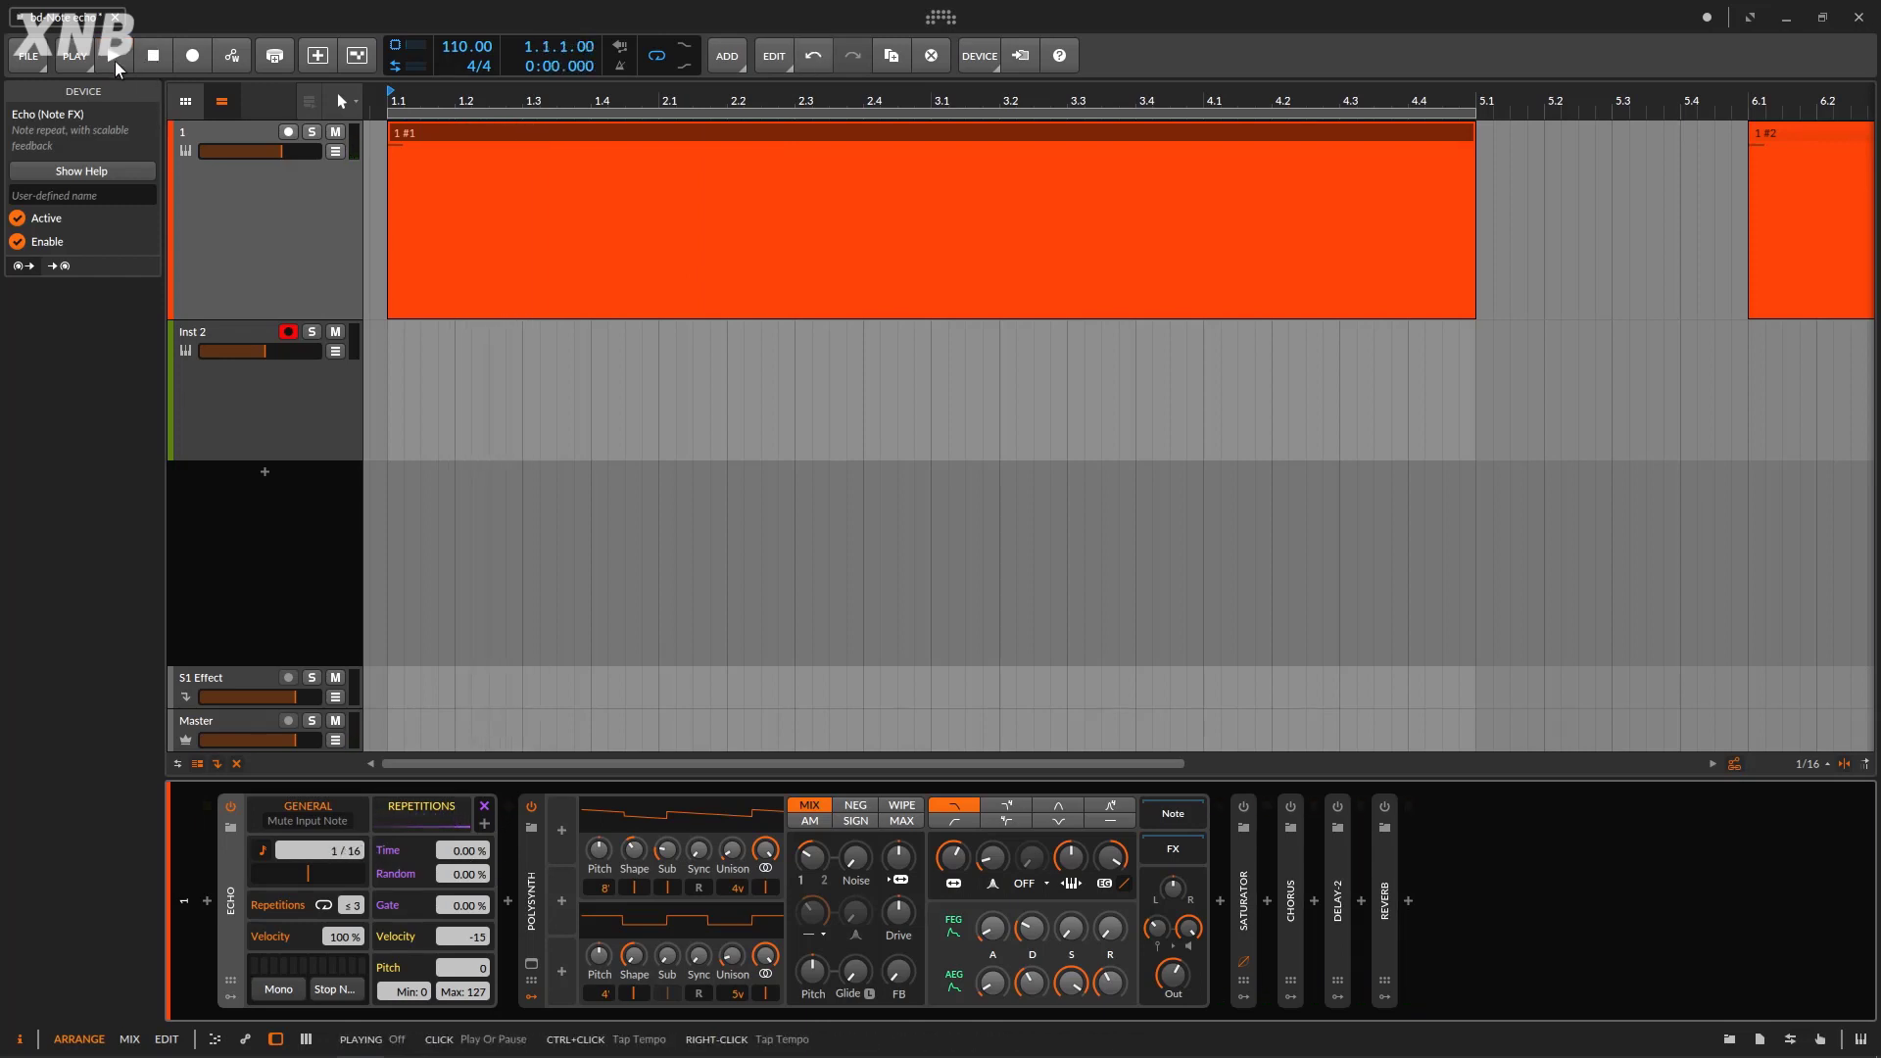
pyautogui.click(115, 61)
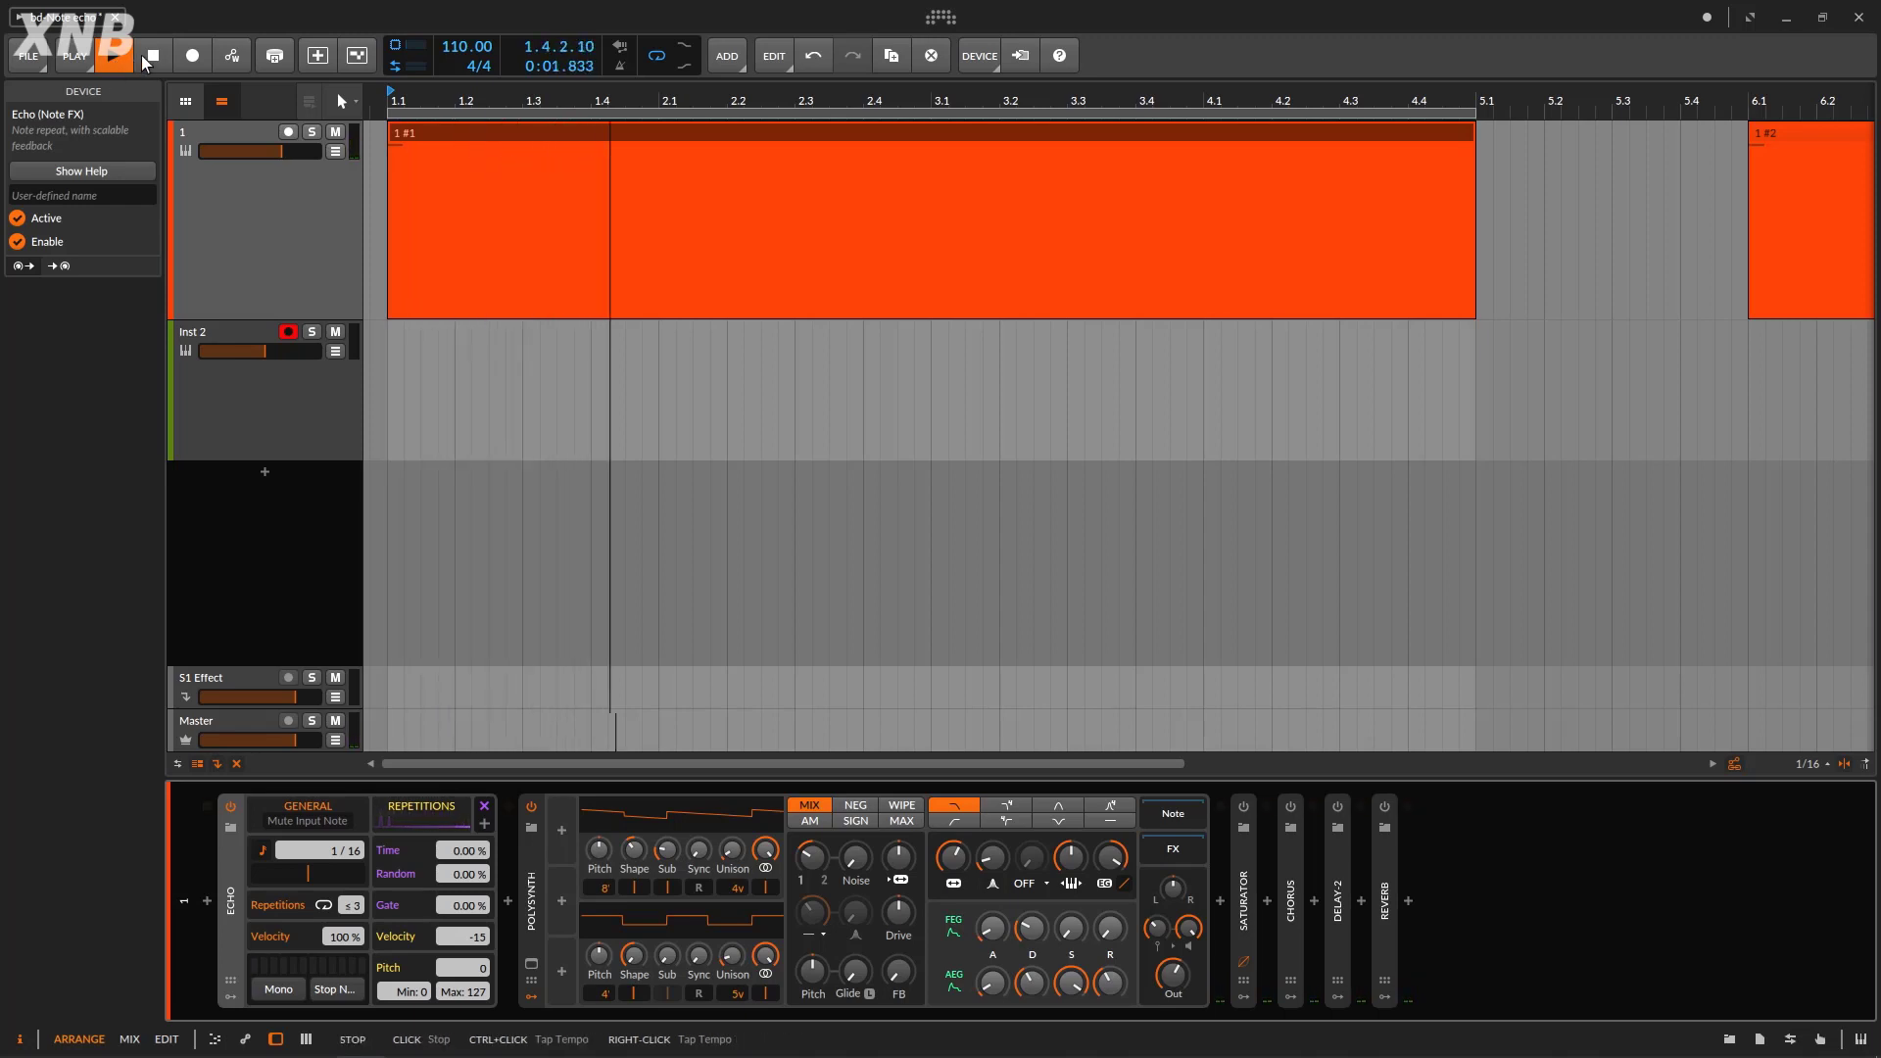
pyautogui.click(150, 61)
# Set the Echo's beat length to 8/16 and audition the clip.
pyautogui.moveTo(333, 859); pyautogui.dragTo(334, 833)
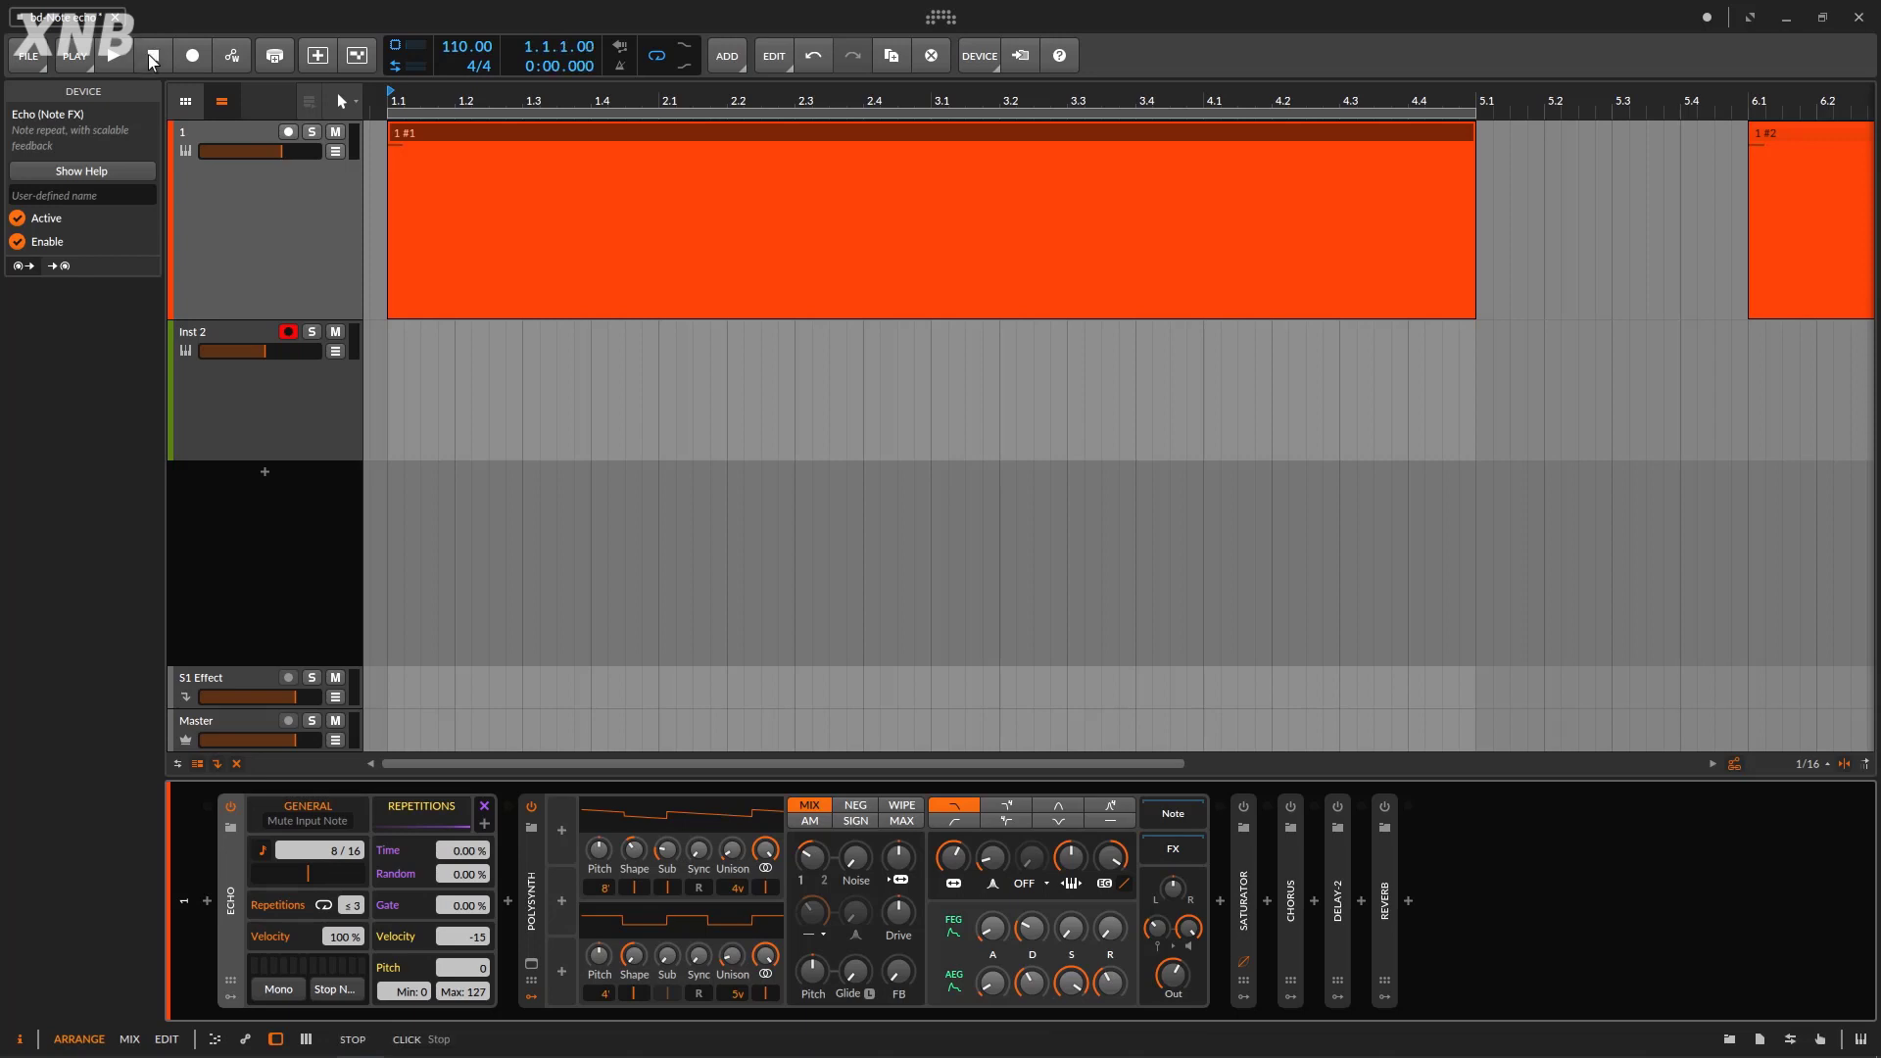
pyautogui.click(112, 56)
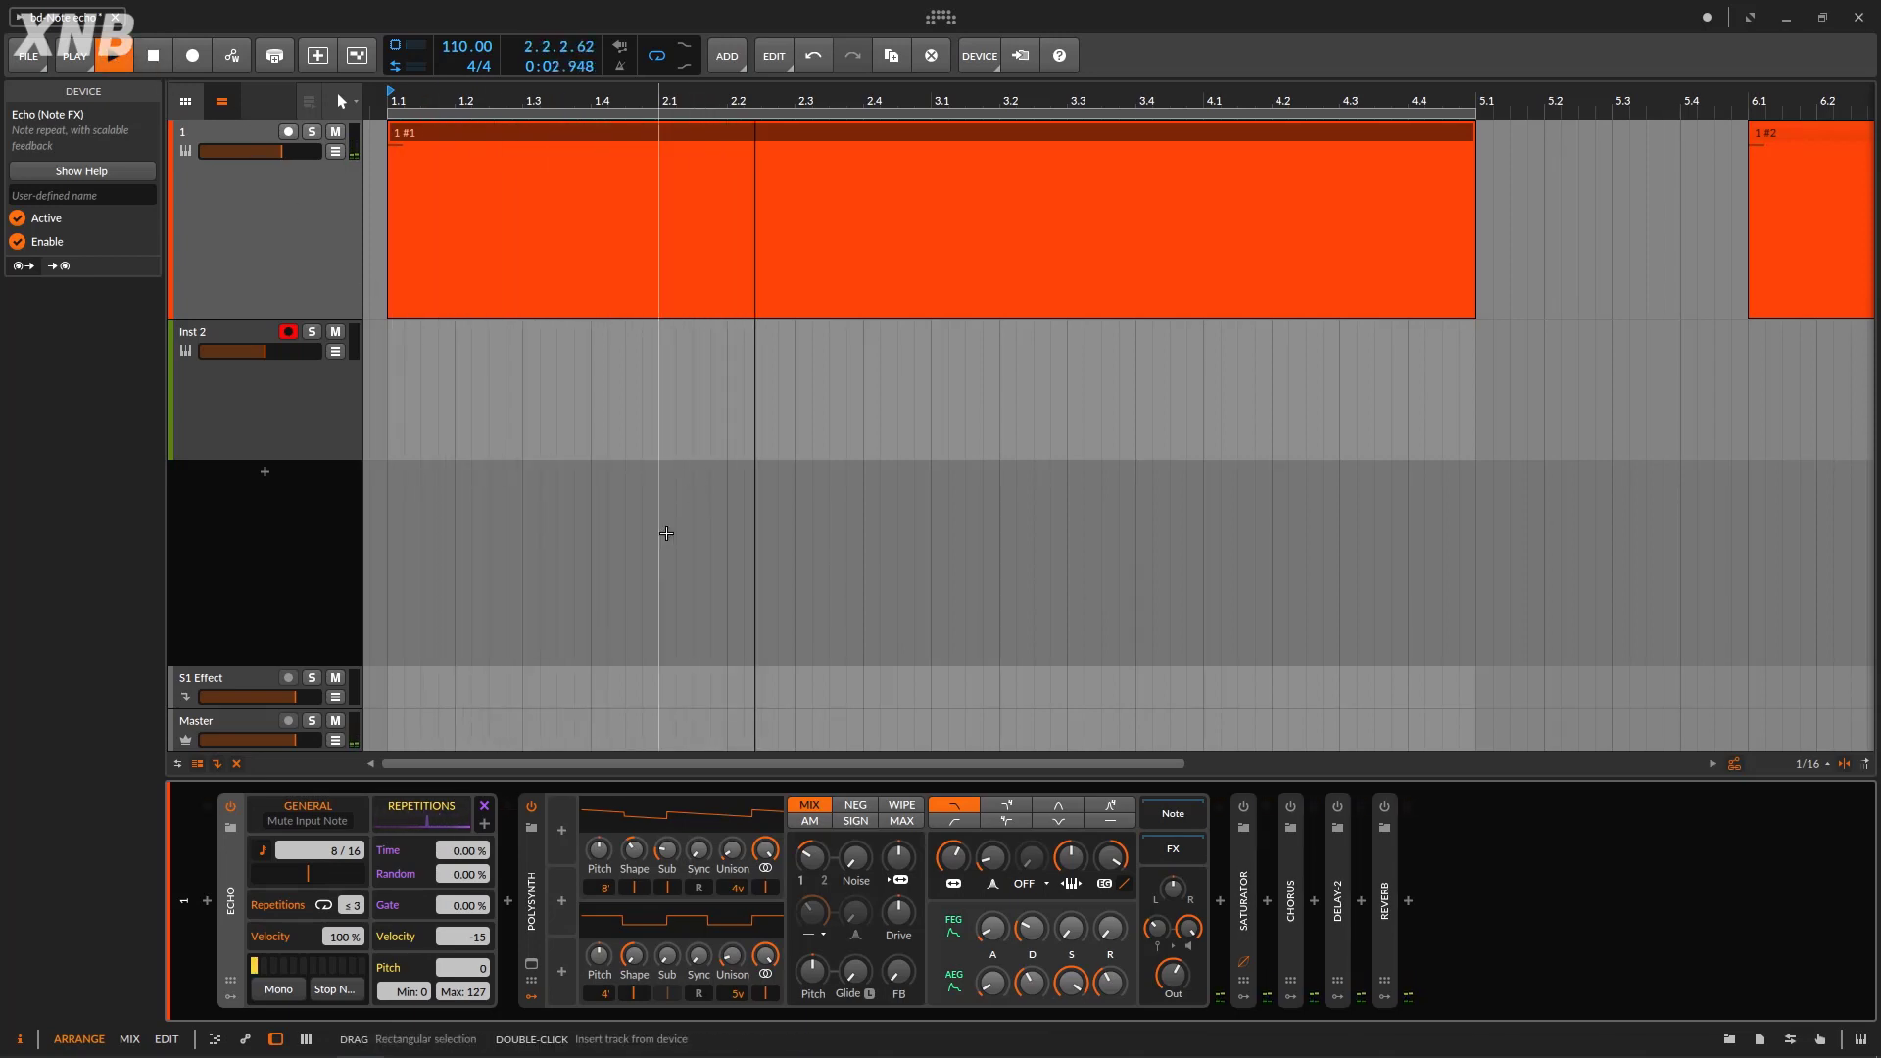
pyautogui.click(152, 57)
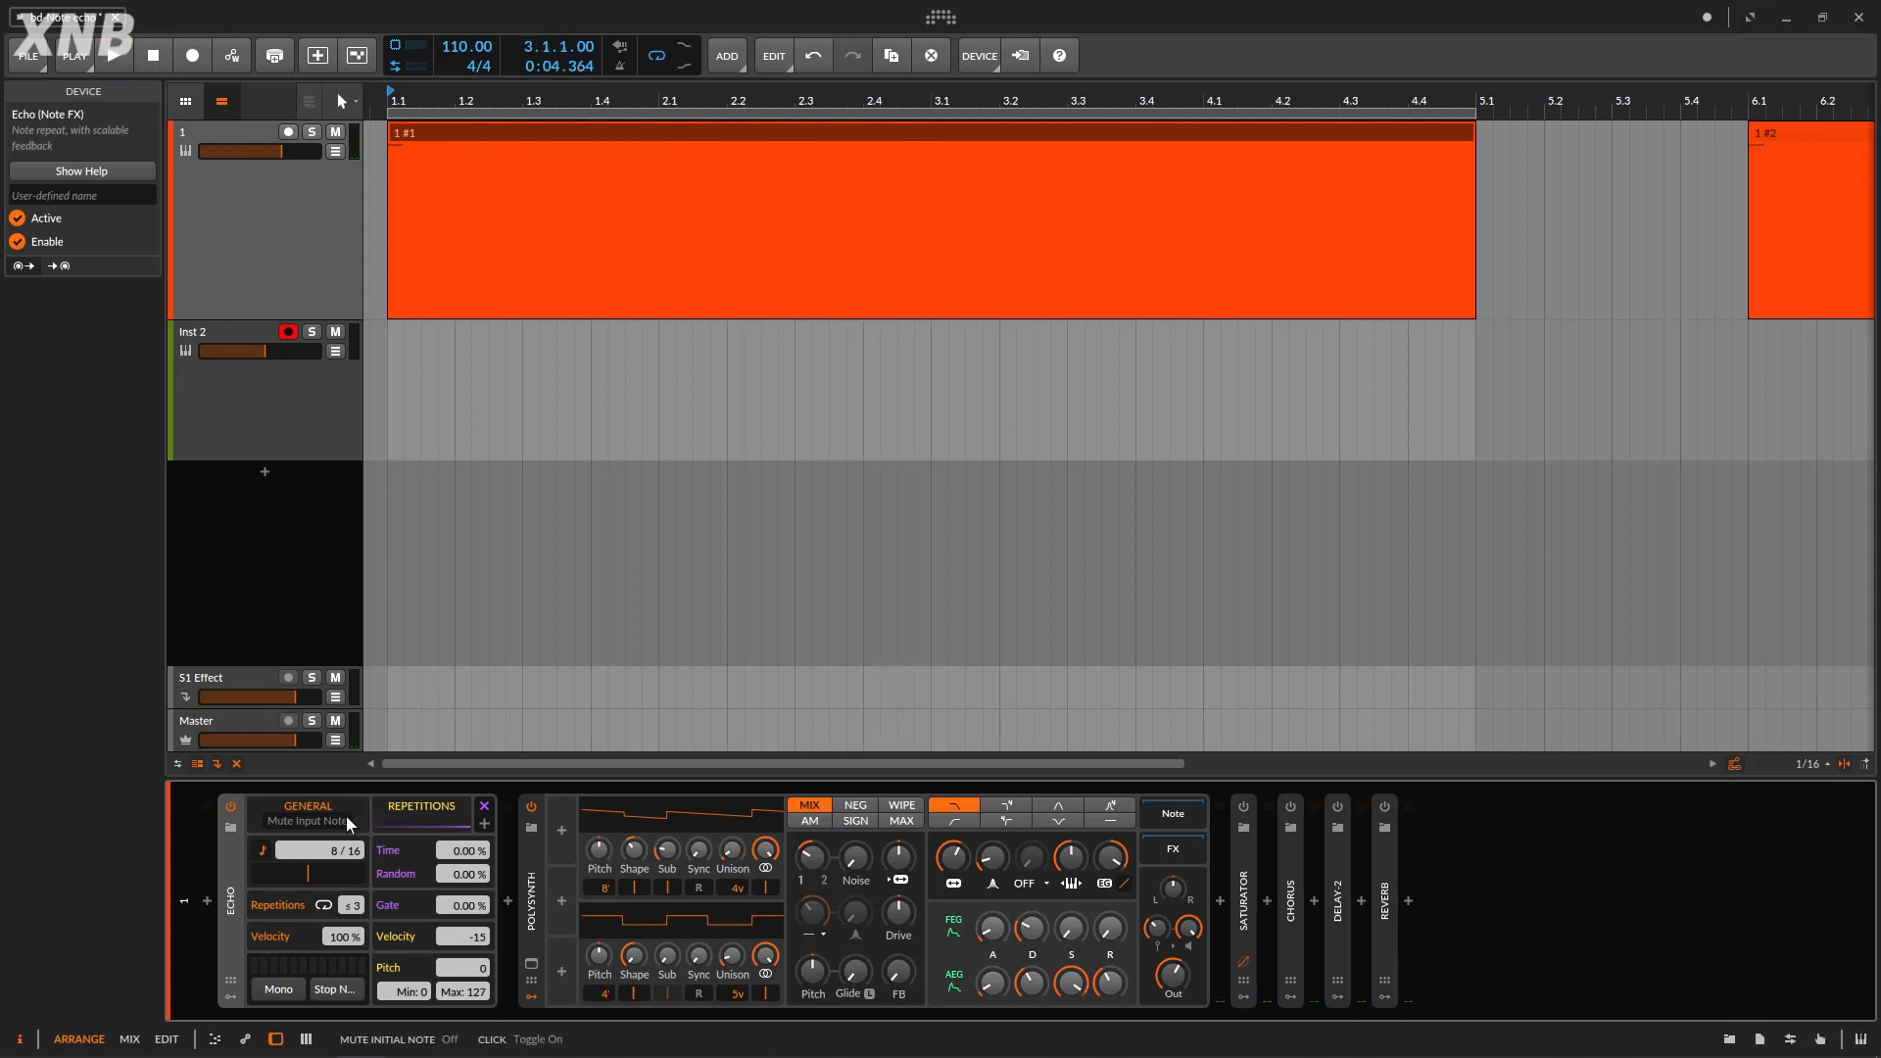
# Set the Echo's beat length back to 4/16.
pyautogui.moveTo(332, 853); pyautogui.dragTo(332, 867)
pyautogui.moveTo(330, 856); pyautogui.dragTo(329, 864)
# Switch the Echo's length to milliseconds, audition it at 81.0 ms, and restore the default time and beat-based timing.
pyautogui.click(263, 850)
pyautogui.click(153, 55)
pyautogui.click(112, 59)
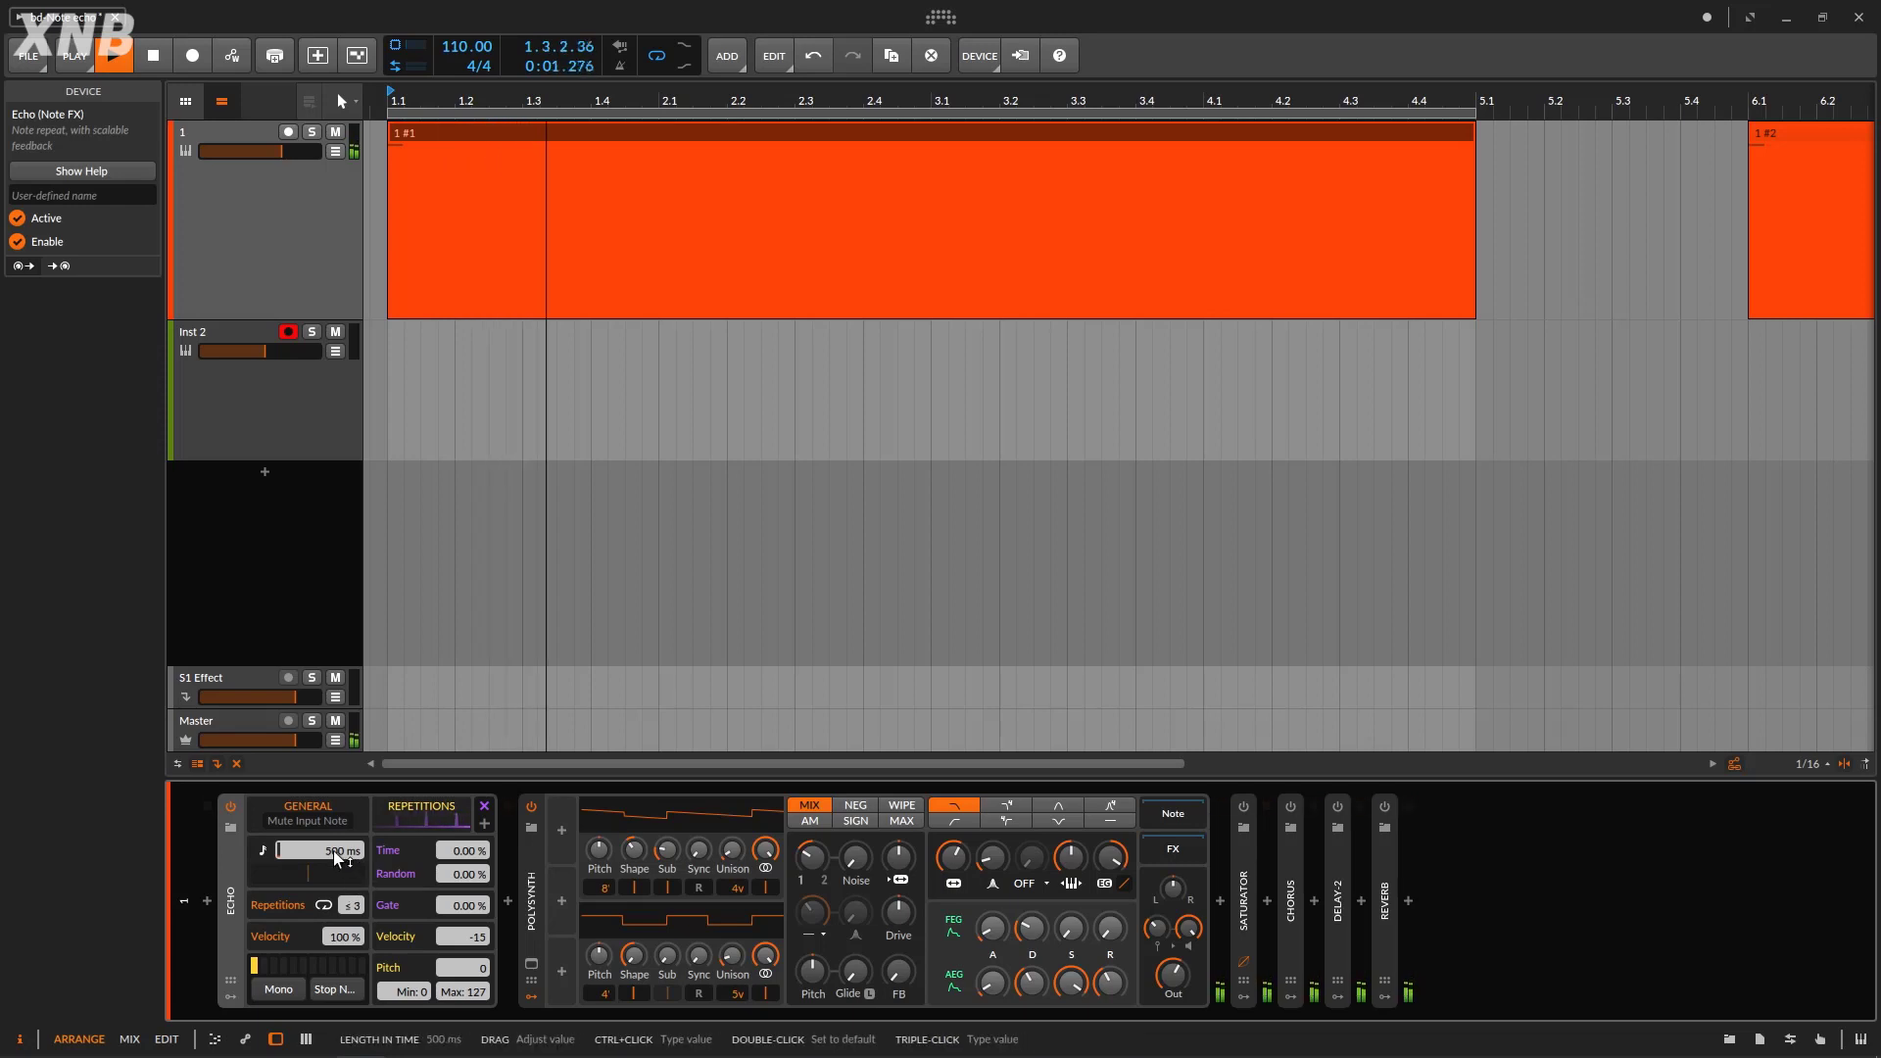
pyautogui.moveTo(337, 848); pyautogui.dragTo(336, 884)
pyautogui.click(113, 56)
pyautogui.click(125, 53)
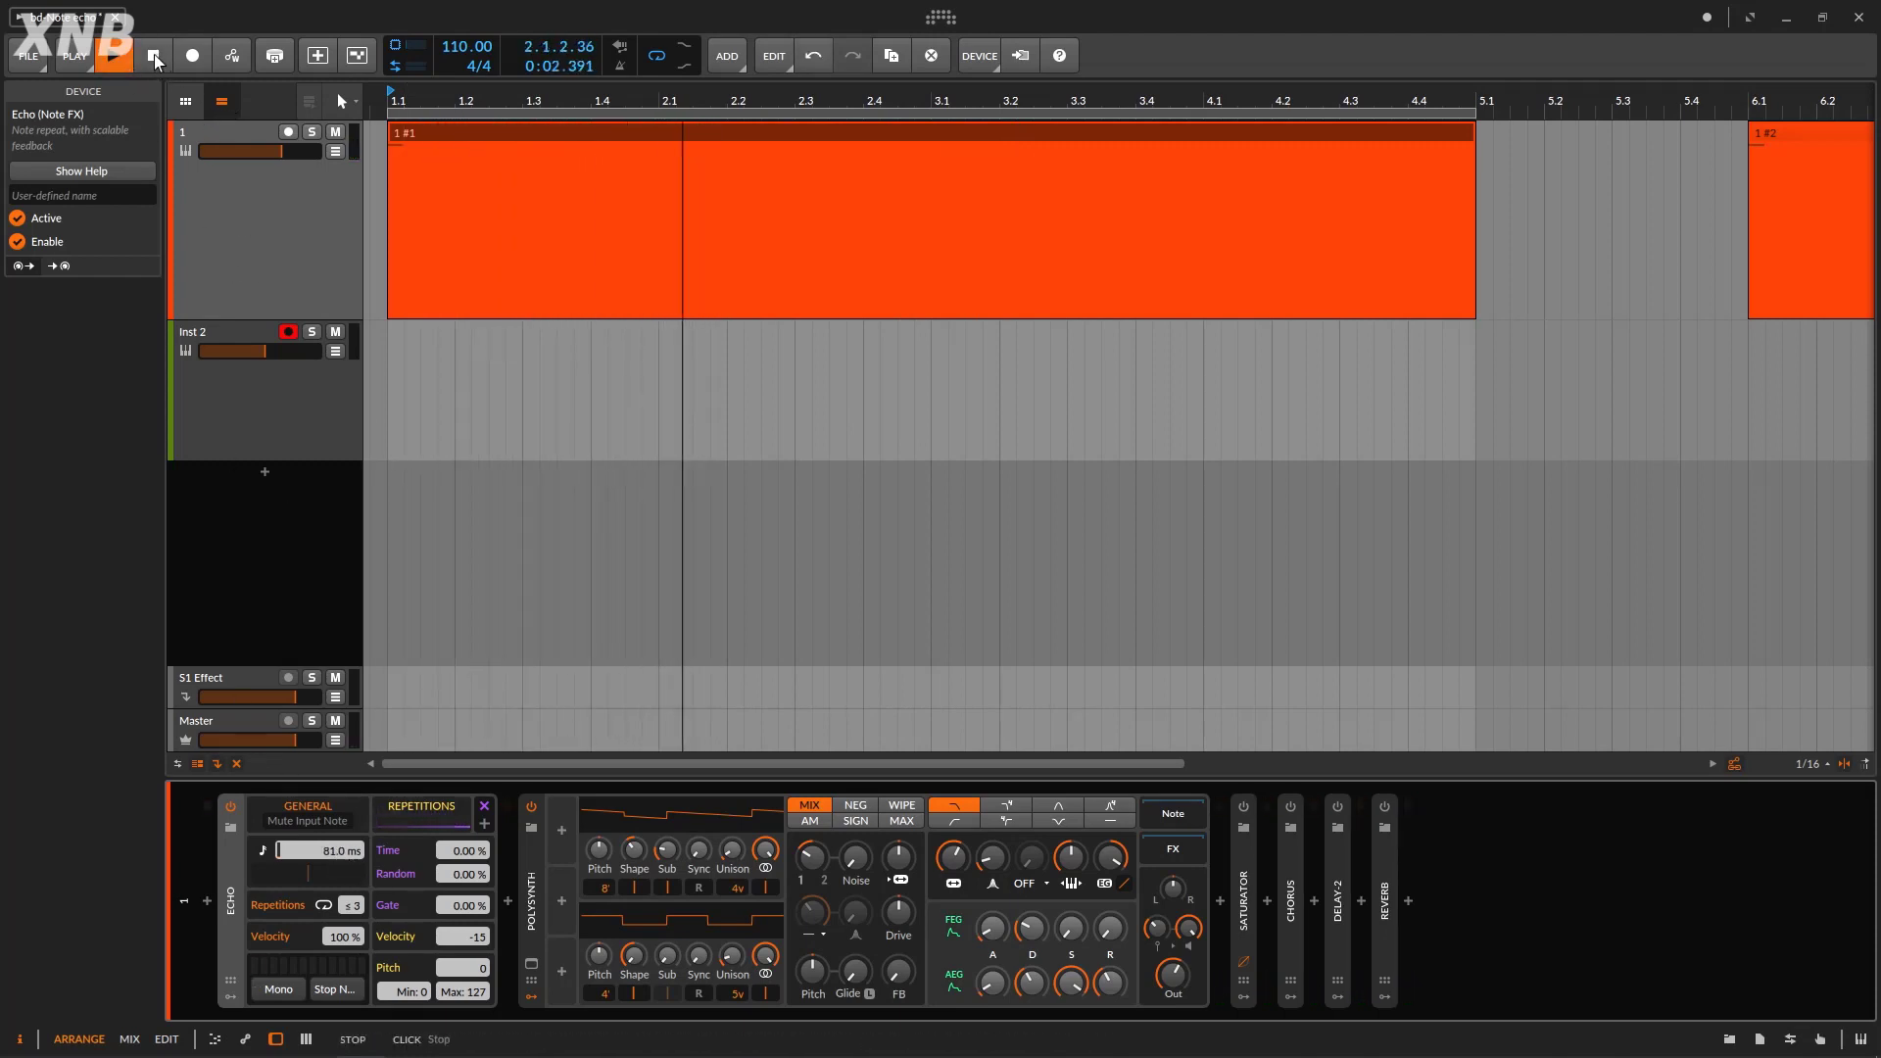
pyautogui.click(155, 56)
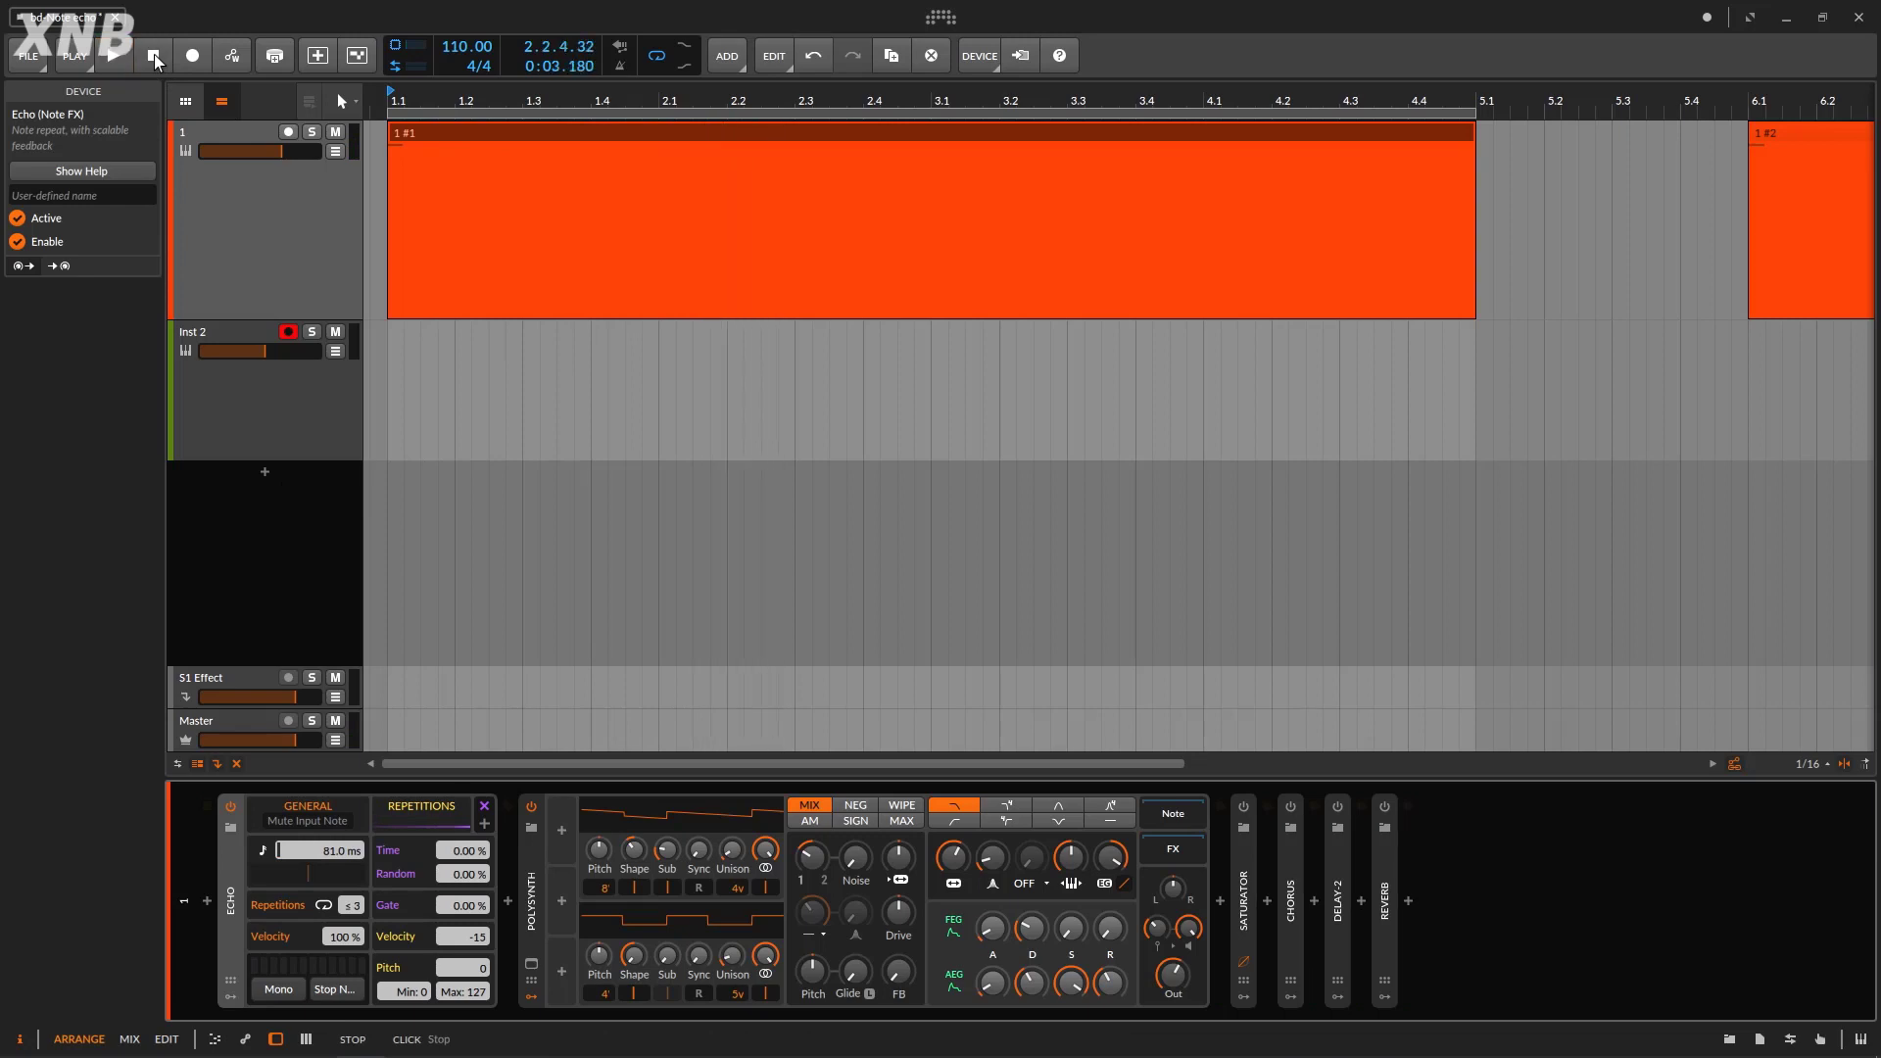
pyautogui.doubleClick(337, 851)
pyautogui.click(261, 849)
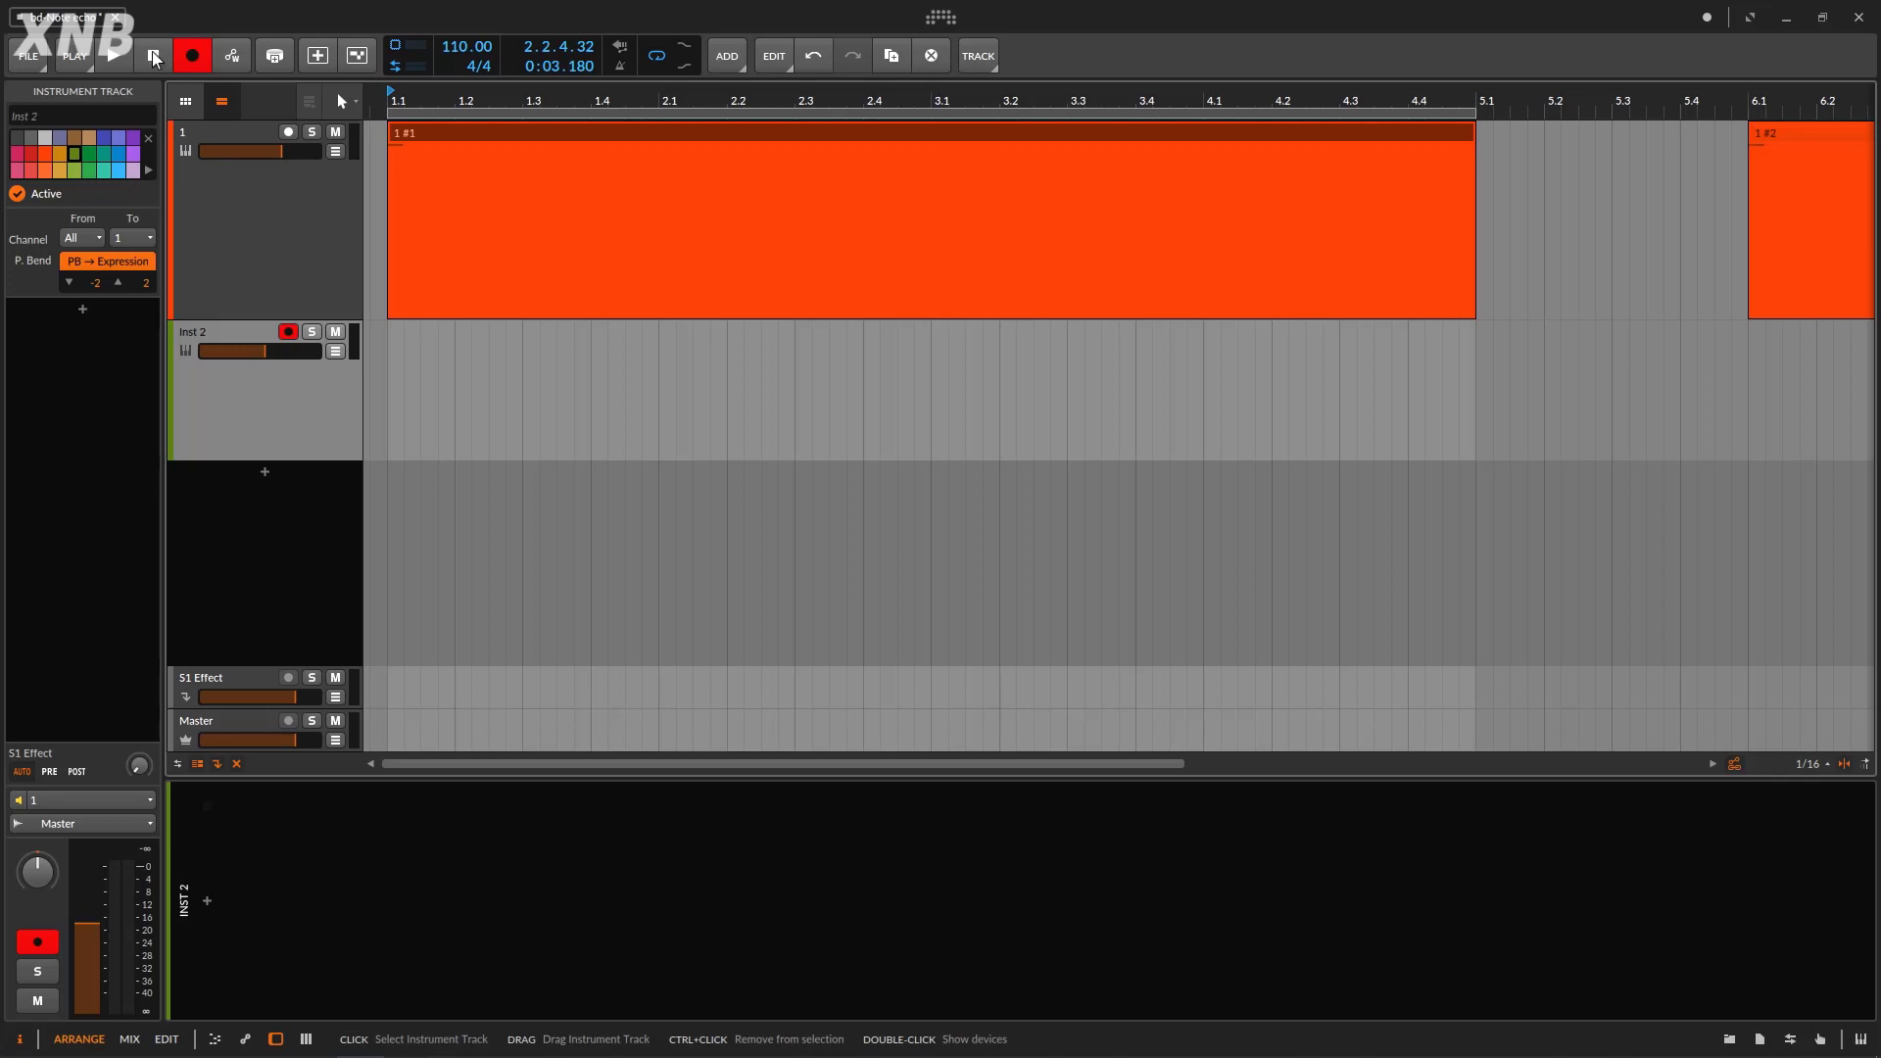
# Record track 1's echoed notes onto the Inst 2 track with Mute Input Note on, and delete the recorded clip.
pyautogui.click(152, 55)
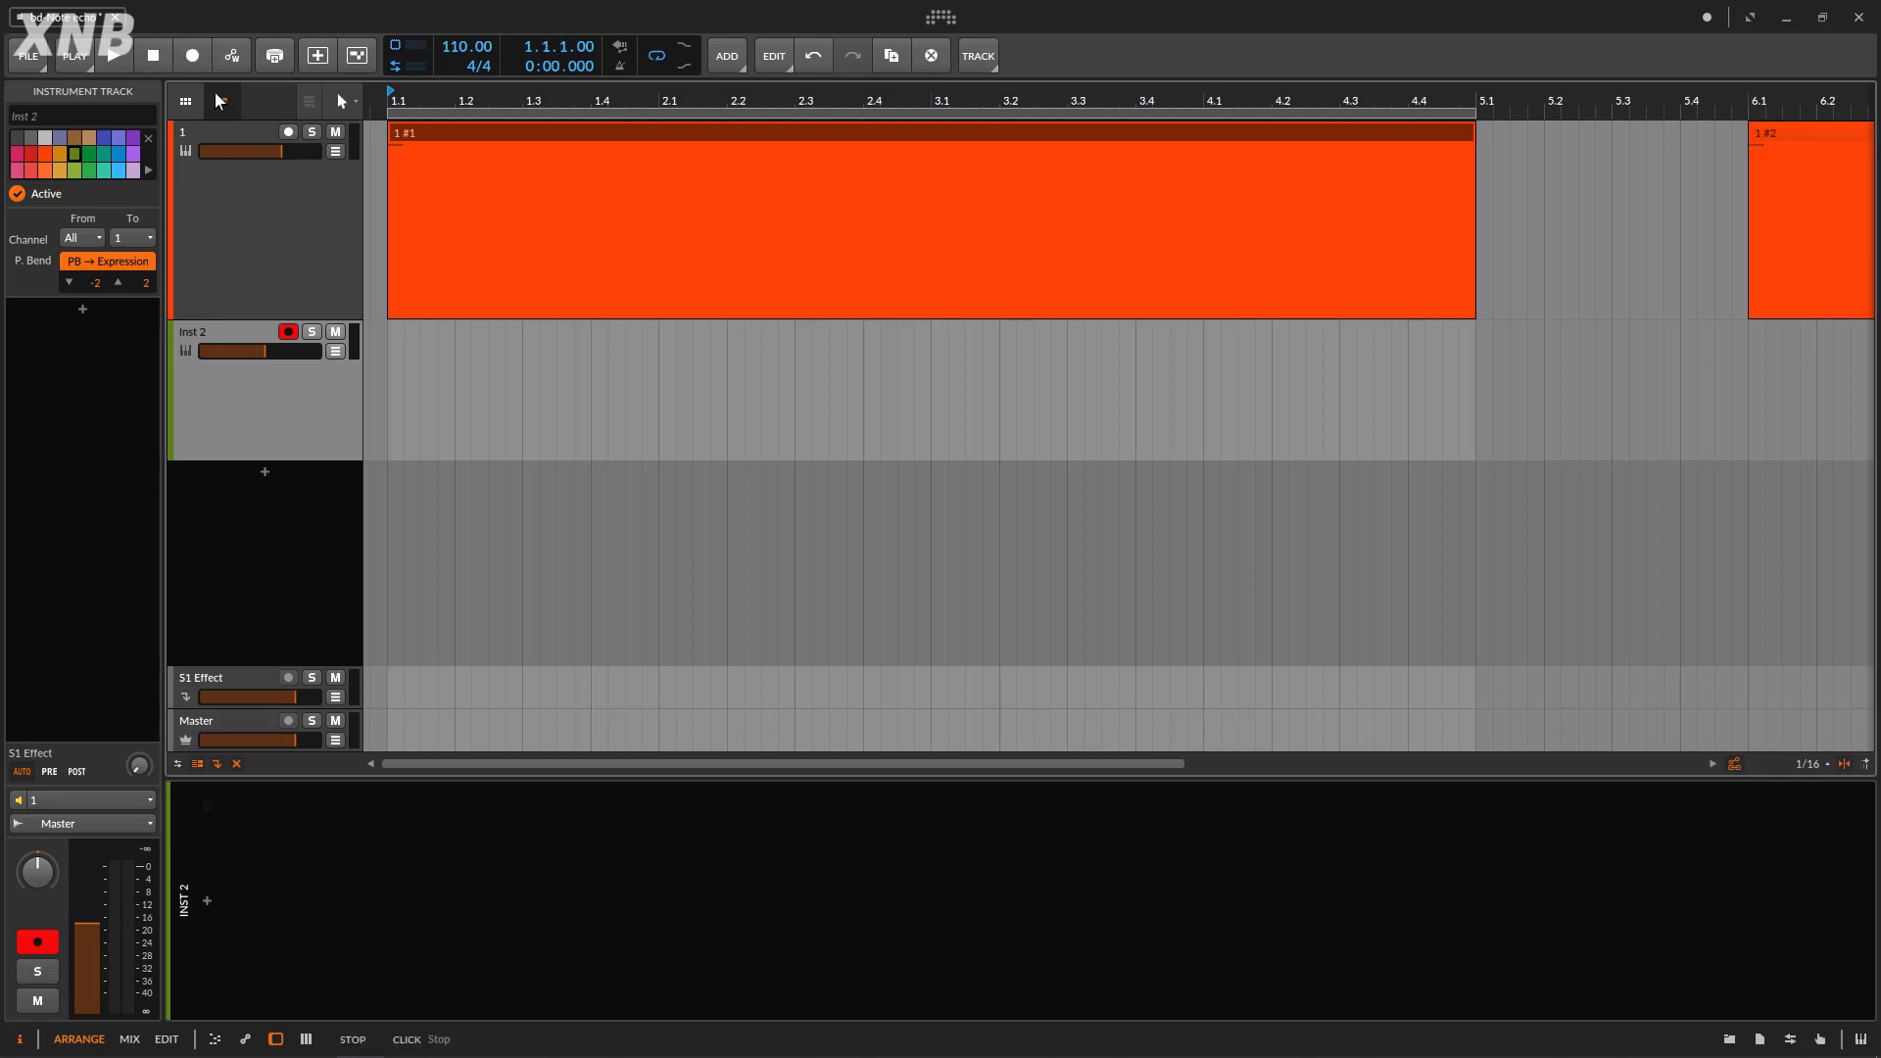
pyautogui.click(267, 284)
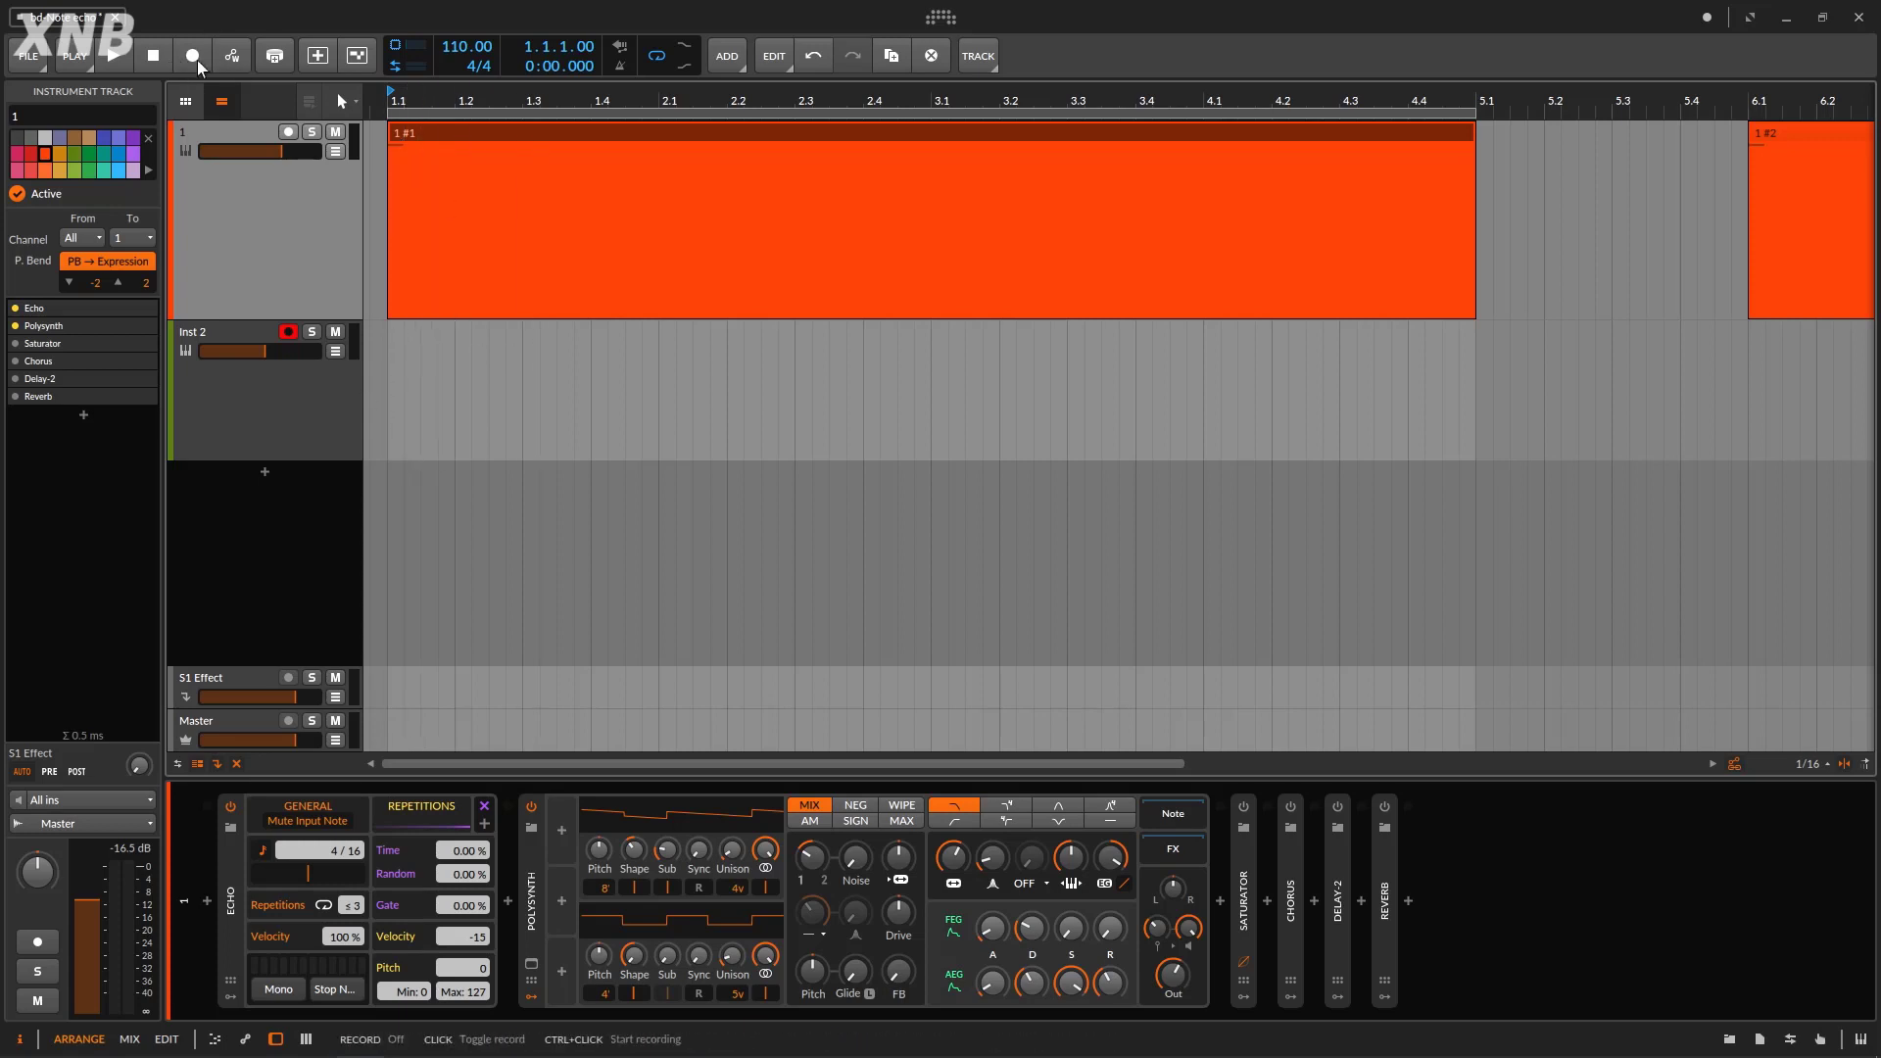
pyautogui.click(113, 59)
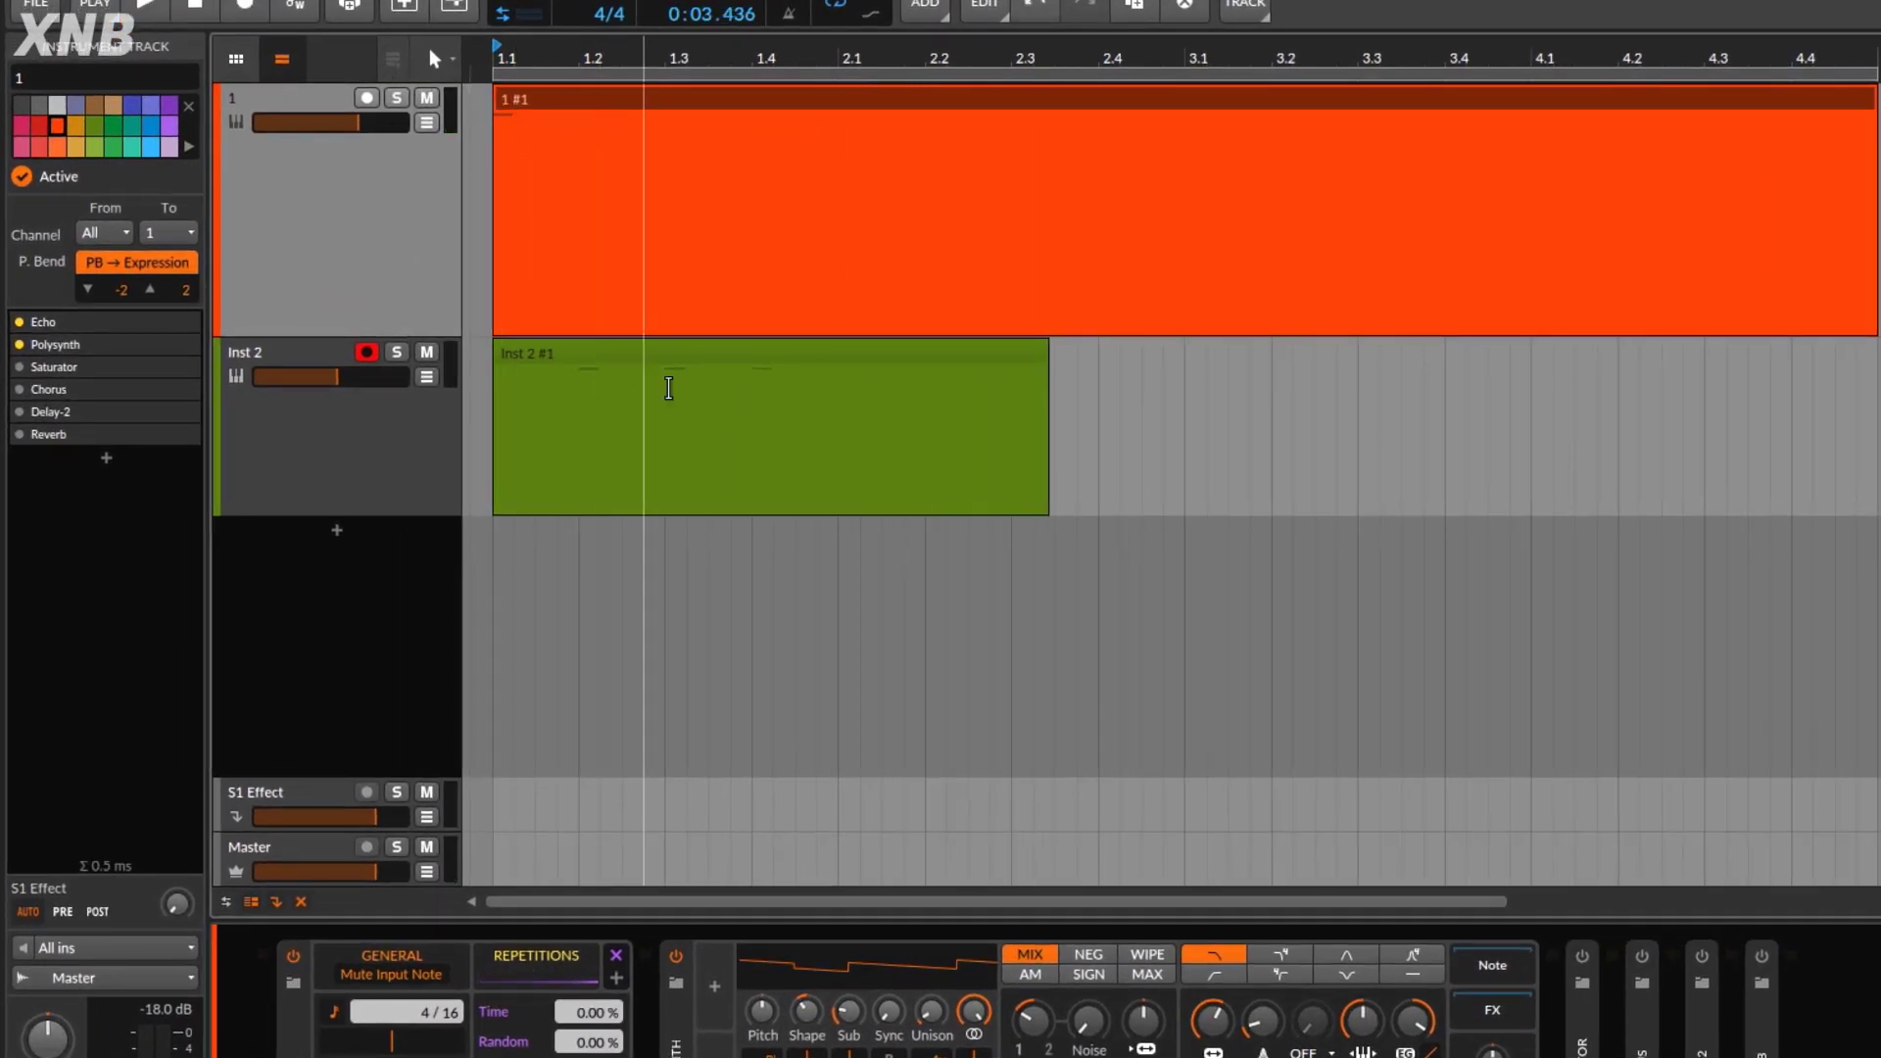
pyautogui.click(827, 359)
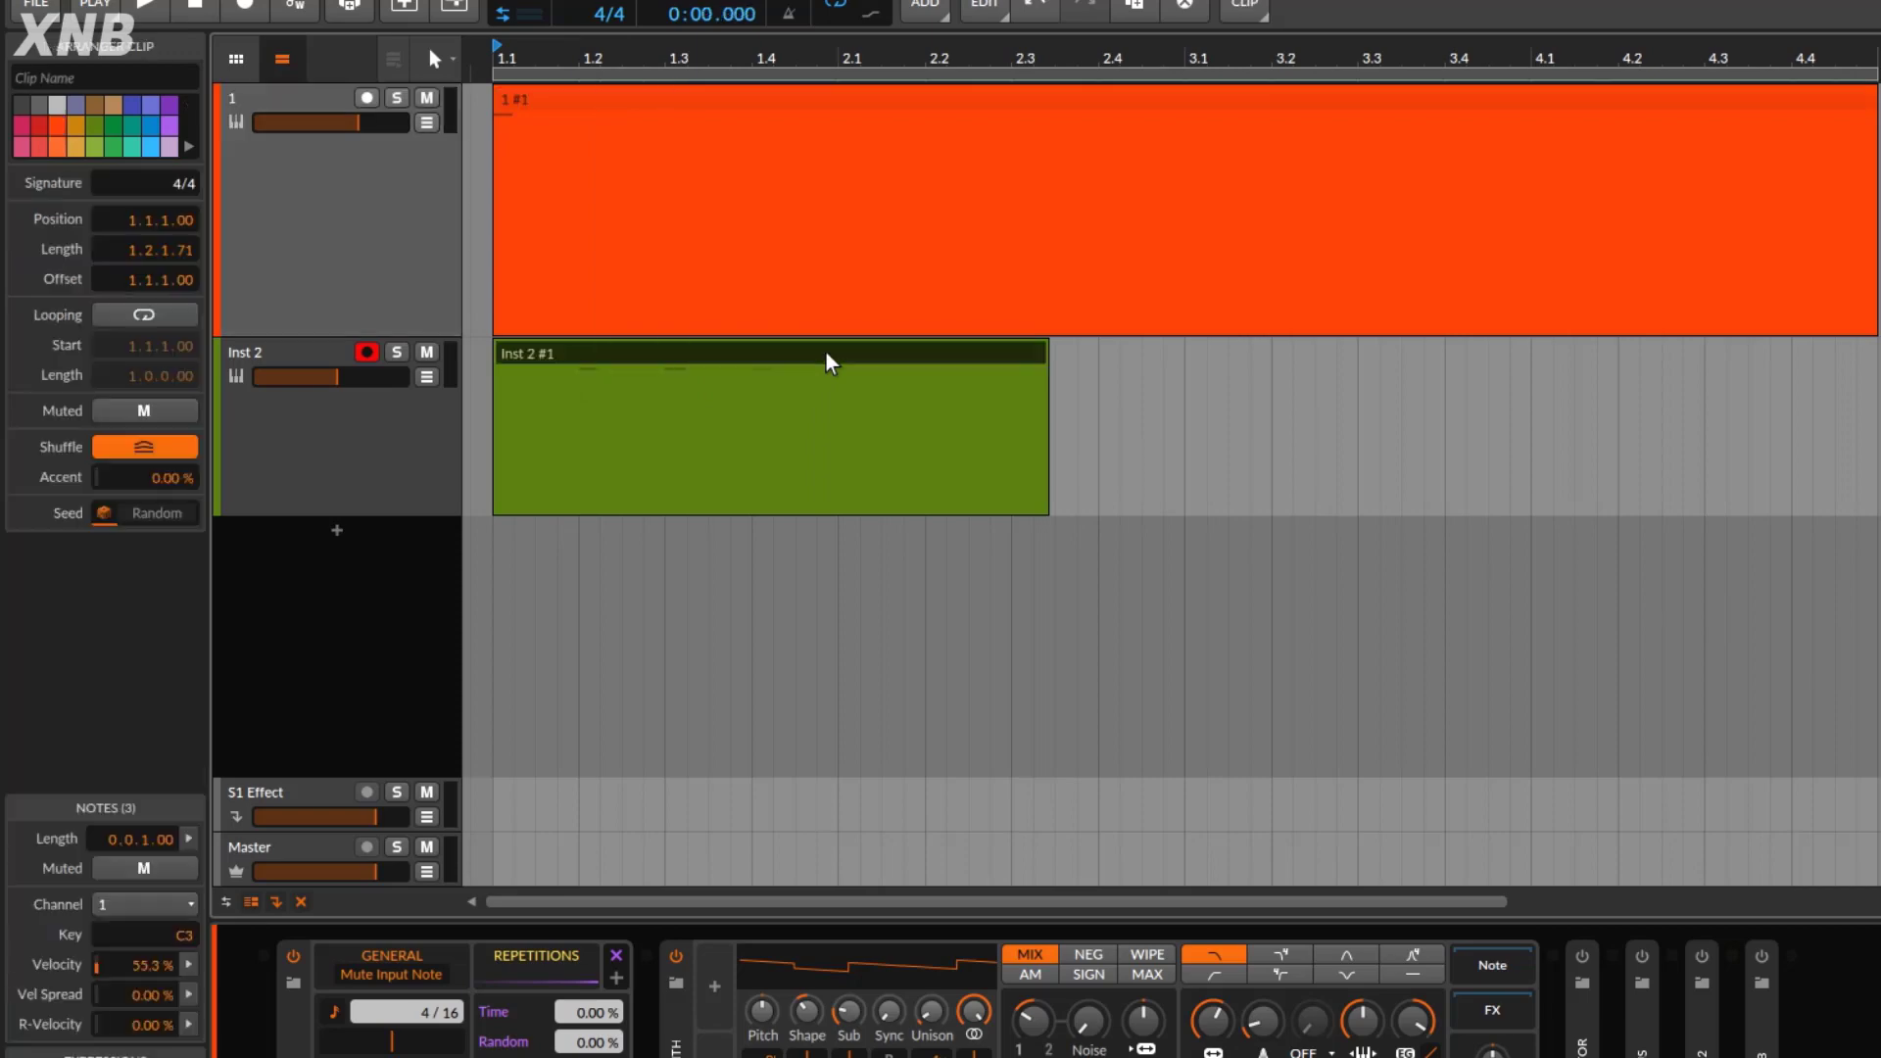
pyautogui.press('Delete')
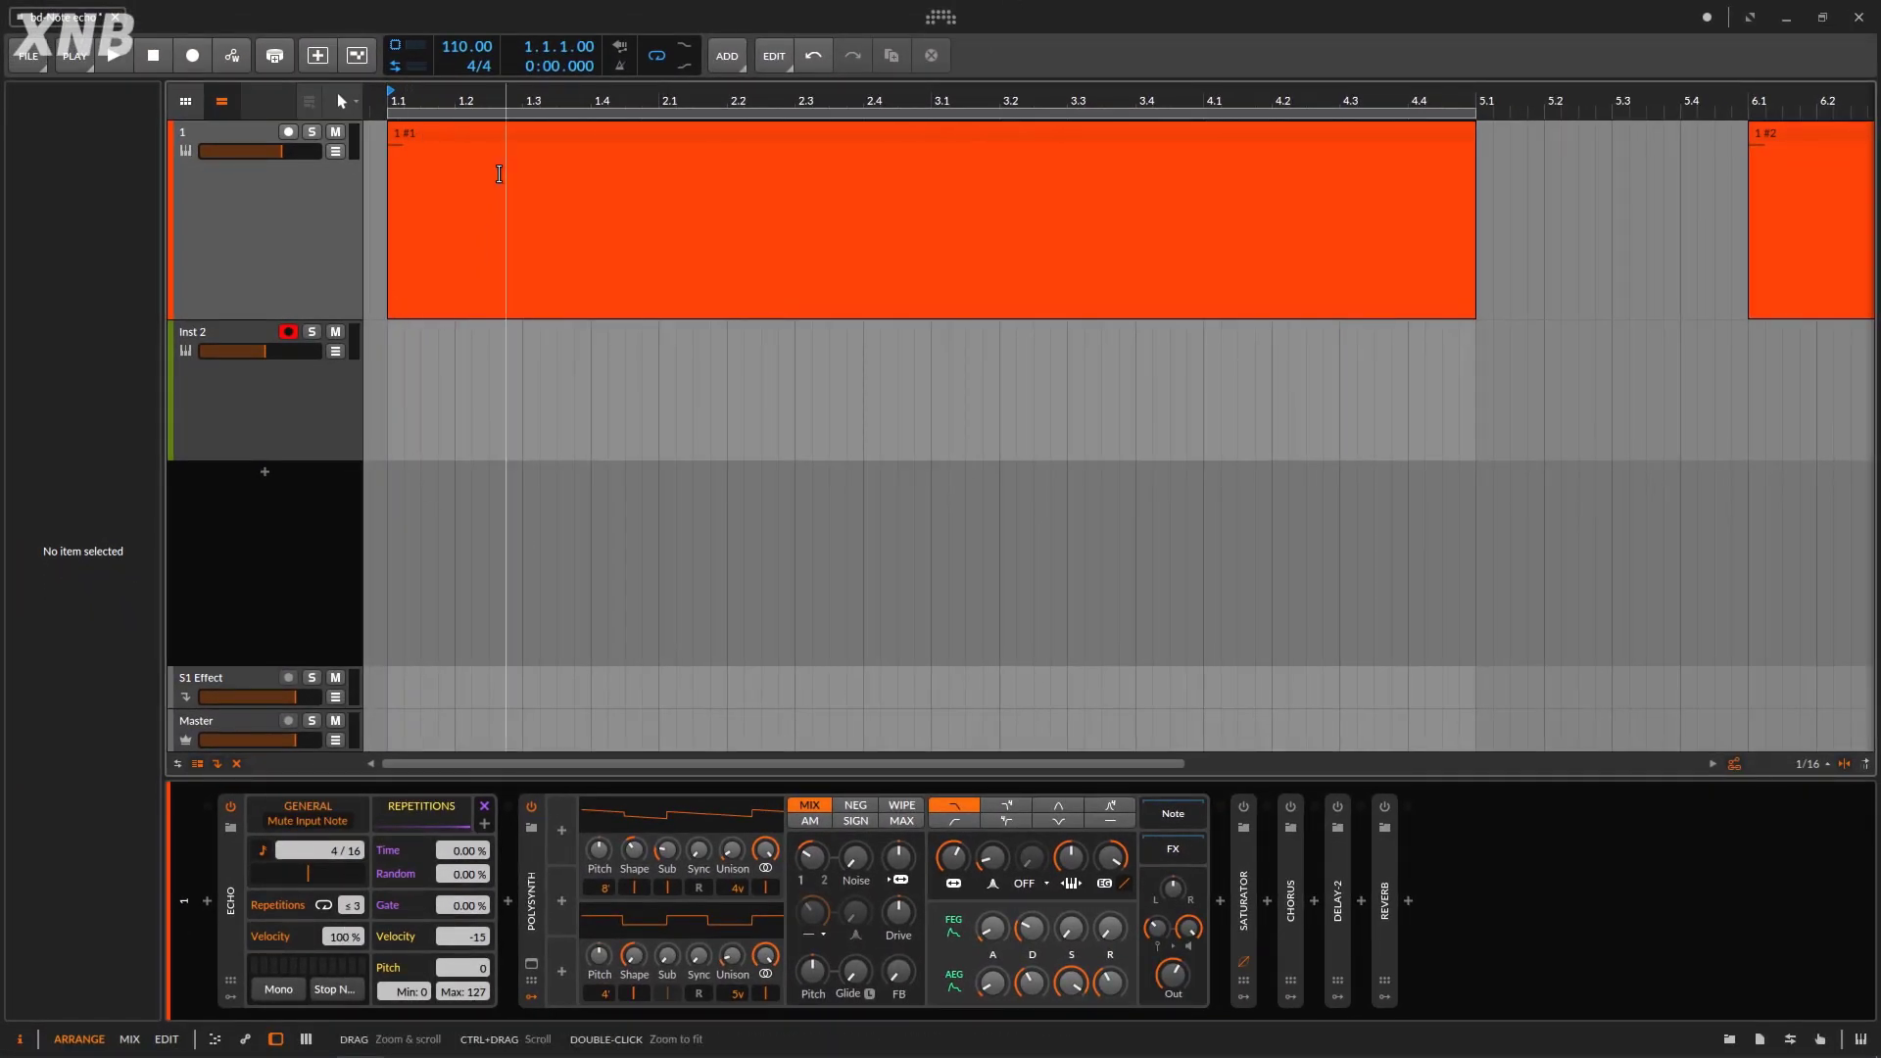
# Swap track 1's two clips so the four-note clip starts at bar 1 and the single-note clip at bar 6.
pyautogui.moveTo(863, 103); pyautogui.dragTo(1487, 397)
pyautogui.click(831, 130)
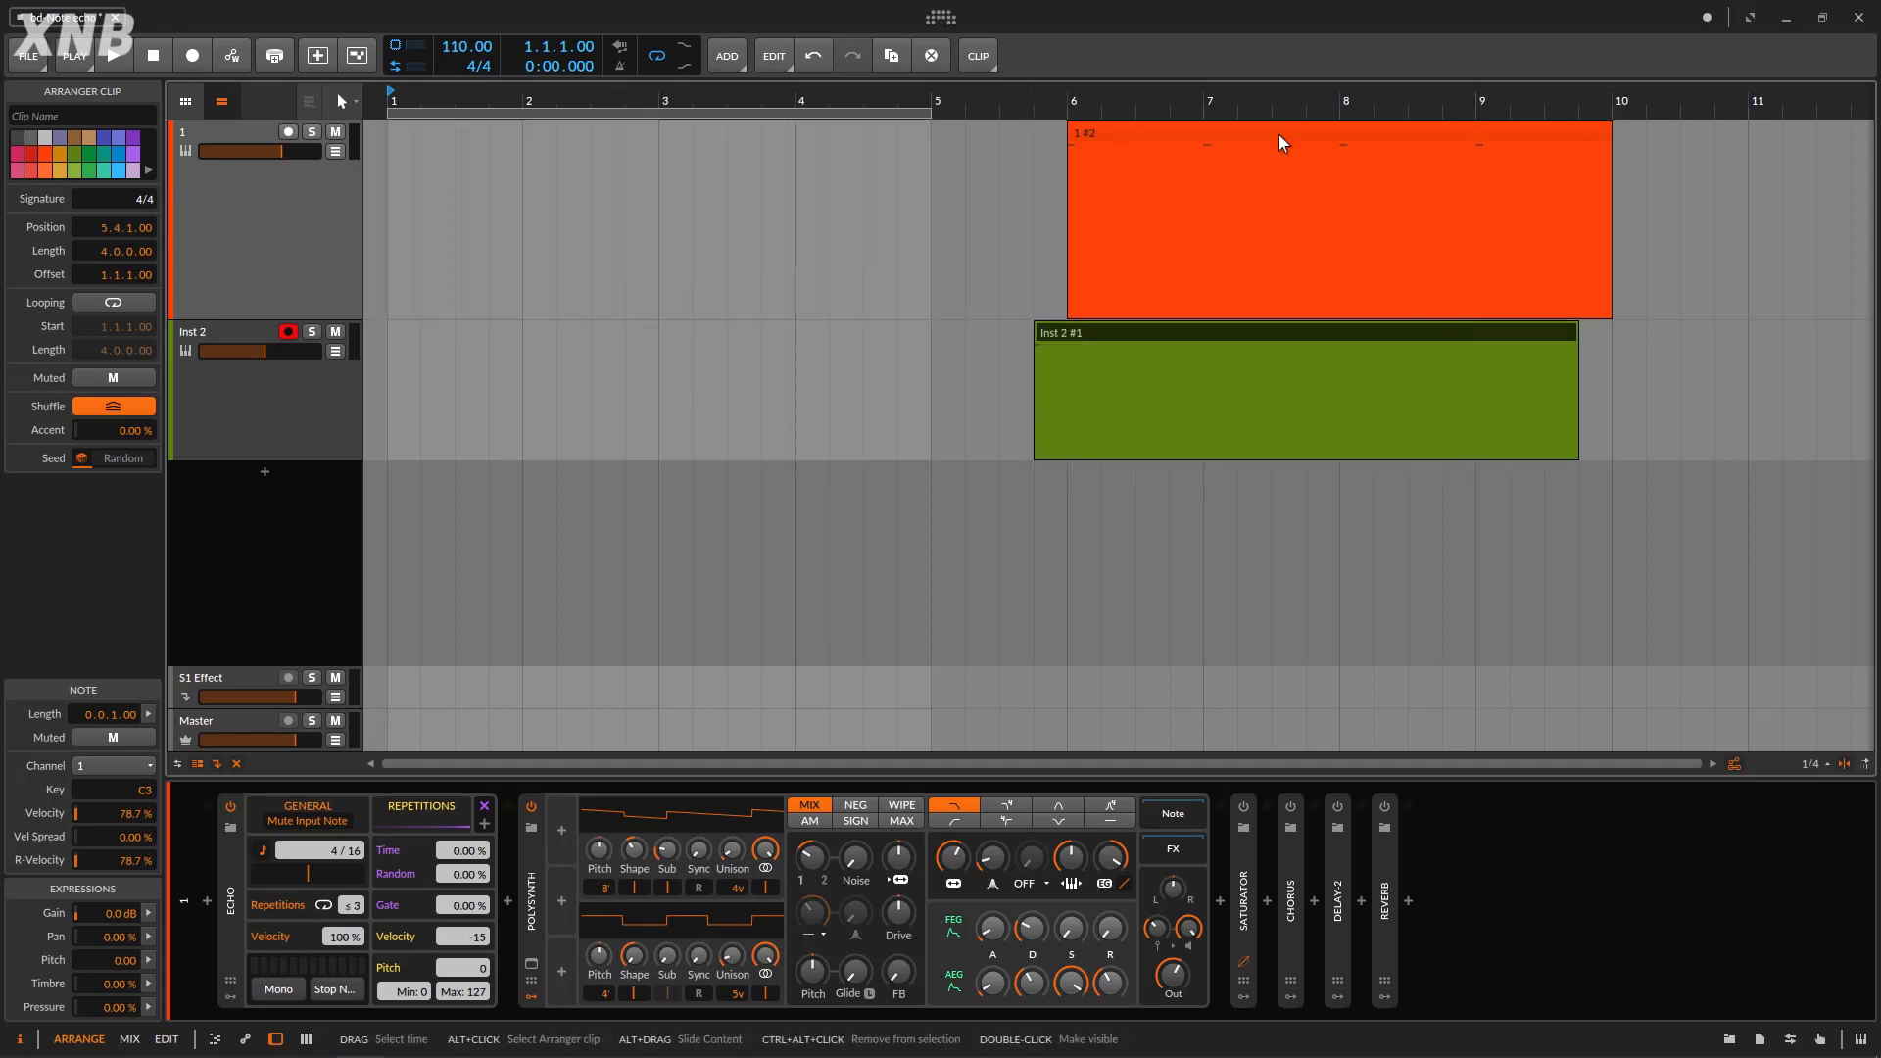
pyautogui.moveTo(1279, 138); pyautogui.dragTo(573, 150)
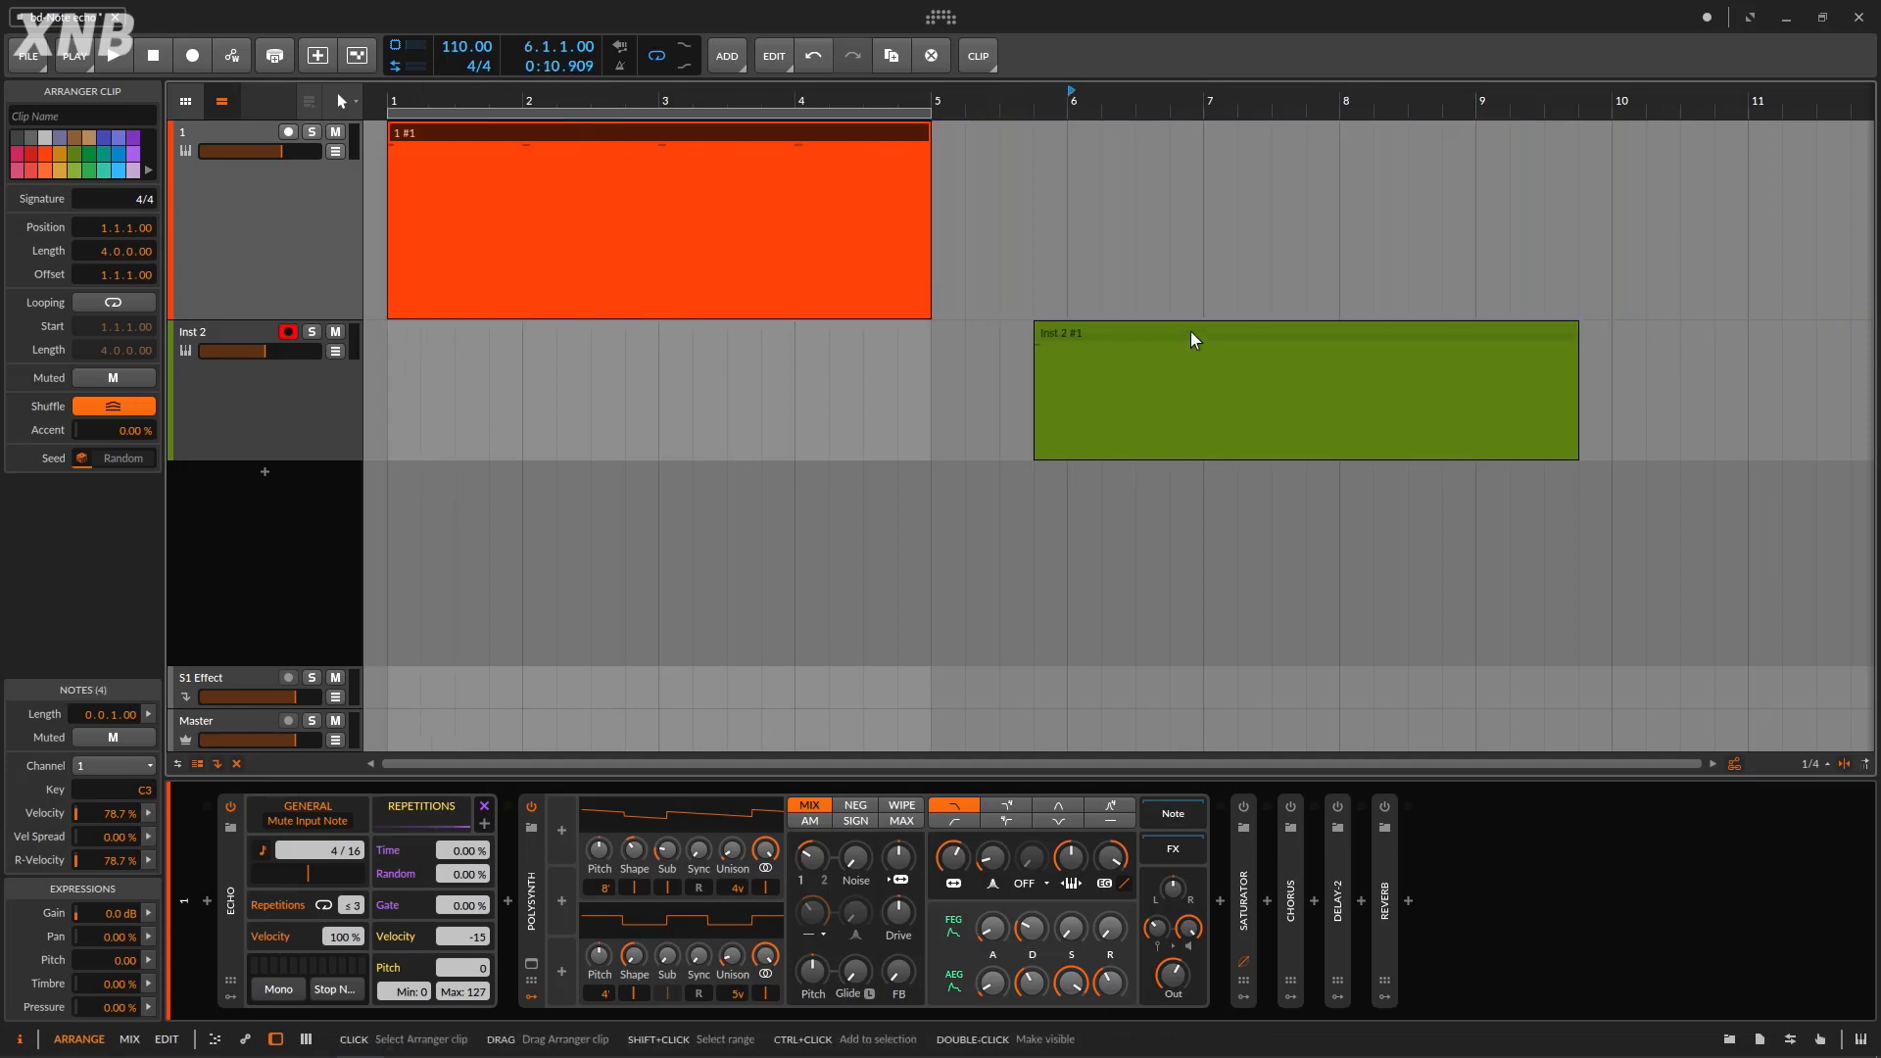
pyautogui.moveTo(1193, 336); pyautogui.dragTo(1224, 140)
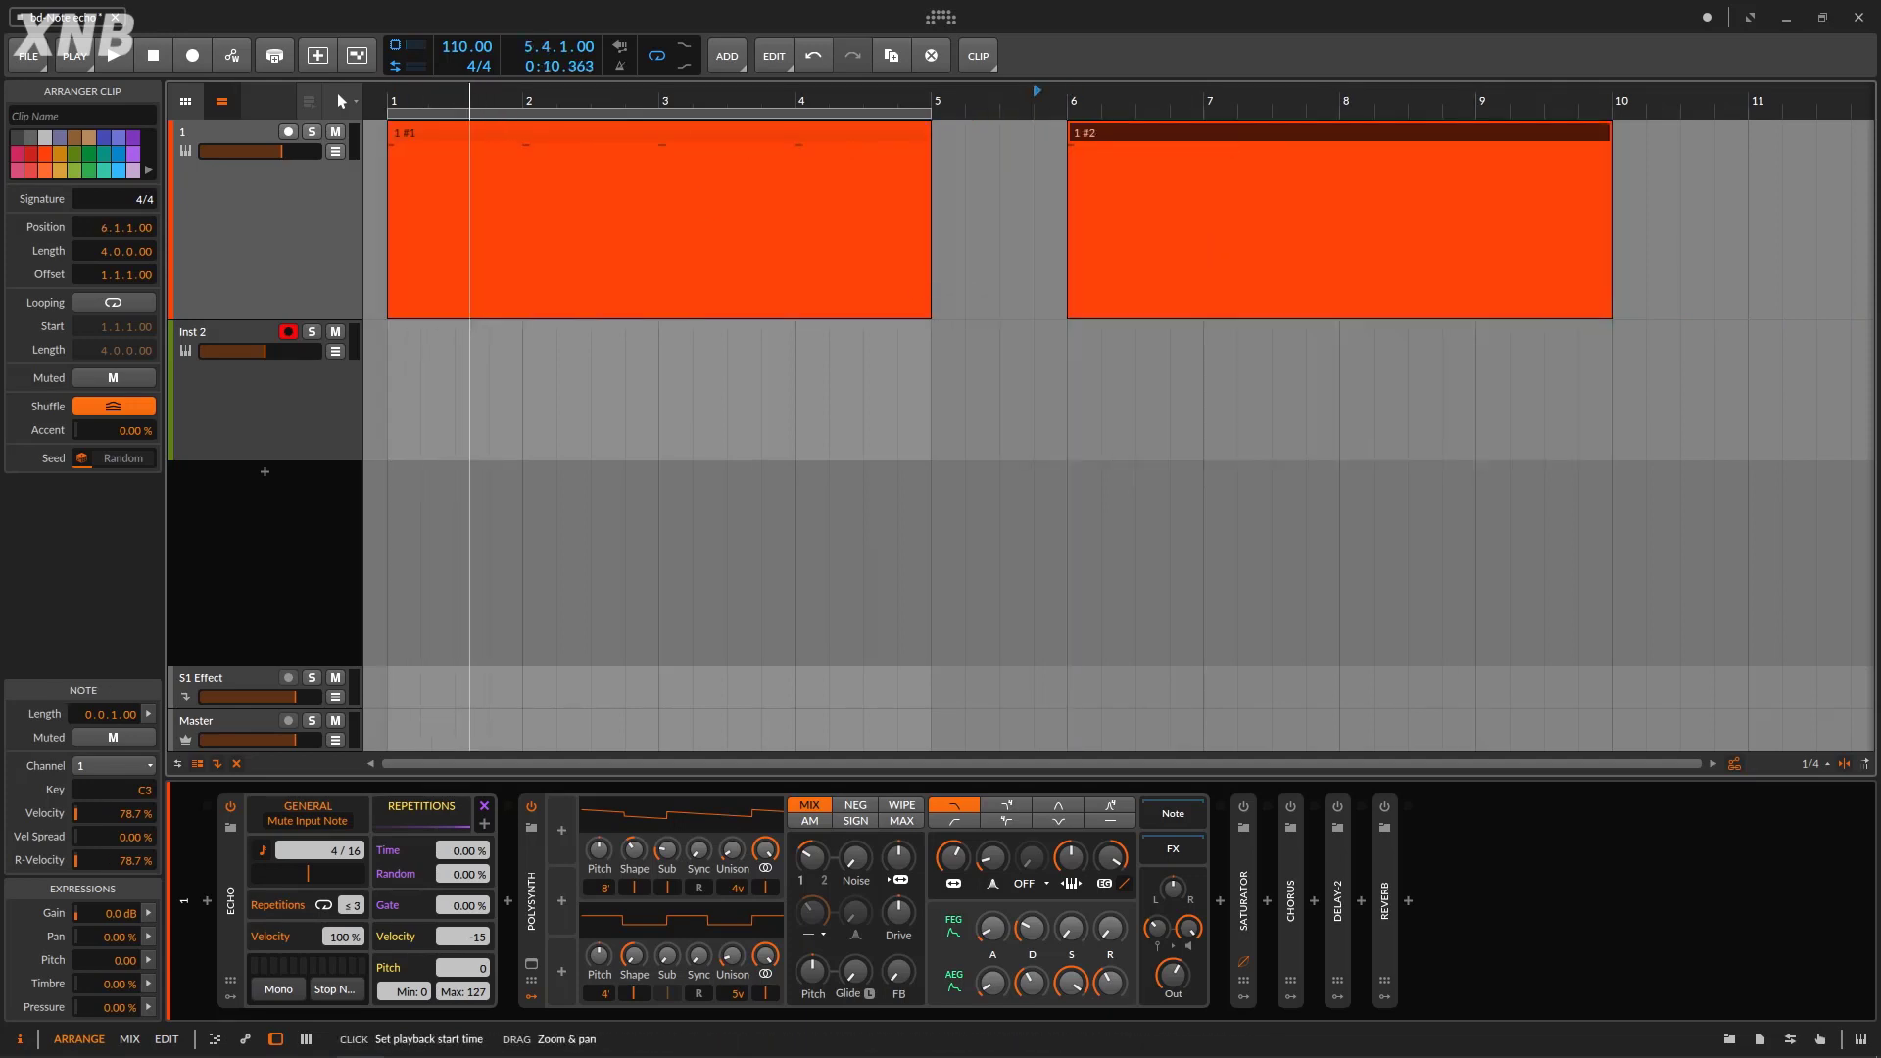
# Play the four-note clip from bar 1, turn off Mute Input Note on the Echo, and play the clip again.
pyautogui.moveTo(470, 101); pyautogui.dragTo(490, 121)
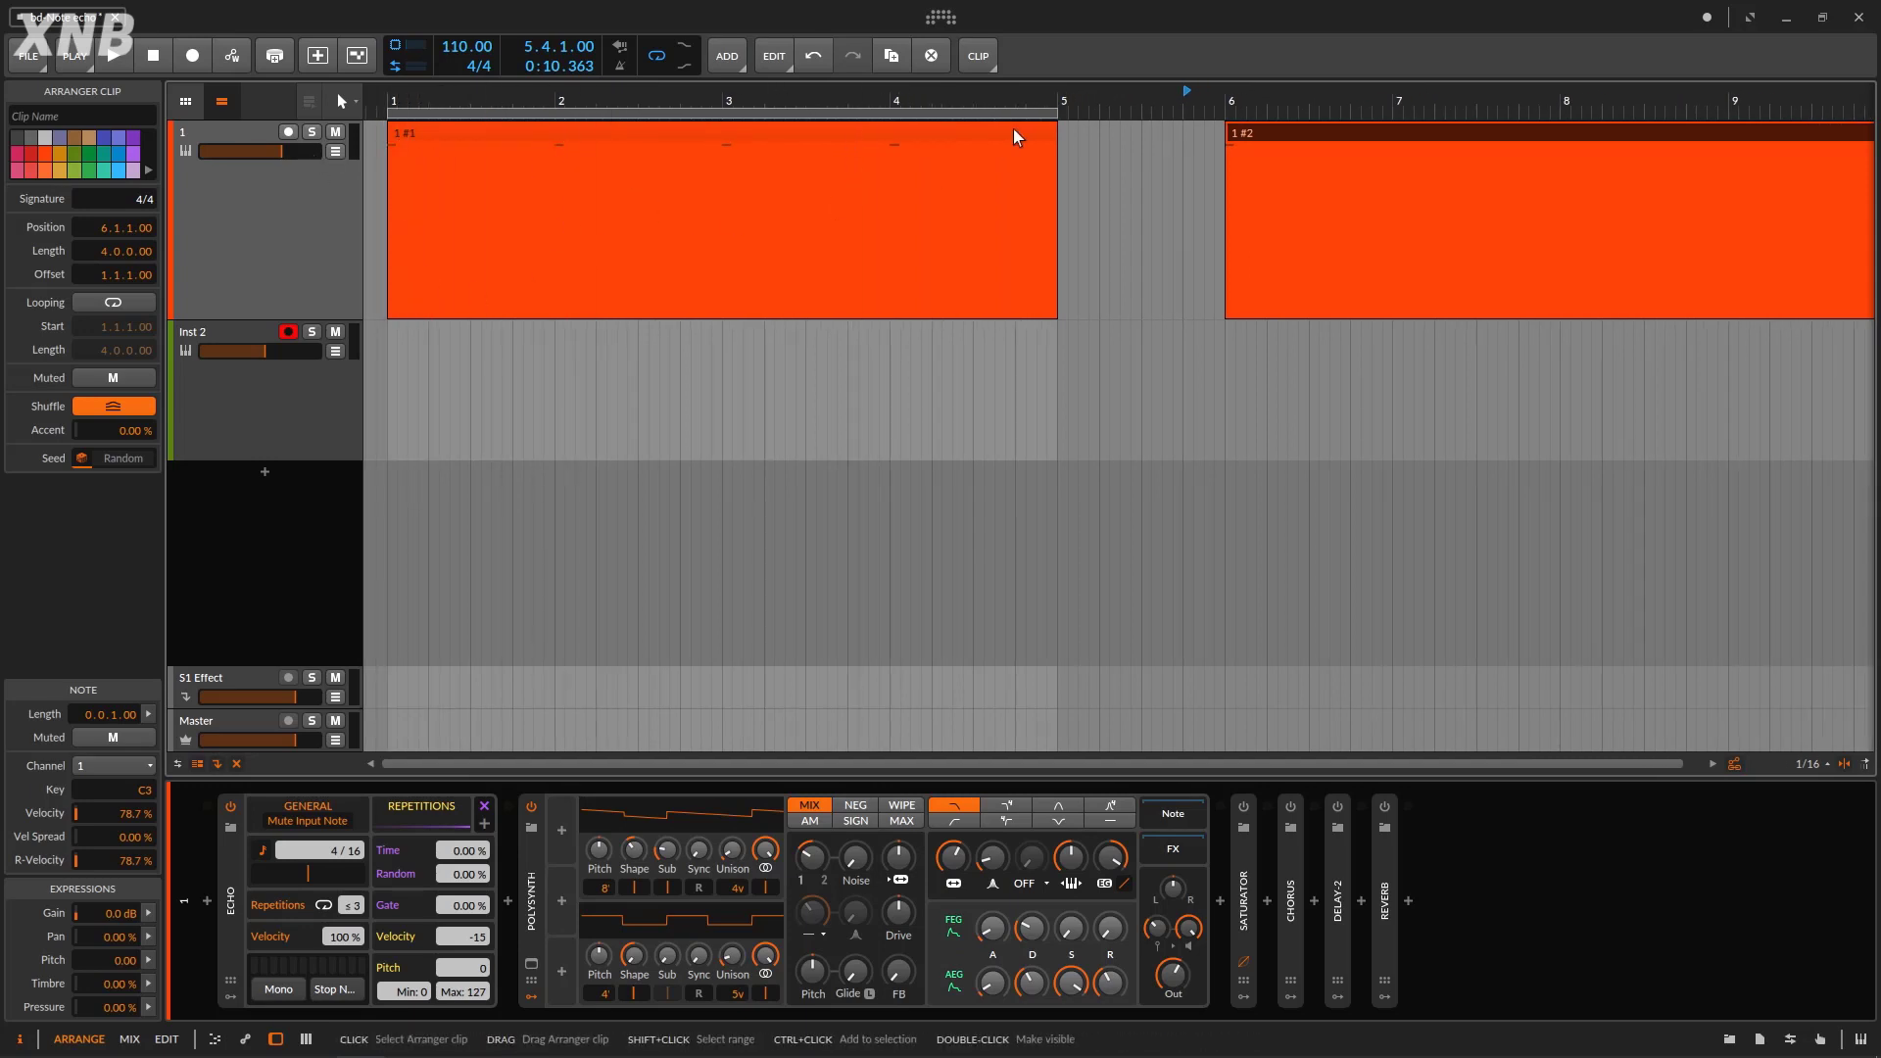
pyautogui.click(113, 55)
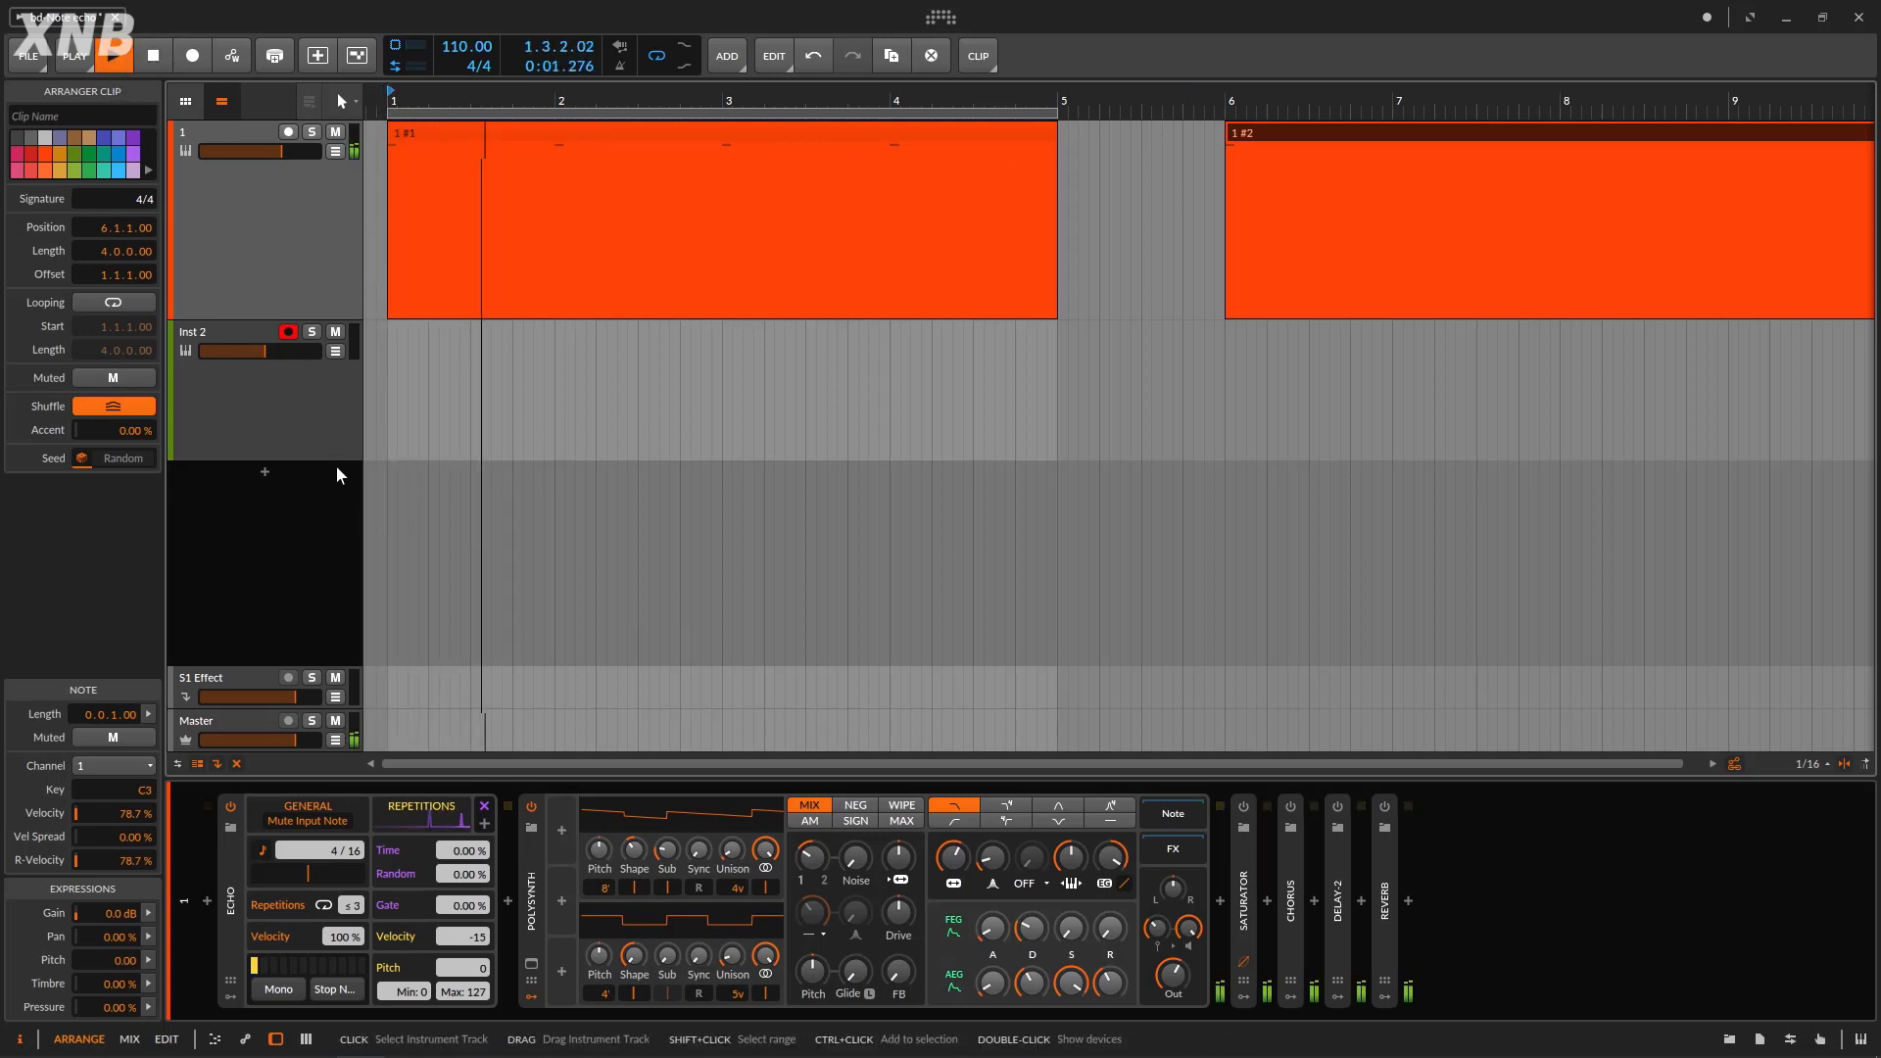
pyautogui.click(307, 821)
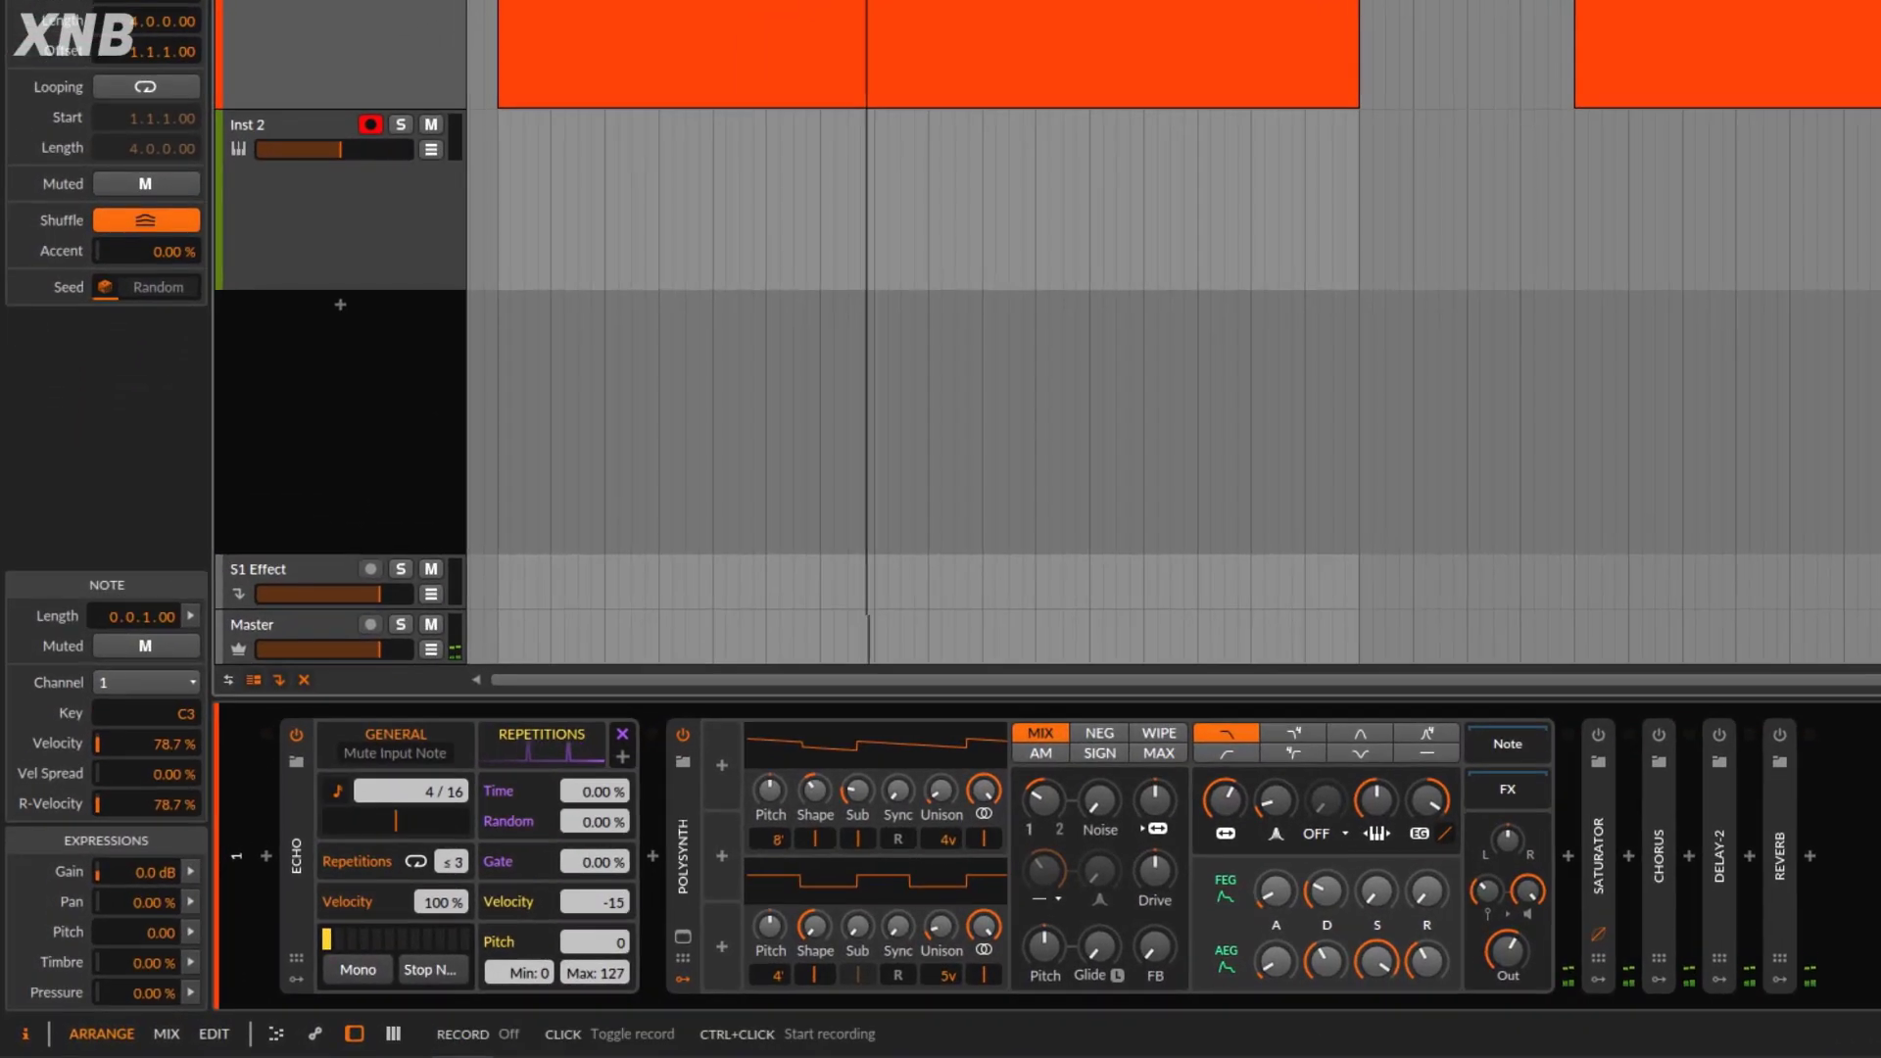
pyautogui.click(153, 55)
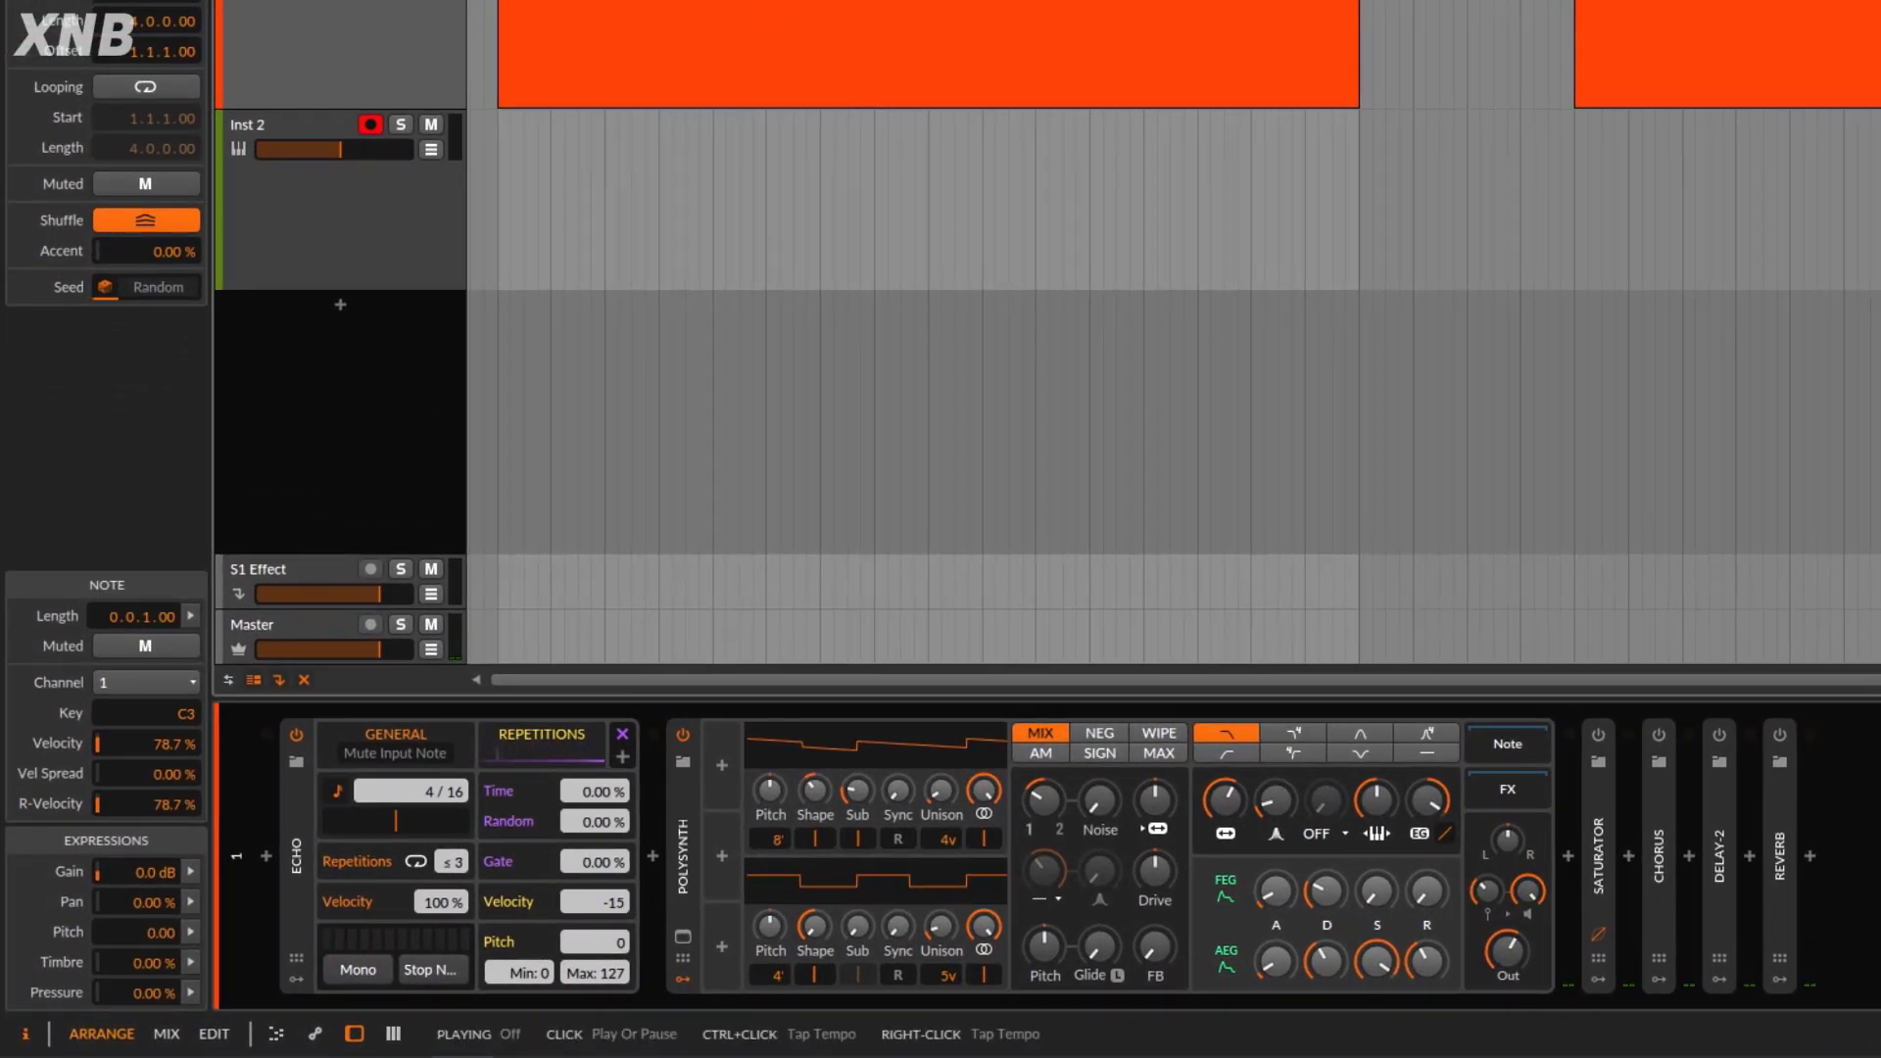
pyautogui.press('space')
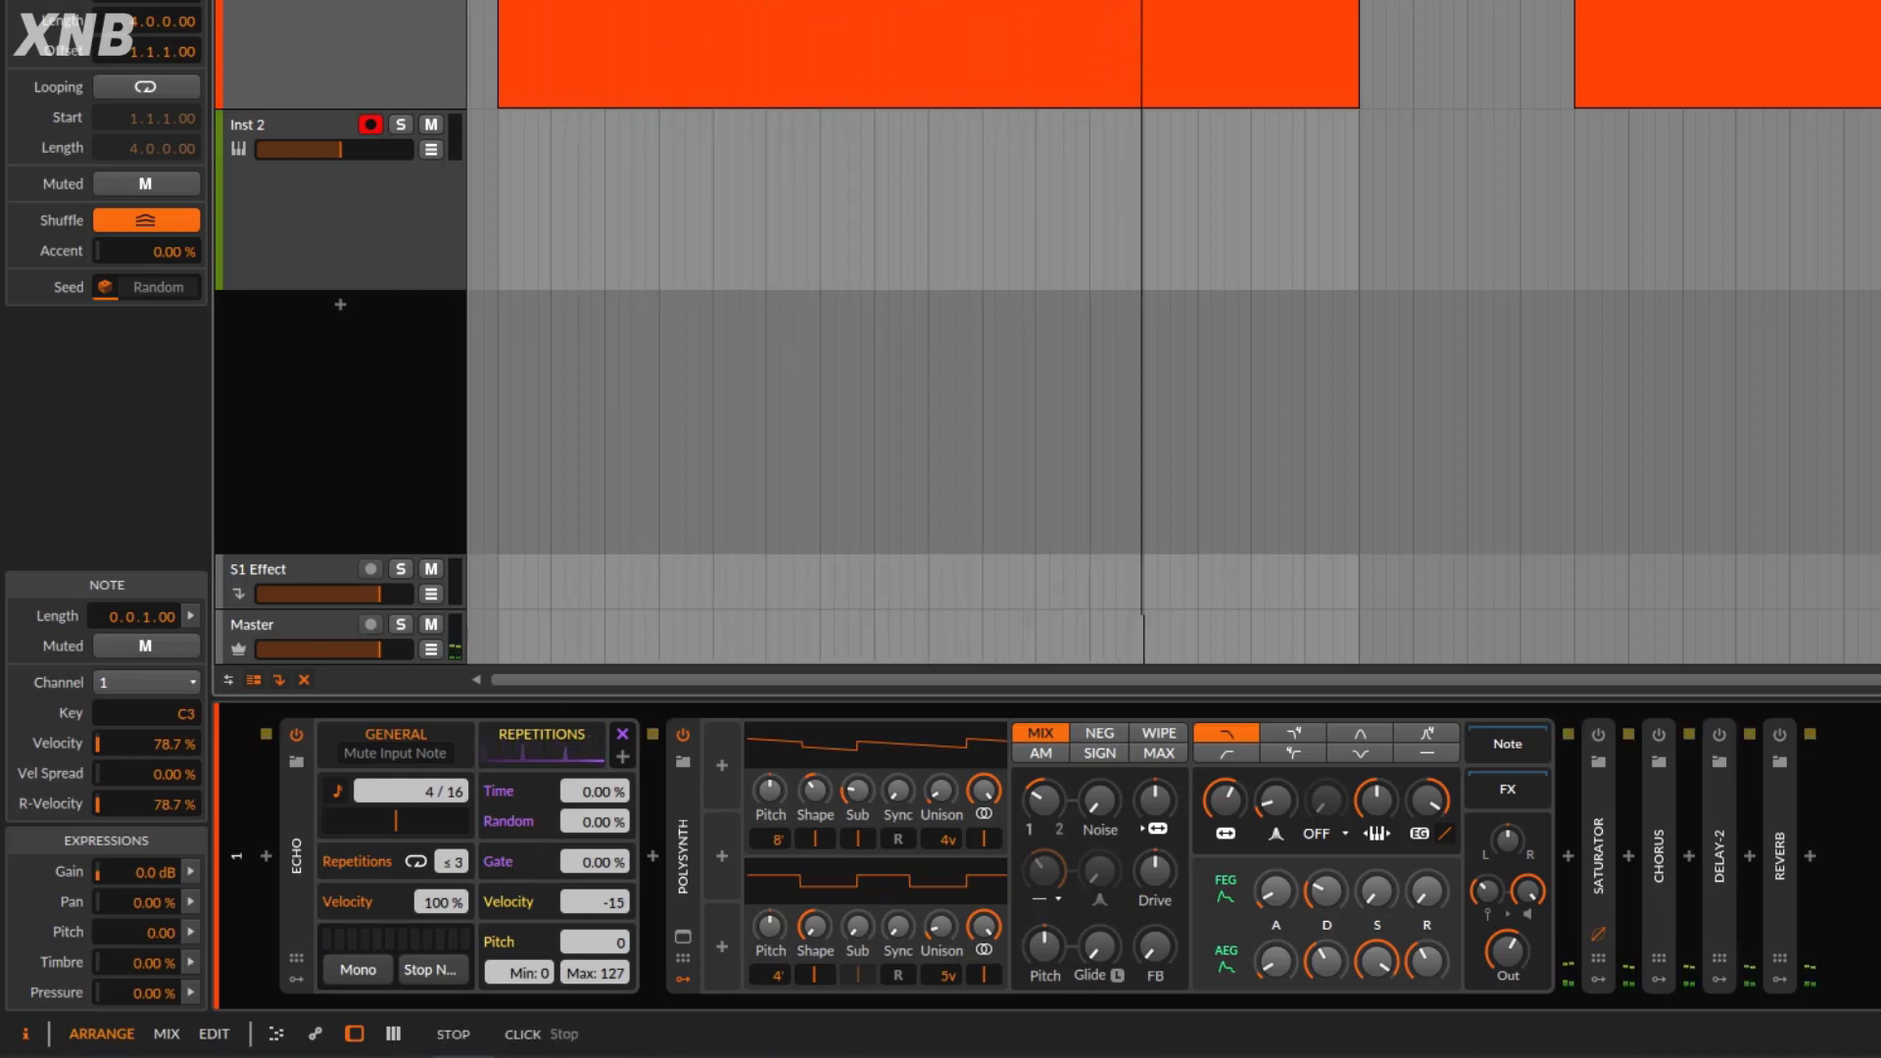
# Set the Echo's repetitions to 4 and play track 1's four-note clip from bar 1.
pyautogui.press('space')
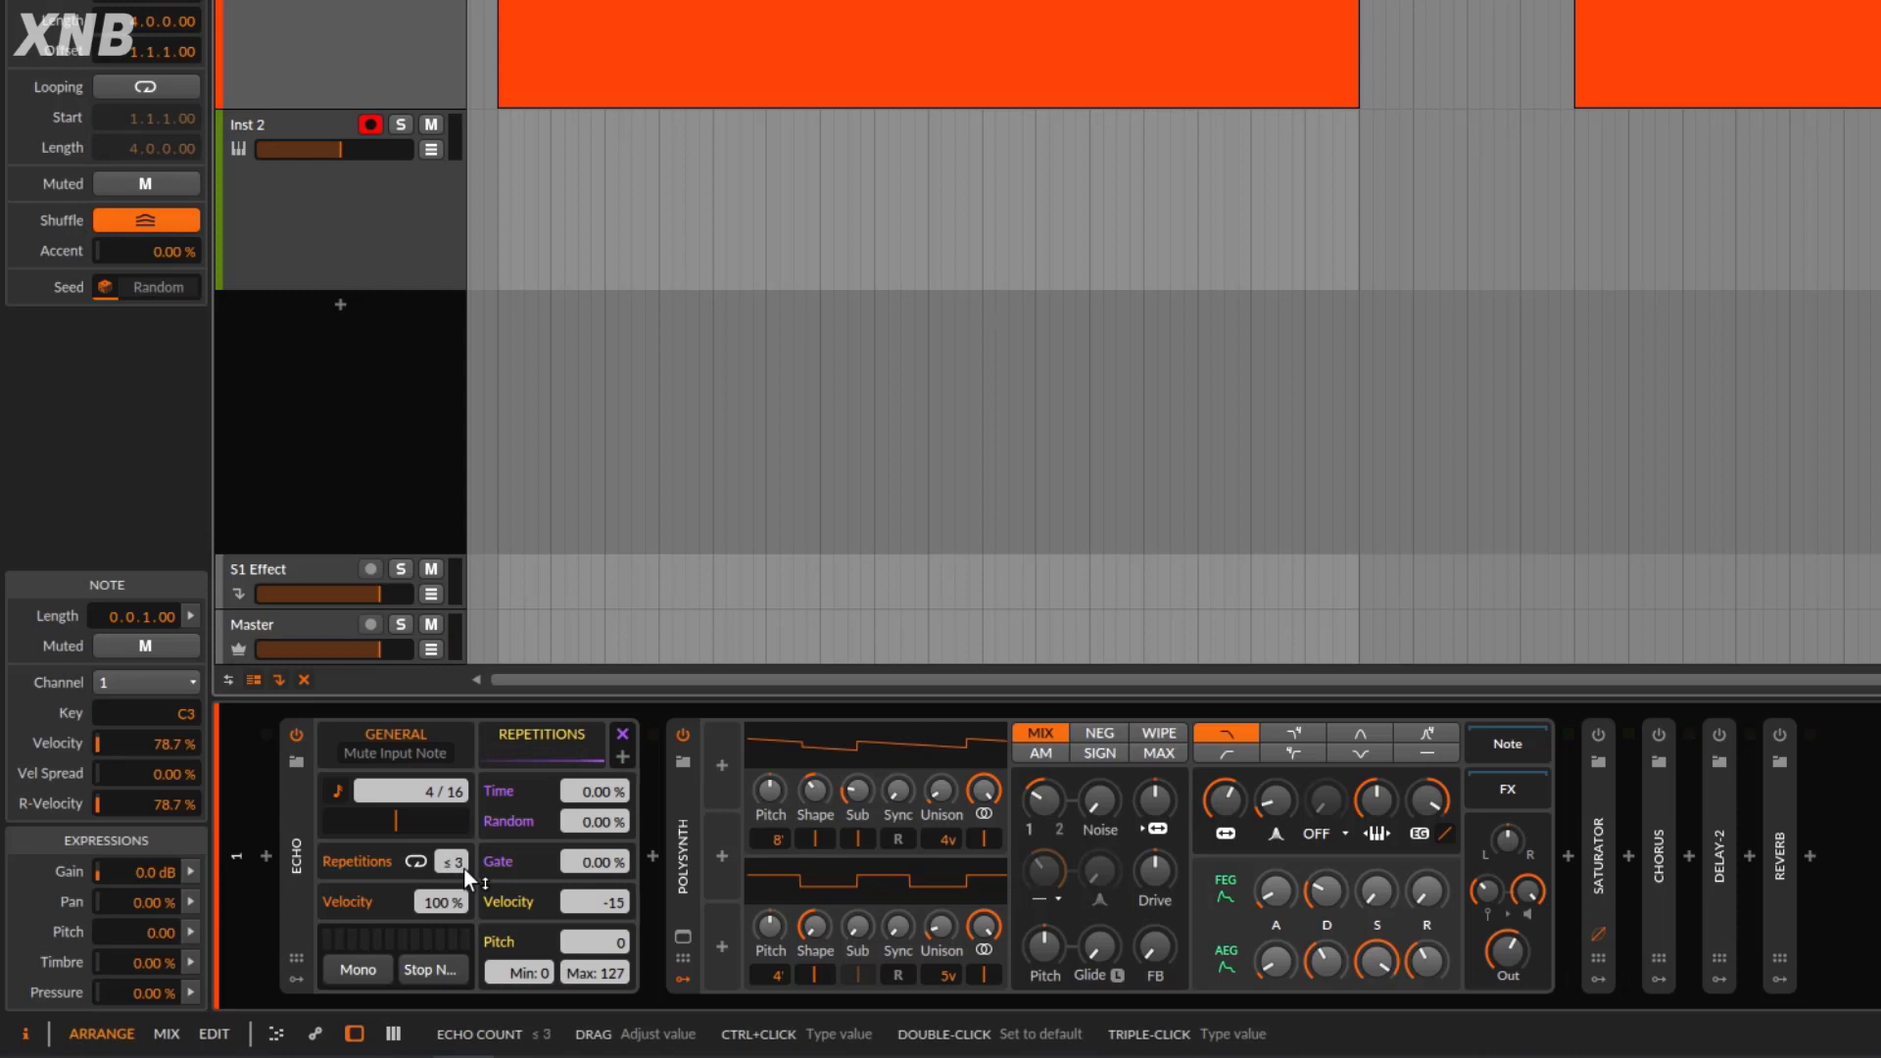
pyautogui.moveTo(462, 867); pyautogui.dragTo(462, 867)
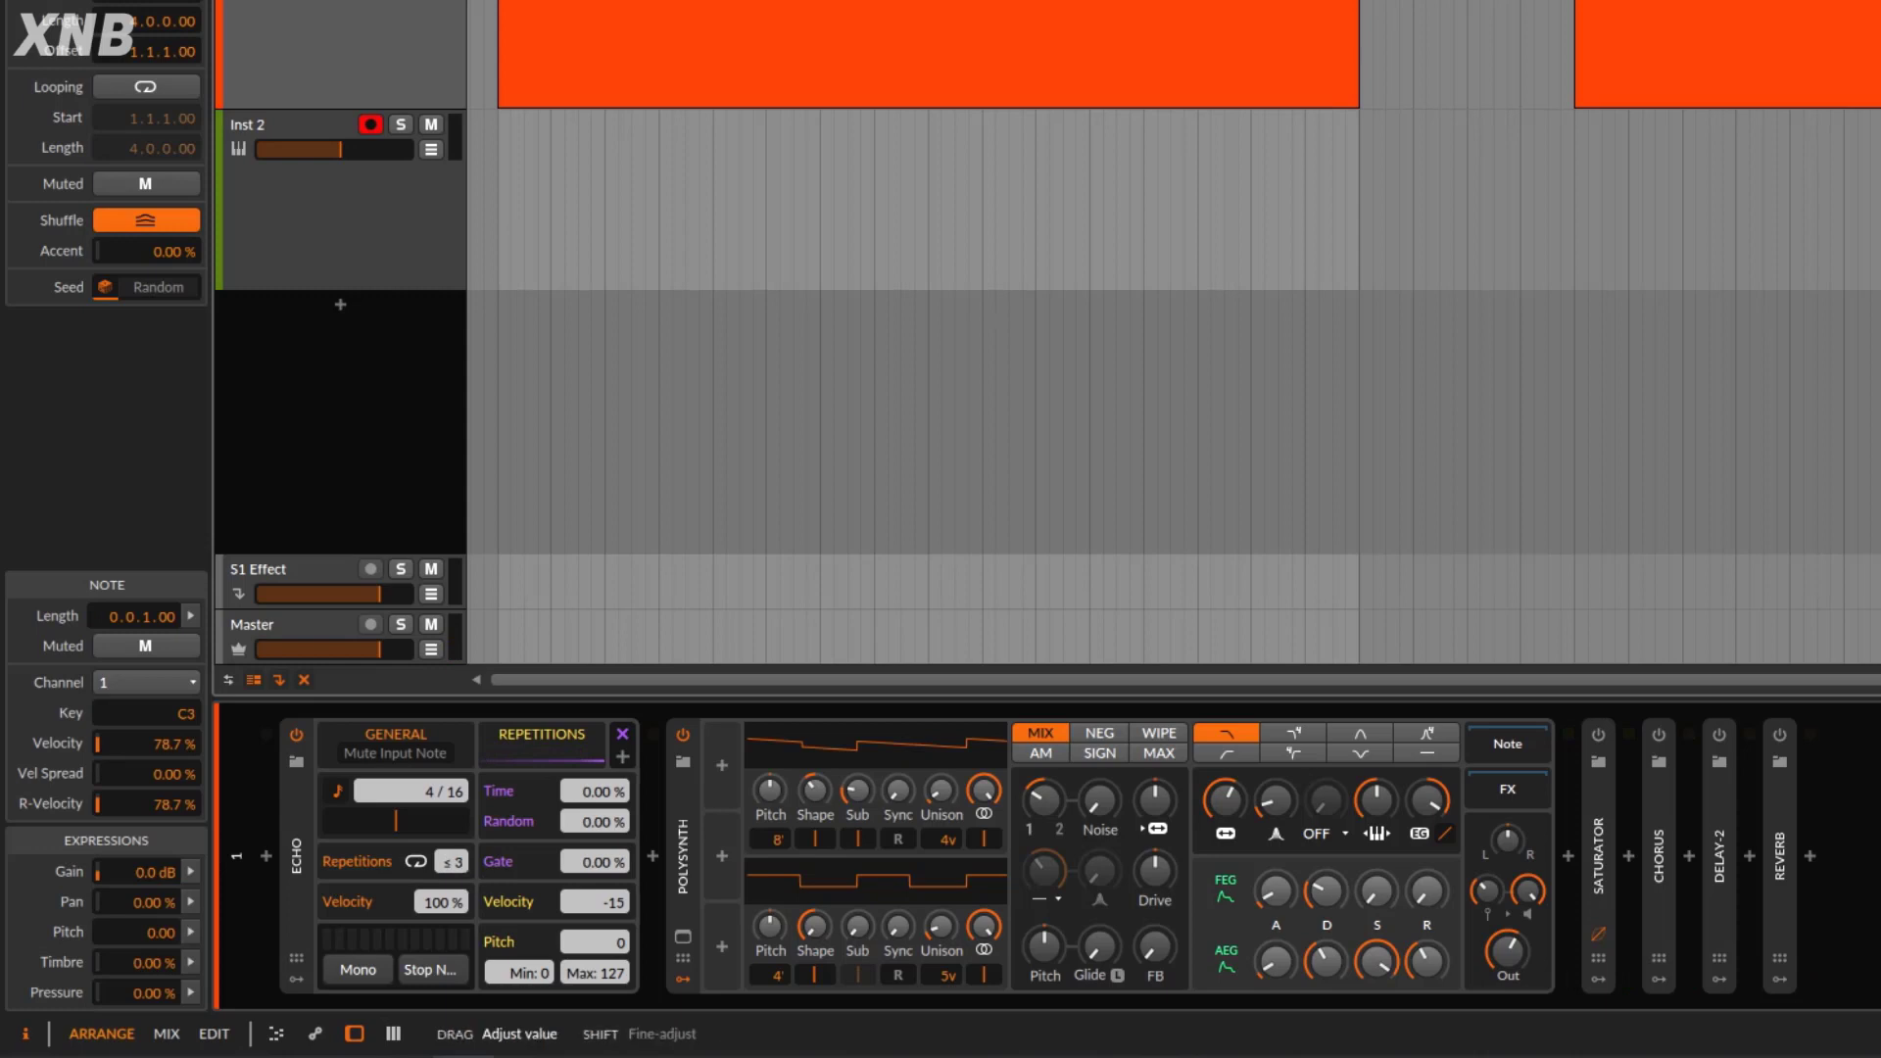
pyautogui.moveTo(466, 872); pyautogui.dragTo(467, 871)
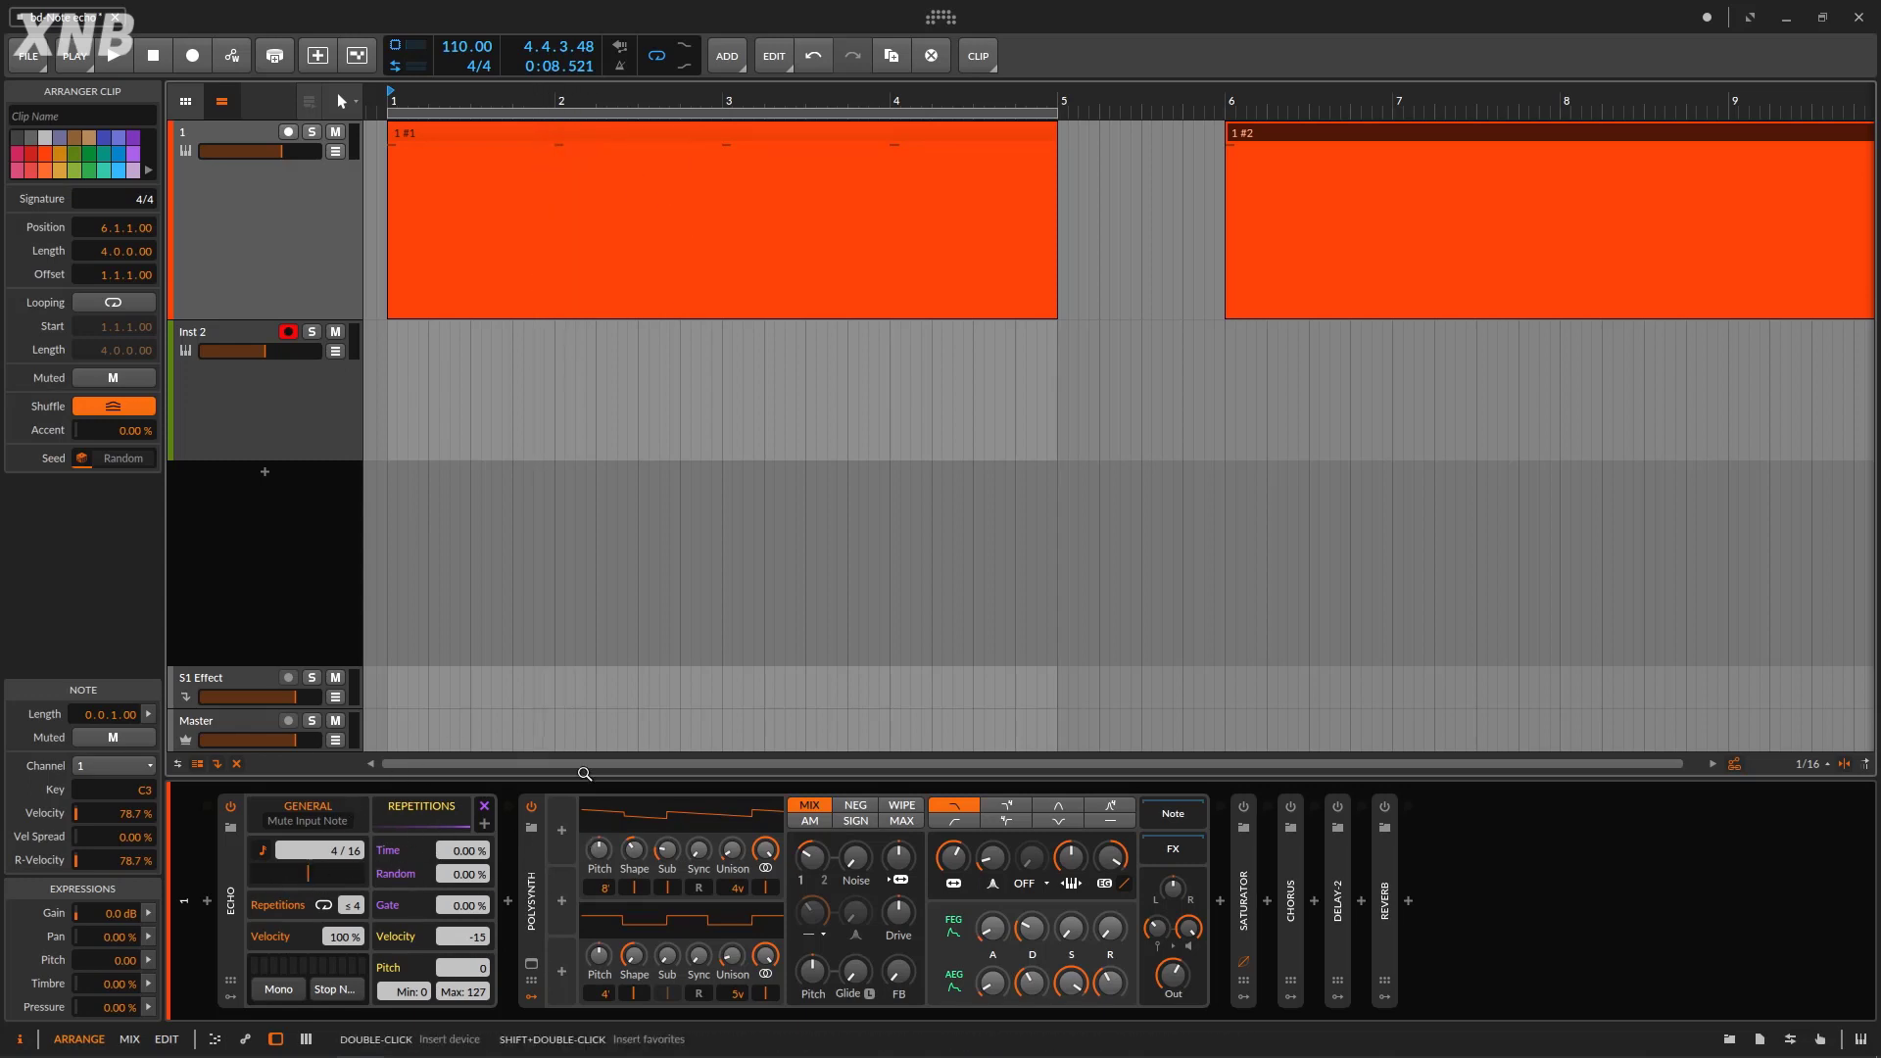
pyautogui.click(116, 55)
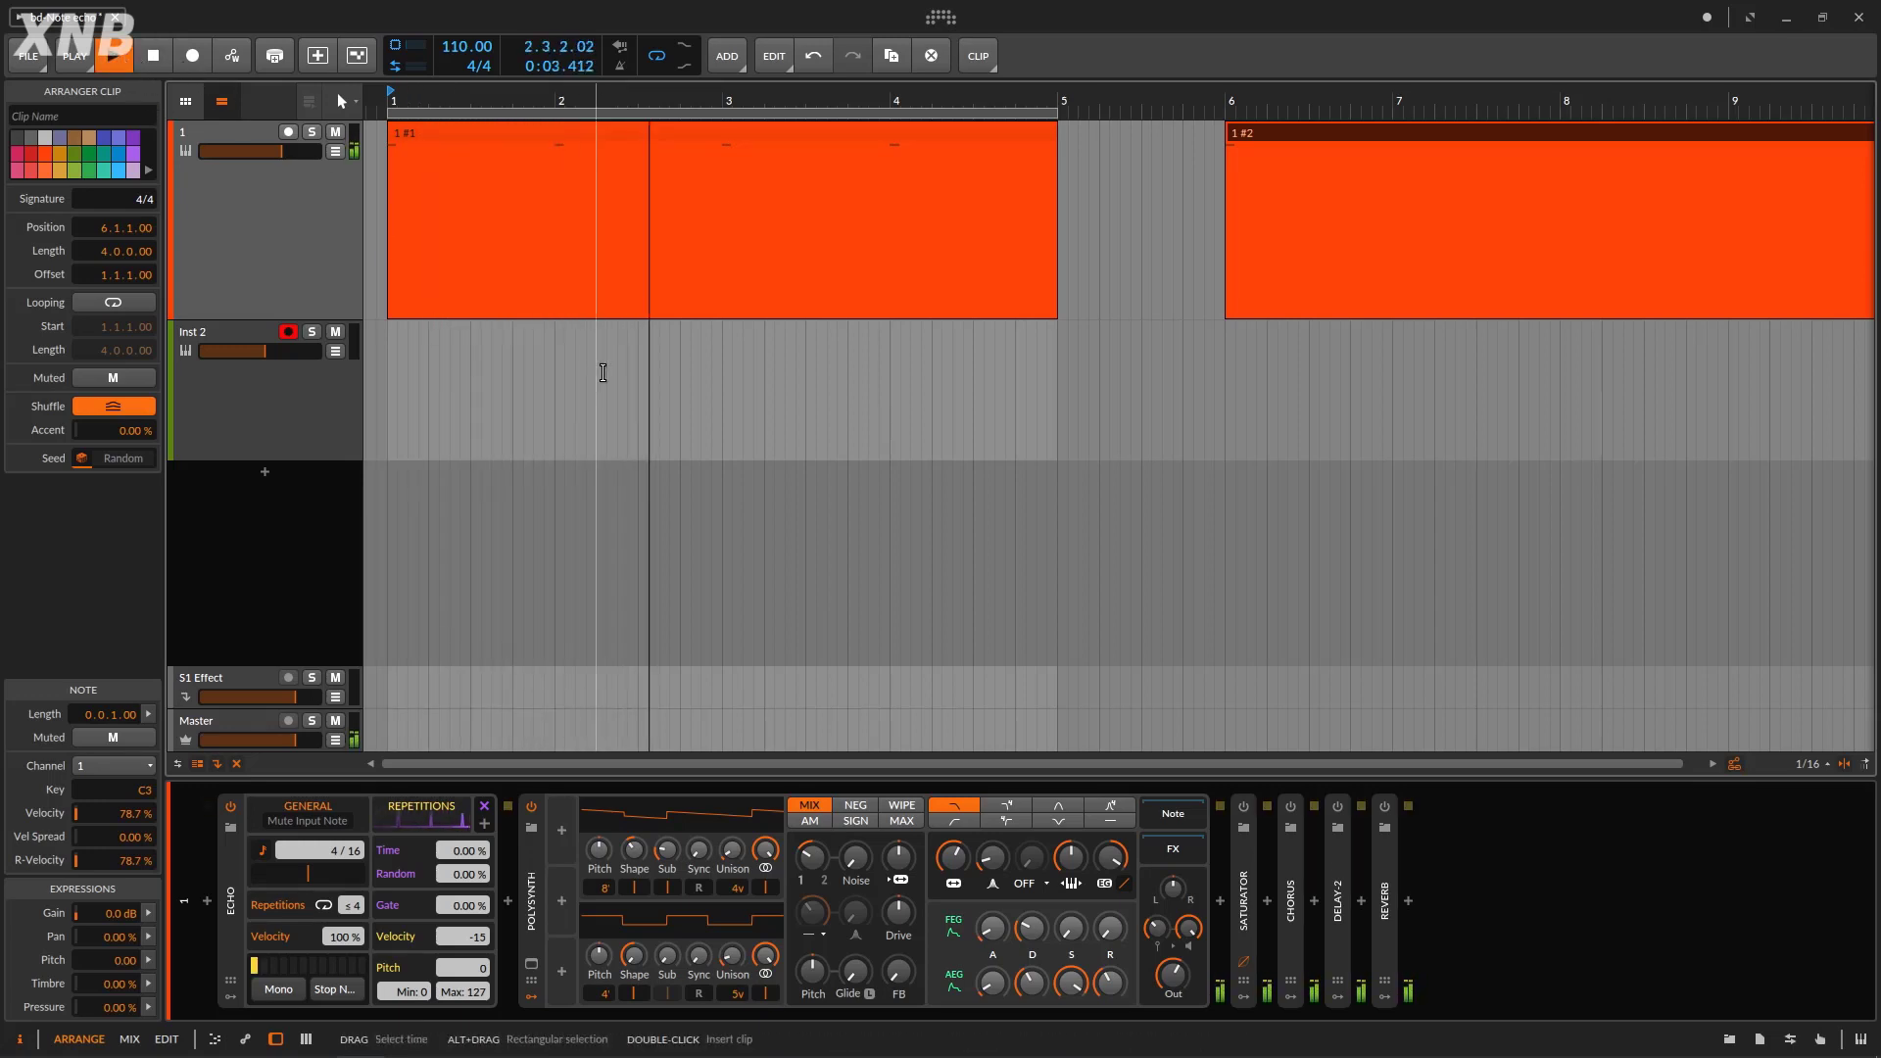
# Swap track 1's clips so the single-note clip starts at bar 1 and the four-note clip at bar 6.
pyautogui.moveTo(651, 100); pyautogui.dragTo(1021, 403)
pyautogui.press('space')
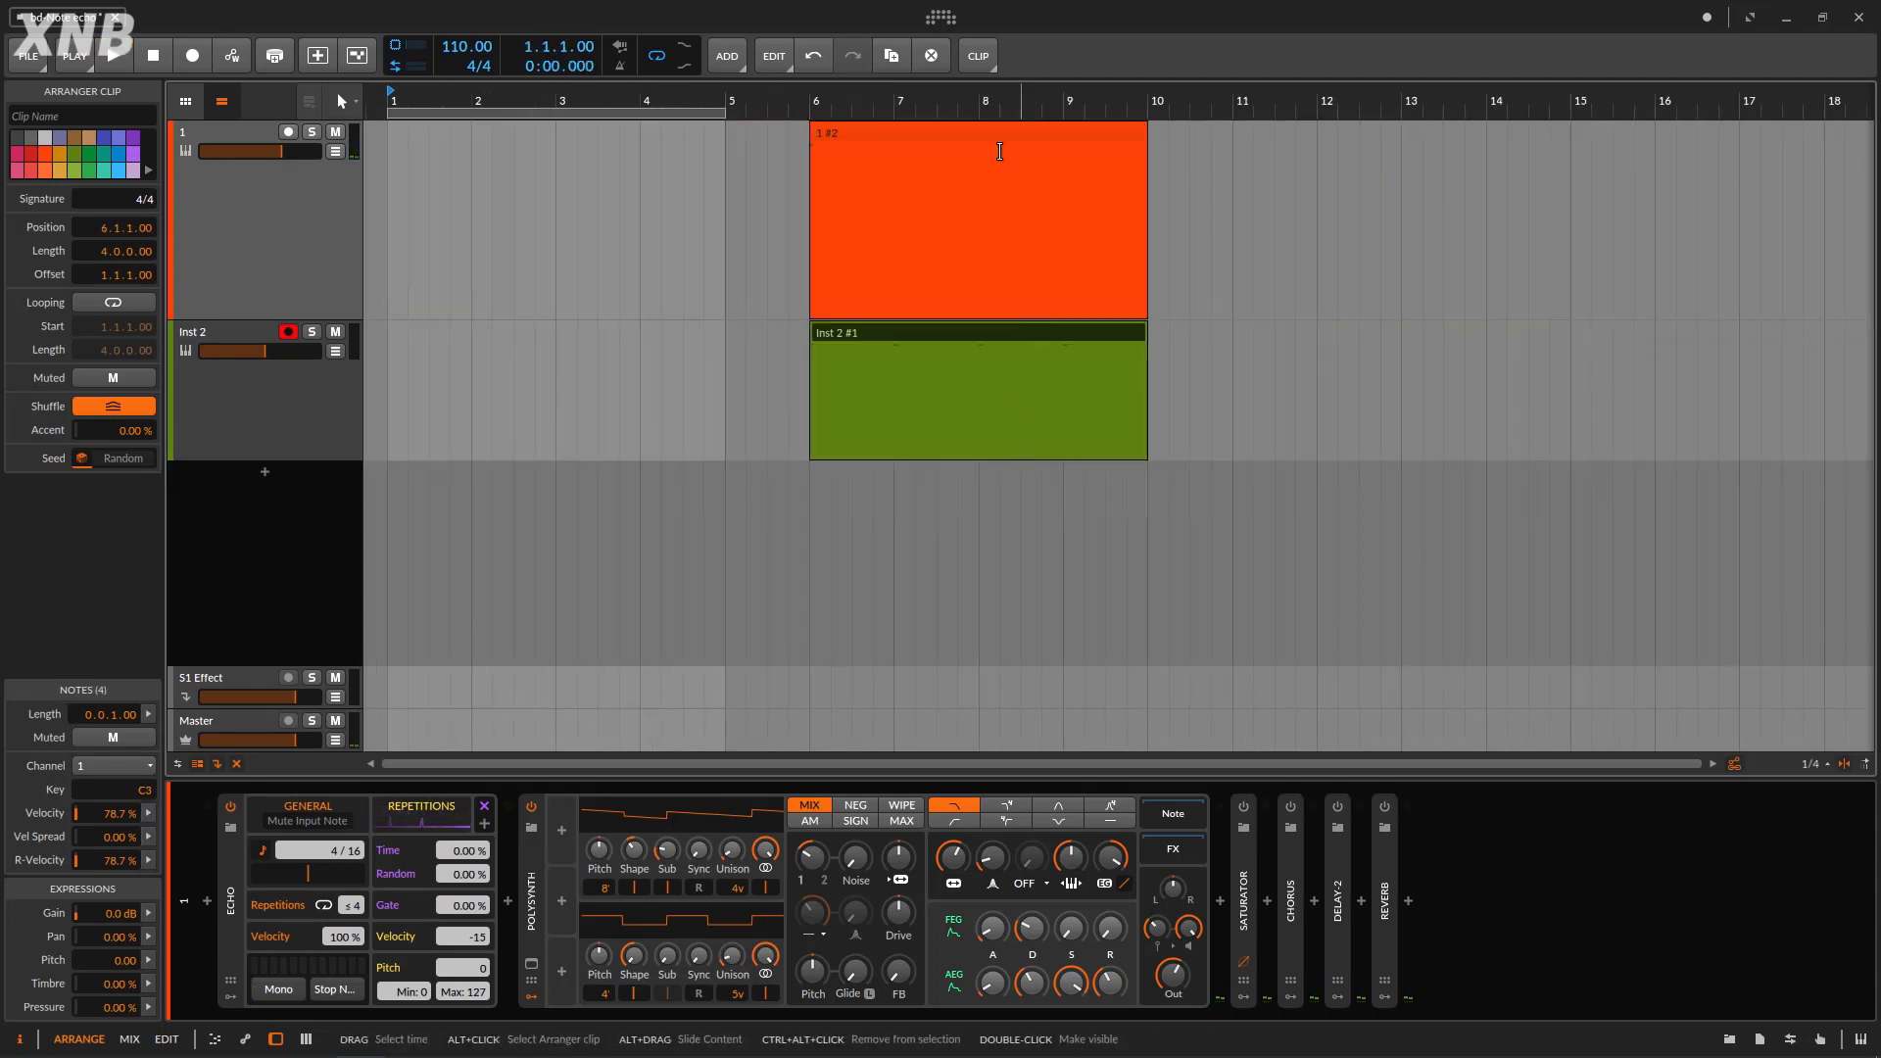
pyautogui.moveTo(978, 137); pyautogui.dragTo(533, 171)
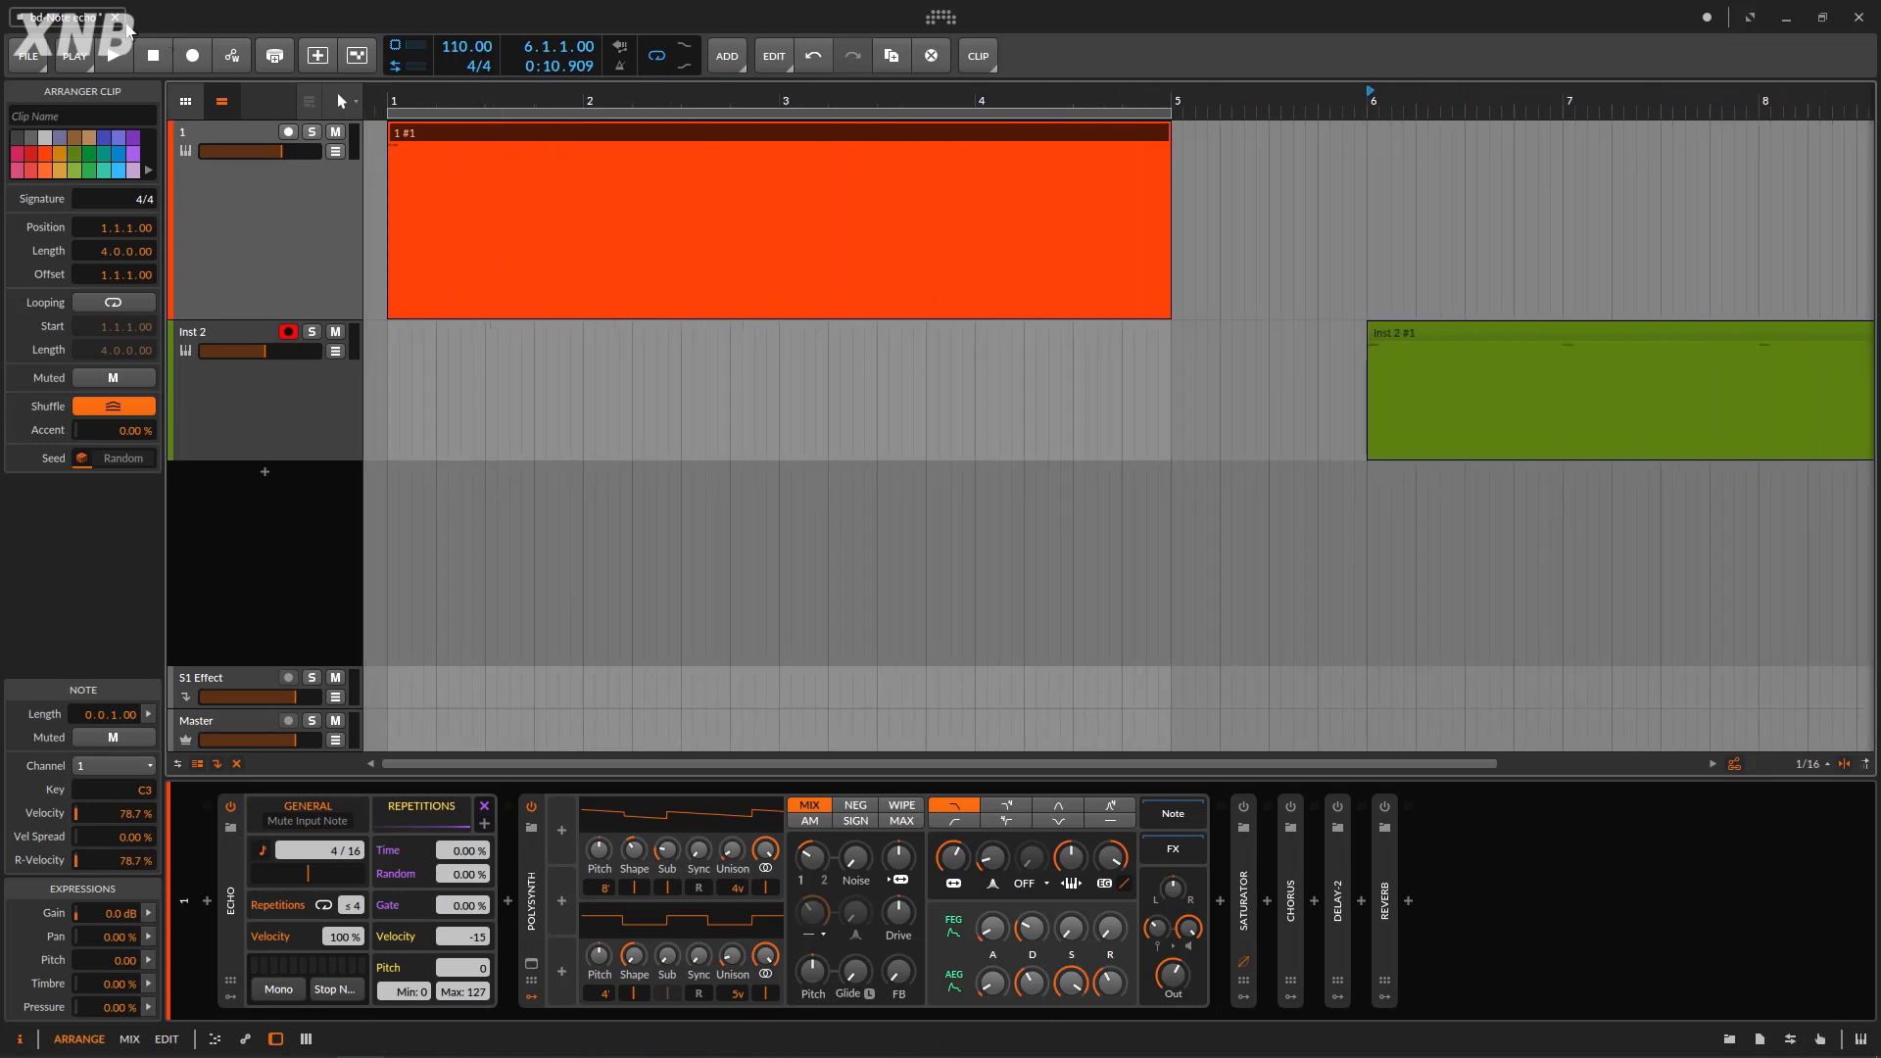
pyautogui.click(303, 403)
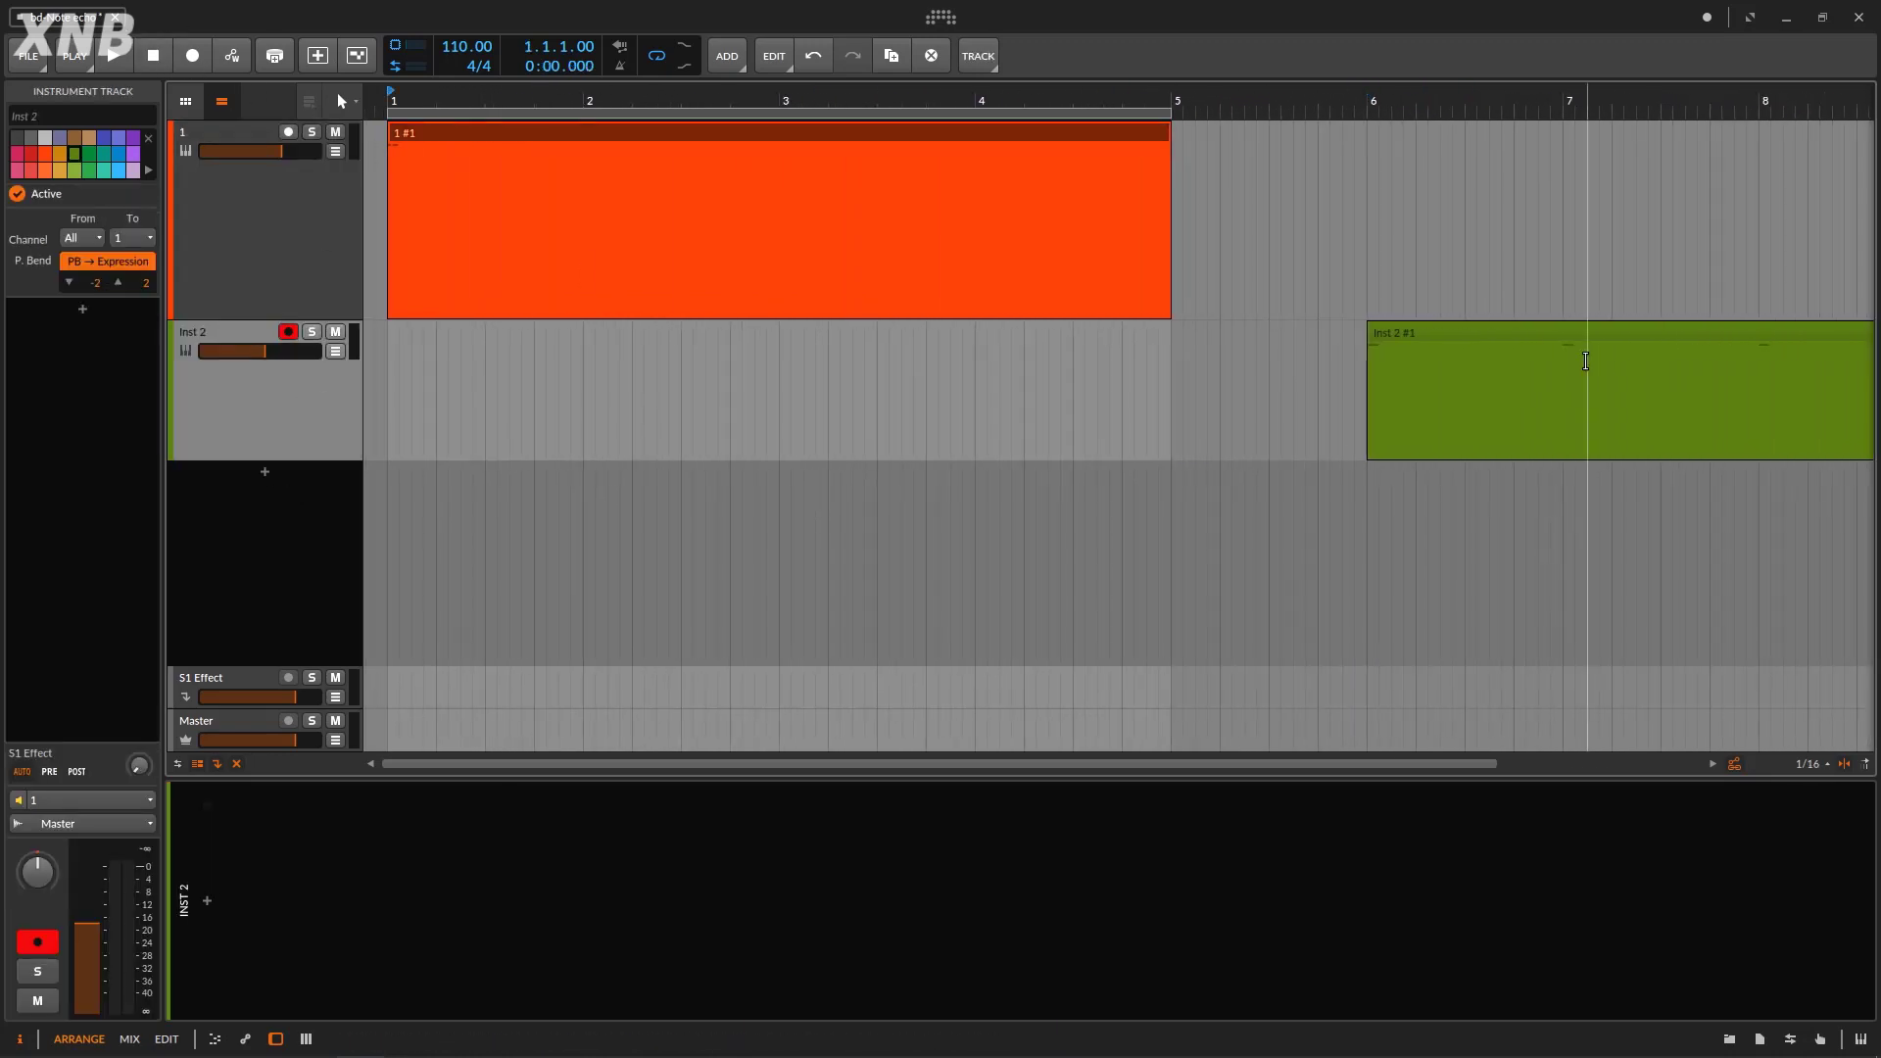
pyautogui.click(1502, 325)
pyautogui.moveTo(1502, 325); pyautogui.dragTo(1502, 135)
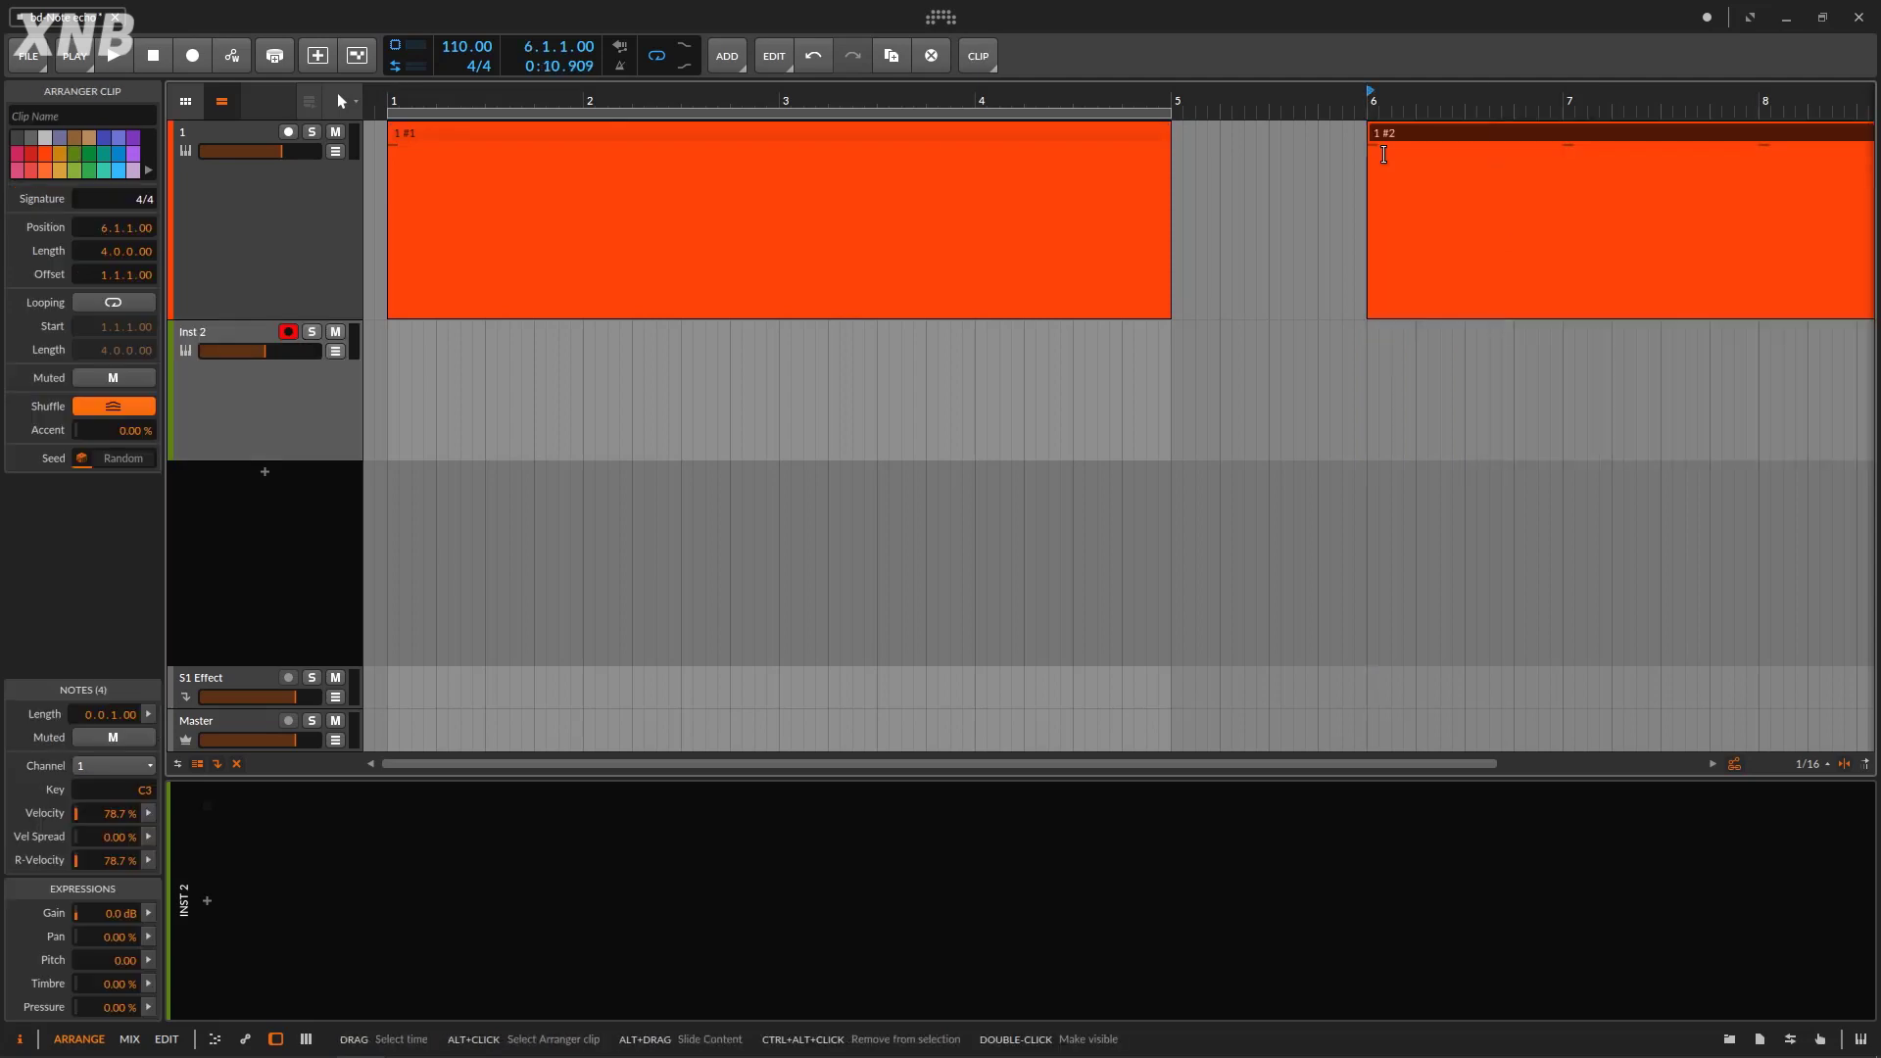
pyautogui.click(192, 55)
pyautogui.click(113, 57)
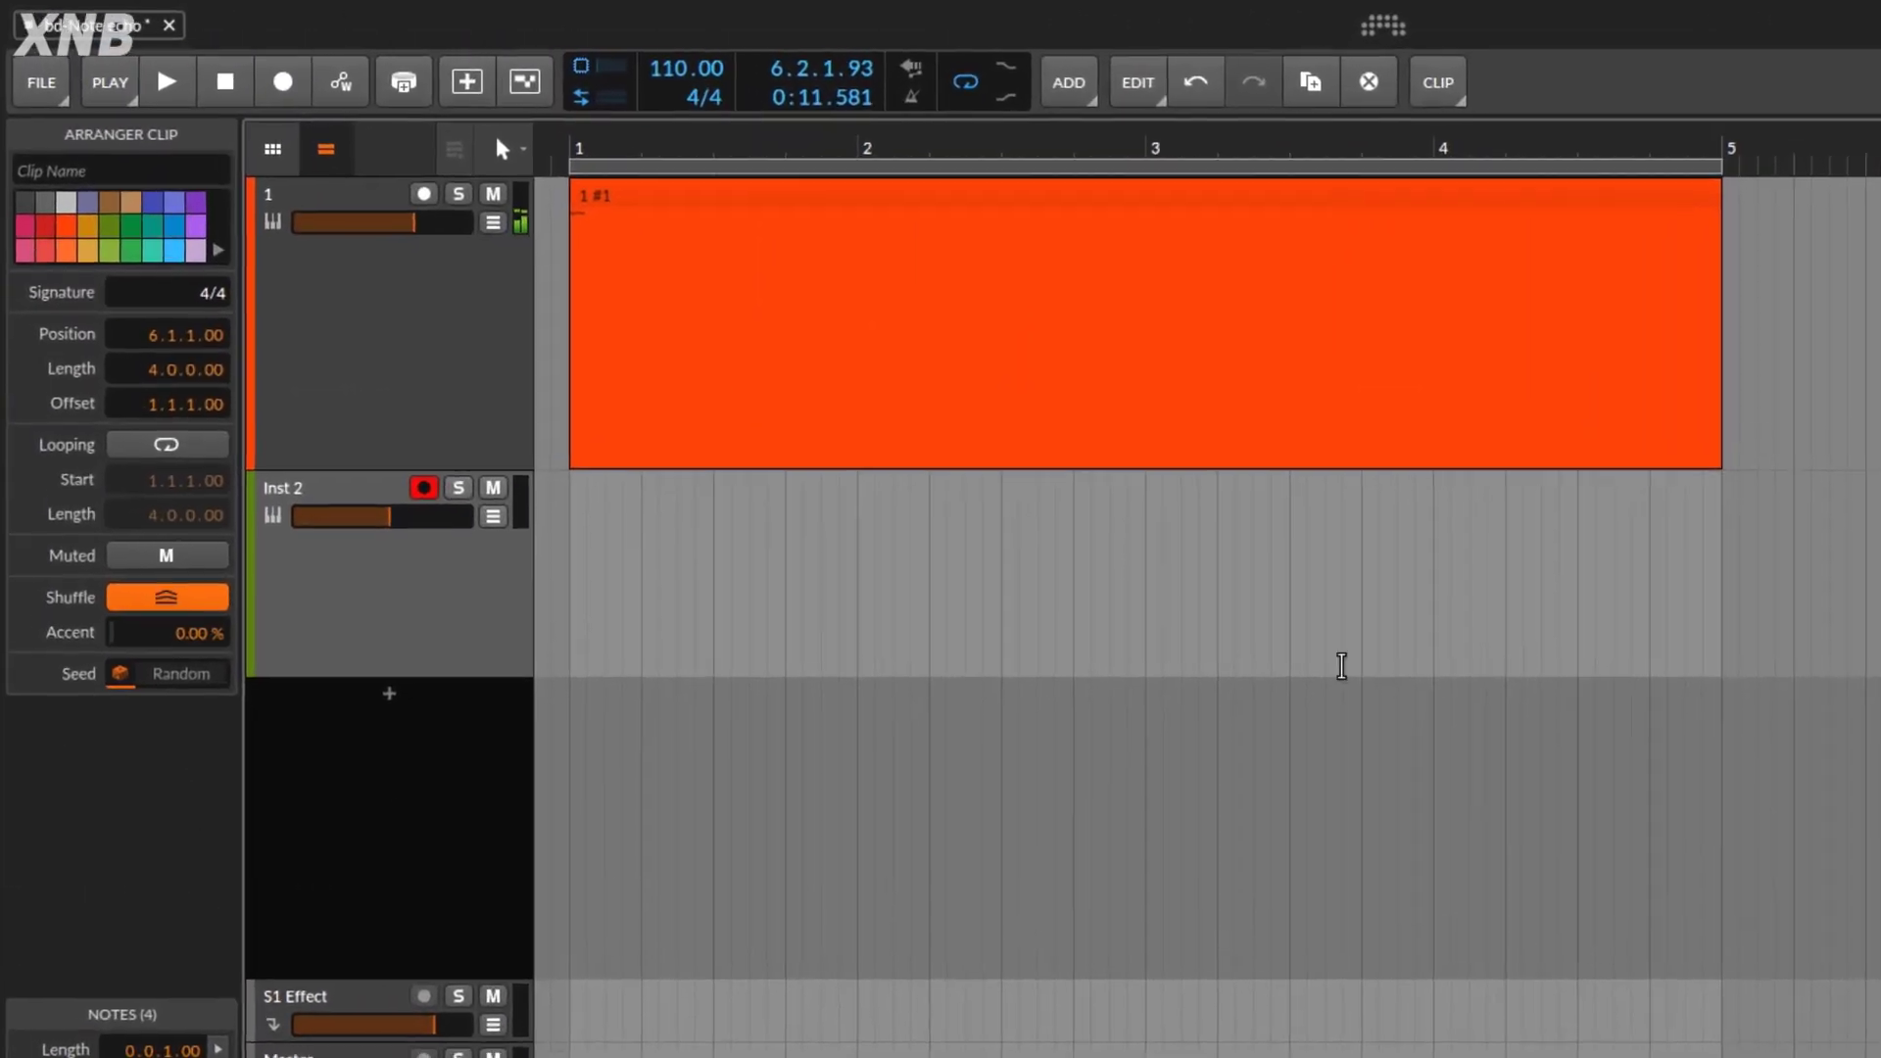
pyautogui.click(164, 62)
pyautogui.click(1877, 755)
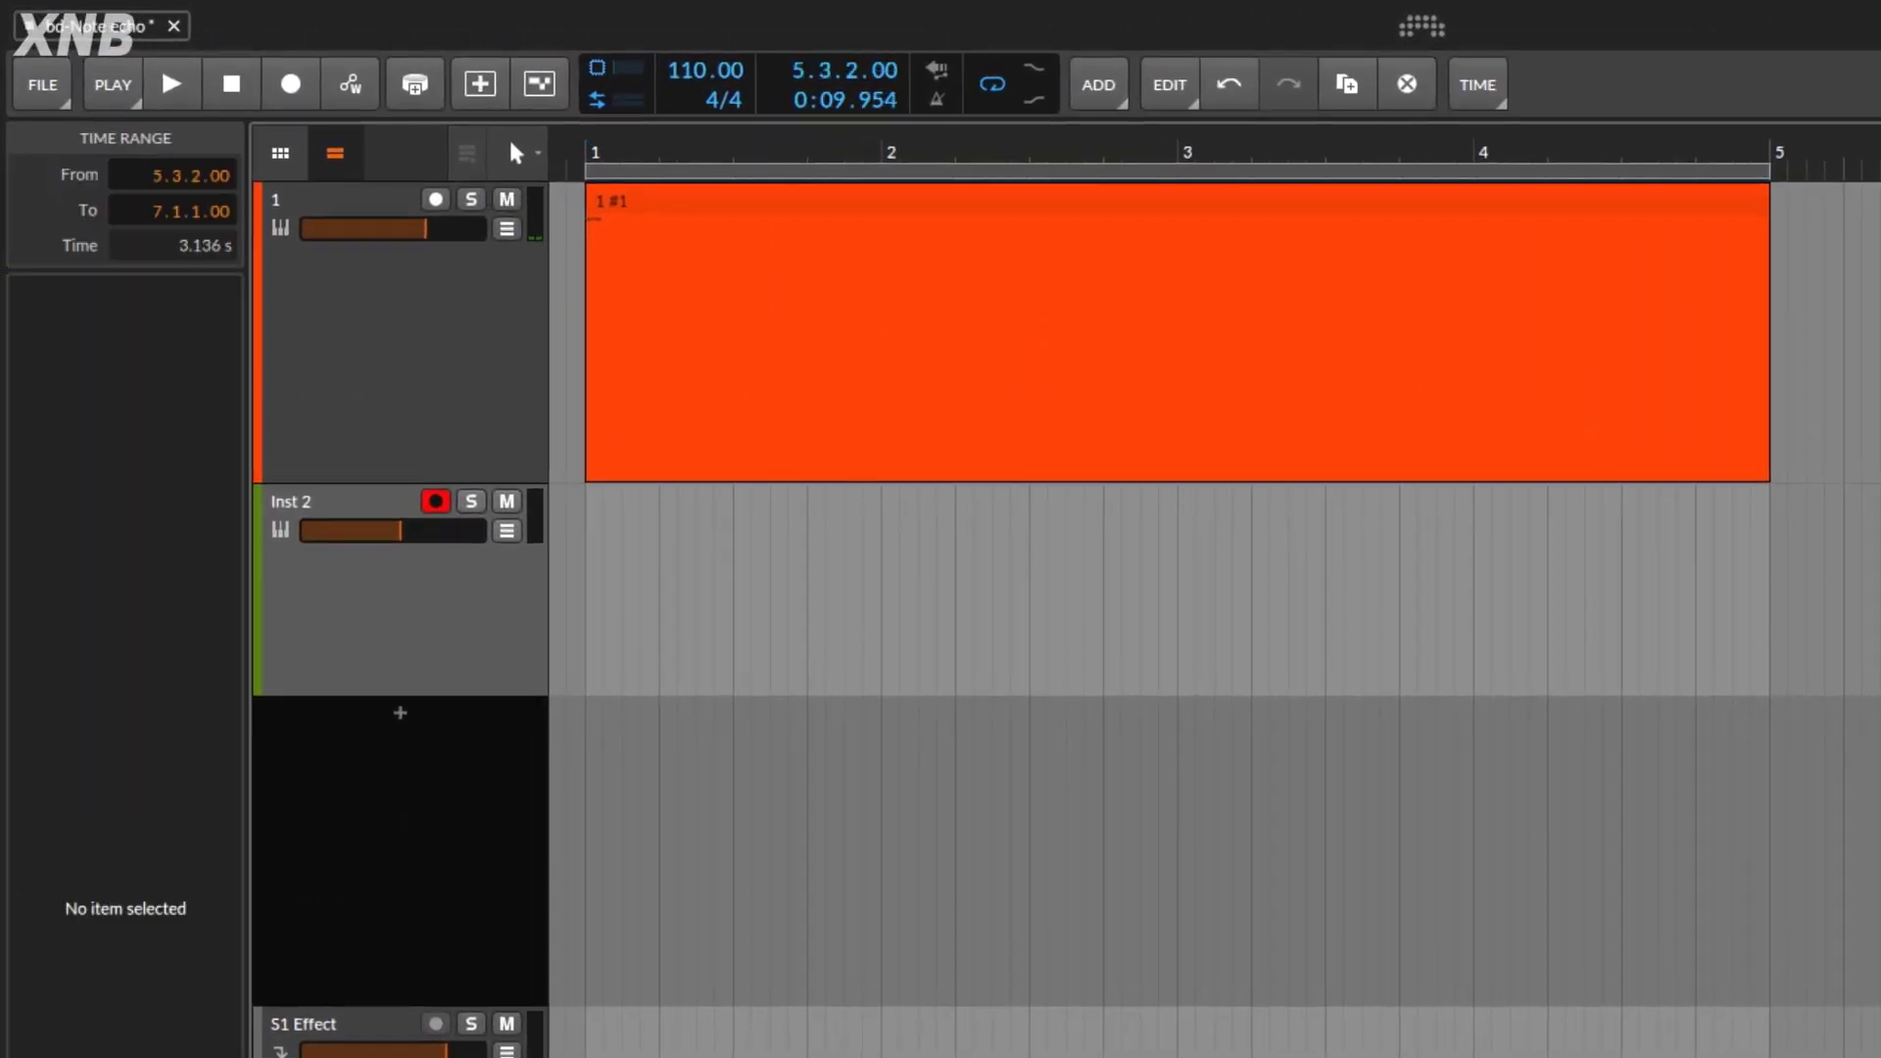
# Record the single-note clip's echoes from bar 1 onto the Inst 2 track, and delete the recorded clip.
pyautogui.click(289, 101)
pyautogui.click(231, 90)
pyautogui.click(288, 96)
pyautogui.click(172, 98)
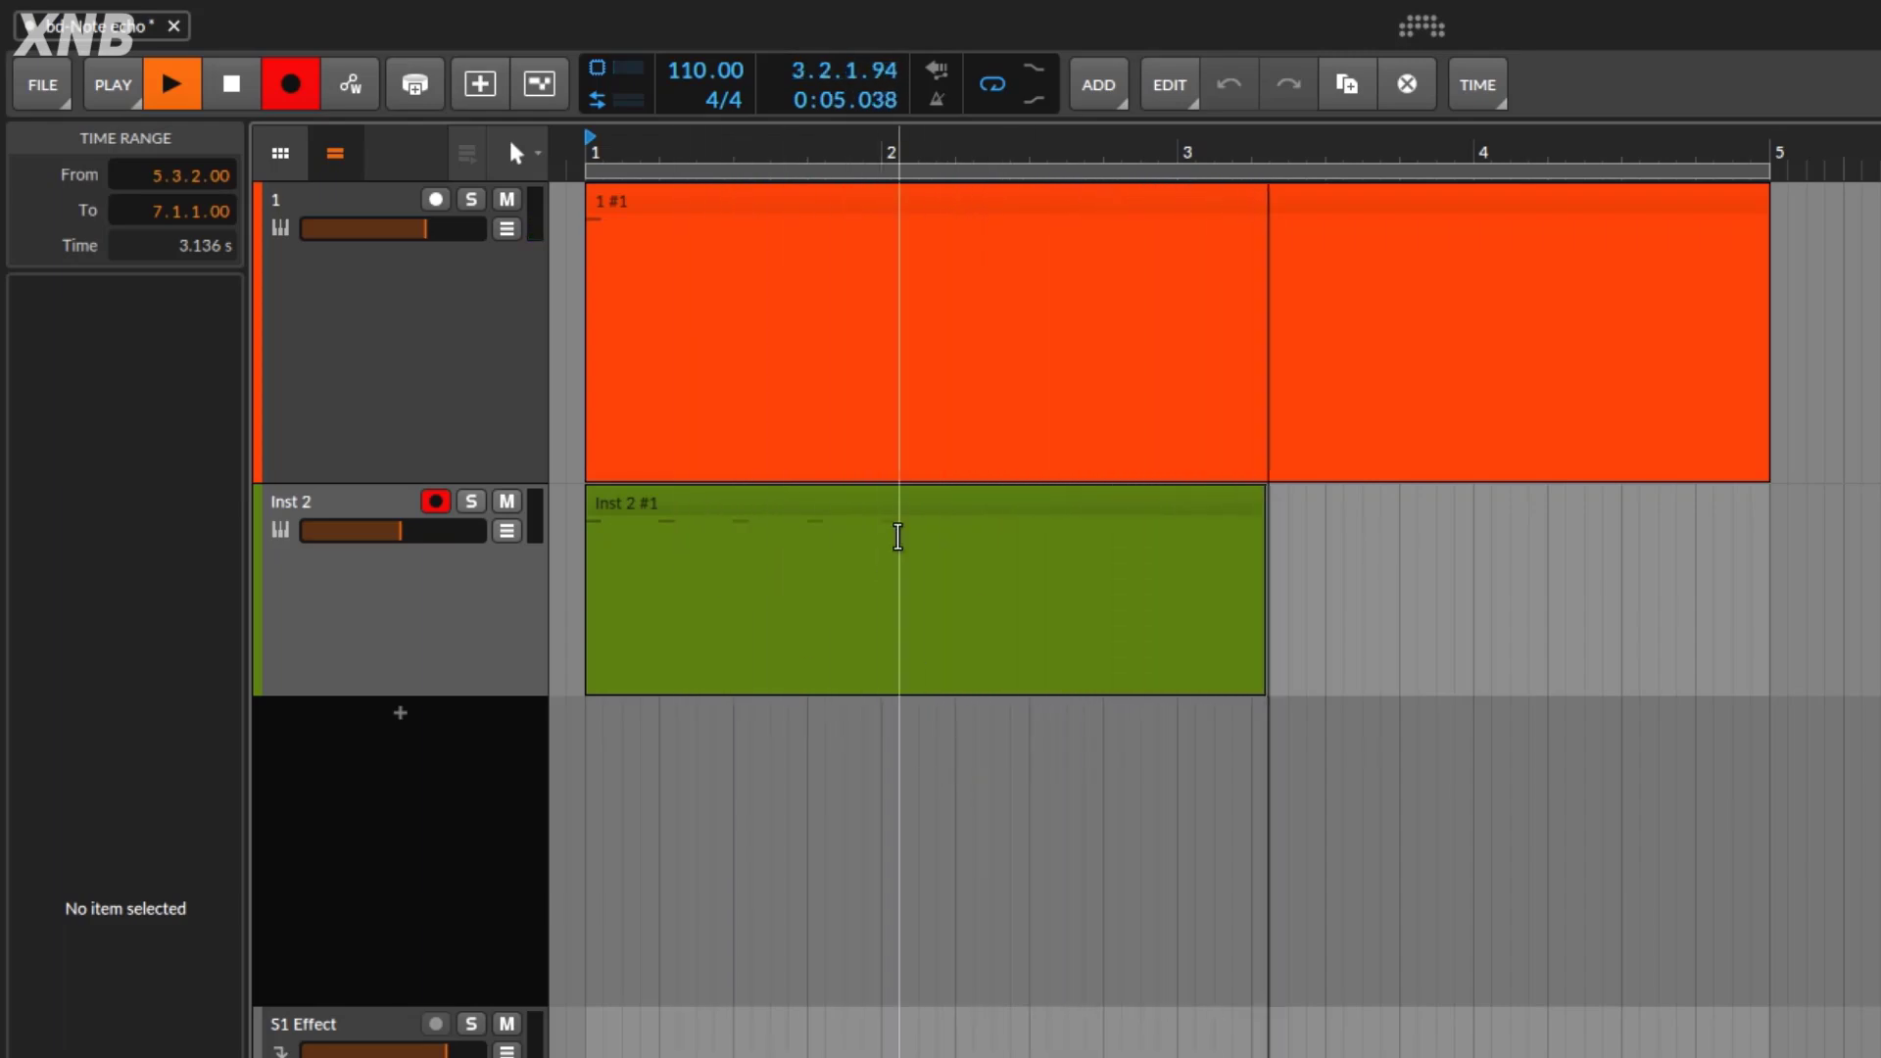
pyautogui.click(447, 374)
pyautogui.click(747, 493)
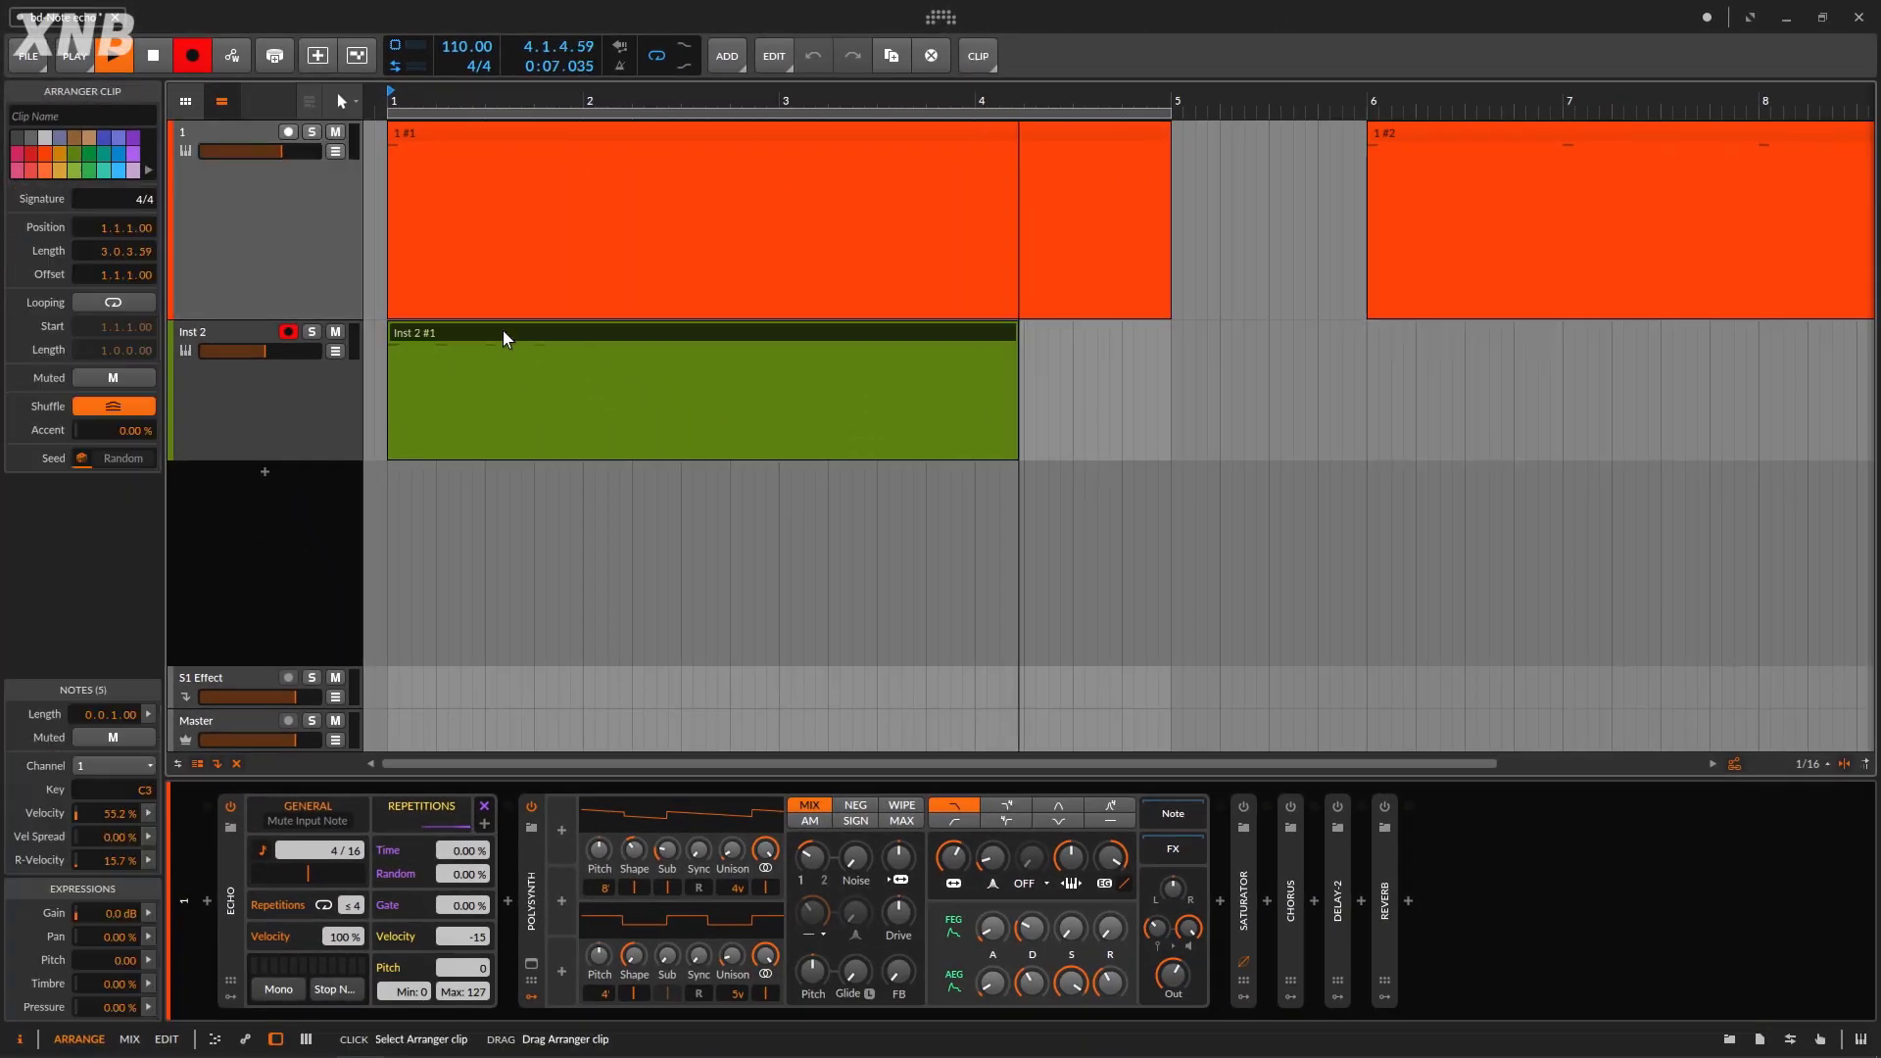
pyautogui.click(227, 82)
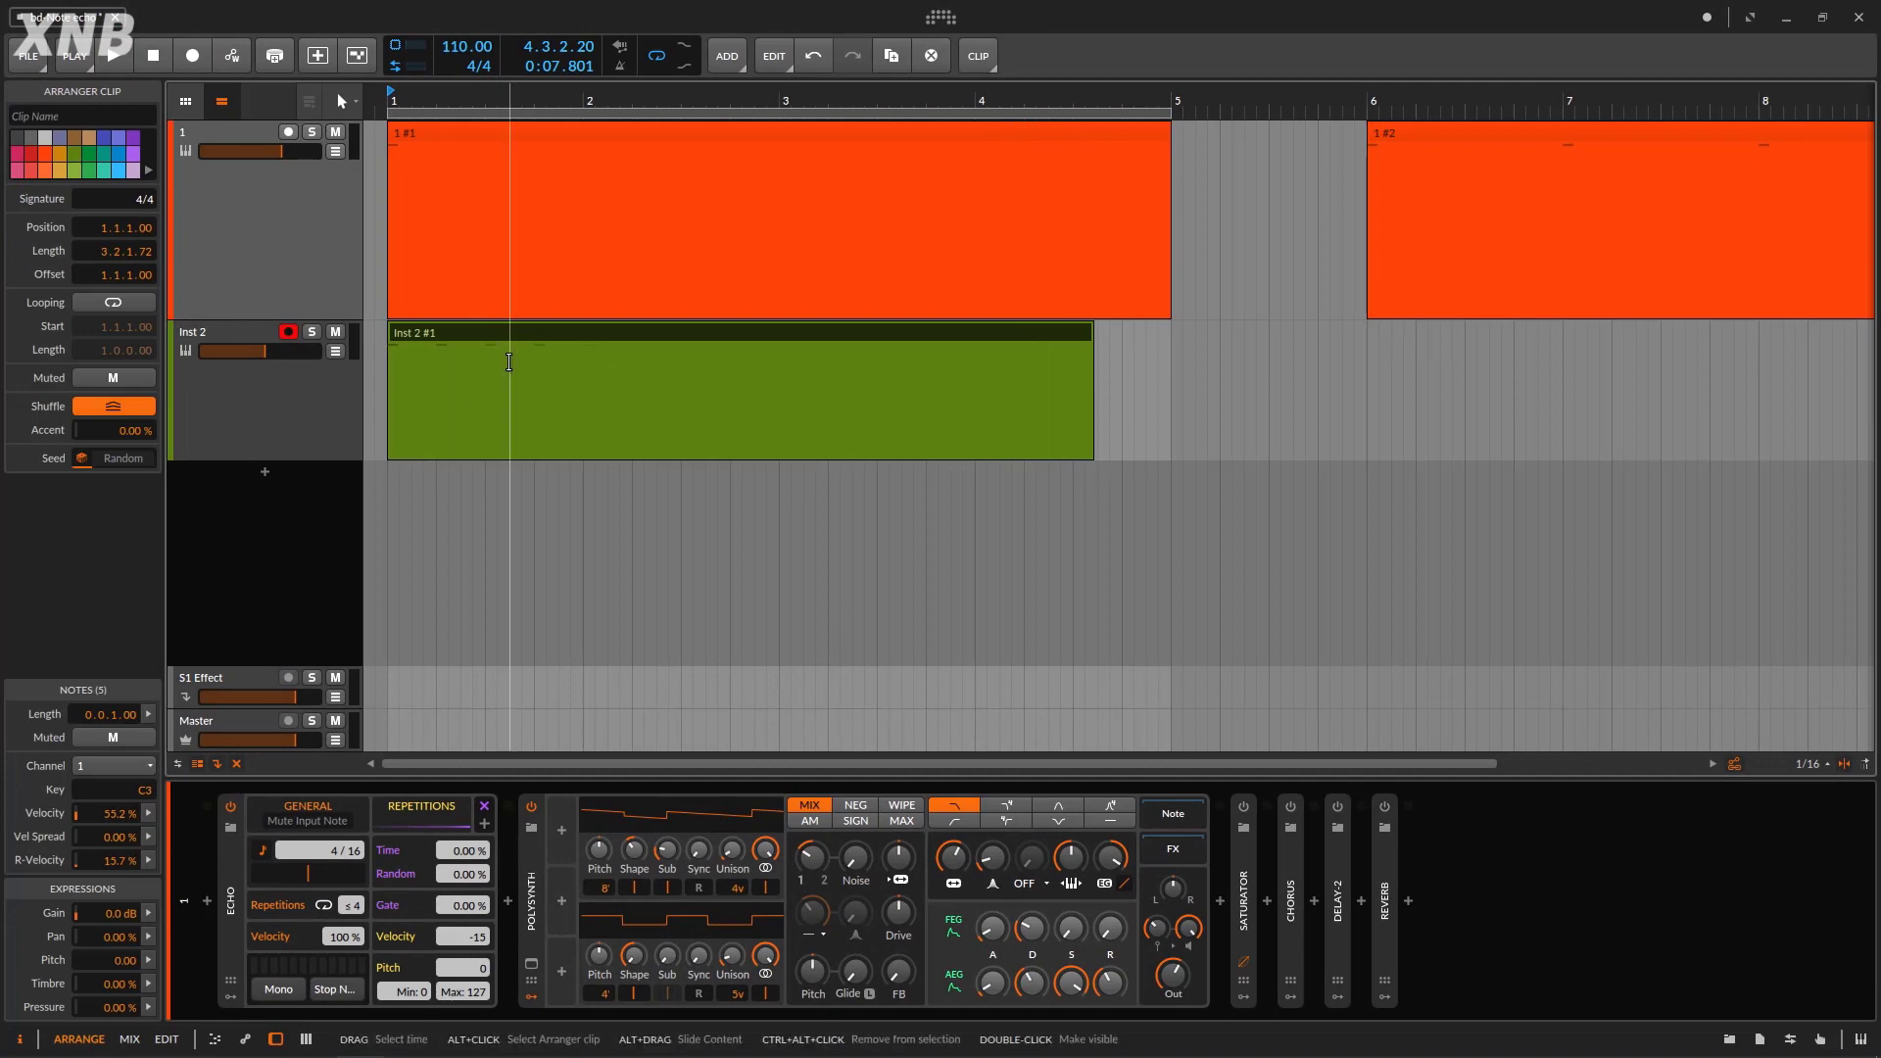
pyautogui.press('Delete')
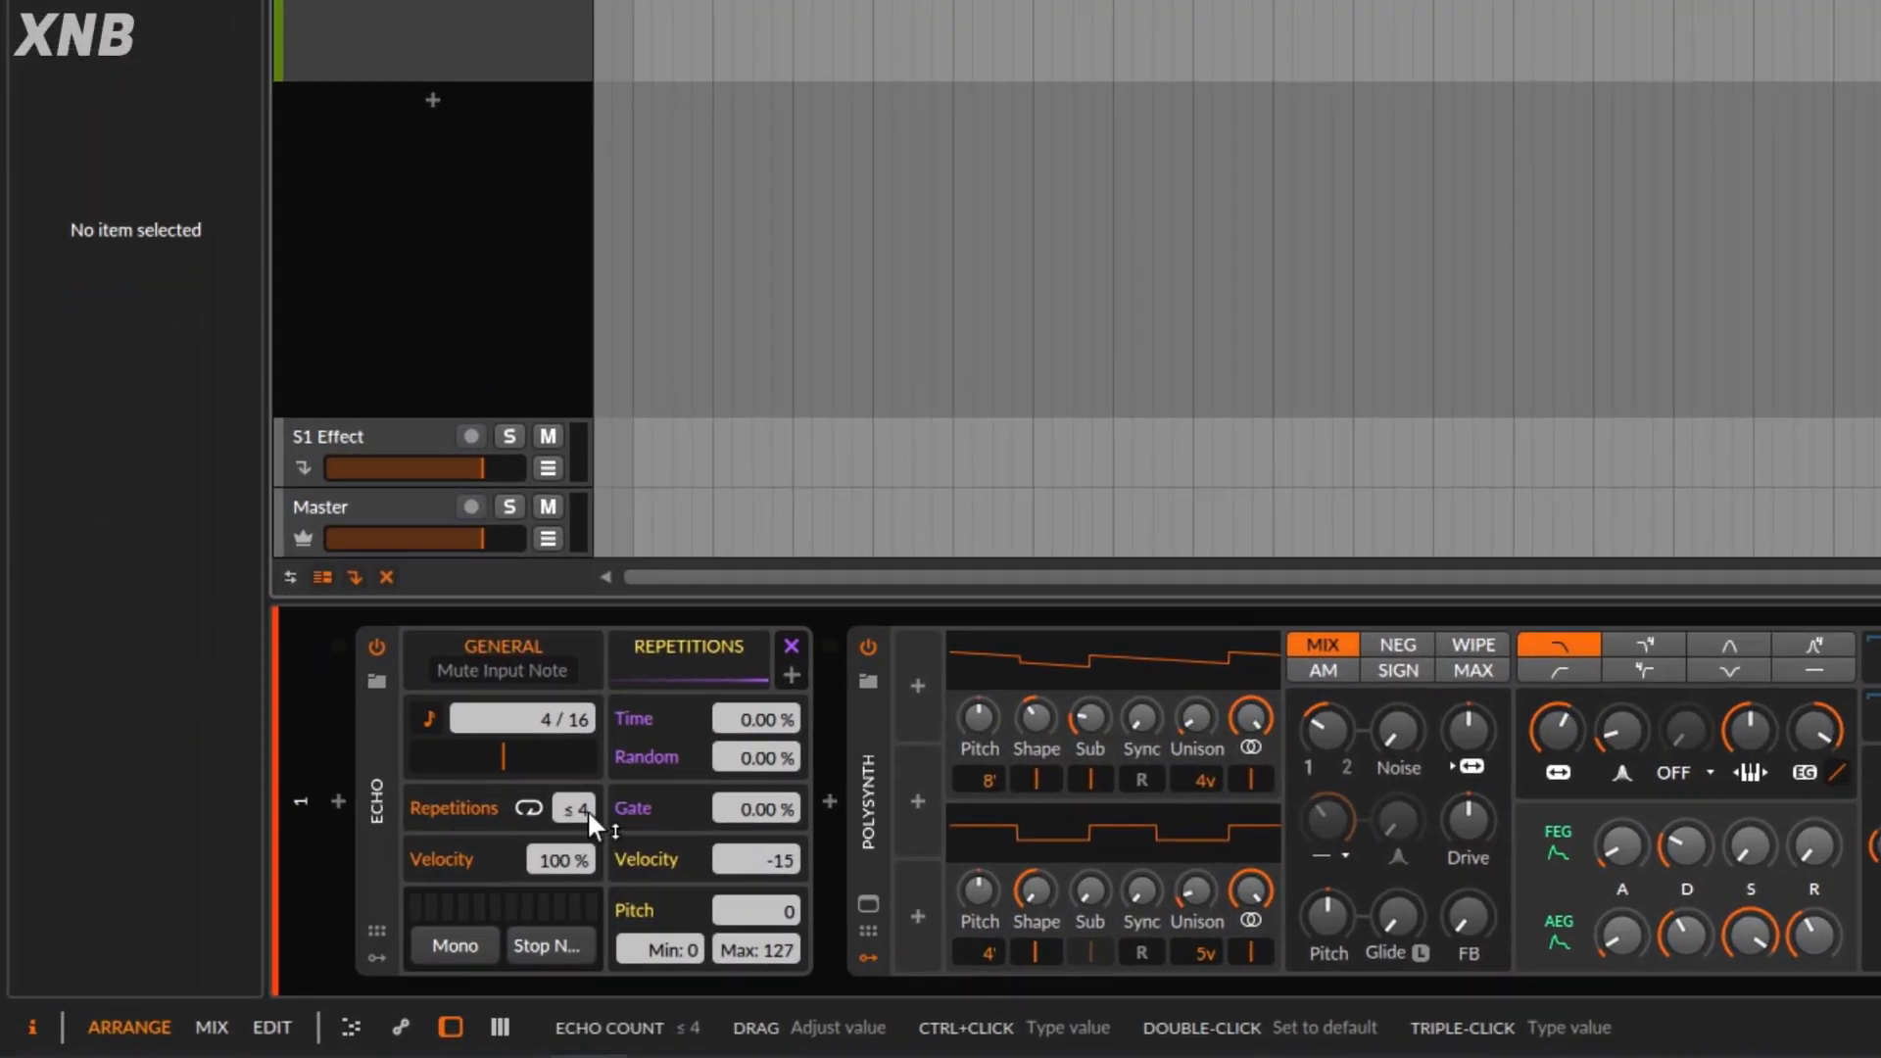
# Set the Echo's repetitions to 32 and its per-repetition velocity change to 0, and play the single-note clip.
pyautogui.moveTo(402, 902); pyautogui.dragTo(402, 862)
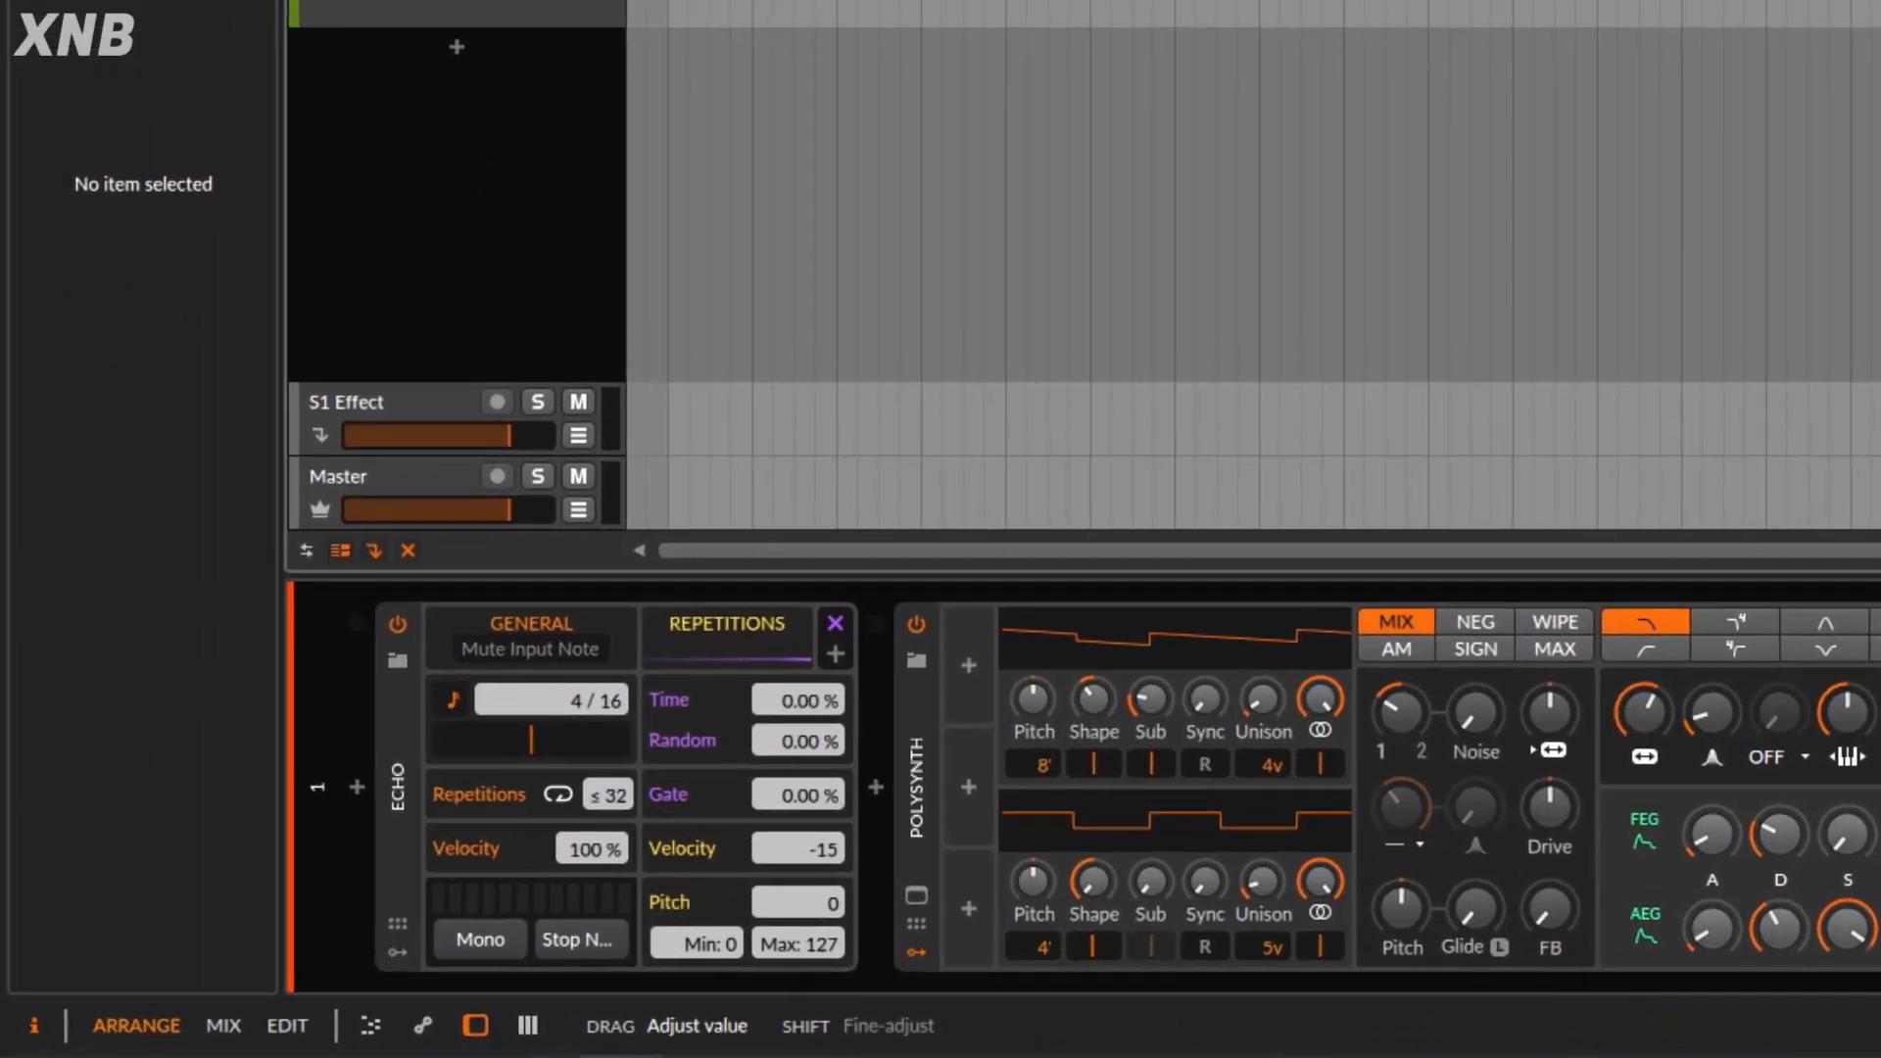
pyautogui.doubleClick(827, 849)
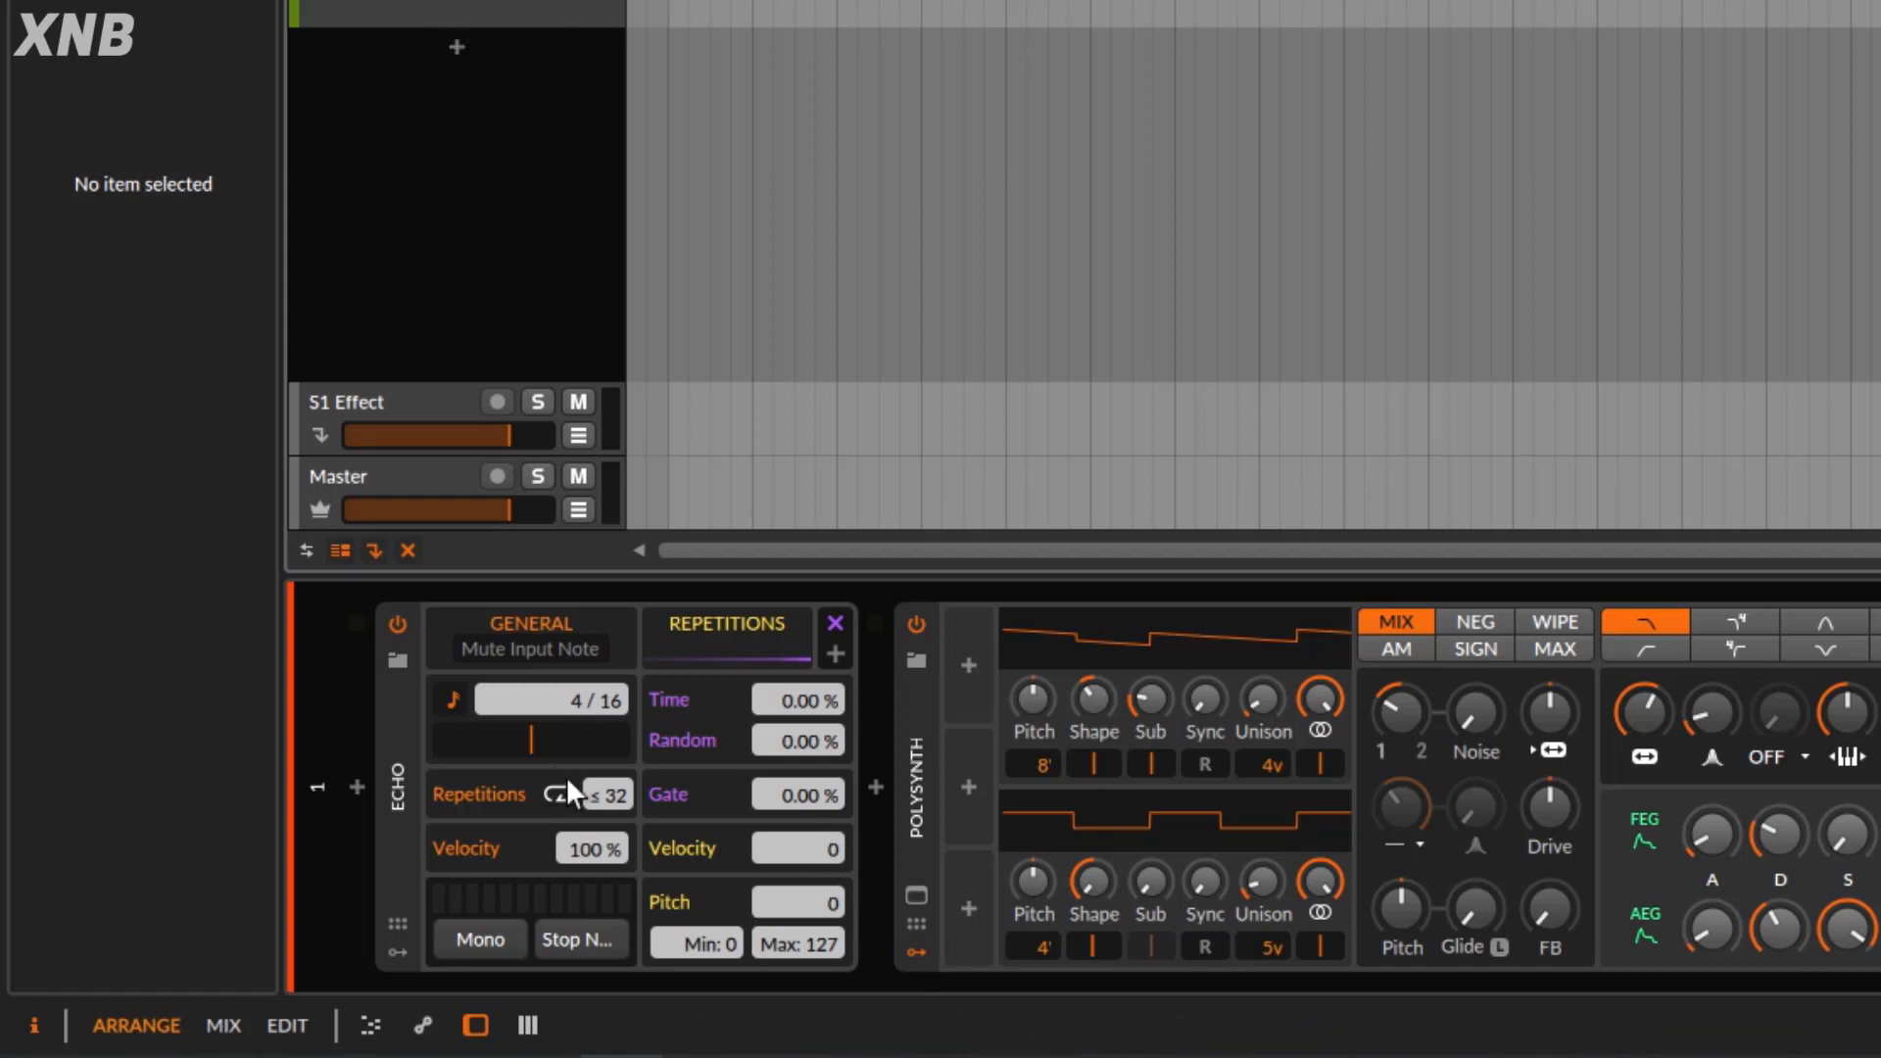
pyautogui.moveTo(612, 795); pyautogui.dragTo(612, 809)
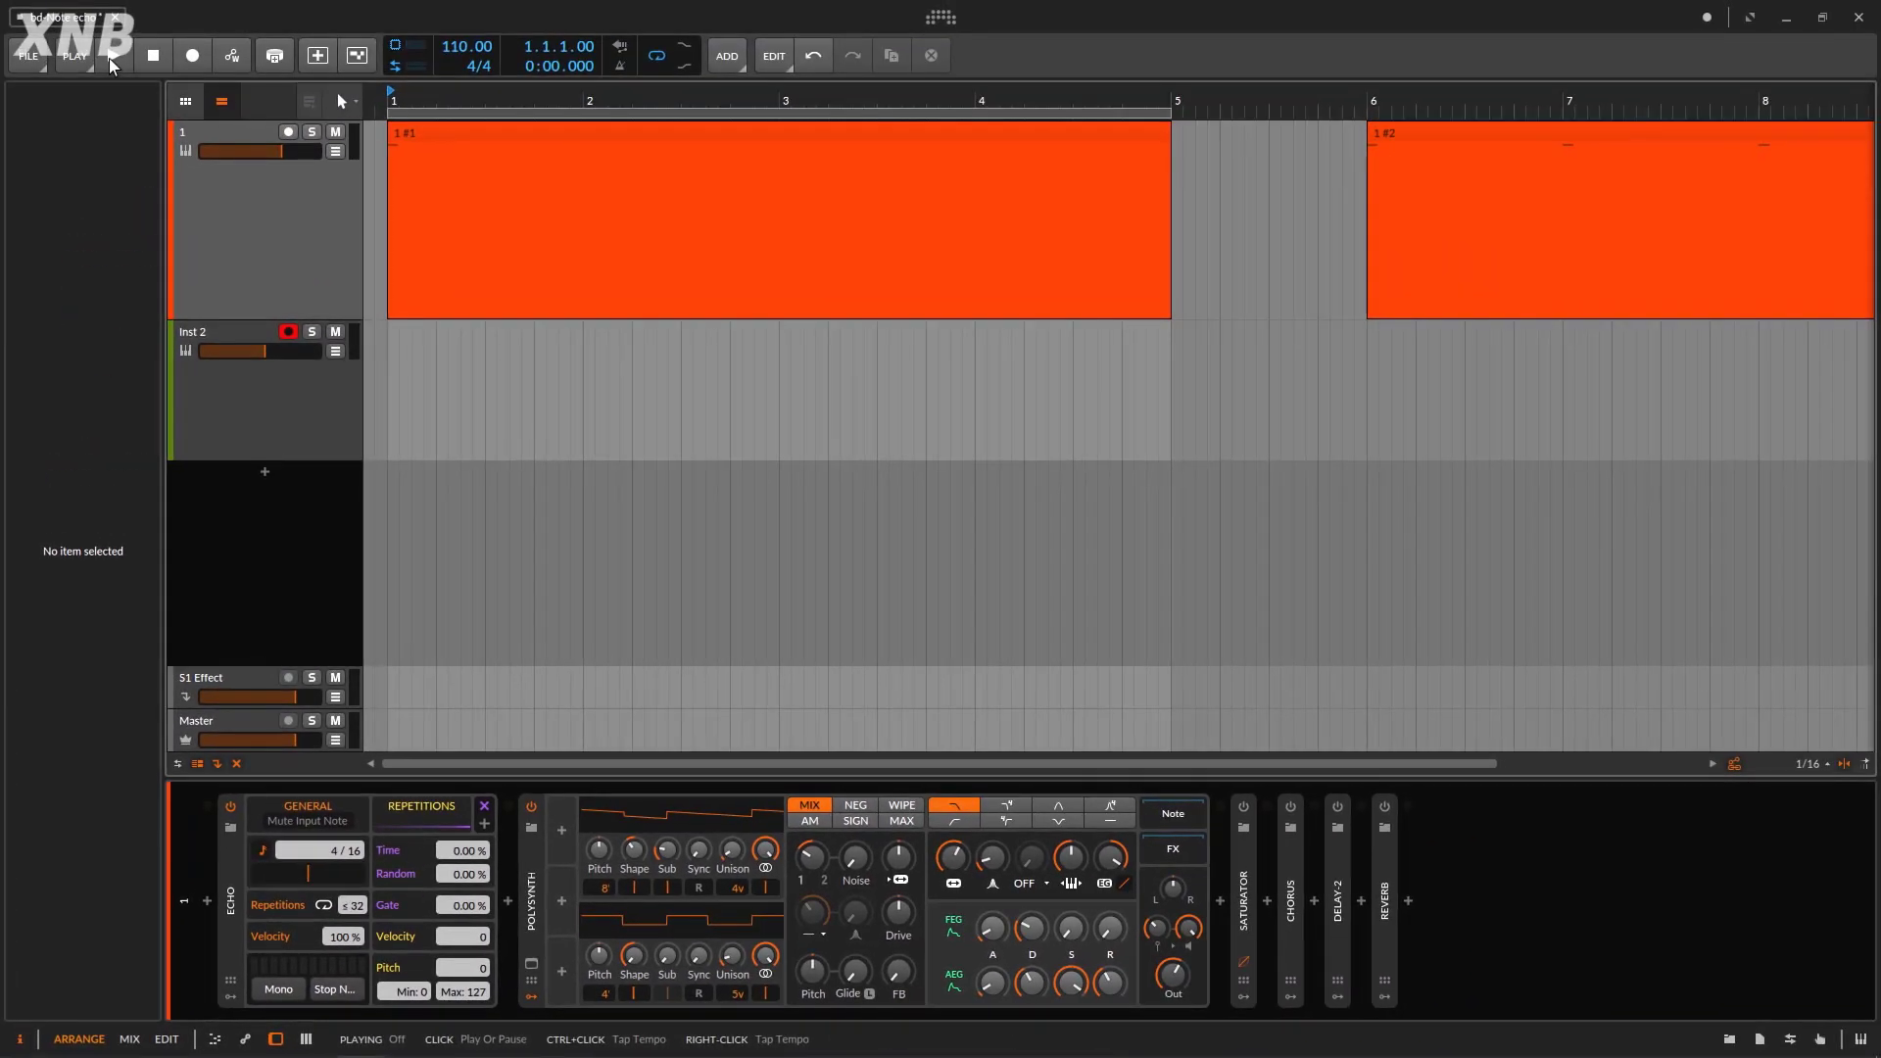
pyautogui.click(112, 57)
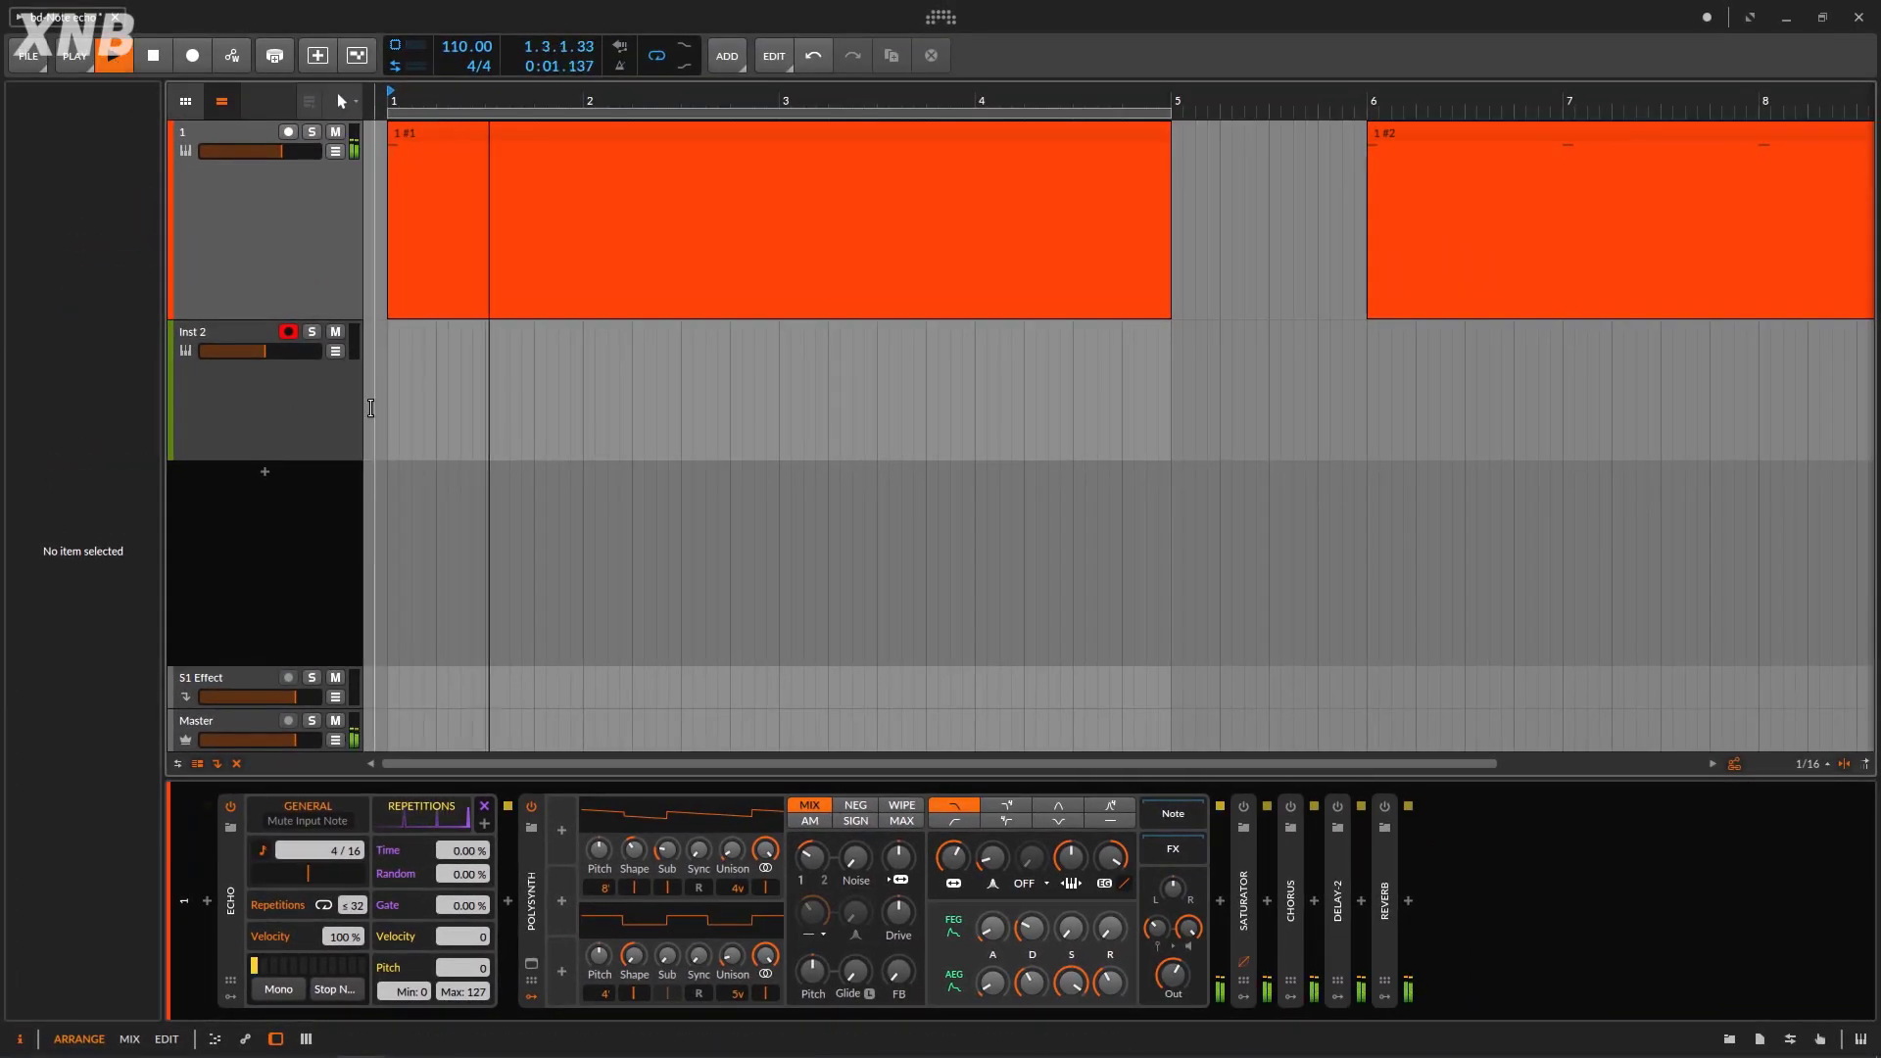
pyautogui.doubleClick(448, 98)
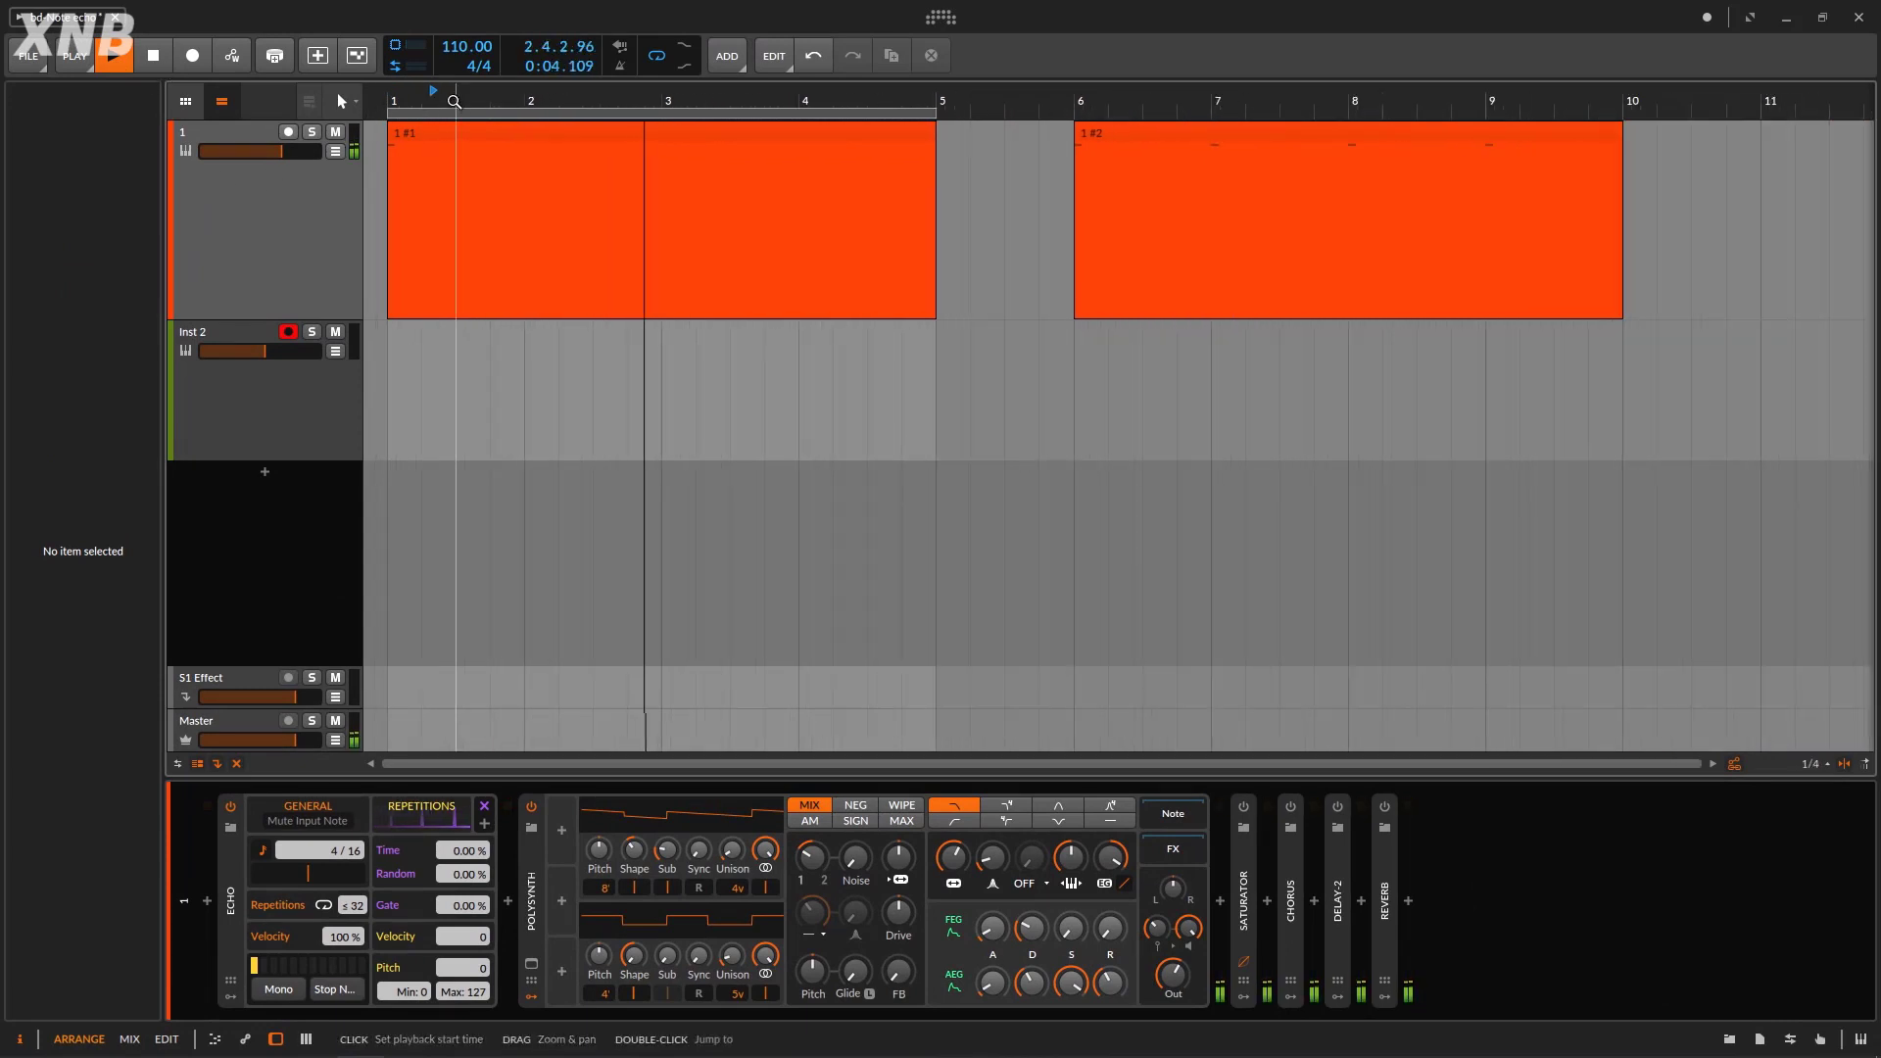
# Turn off arranger looping and move track 1's four-note clip to start at 8.3.1.
pyautogui.click(656, 59)
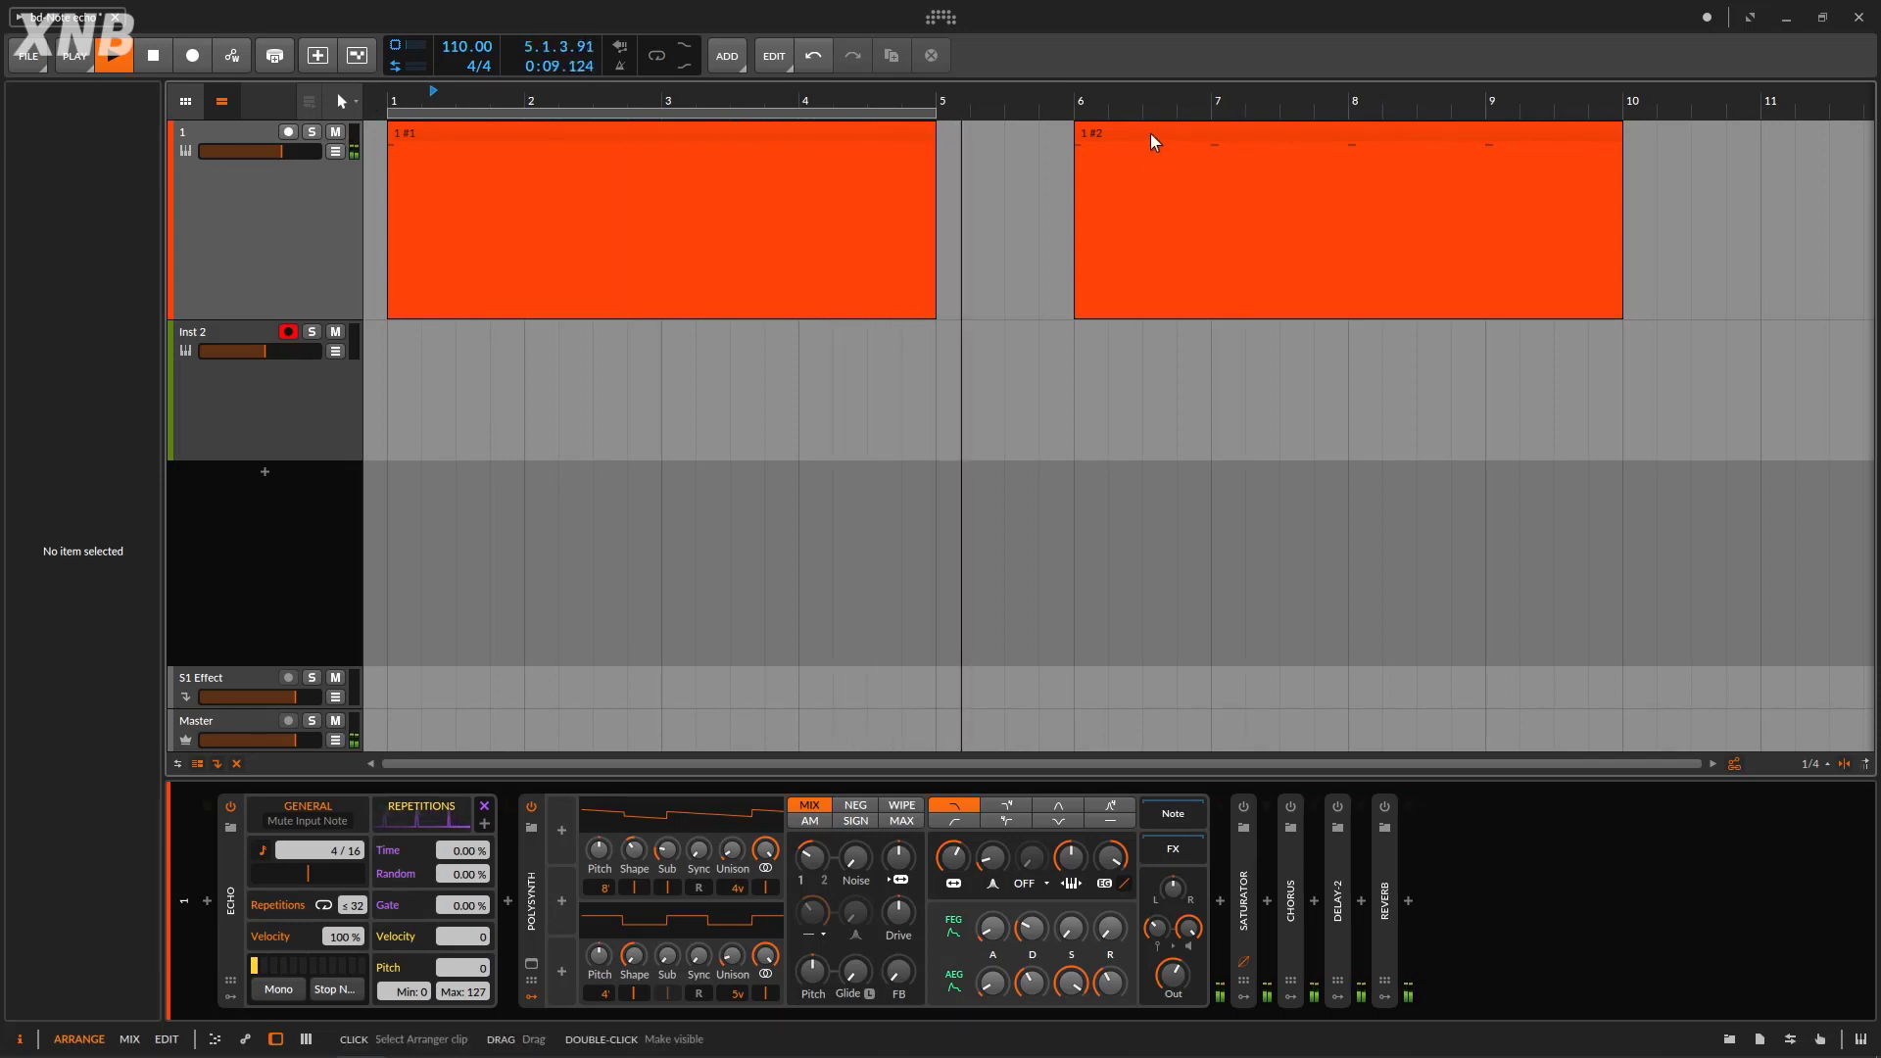
pyautogui.moveTo(1152, 144); pyautogui.dragTo(1485, 140)
pyautogui.moveTo(519, 101); pyautogui.dragTo(470, 64)
pyautogui.click(159, 65)
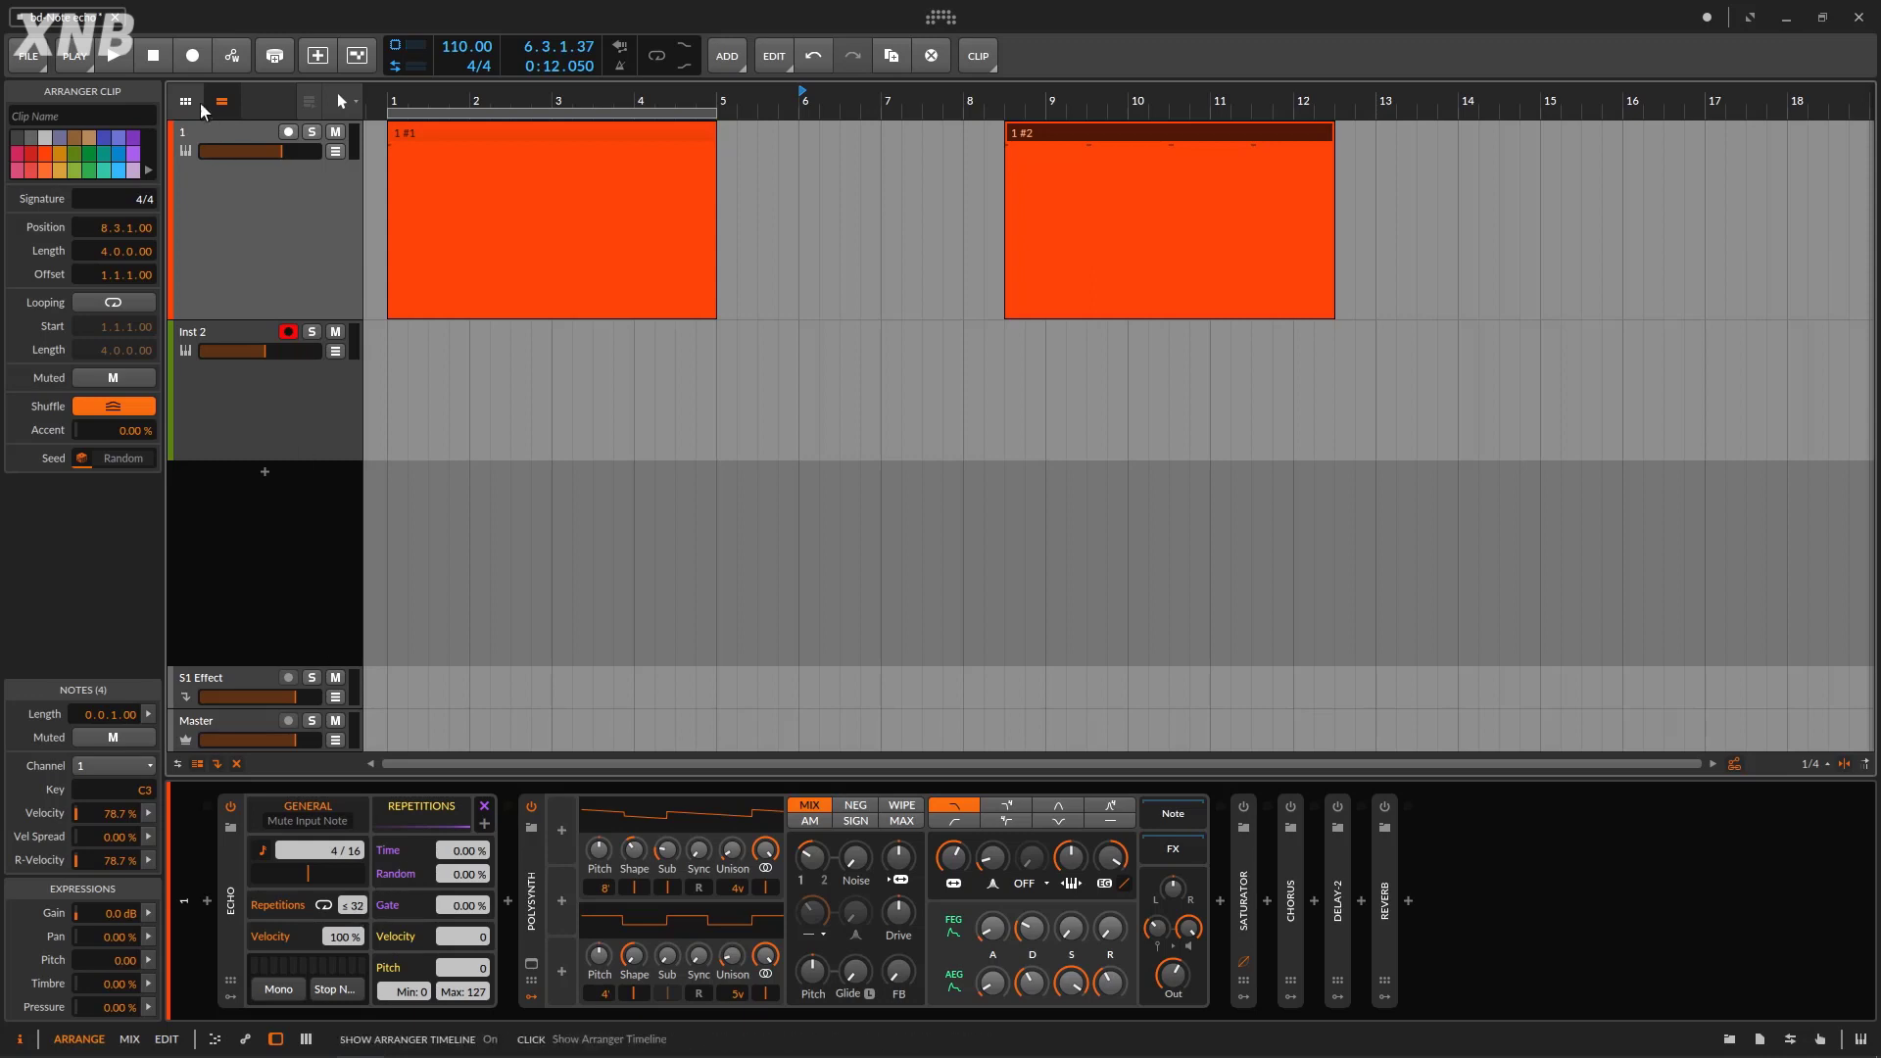
# Play the single-note clip from bar 1 while switching the Echo device off and back on.
pyautogui.click(155, 59)
pyautogui.click(114, 61)
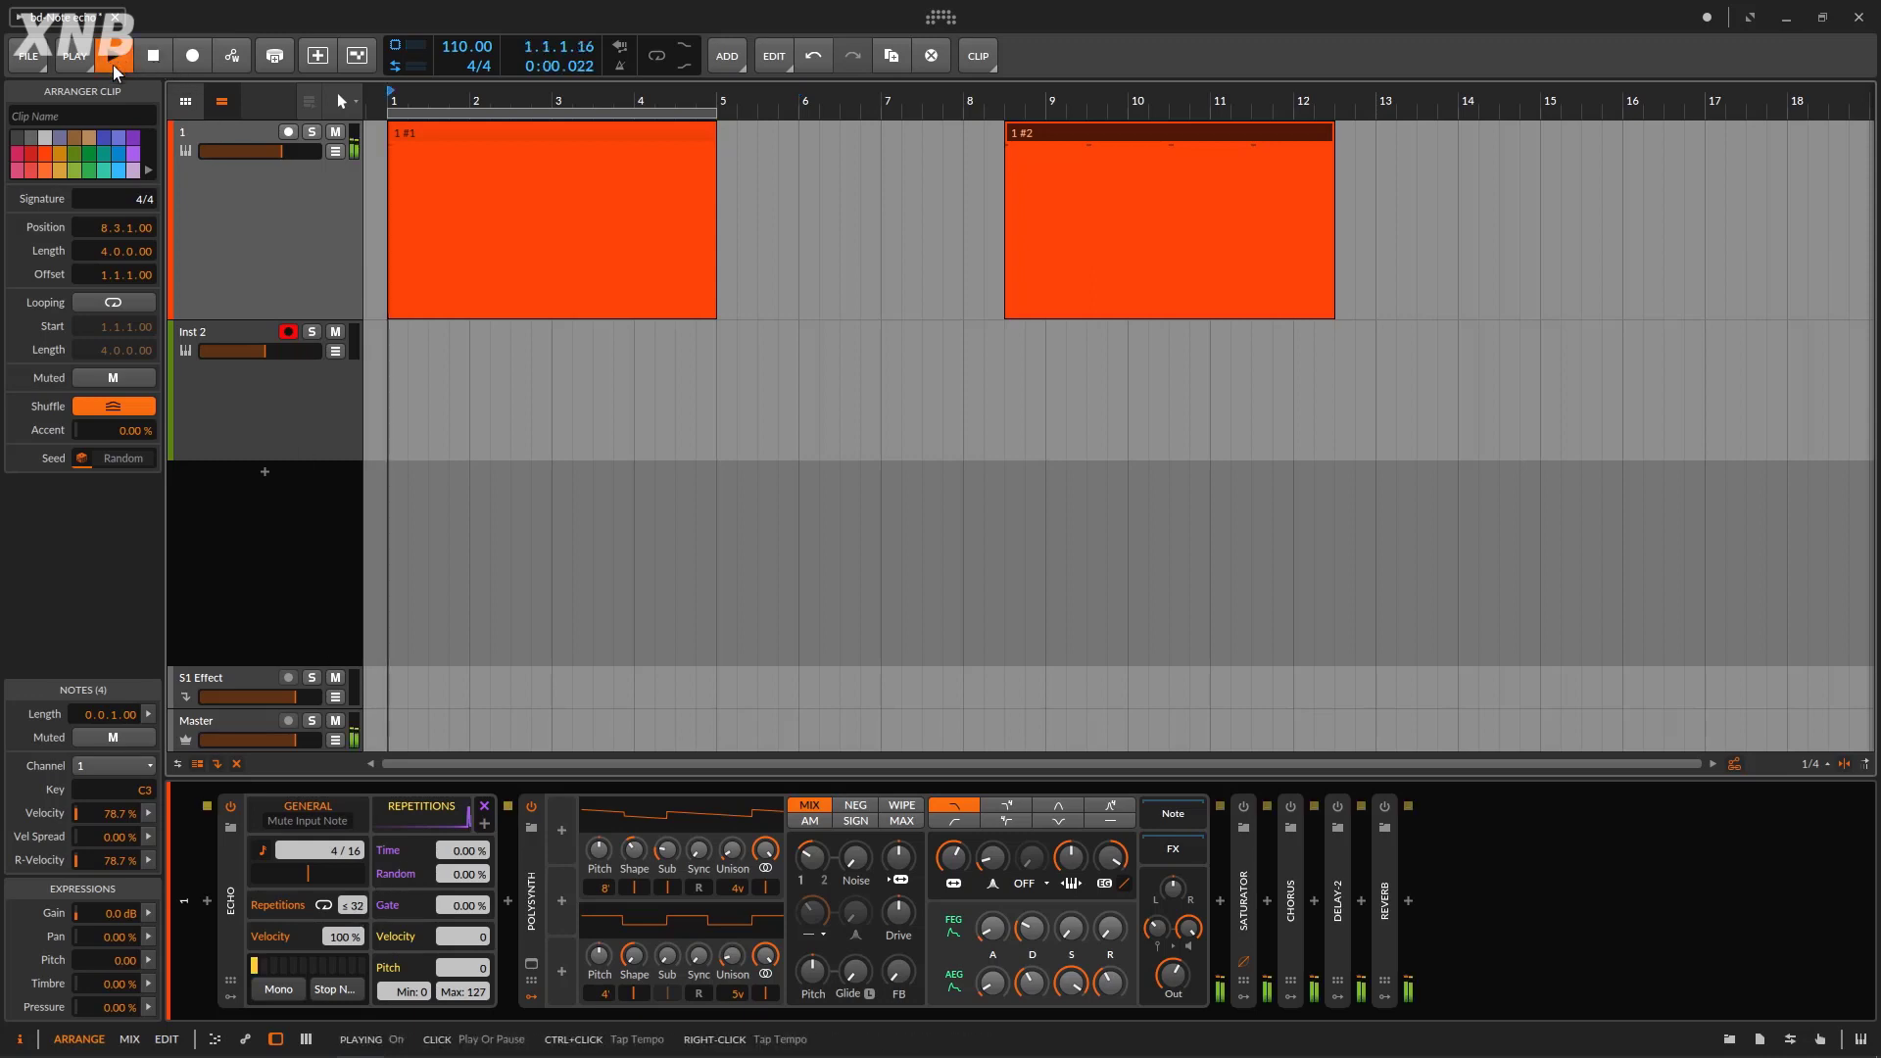
pyautogui.click(232, 809)
pyautogui.click(233, 809)
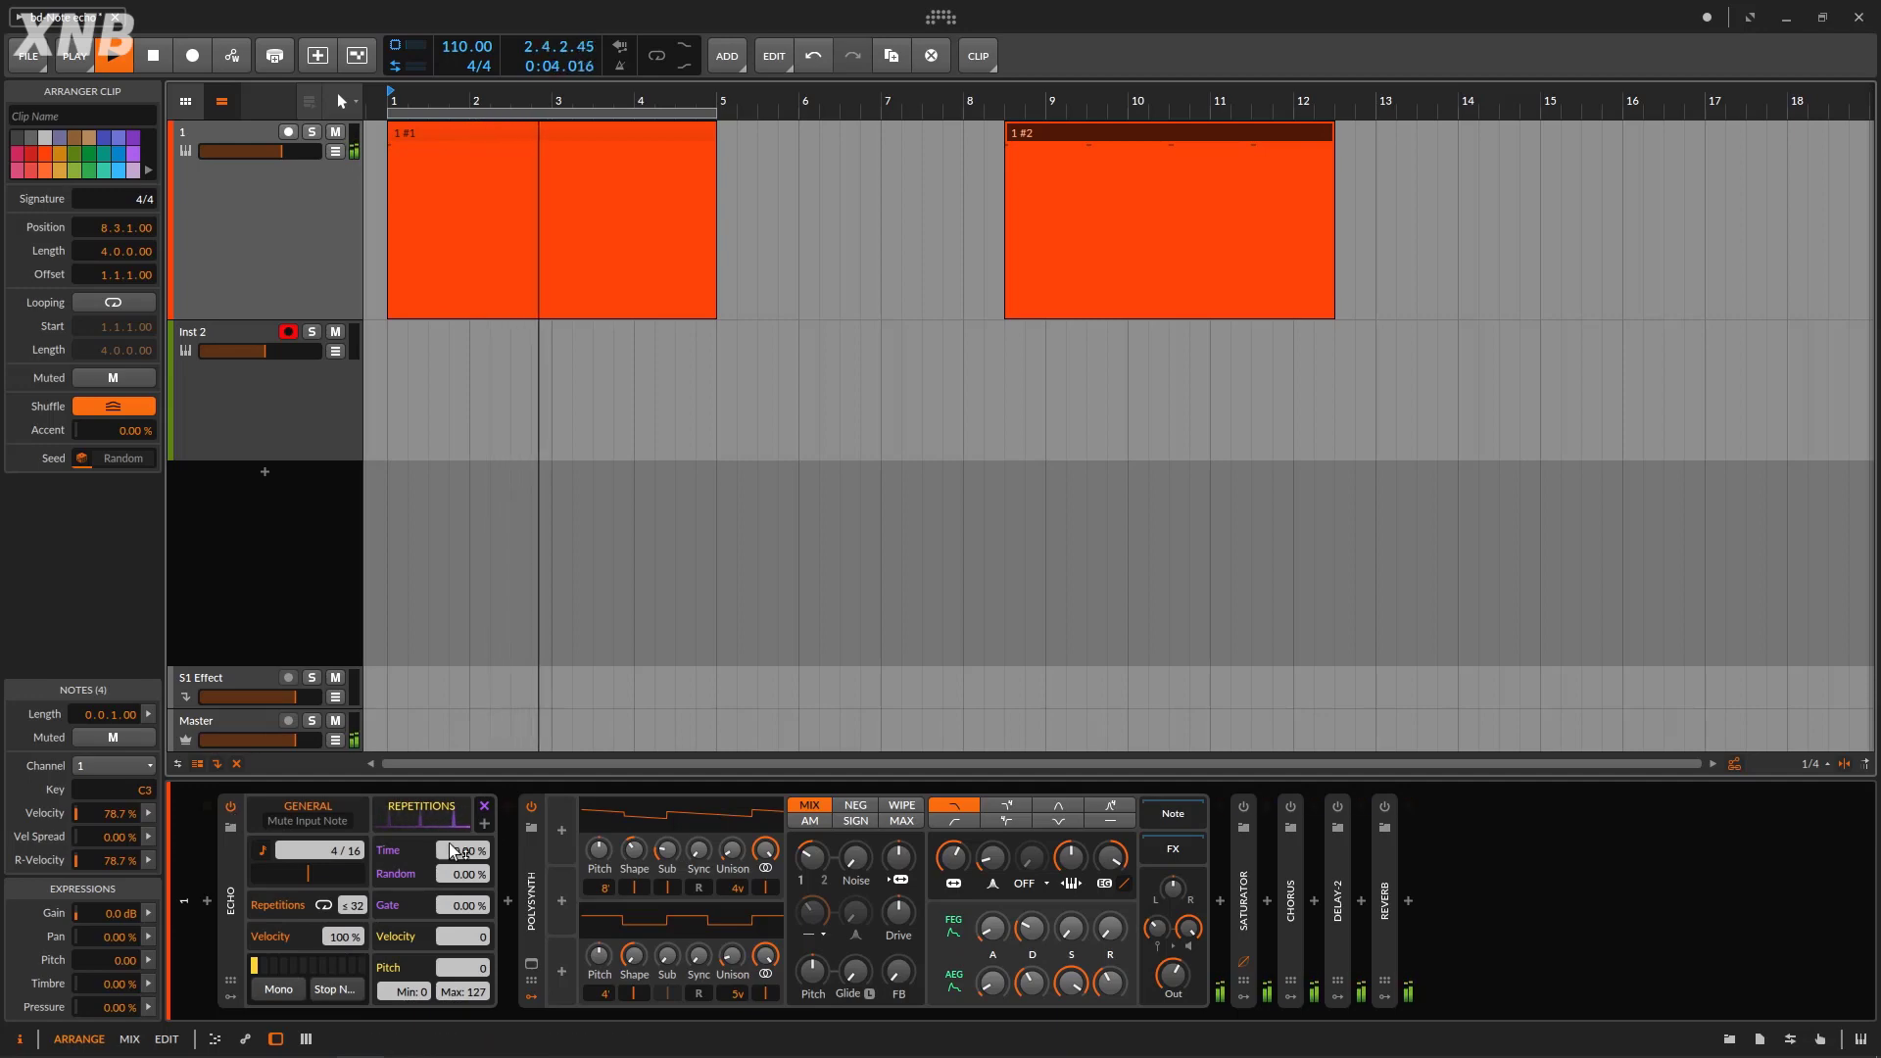
pyautogui.click(231, 807)
pyautogui.click(250, 783)
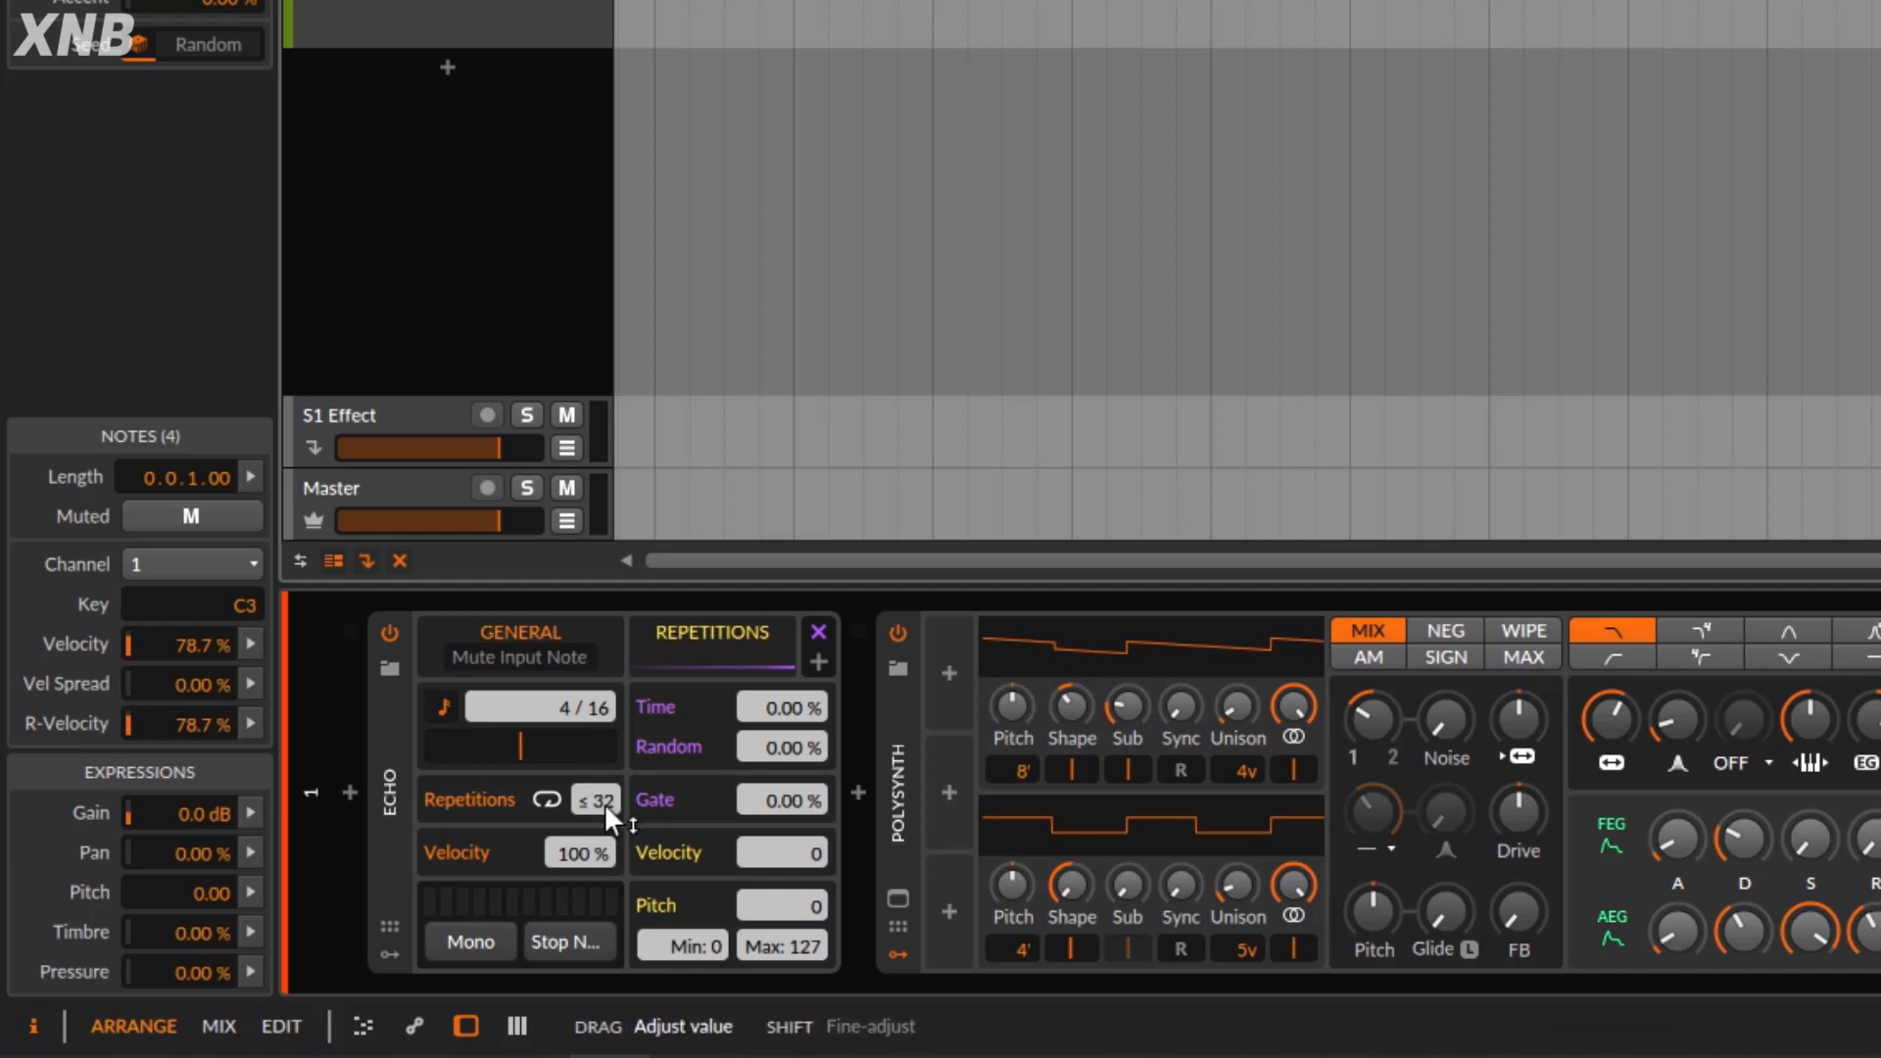
# Lower the Echo's repetitions to 15.
pyautogui.moveTo(604, 803); pyautogui.dragTo(603, 862)
pyautogui.moveTo(603, 801); pyautogui.dragTo(603, 788)
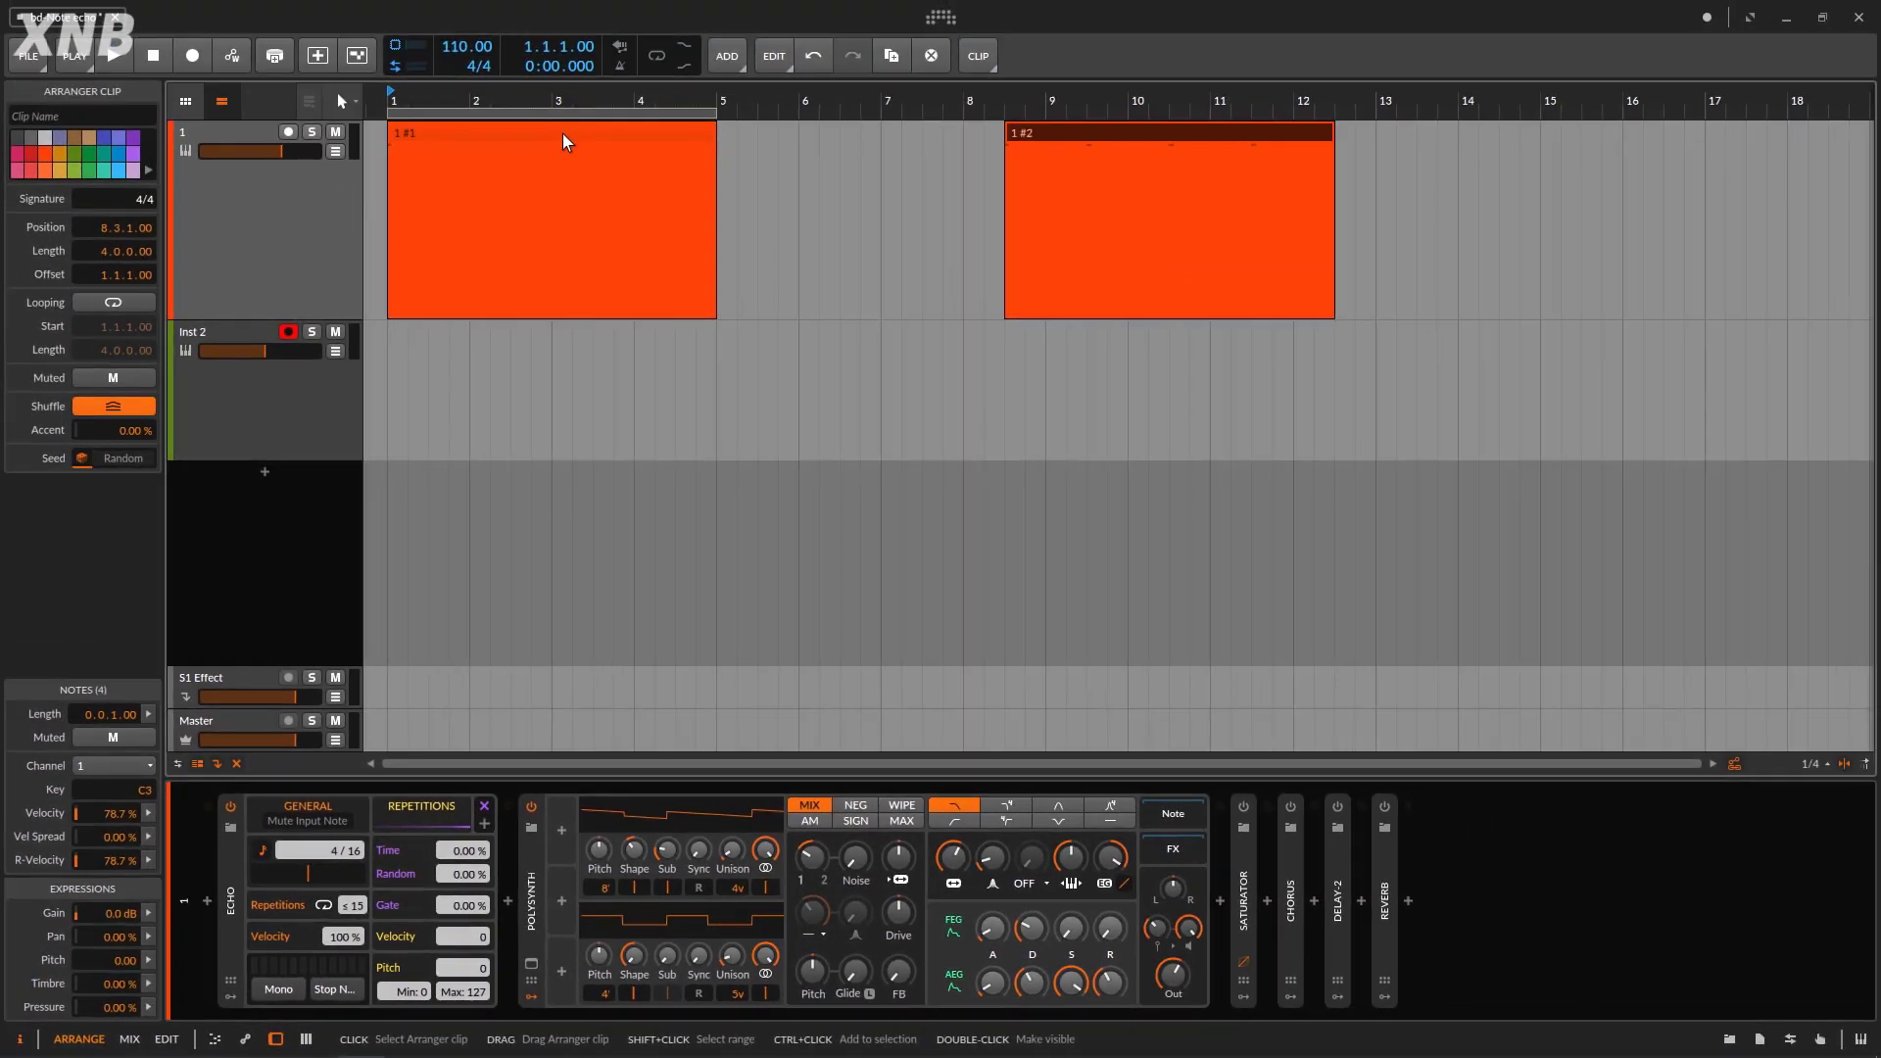
# Move the single-note clip to about bar 13.3 and the four-note clip to start at bar 1.
pyautogui.press('Delete')
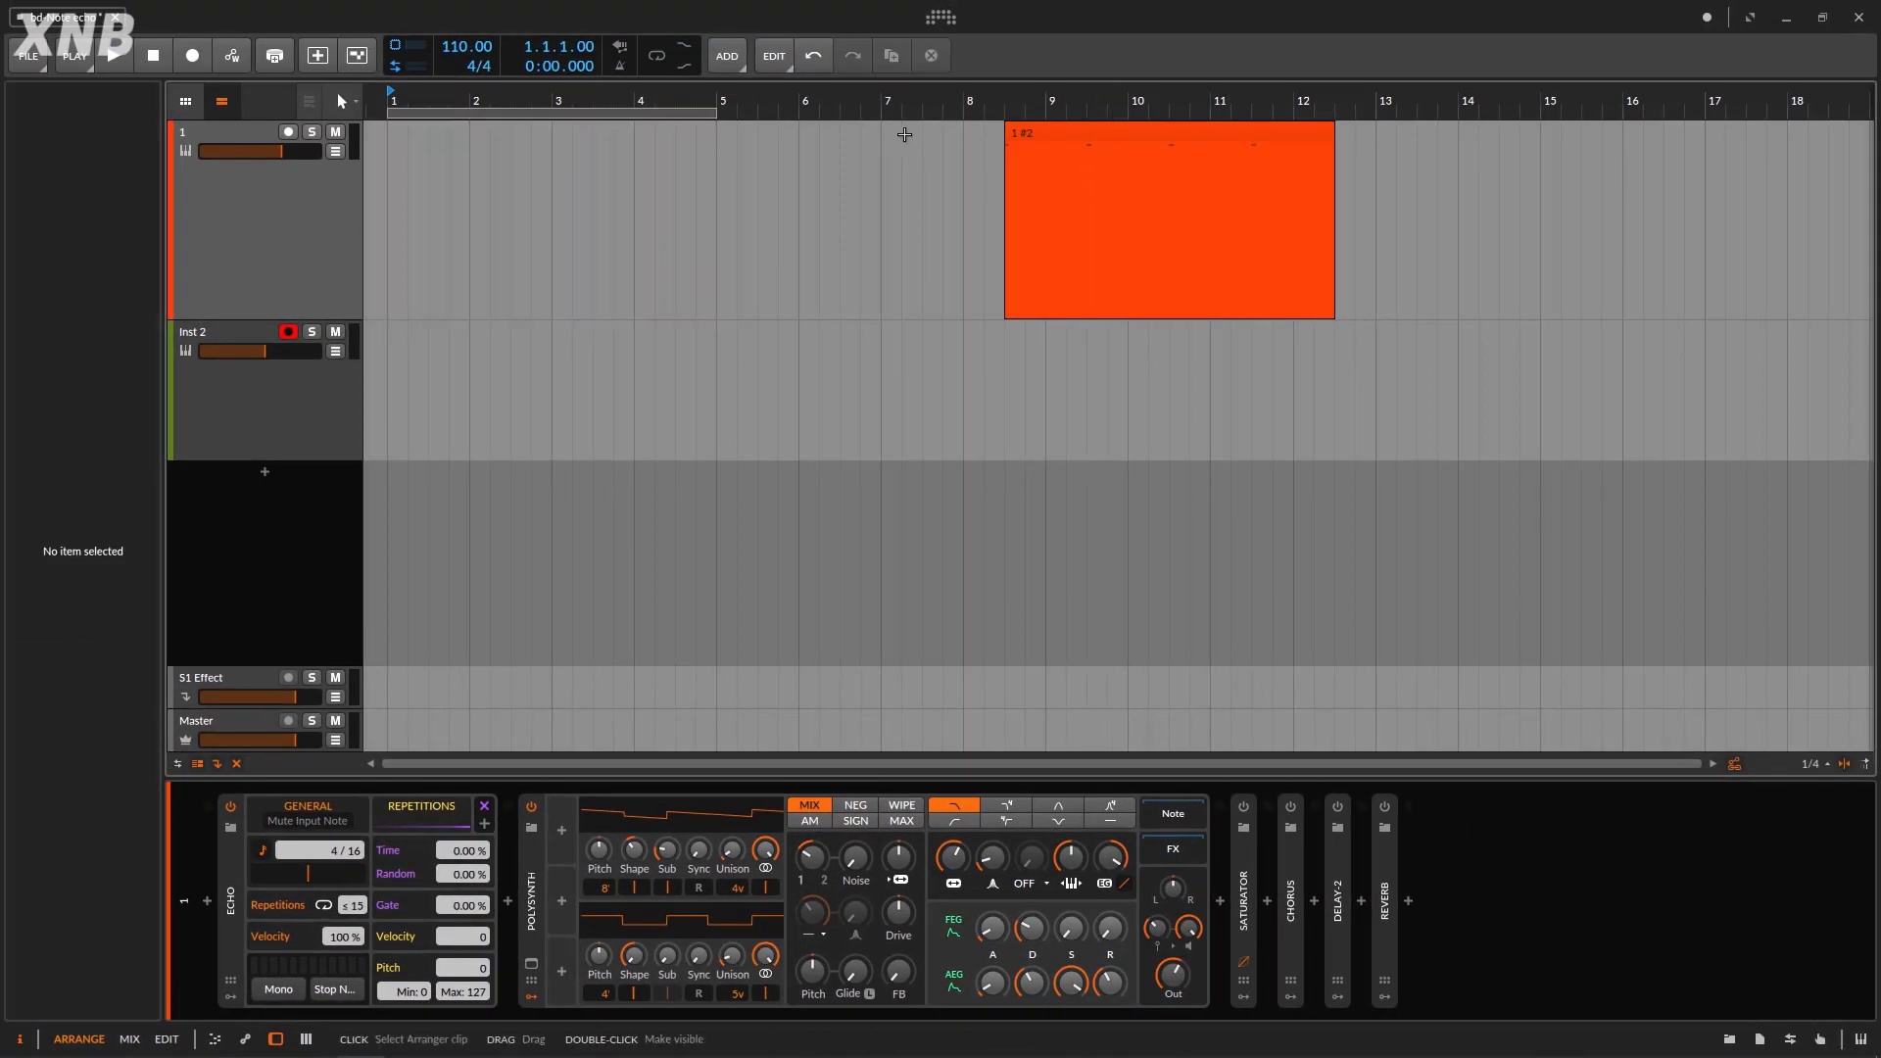
pyautogui.hotkey('ctrl', 'z')
pyautogui.moveTo(617, 130); pyautogui.dragTo(1637, 168)
pyautogui.moveTo(1246, 138); pyautogui.dragTo(627, 138)
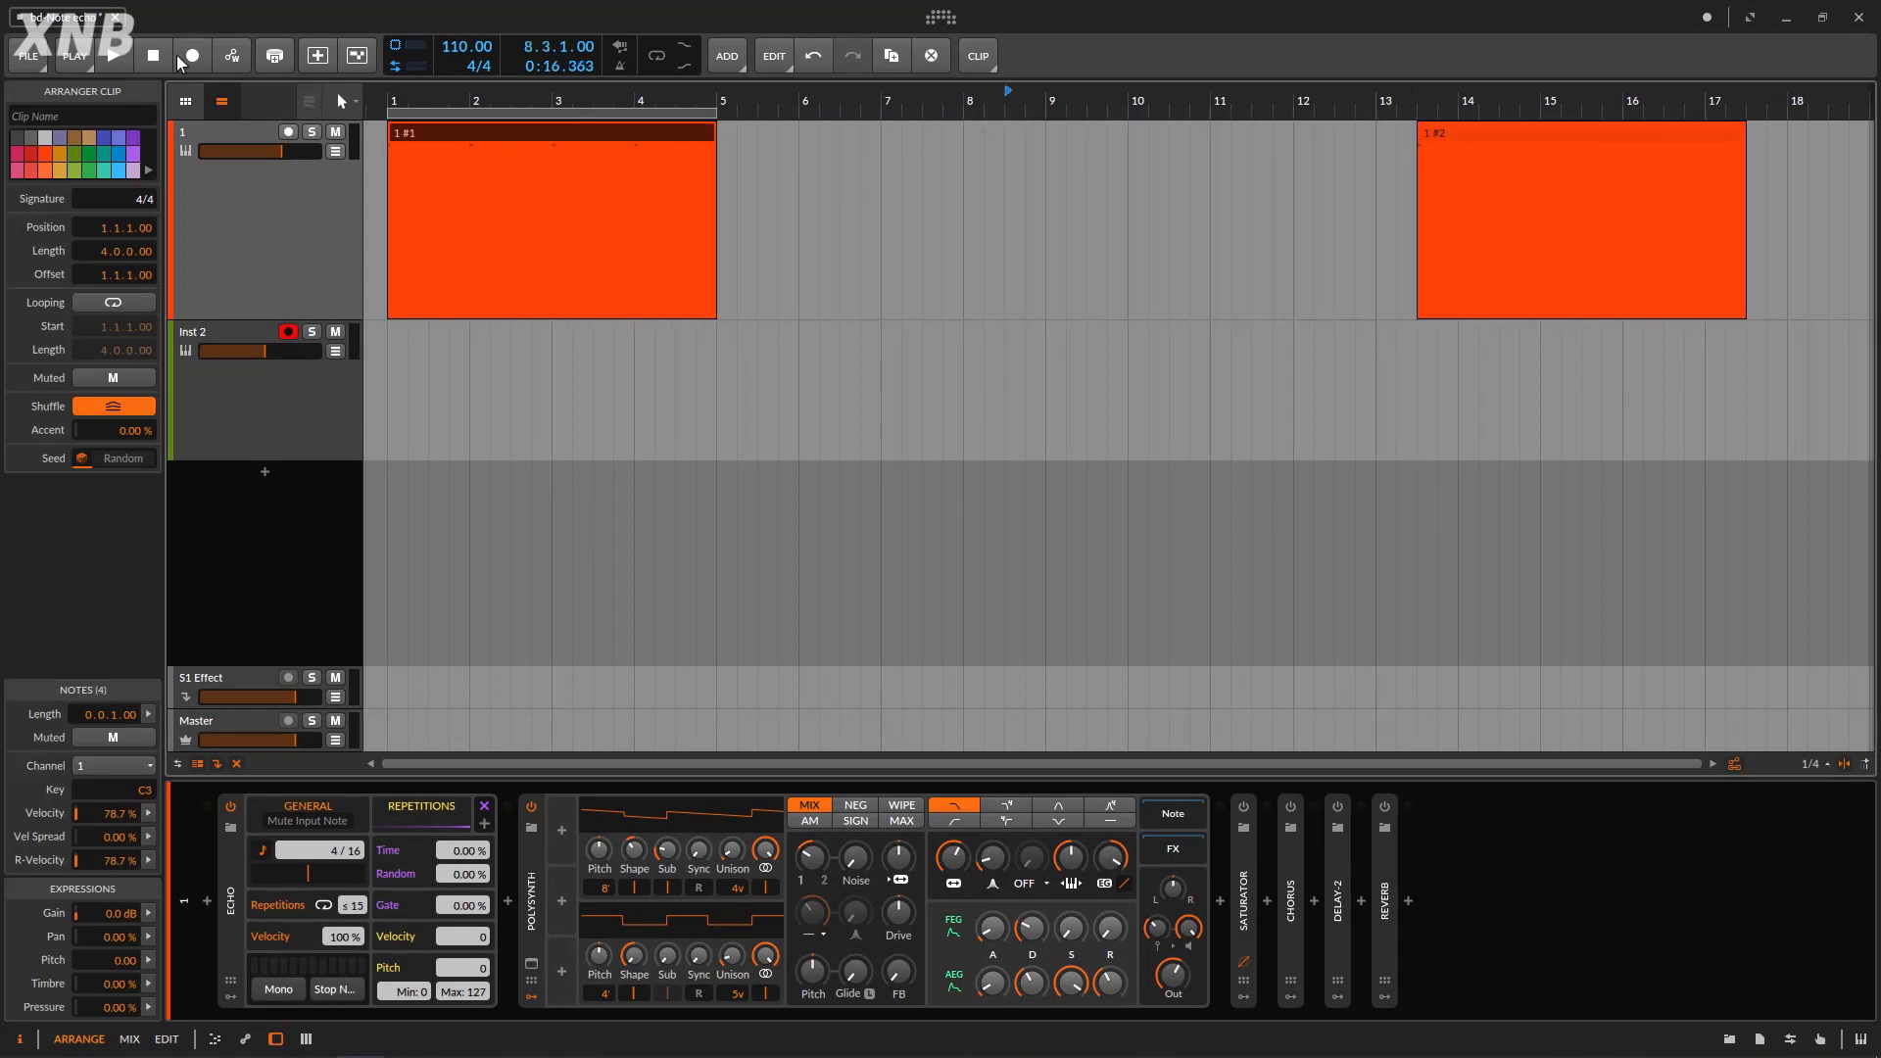
# Play the four-note clip from bar 1 to audition the overlapping echoes.
pyautogui.click(116, 58)
pyautogui.moveTo(469, 99); pyautogui.dragTo(470, 176)
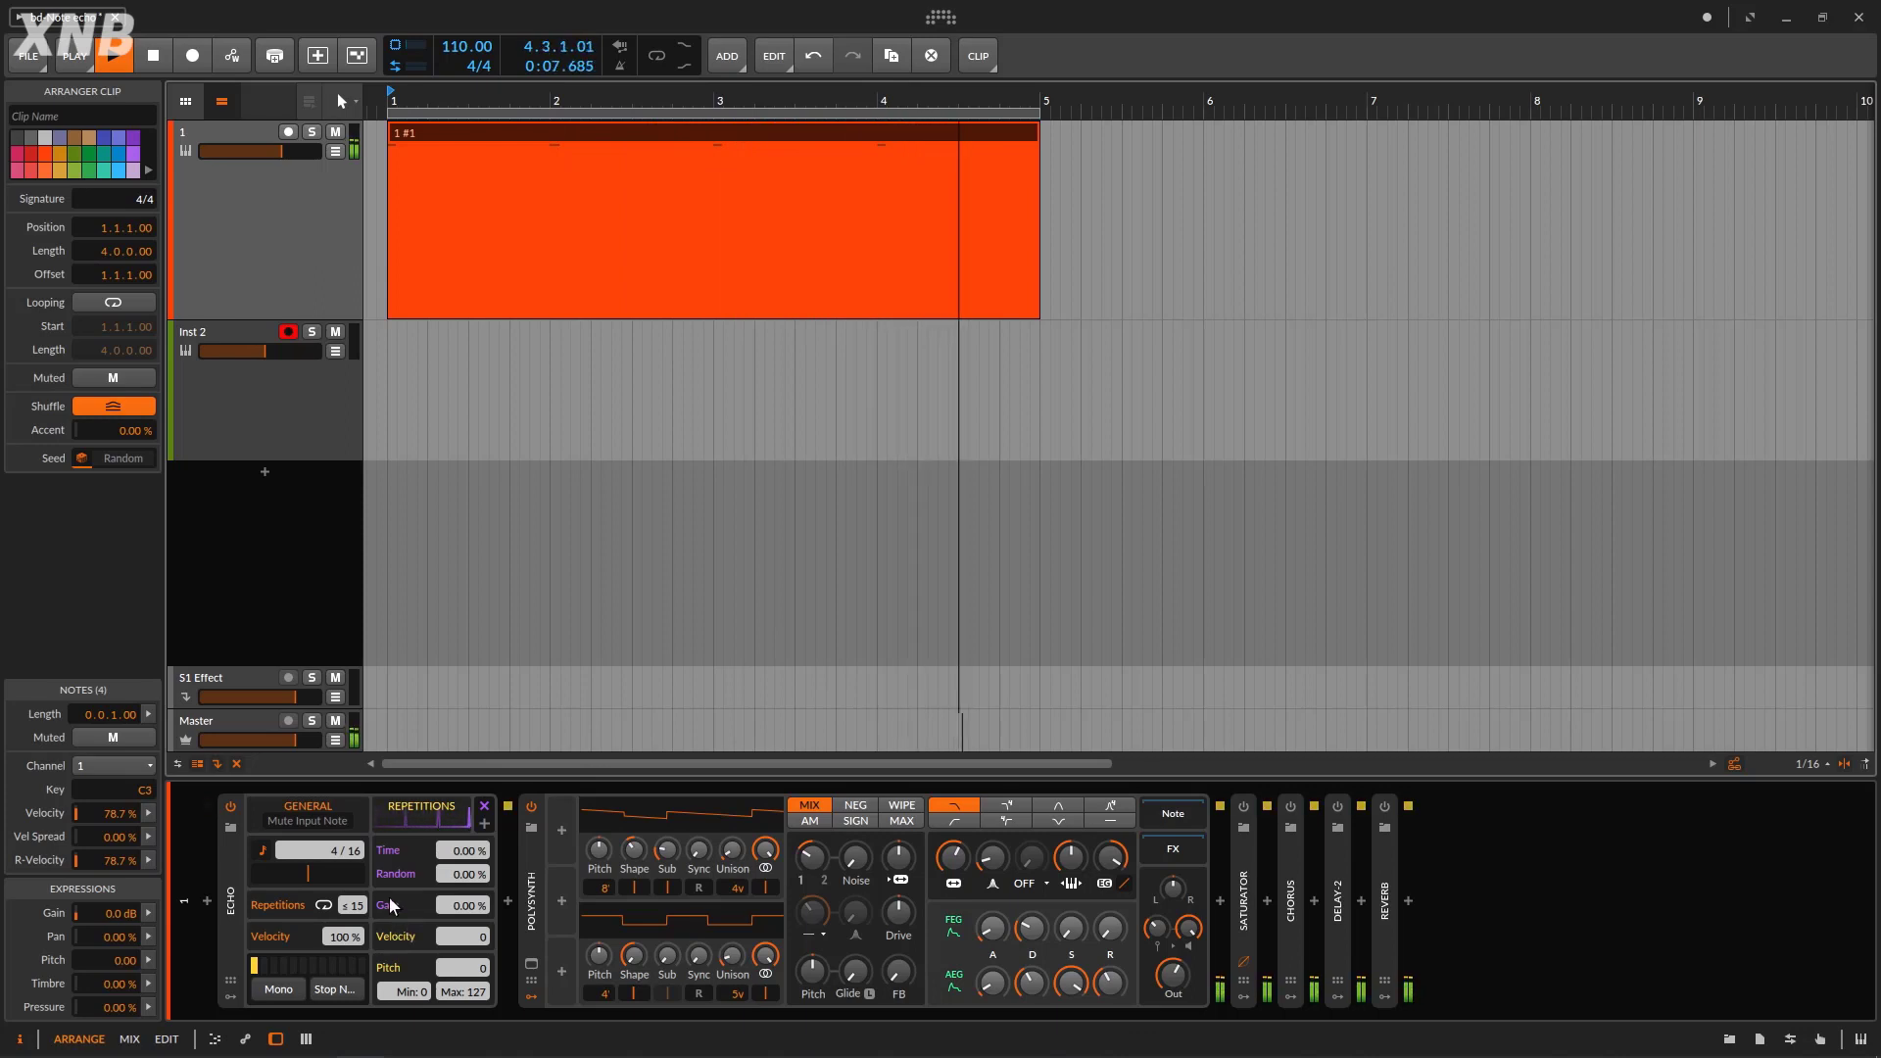
pyautogui.press('space')
# Set the Echo's length to 1/16 and play the four-note clip with the shorter echoes.
pyautogui.moveTo(343, 852); pyautogui.dragTo(343, 864)
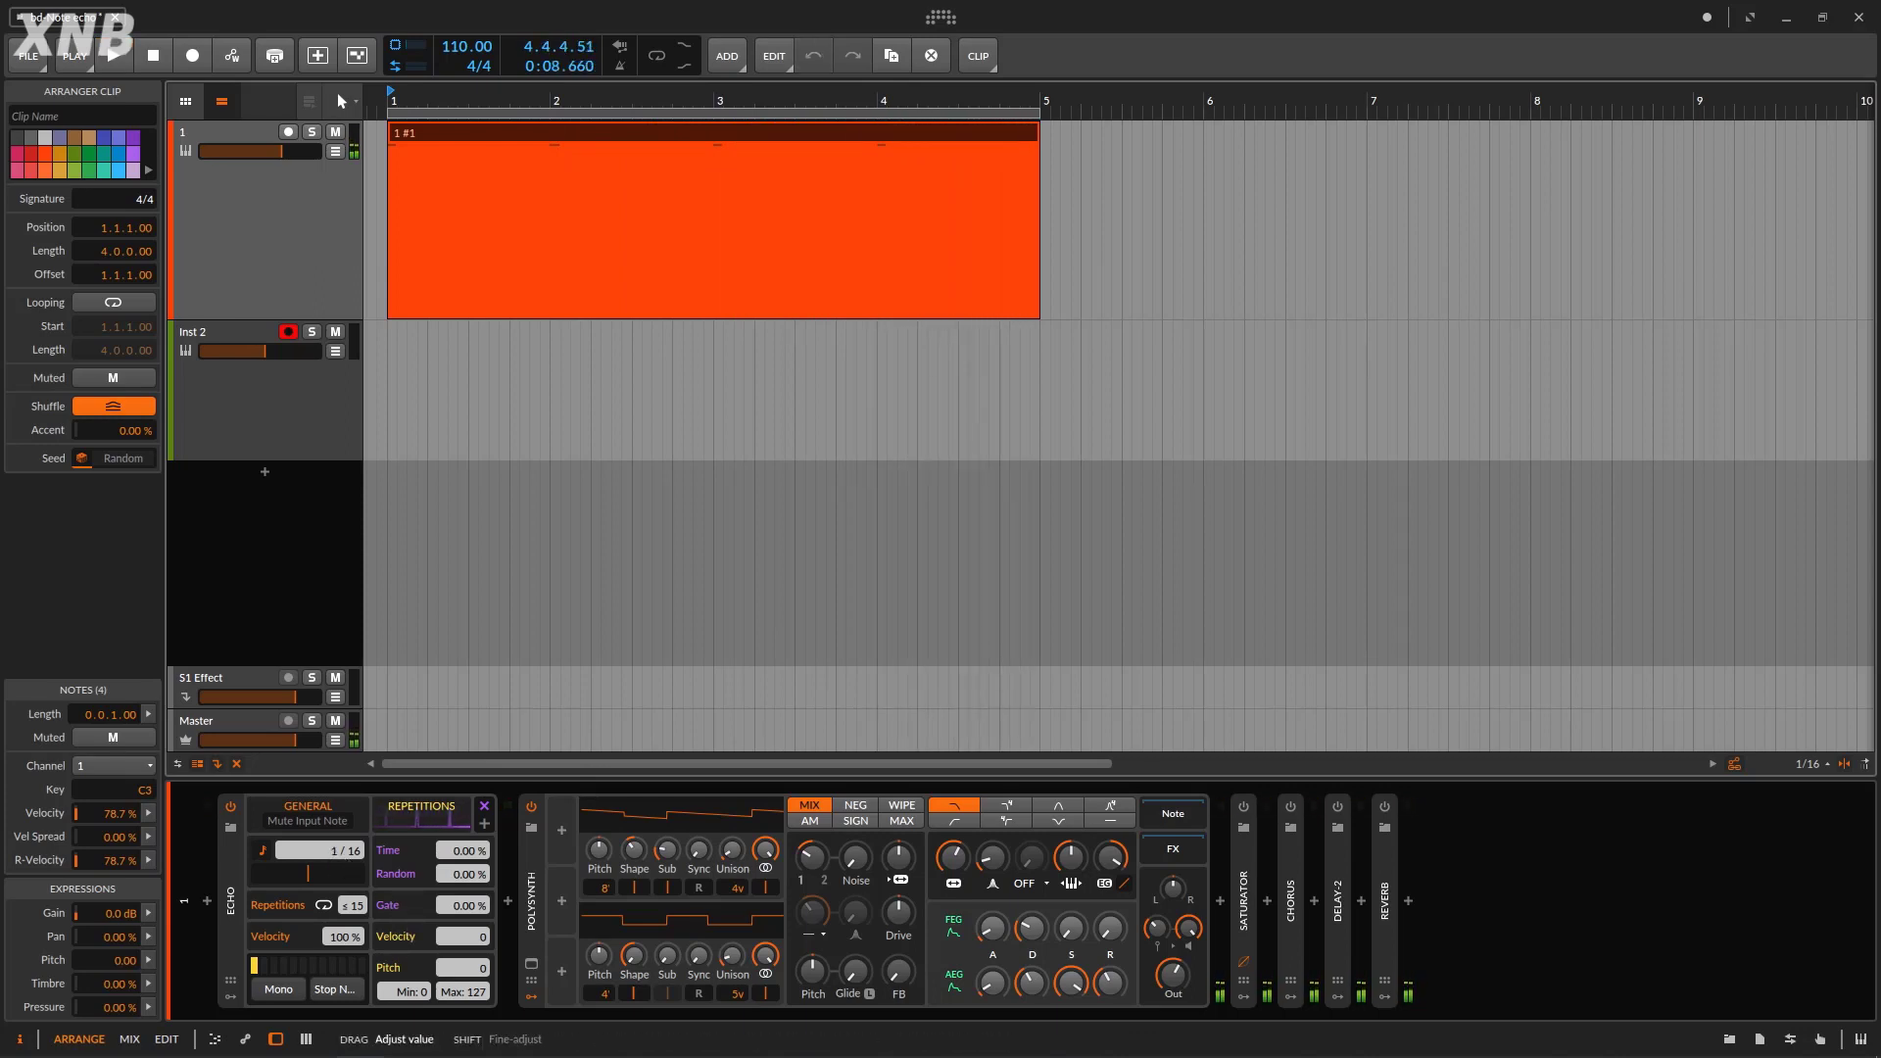
pyautogui.click(121, 61)
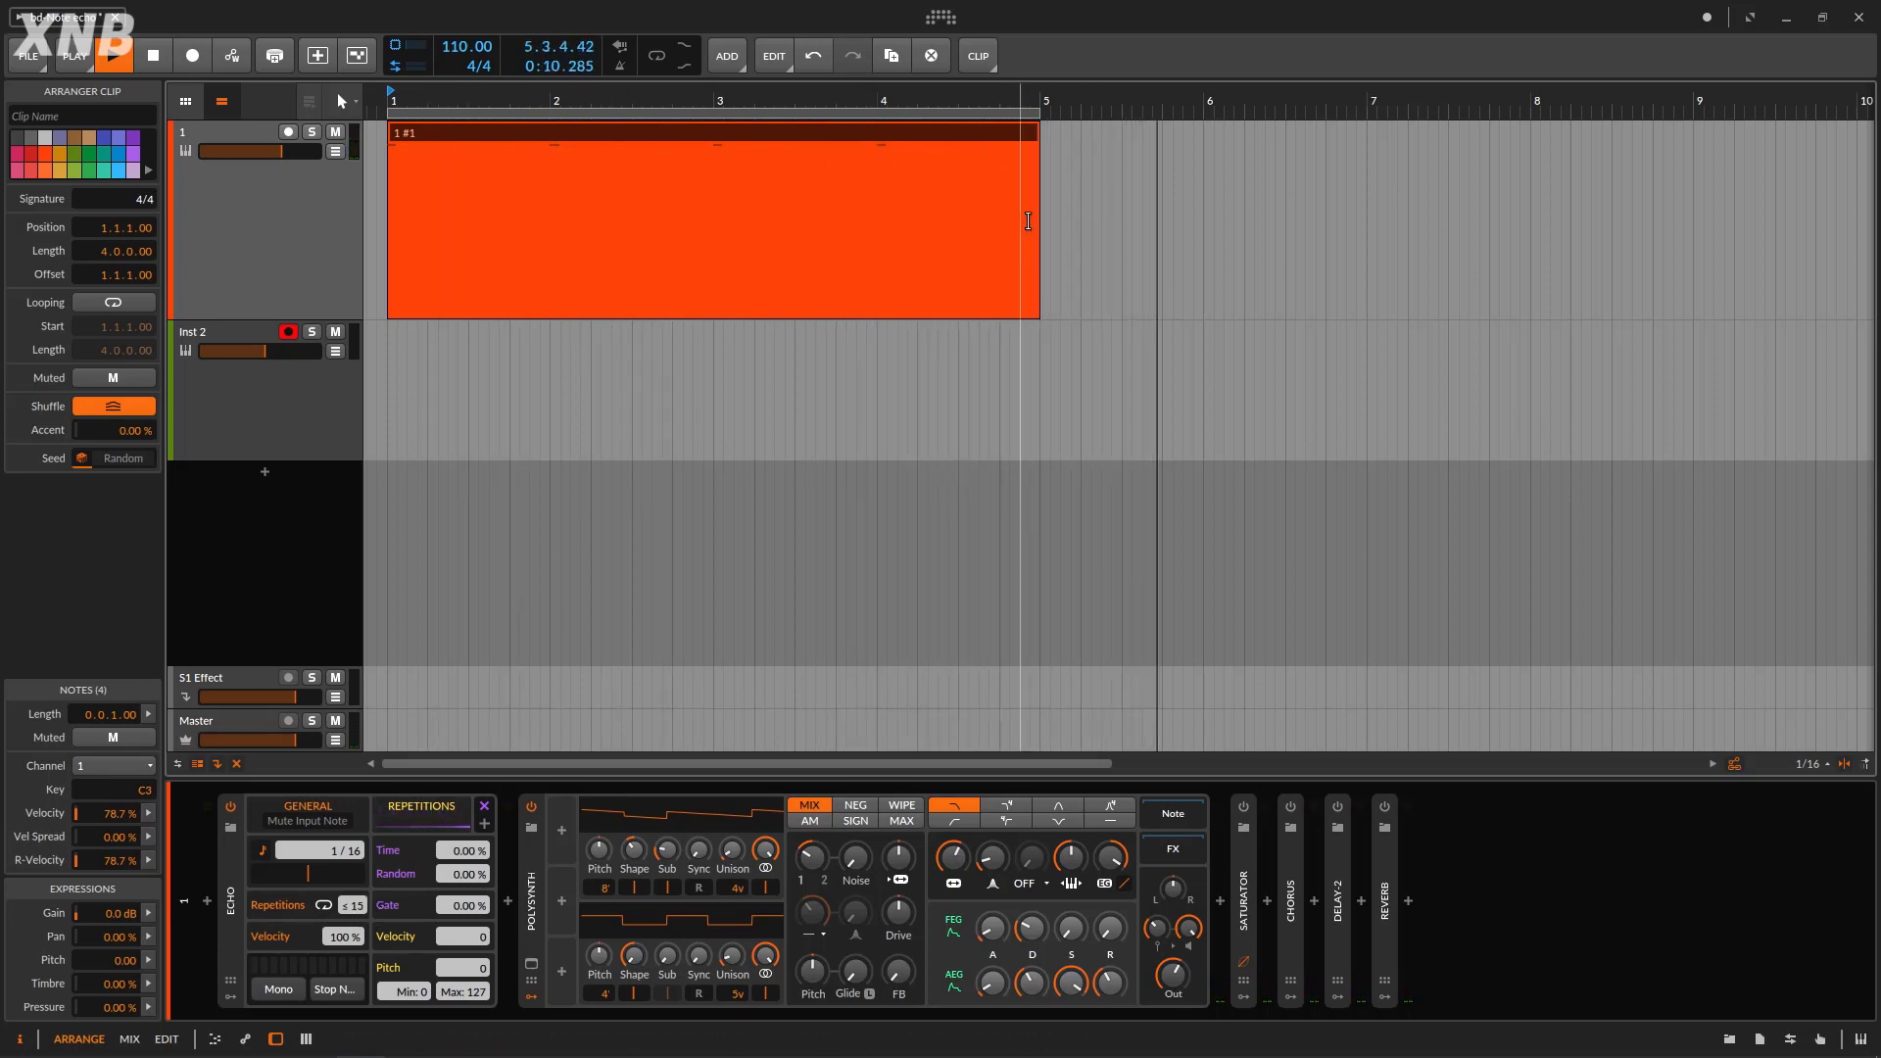
pyautogui.press('space')
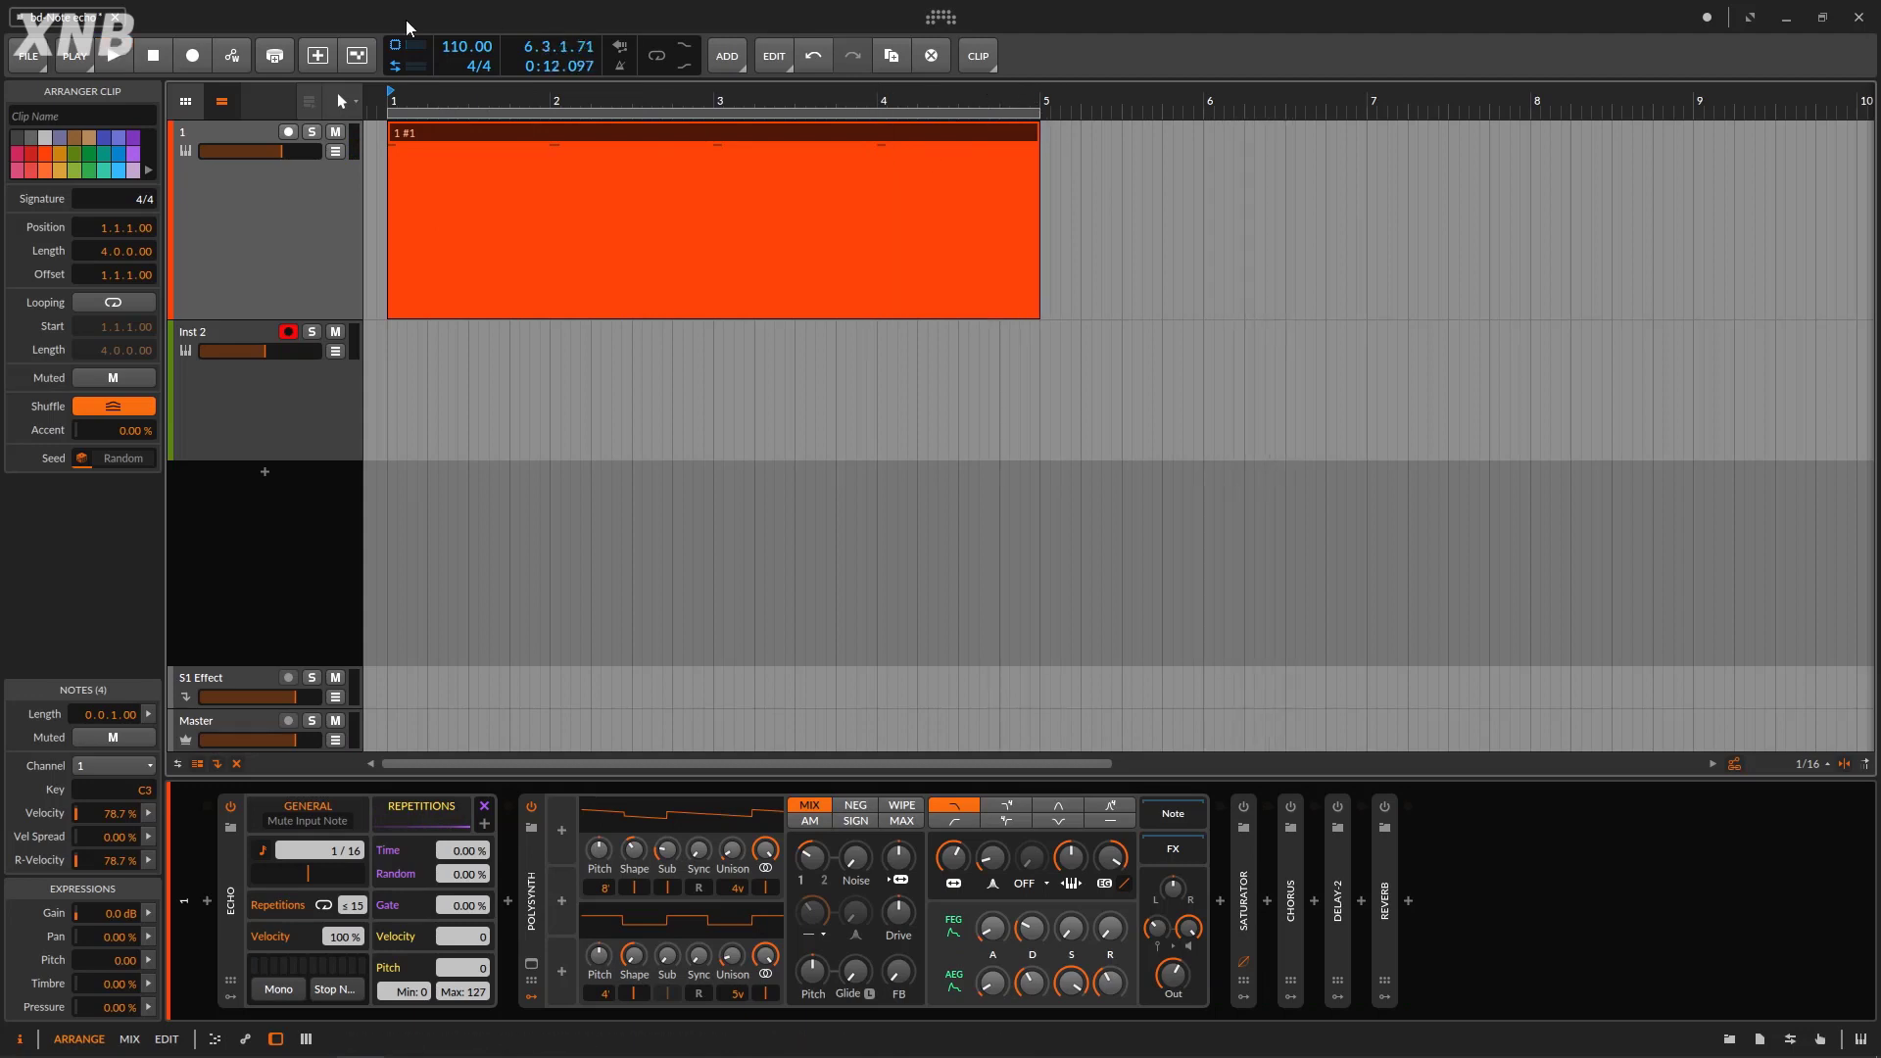
# Turn on arranger looping and place the single-note clip at bar 1 instead of the four-note clip.
pyautogui.click(655, 59)
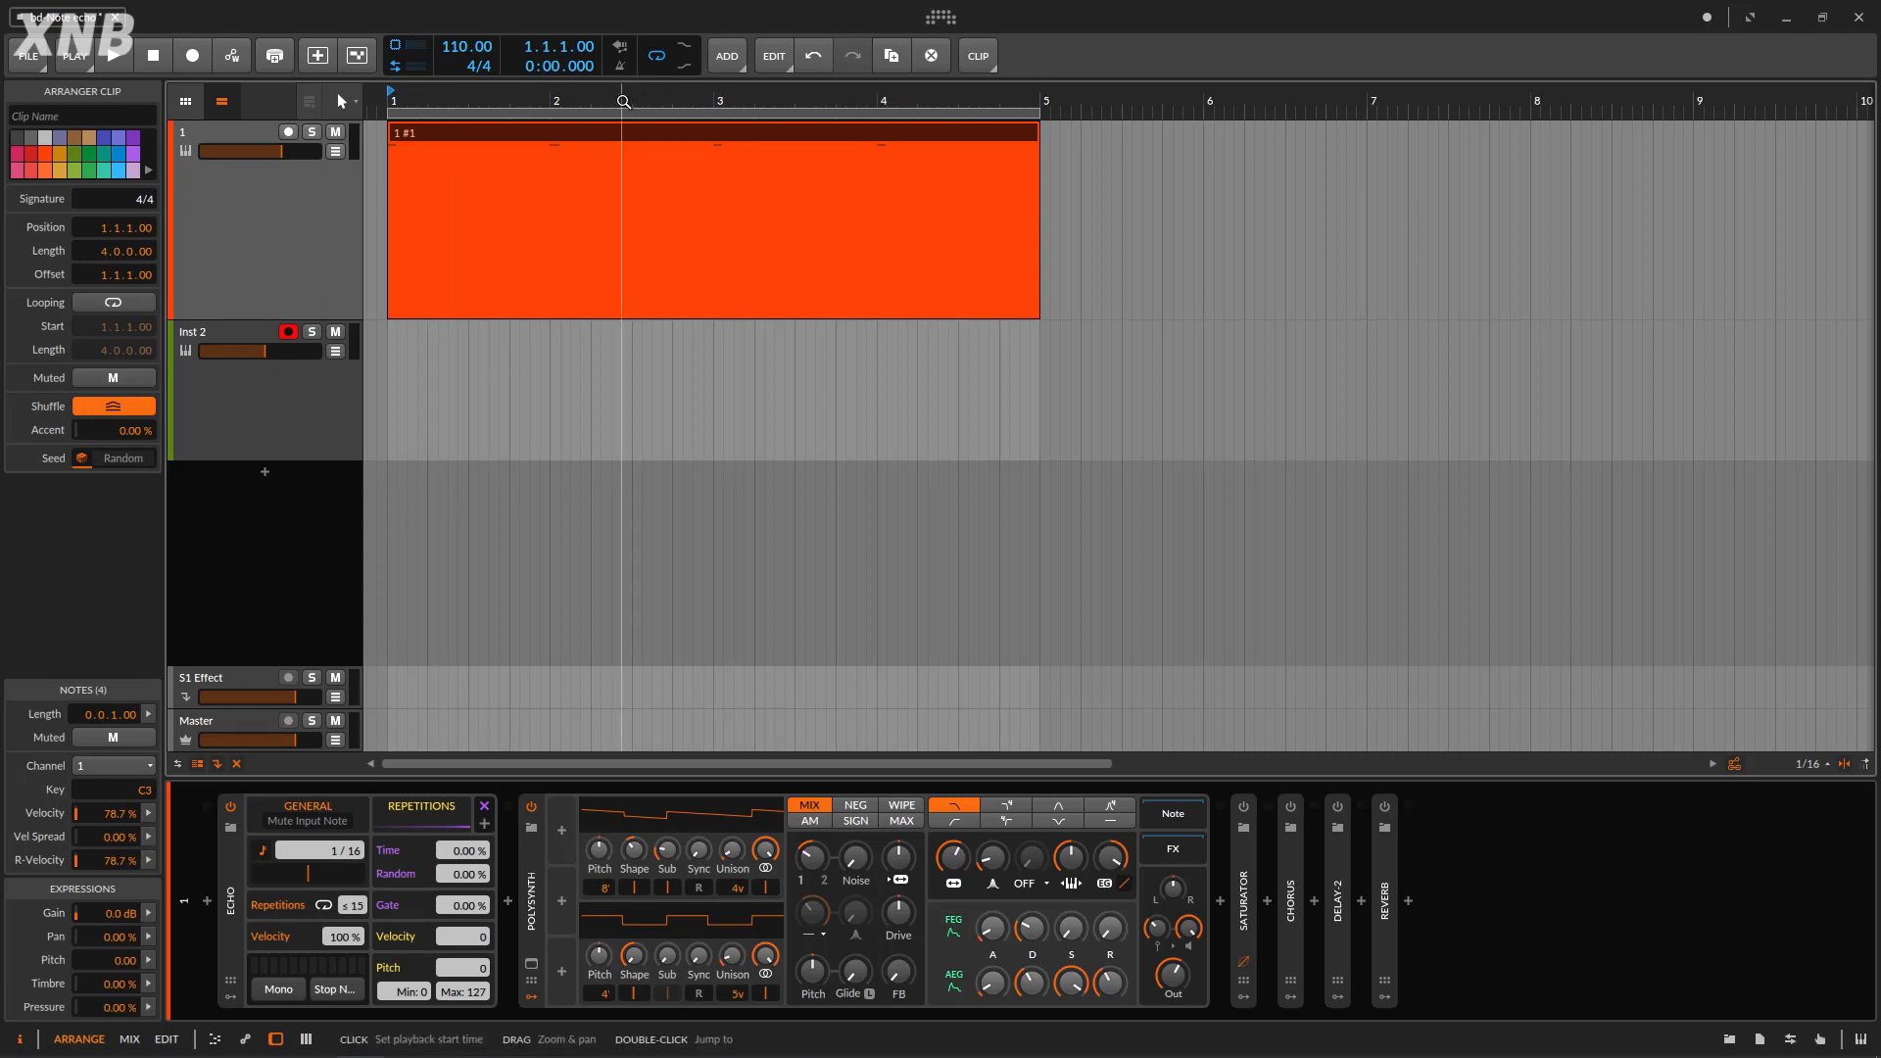
pyautogui.moveTo(624, 102); pyautogui.dragTo(969, 137)
pyautogui.moveTo(1169, 133); pyautogui.dragTo(747, 97)
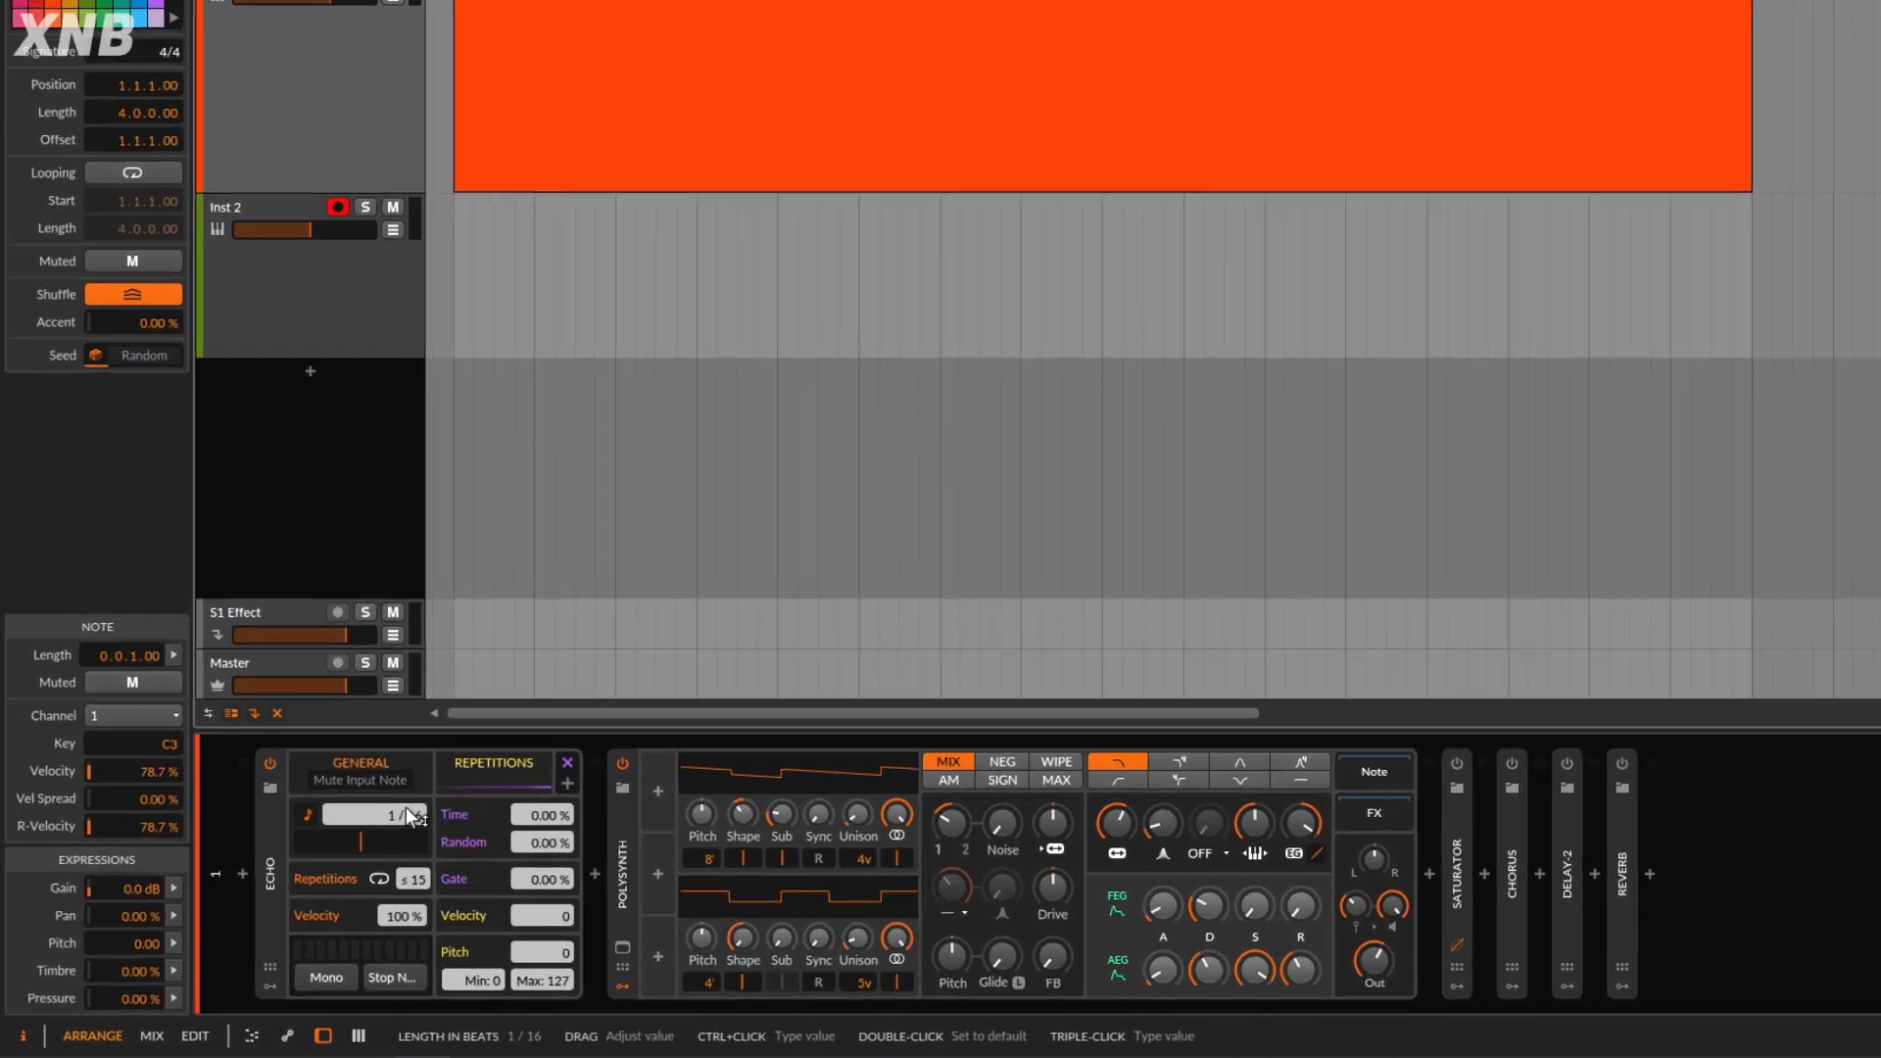
# Set the Echo's length to 4/16 and record its output from the single-note clip onto Inst 2.
pyautogui.moveTo(346, 850); pyautogui.dragTo(346, 829)
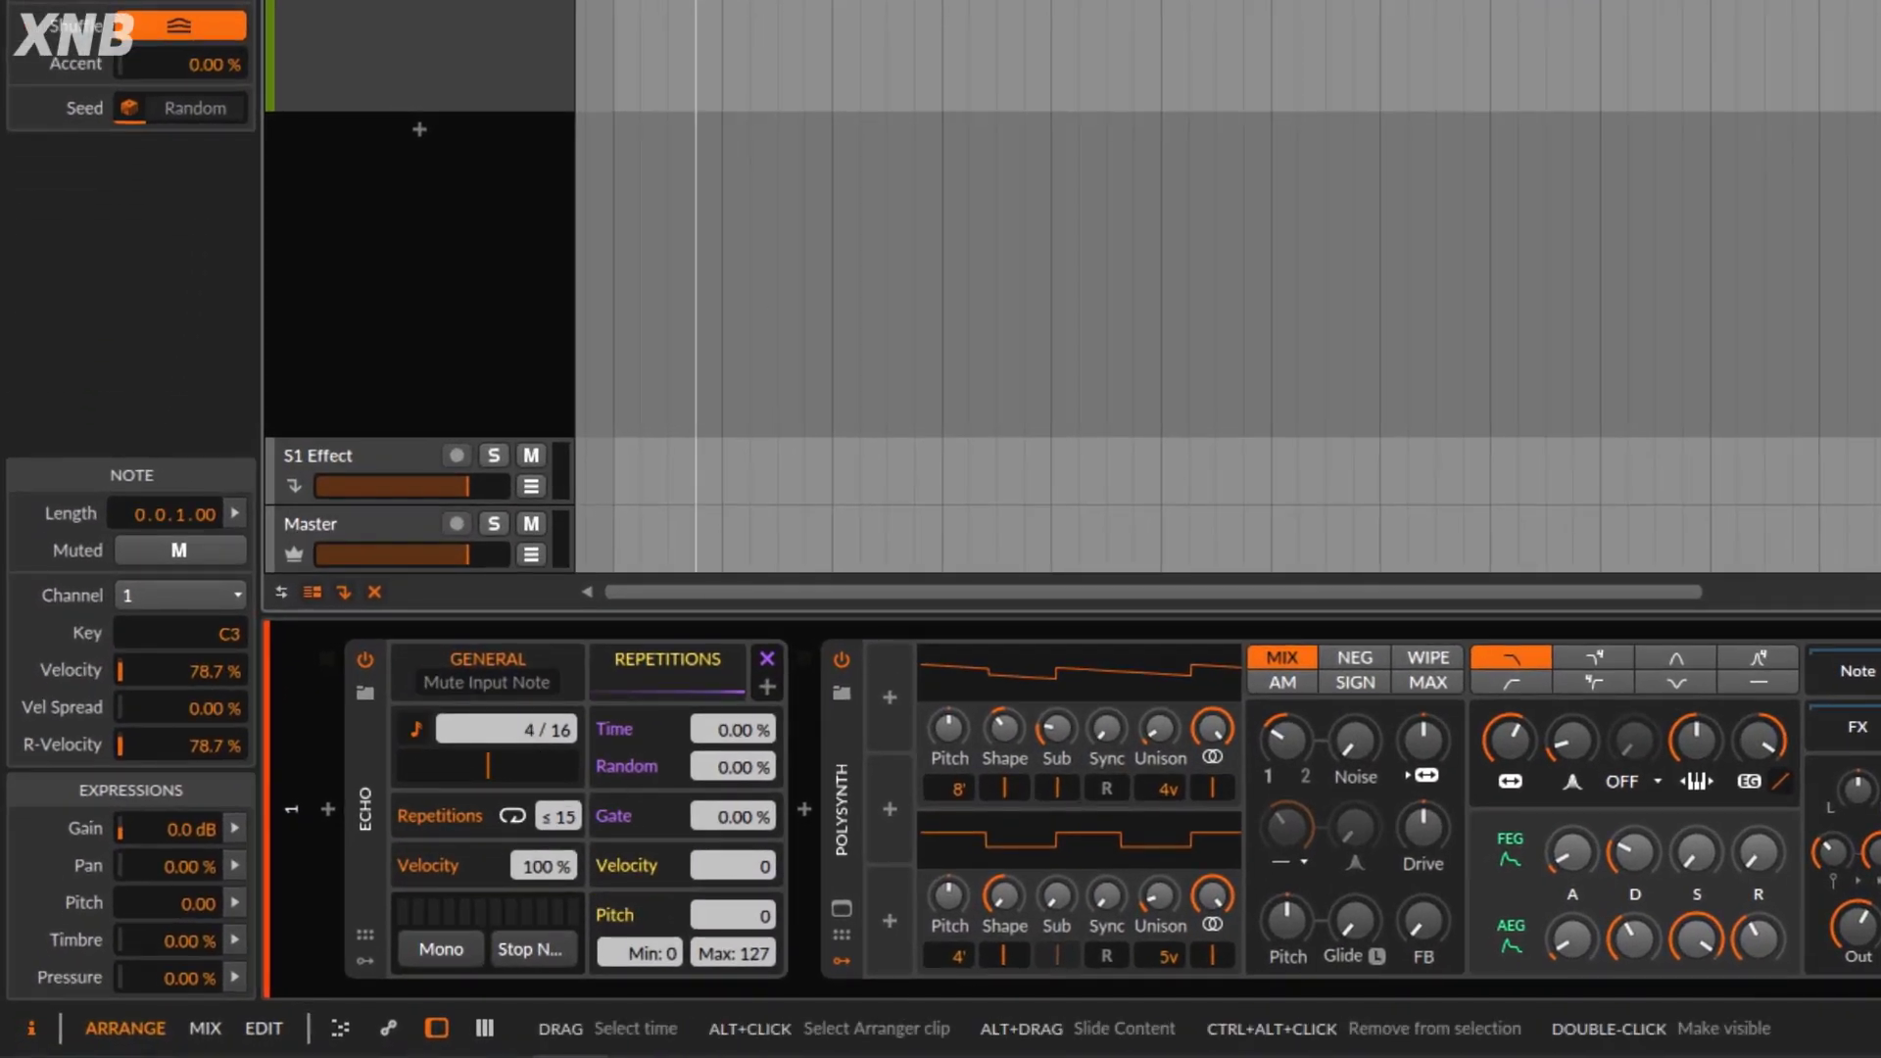
pyautogui.press('space')
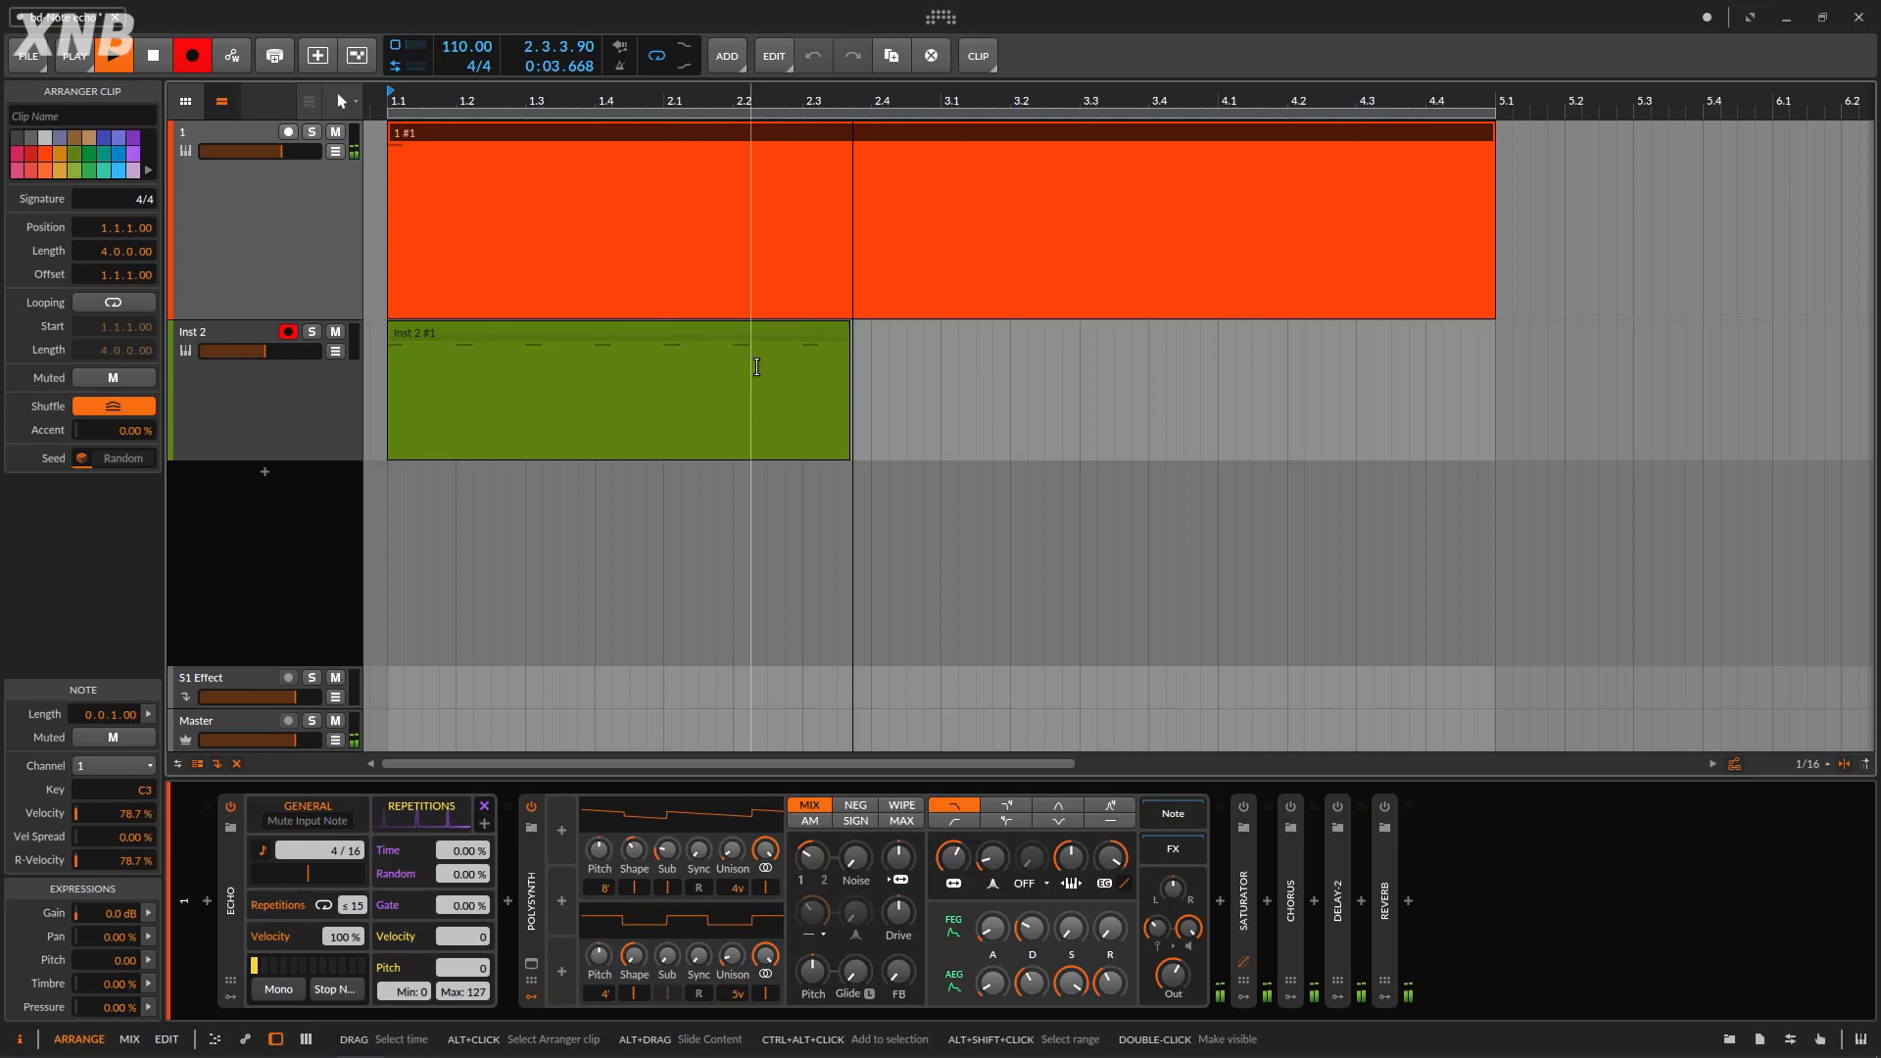
pyautogui.press('space')
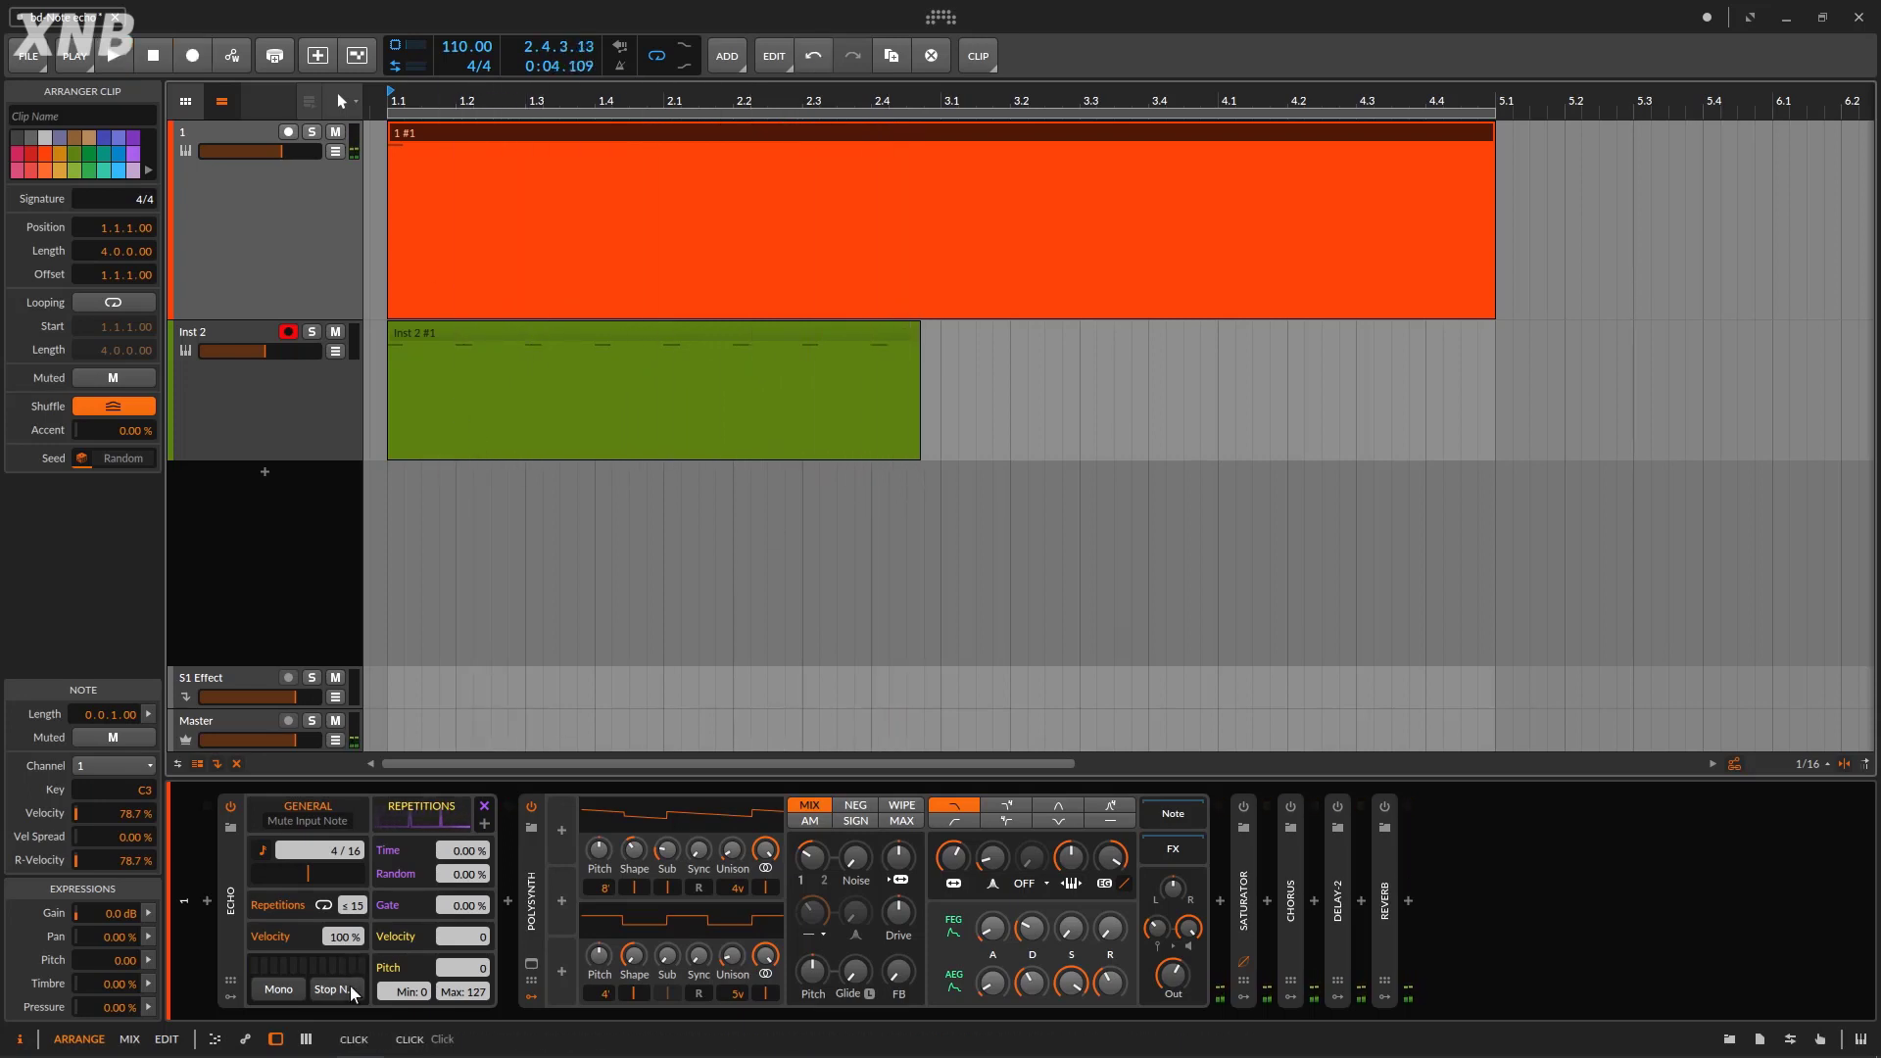
# Set the Echo's timing slider to its minimum and re-record the echoes on Inst 2 in place of the existing clip.
pyautogui.moveTo(307, 872); pyautogui.dragTo(303, 877)
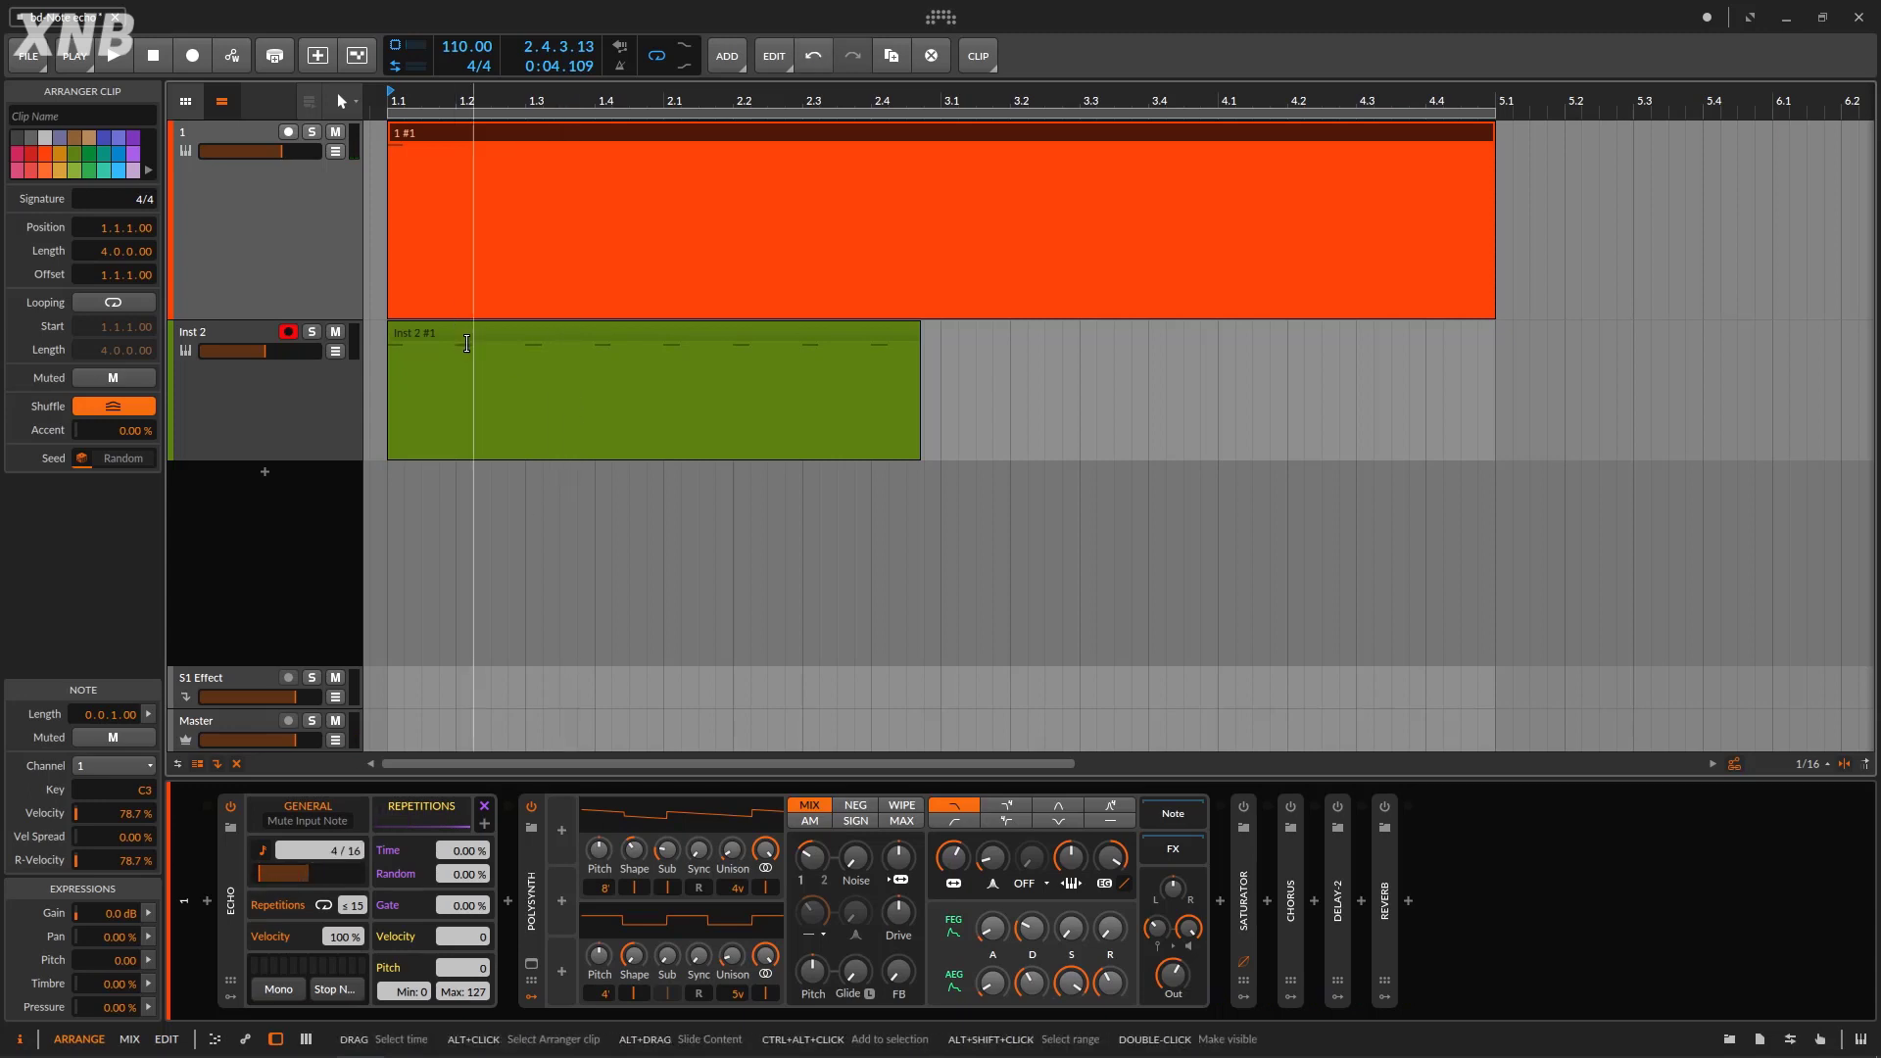
pyautogui.click(696, 329)
pyautogui.press('Delete')
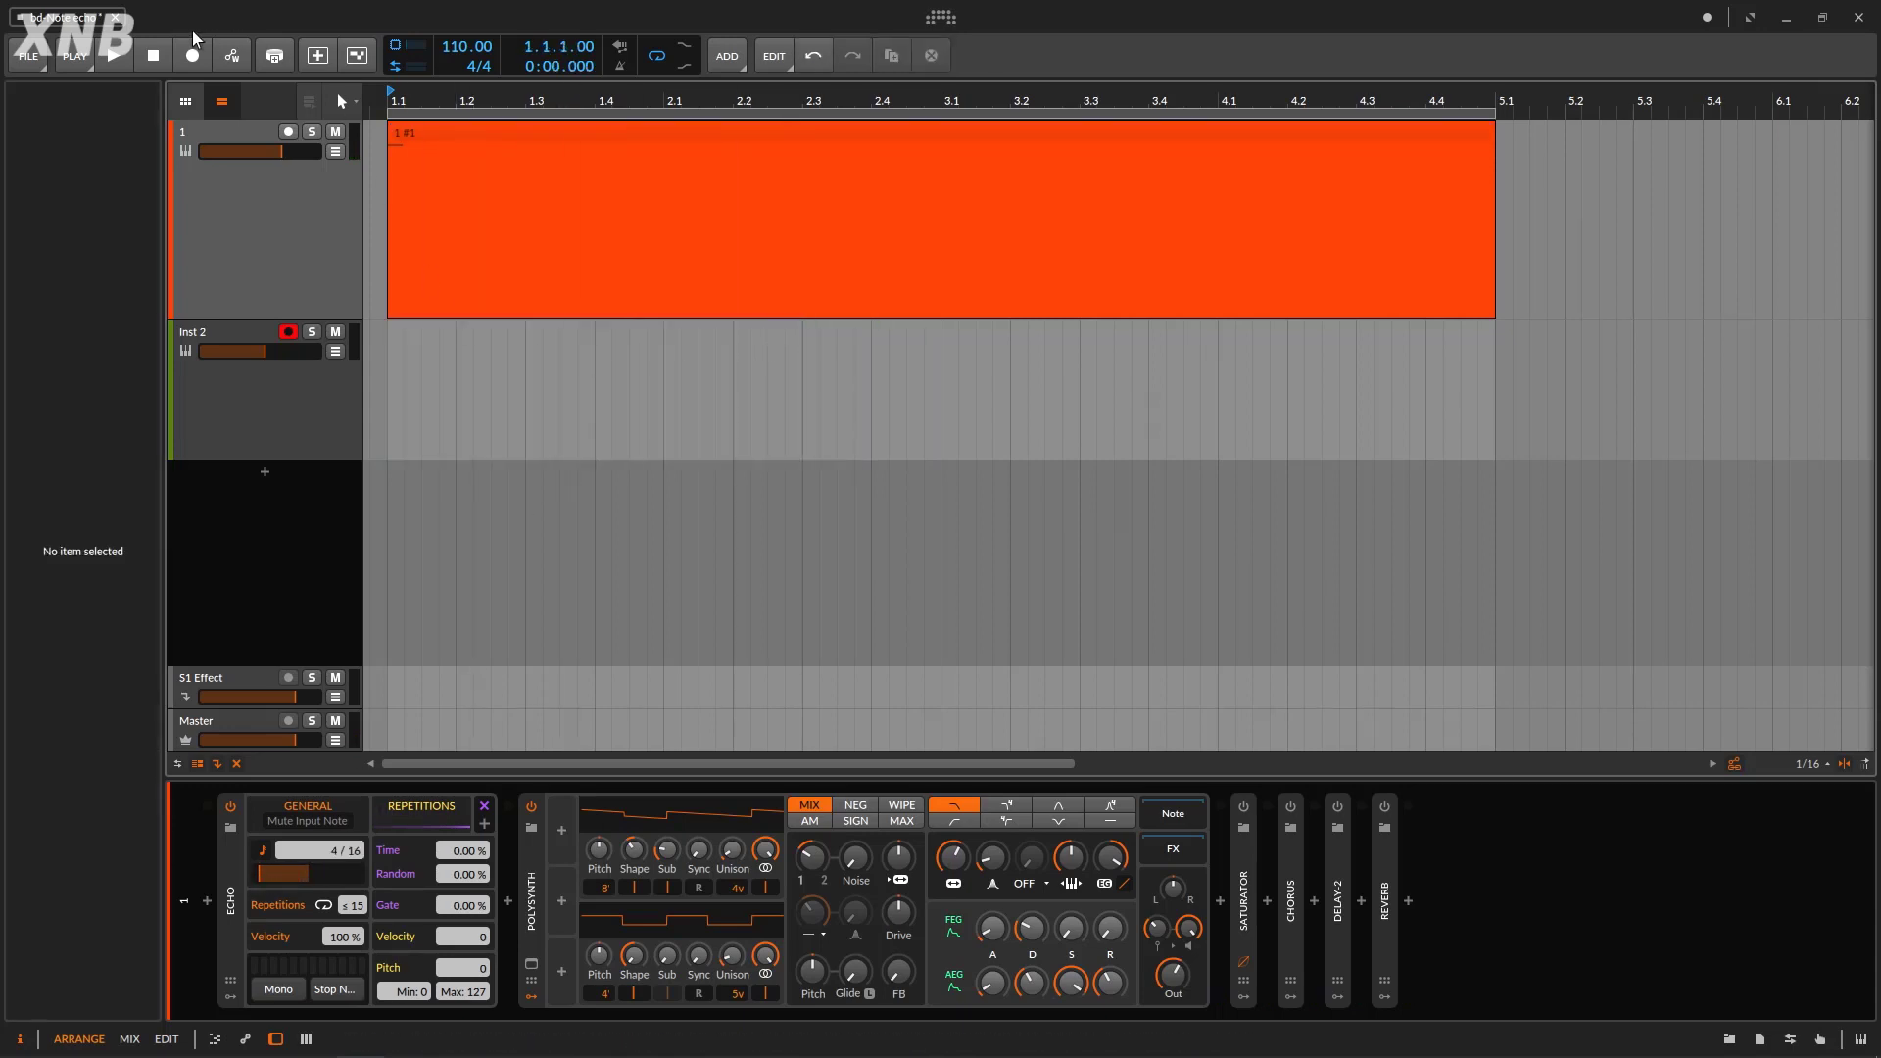
pyautogui.click(193, 55)
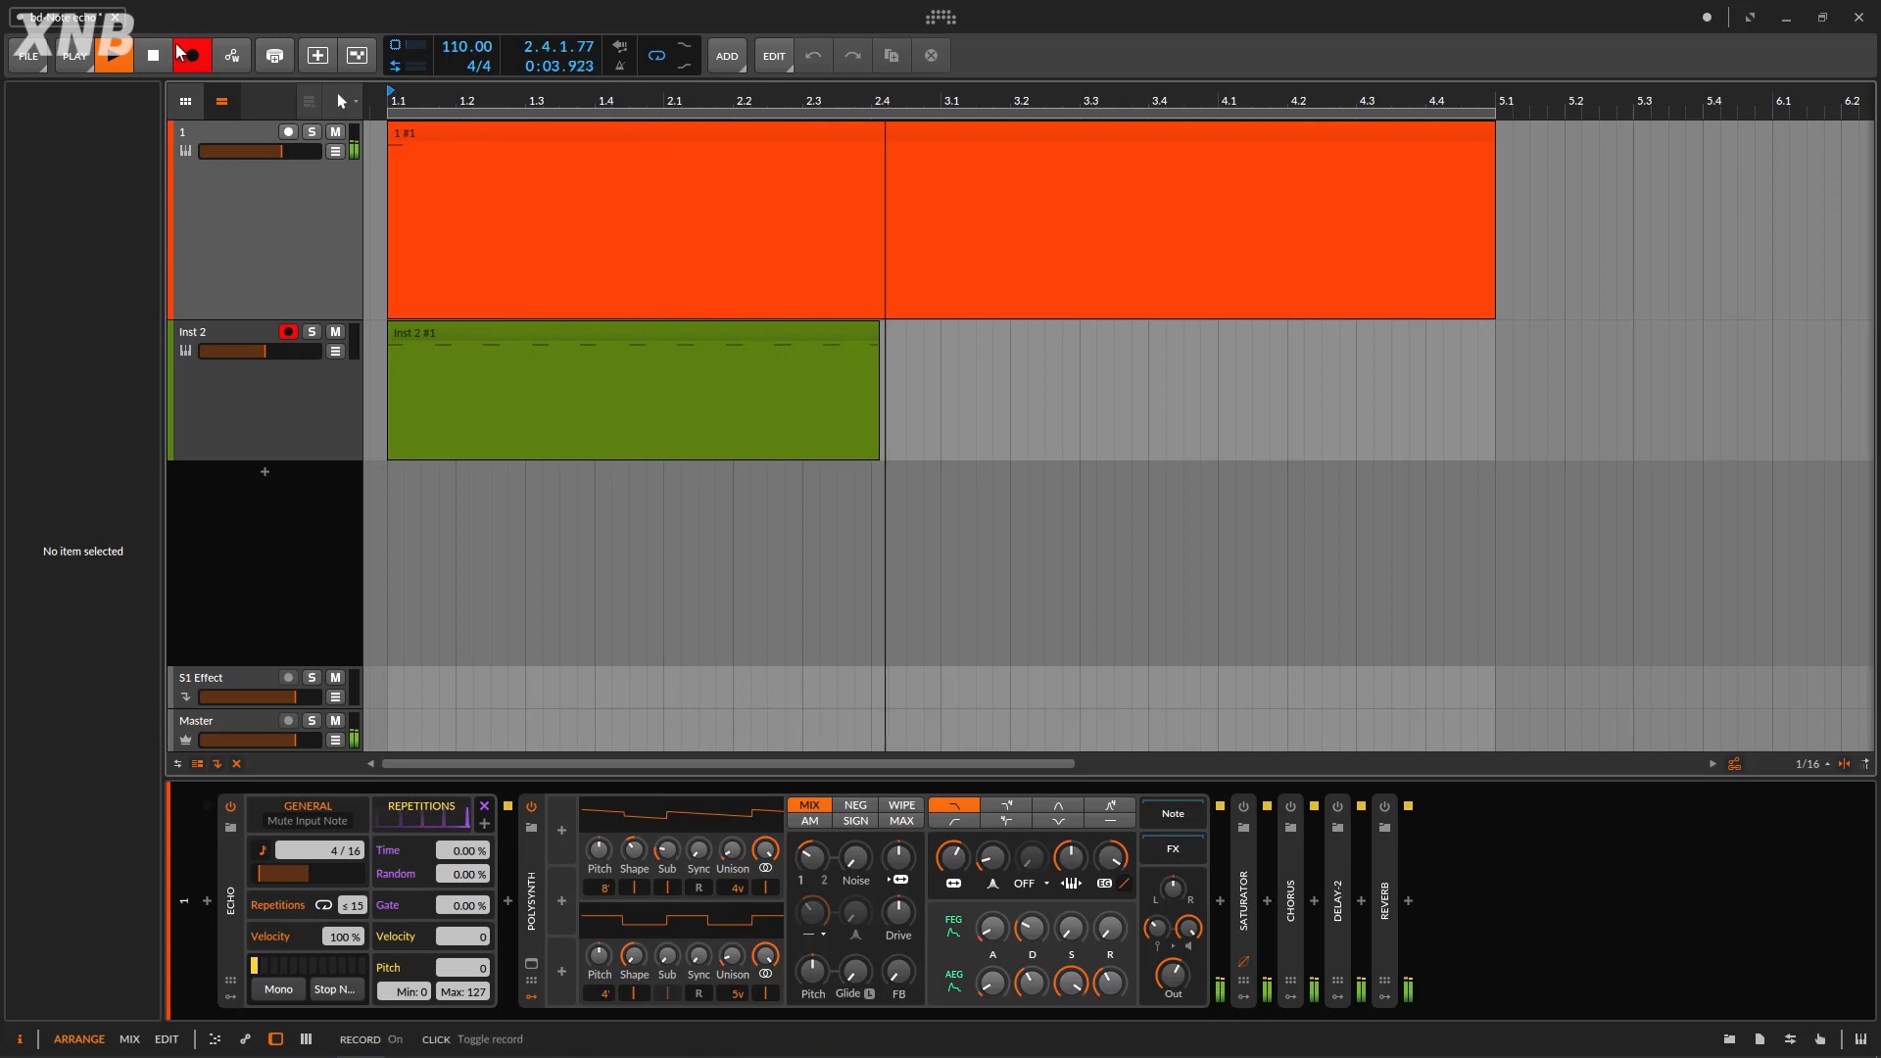
pyautogui.press('space')
# Set the Echo's timing slider to its maximum and record a fresh Inst 2 clip replacing the previous take.
pyautogui.click(578, 342)
pyautogui.click(574, 336)
pyautogui.press('Delete')
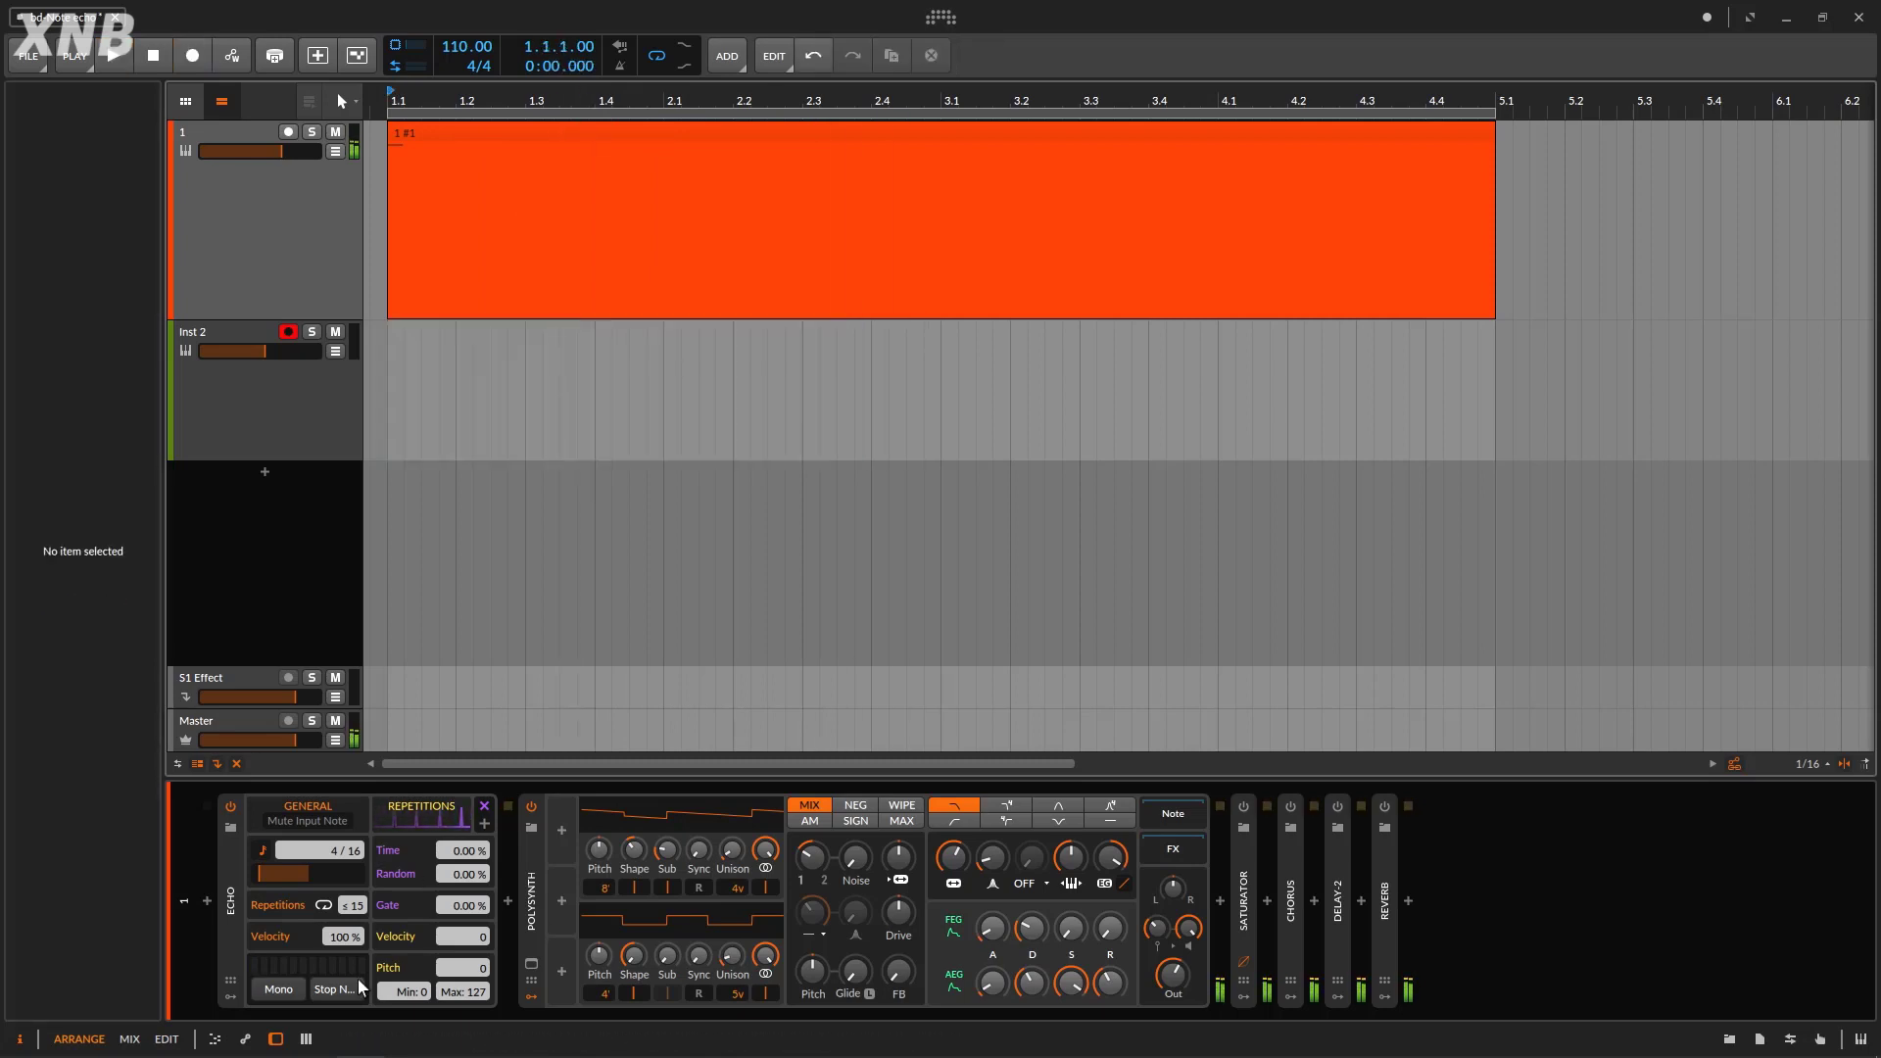
pyautogui.click(418, 856)
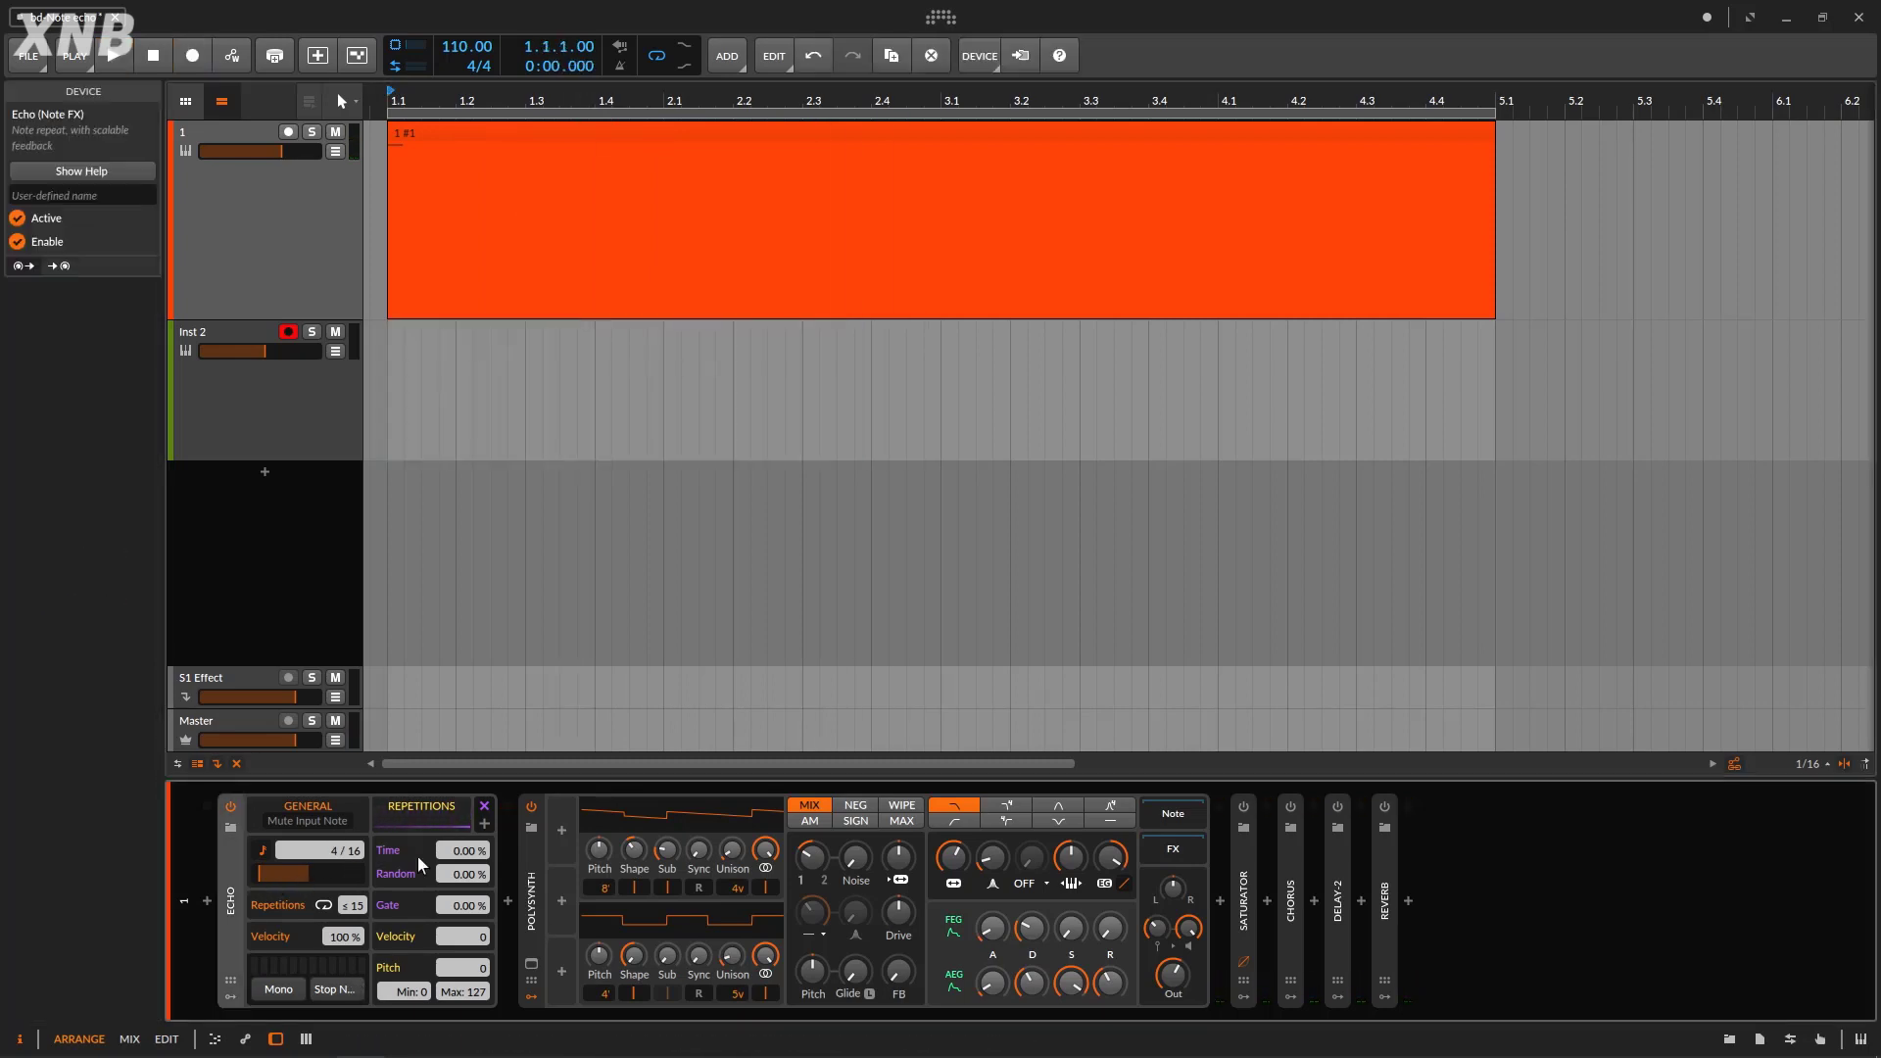
pyautogui.moveTo(310, 874); pyautogui.dragTo(354, 874)
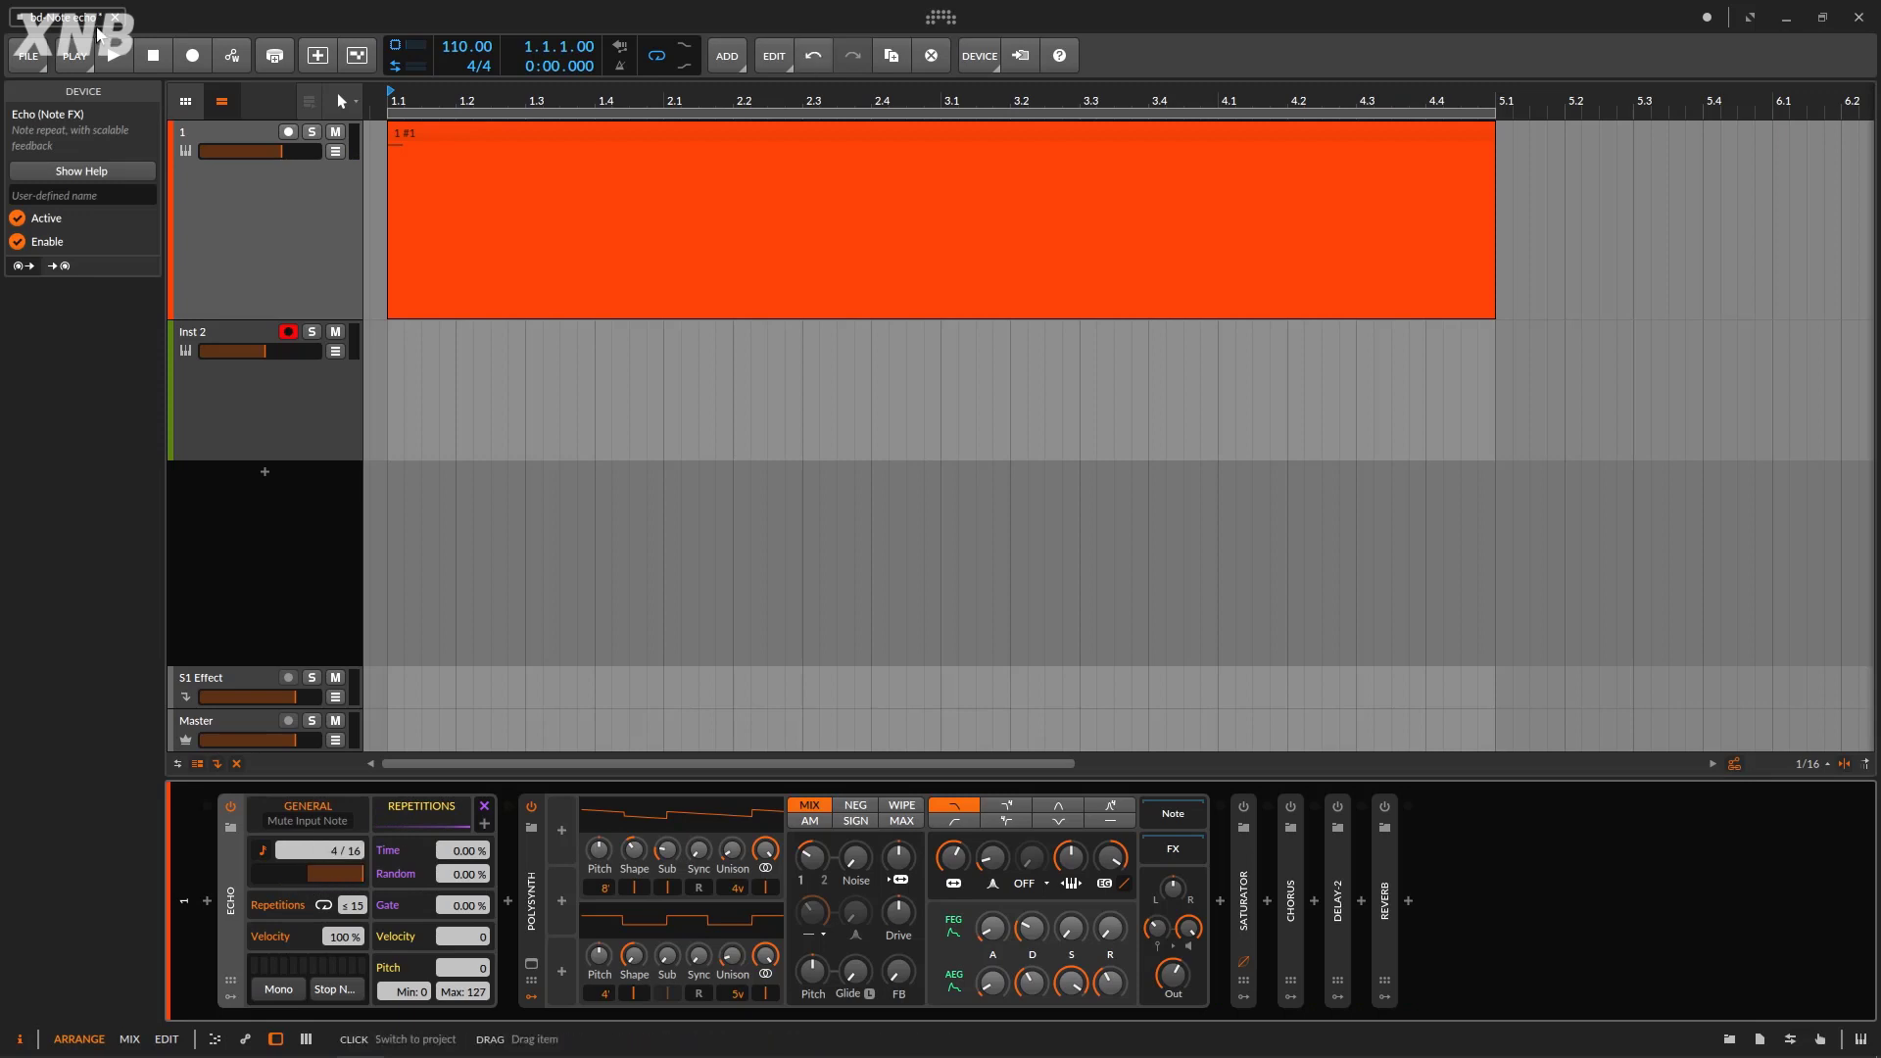
pyautogui.click(121, 62)
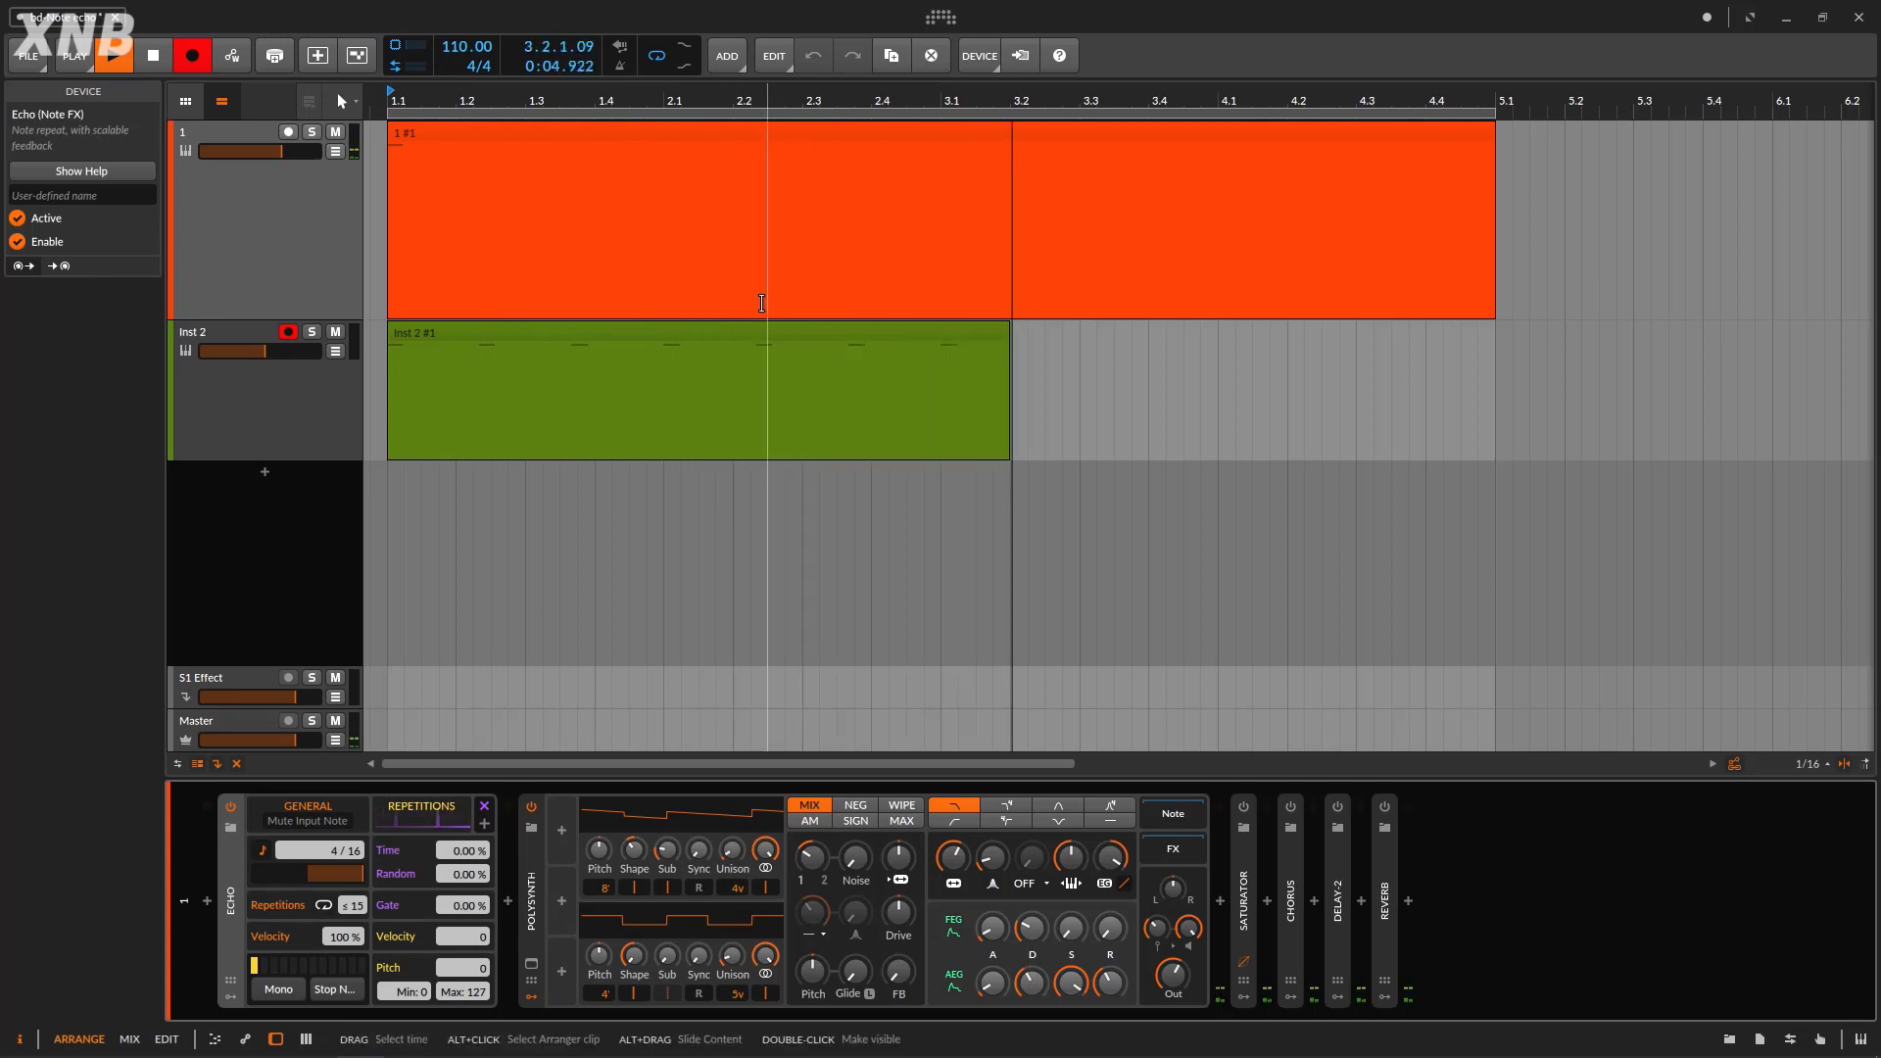
pyautogui.press('space')
# Open the recorded Inst 2 clip and examine the spacing of its C3 echo notes.
pyautogui.doubleClick(704, 331)
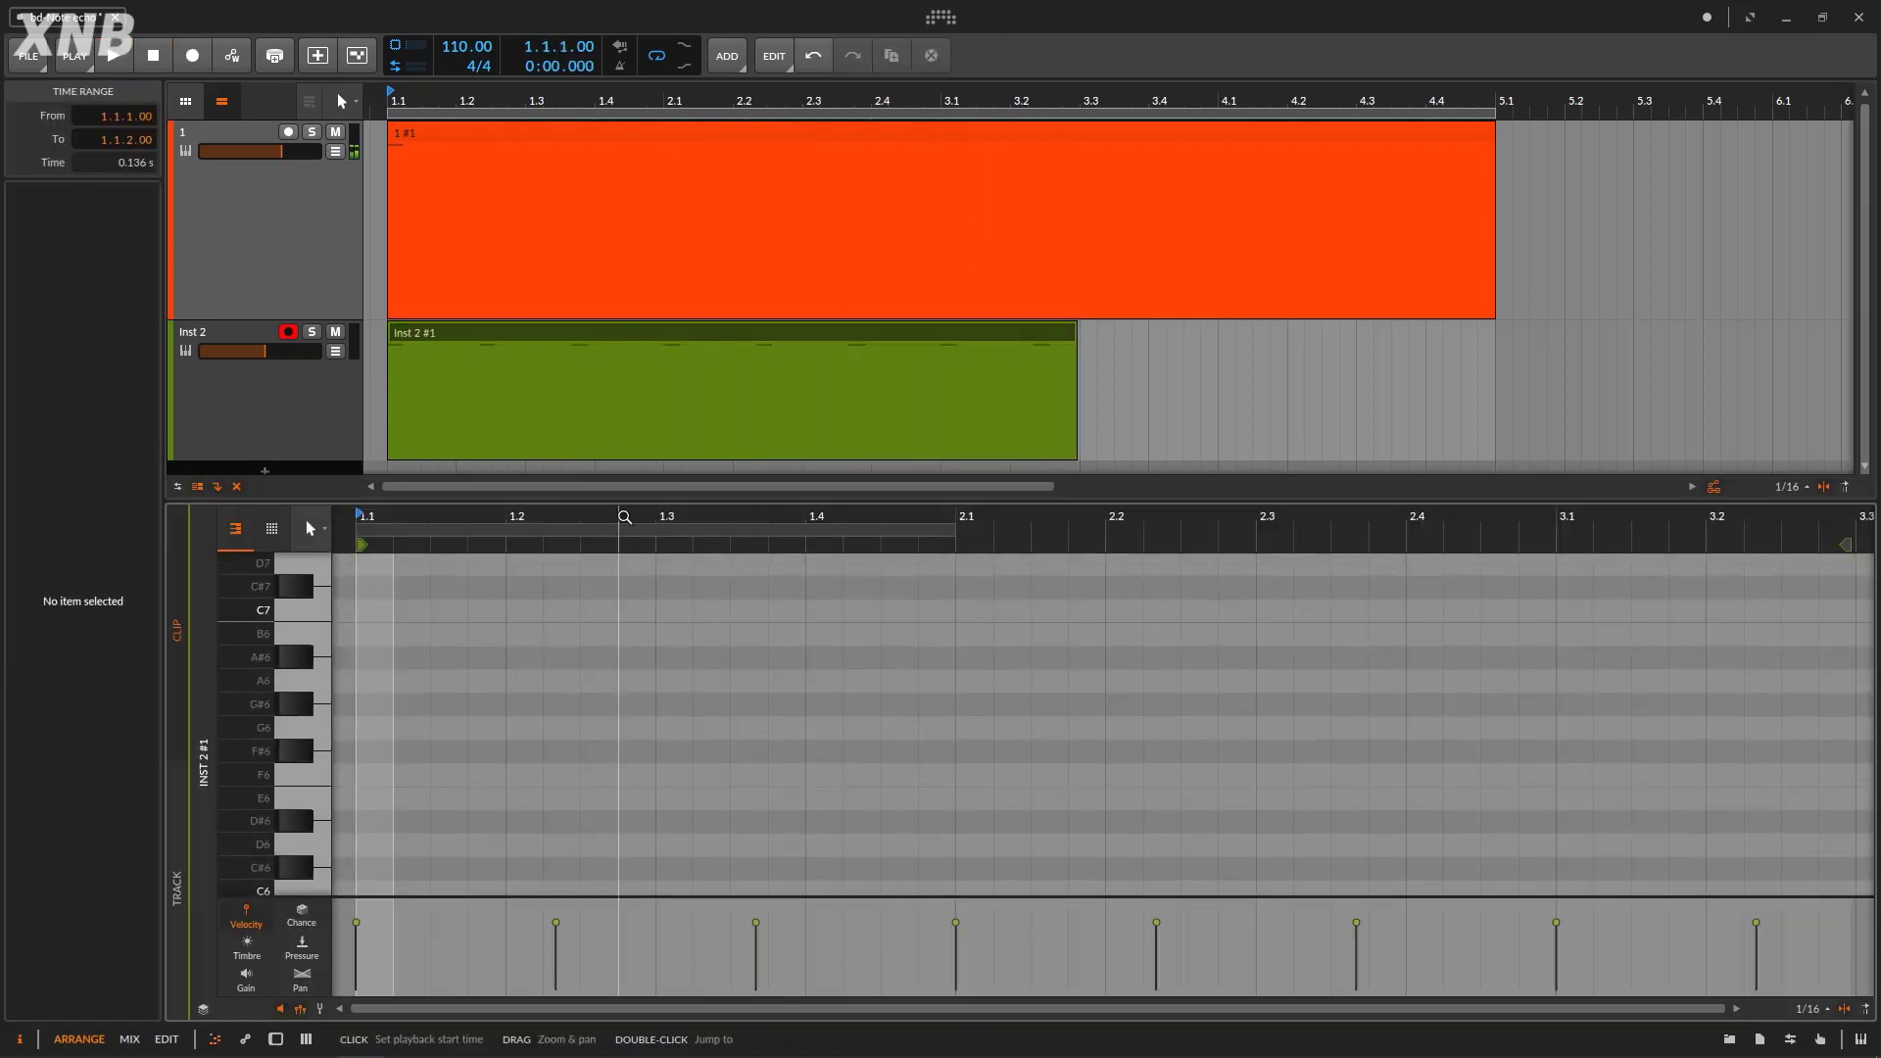
pyautogui.moveTo(623, 518); pyautogui.dragTo(670, 587)
pyautogui.scroll(-1, 755, 689)
pyautogui.scroll(-10, 754, 689)
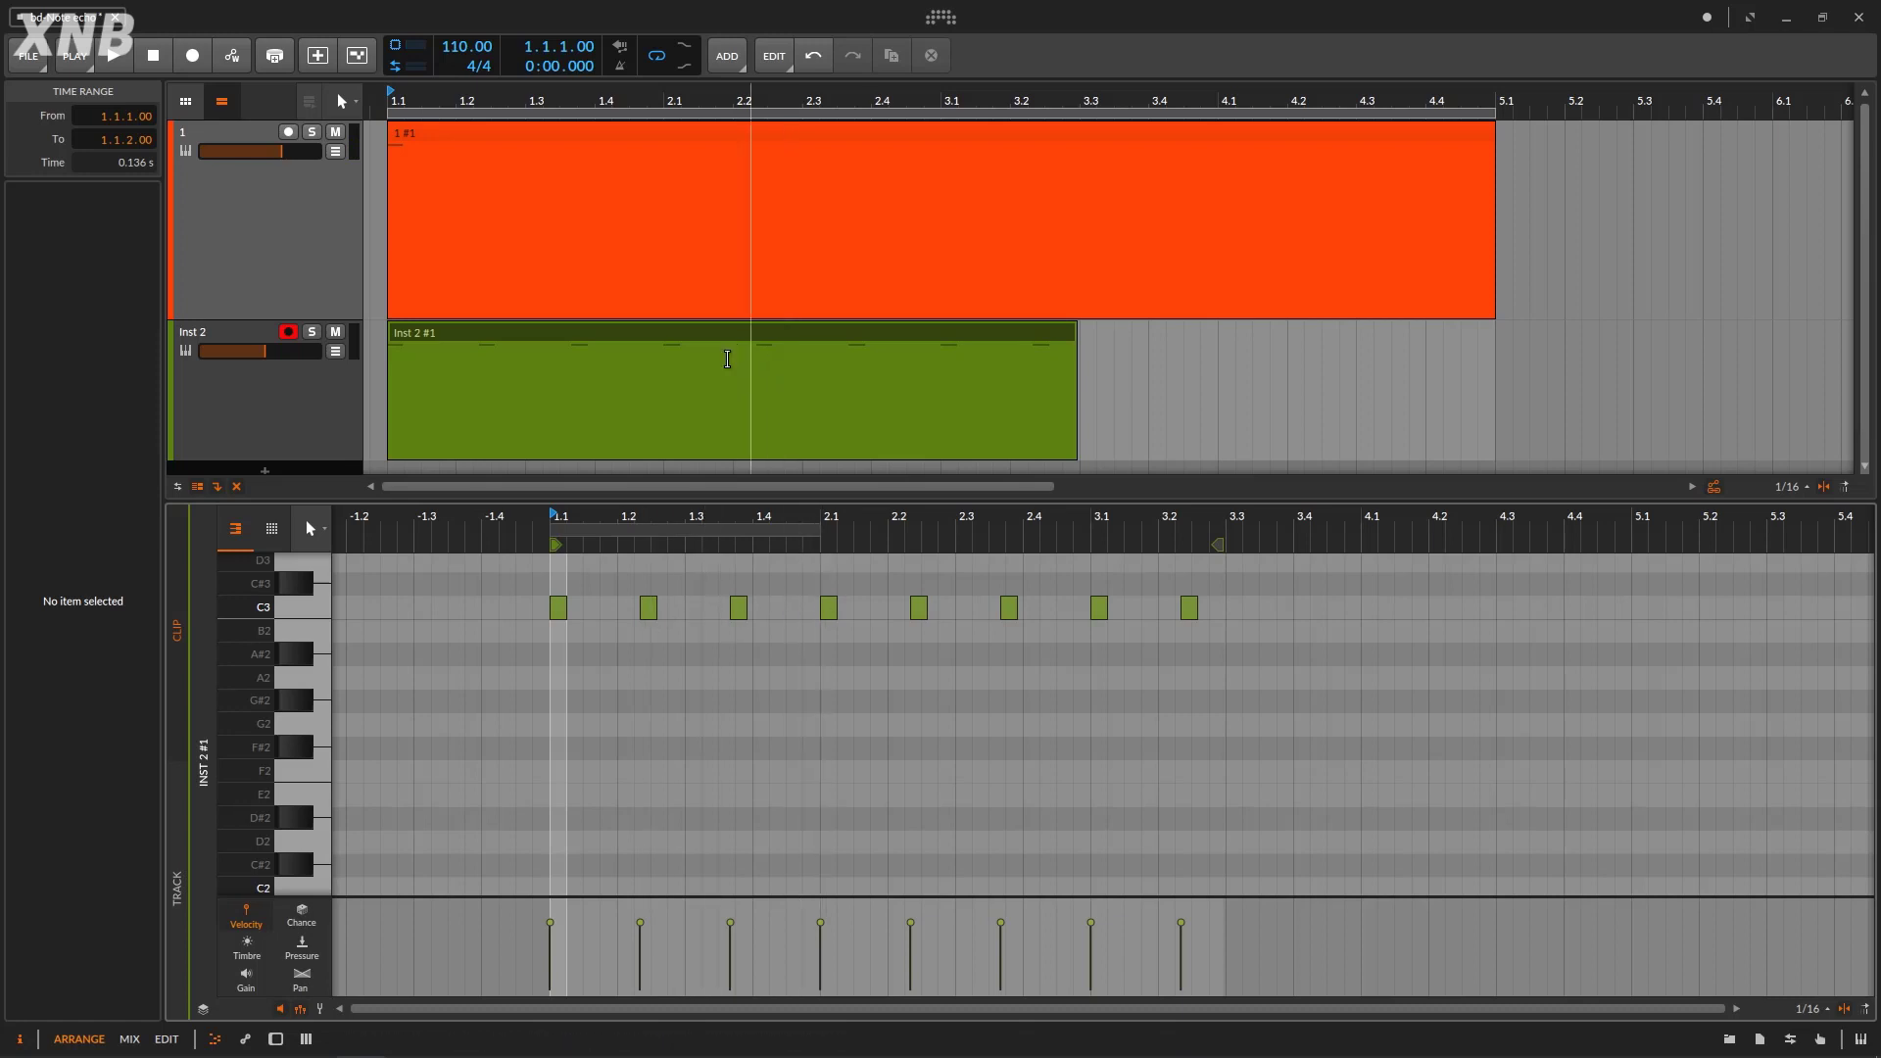
# Delete the recorded Inst 2 clip and show track 1's devices again.
pyautogui.click(696, 329)
pyautogui.press('Delete')
pyautogui.doubleClick(320, 268)
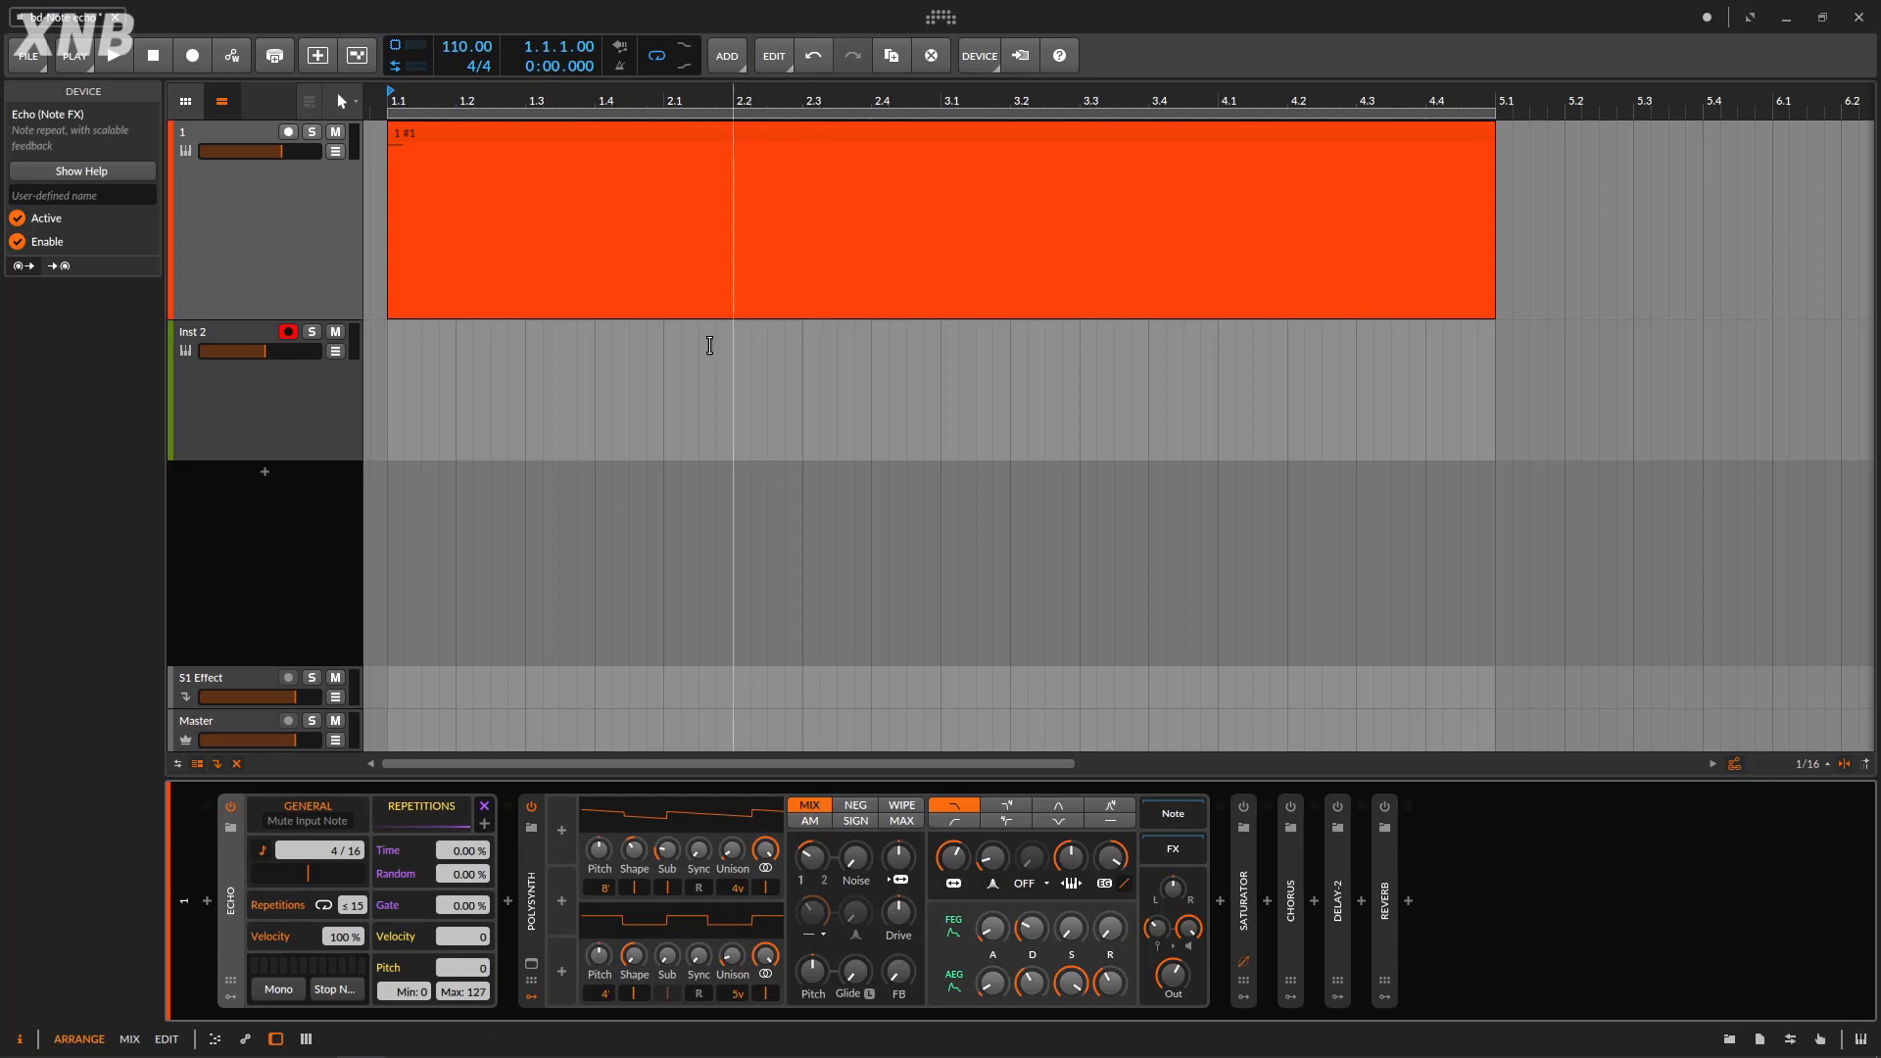
# Switch the Echo to unlimited repetitions and play the single-note clip from bar 1.
pyautogui.moveTo(355, 908)
pyautogui.mouseDown()
pyautogui.moveTo(355, 955)
pyautogui.moveTo(354, 880)
pyautogui.mouseUp()
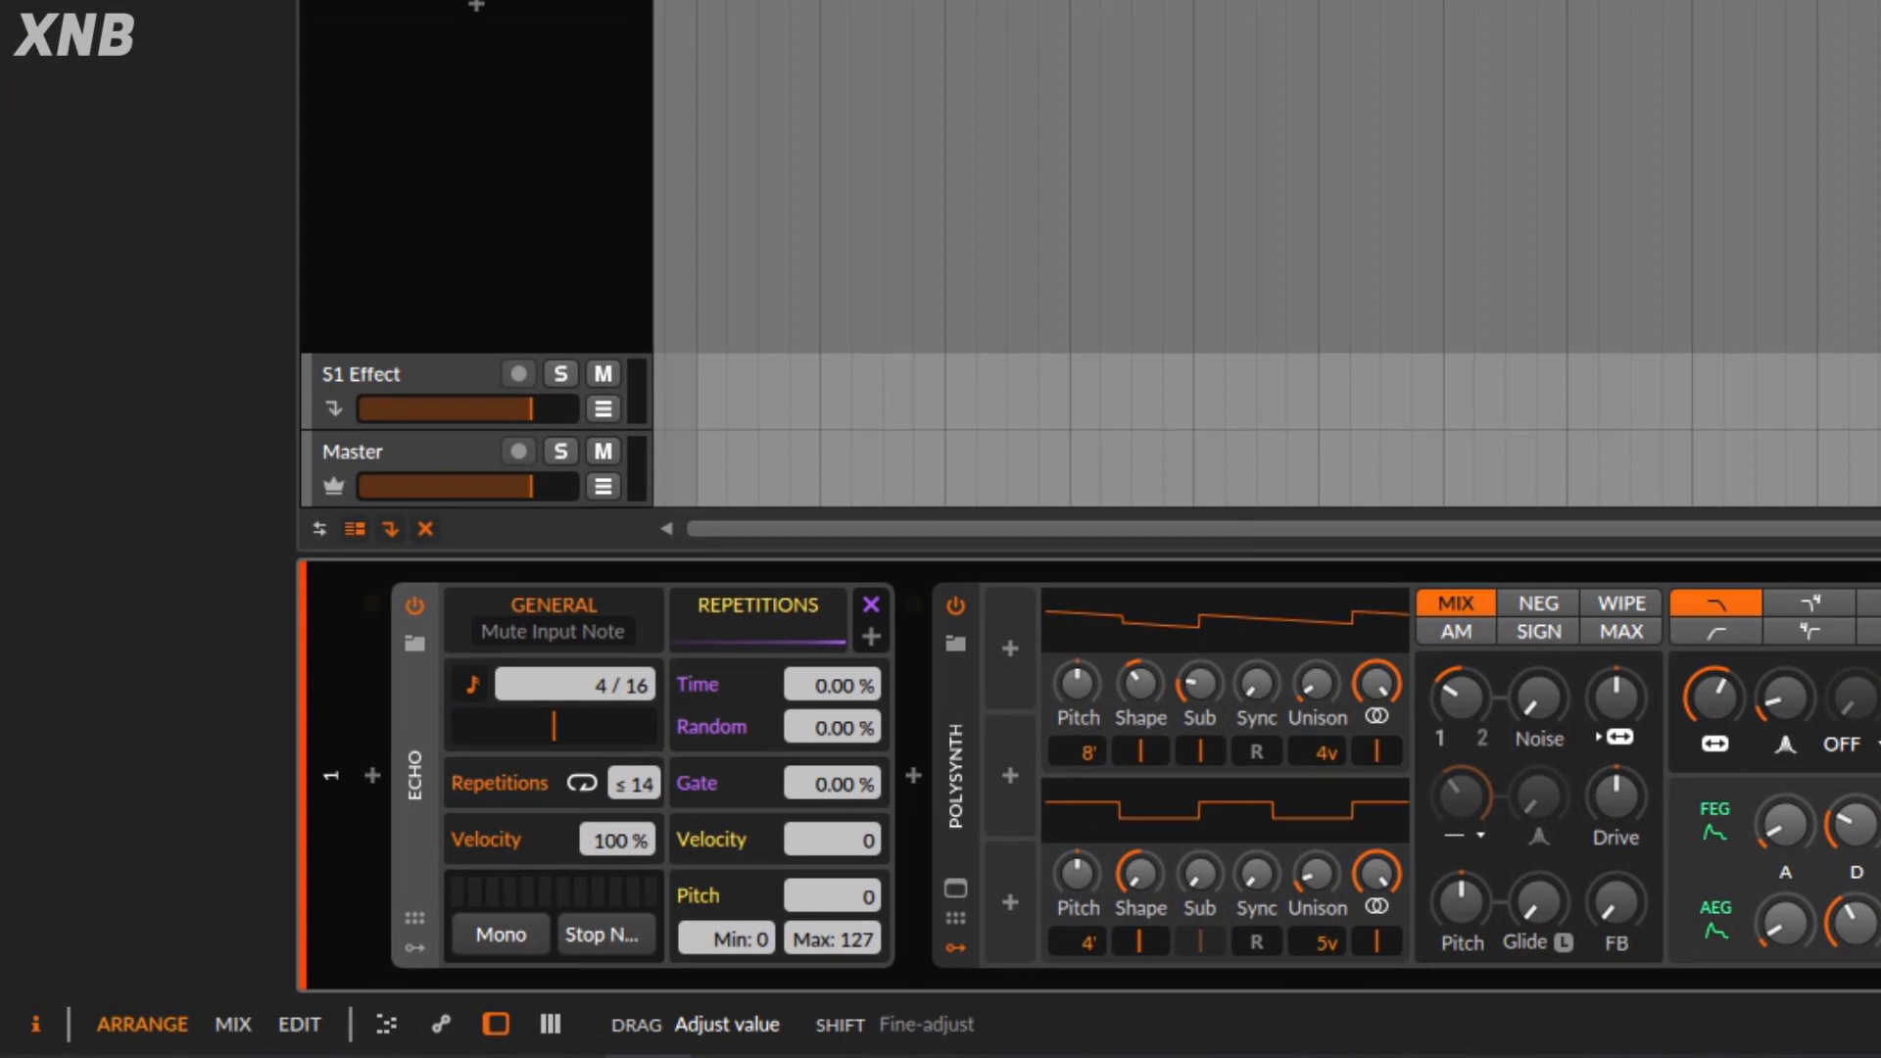
pyautogui.click(583, 783)
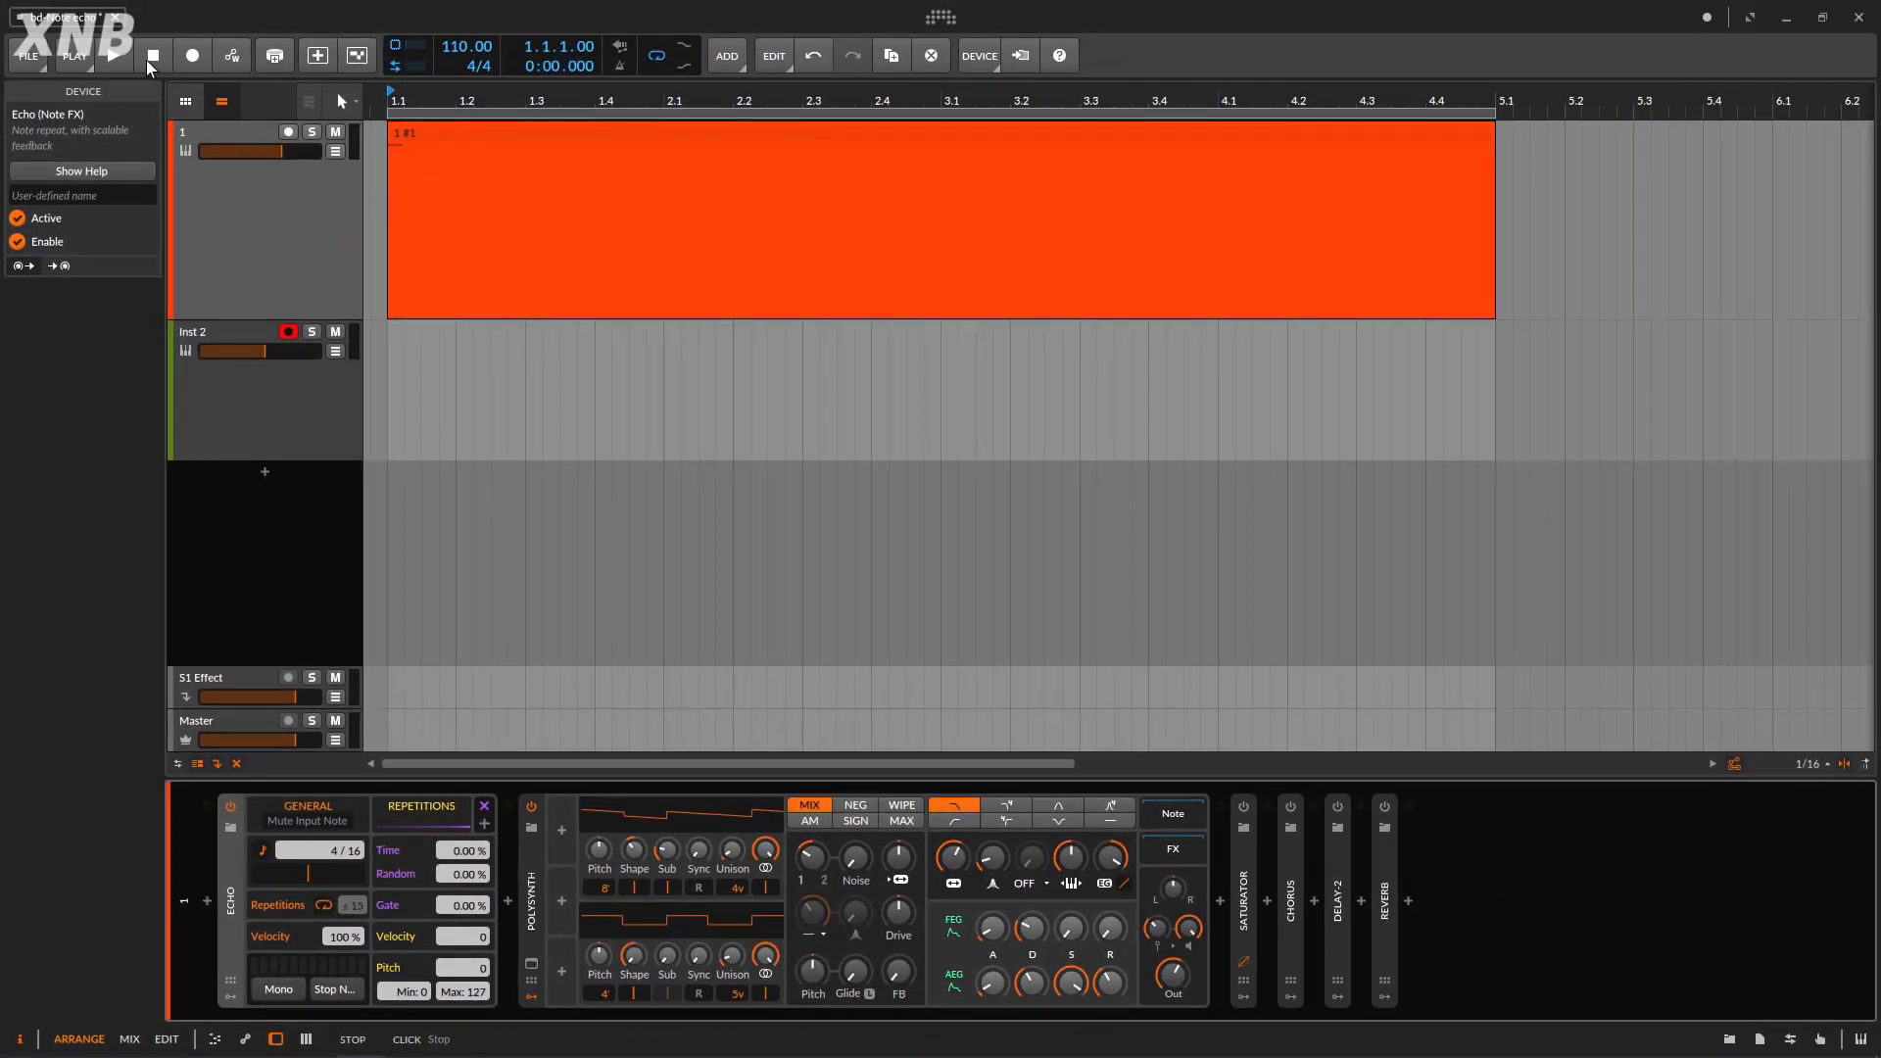
pyautogui.click(115, 59)
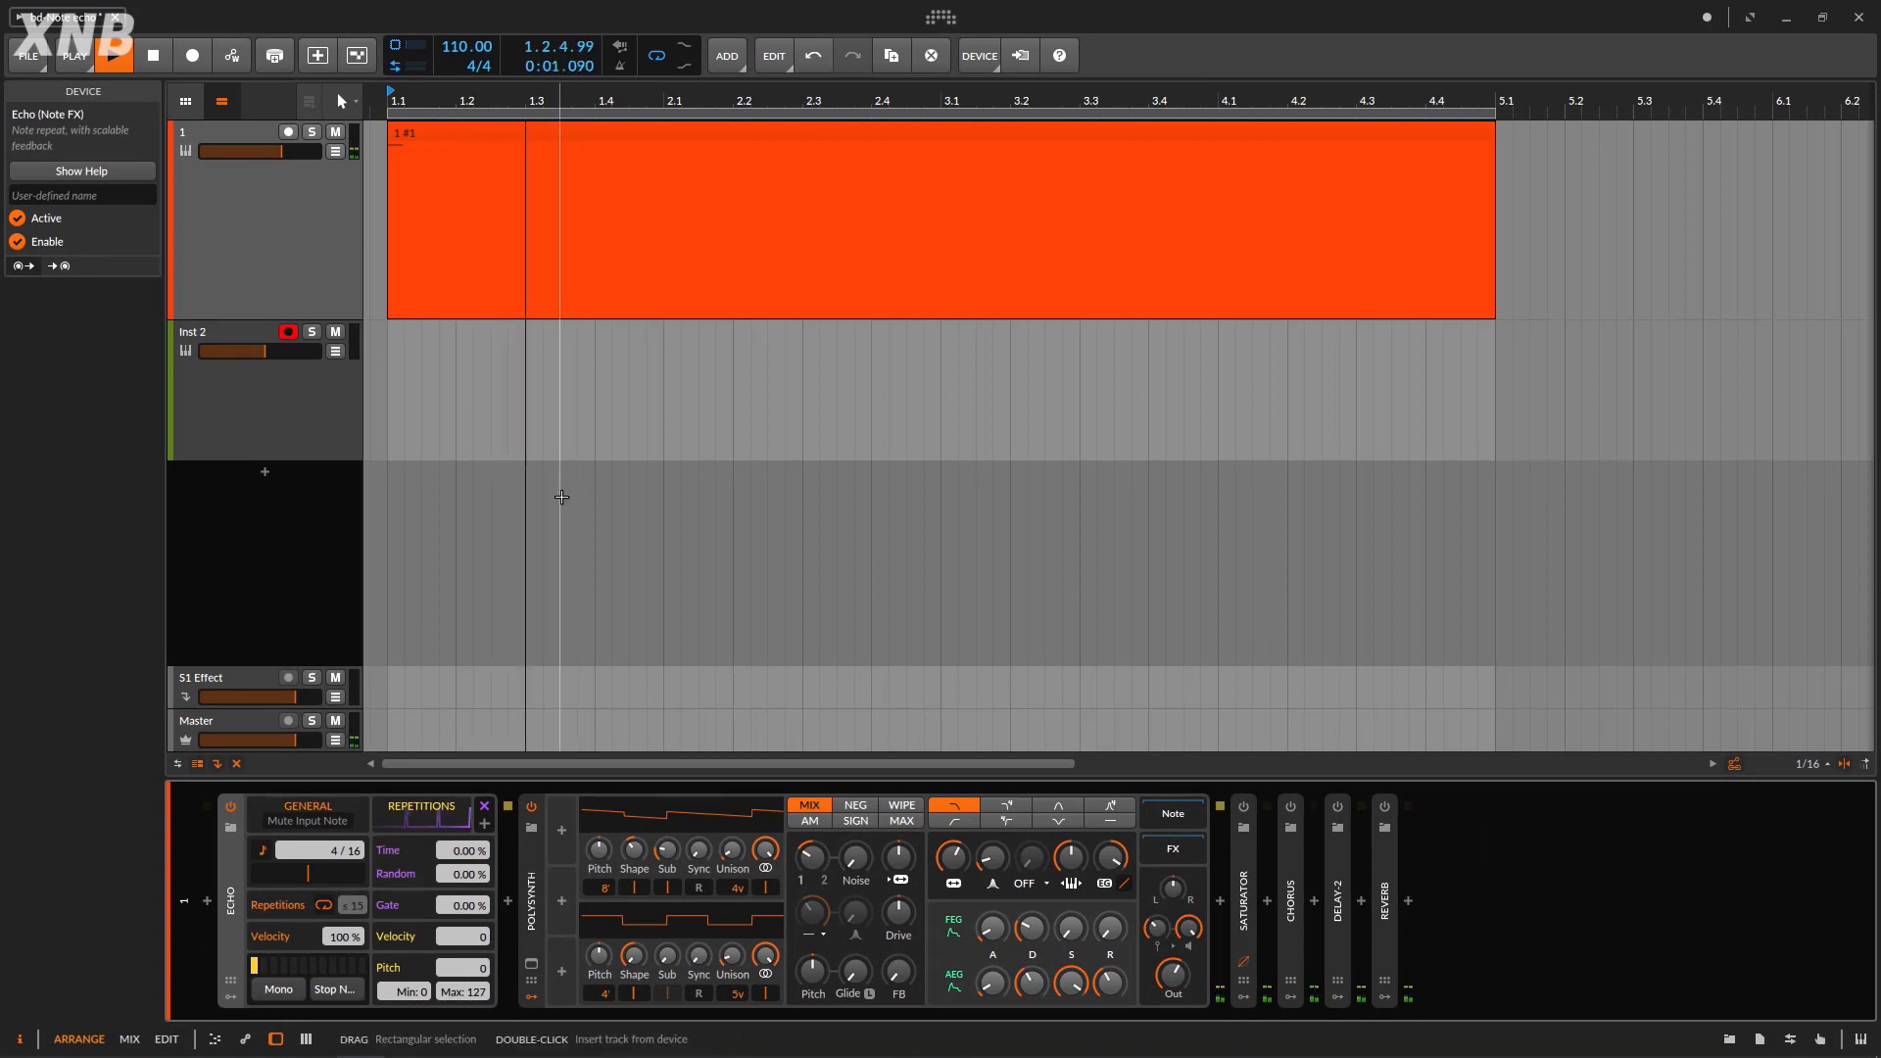
pyautogui.moveTo(544, 100); pyautogui.dragTo(484, 78)
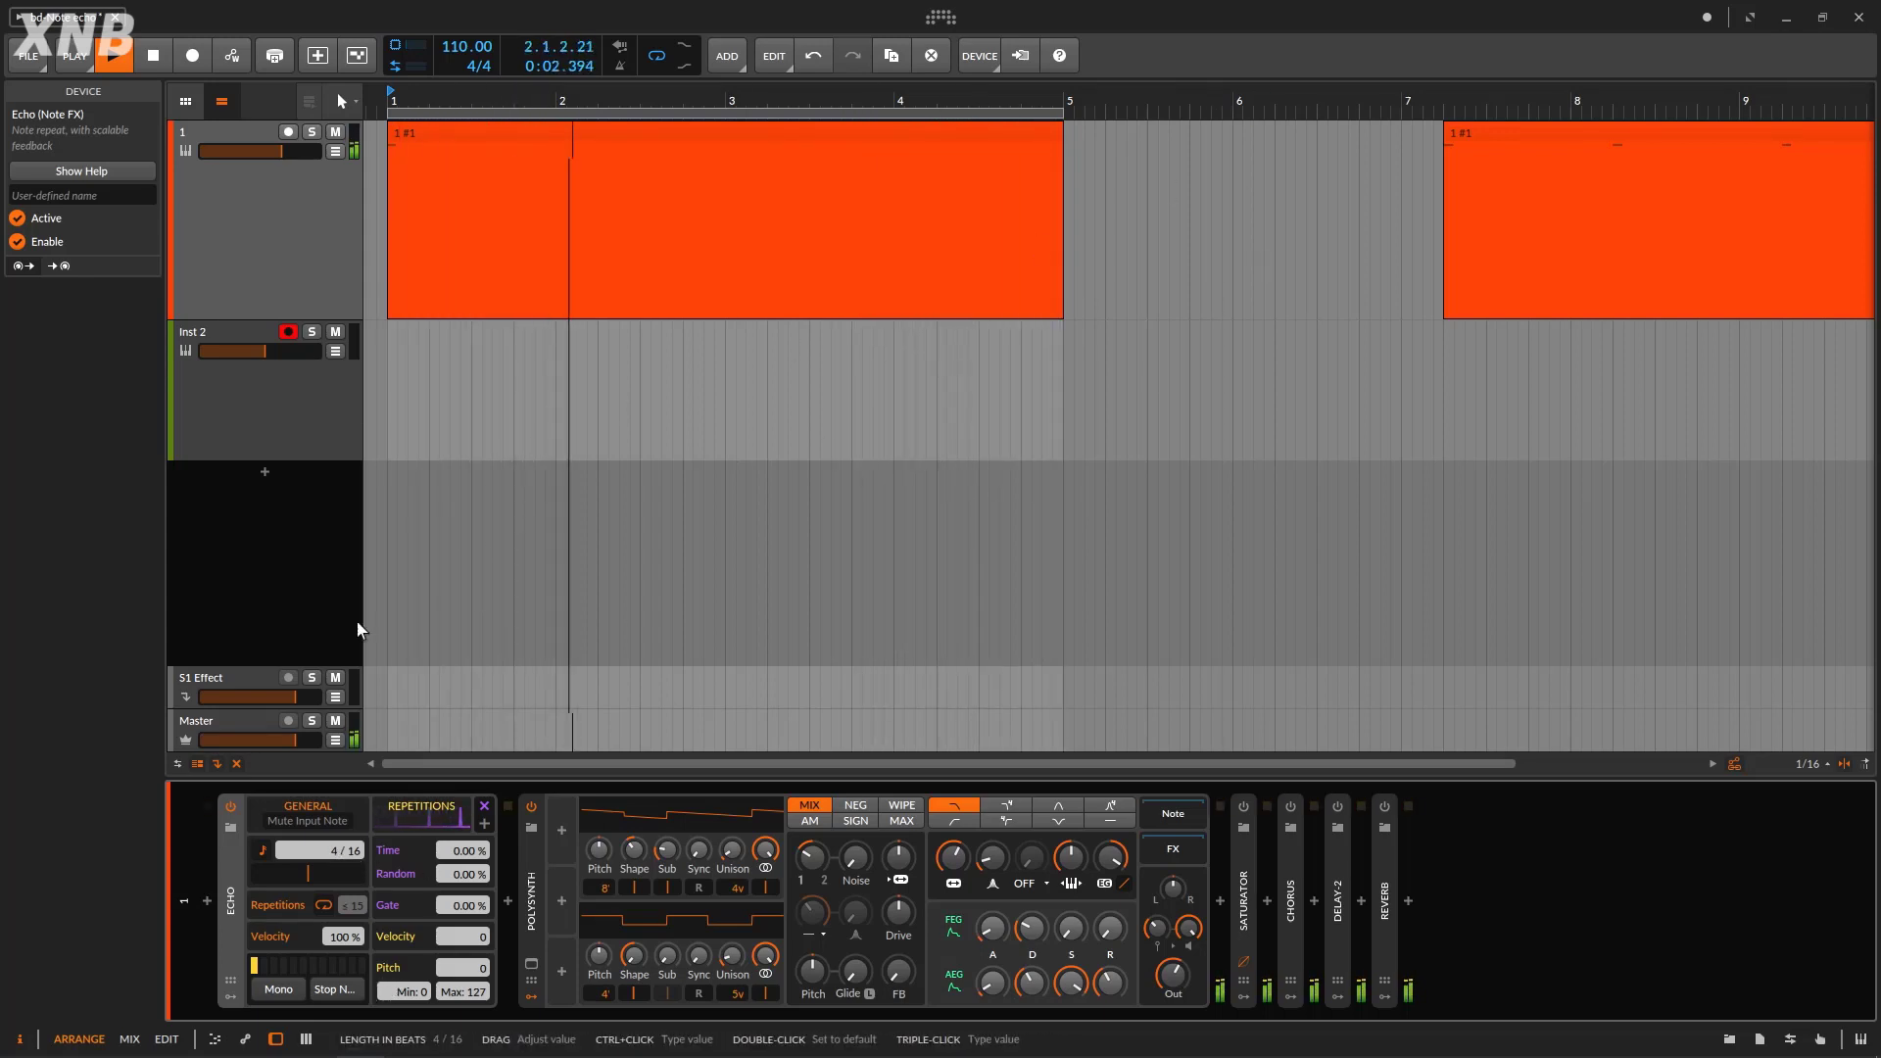
pyautogui.press('space')
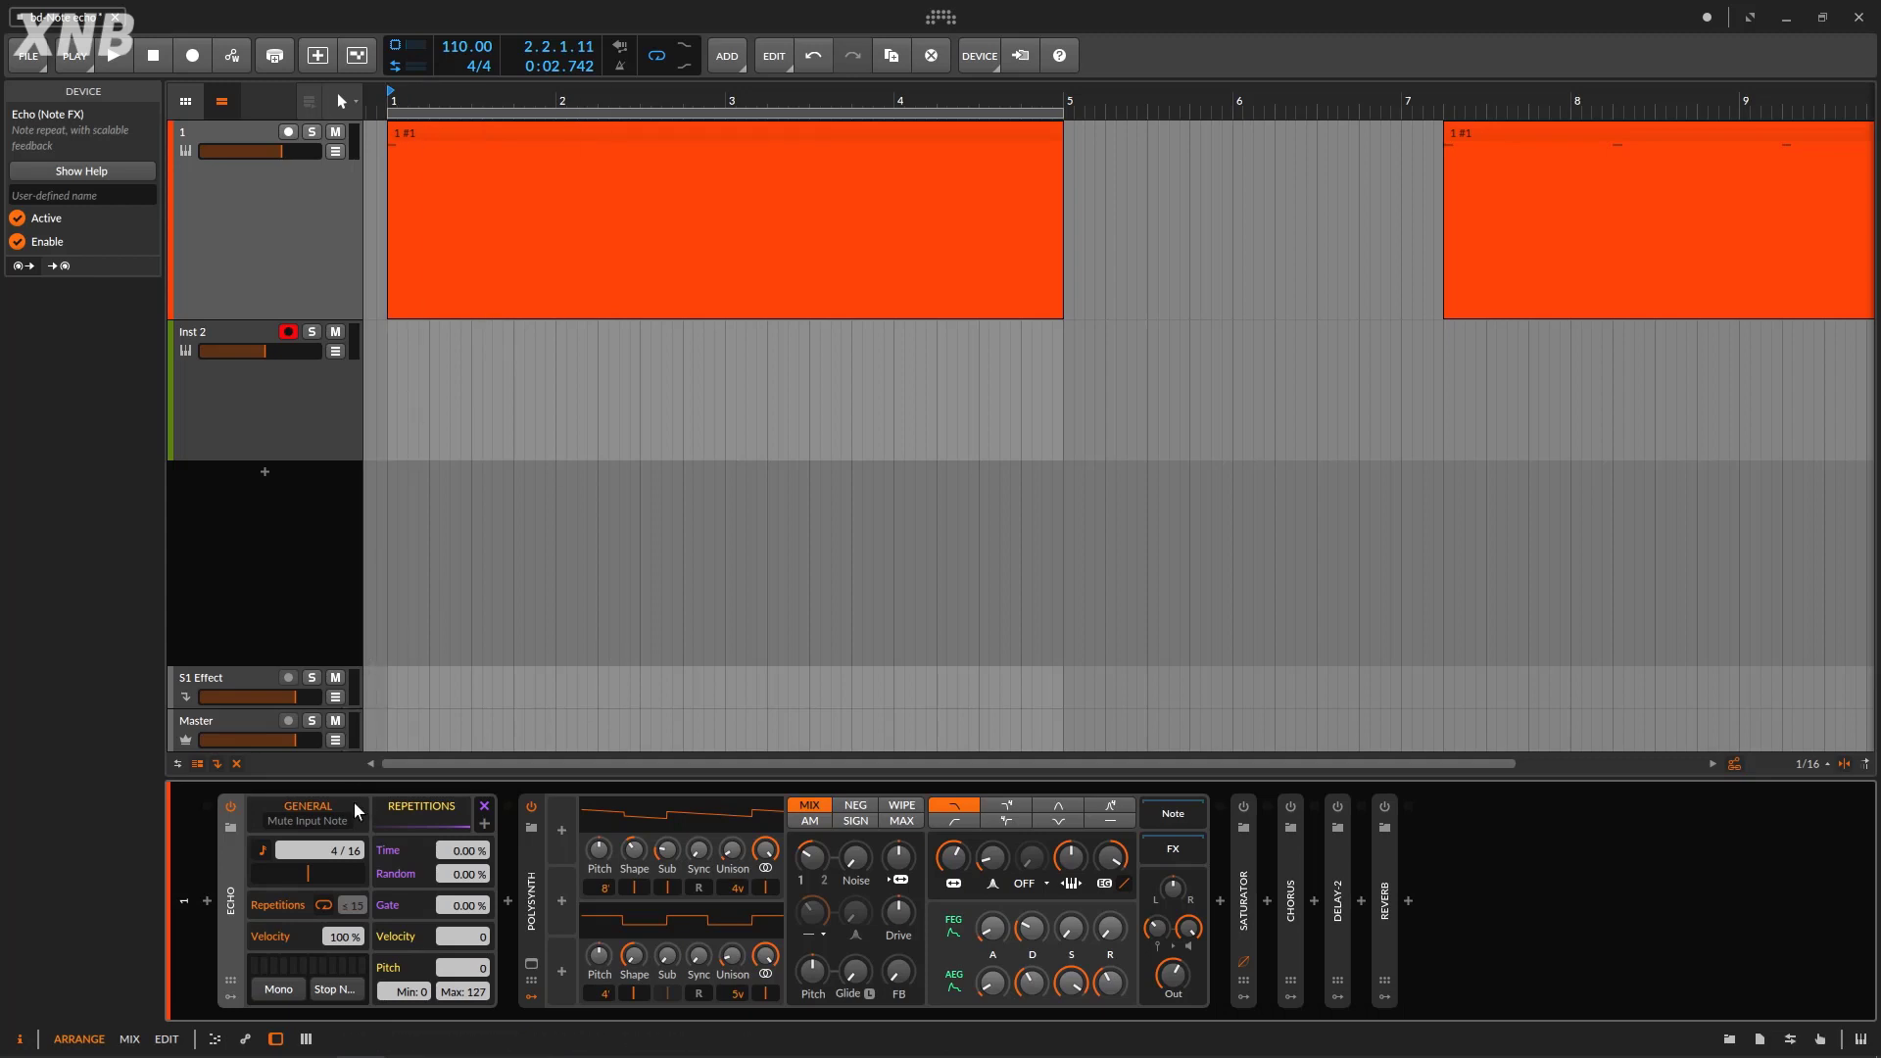
# Move the single-note clip to bar 12 and the four-note clip to bar 1.
pyautogui.moveTo(767, 91); pyautogui.dragTo(606, 91)
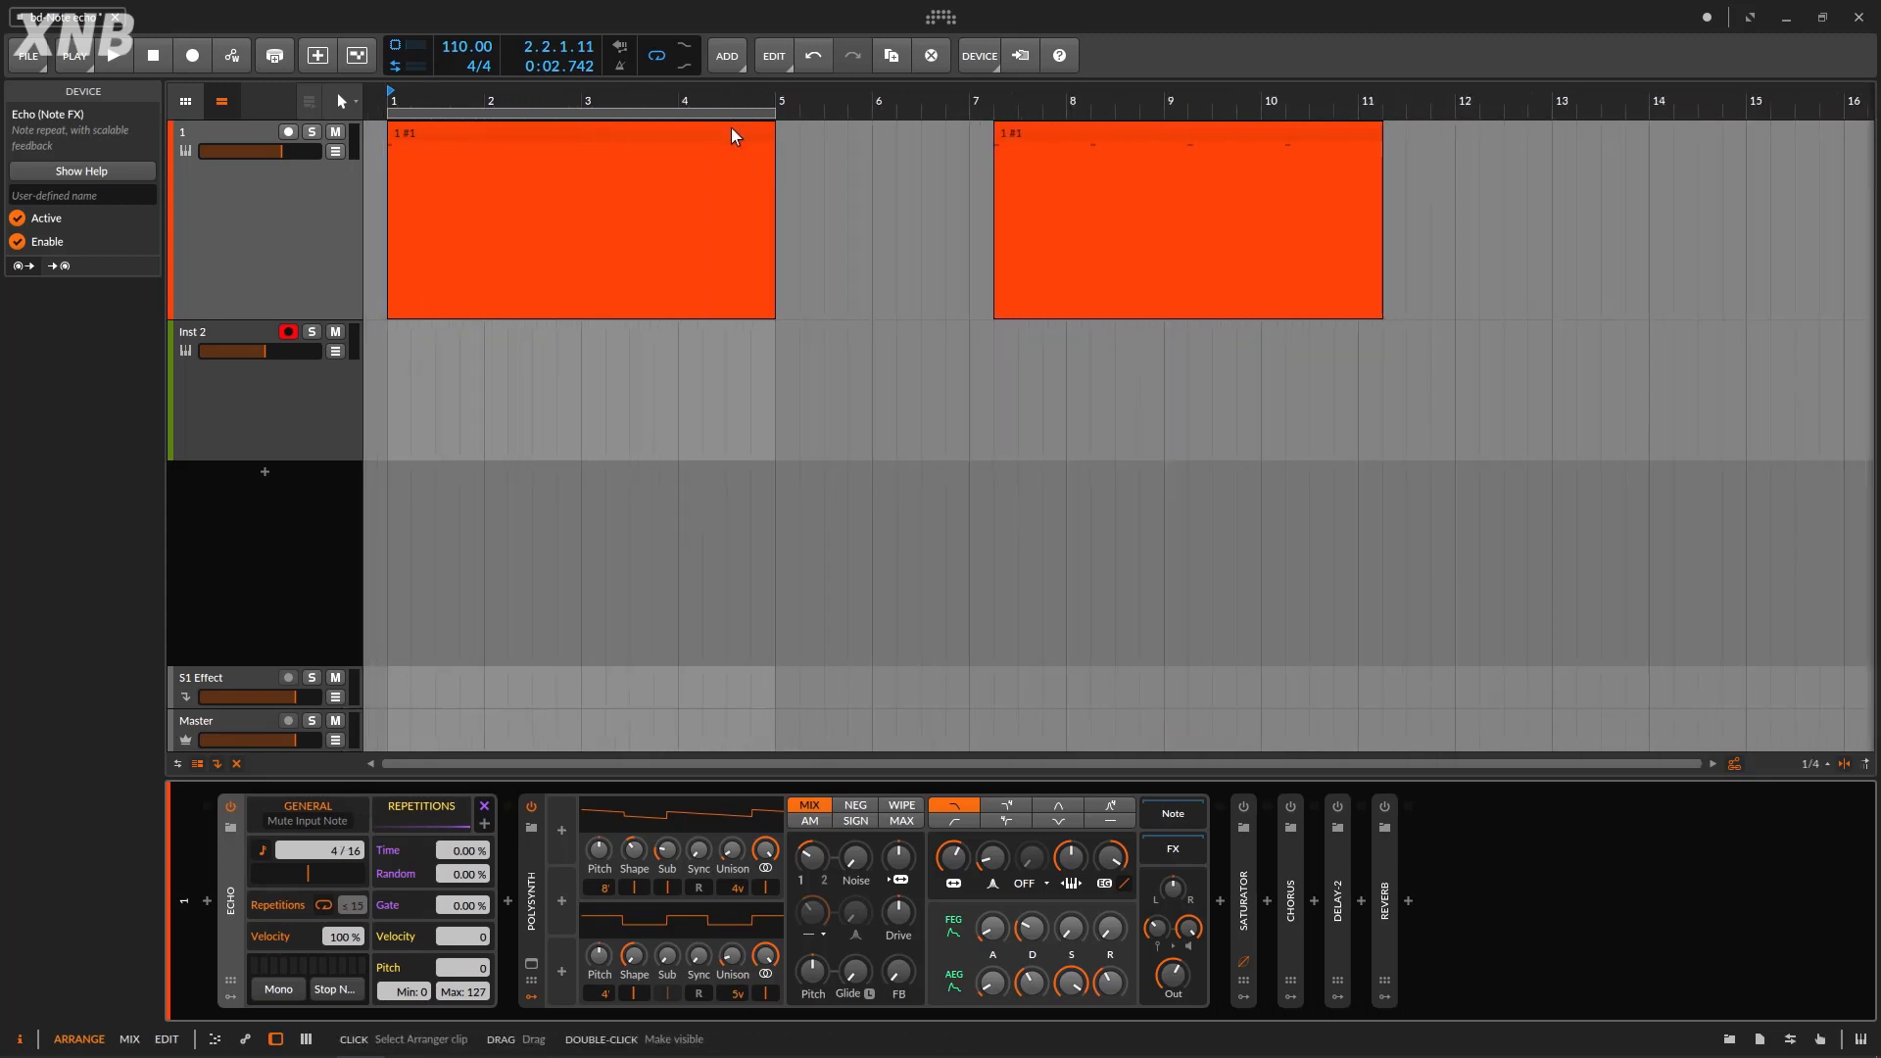
pyautogui.moveTo(729, 129); pyautogui.dragTo(1793, 133)
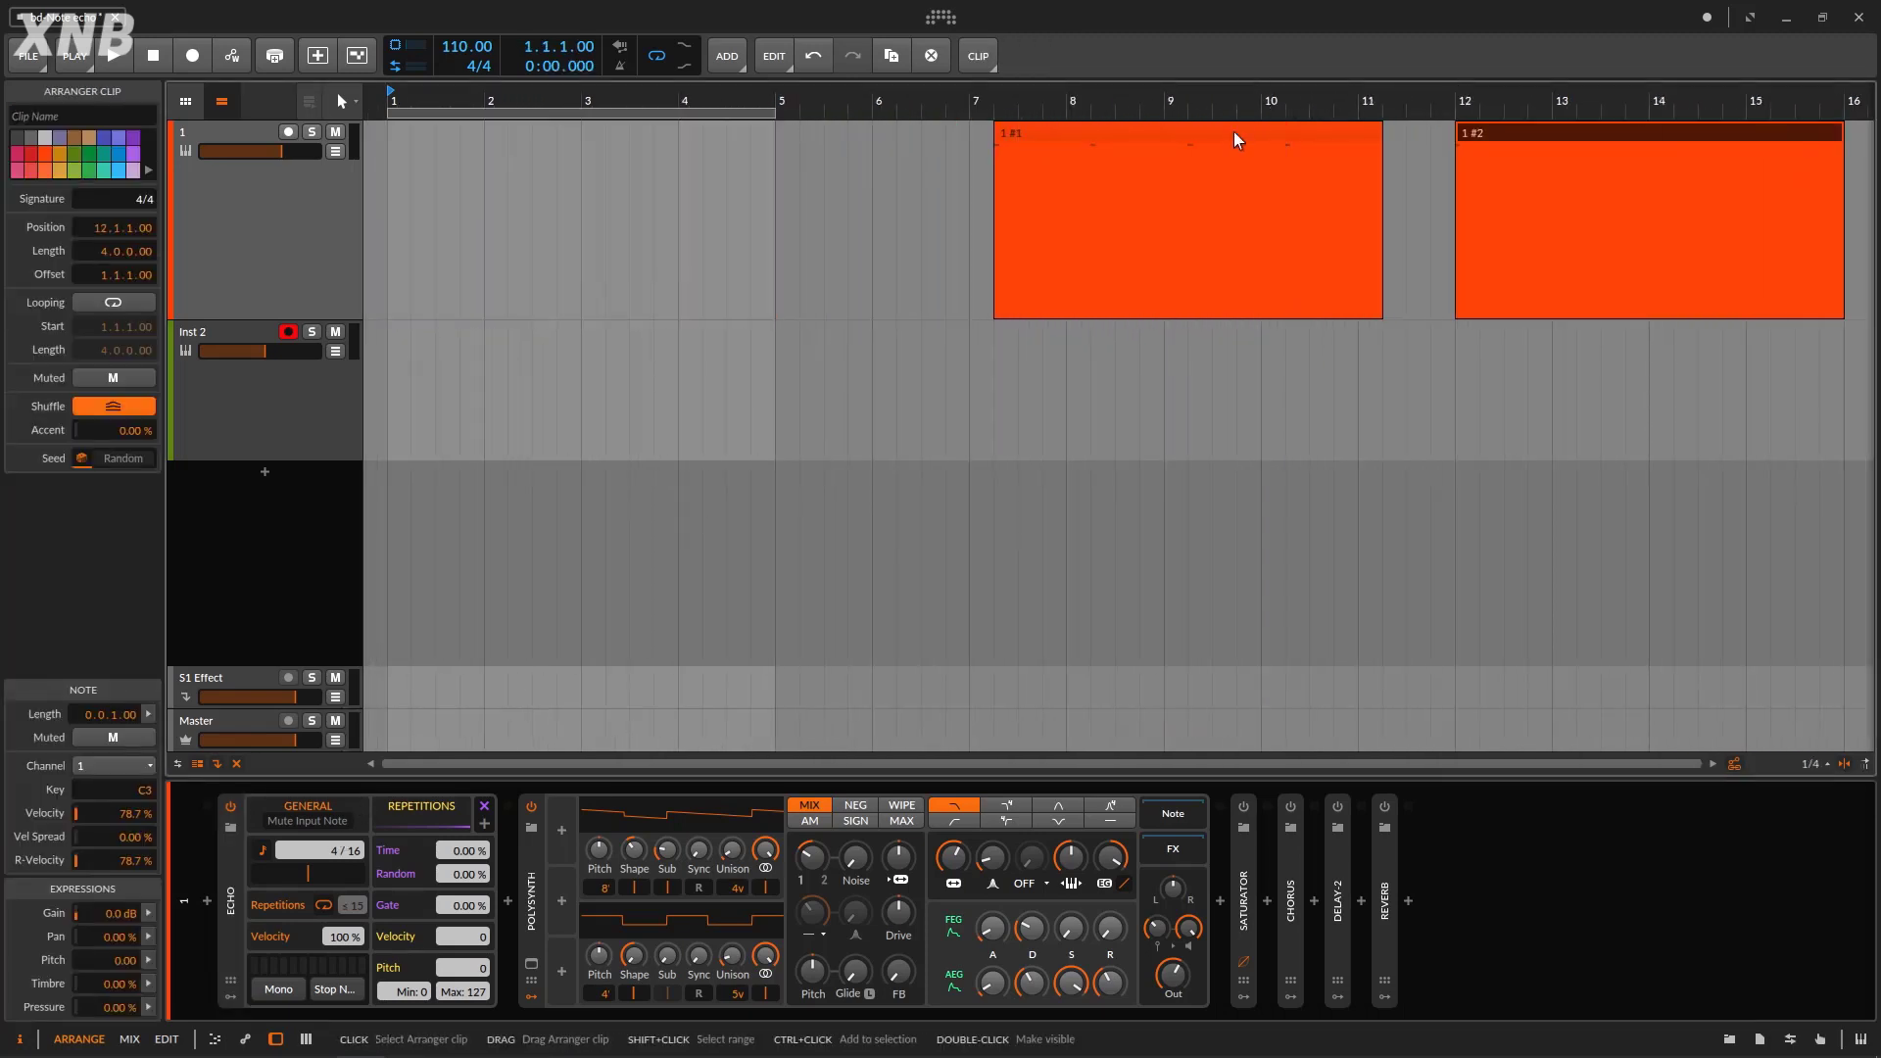
pyautogui.moveTo(1233, 131); pyautogui.dragTo(446, 155)
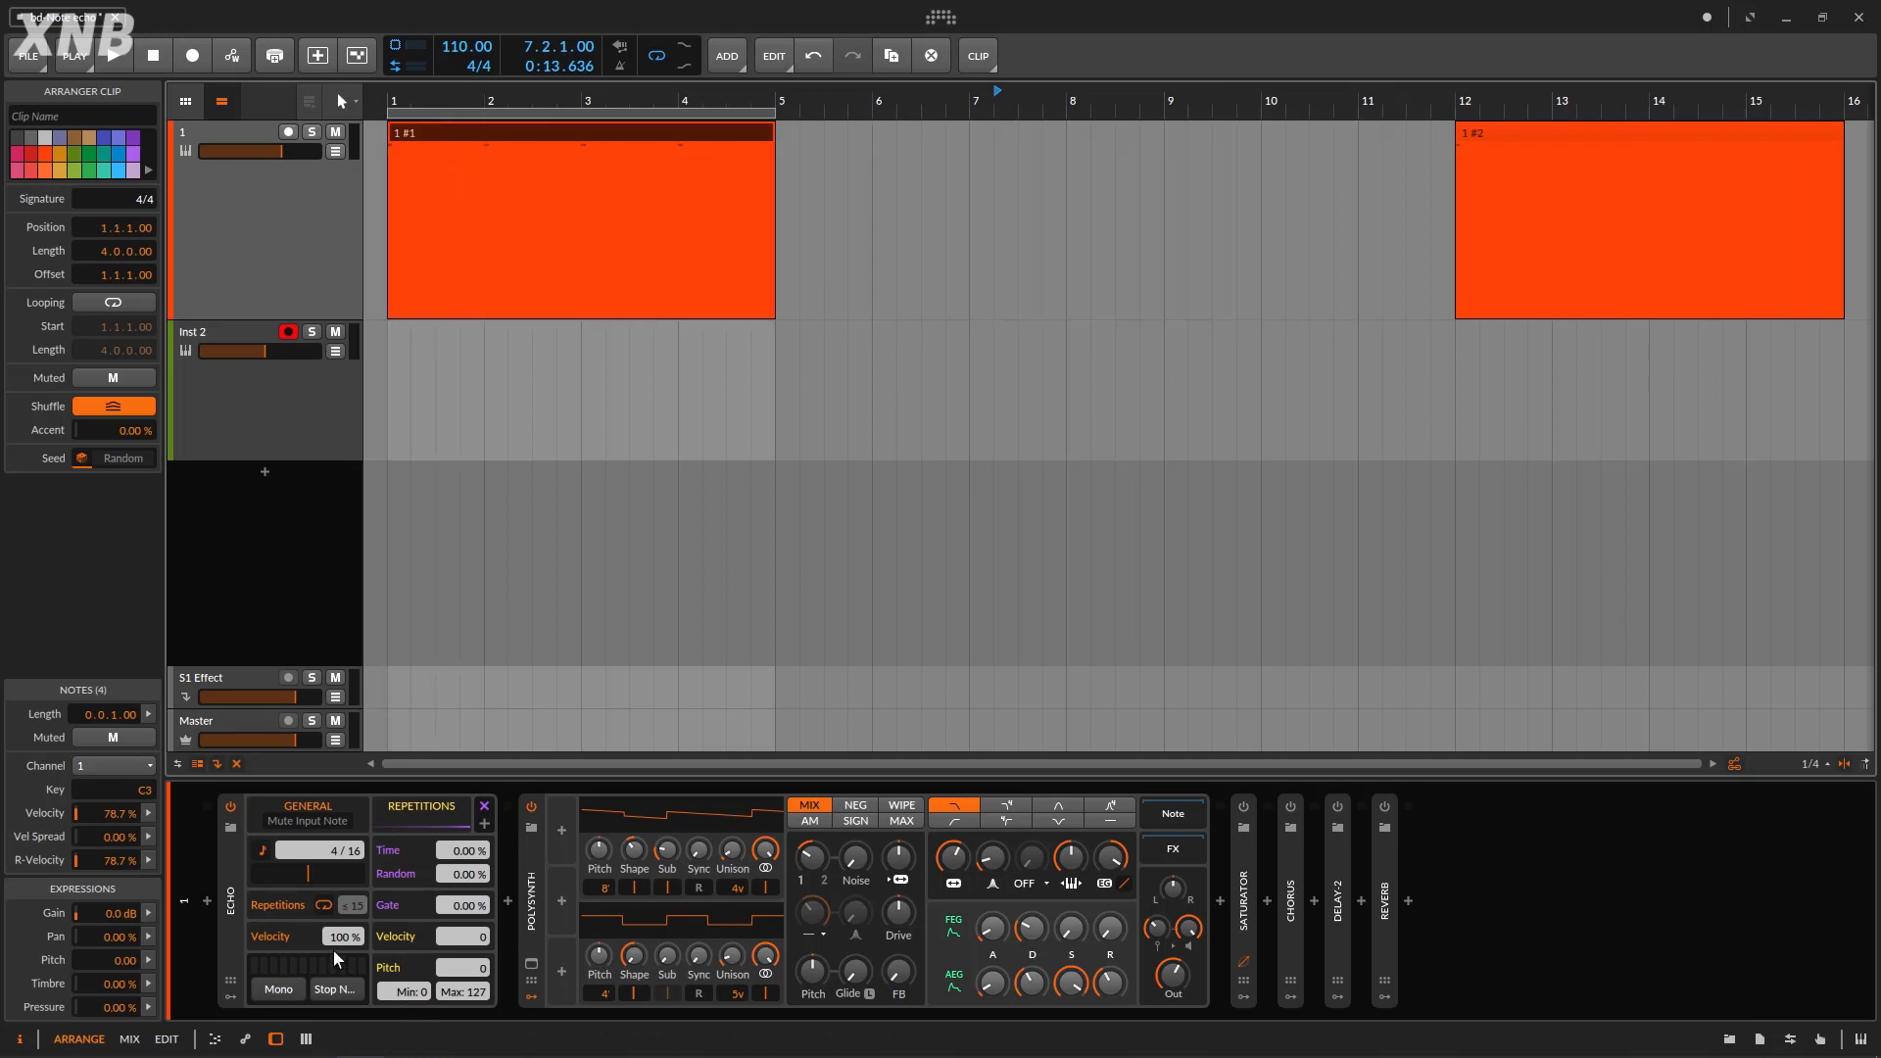
# Set the Echo's length to 1/16 with repetitions limited to 15 and play the four-note clip.
pyautogui.moveTo(462, 97); pyautogui.dragTo(591, 188)
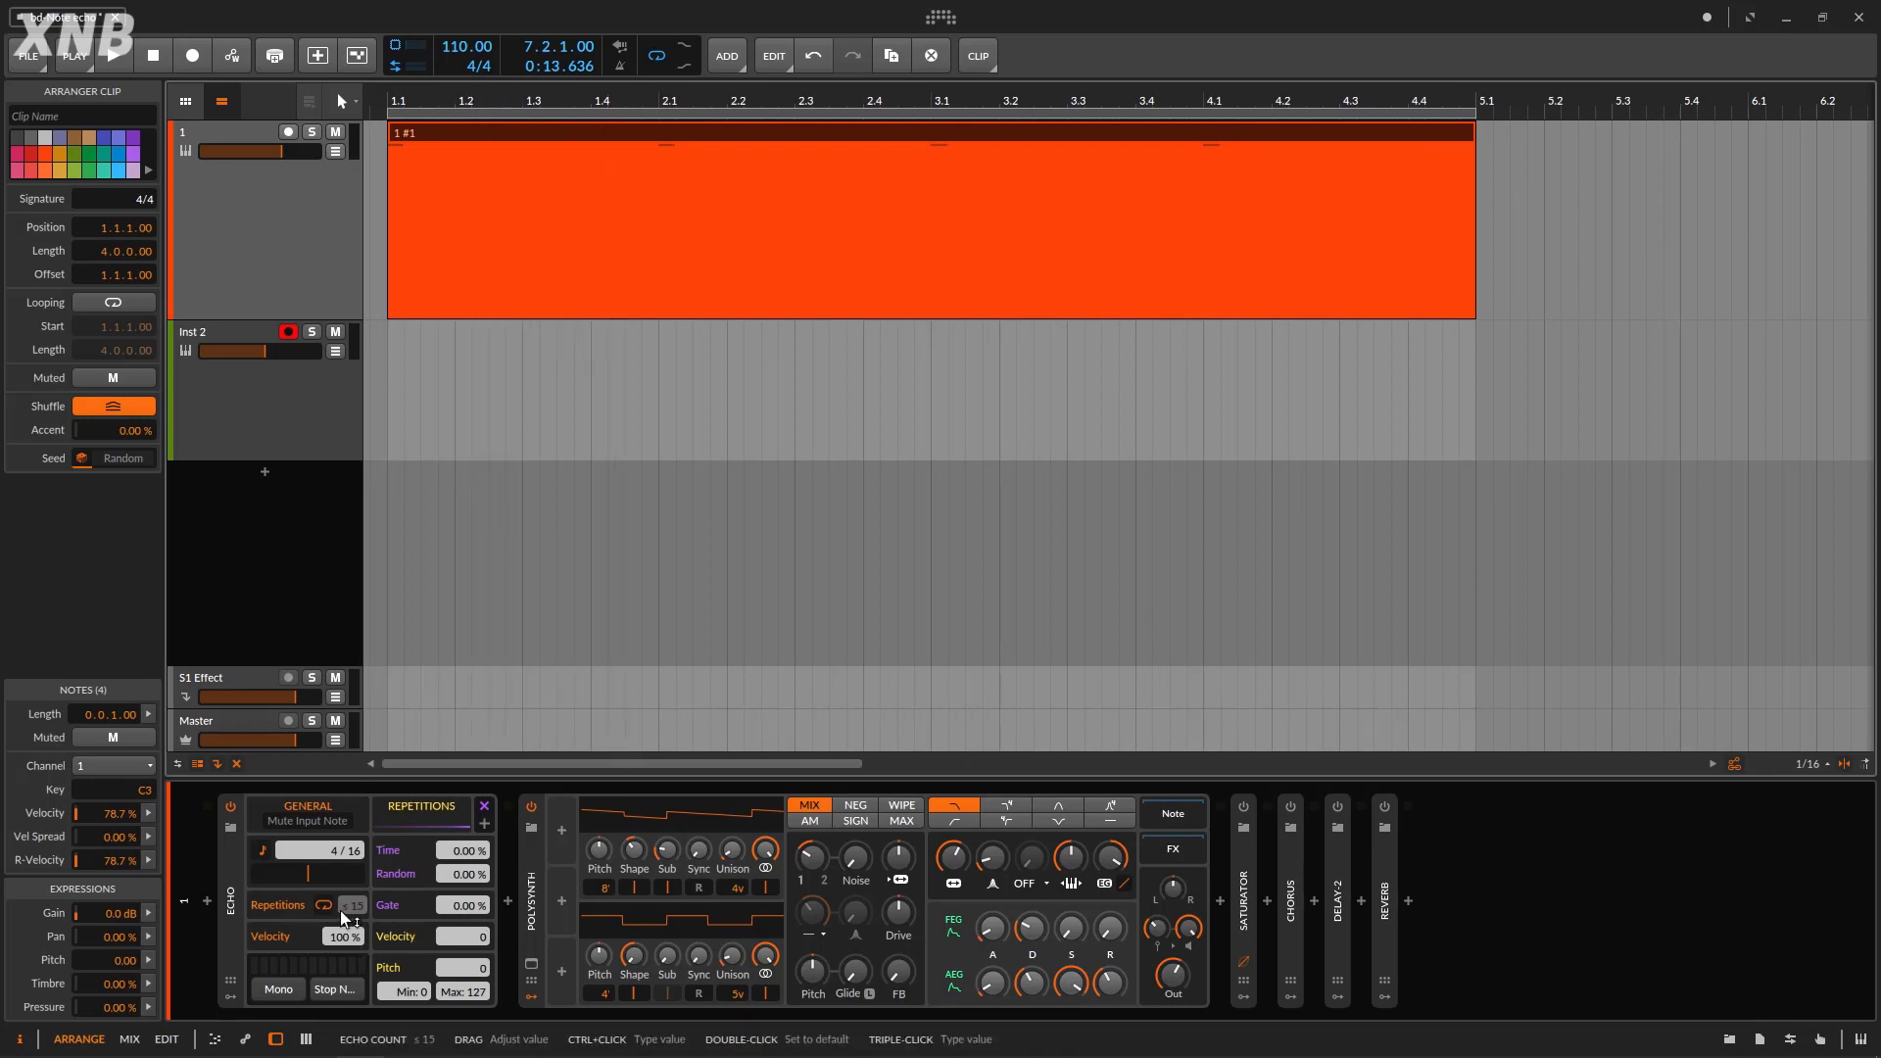
pyautogui.click(340, 850)
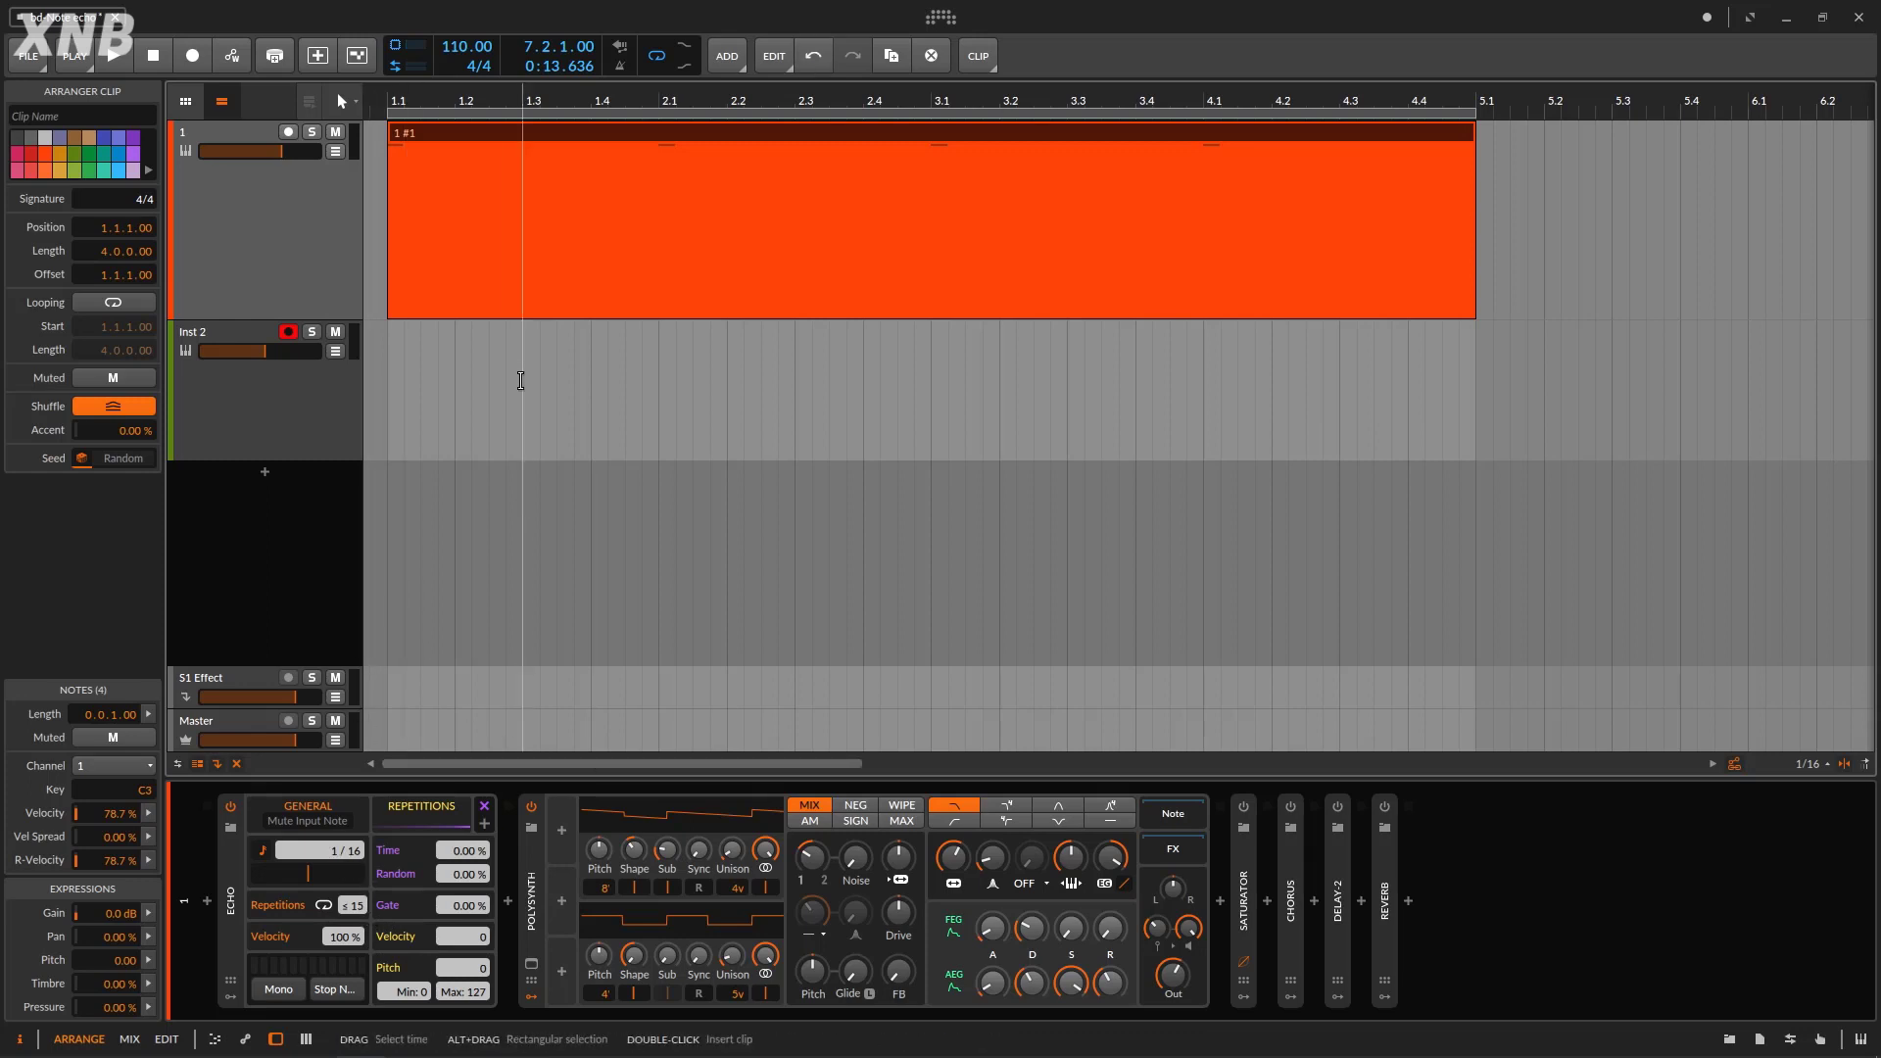
pyautogui.click(121, 55)
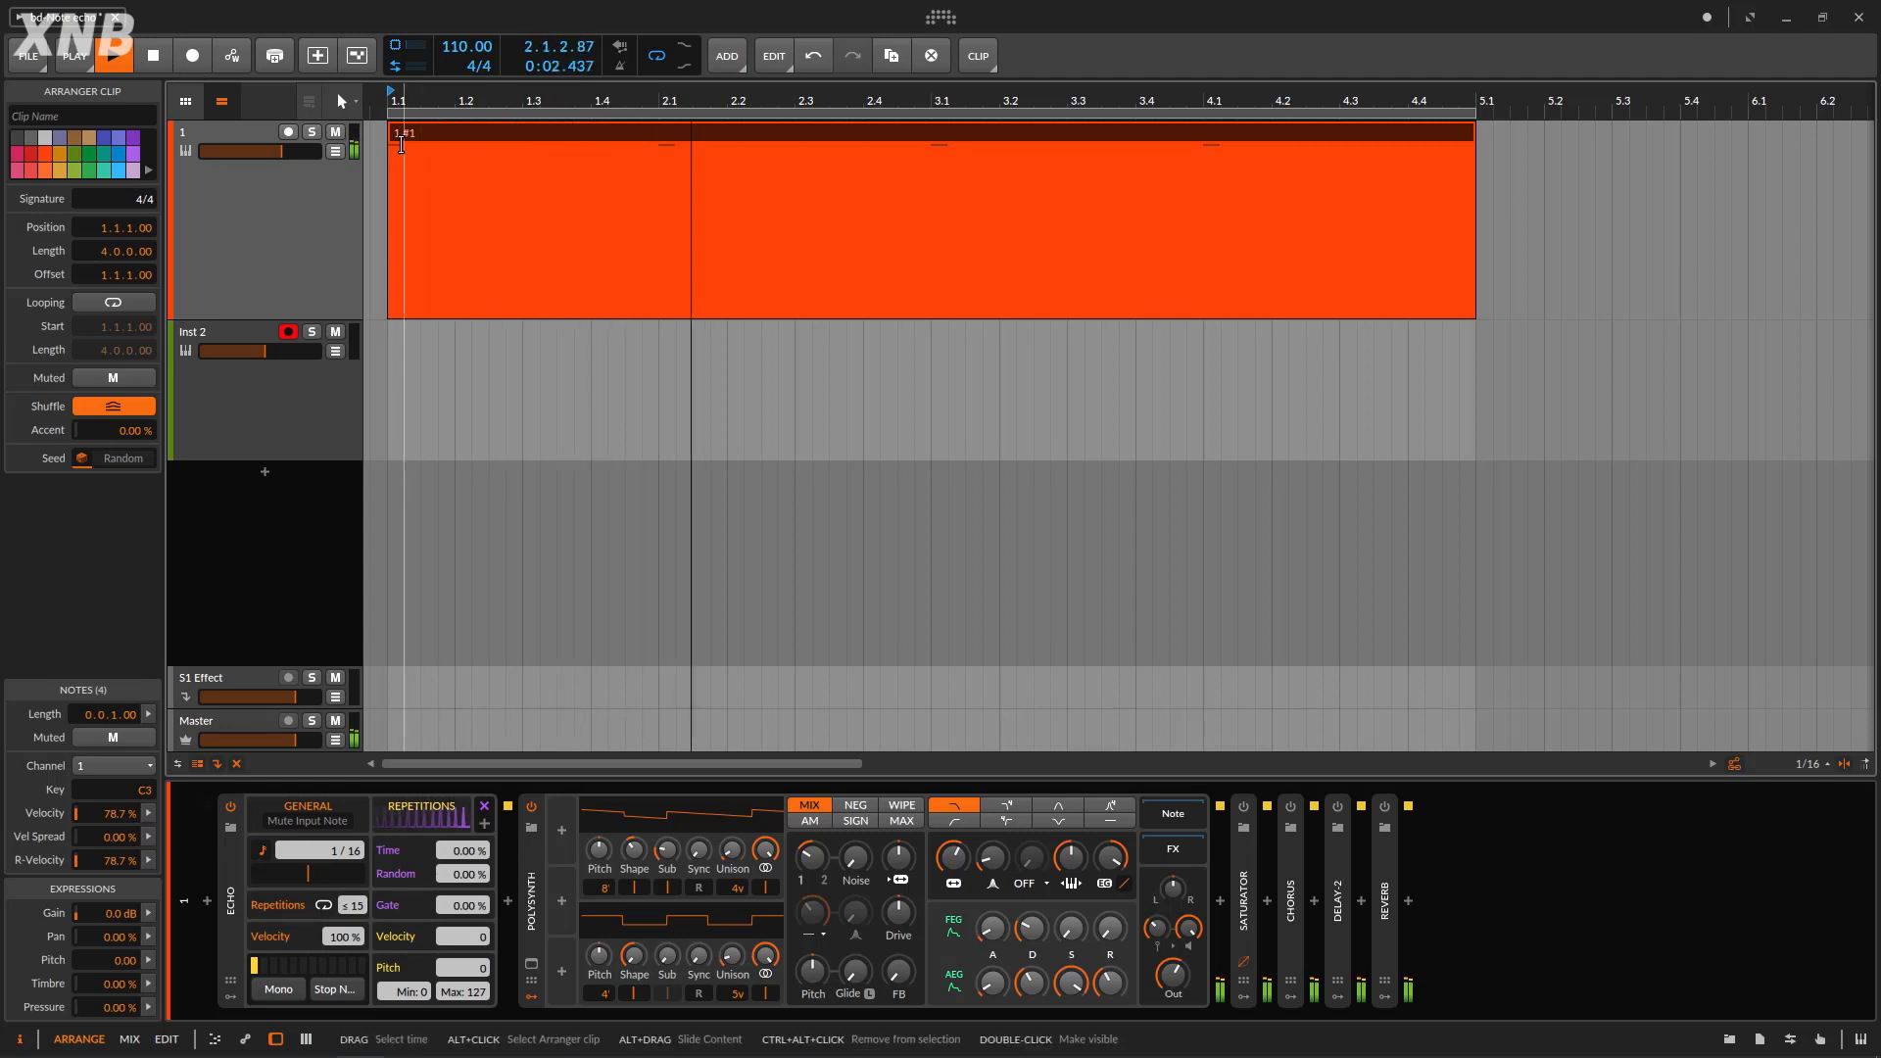
pyautogui.press('space')
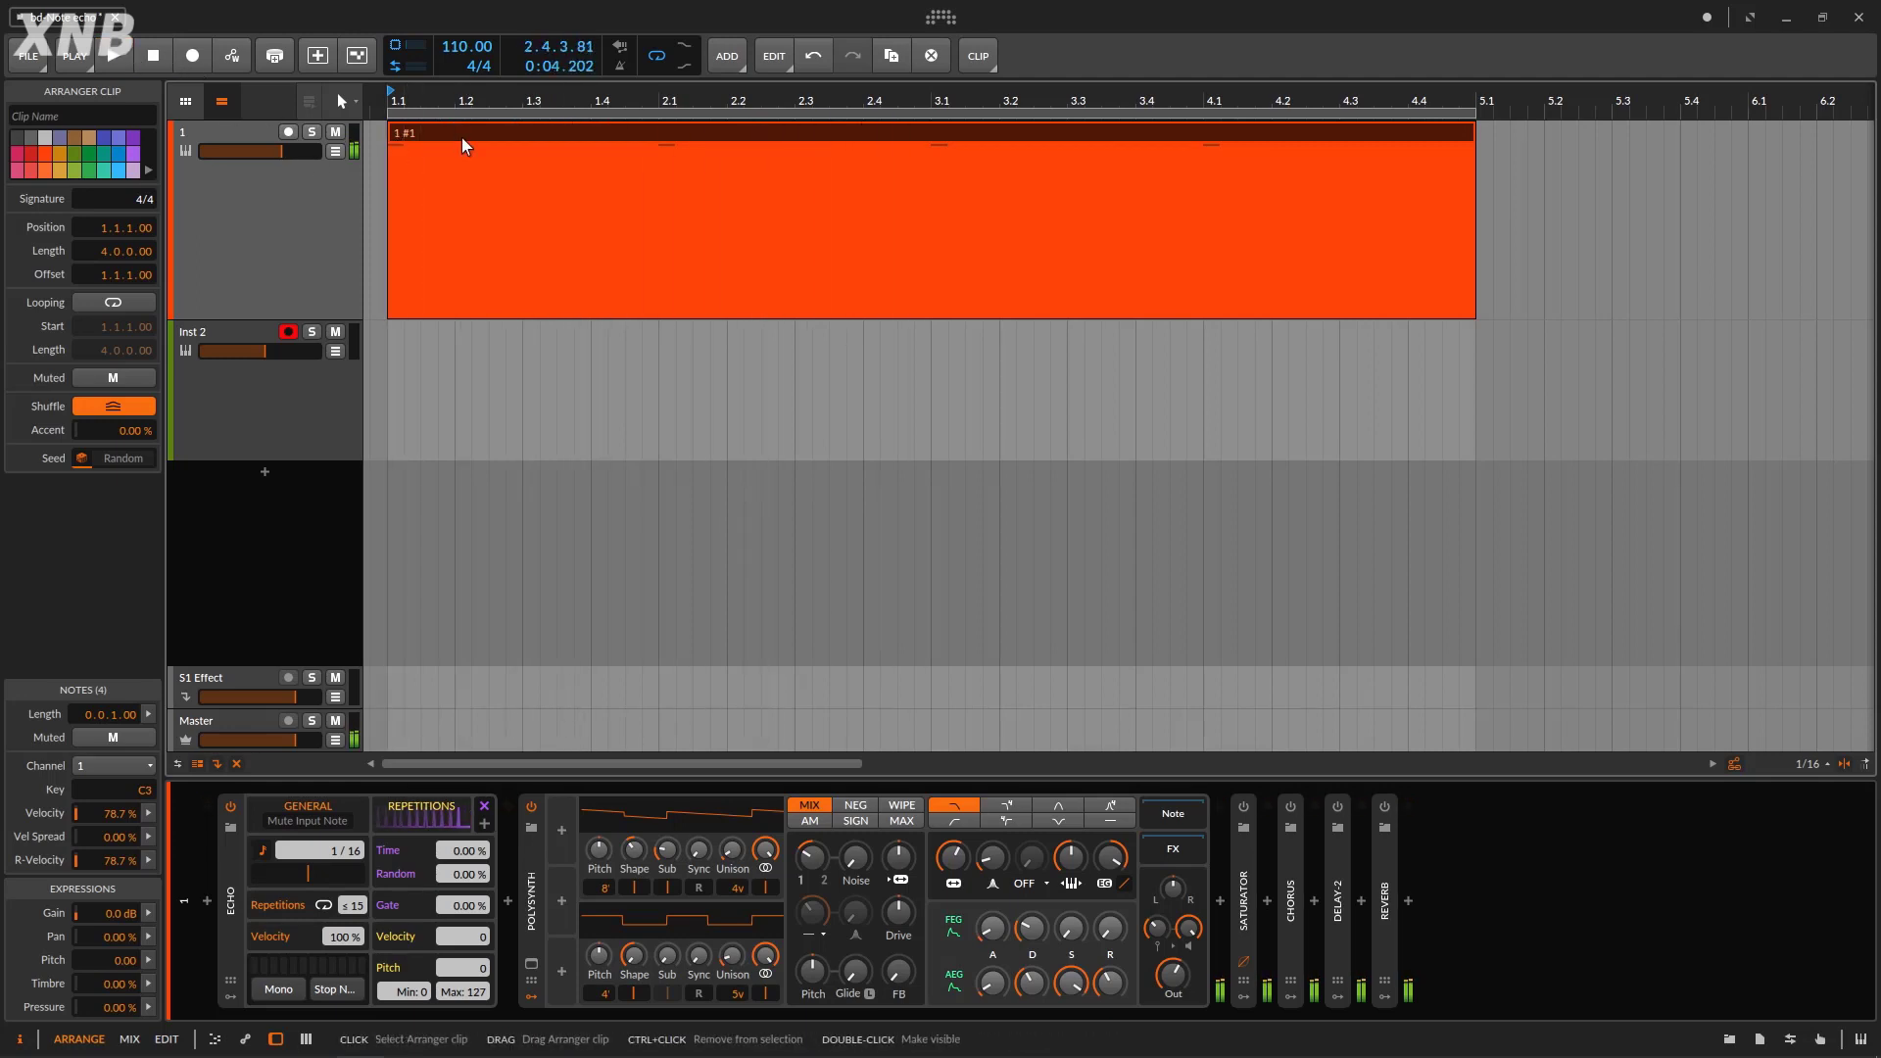
pyautogui.doubleClick(461, 137)
pyautogui.doubleClick(297, 286)
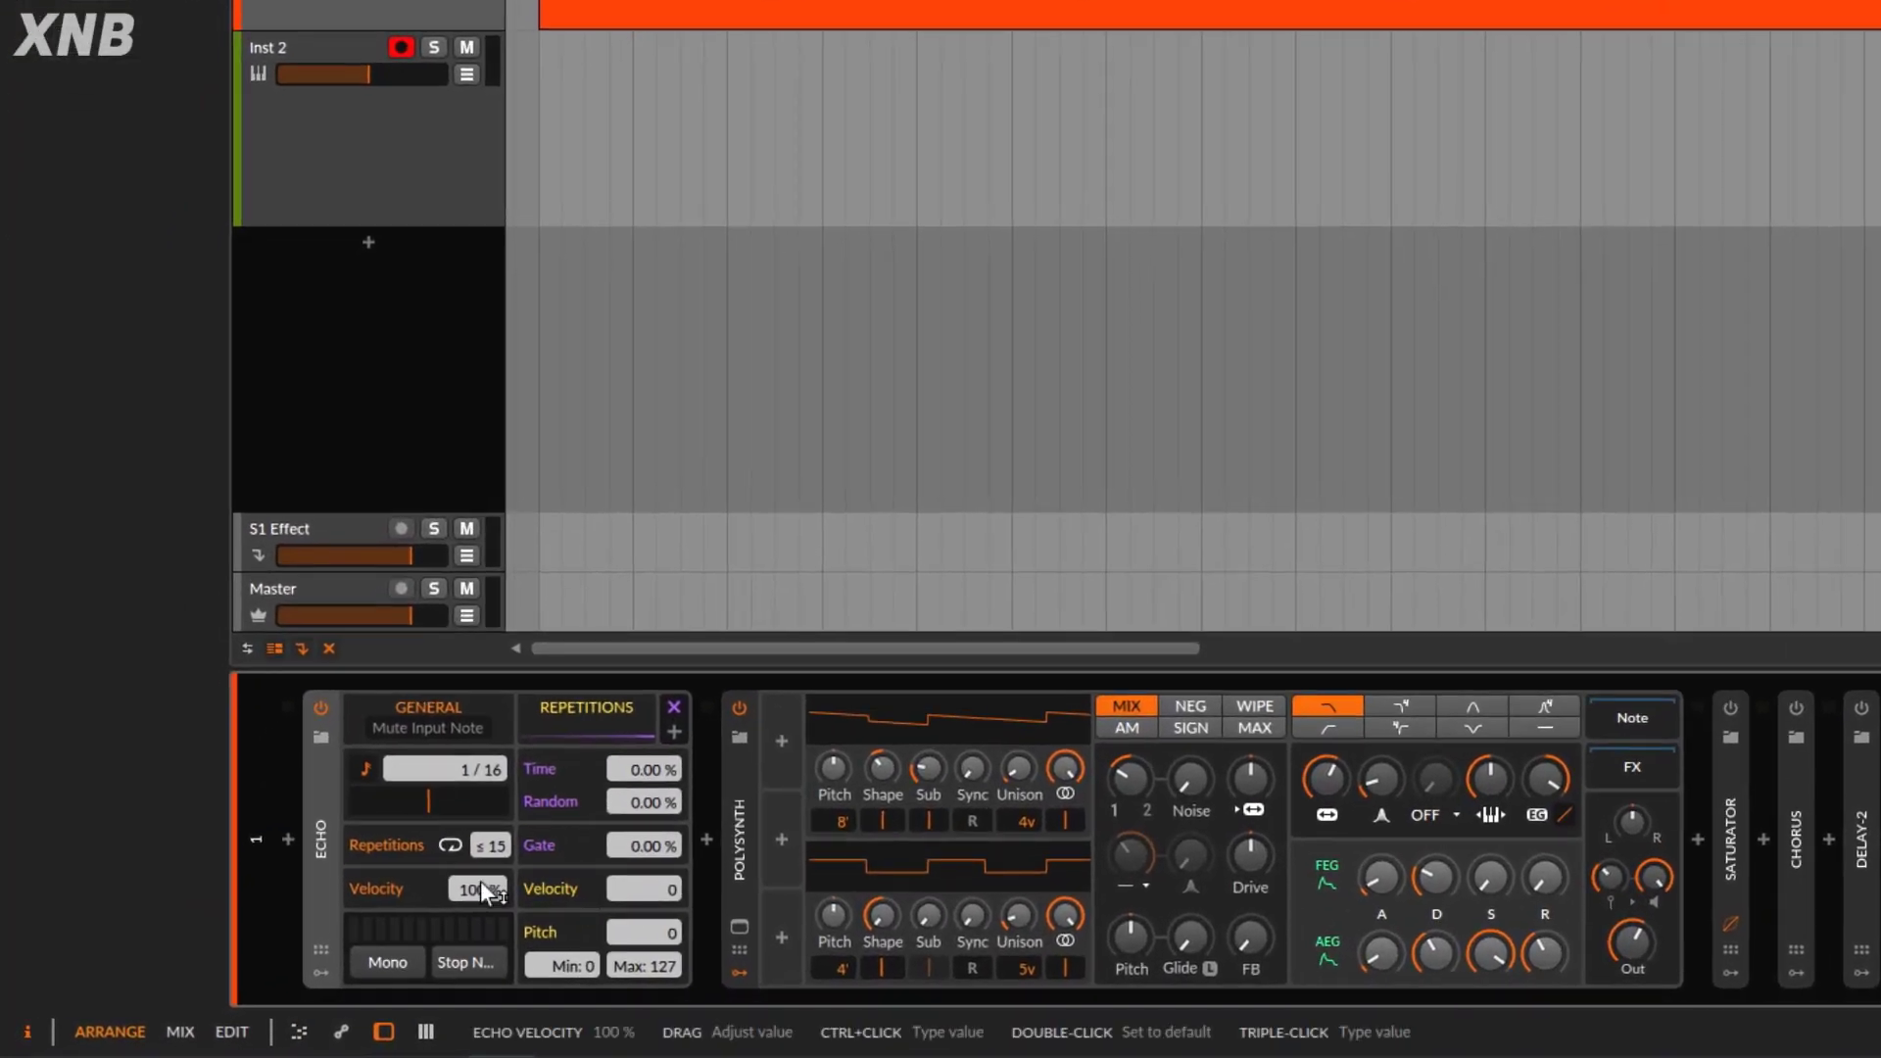
# Set the Echo's general velocity to 61.3 % and record the four-note clip's echoes onto Inst 2.
pyautogui.moveTo(343, 937); pyautogui.dragTo(342, 965)
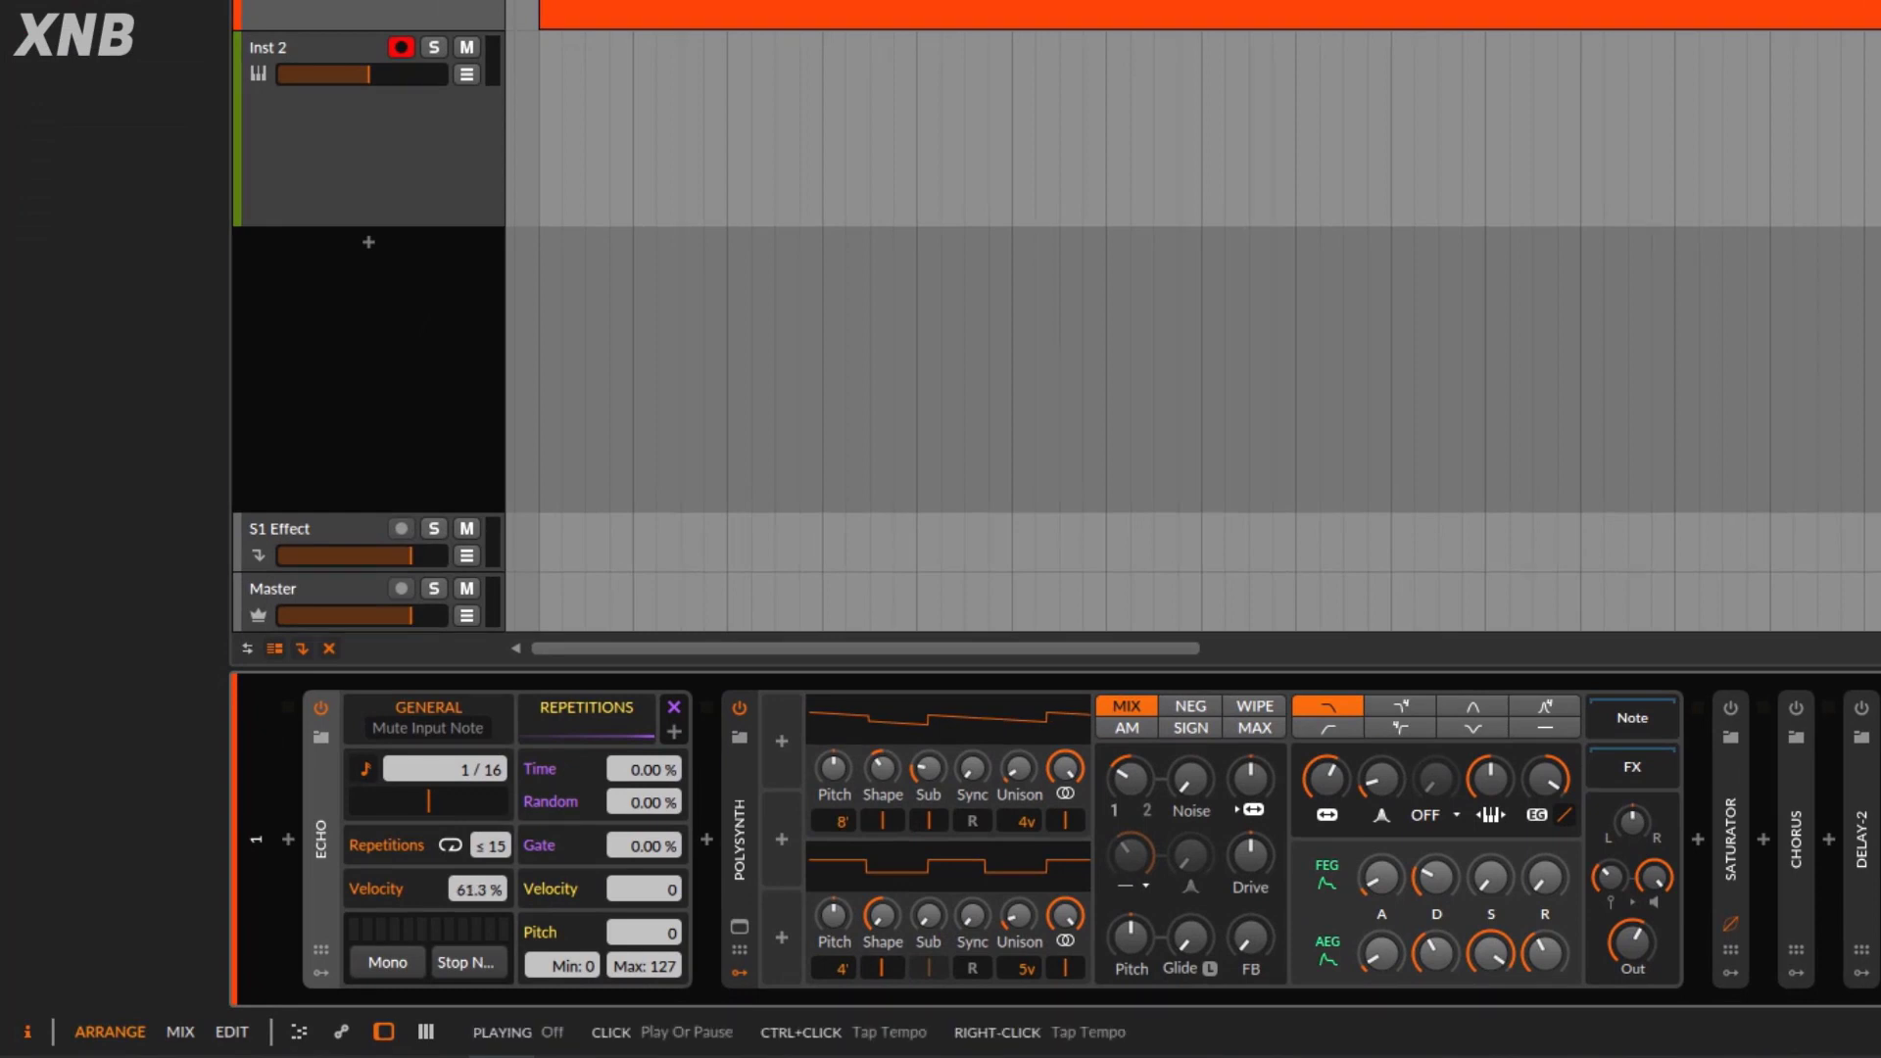
pyautogui.click(451, 0)
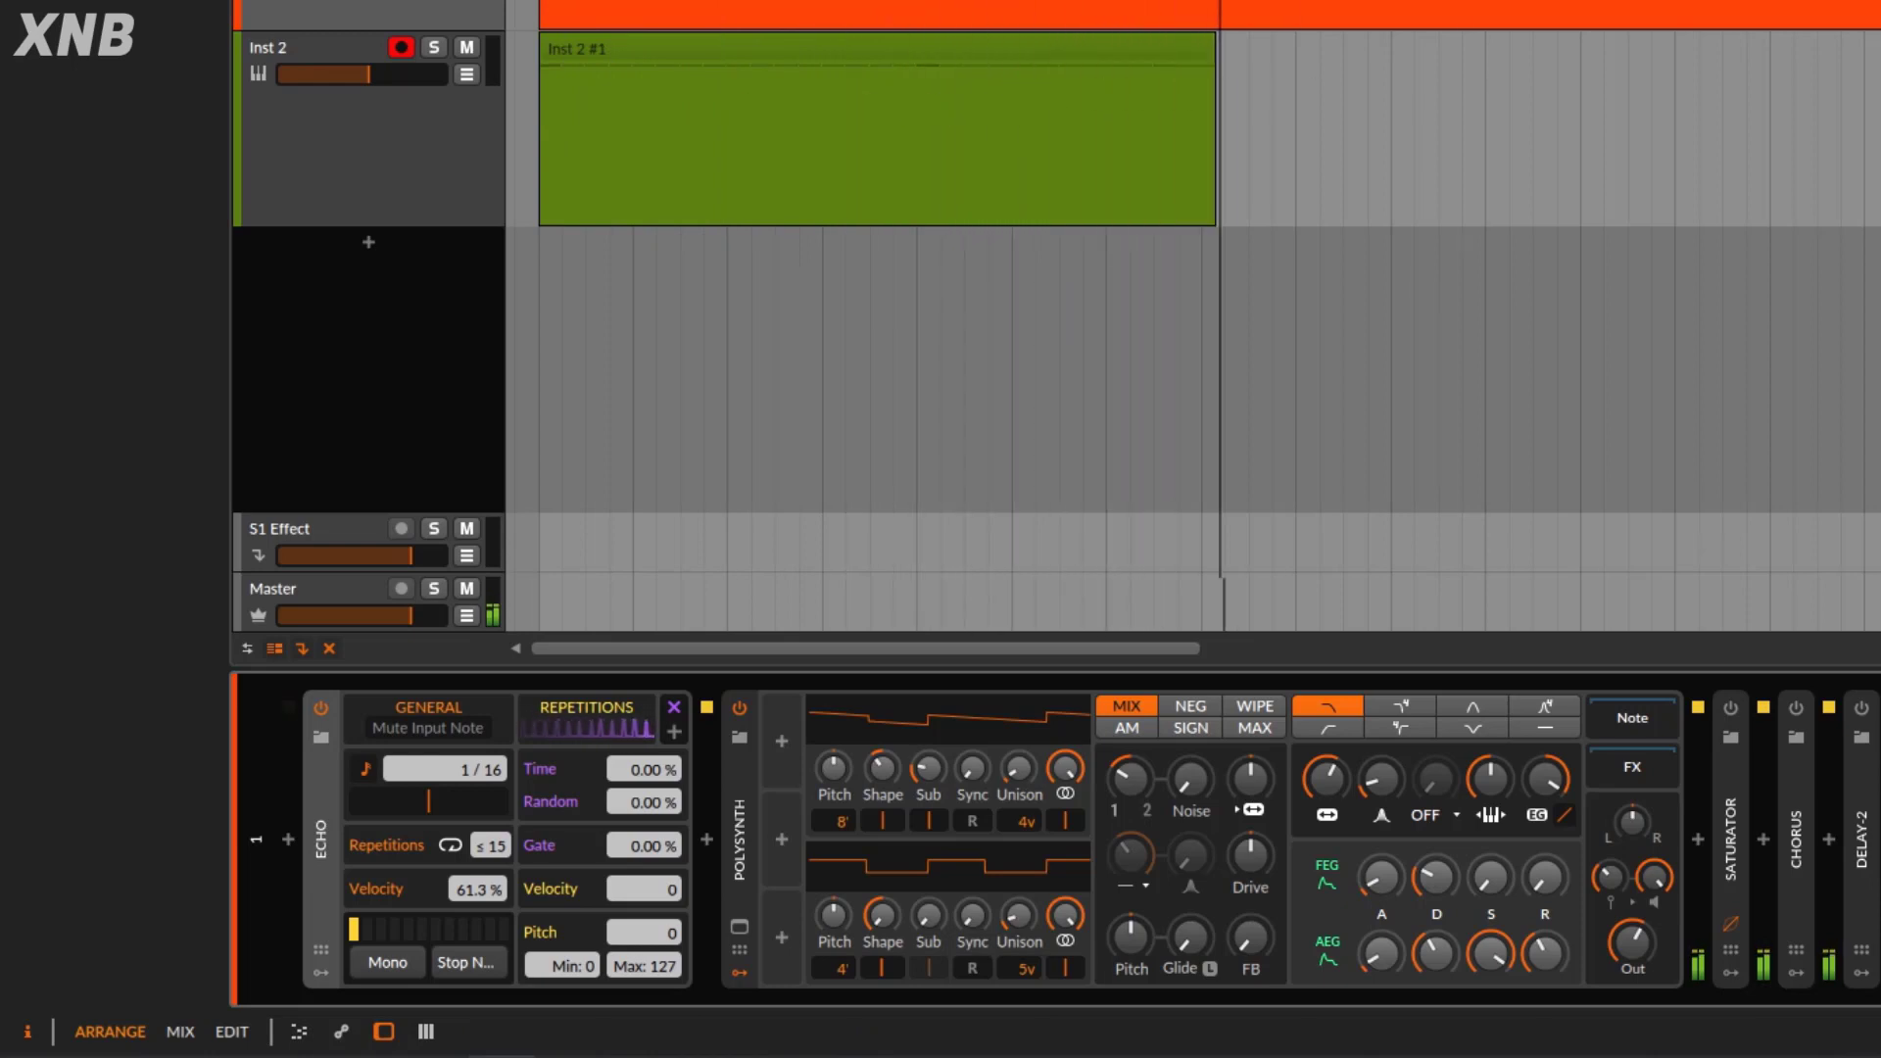
pyautogui.click(495, 0)
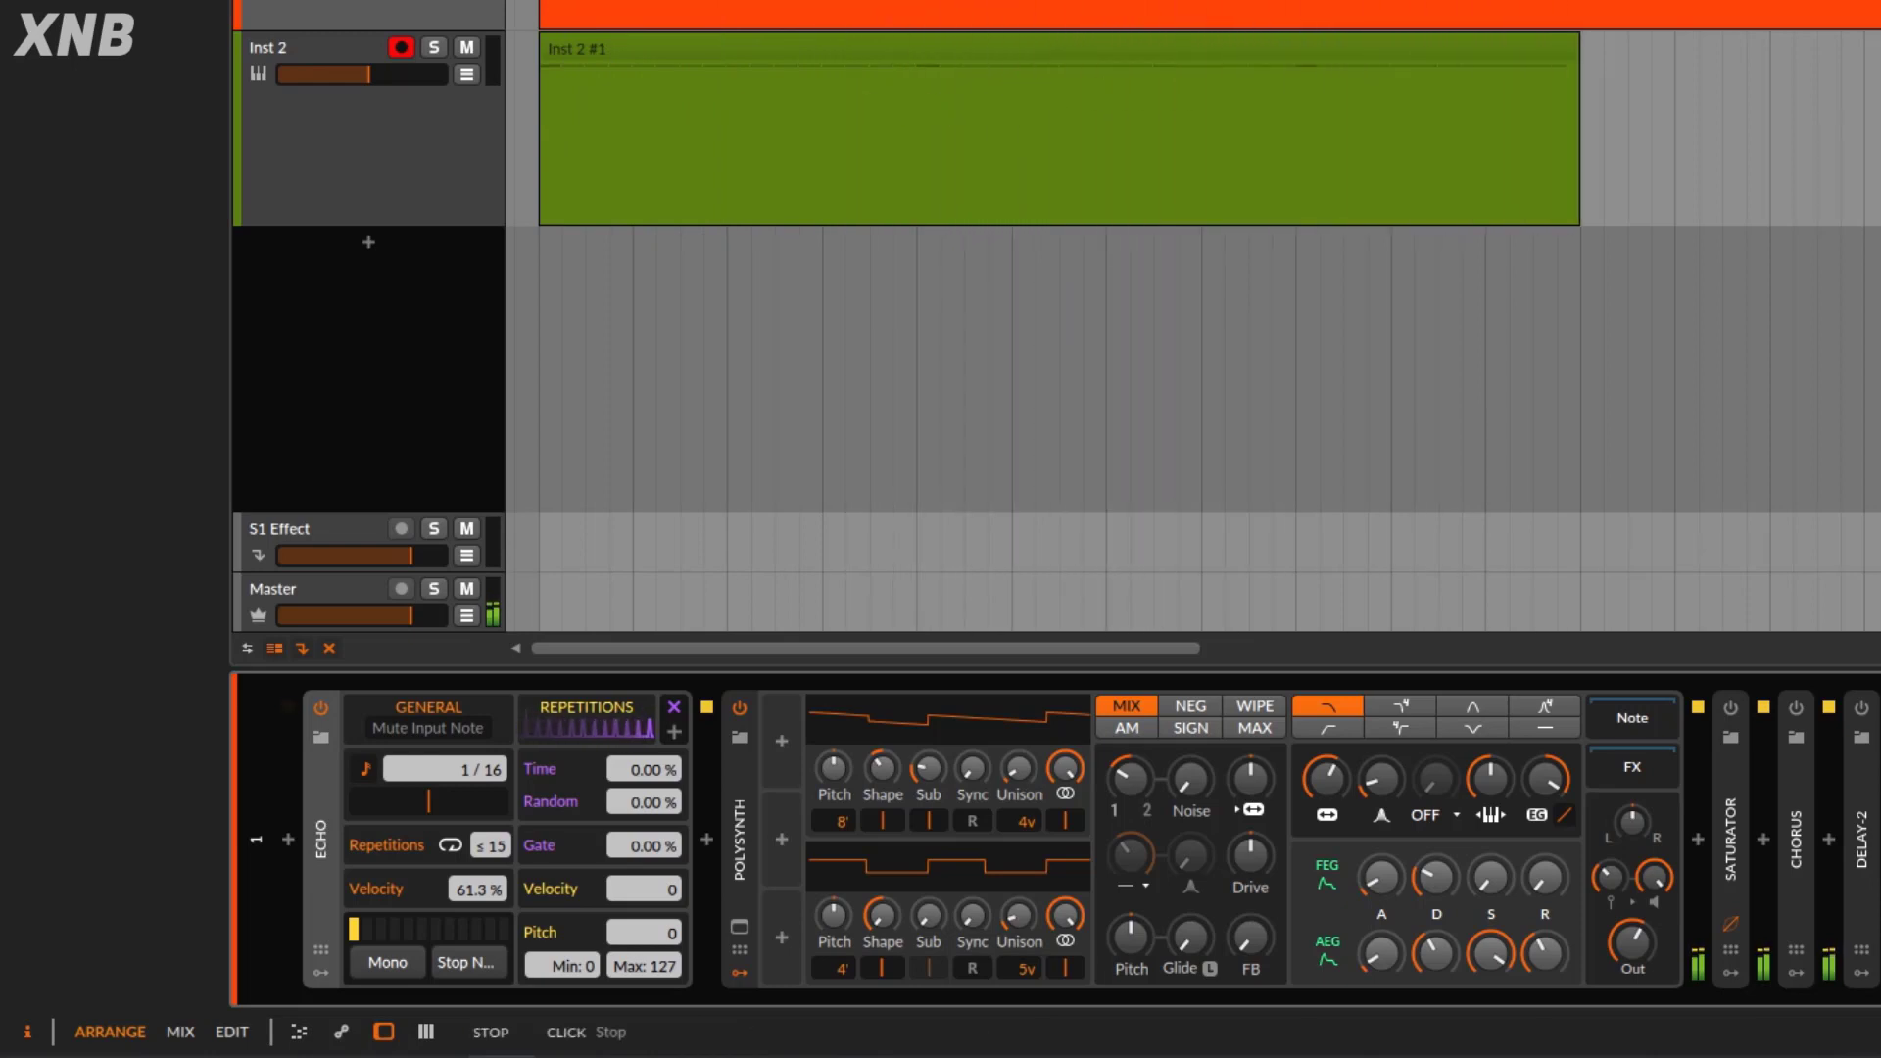
# Open the recorded Inst 2 clip and select the echo notes after the first note to examine their velocity.
pyautogui.doubleClick(898, 45)
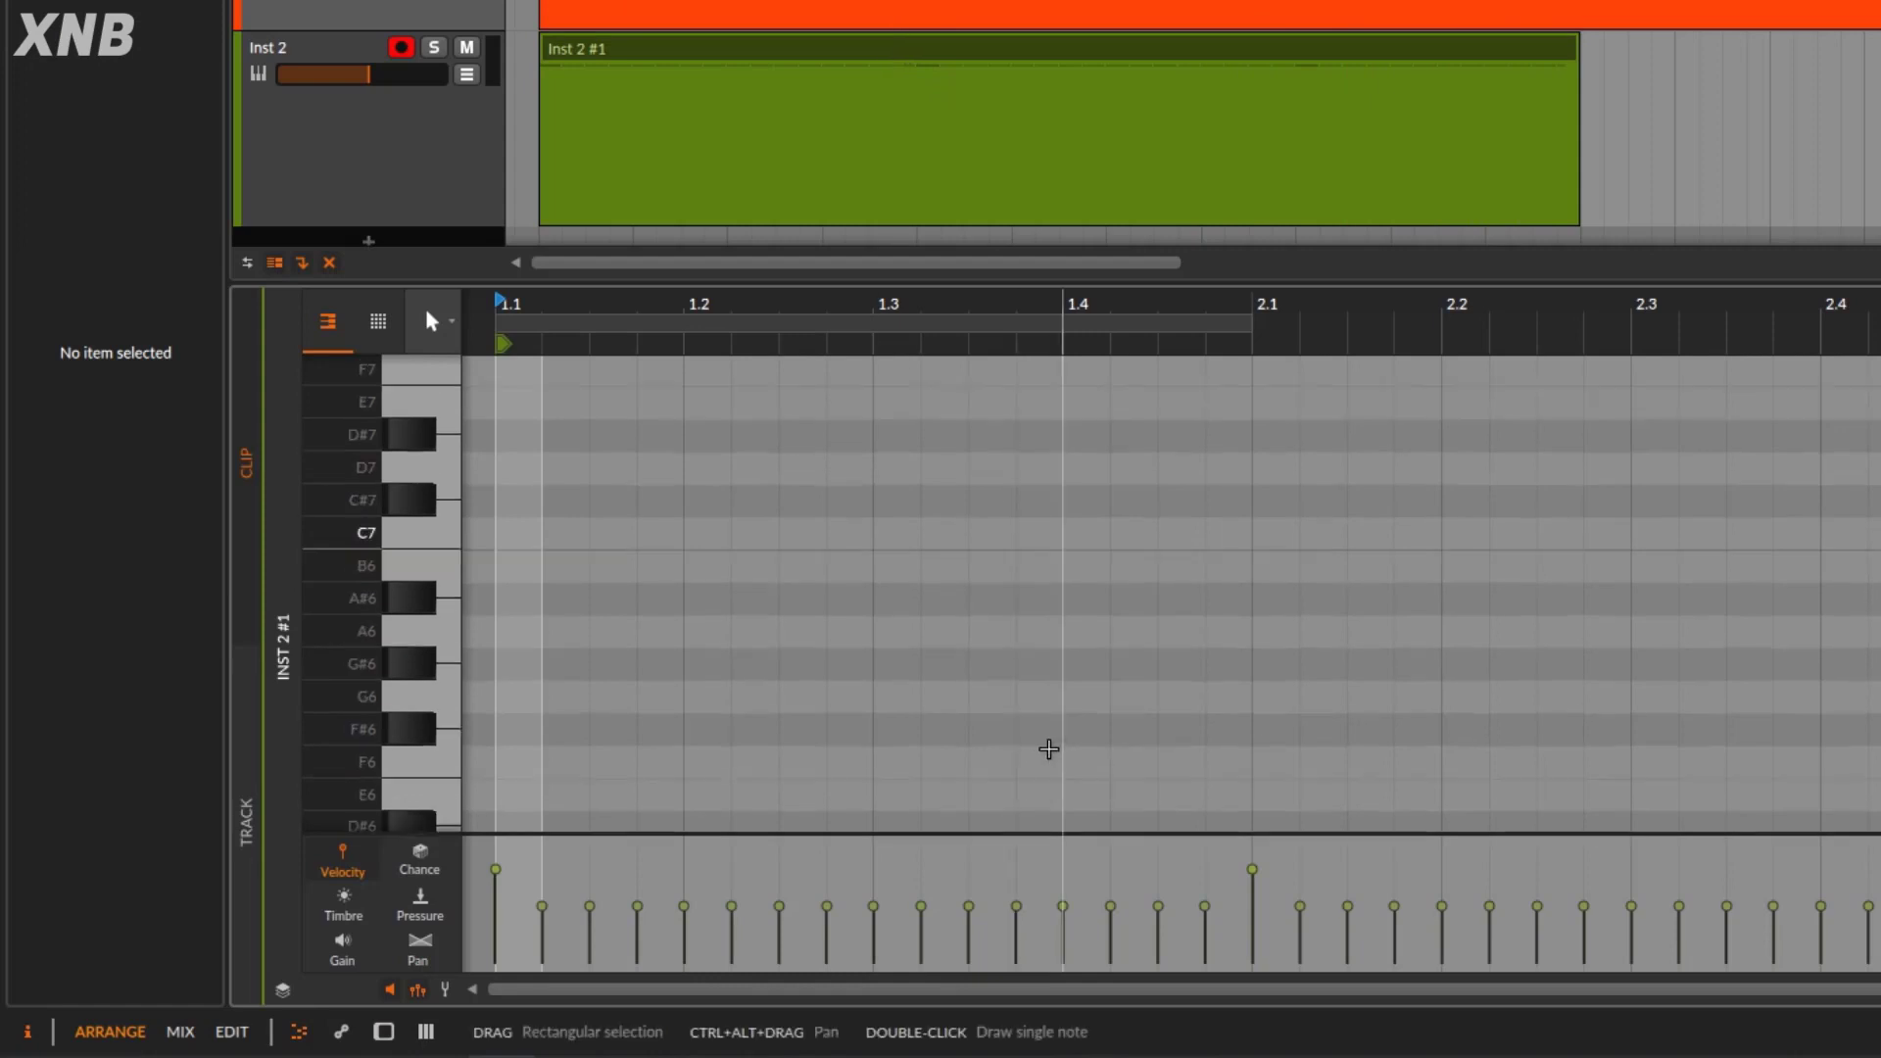
pyautogui.moveTo(781, 312); pyautogui.dragTo(799, 382)
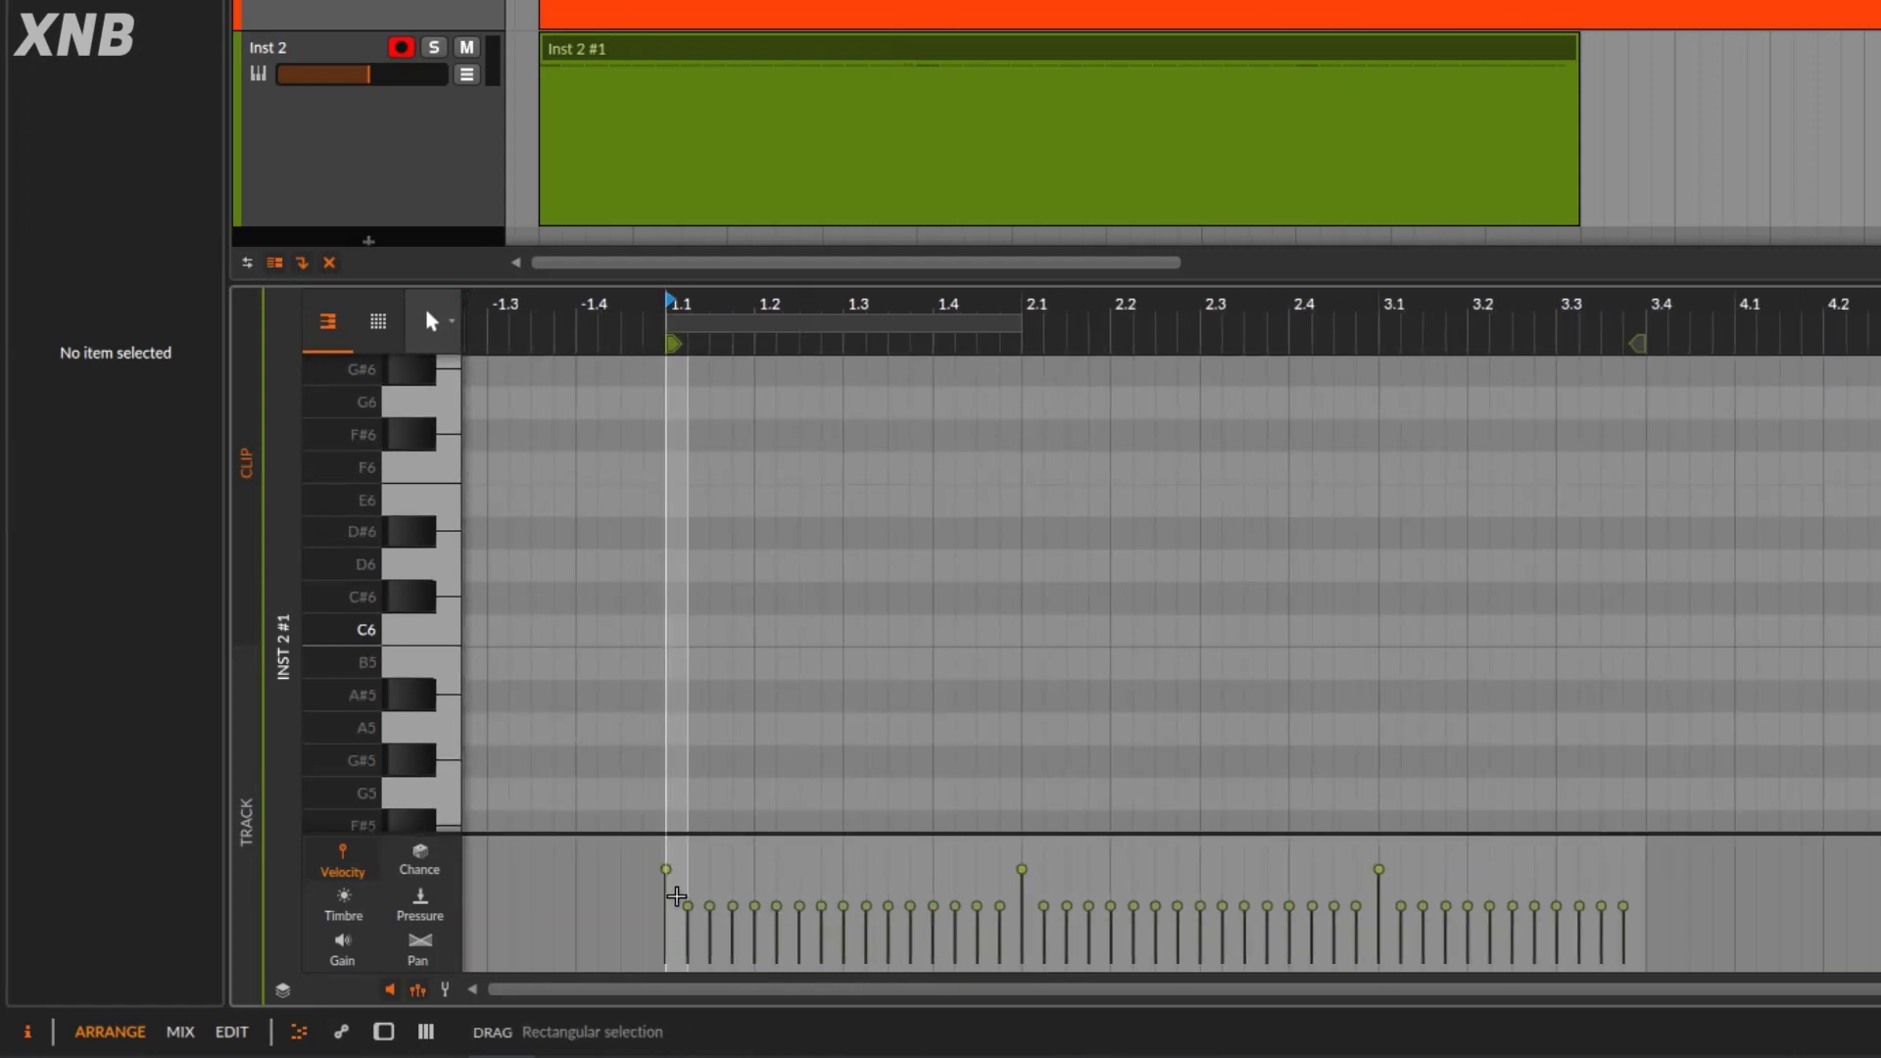
pyautogui.moveTo(680, 896); pyautogui.dragTo(1008, 946)
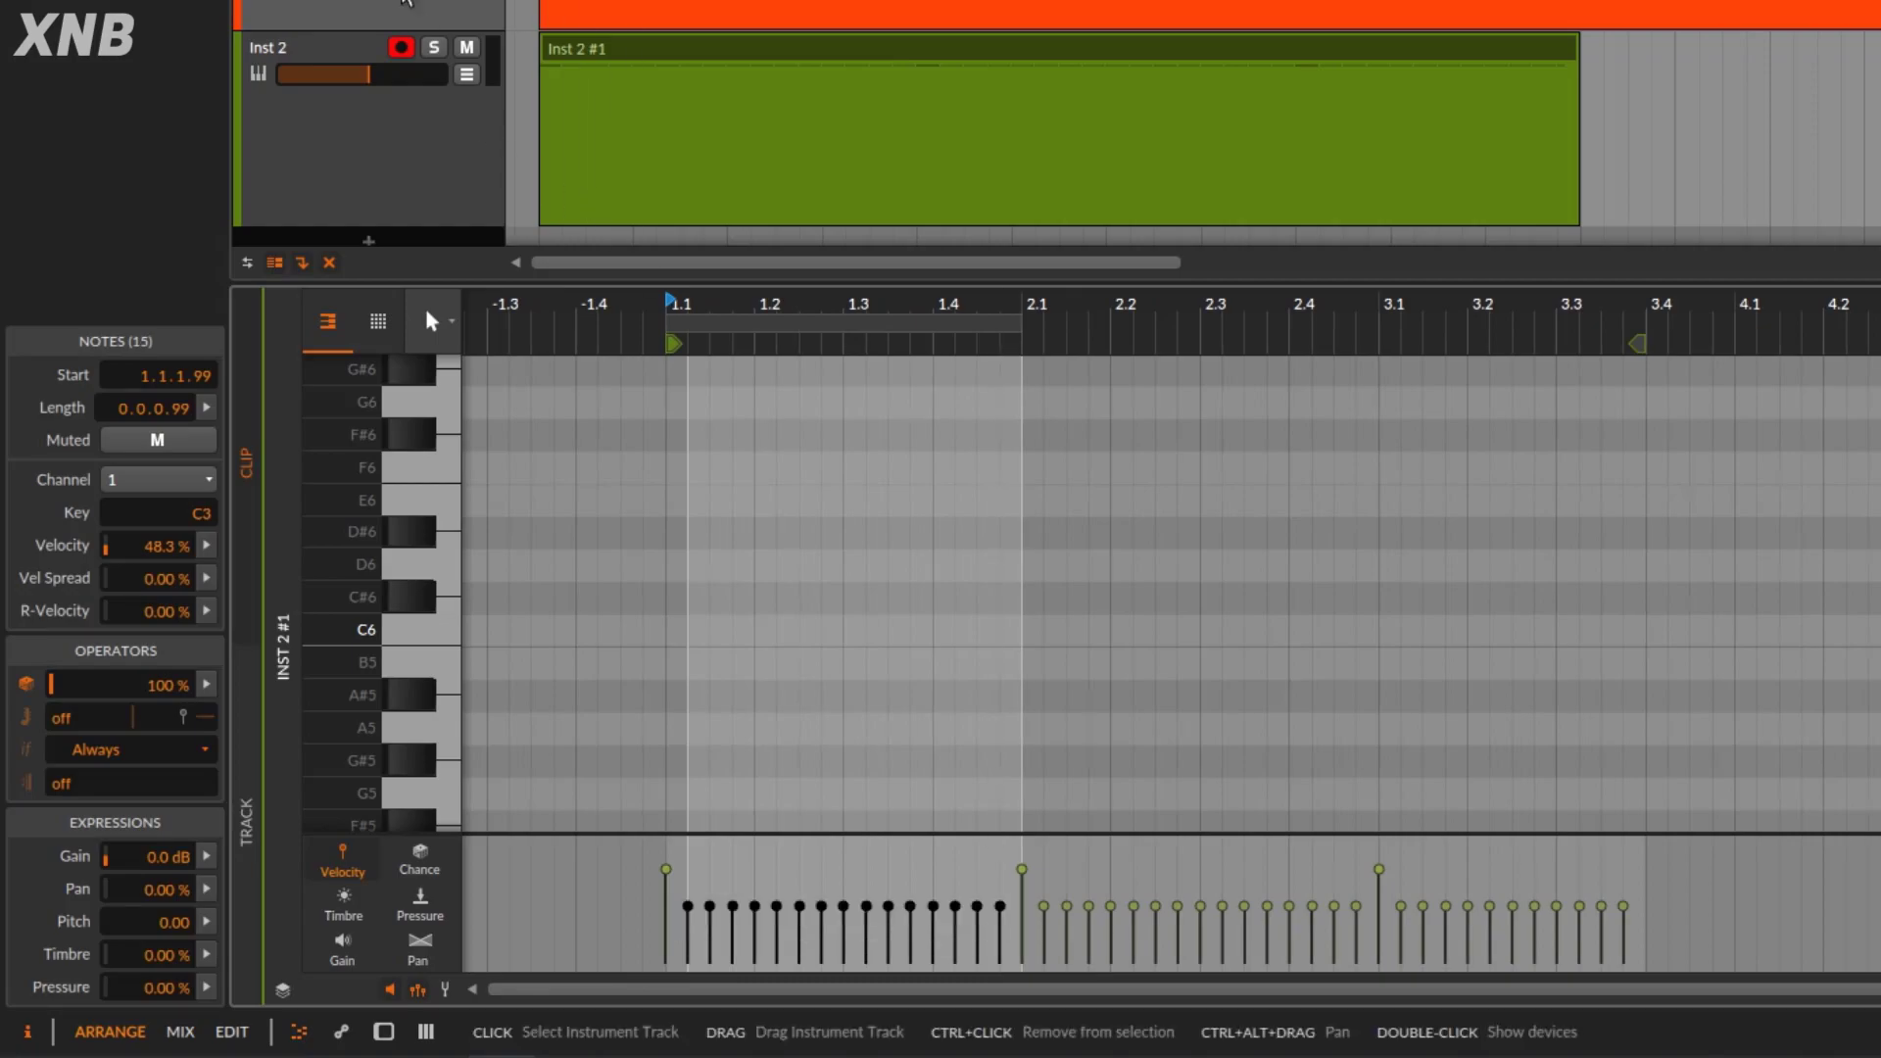
# Return to track 1's devices and play the four-note clip with the Echo velocity at 100 %.
pyautogui.doubleClick(376, 12)
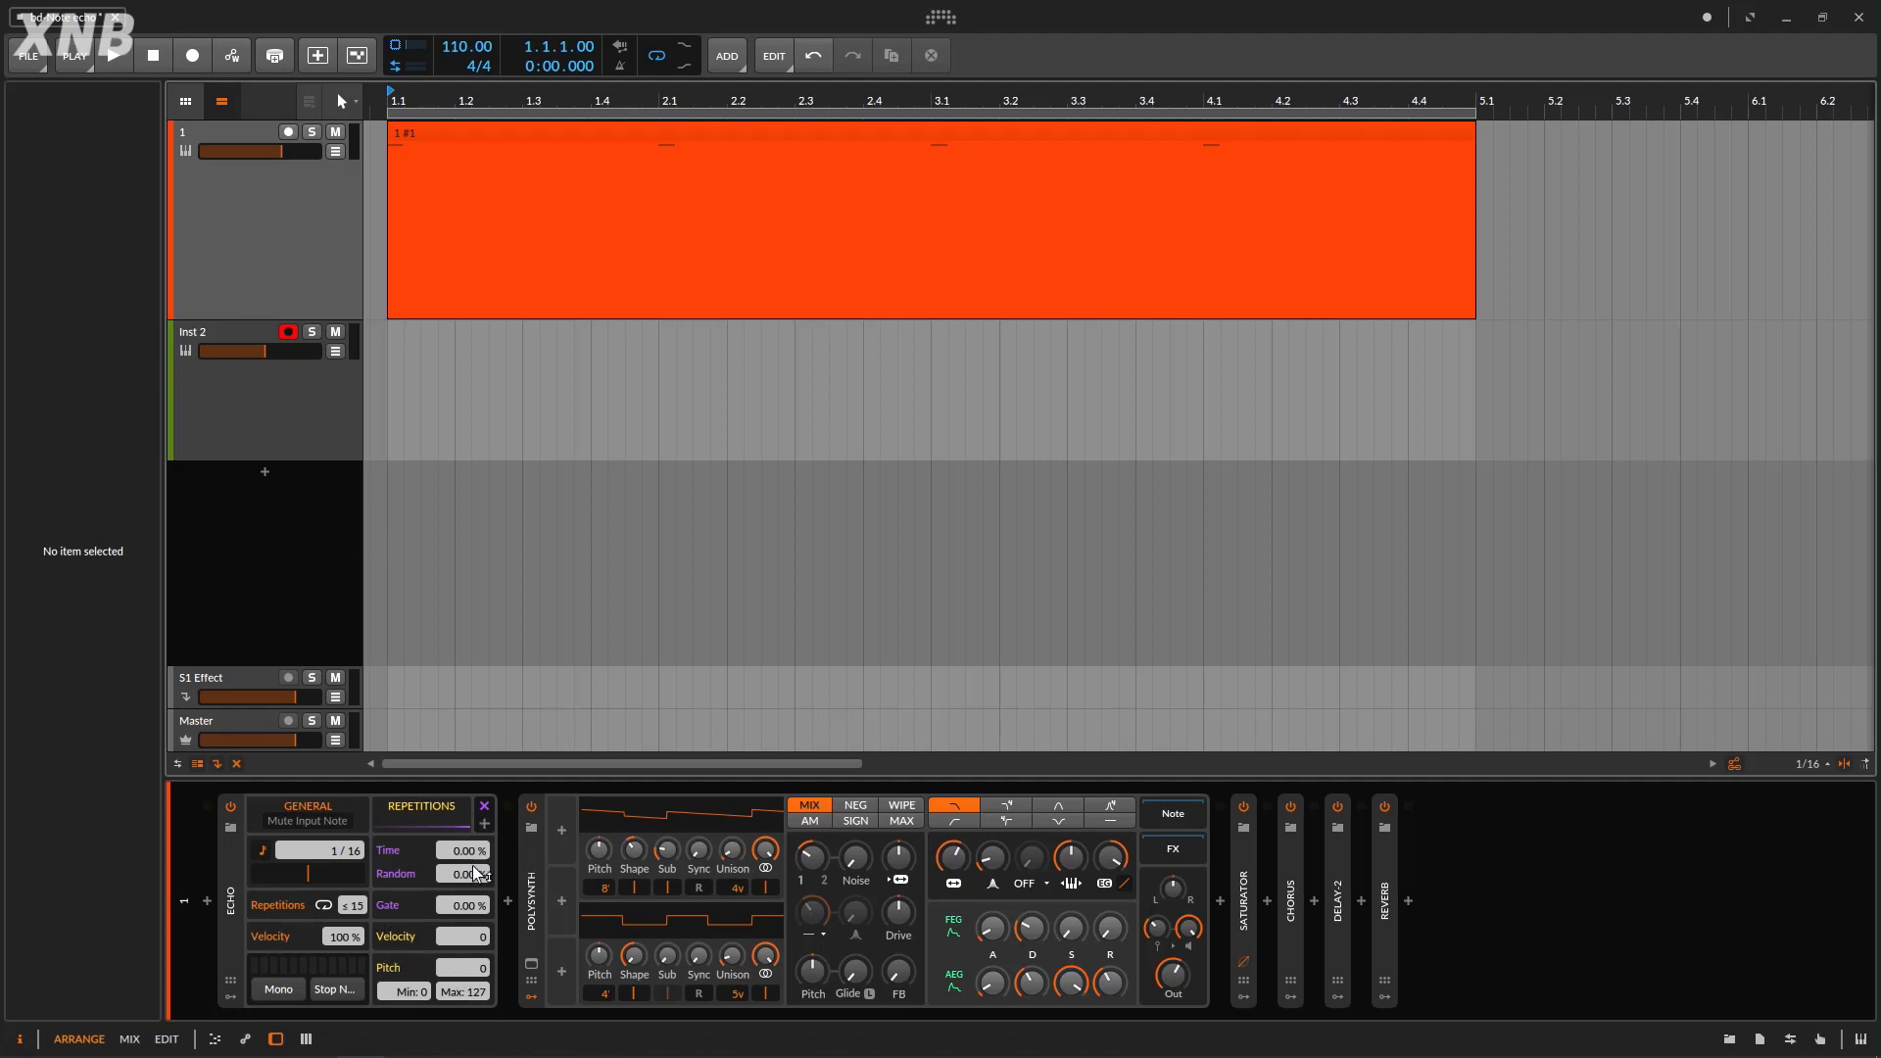
pyautogui.click(123, 59)
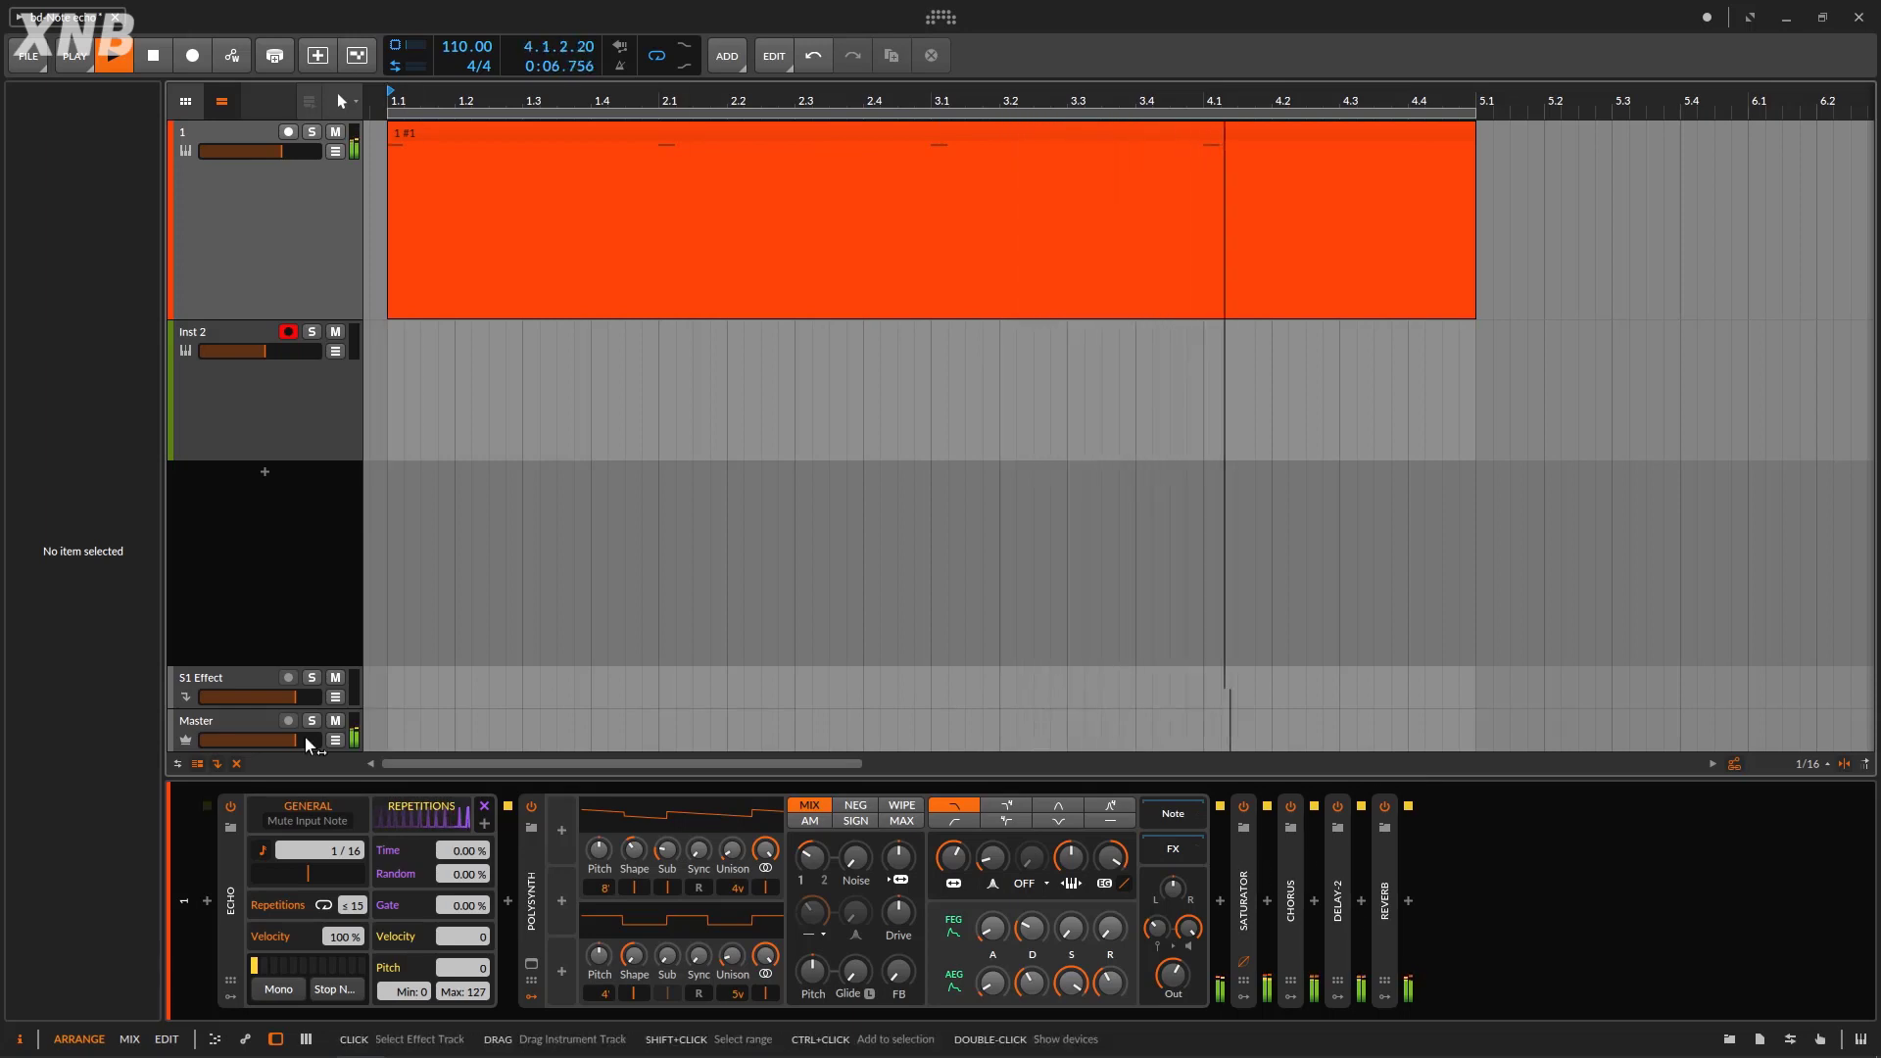
pyautogui.press('space')
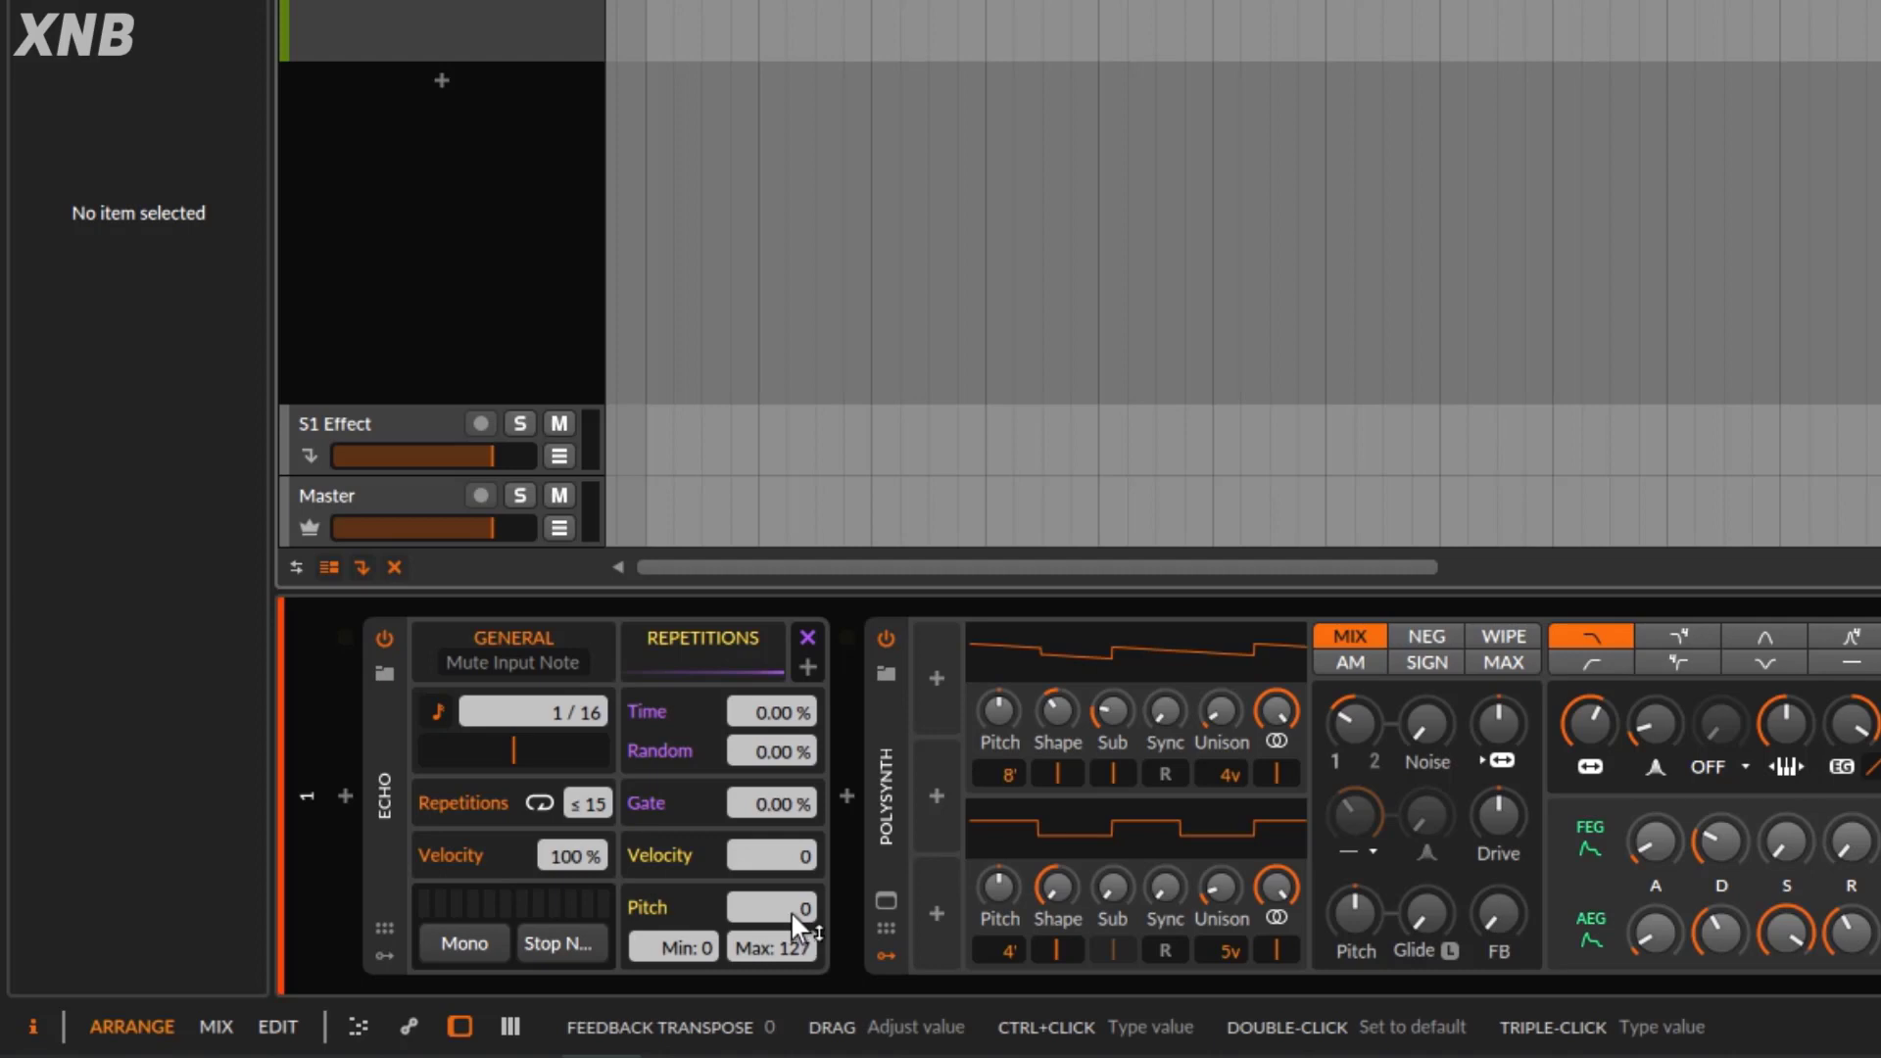
# Set the Echo's repetition pitch to +1 and record the clip's echoes onto Inst 2.
pyautogui.moveTo(791, 911); pyautogui.dragTo(790, 903)
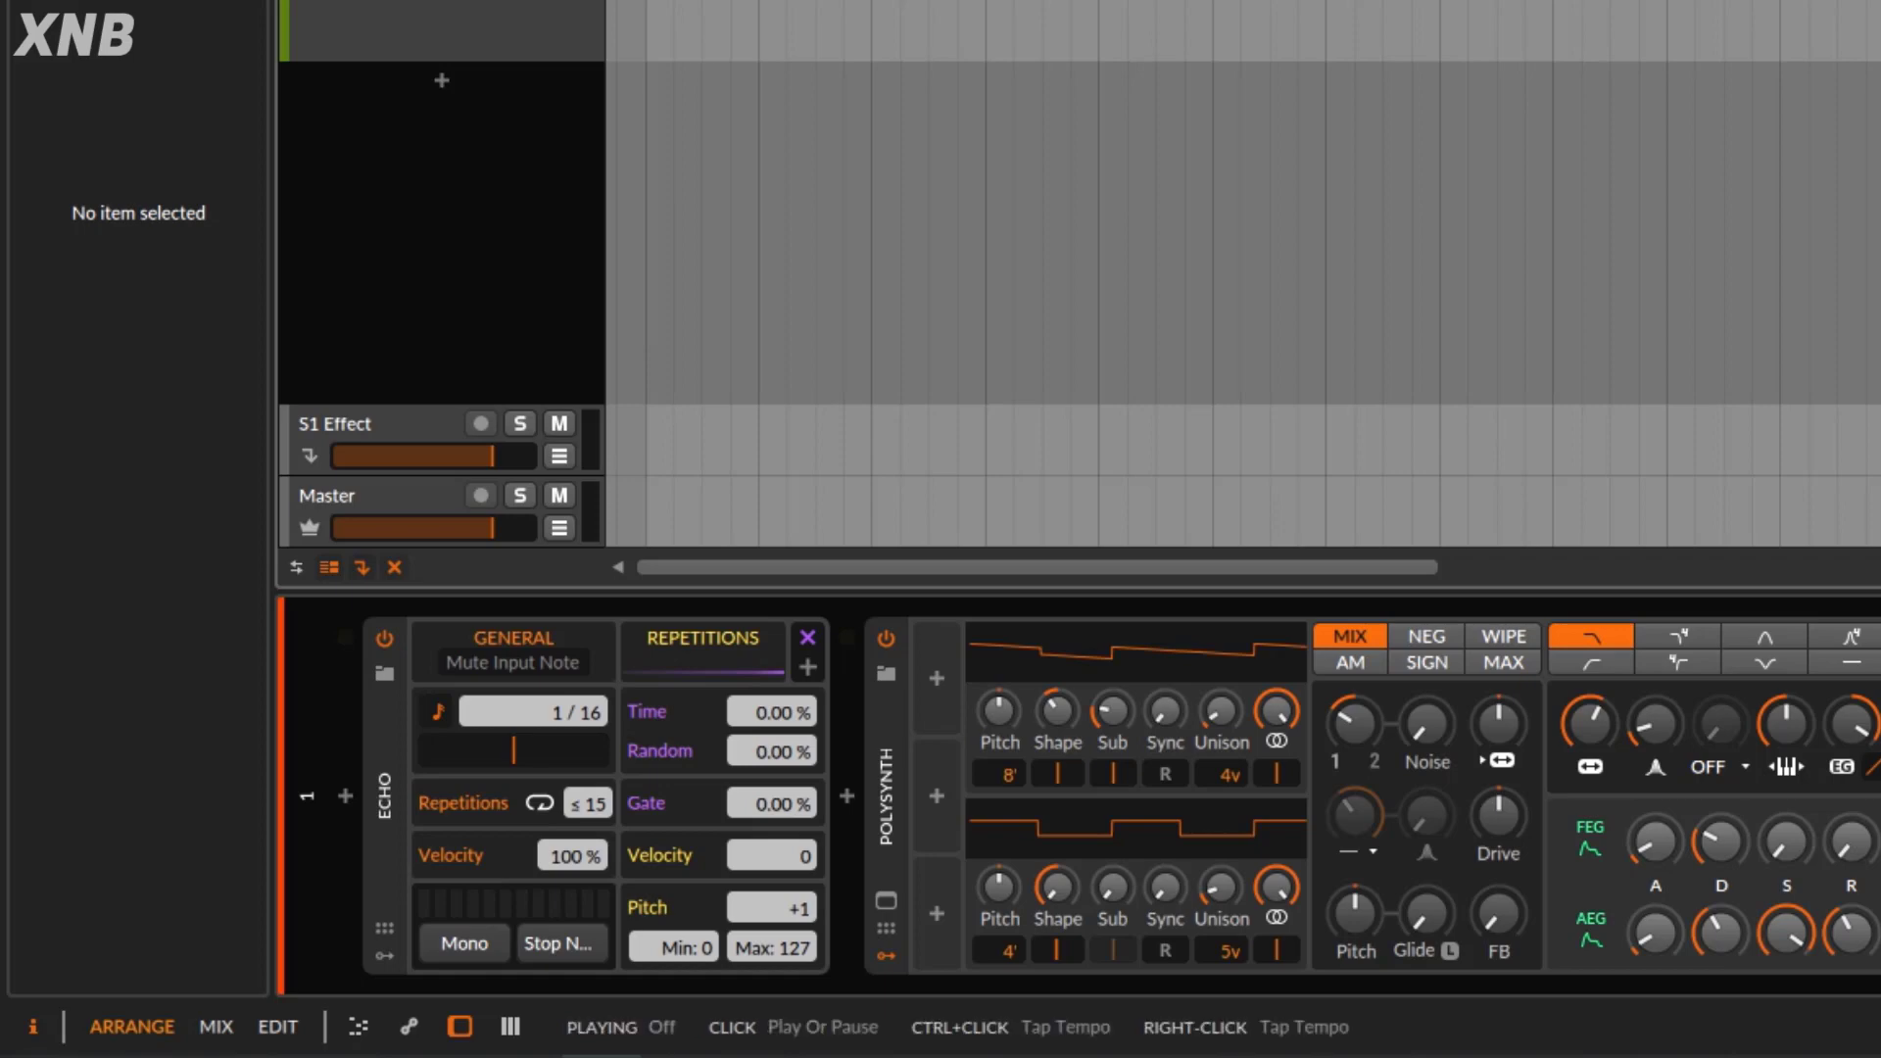
pyautogui.click(114, 56)
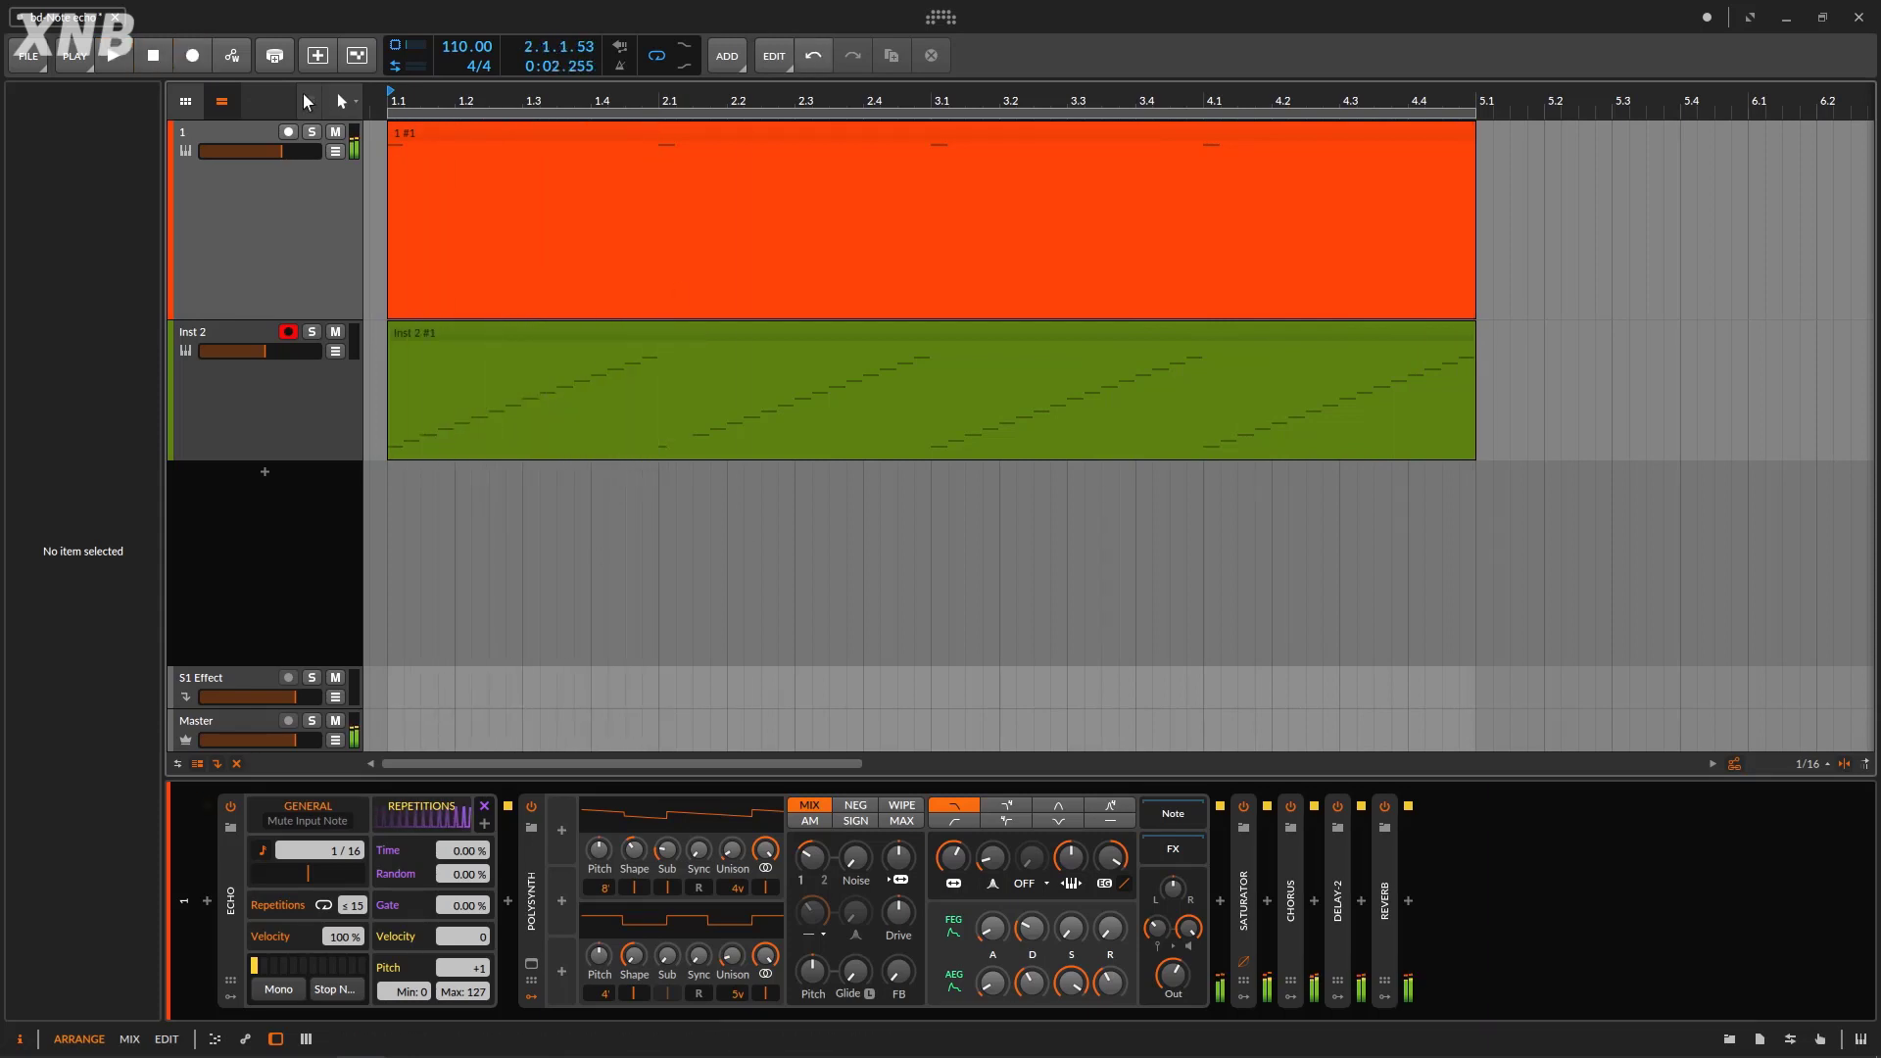
pyautogui.click(153, 55)
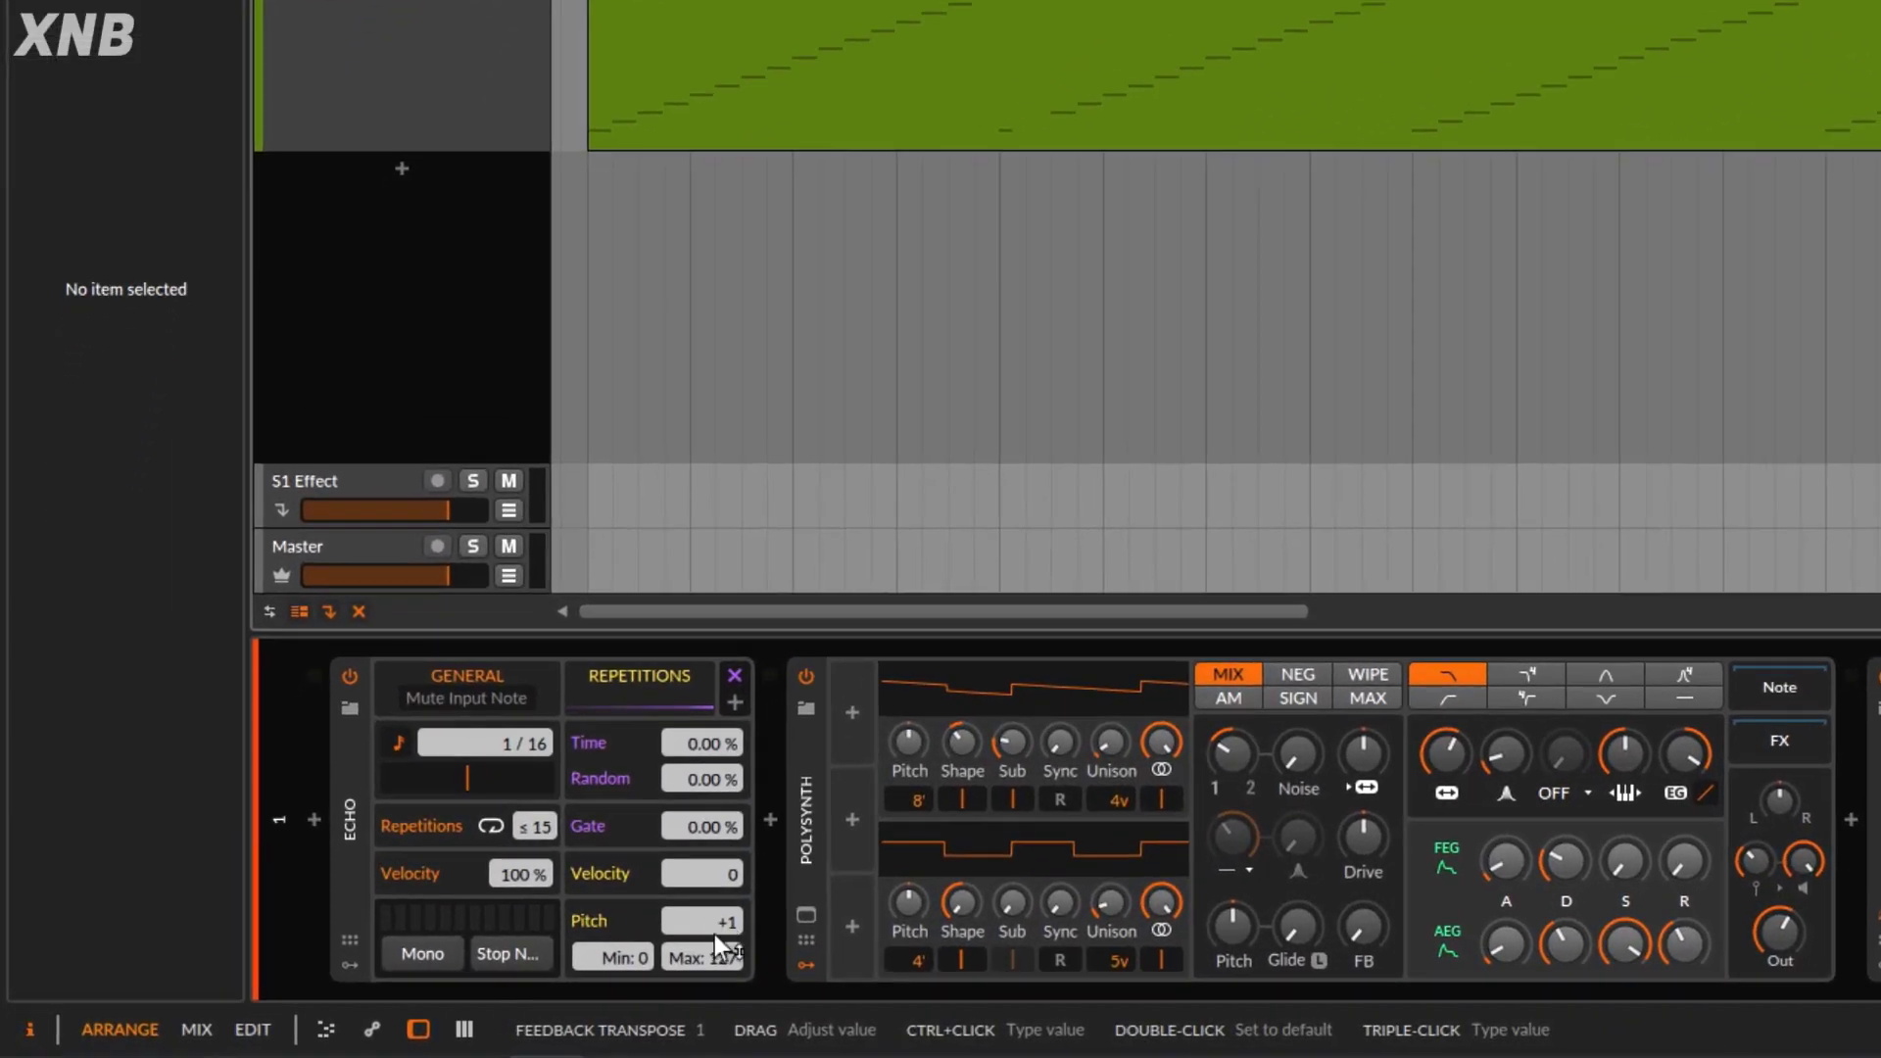
# Set the Echo's repetition pitch to +12 and replace the Inst 2 clip with a new recording of the echoes.
pyautogui.moveTo(723, 929); pyautogui.dragTo(723, 929)
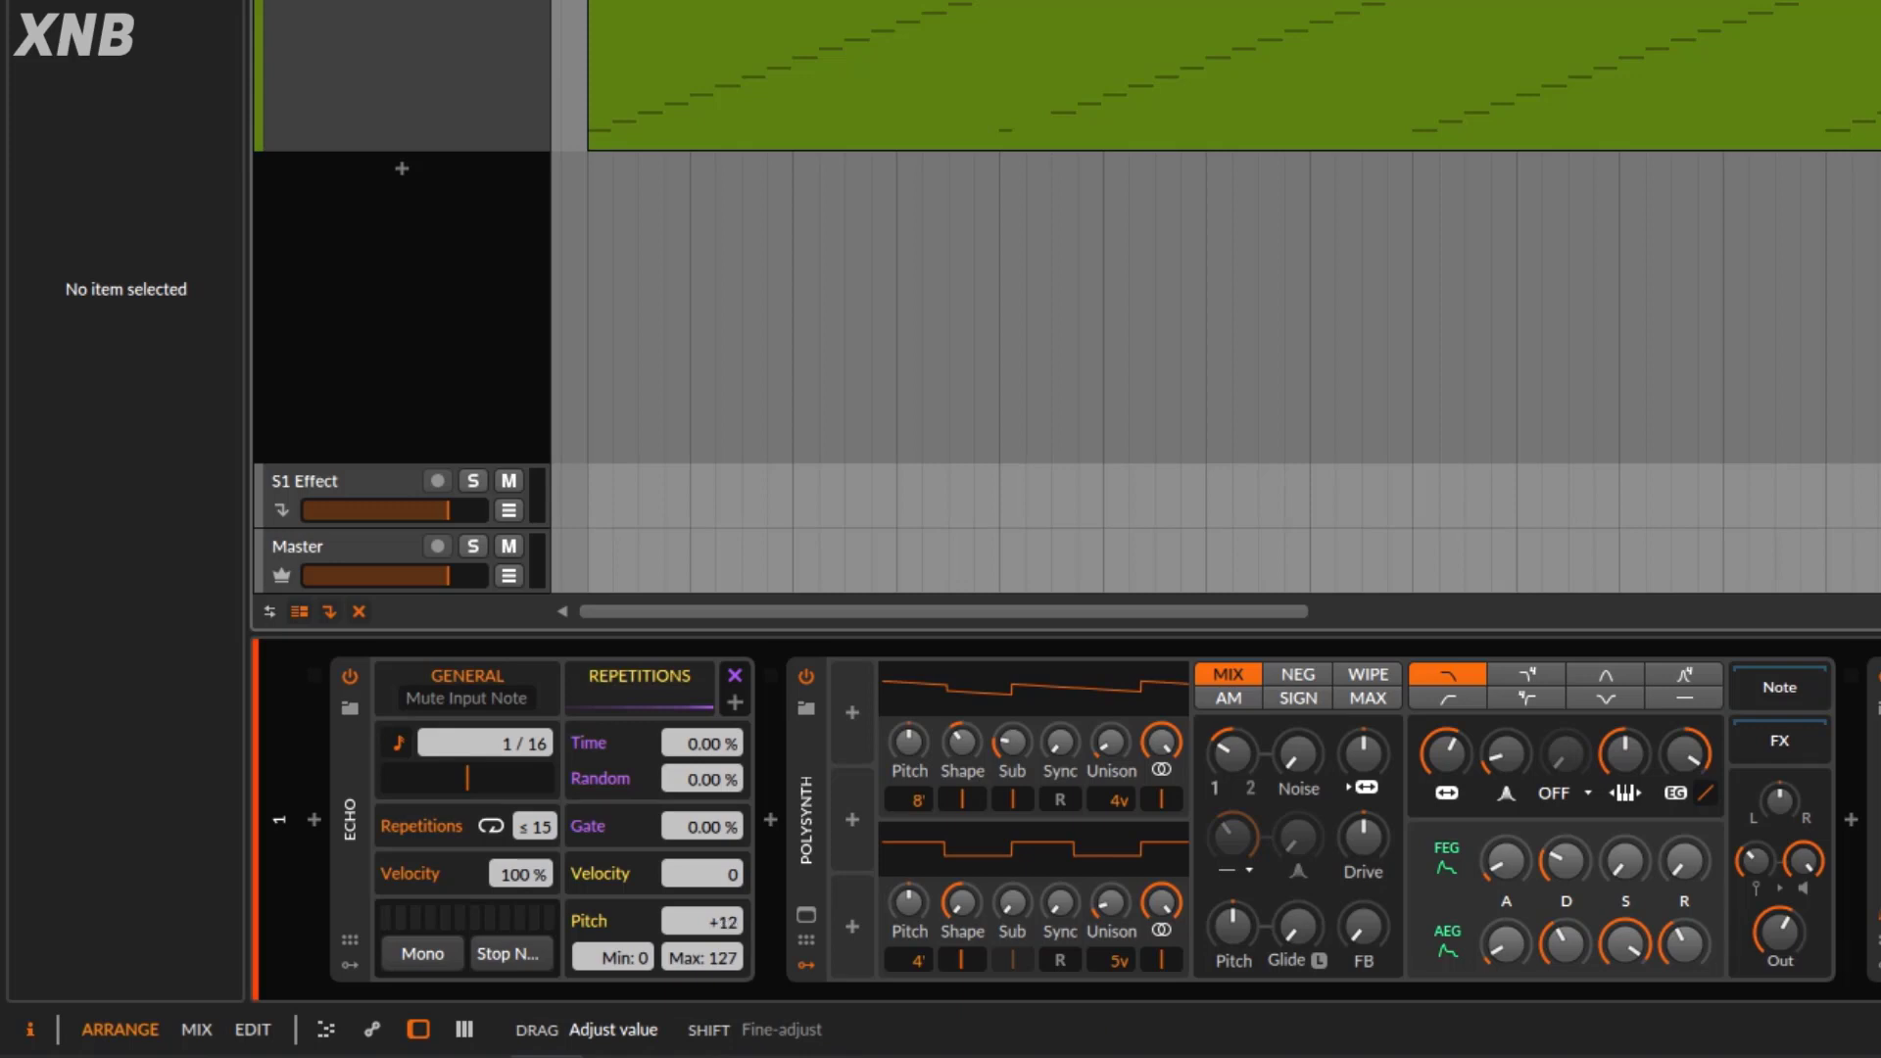
pyautogui.click(1077, 79)
pyautogui.press('Delete')
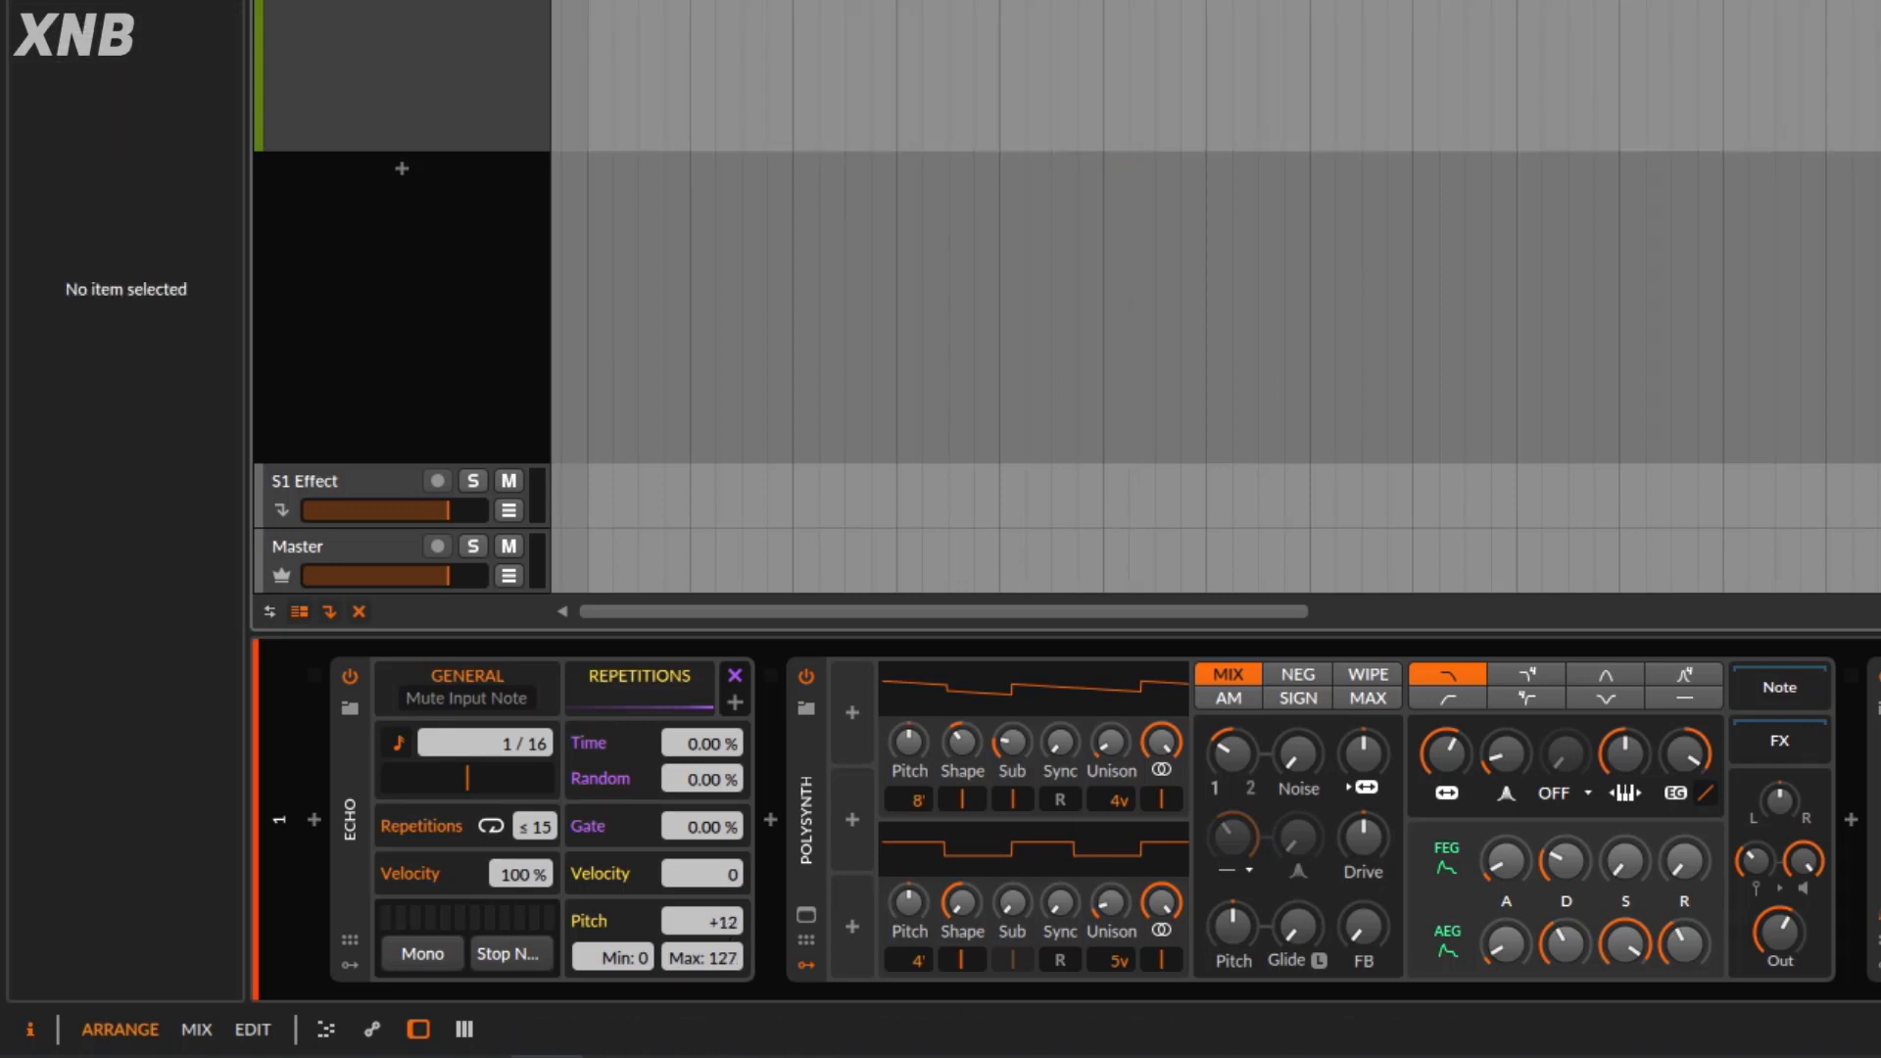
pyautogui.press('F9')
pyautogui.press('space')
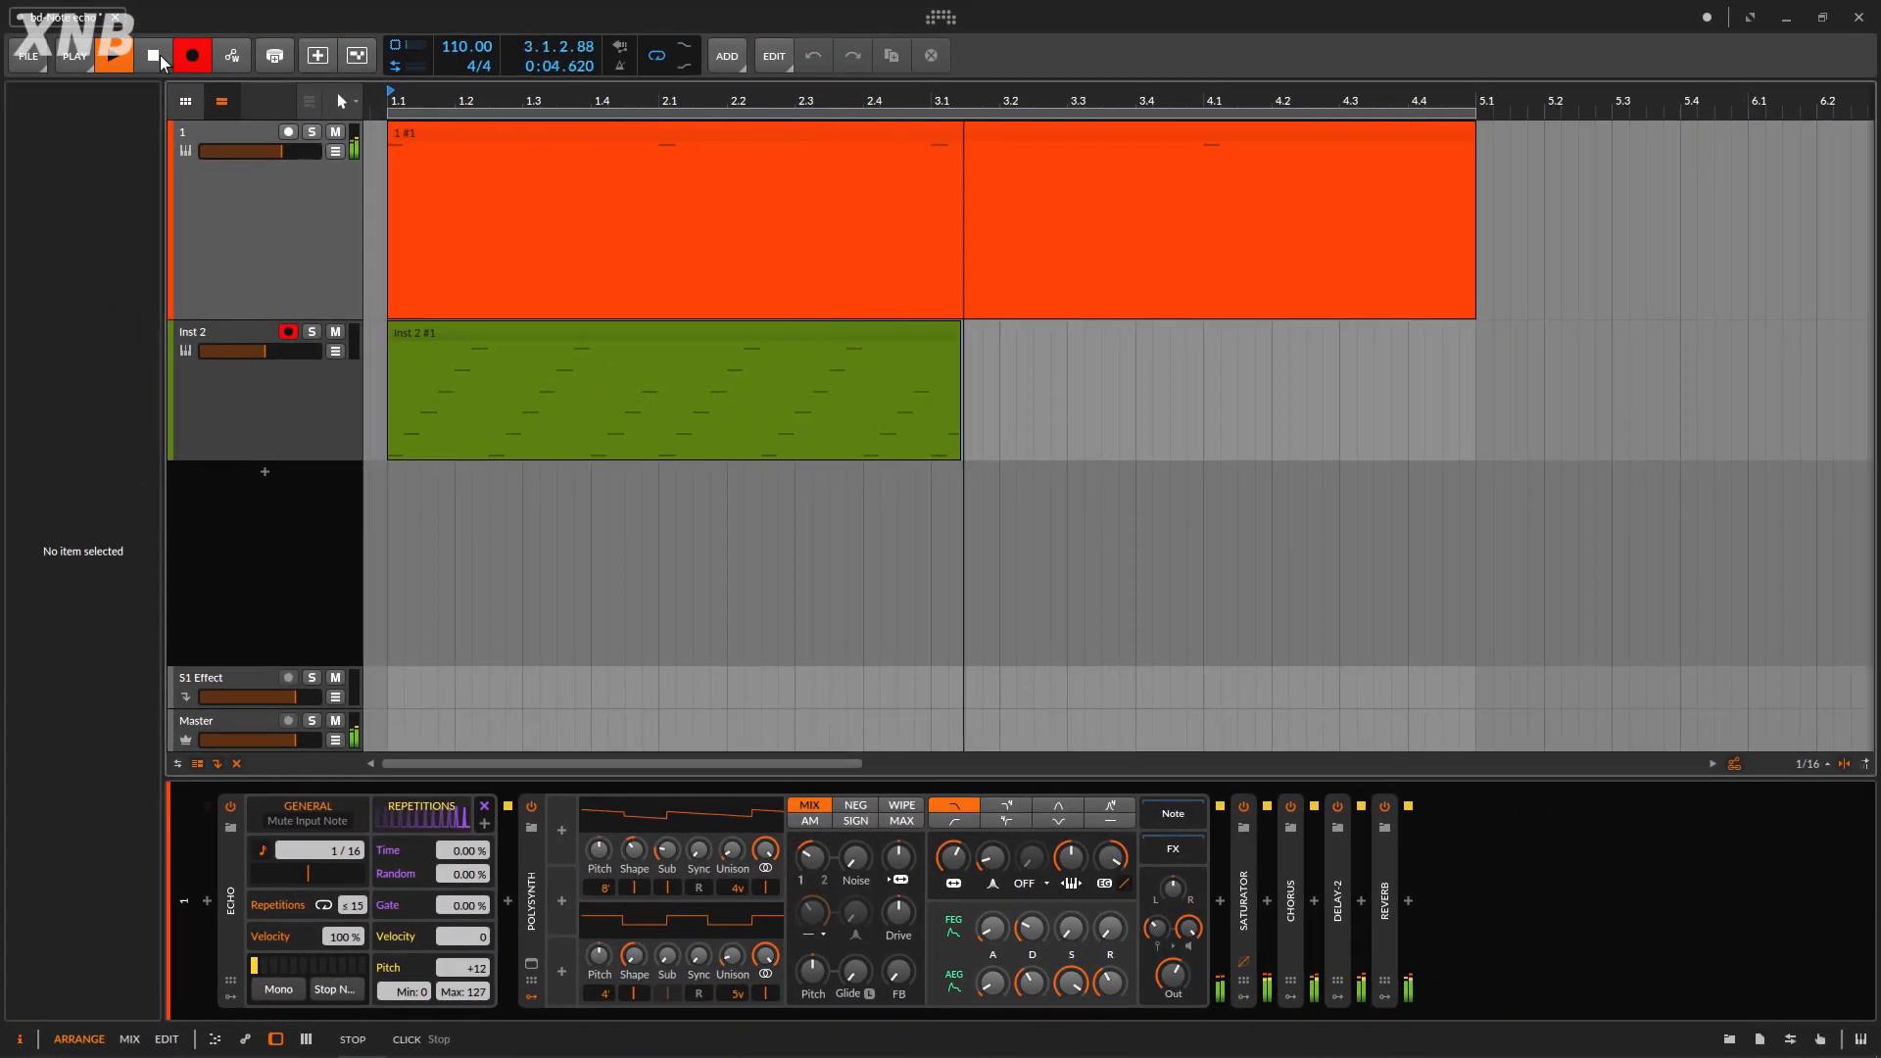
pyautogui.click(157, 57)
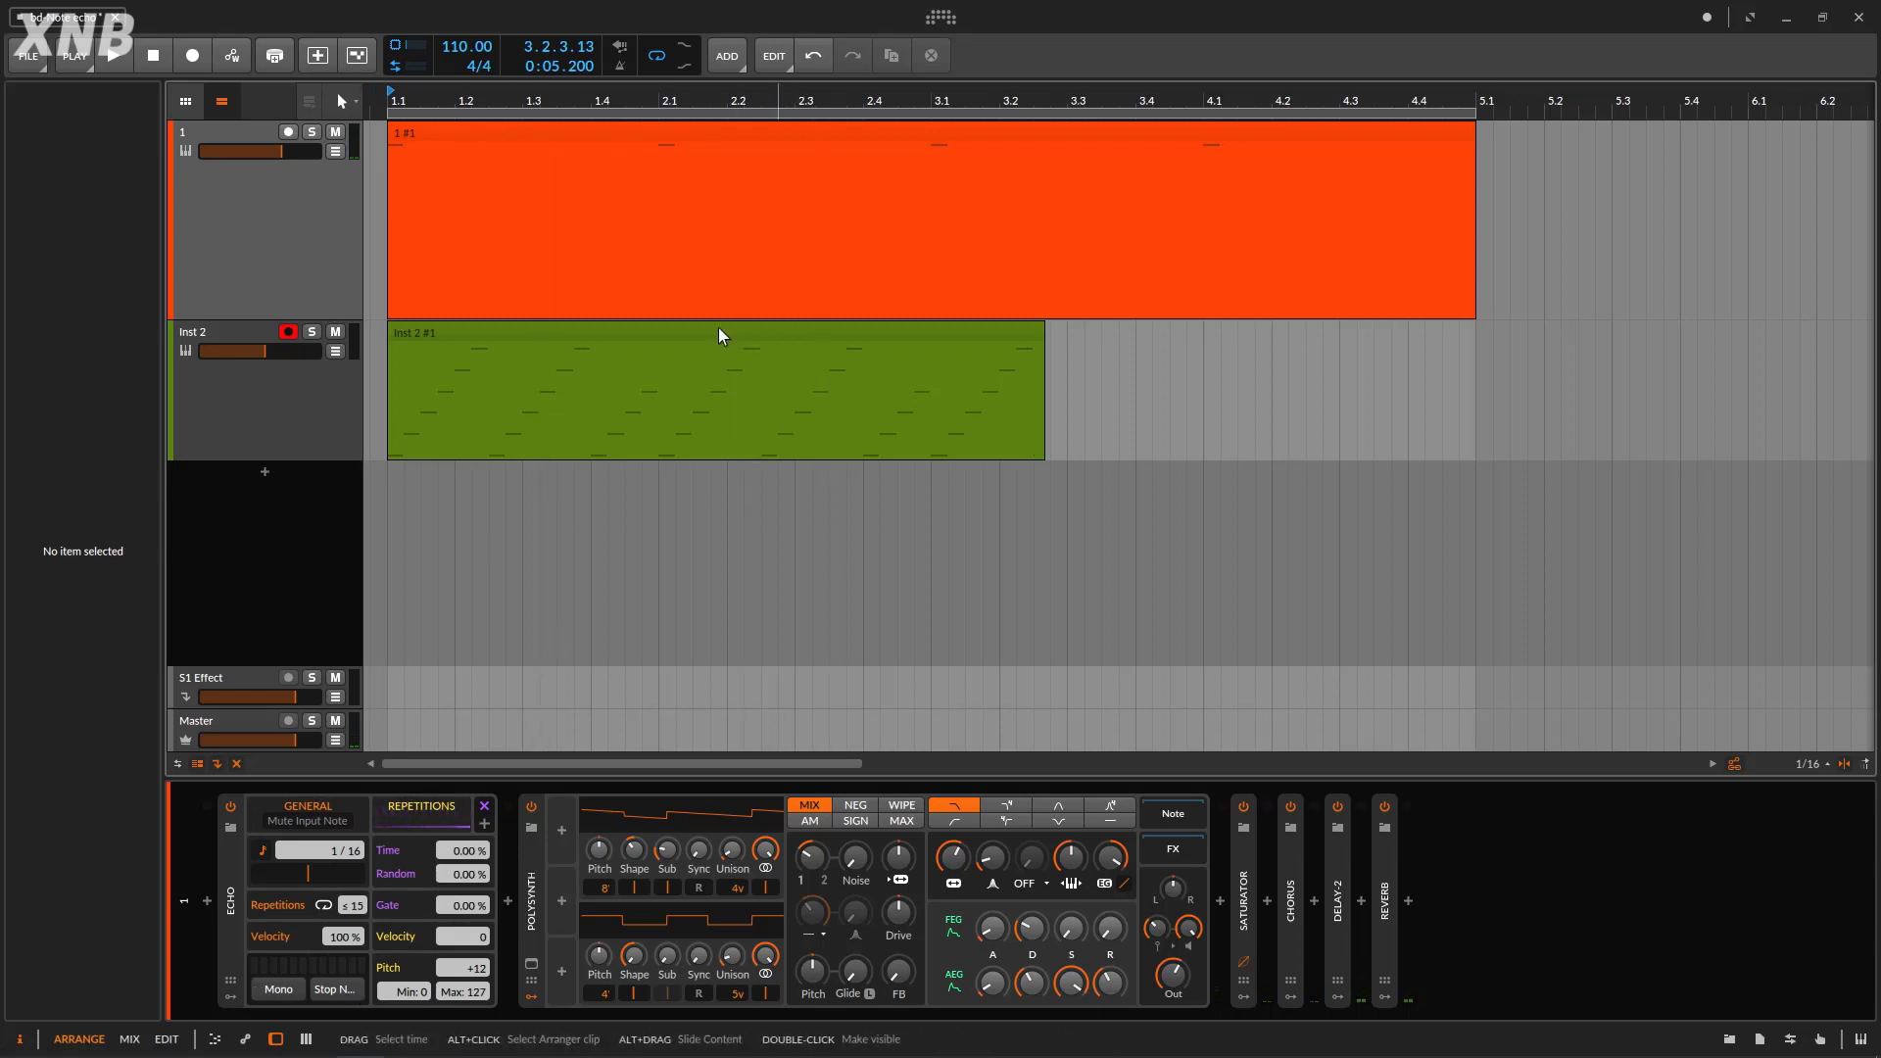
# Open the recorded Inst 2 clip and examine how the echo notes move through the octaves.
pyautogui.doubleClick(497, 333)
pyautogui.scroll(6, 470, 782)
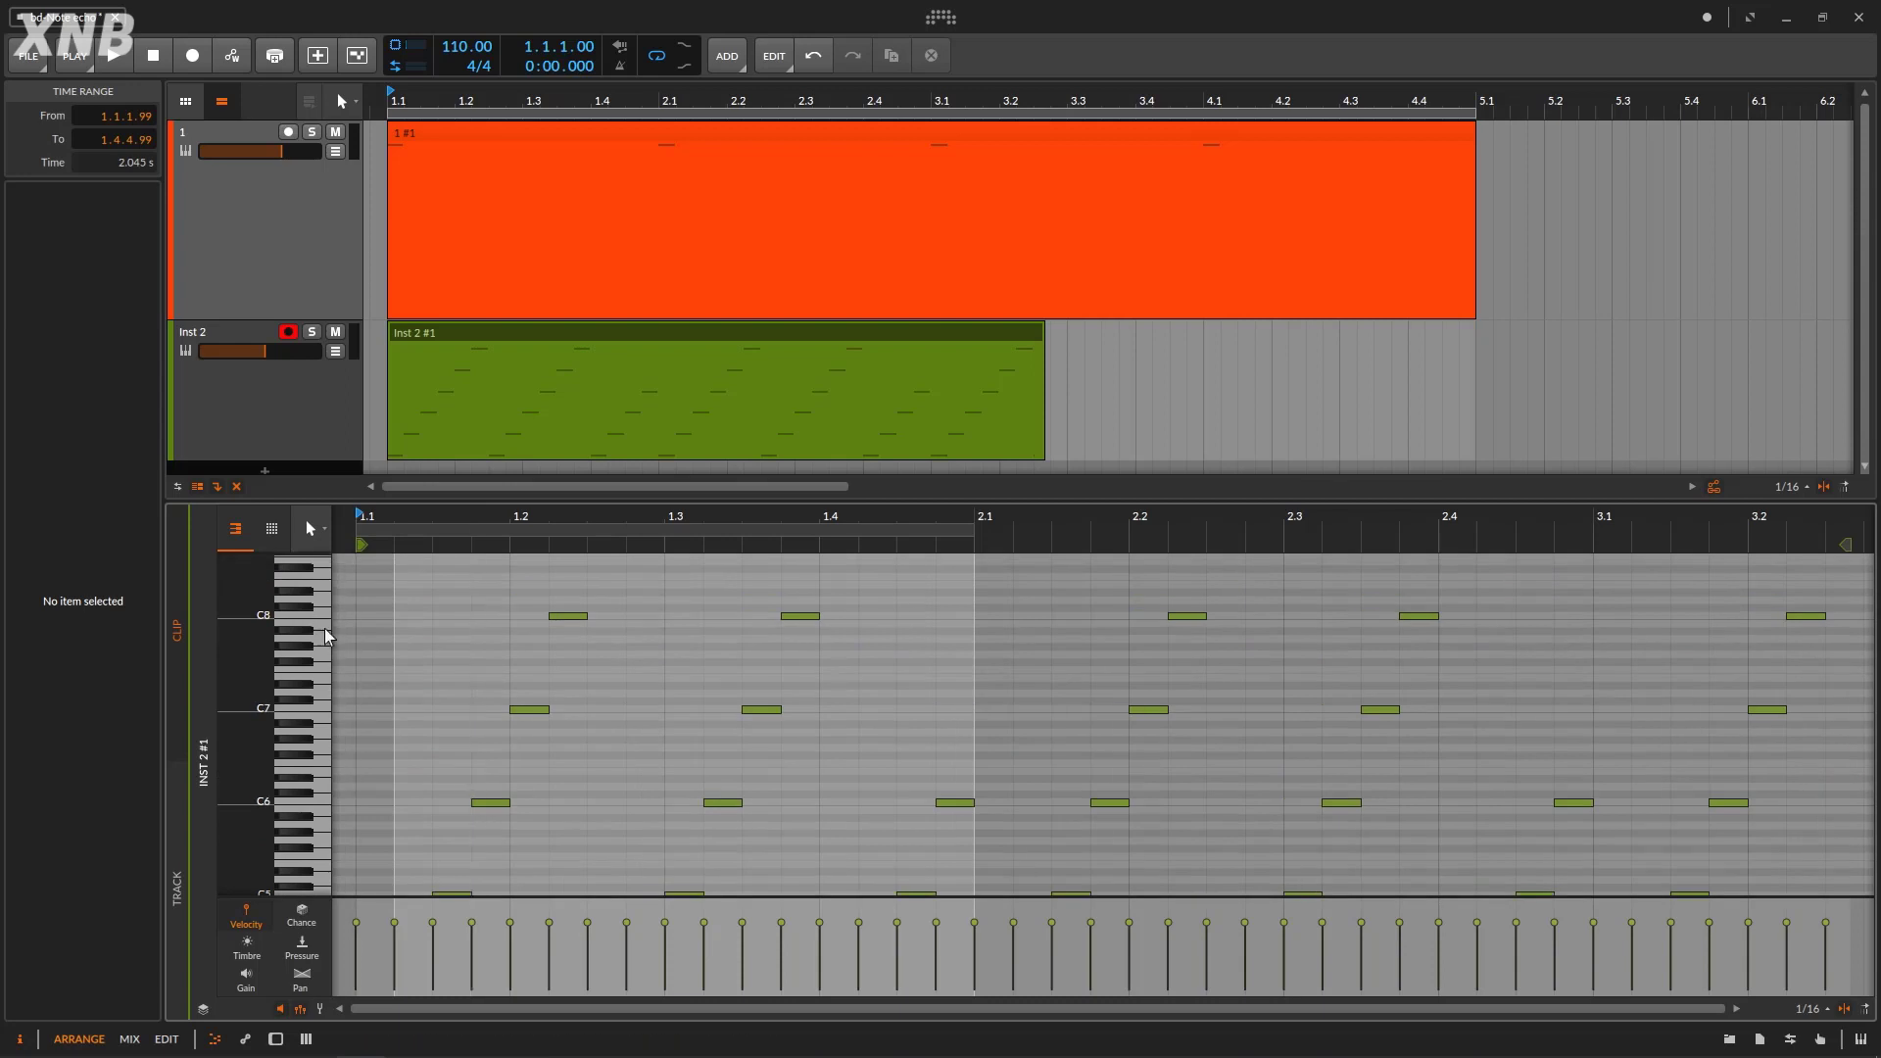
pyautogui.scroll(-1, 538, 715)
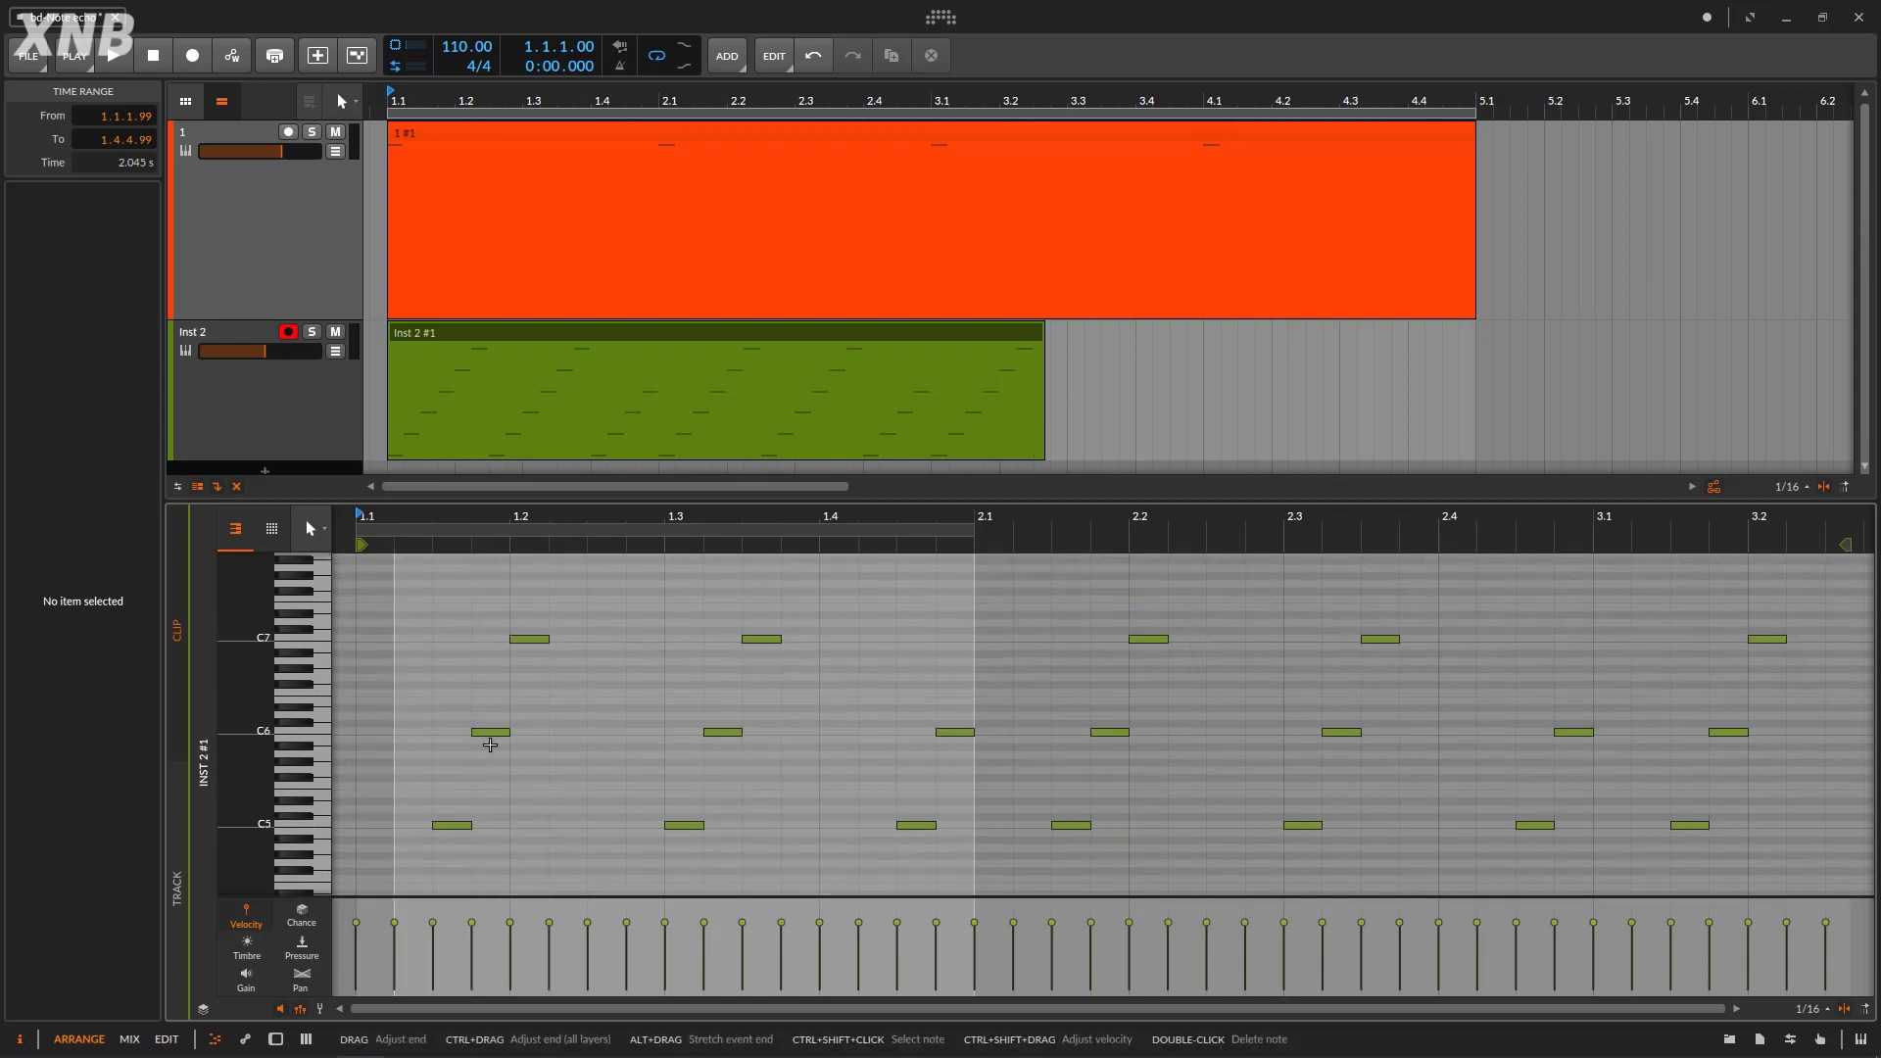
pyautogui.scroll(1, 531, 659)
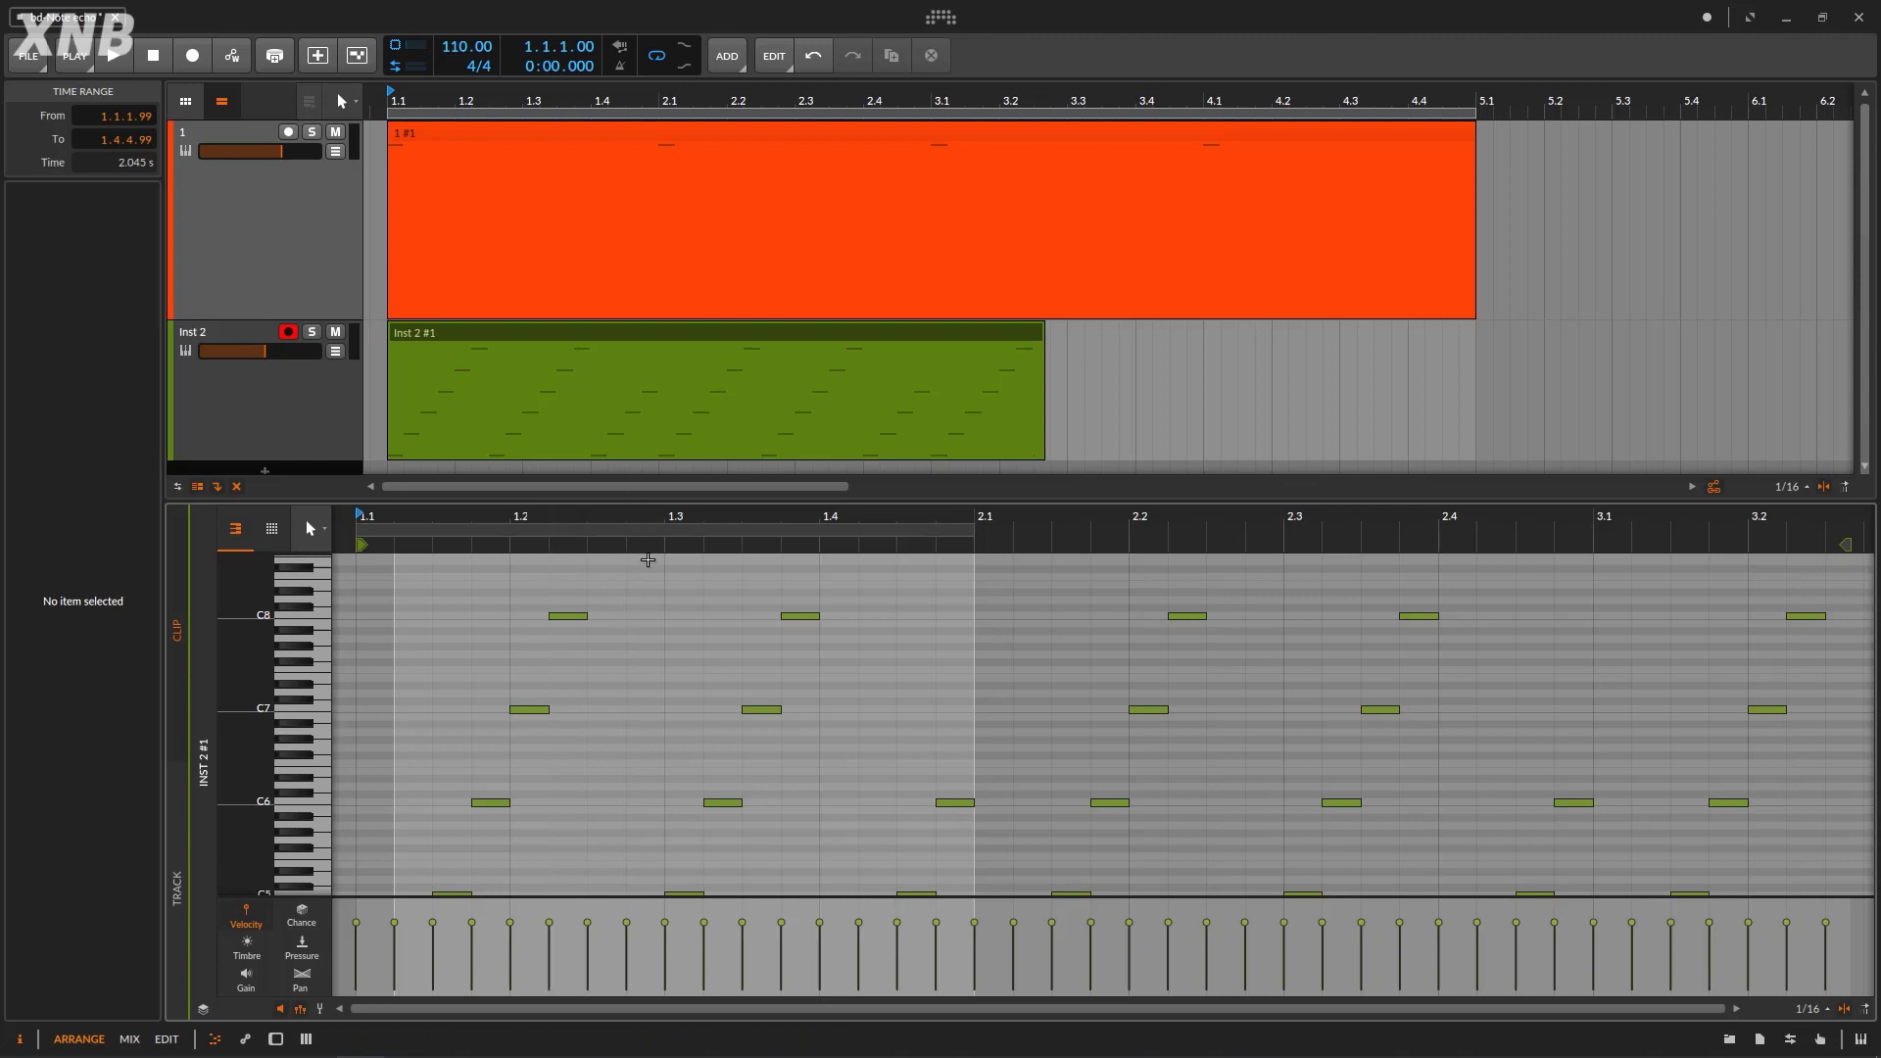
pyautogui.scroll(-3, 615, 577)
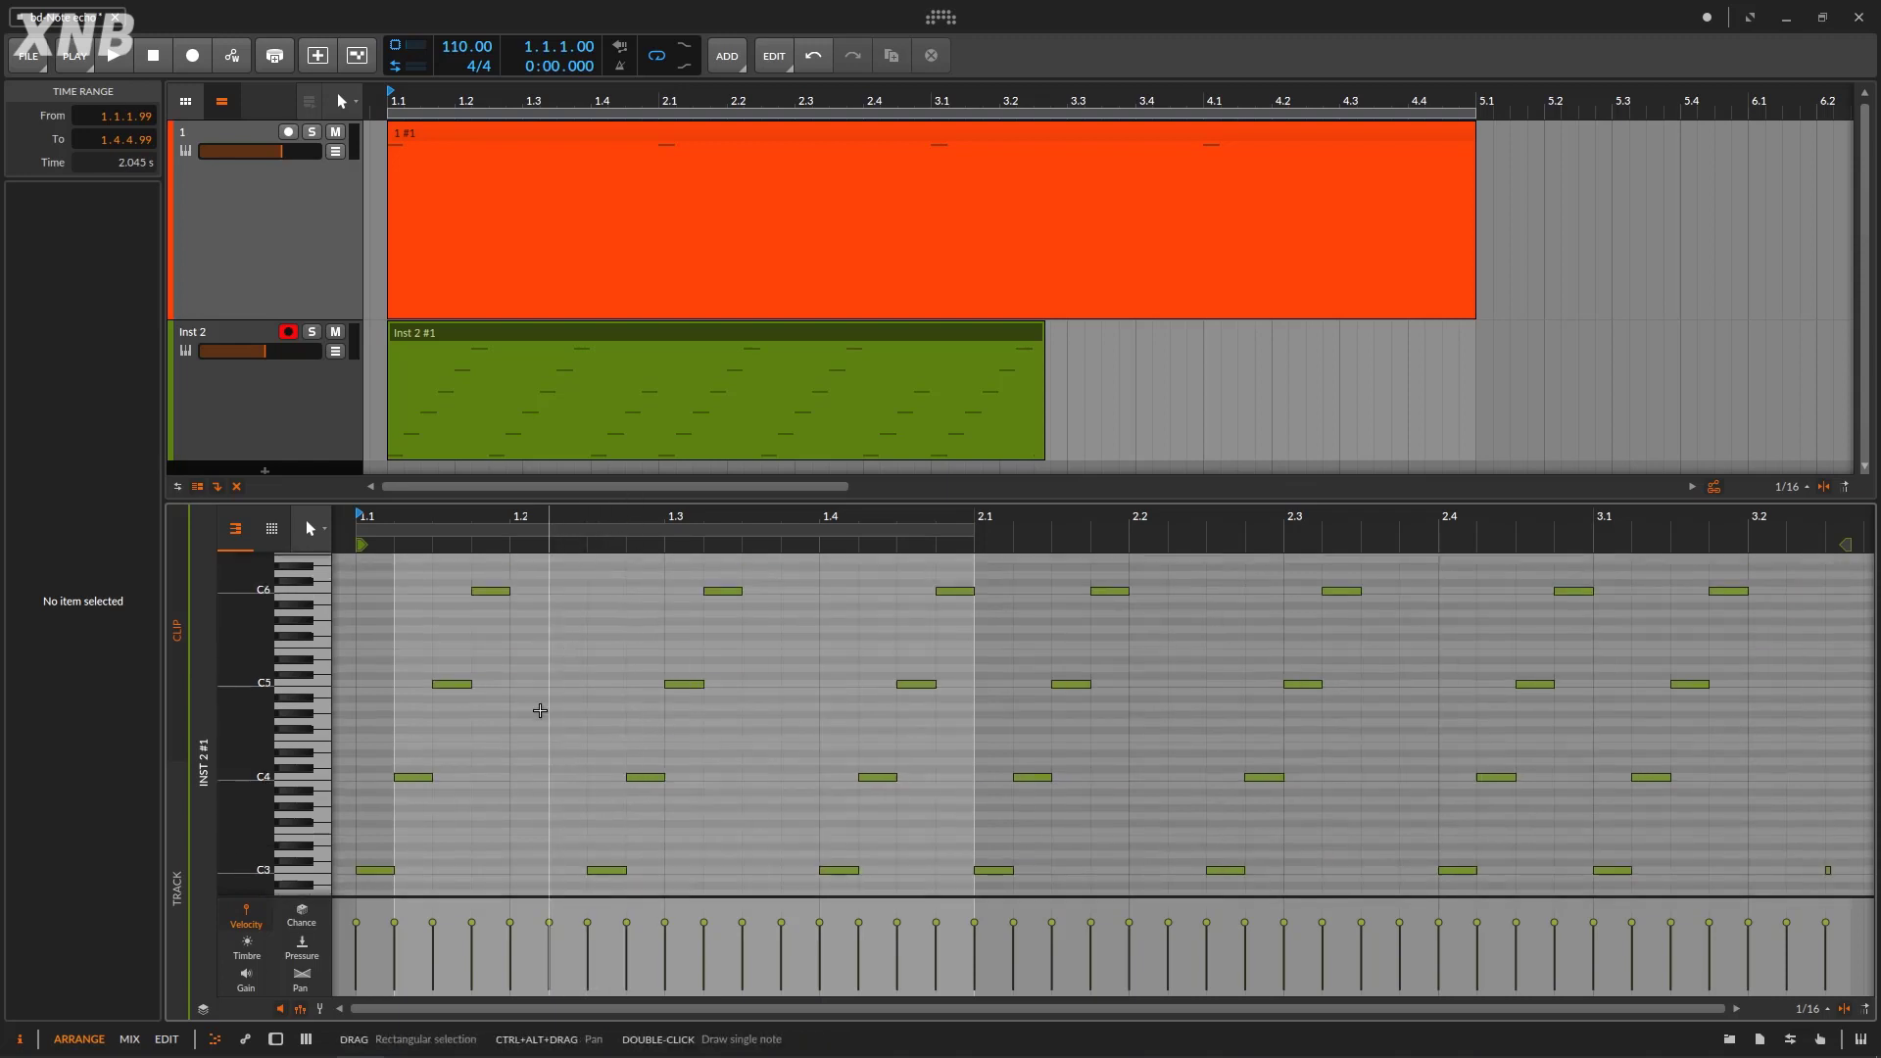
pyautogui.scroll(-1, 540, 711)
pyautogui.moveTo(564, 774); pyautogui.dragTo(671, 823)
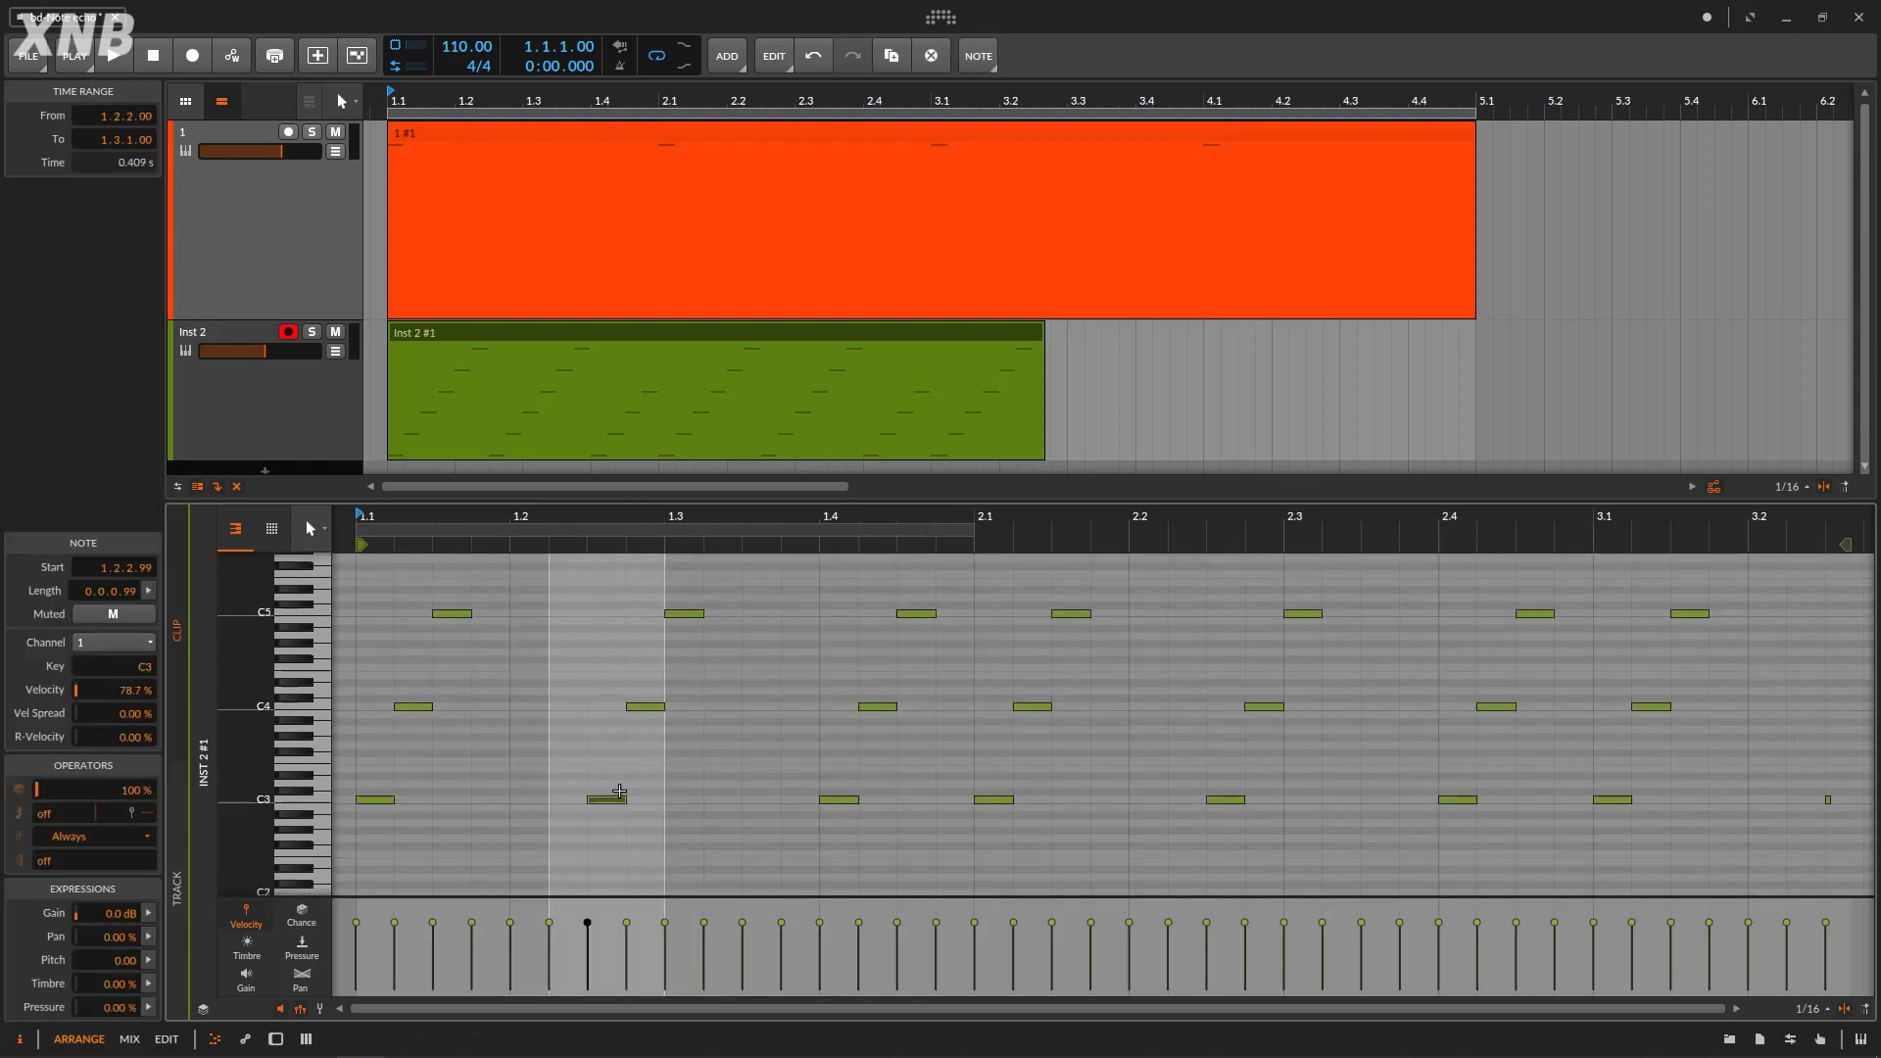
pyautogui.scroll(3, 619, 791)
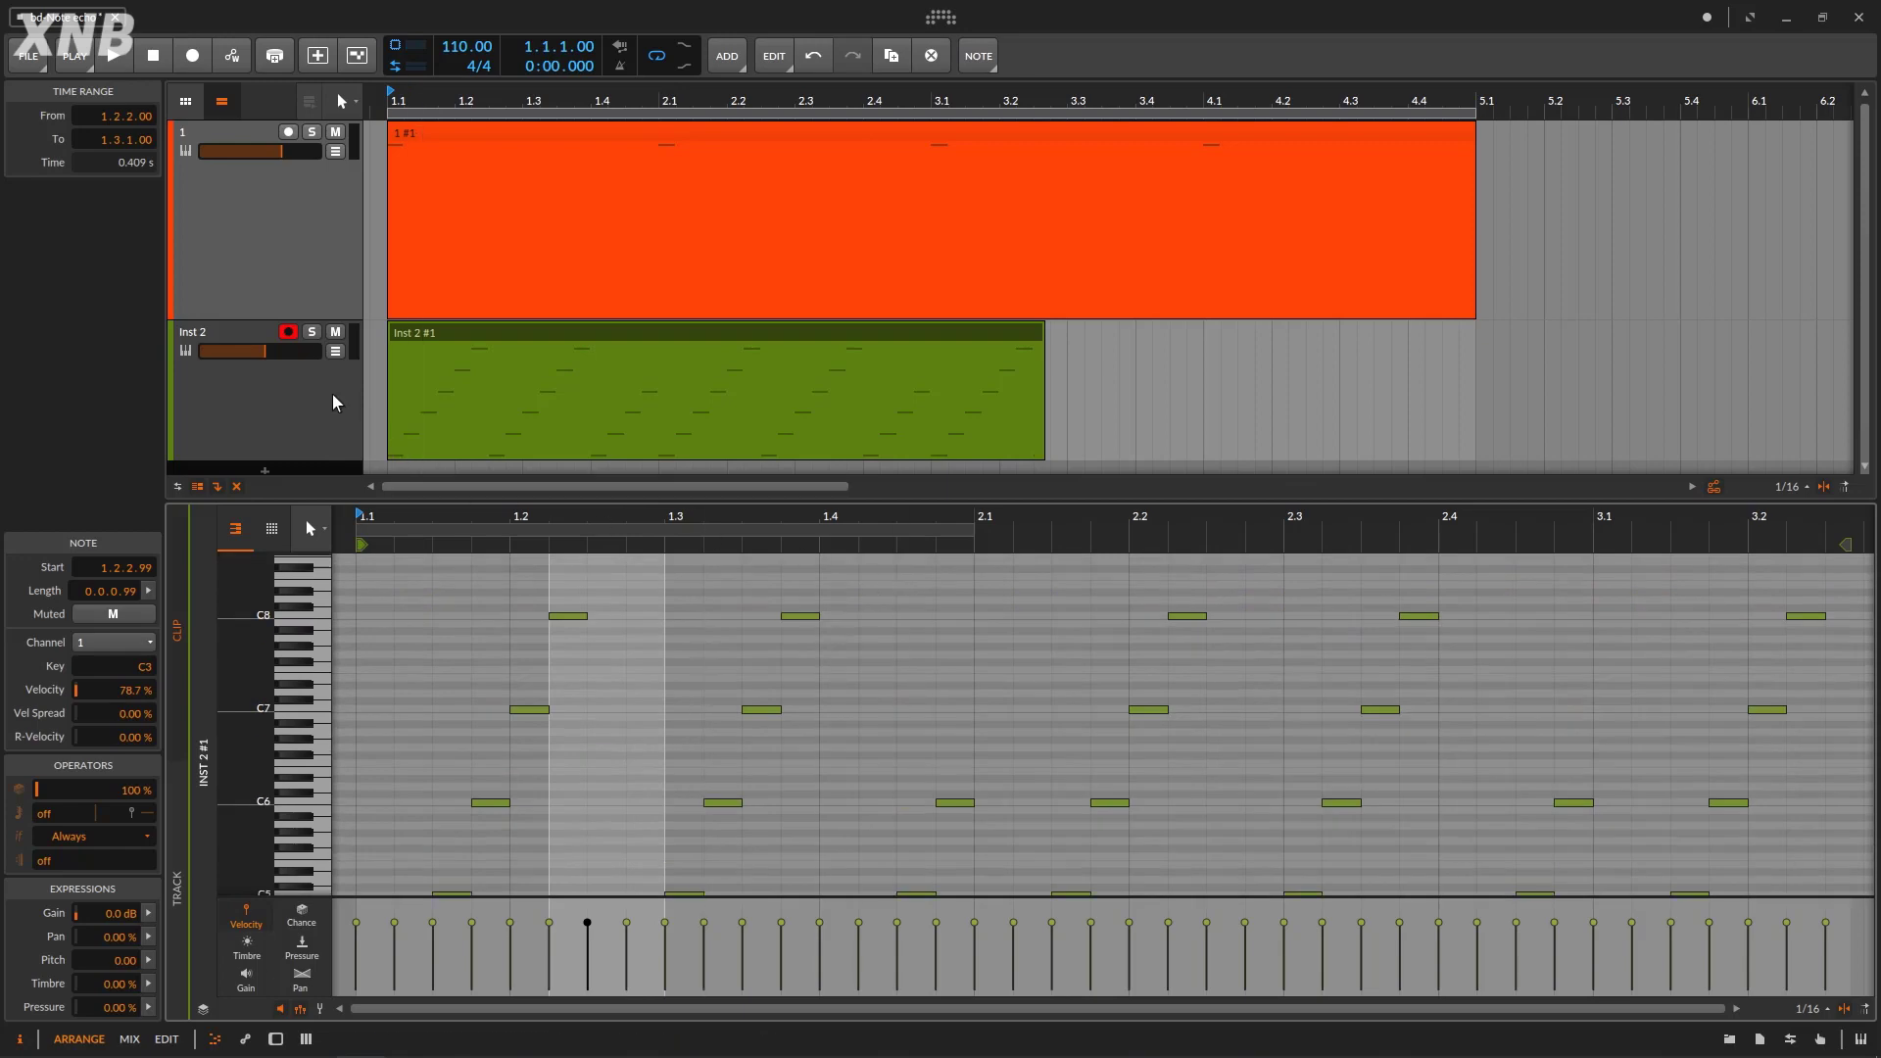
# Return to track 1's devices, limit the Echo's maximum pitch to 67 and record a fresh Inst 2 clip in place of the old one.
pyautogui.doubleClick(319, 288)
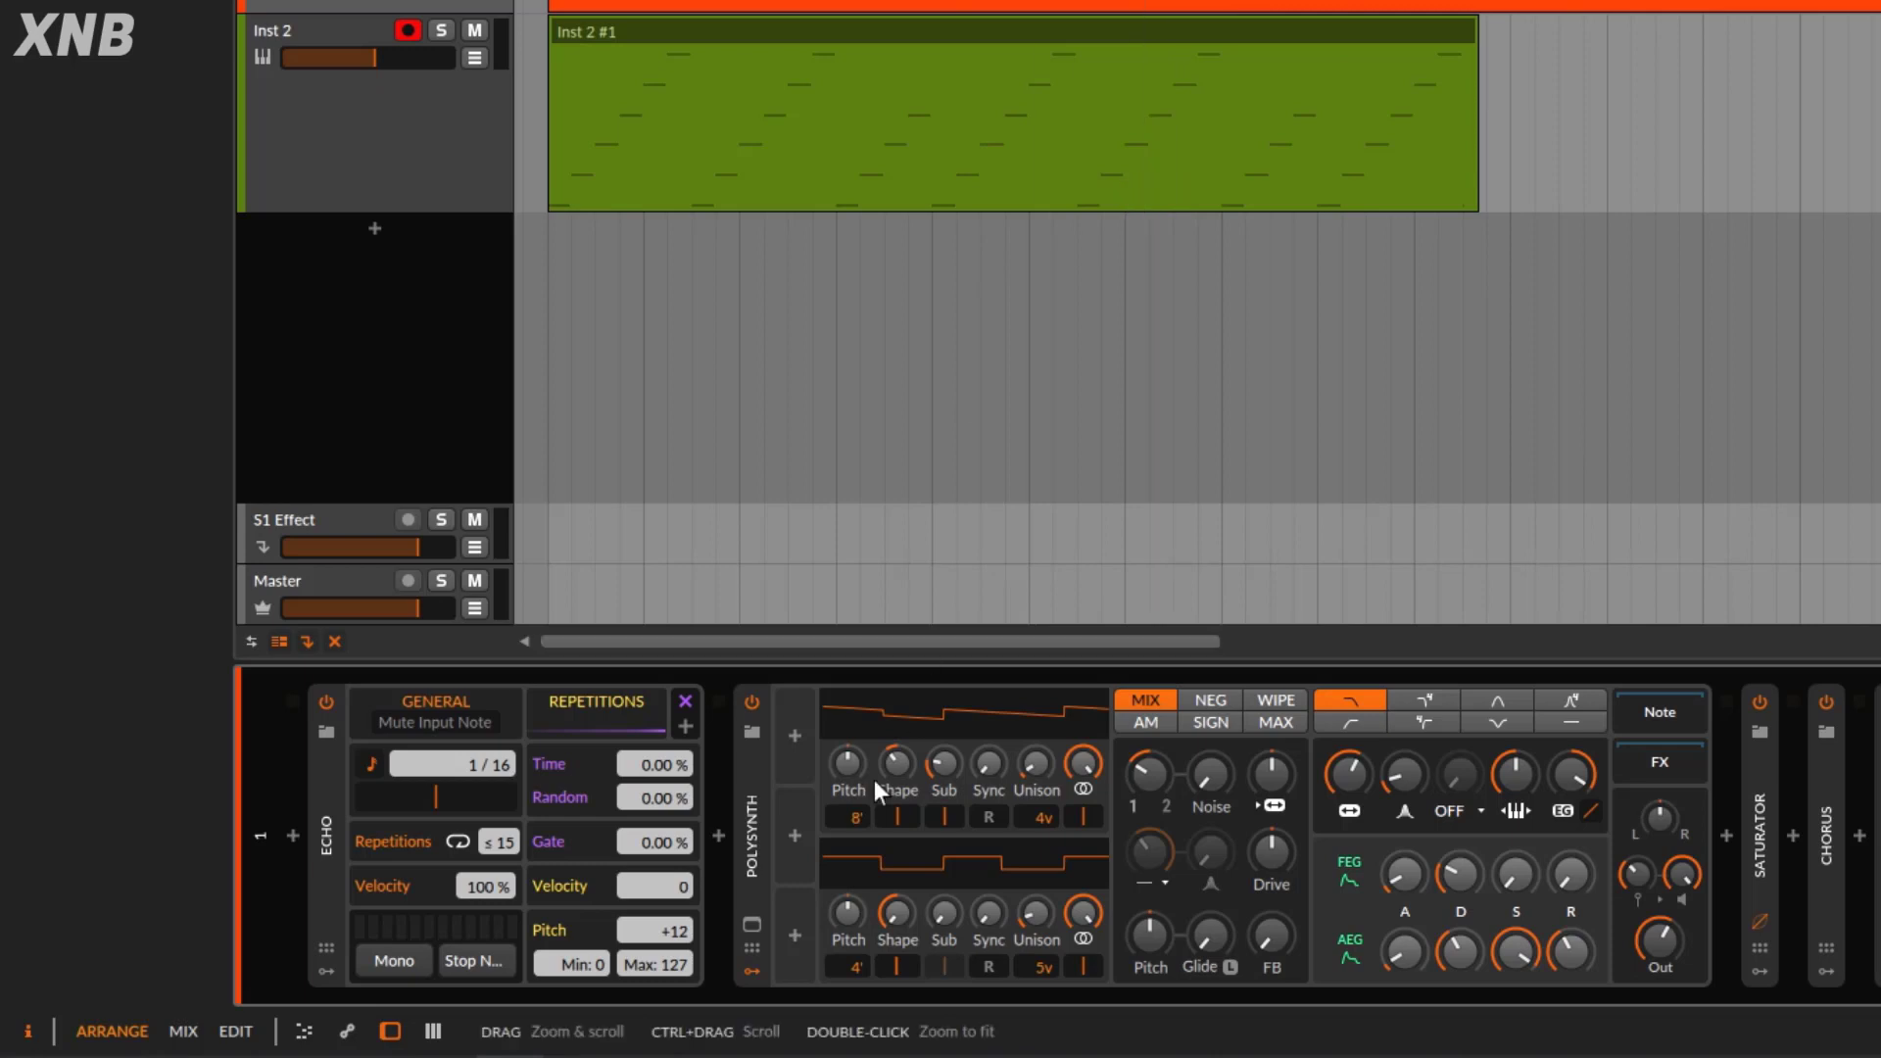
pyautogui.moveTo(659, 964); pyautogui.dragTo(658, 976)
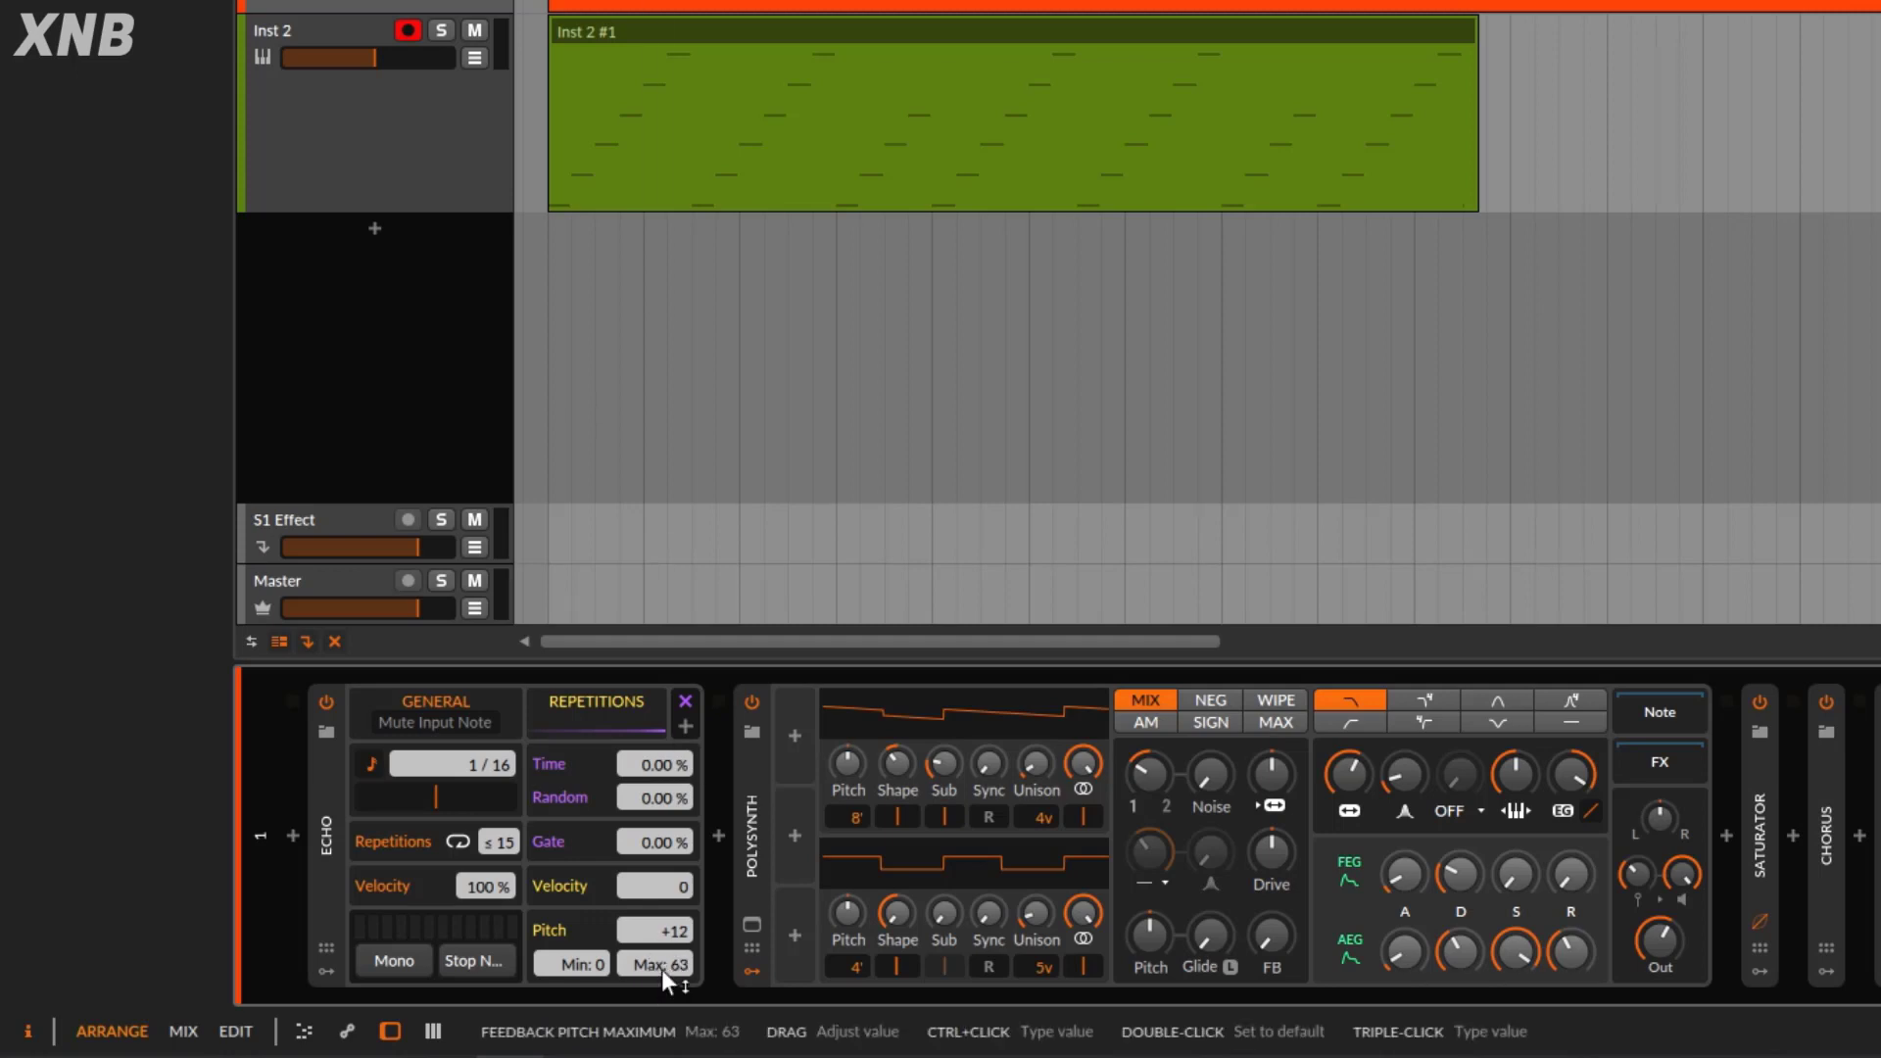
pyautogui.moveTo(658, 964); pyautogui.dragTo(658, 954)
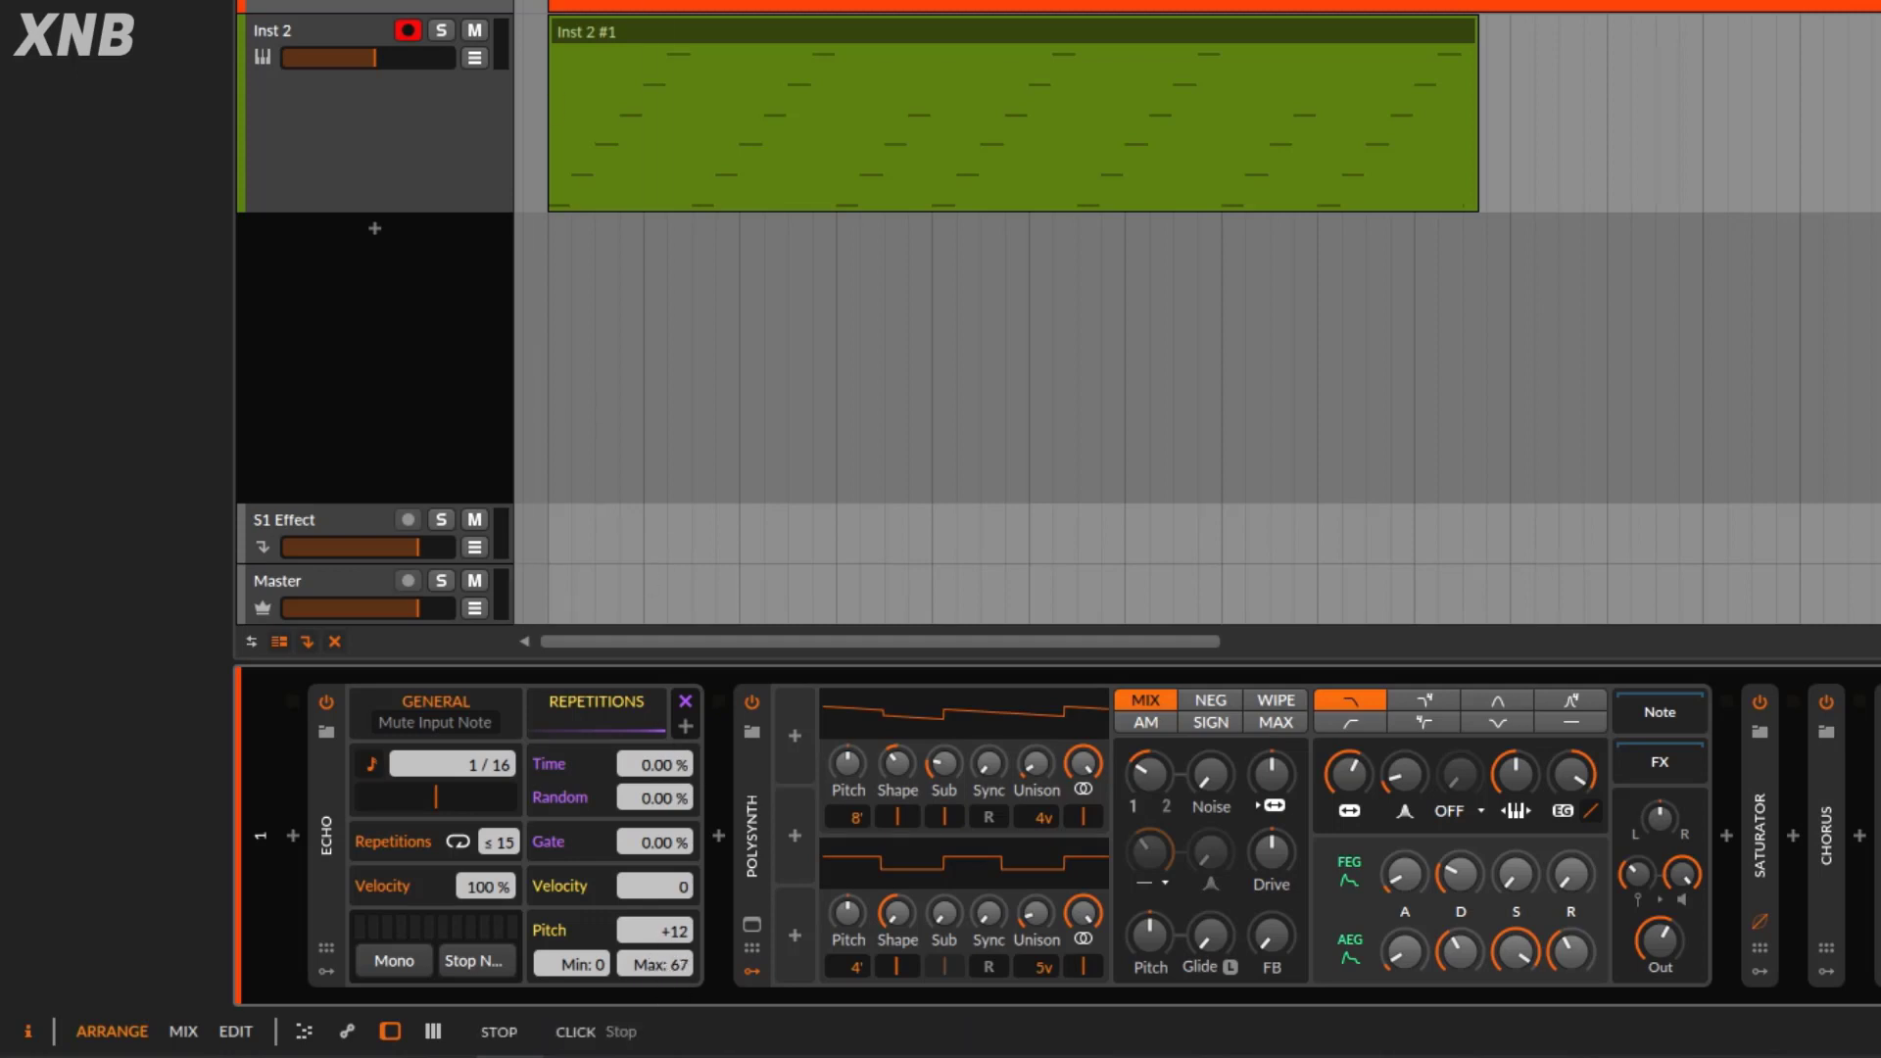
pyautogui.click(795, 39)
pyautogui.press('Delete')
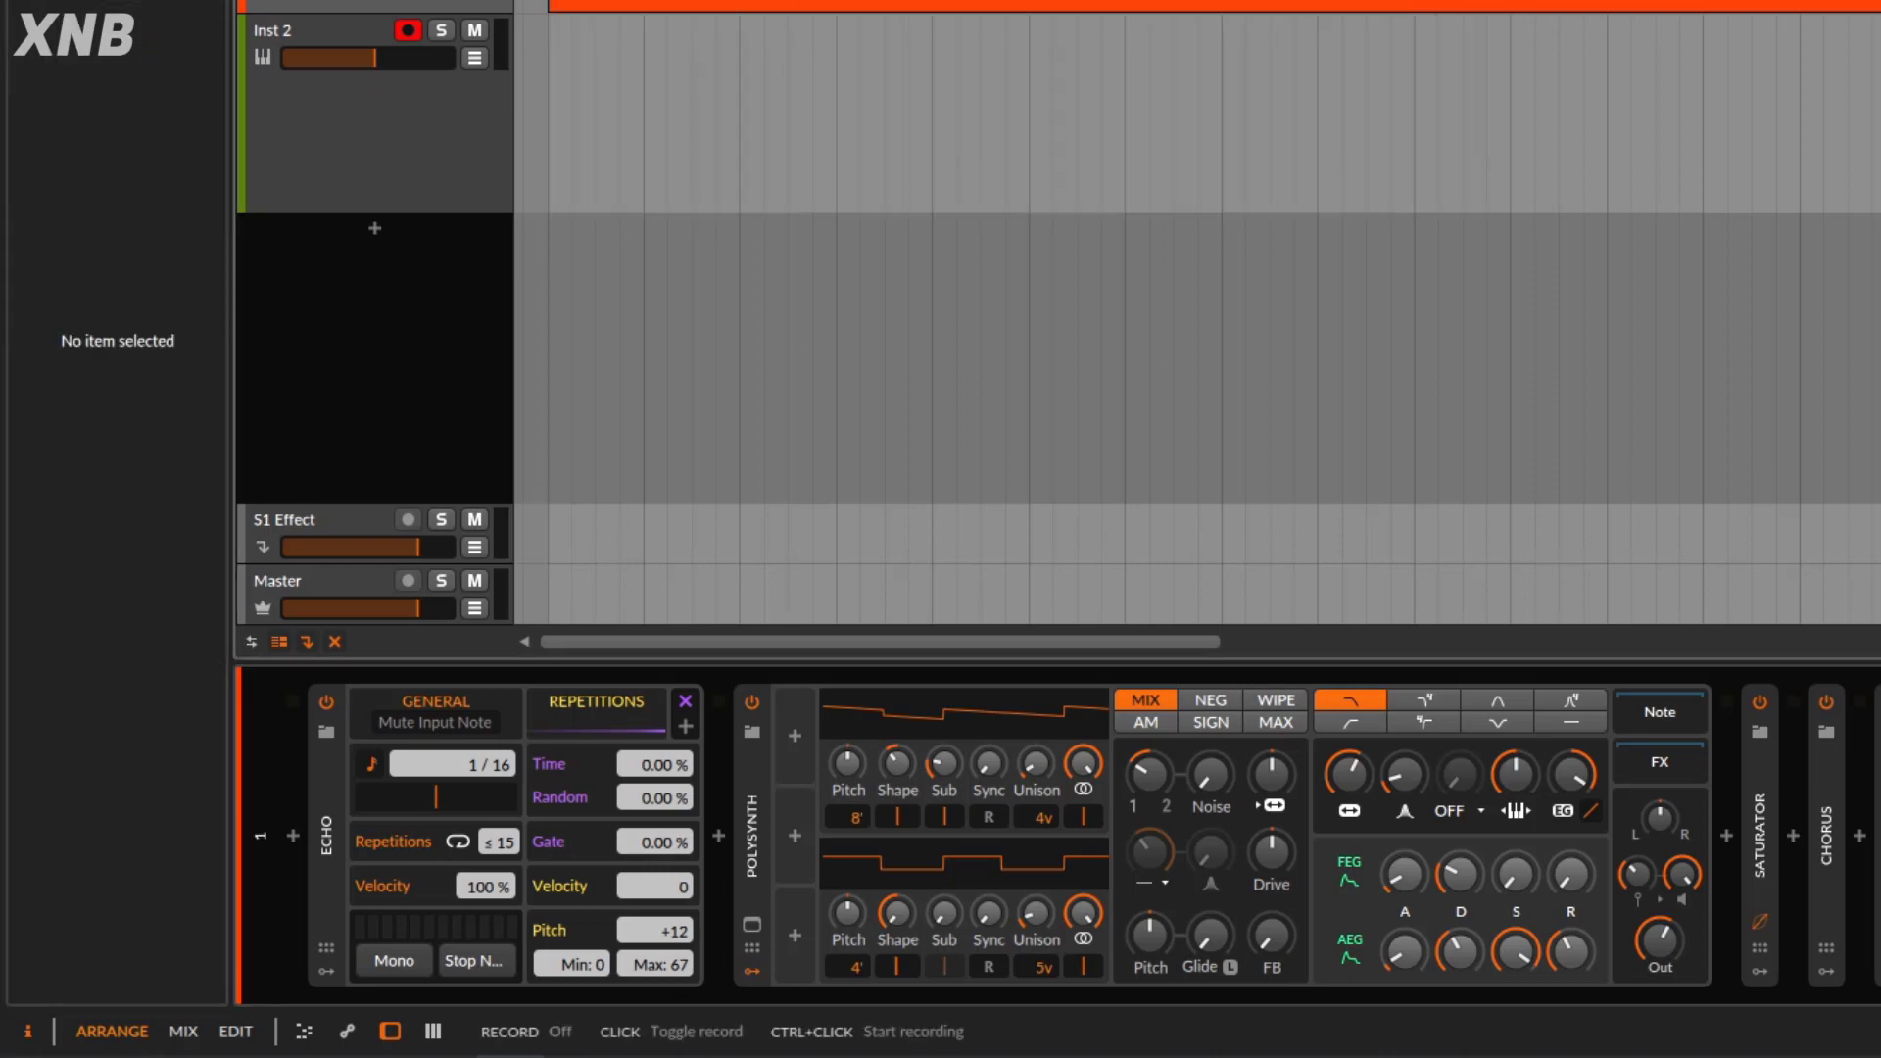
pyautogui.click(490, 0)
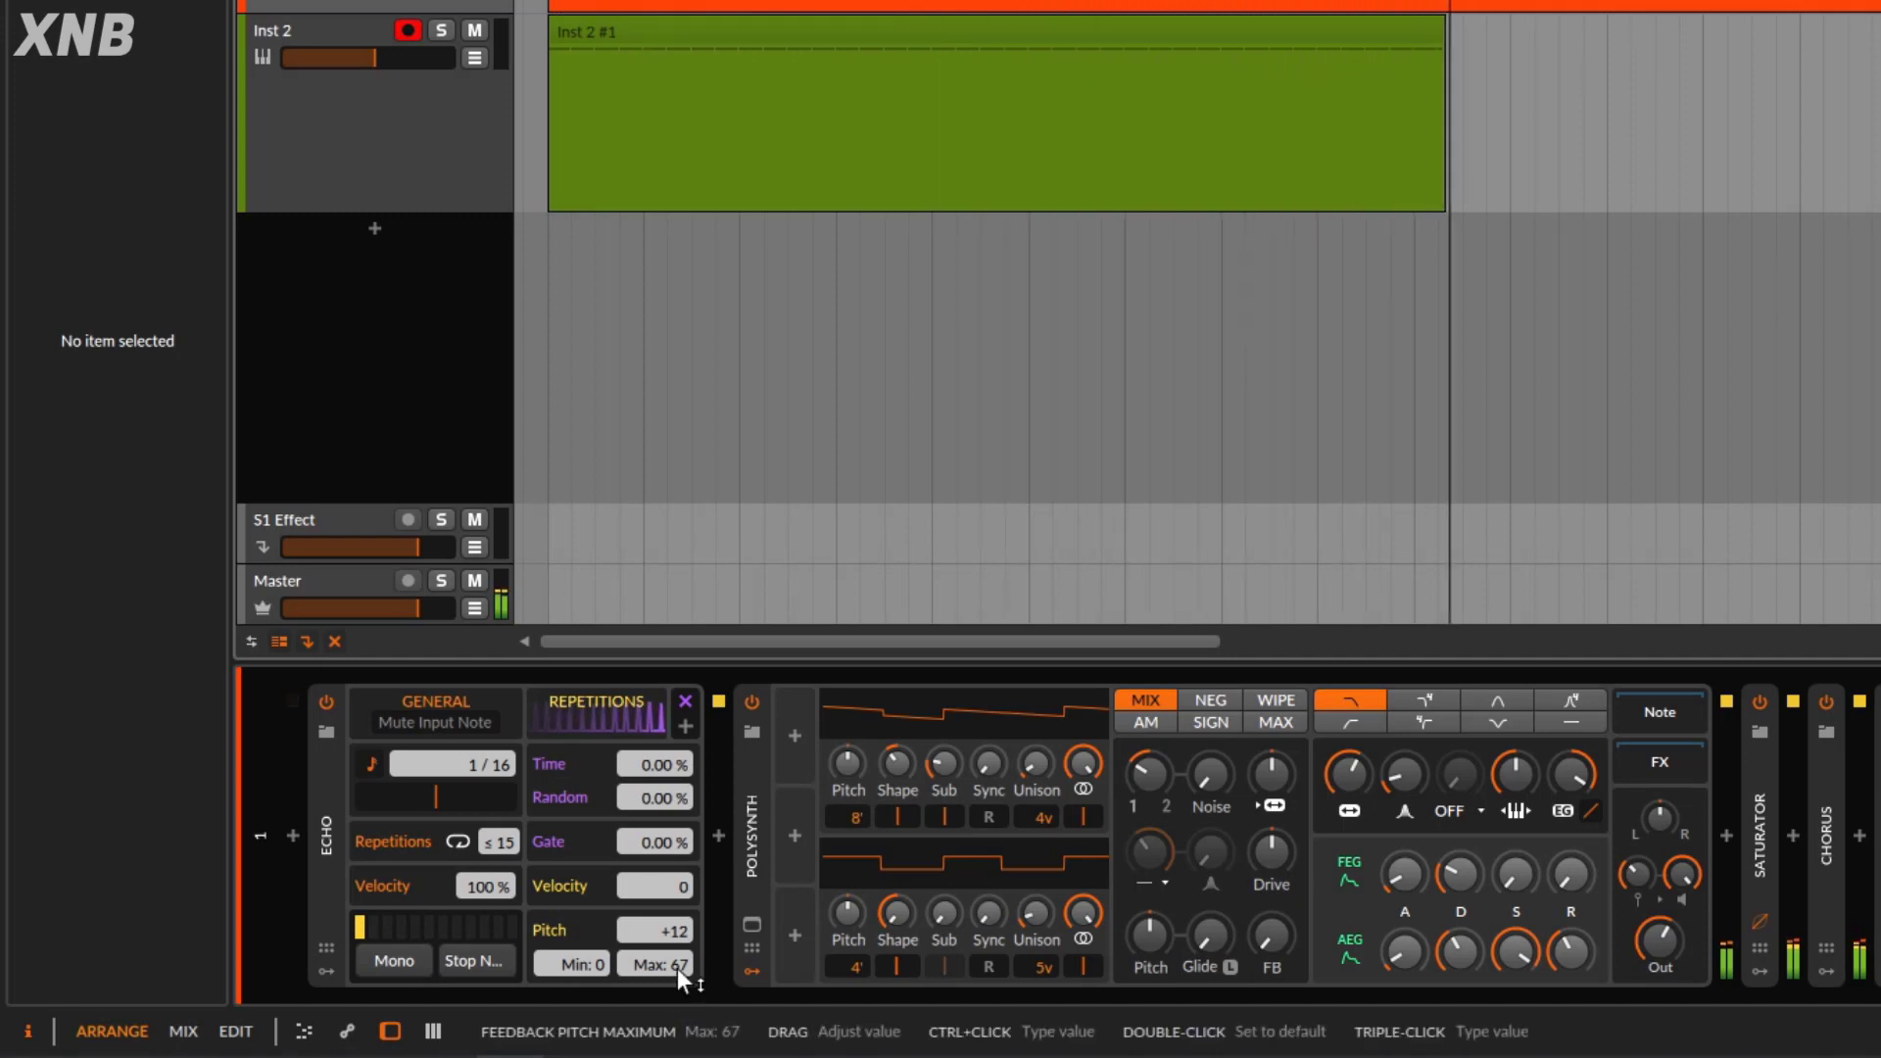
# Raise the Echo's maximum pitch to 82, re-record the Inst 2 clip from scratch and raise the maximum further to 97.
pyautogui.moveTo(651, 967); pyautogui.dragTo(651, 969)
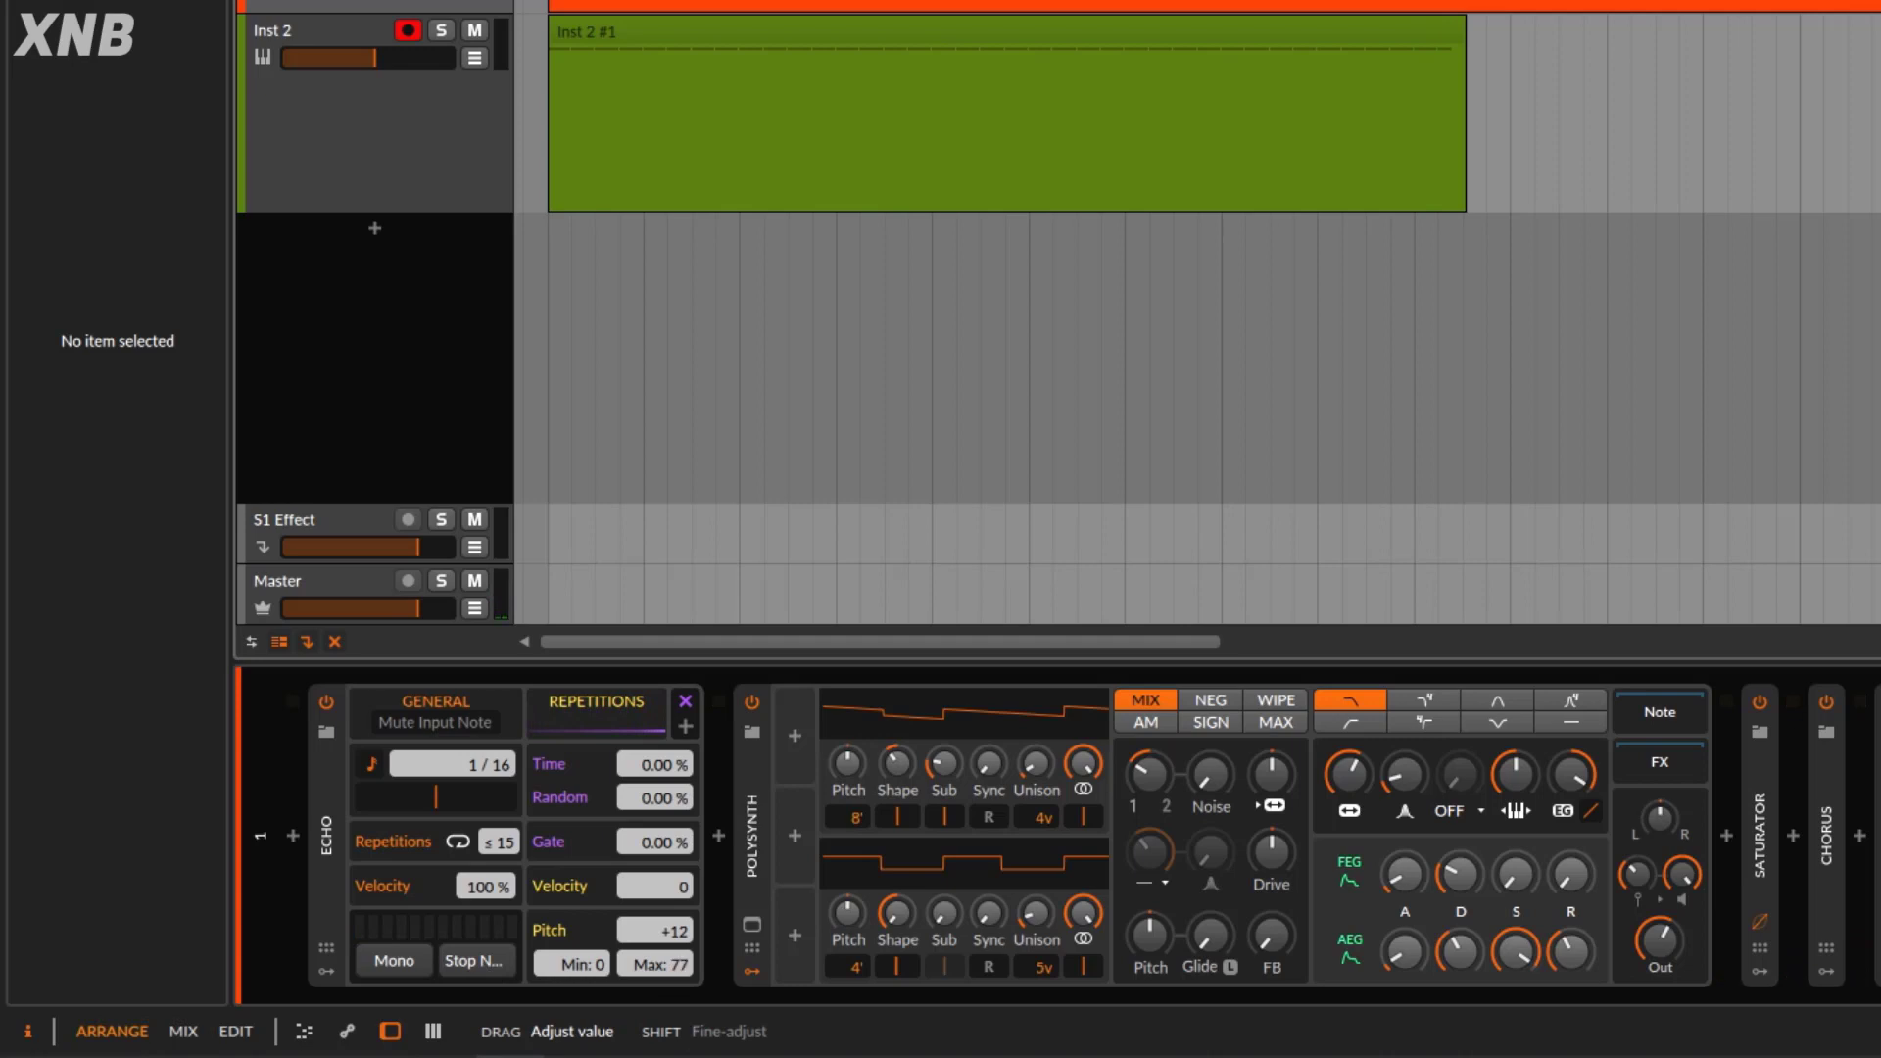
pyautogui.moveTo(651, 969); pyautogui.dragTo(650, 966)
pyautogui.click(937, 33)
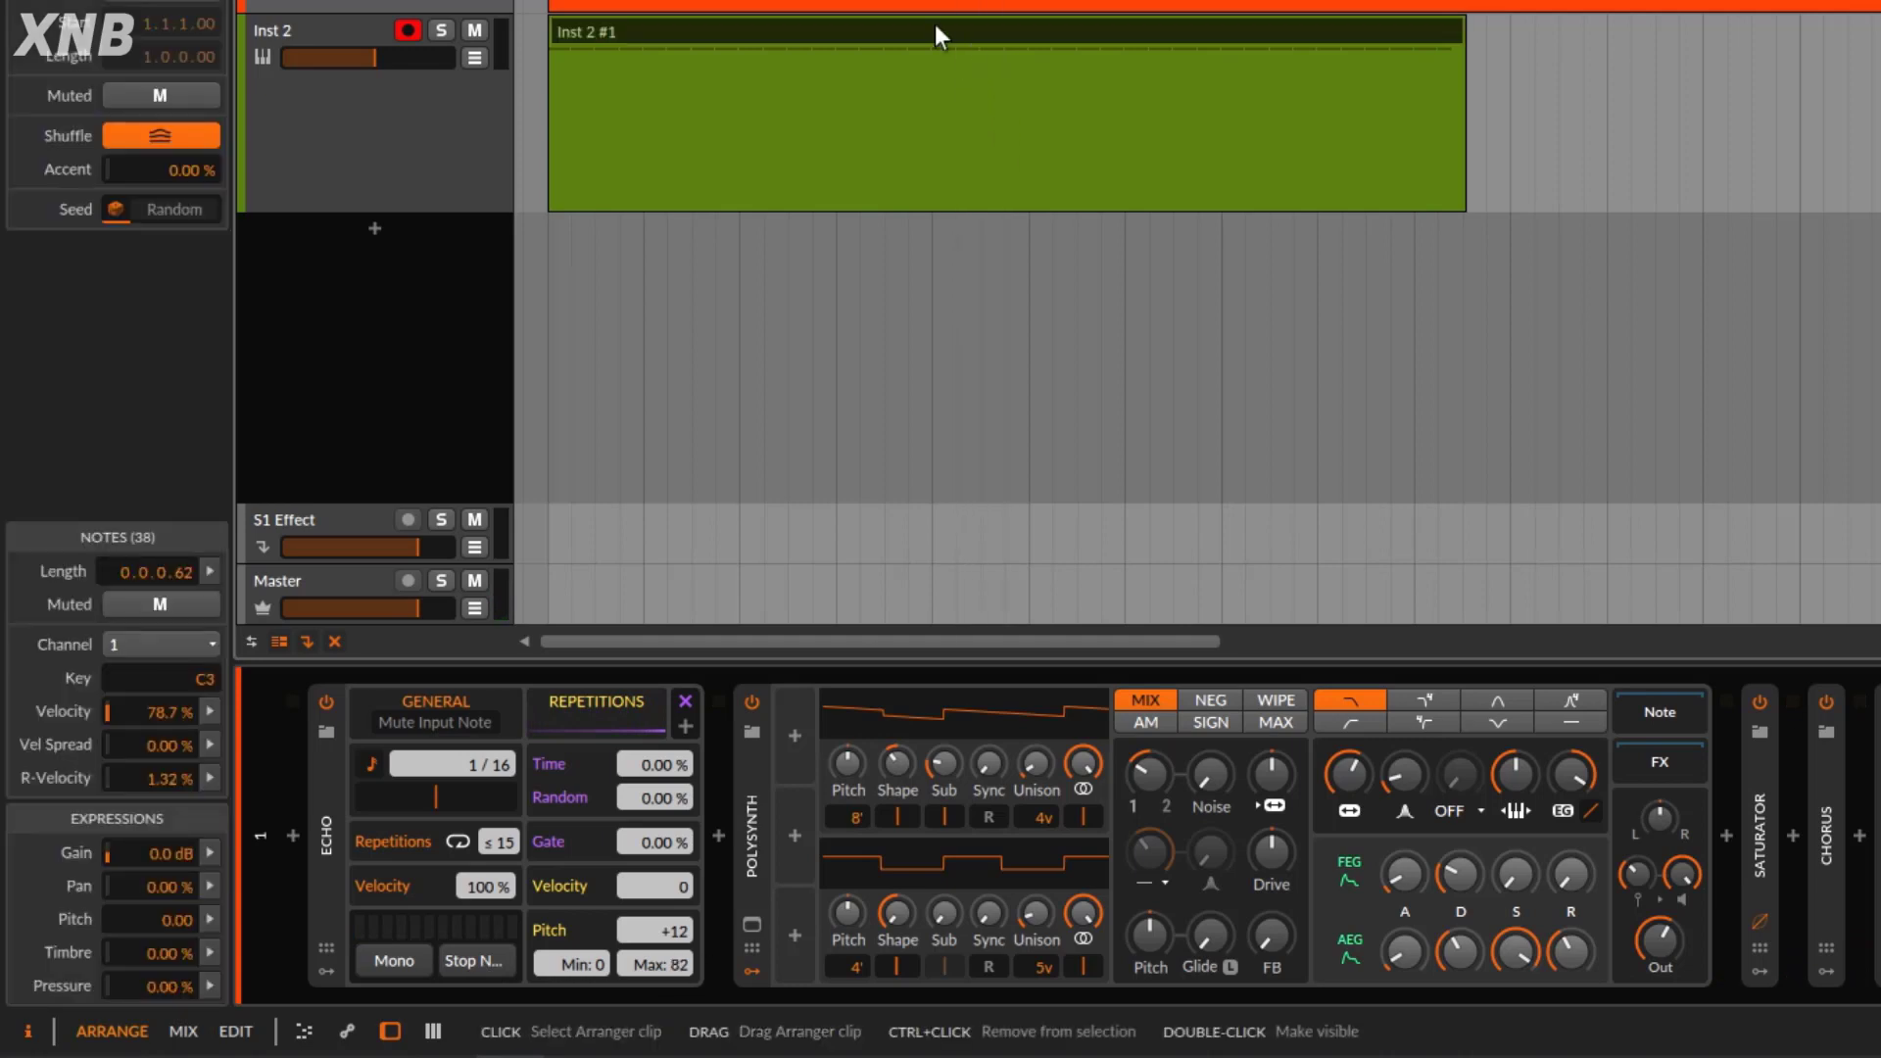
pyautogui.press('Delete')
pyautogui.press('space')
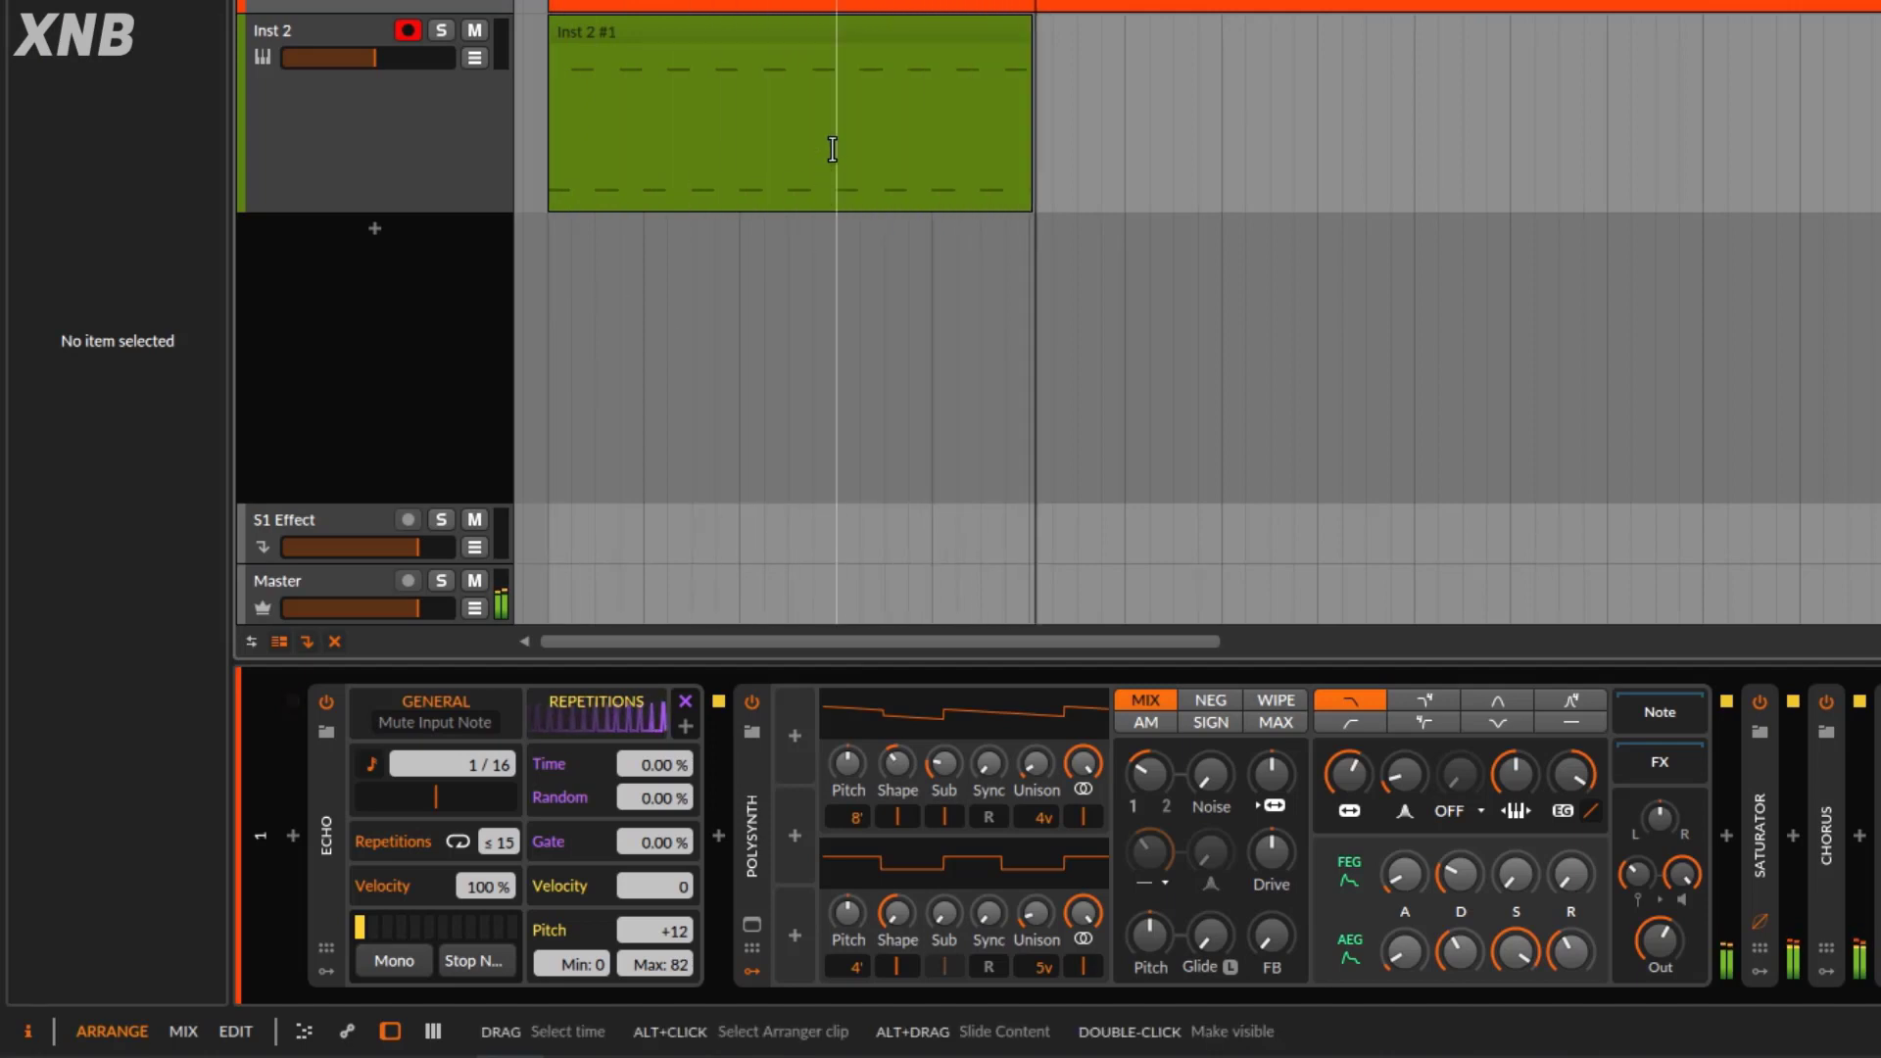
pyautogui.moveTo(659, 966); pyautogui.dragTo(692, 938)
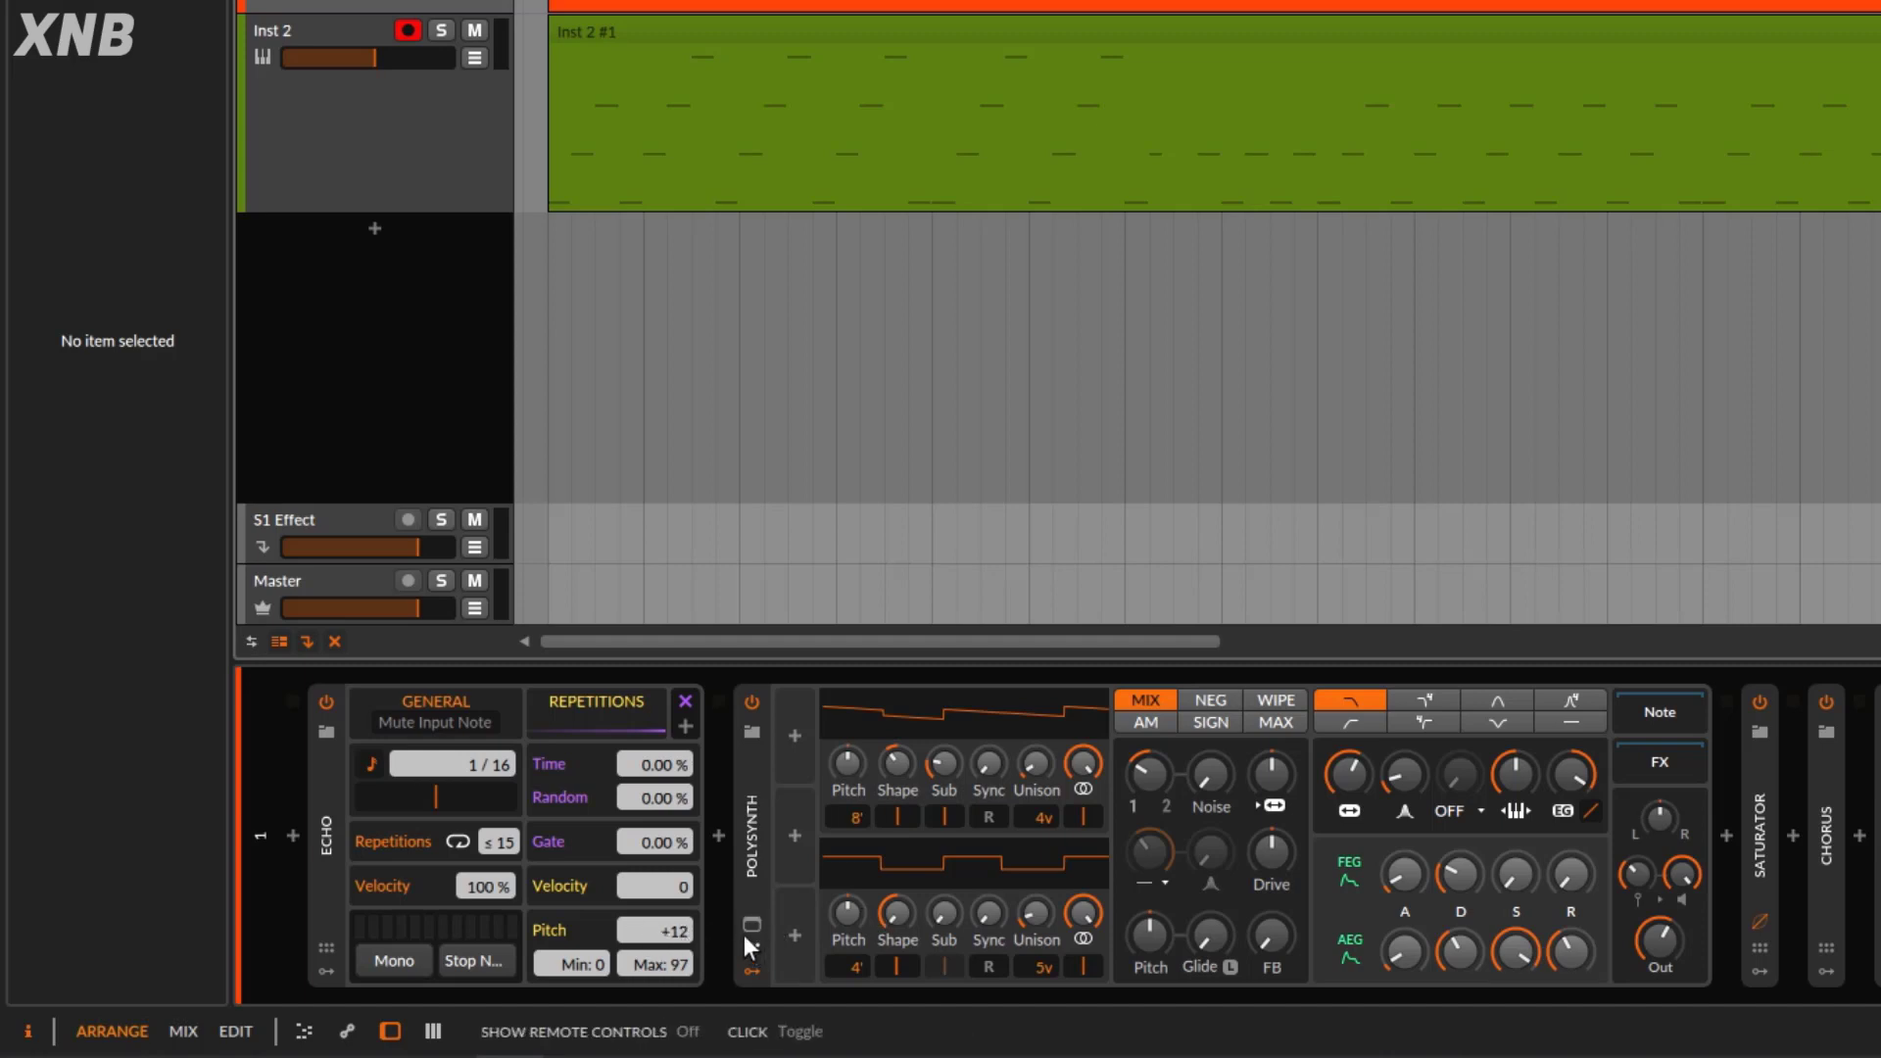
# Reset the Echo's maximum pitch to 127 and its repetition pitch to 0.
pyautogui.doubleClick(682, 961)
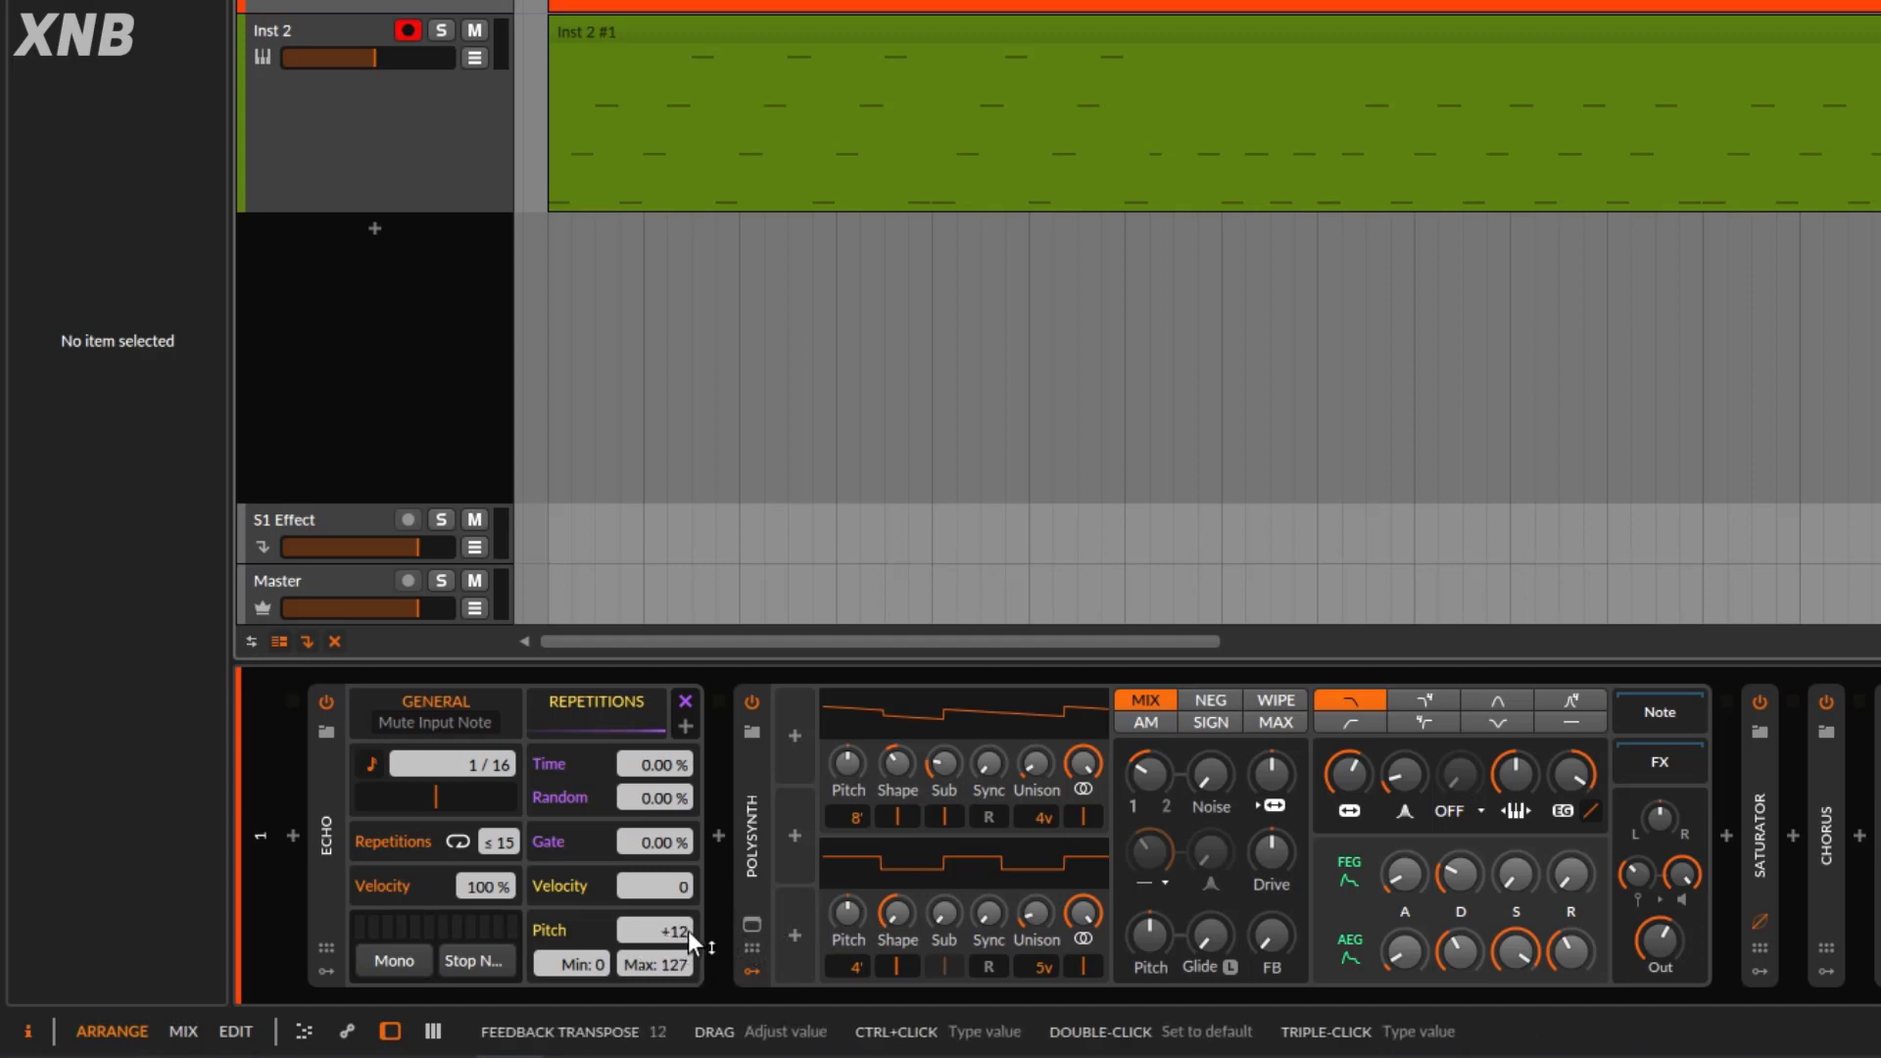
pyautogui.doubleClick(686, 931)
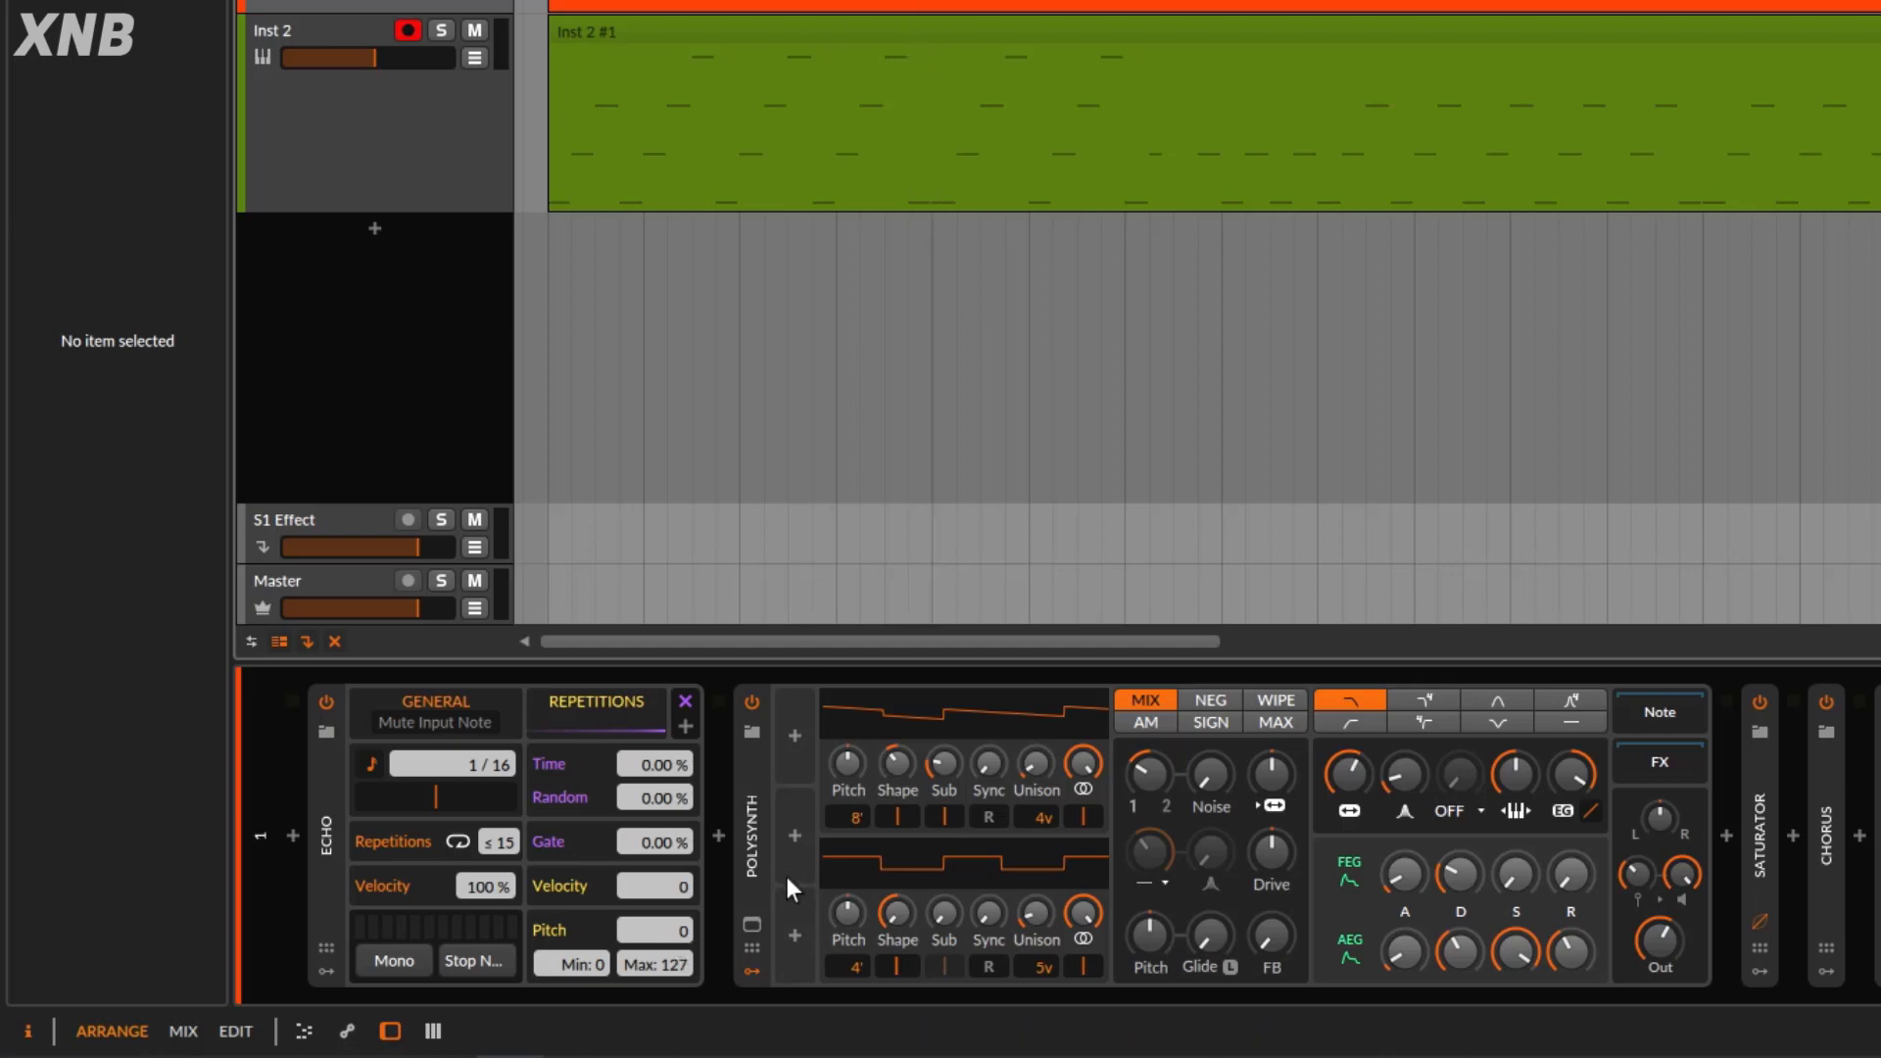
pyautogui.moveTo(654, 935); pyautogui.dragTo(655, 901)
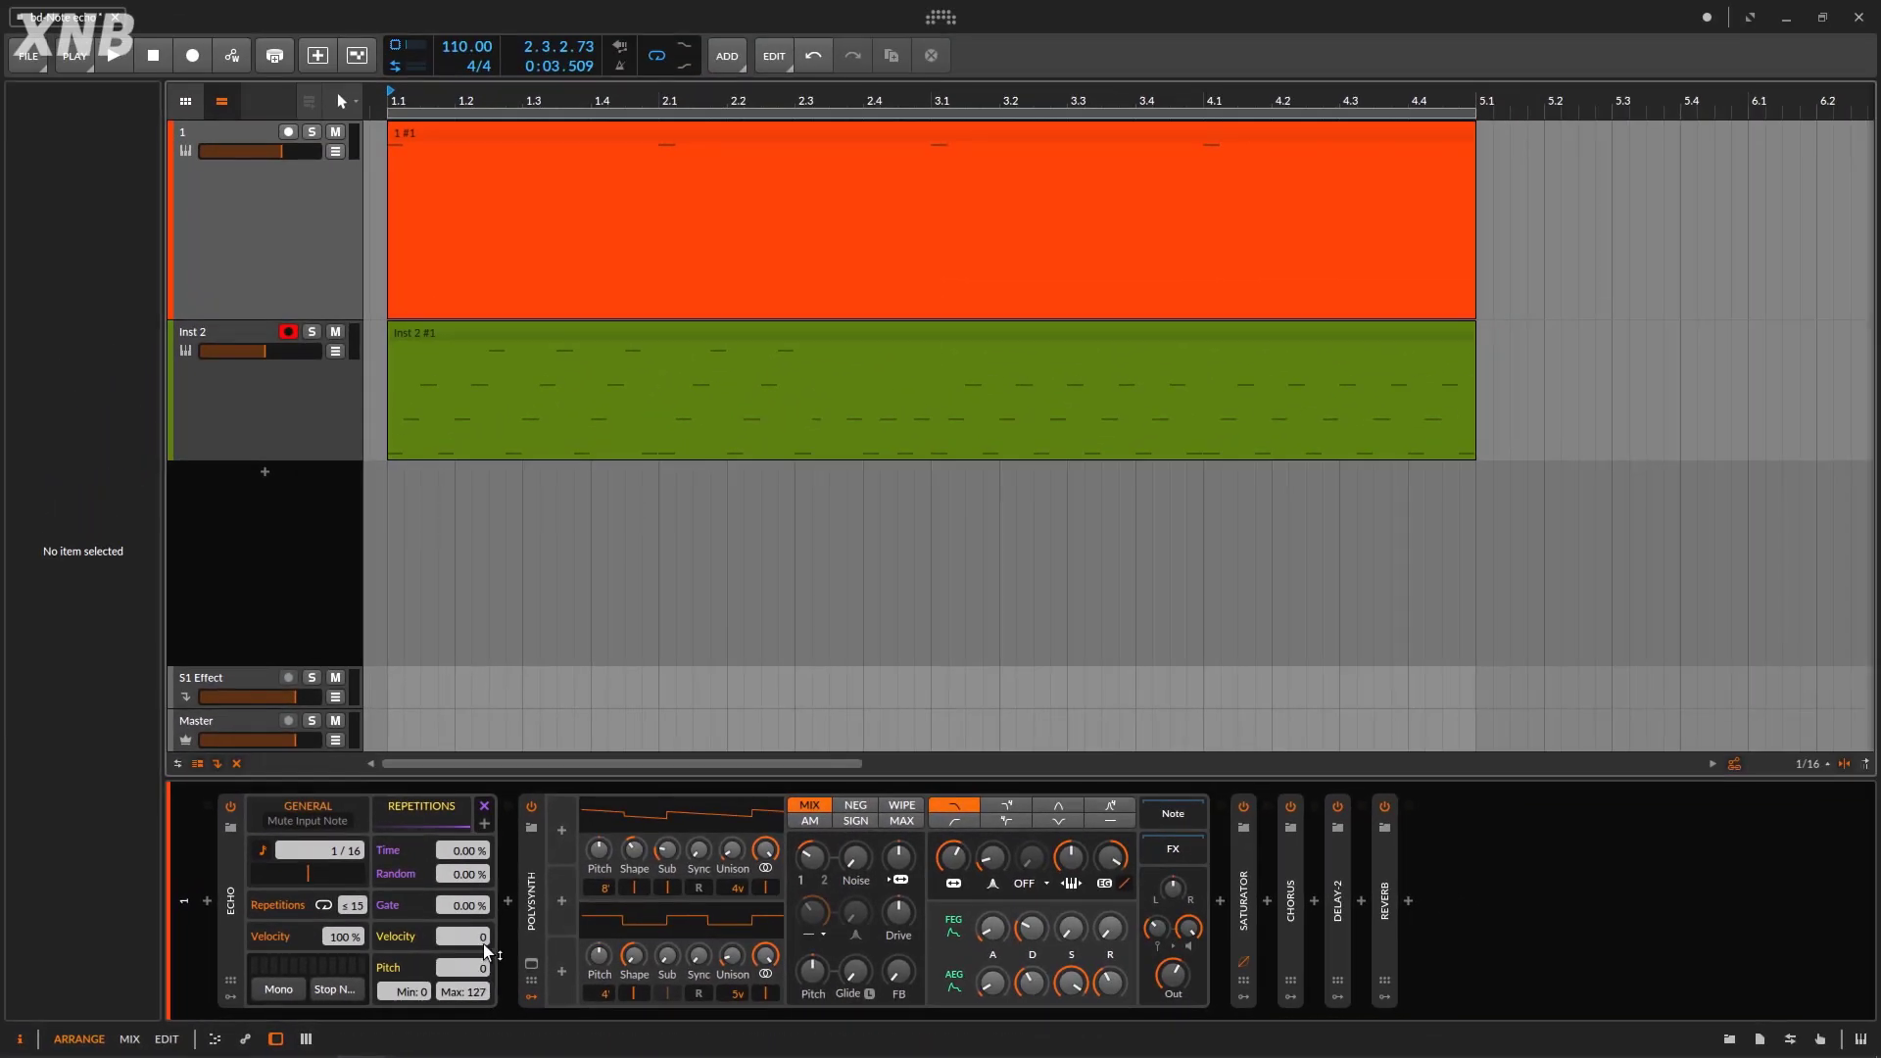
pyautogui.doubleClick(675, 931)
# Set the Echo's repetition pitch to +1 and repetition velocity to +12, and replace the Inst 2 clip with a new recording.
pyautogui.moveTo(477, 970); pyautogui.dragTo(481, 976)
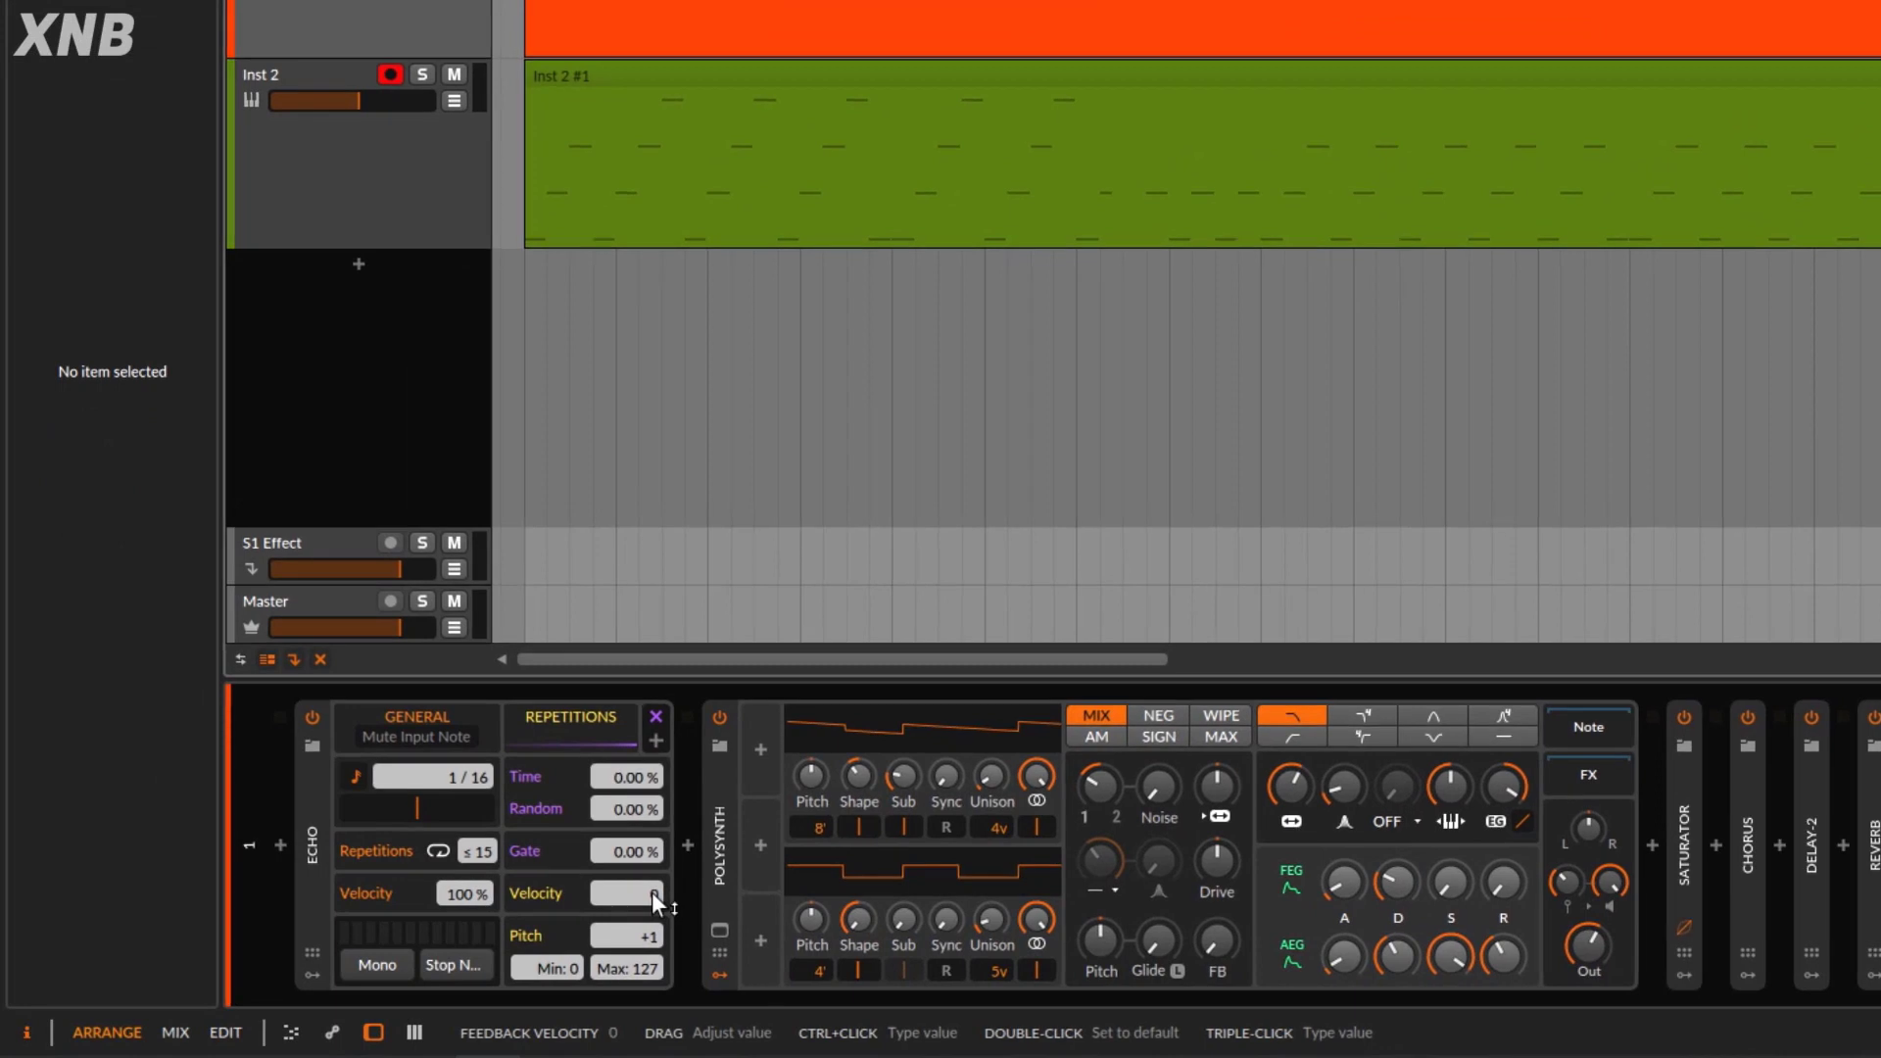
pyautogui.moveTo(485, 934); pyautogui.dragTo(486, 928)
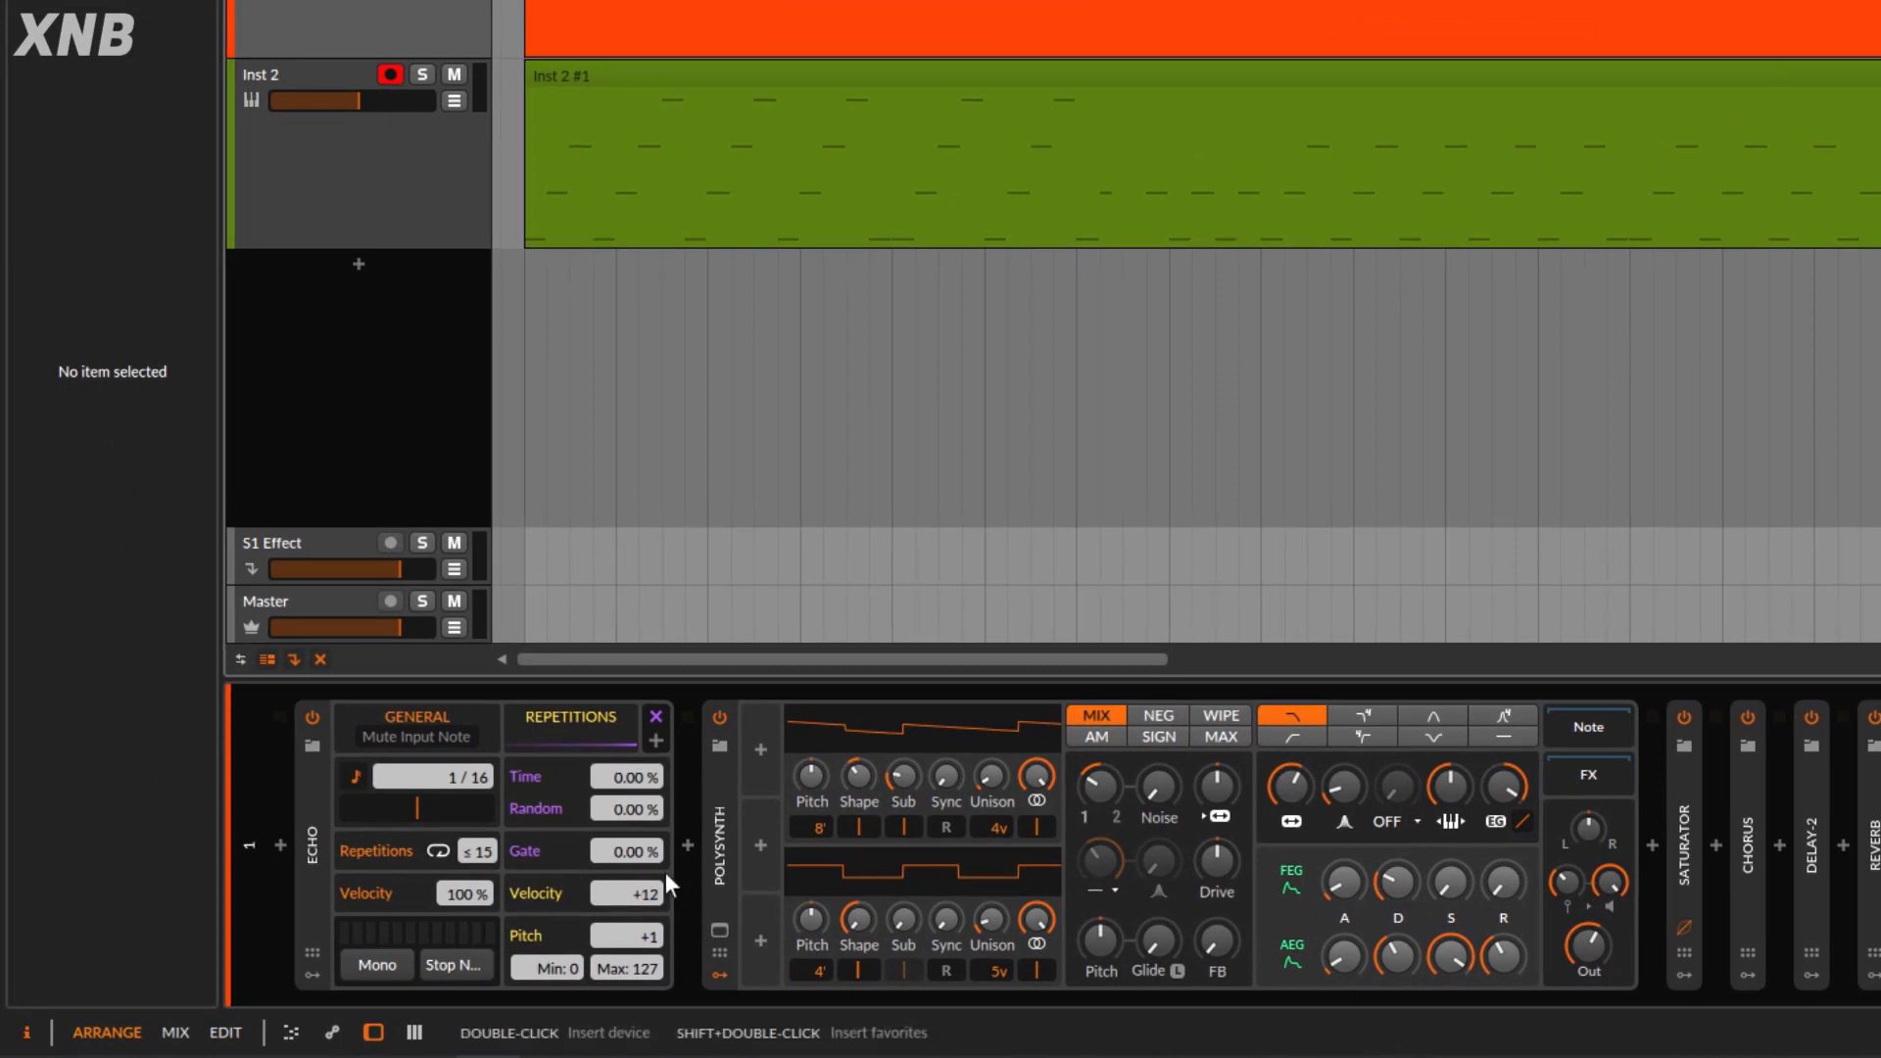
pyautogui.click(1616, 62)
pyautogui.press('Delete')
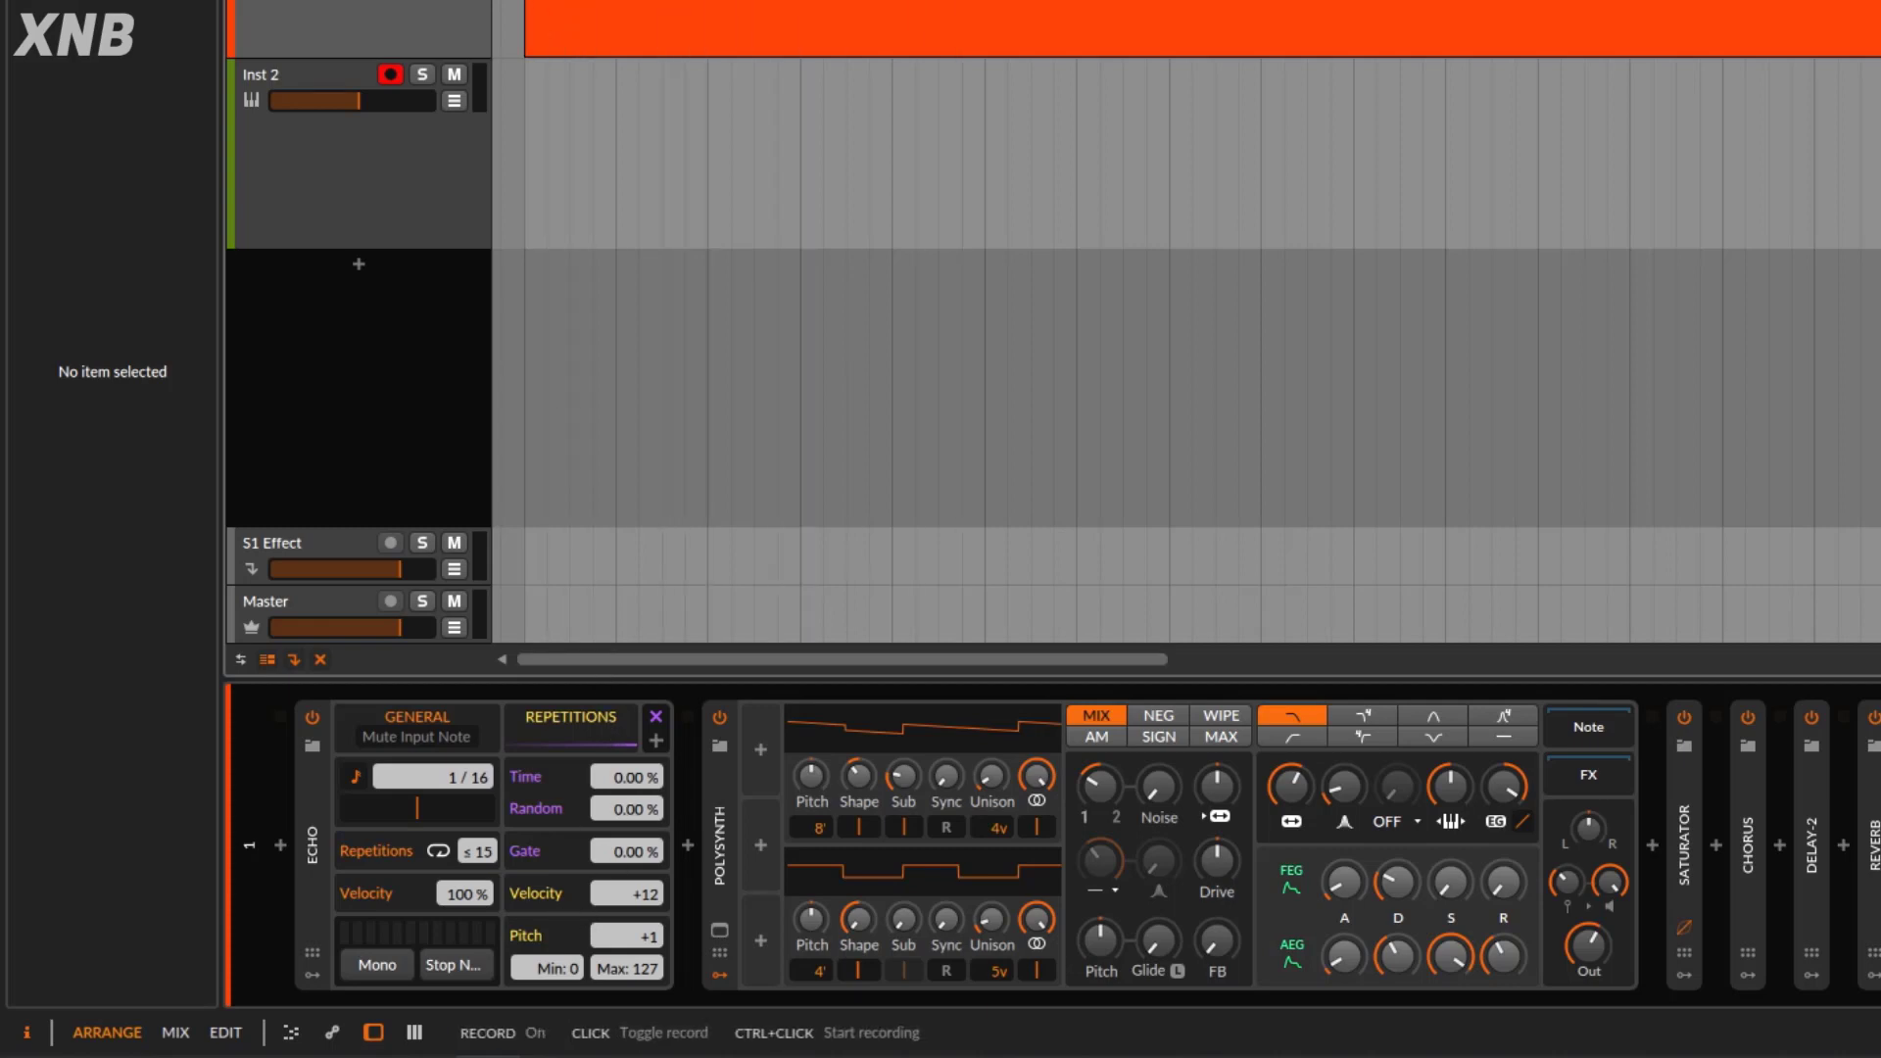
pyautogui.press('space')
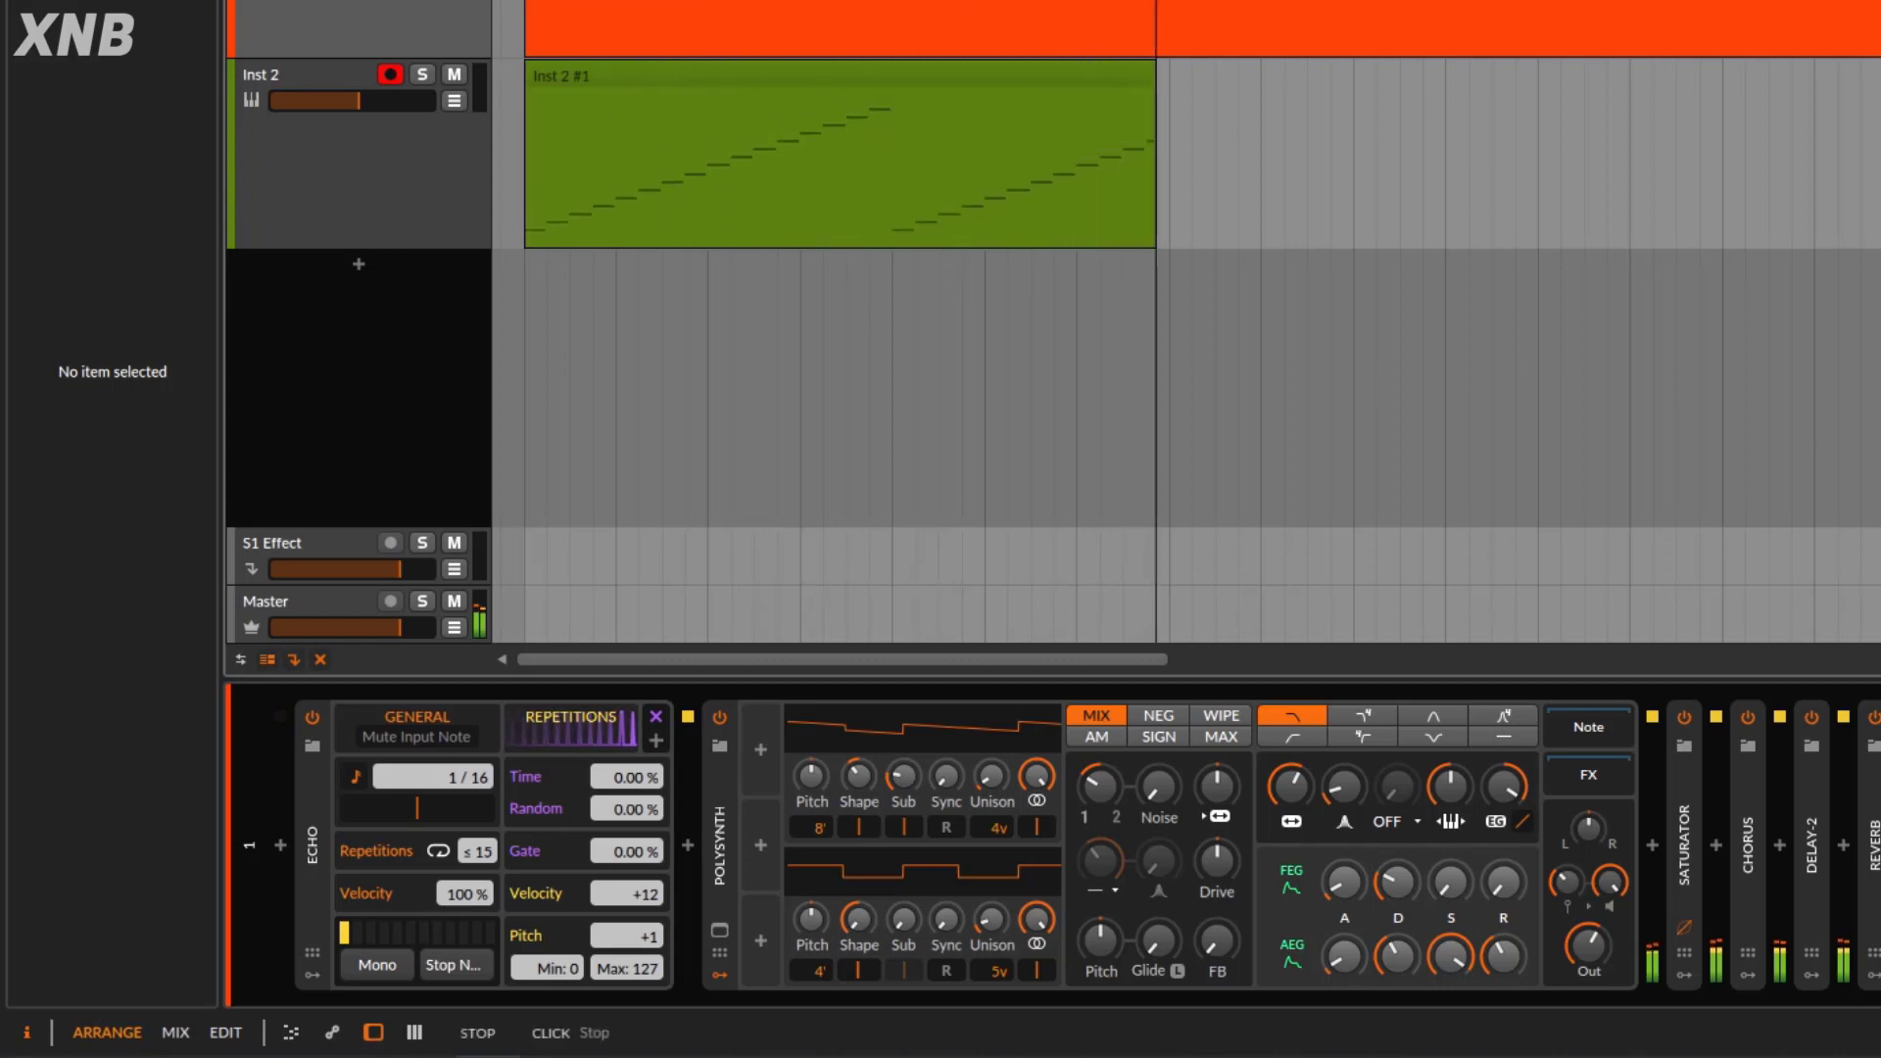
pyautogui.press('space')
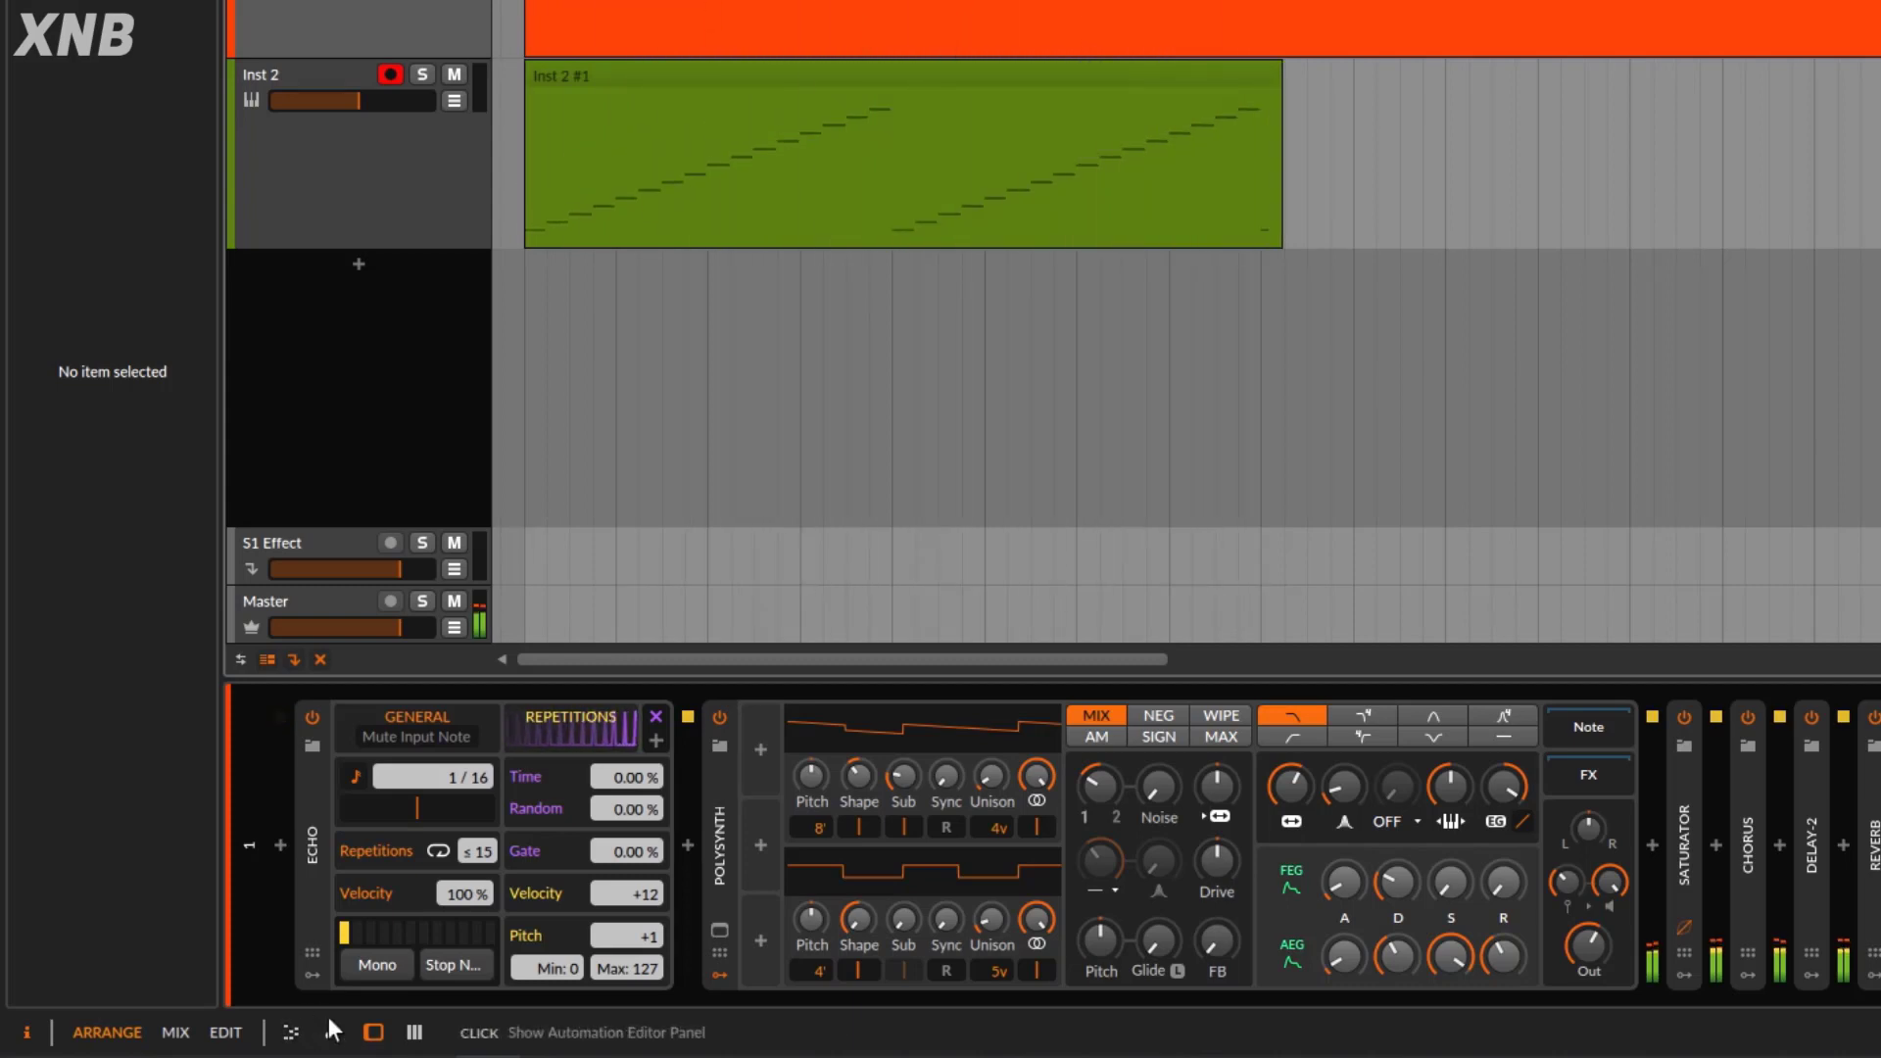
# Open the recorded Inst 2 clip to examine the echo notes' velocities and return to track 1's devices.
pyautogui.click(956, 78)
pyautogui.doubleClick(957, 79)
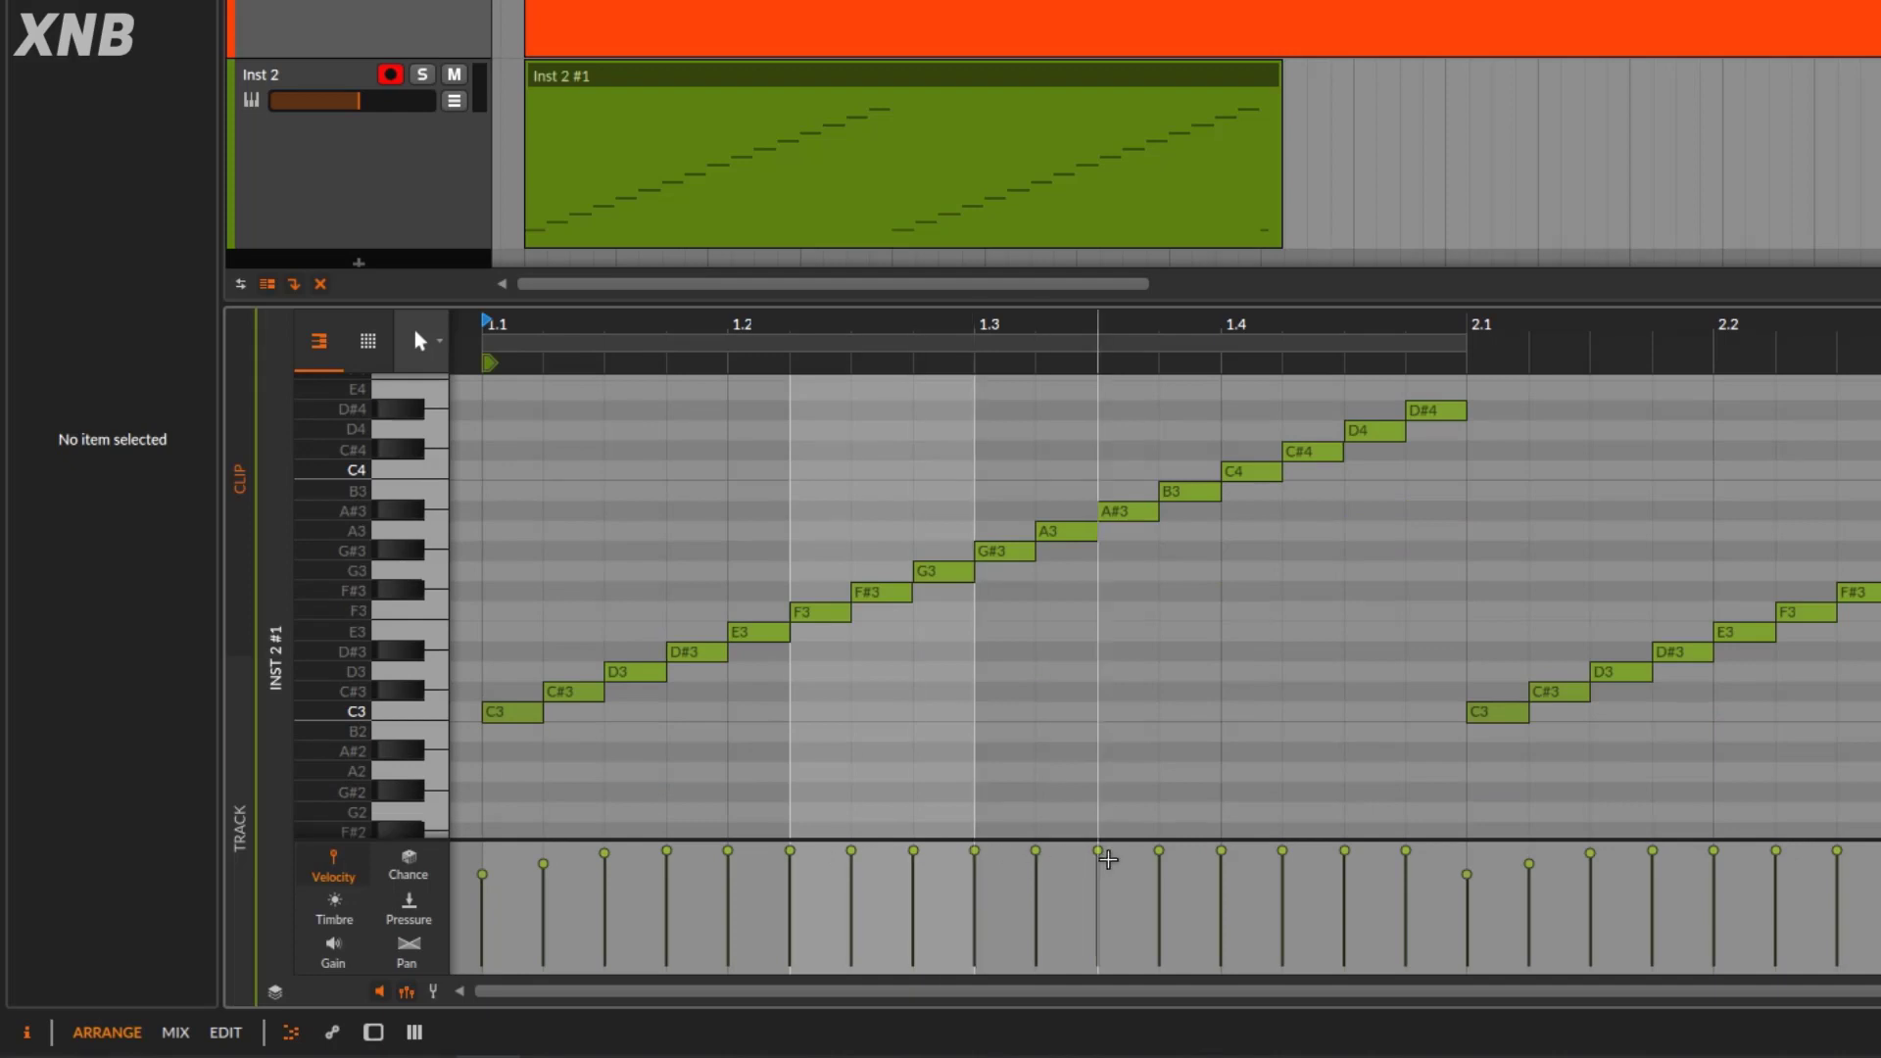
pyautogui.click(367, 156)
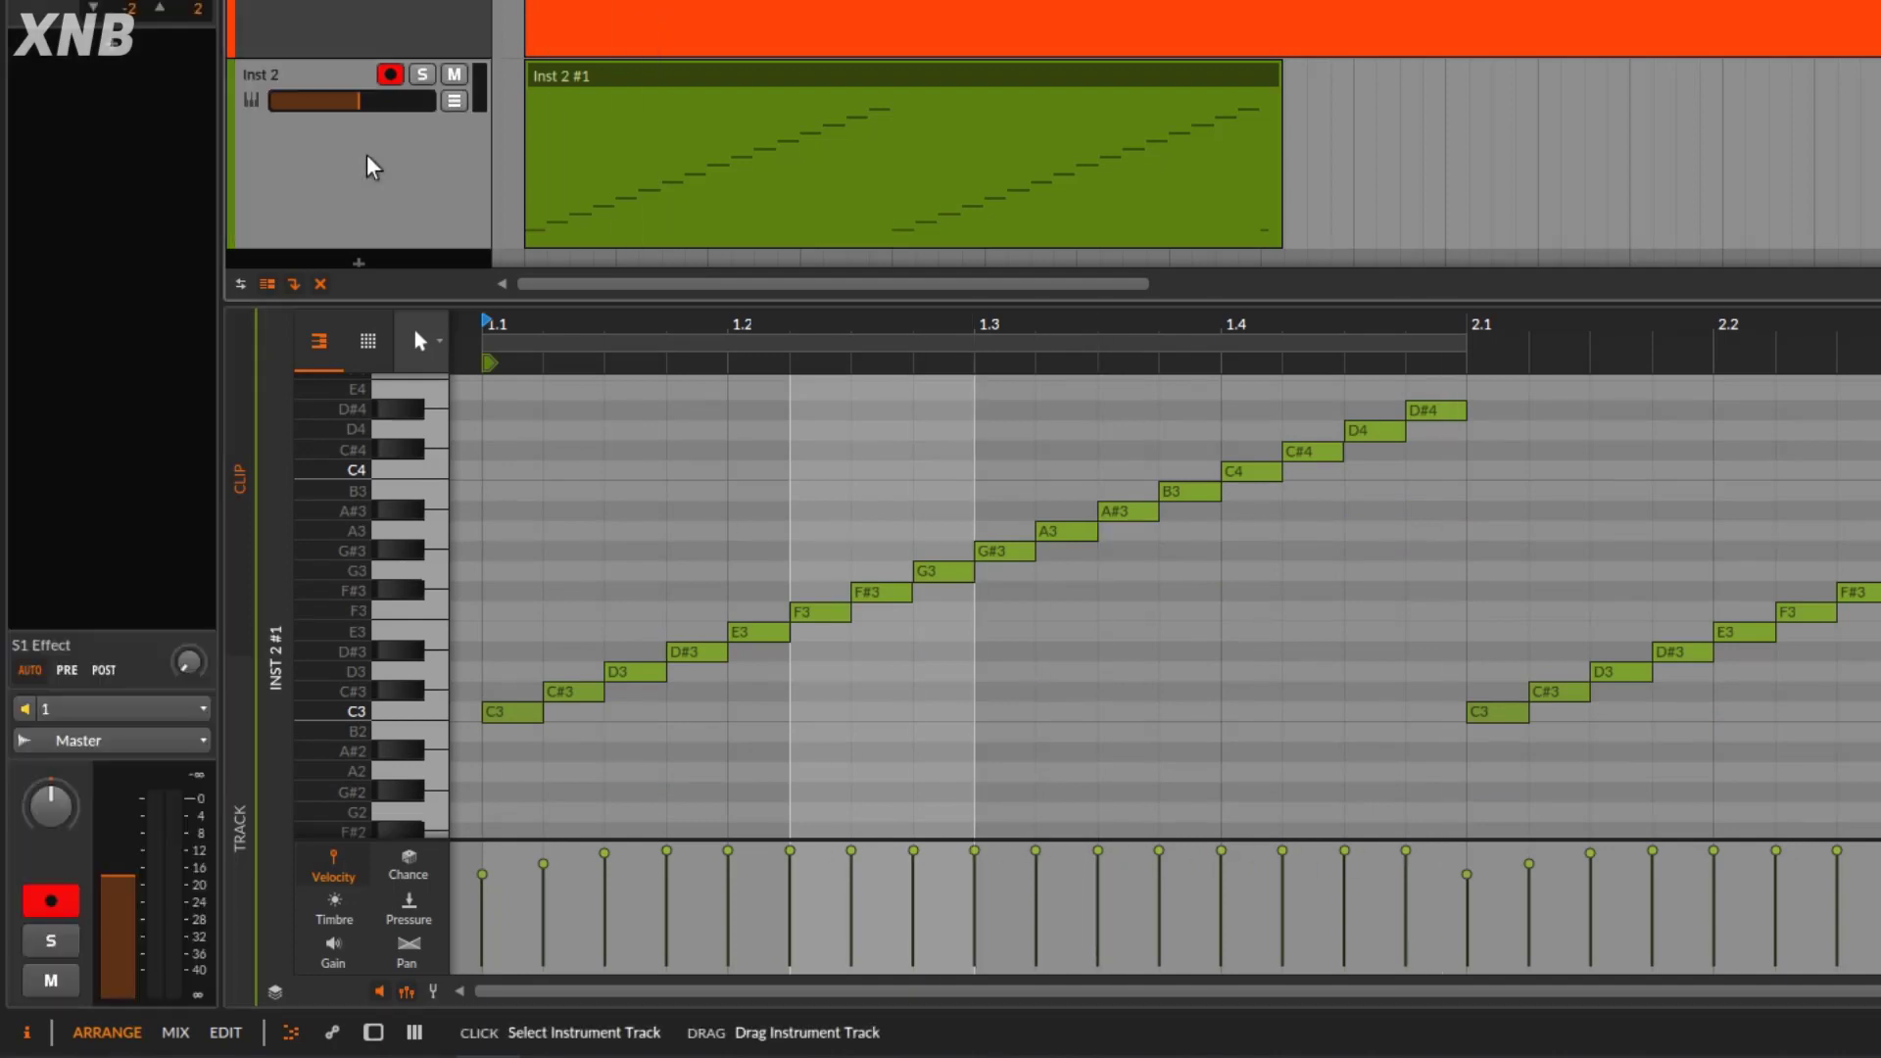
pyautogui.doubleClick(366, 155)
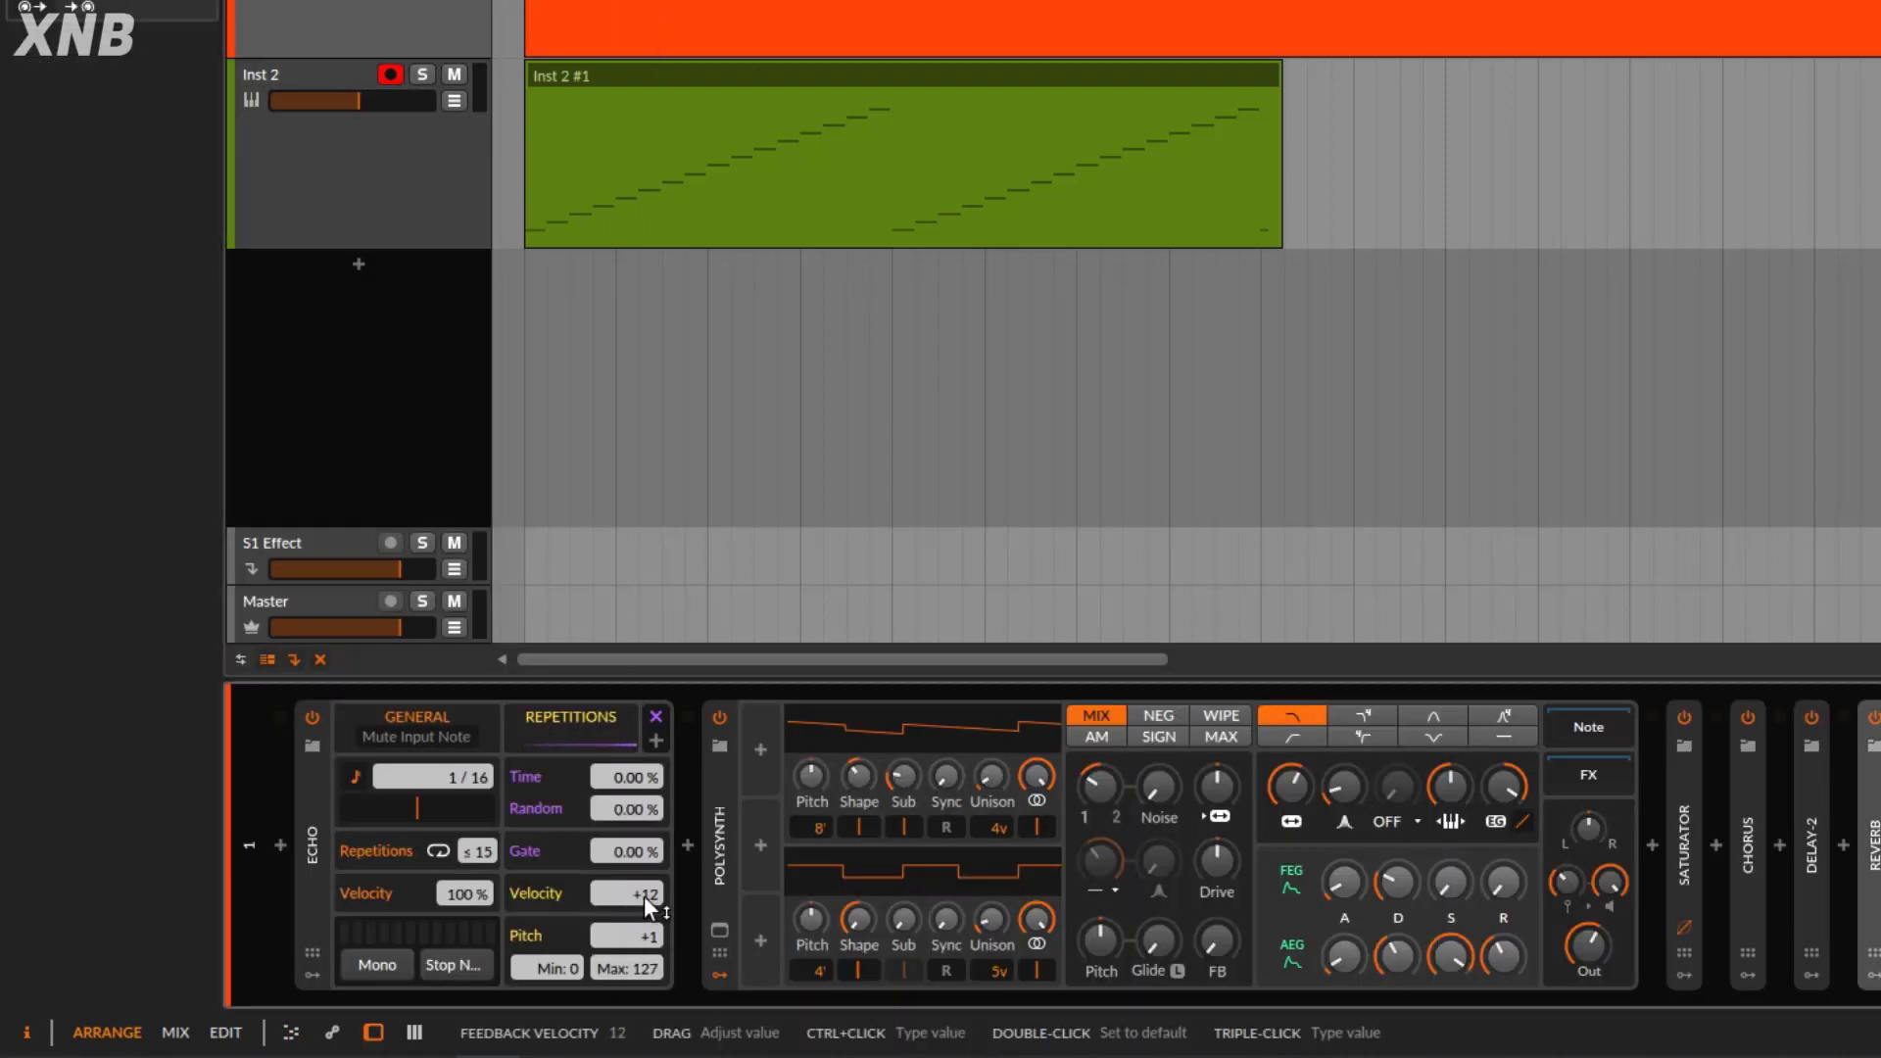
# Replace the Inst 2 clip with a recording made at an Echo repetition velocity of -13 and examine its note velocities.
pyautogui.moveTo(644, 895); pyautogui.dragTo(644, 907)
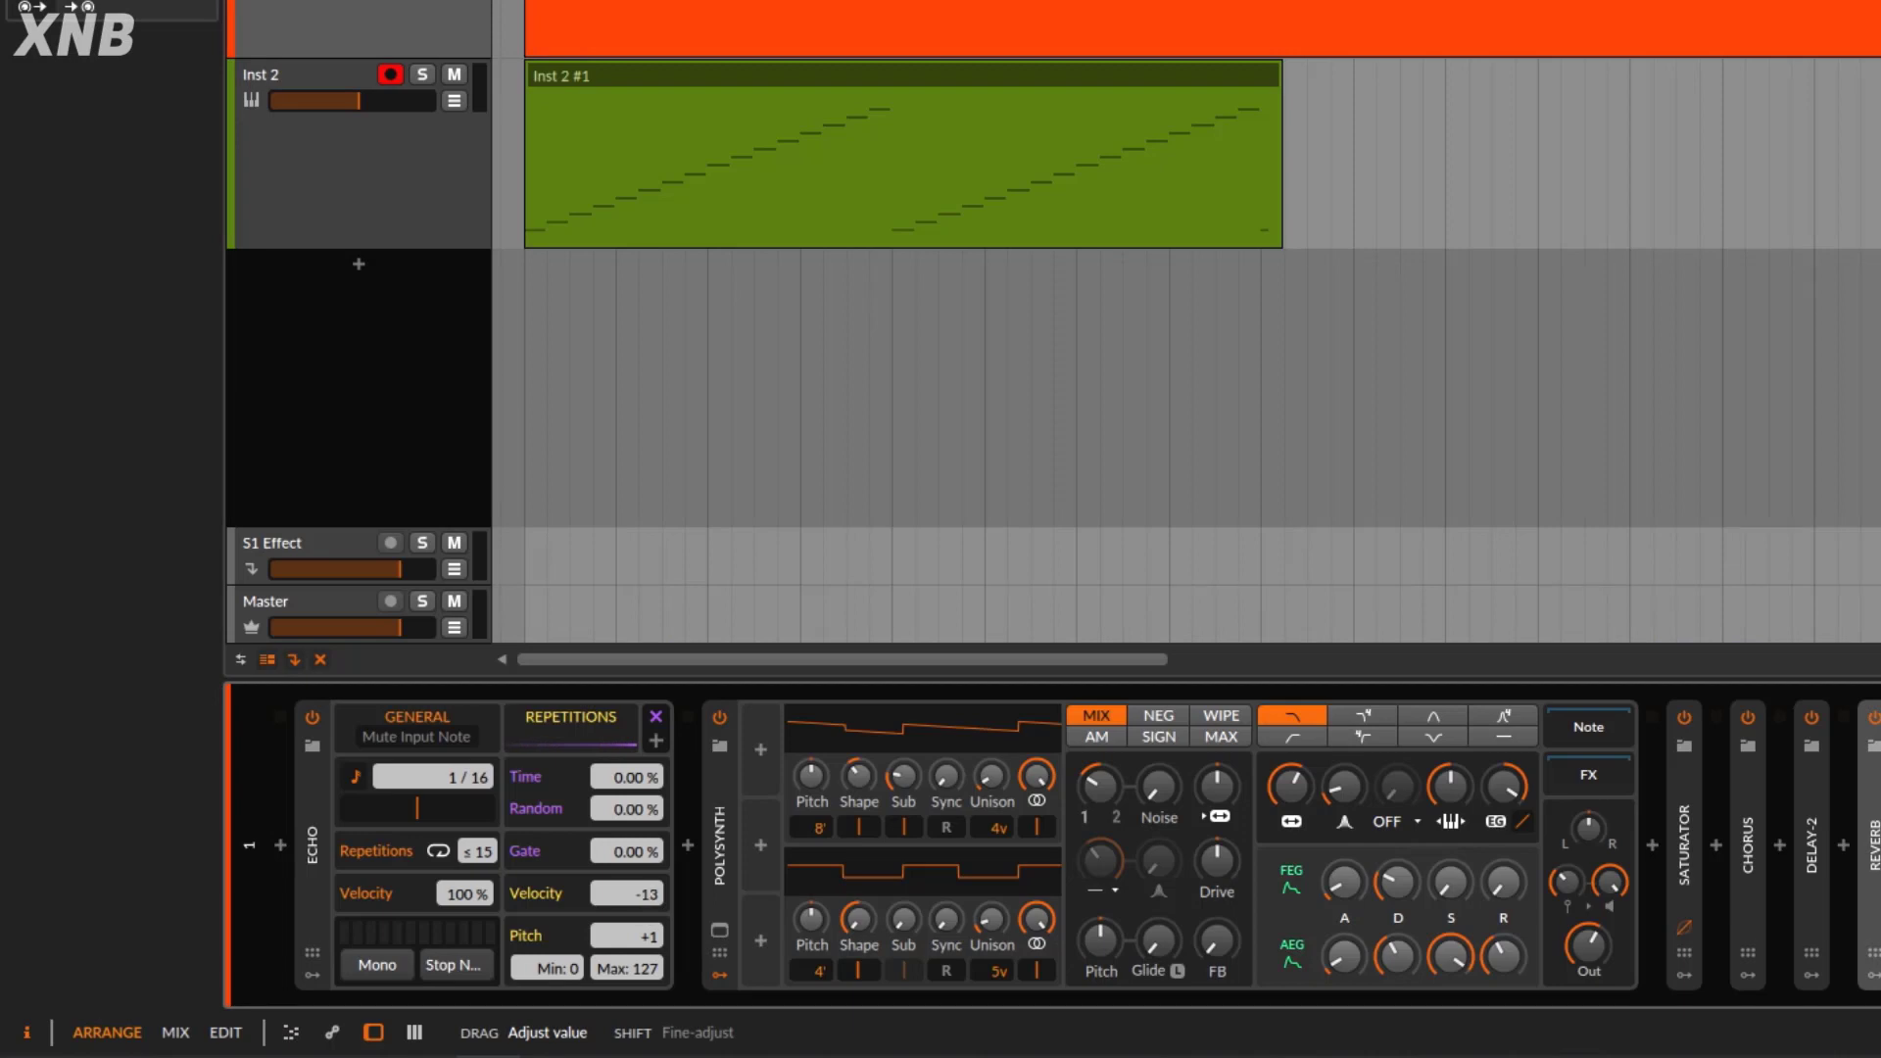
pyautogui.click(915, 88)
pyautogui.click(911, 82)
pyautogui.press('Delete')
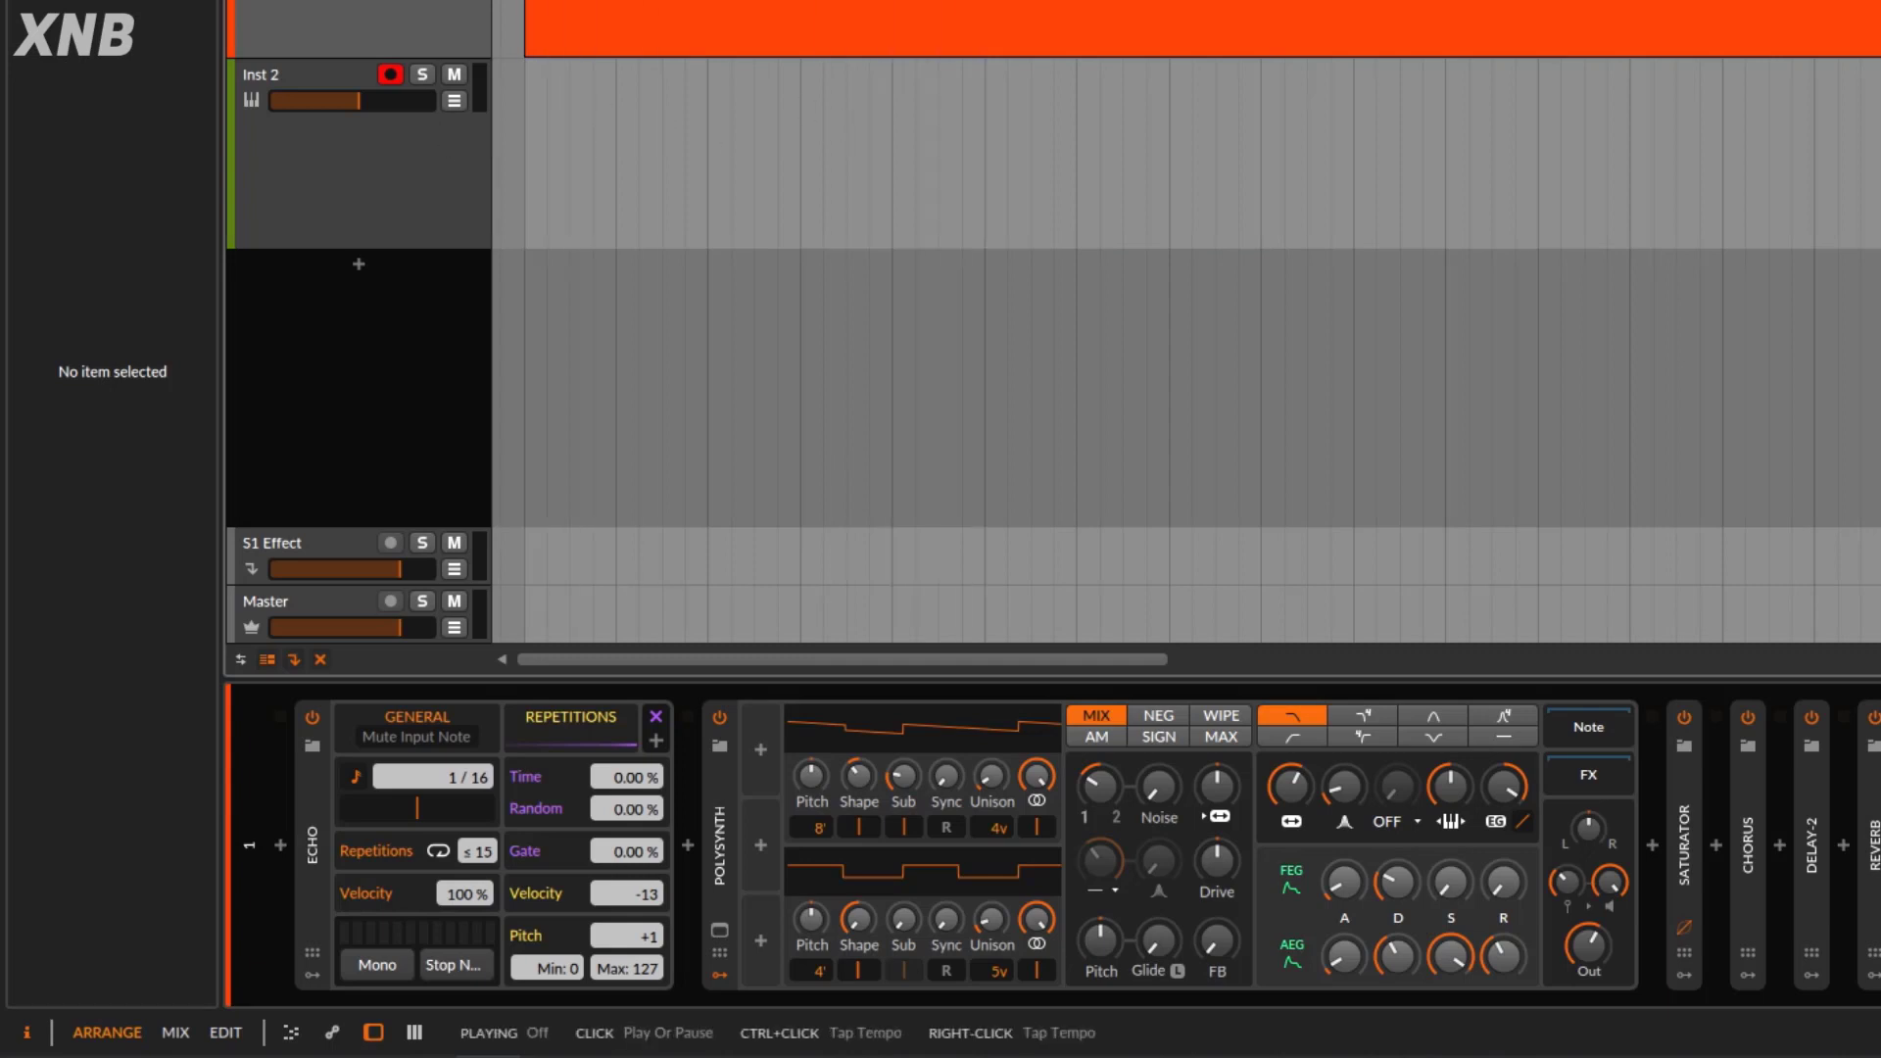
pyautogui.press('space')
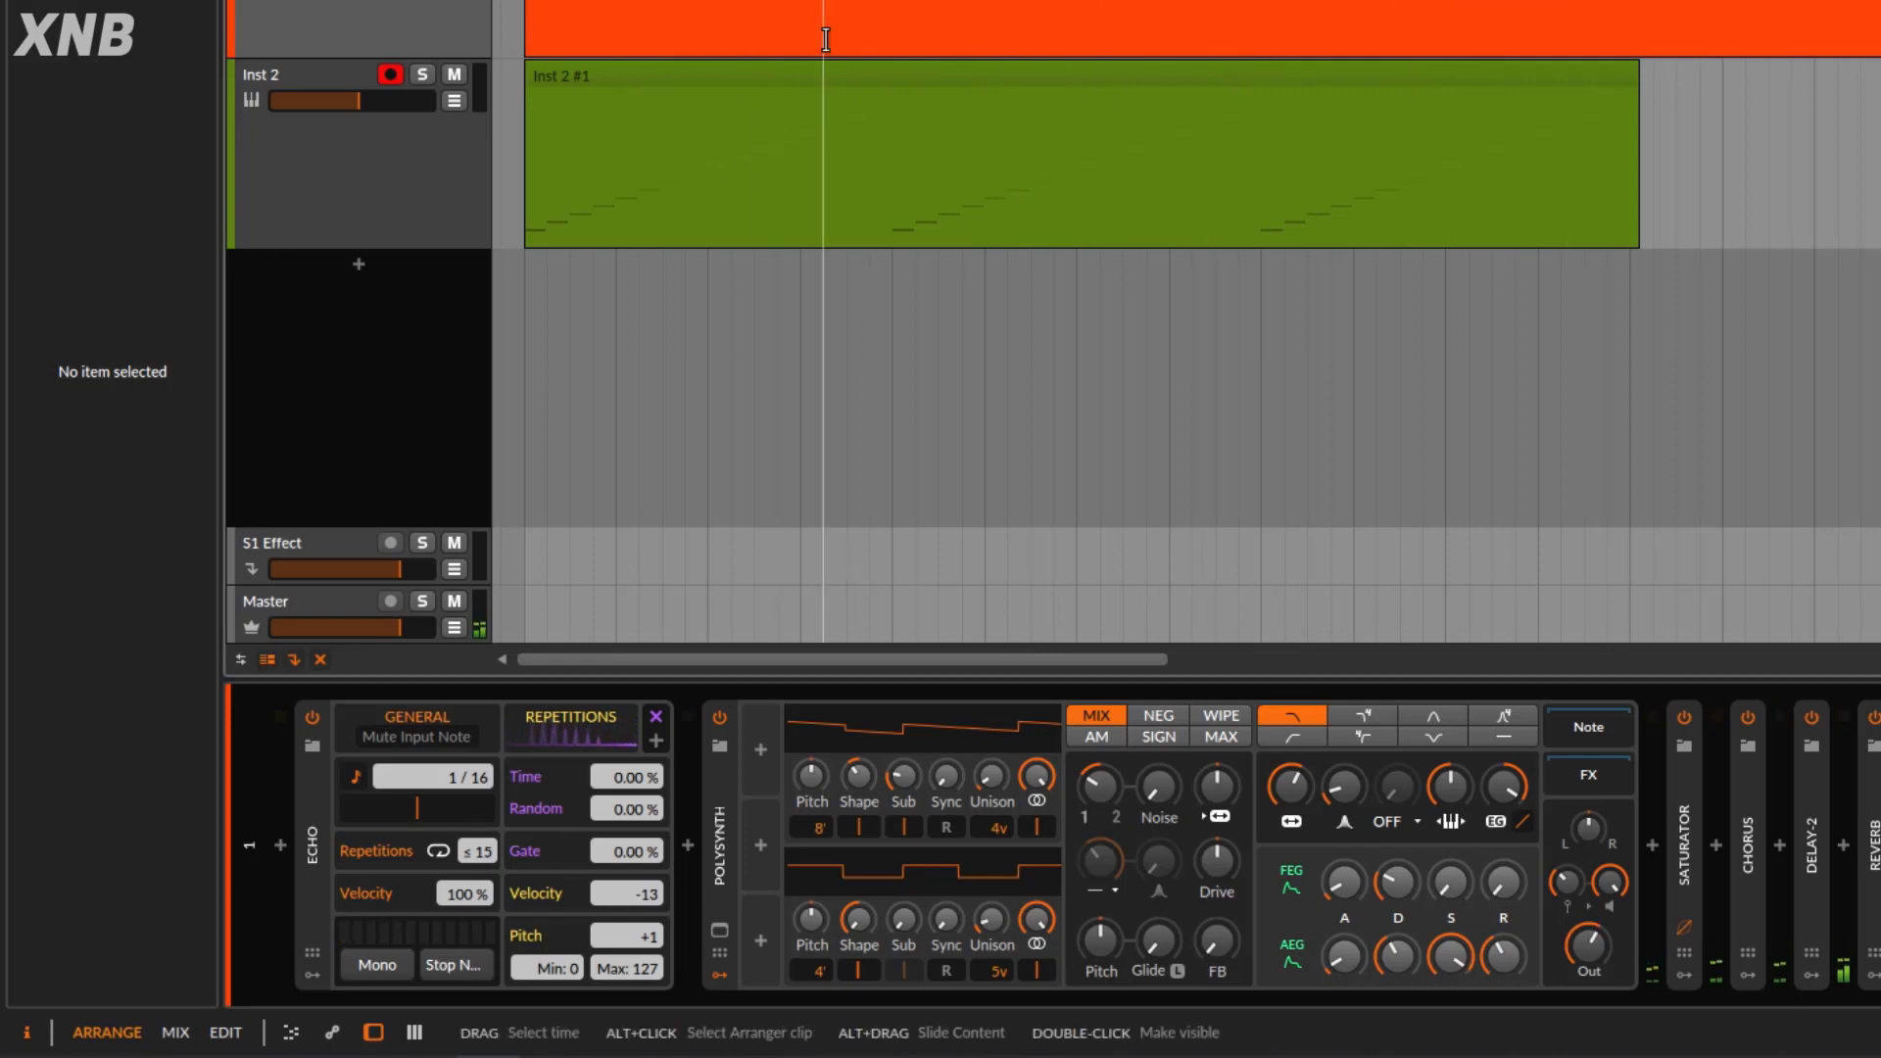
pyautogui.doubleClick(821, 91)
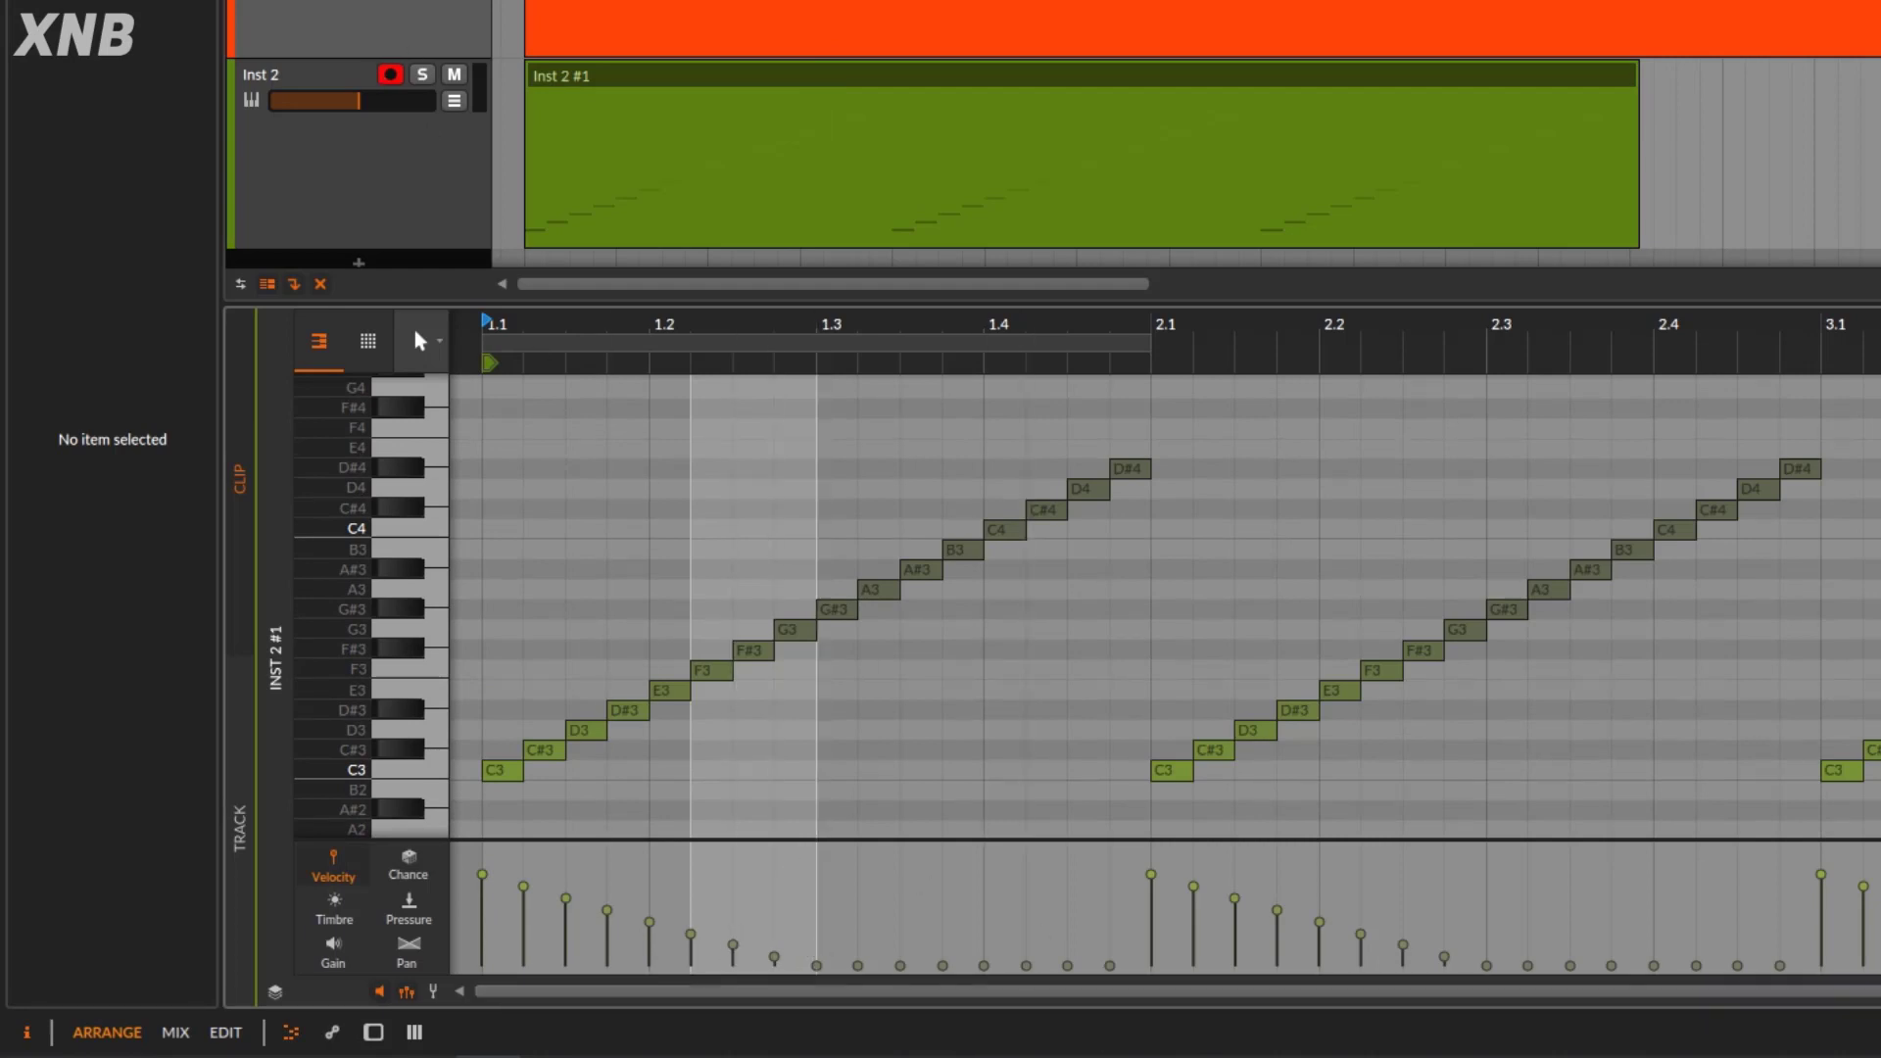
pyautogui.press('d')
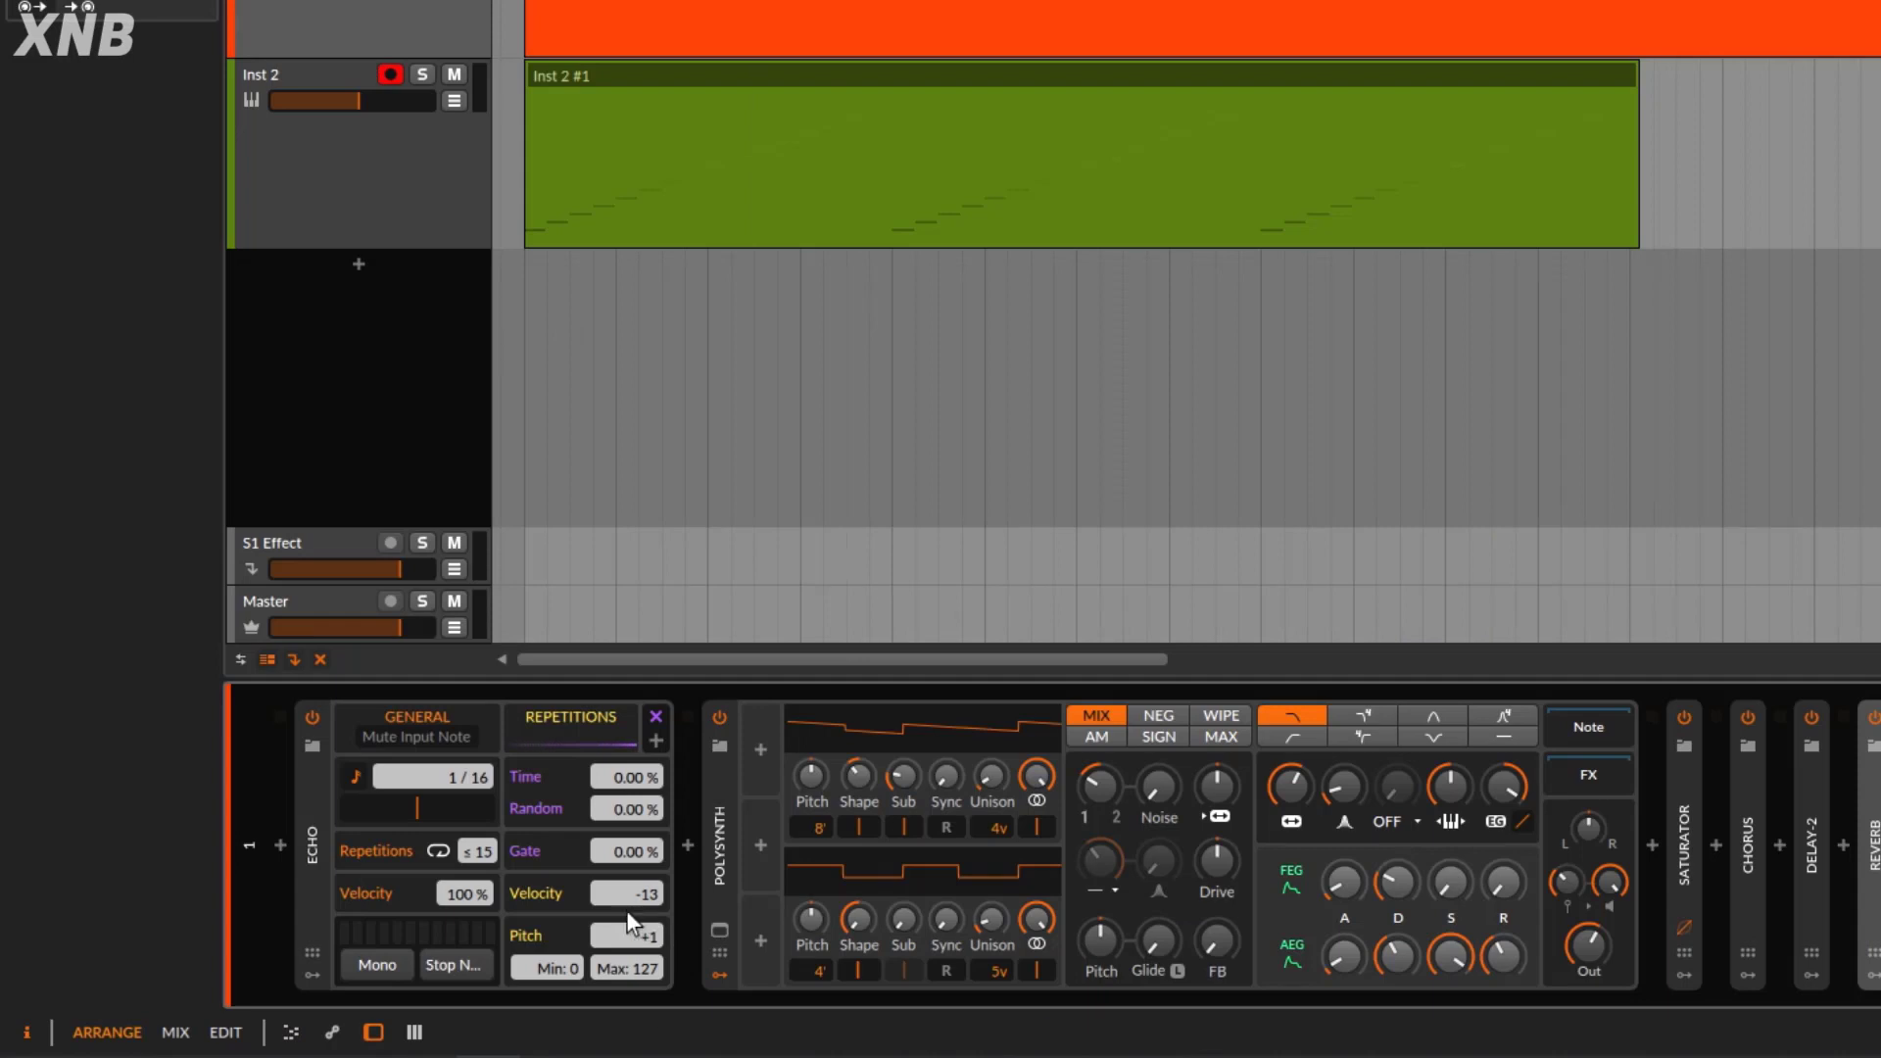
# Set the Echo's repetition velocity to -7 and replace the Inst 2 clip with a new recording.
pyautogui.moveTo(639, 894); pyautogui.dragTo(638, 907)
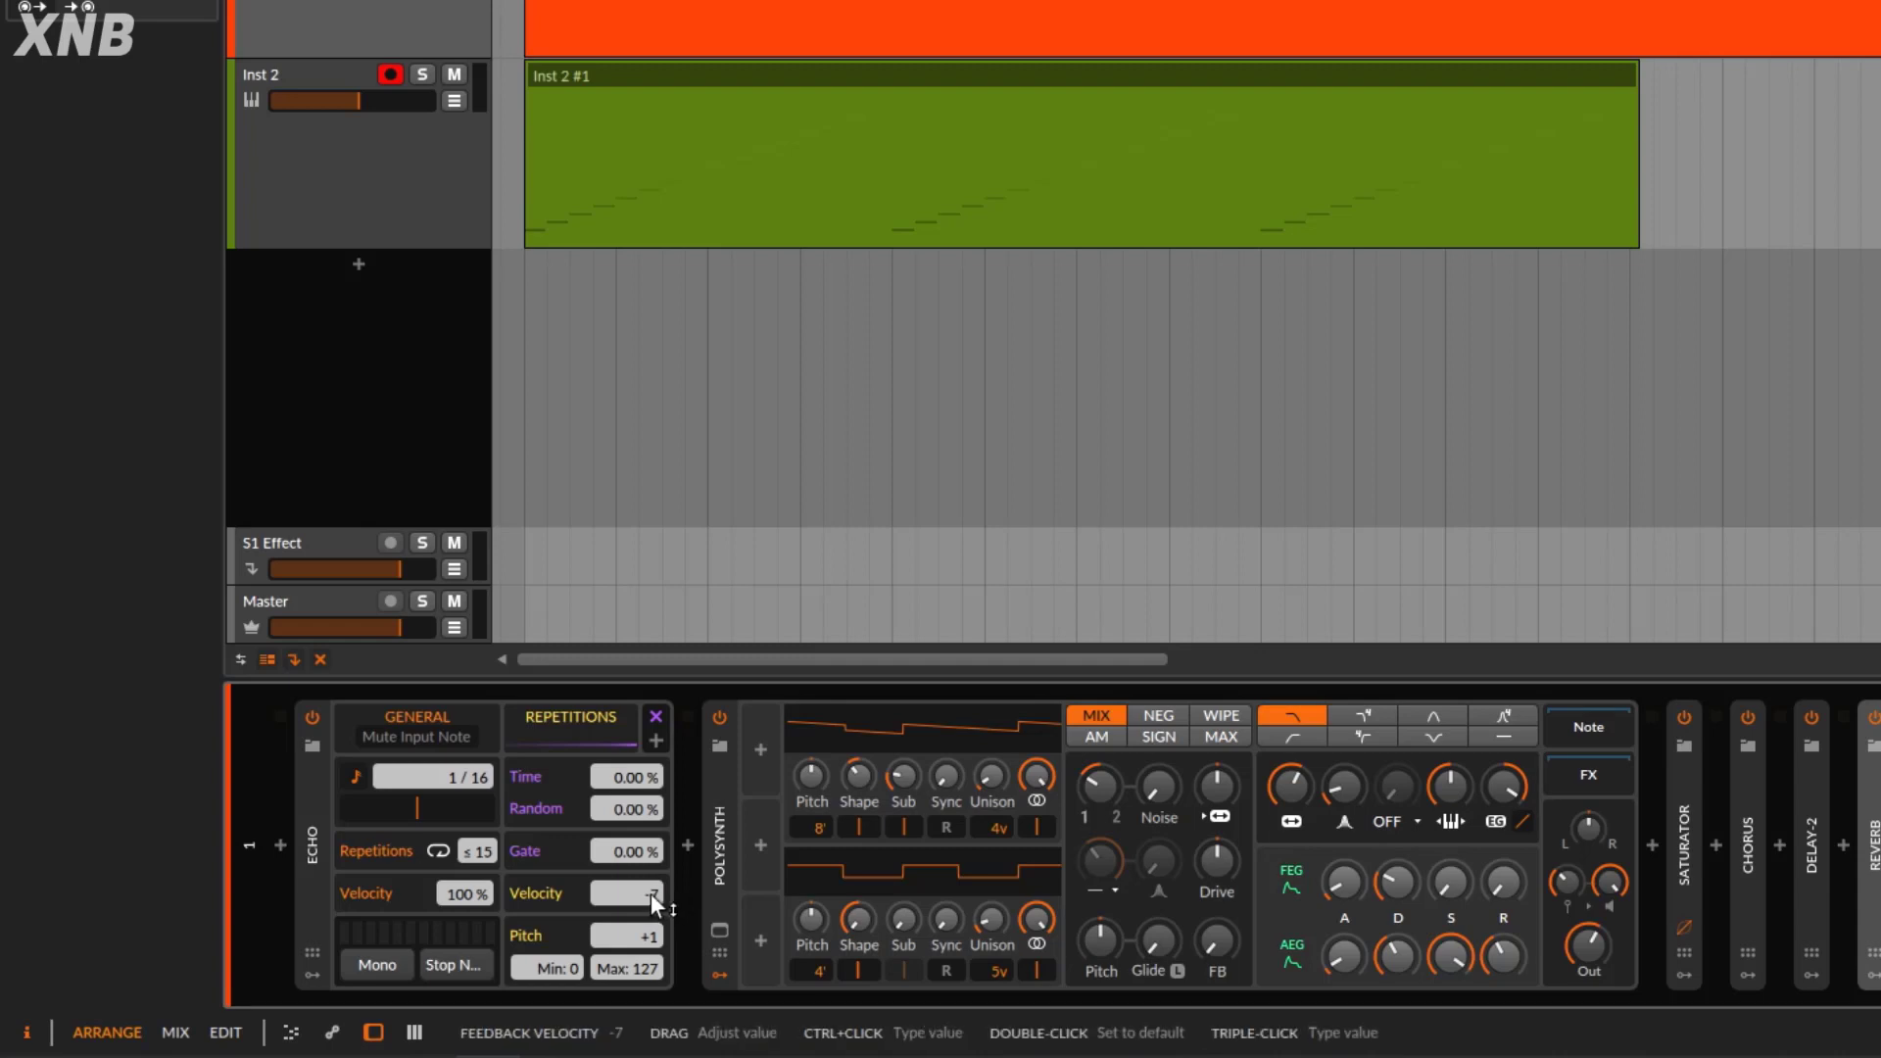
pyautogui.click(832, 79)
pyautogui.press('Delete')
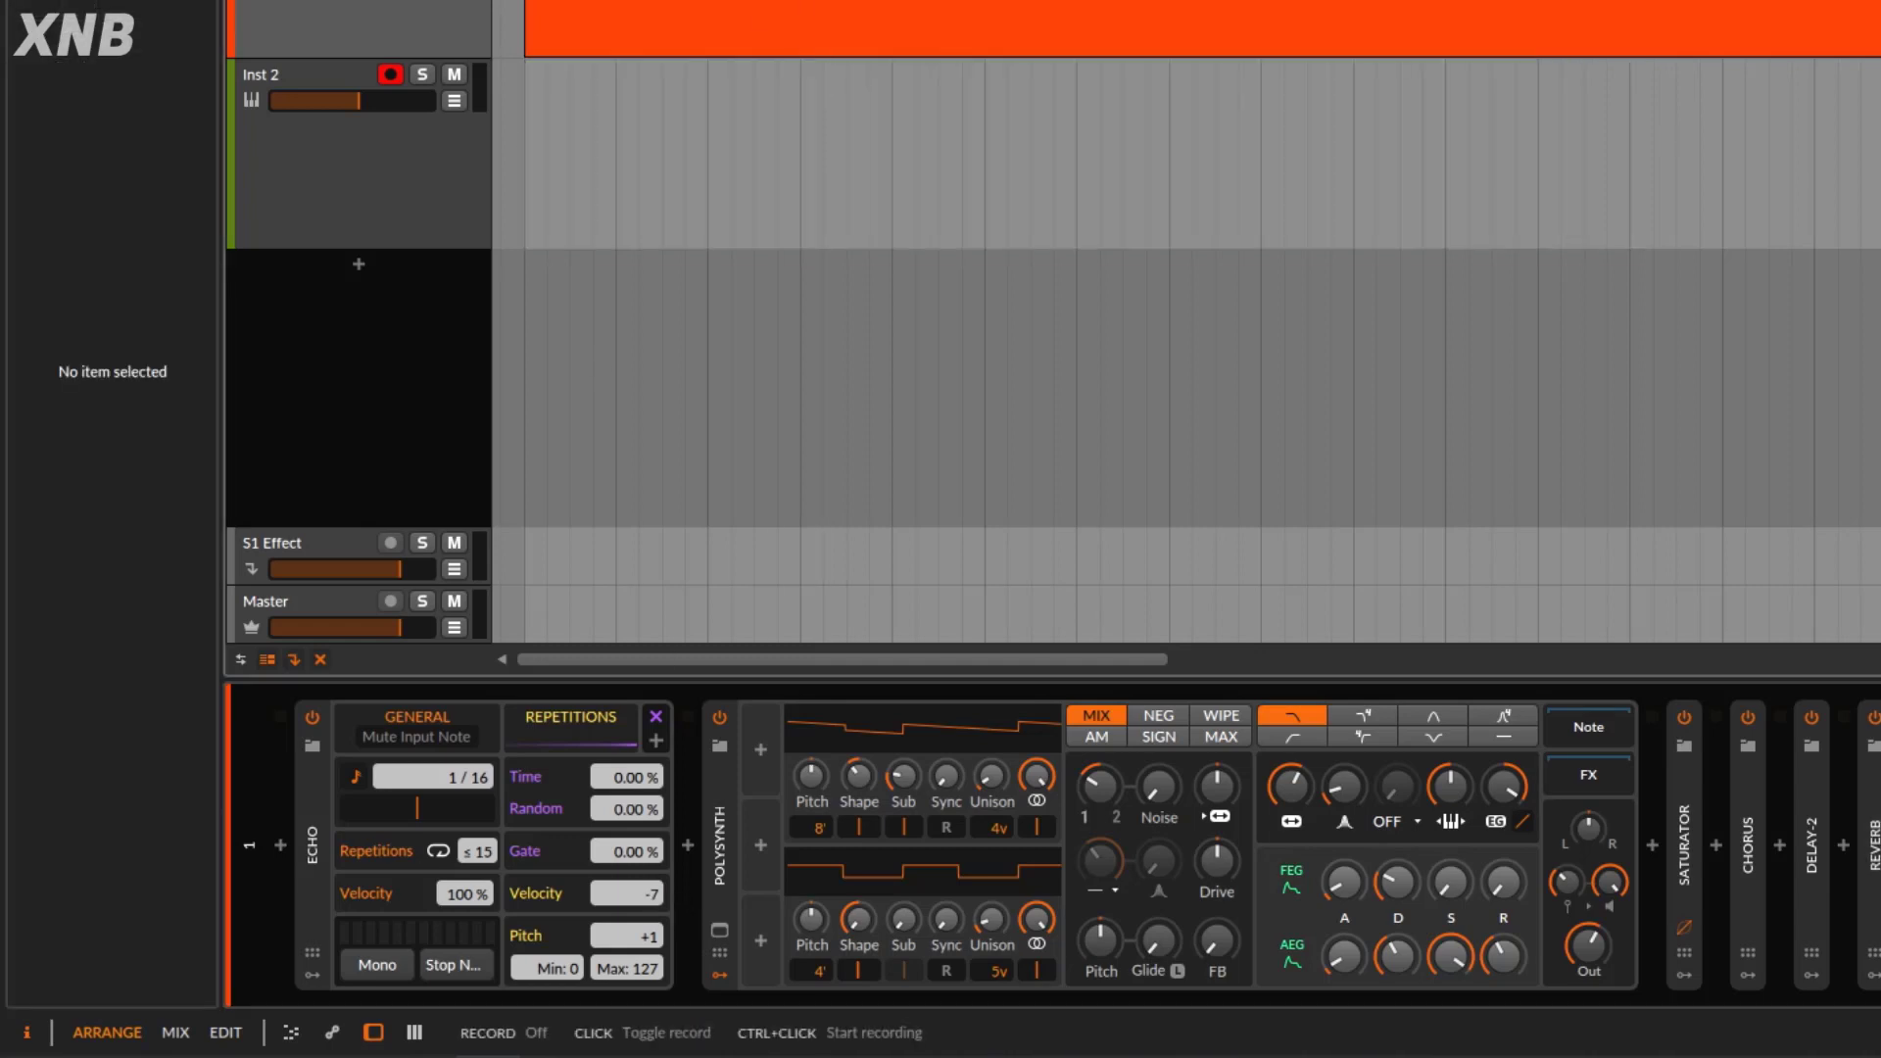
pyautogui.press('space')
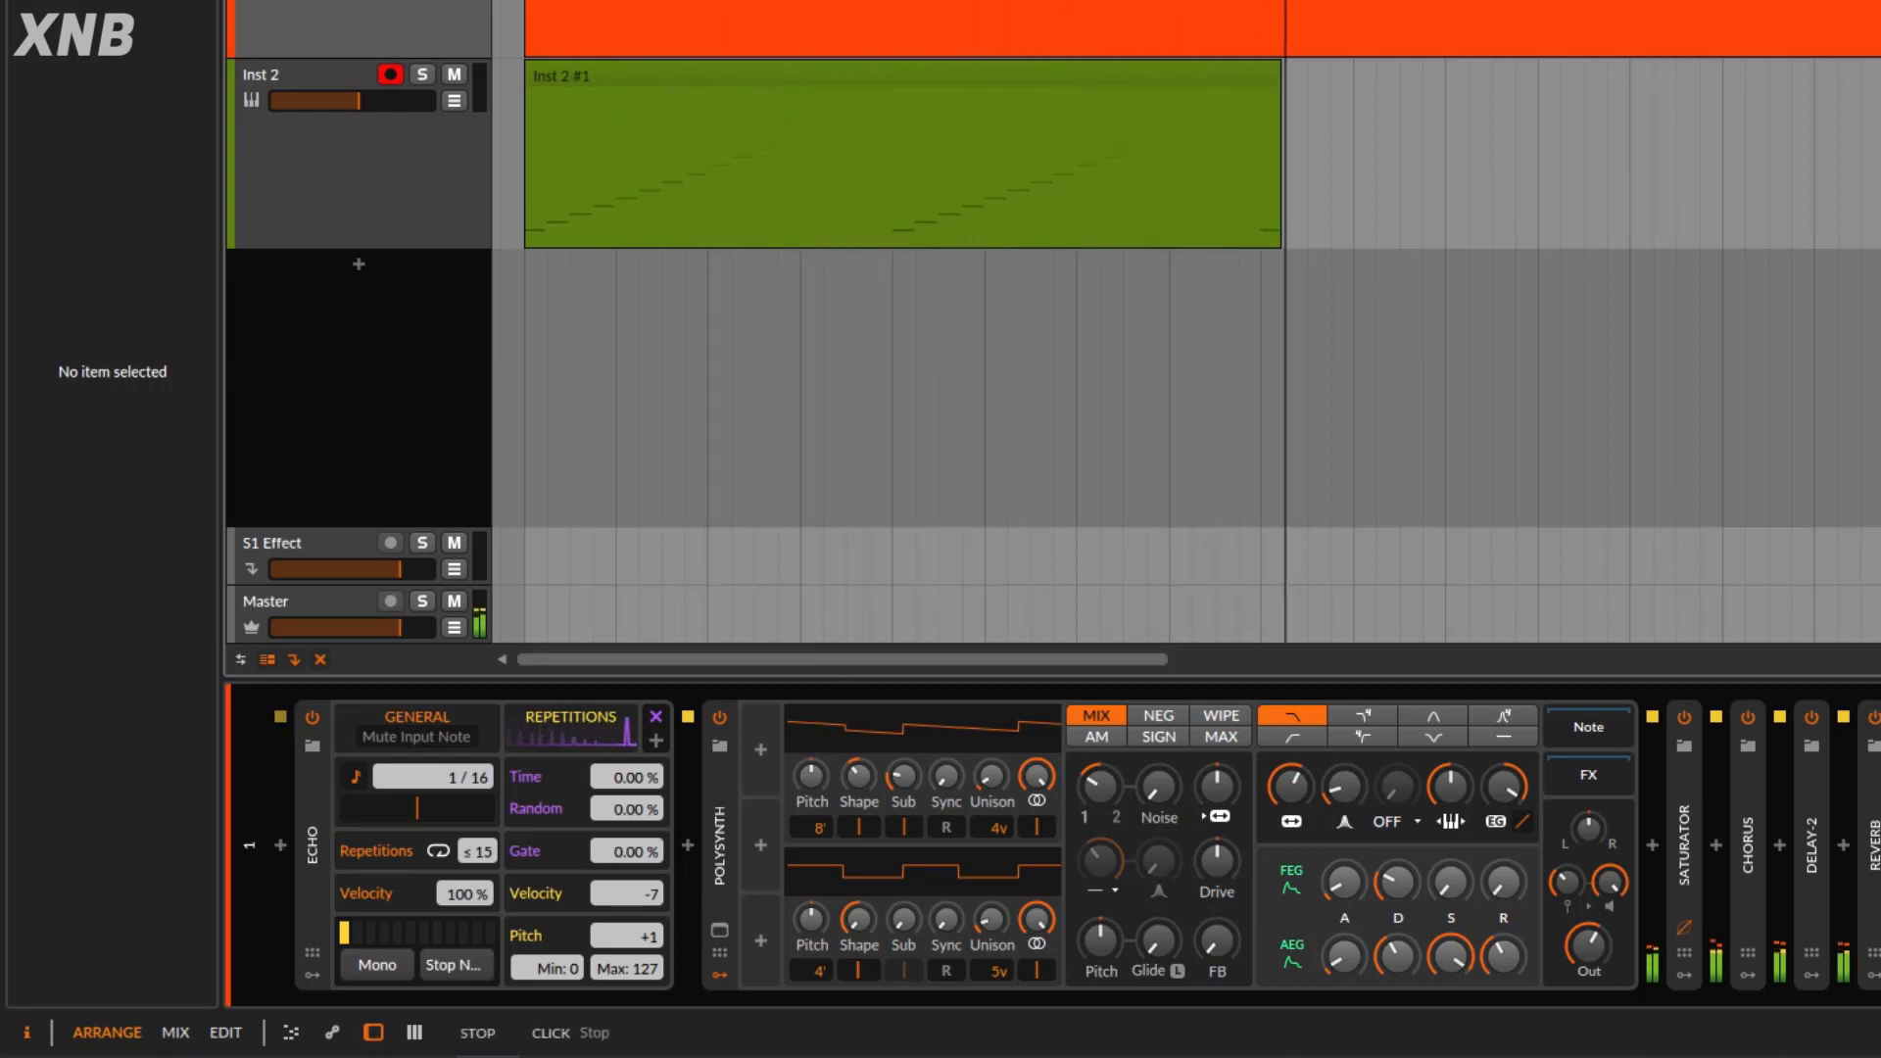
pyautogui.press('space')
pyautogui.click(877, 105)
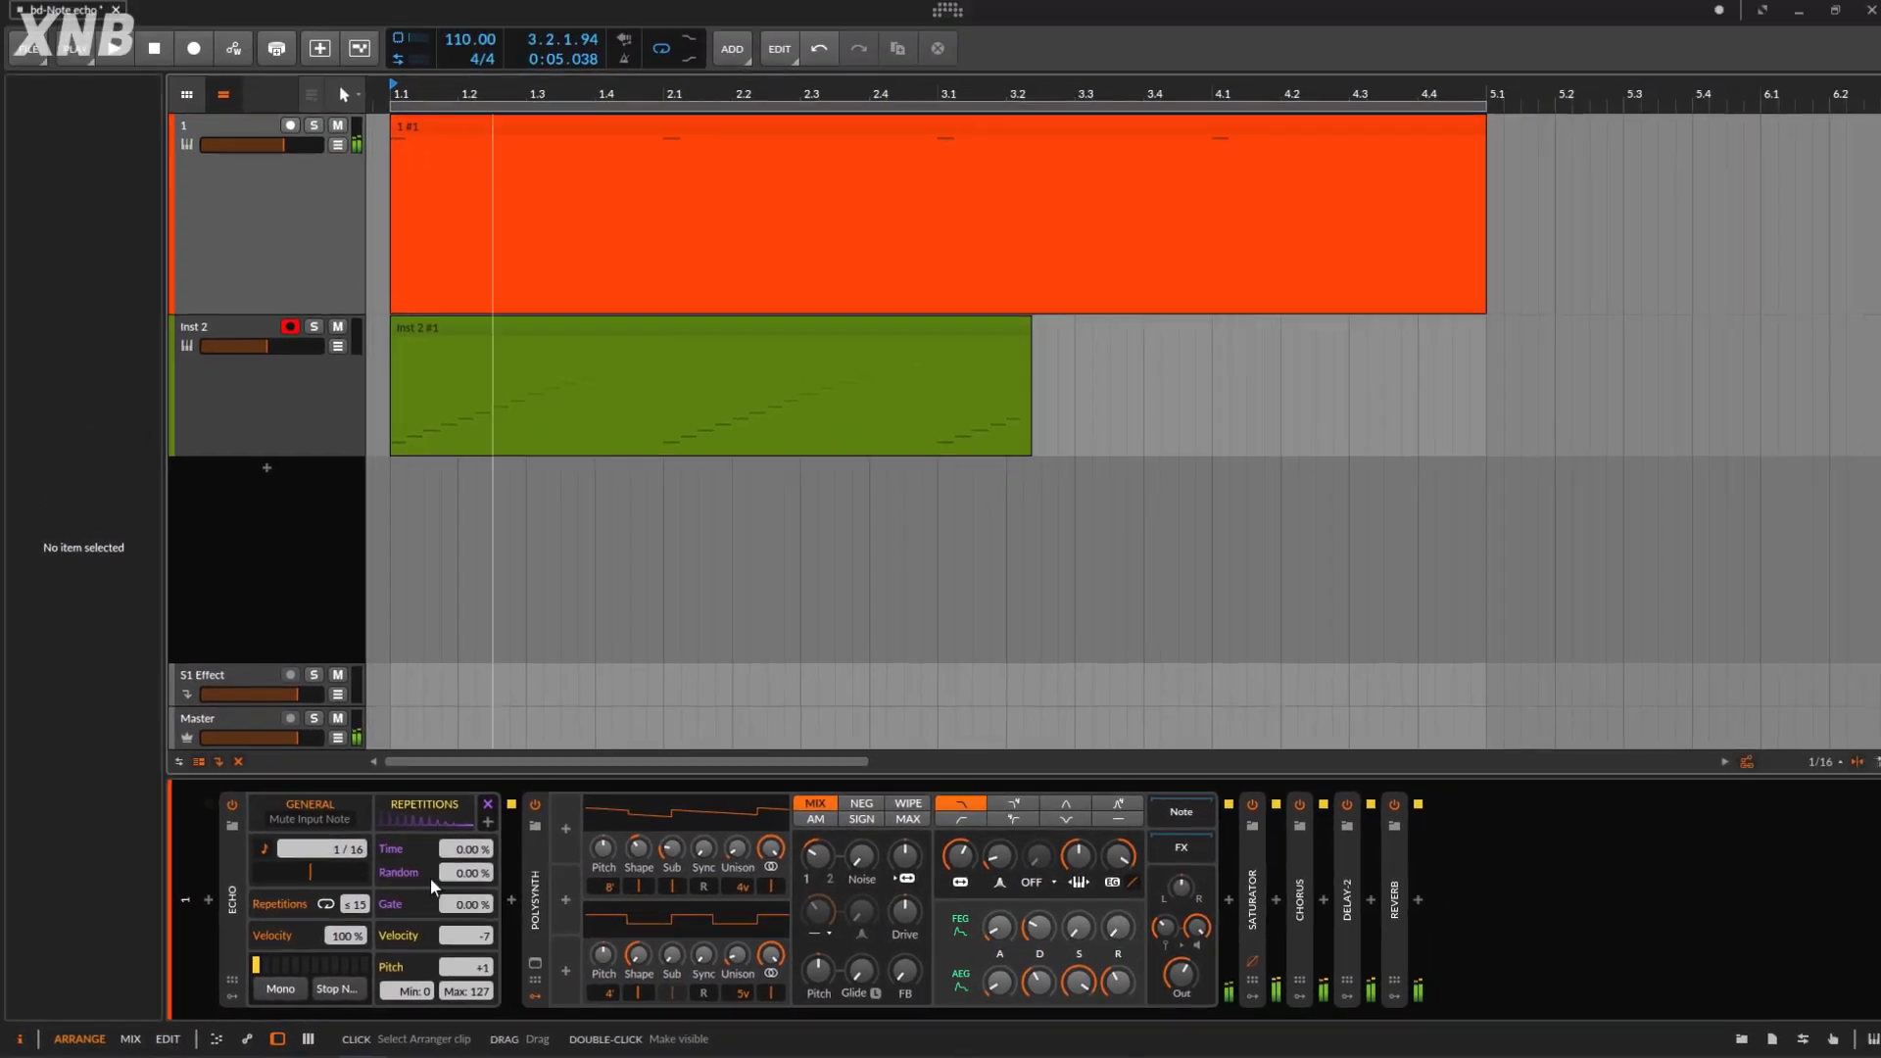
# Set the Echo's repetition gate to -95.0 % and repetition velocity to 0, and record the Inst 2 clip from scratch.
pyautogui.click(743, 327)
pyautogui.press('Delete')
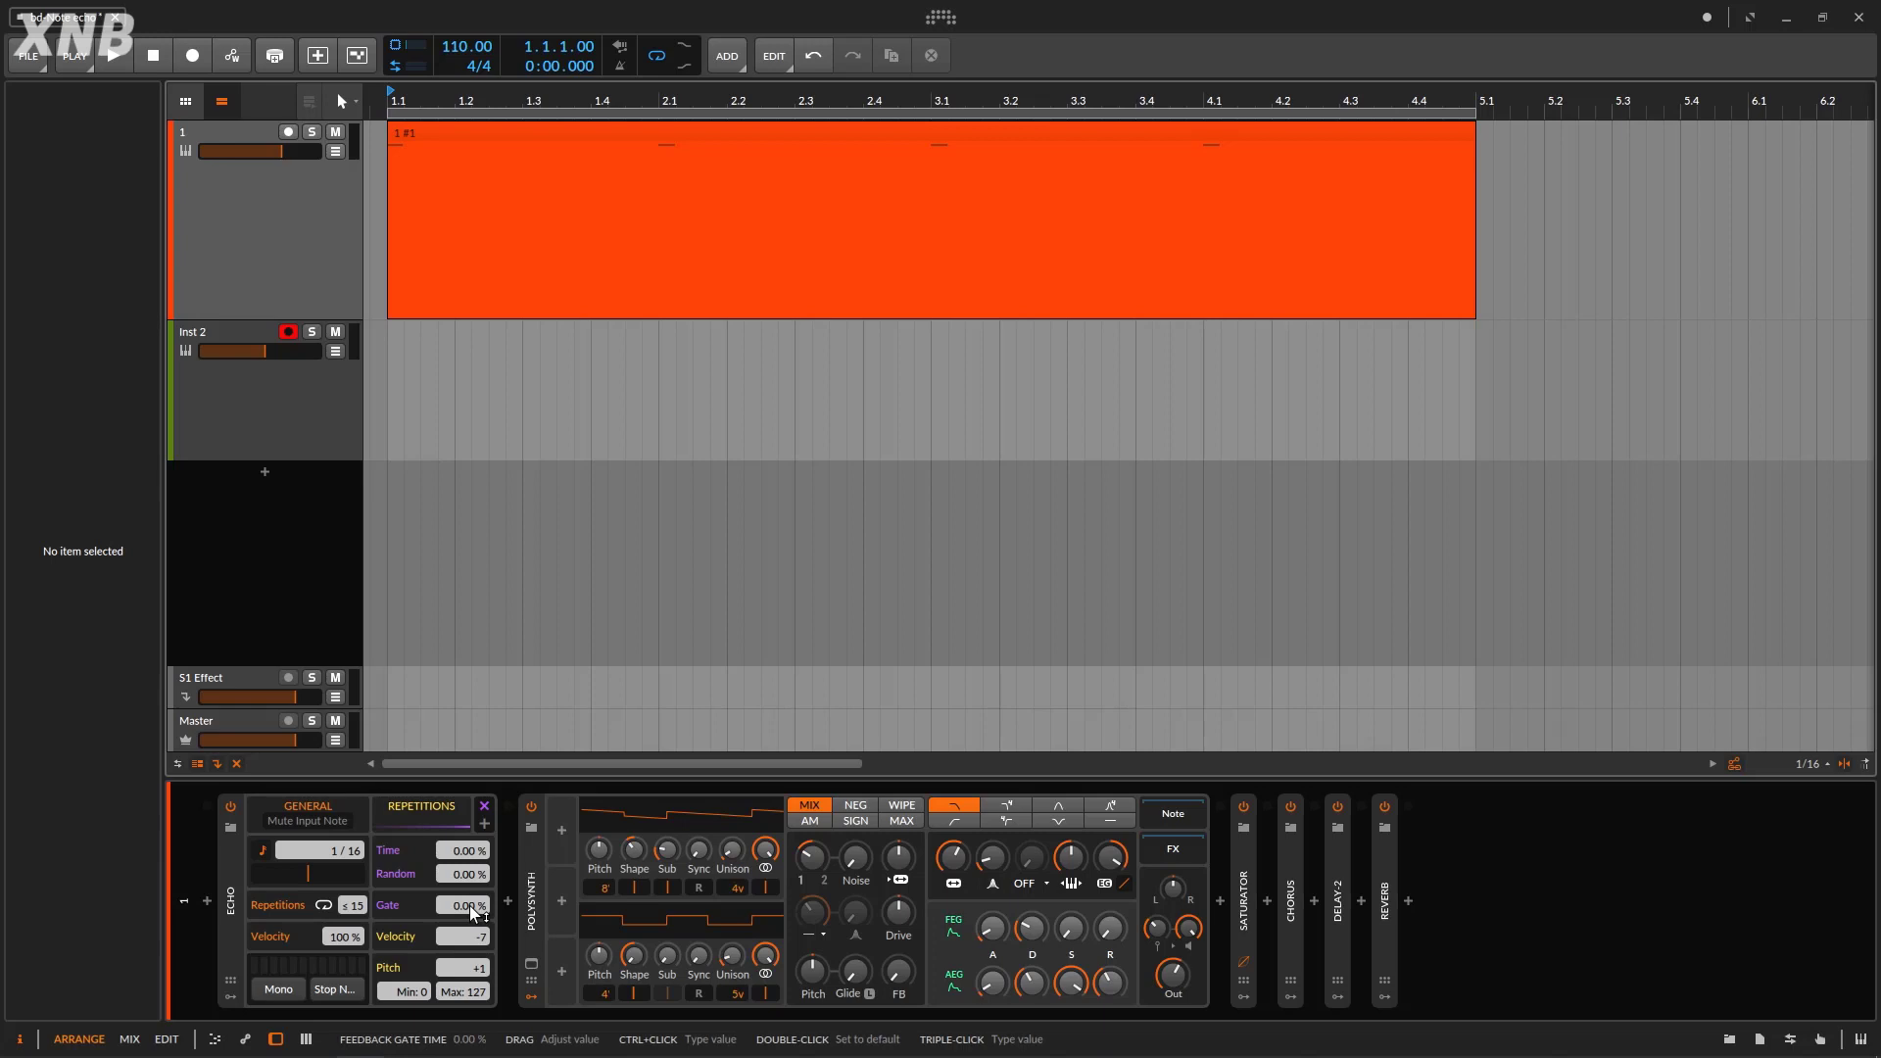
pyautogui.moveTo(468, 906); pyautogui.dragTo(468, 1019)
pyautogui.click(316, 453)
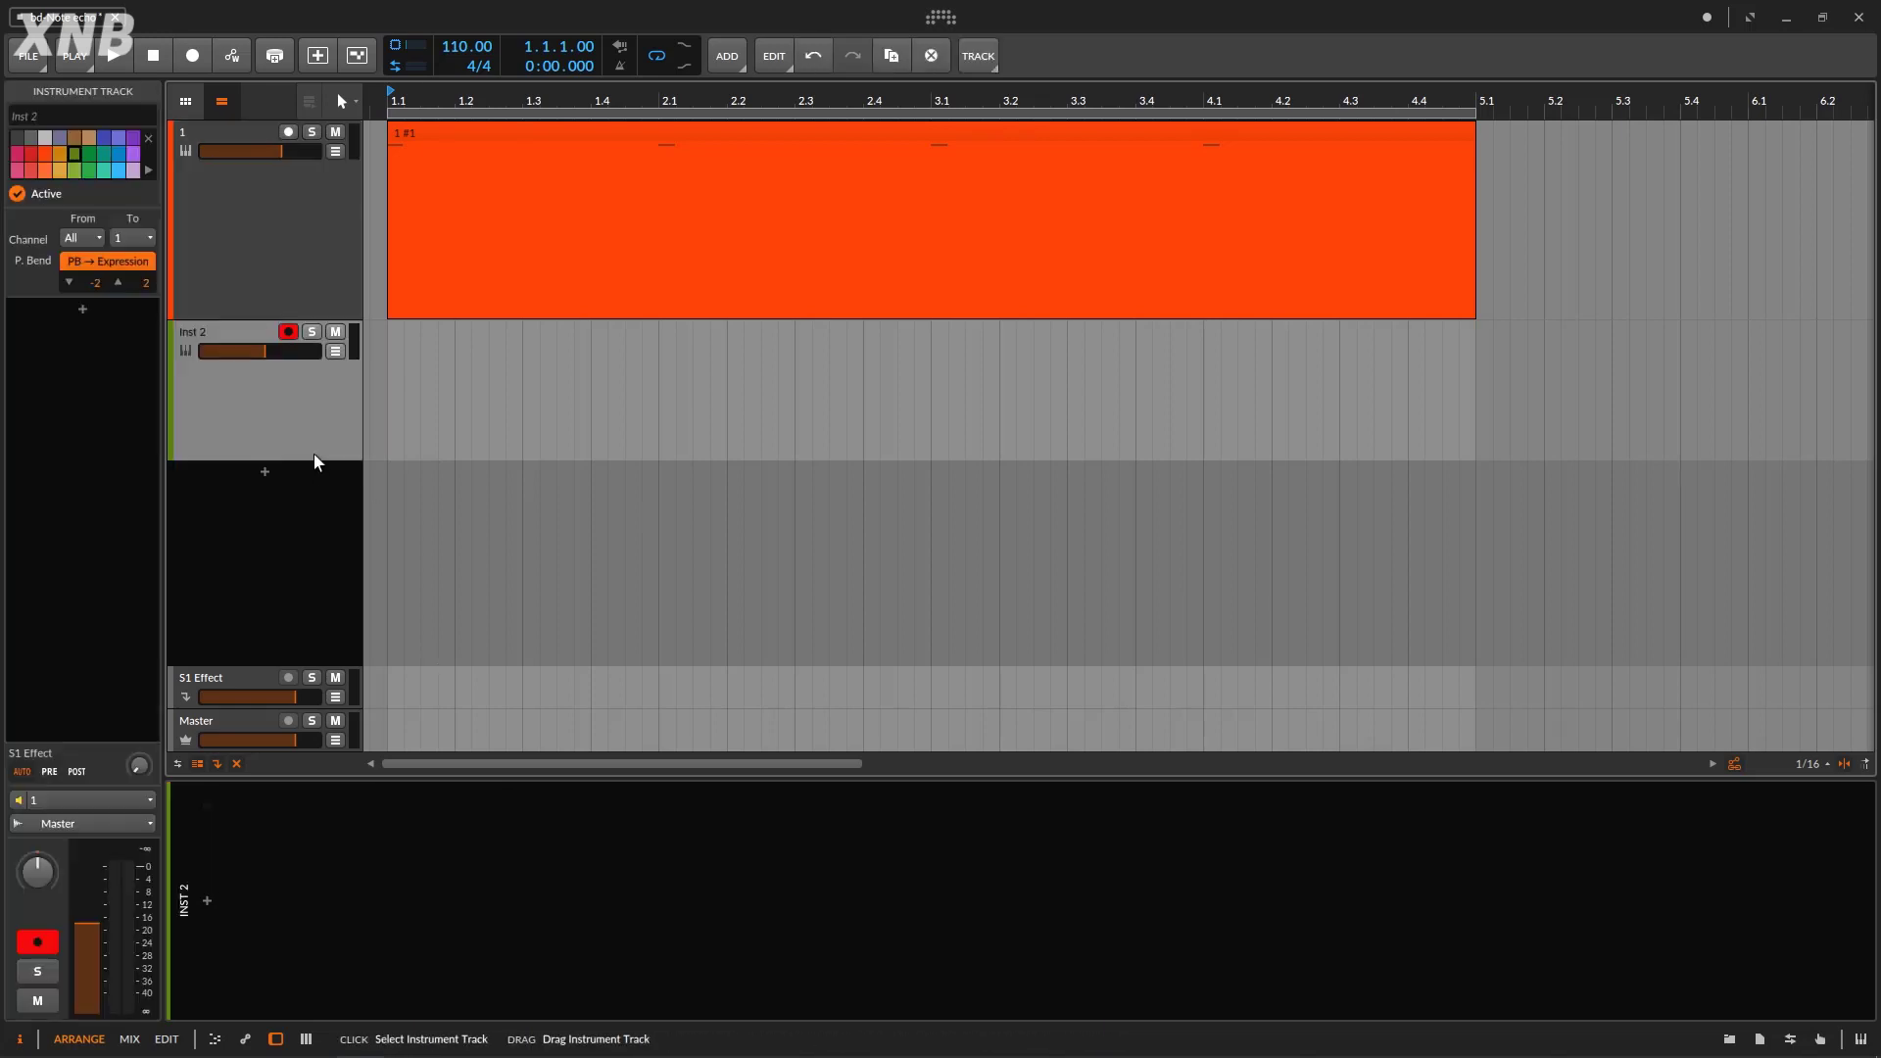
pyautogui.click(184, 55)
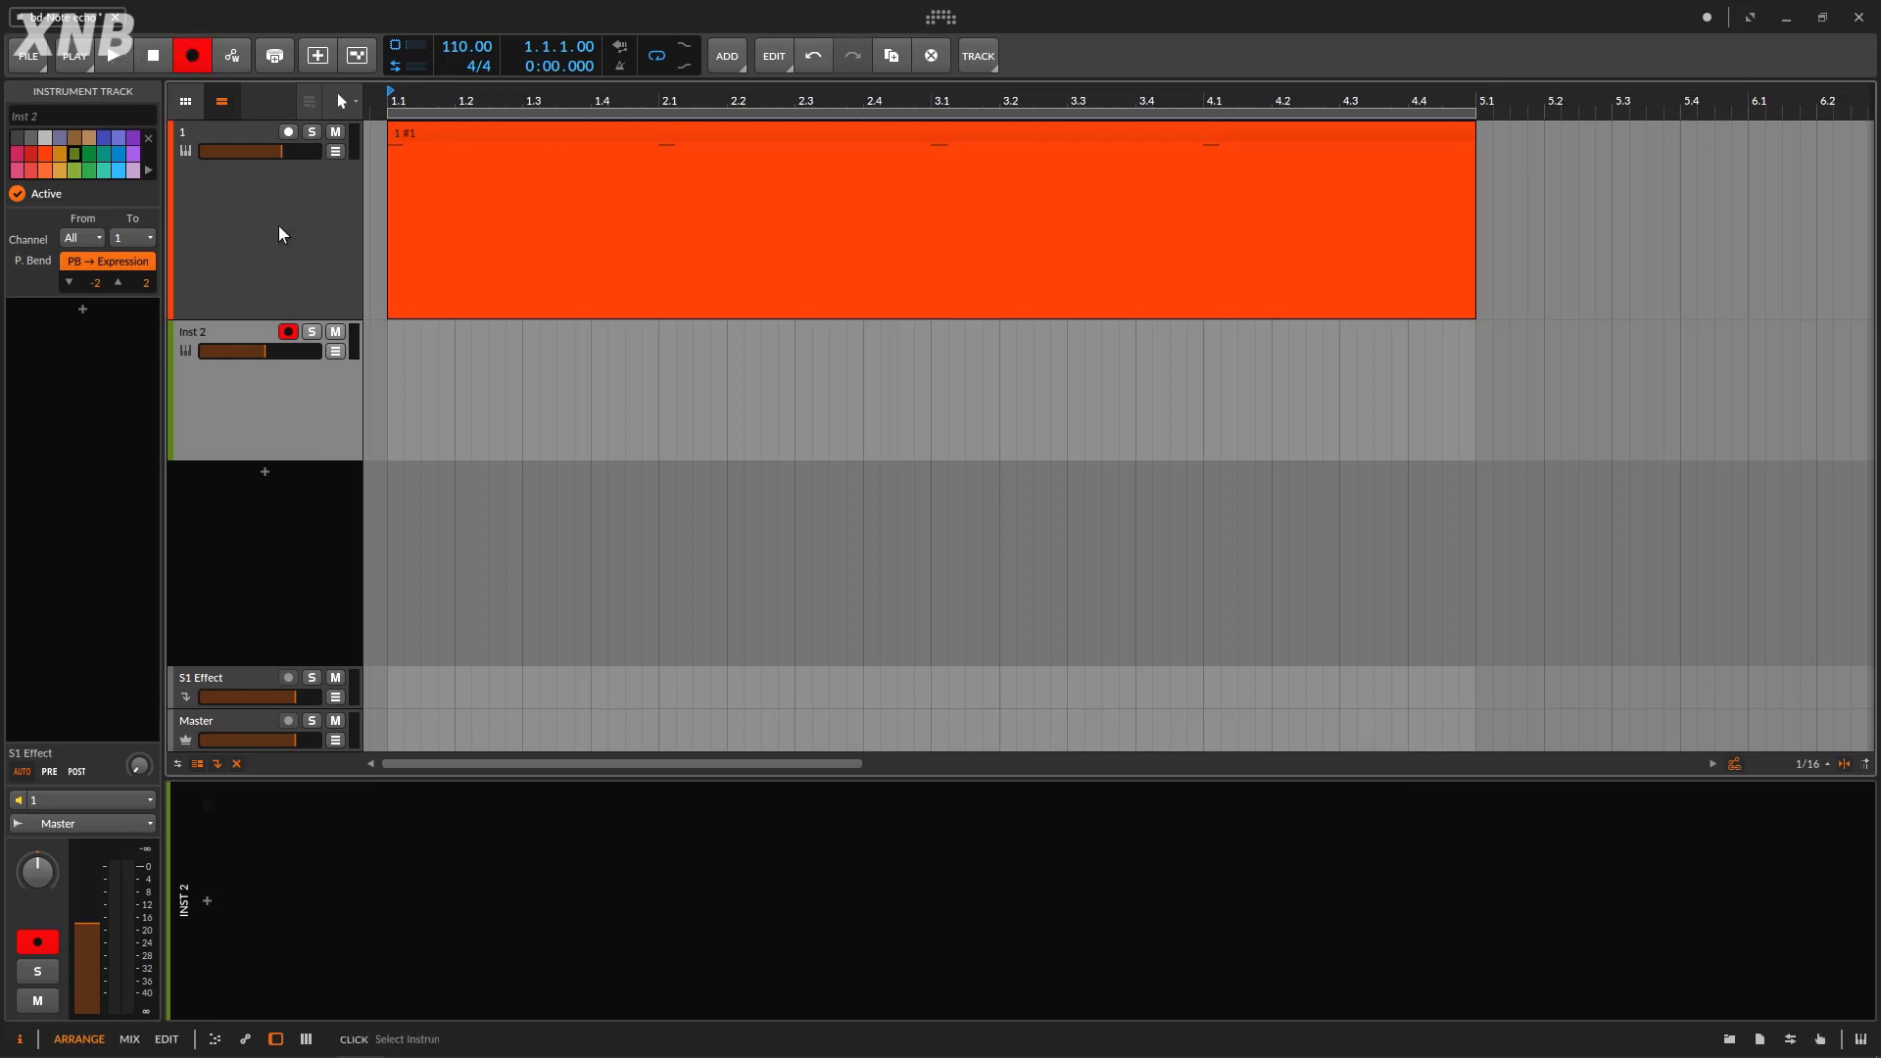
pyautogui.click(279, 227)
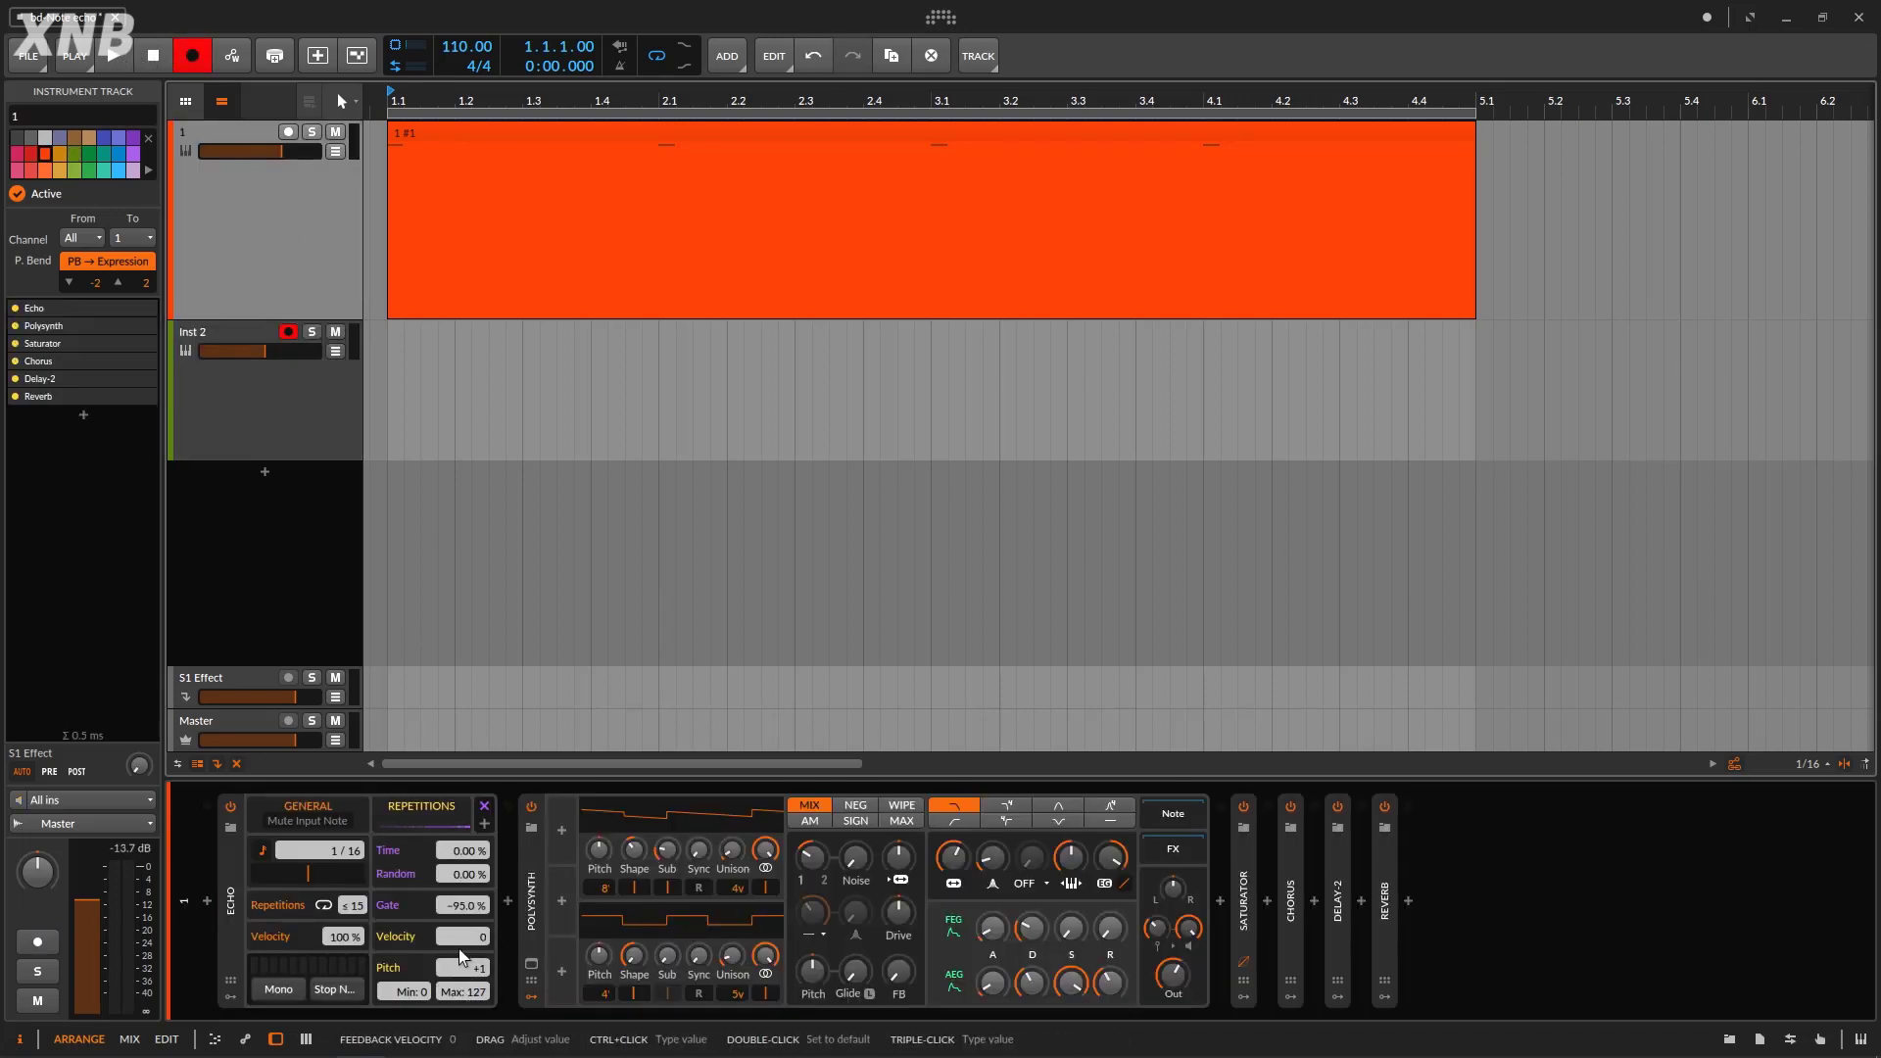
pyautogui.click(118, 57)
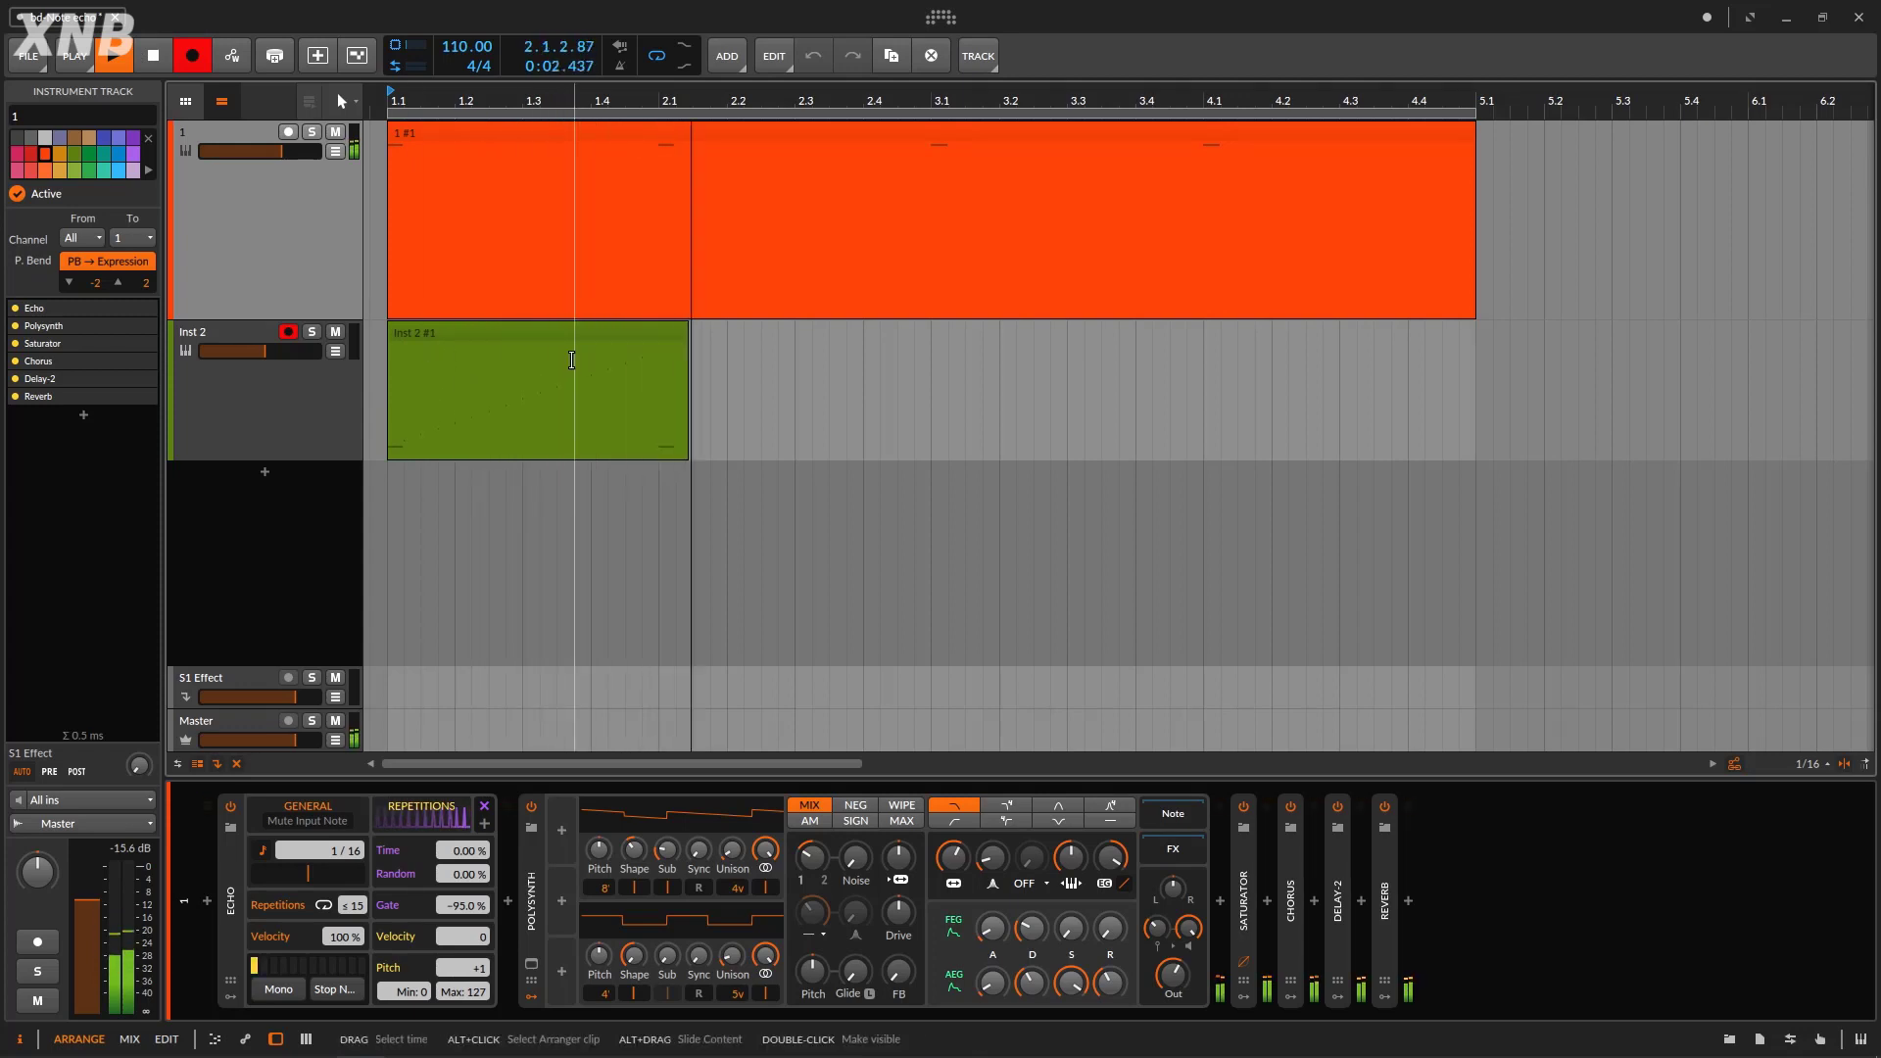
pyautogui.click(154, 56)
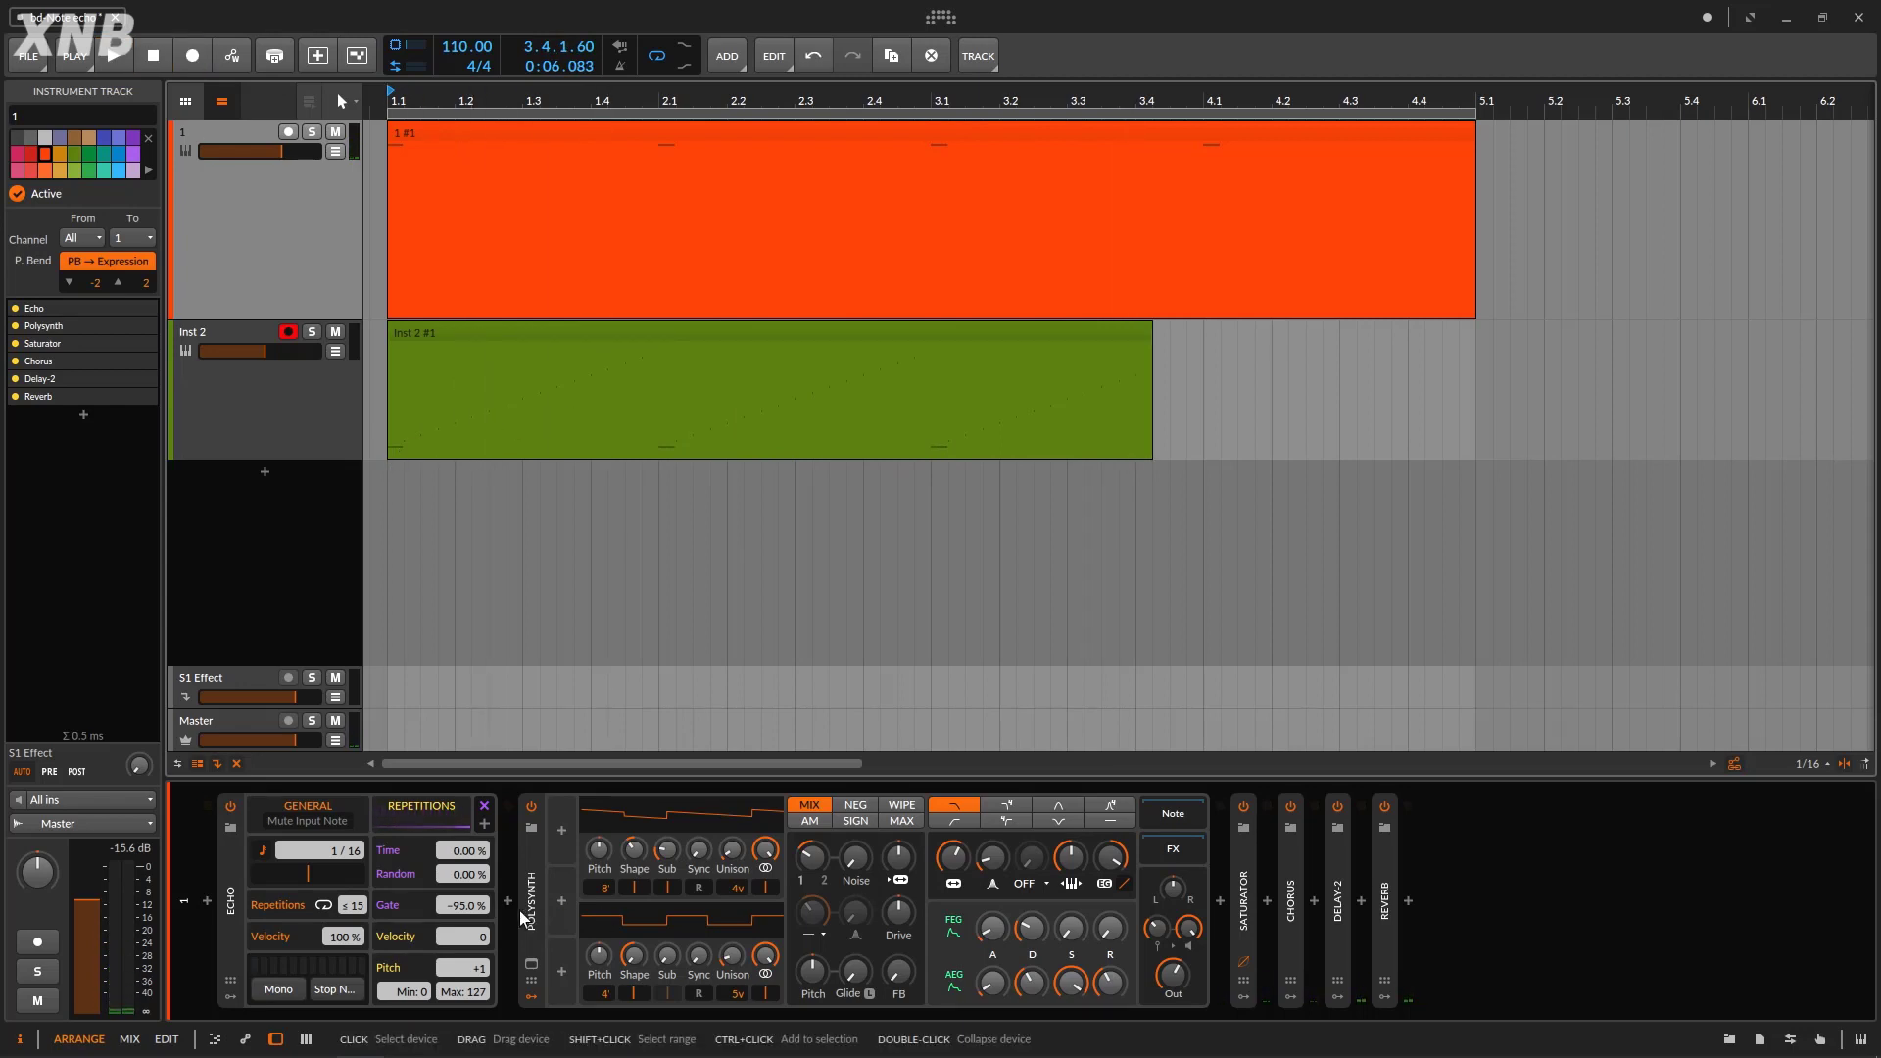
# Set the Echo's repetition gate to -11.0 % and replace the Inst 2 clip with a new recording.
pyautogui.moveTo(463, 906); pyautogui.dragTo(463, 896)
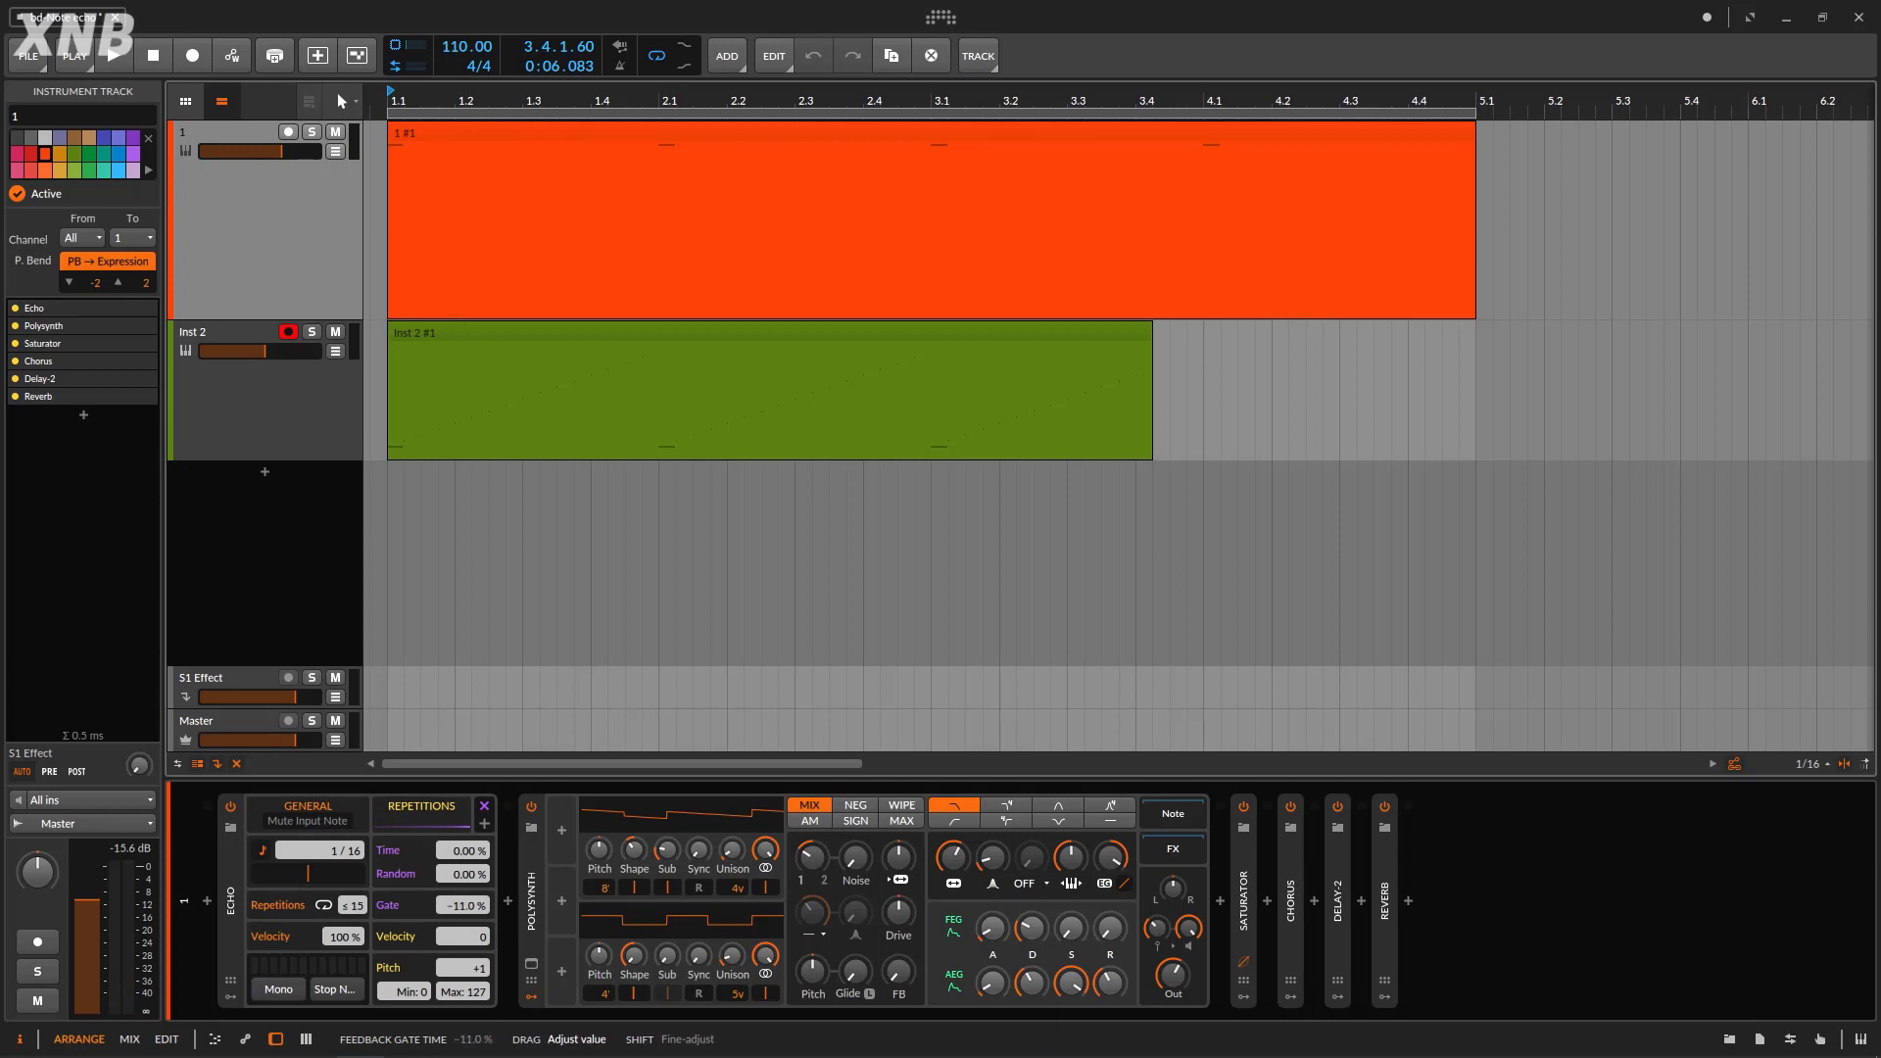
pyautogui.click(591, 335)
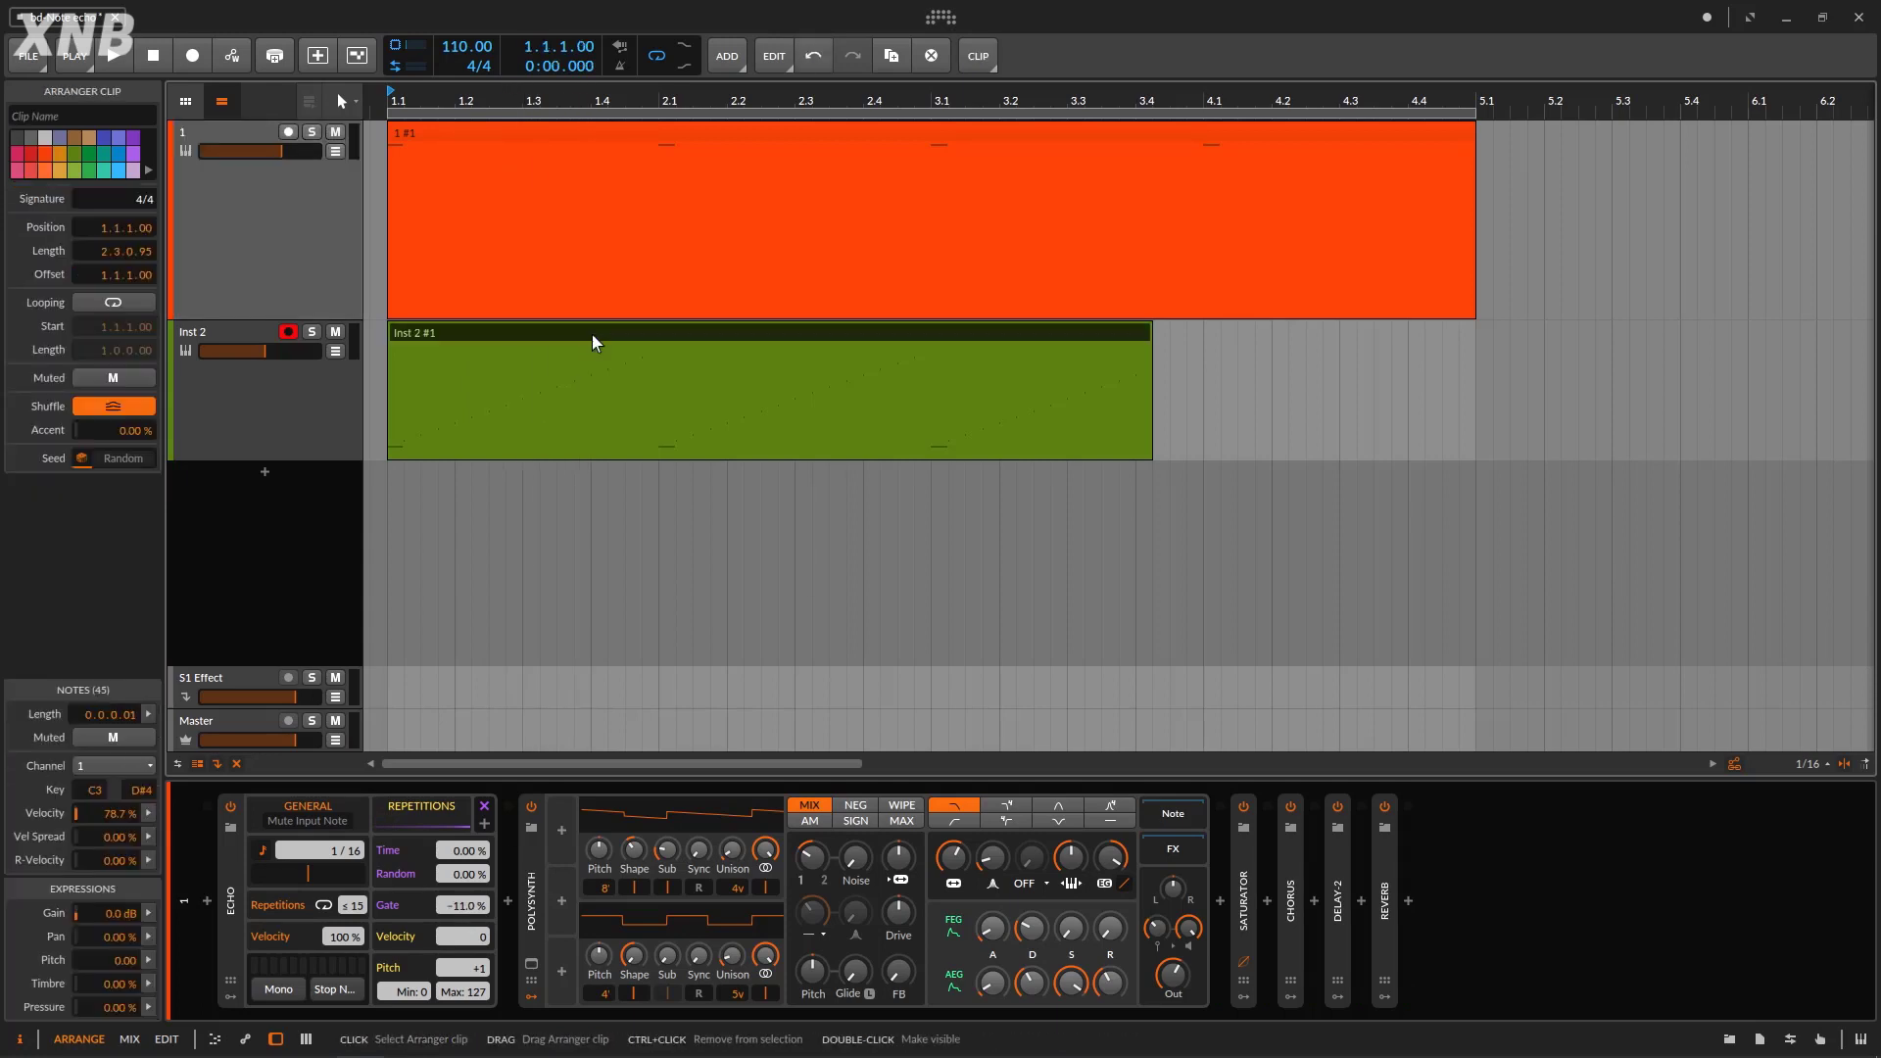
pyautogui.press('Delete')
pyautogui.click(181, 58)
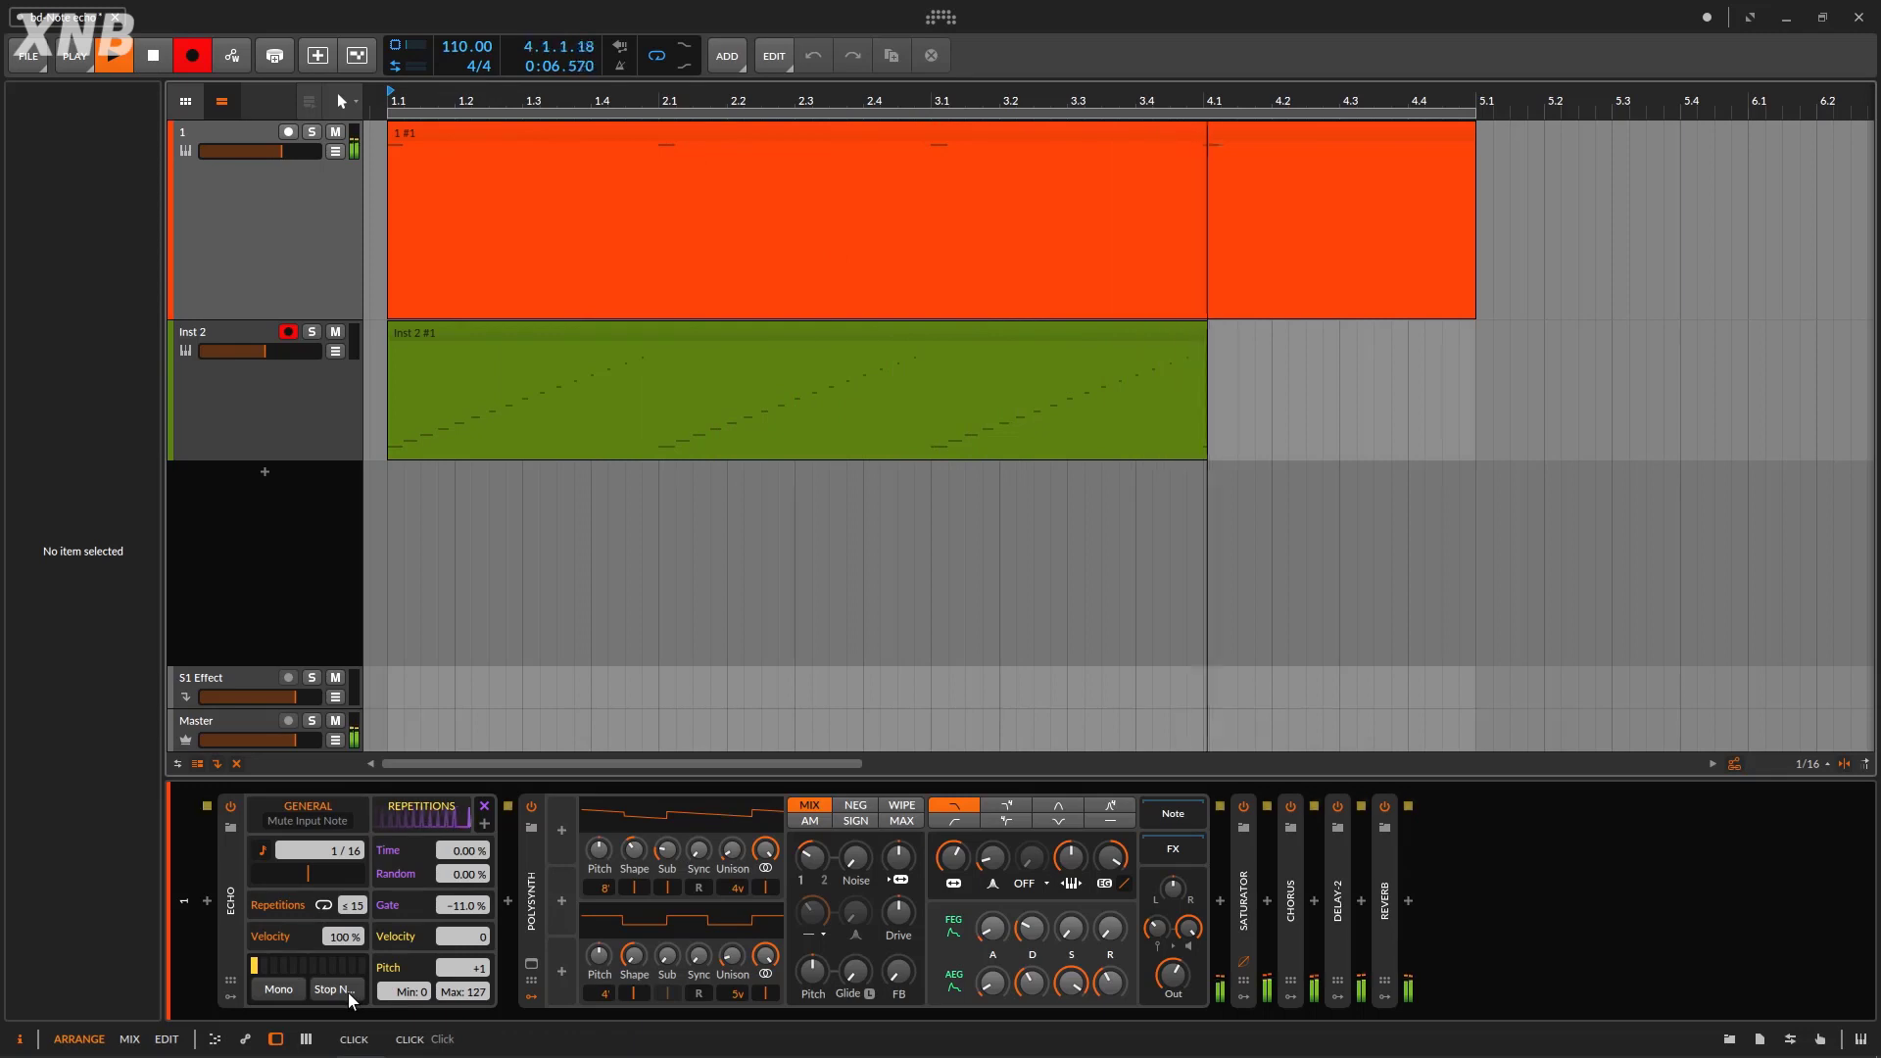
pyautogui.doubleClick(613, 329)
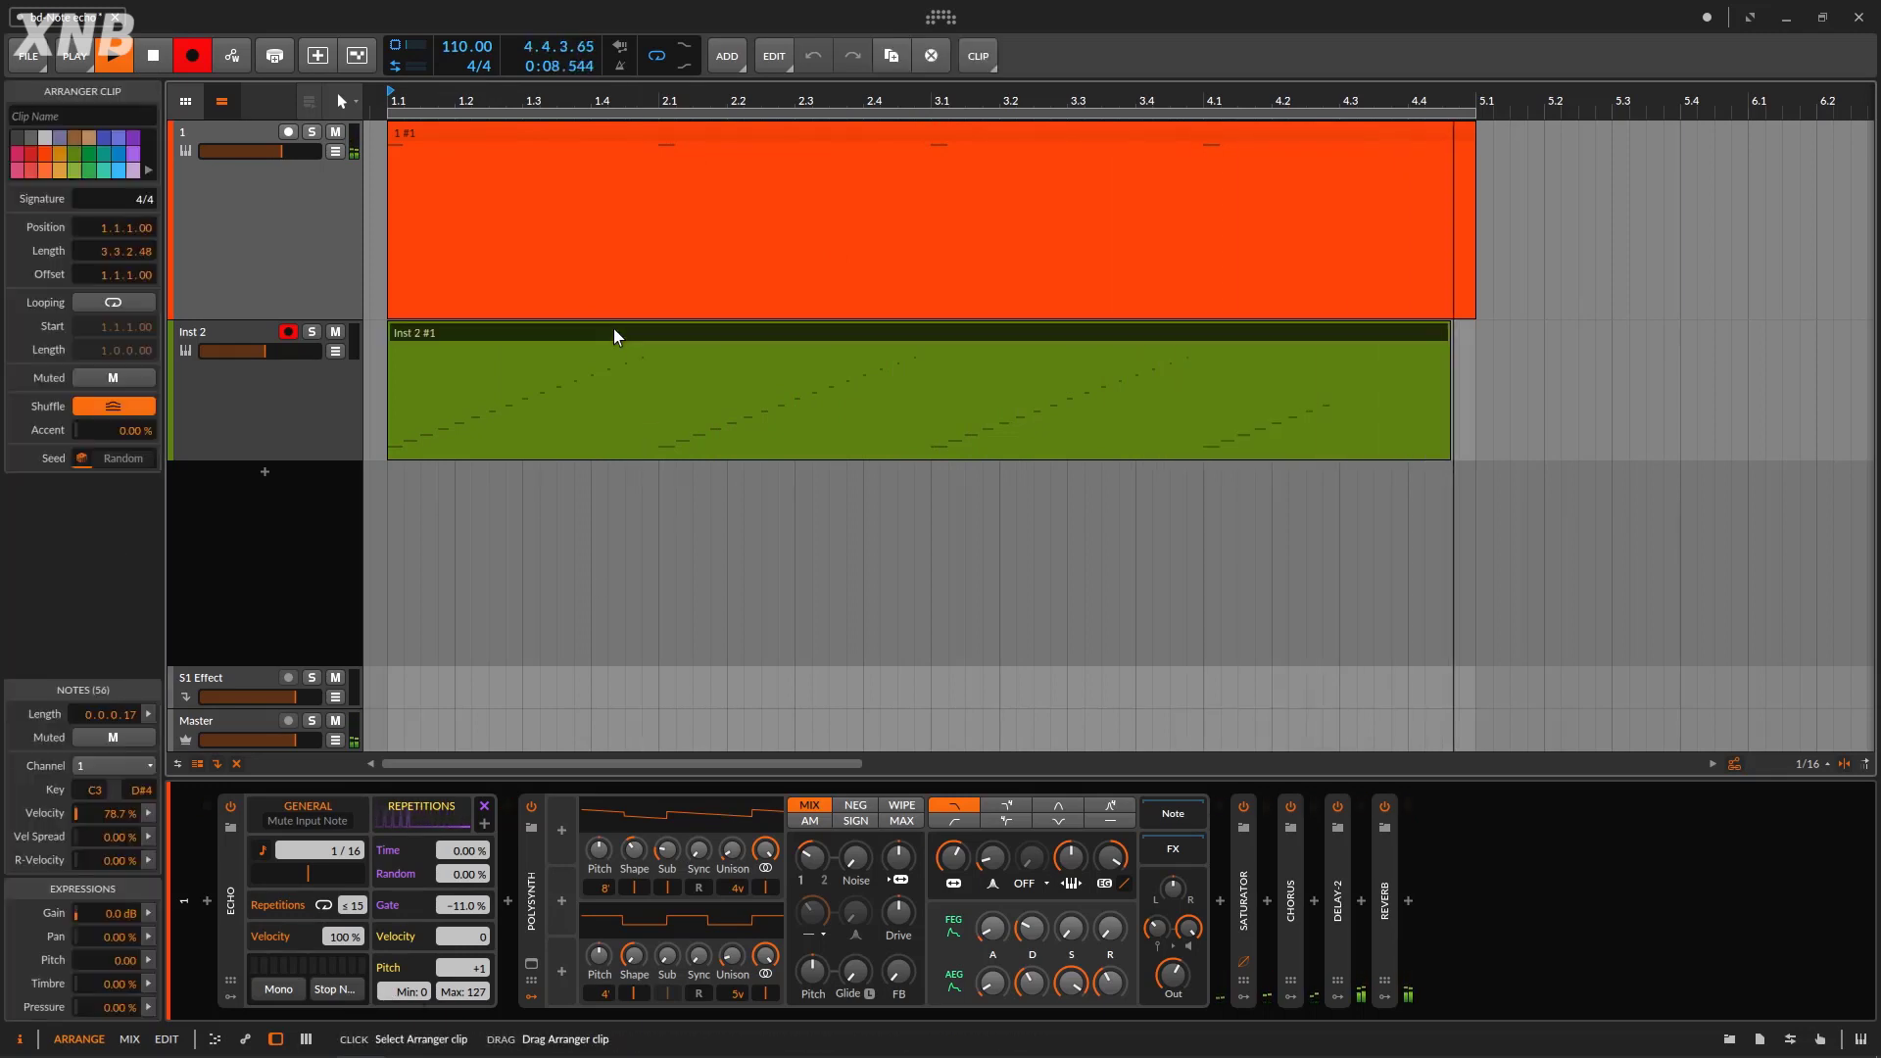
pyautogui.doubleClick(280, 237)
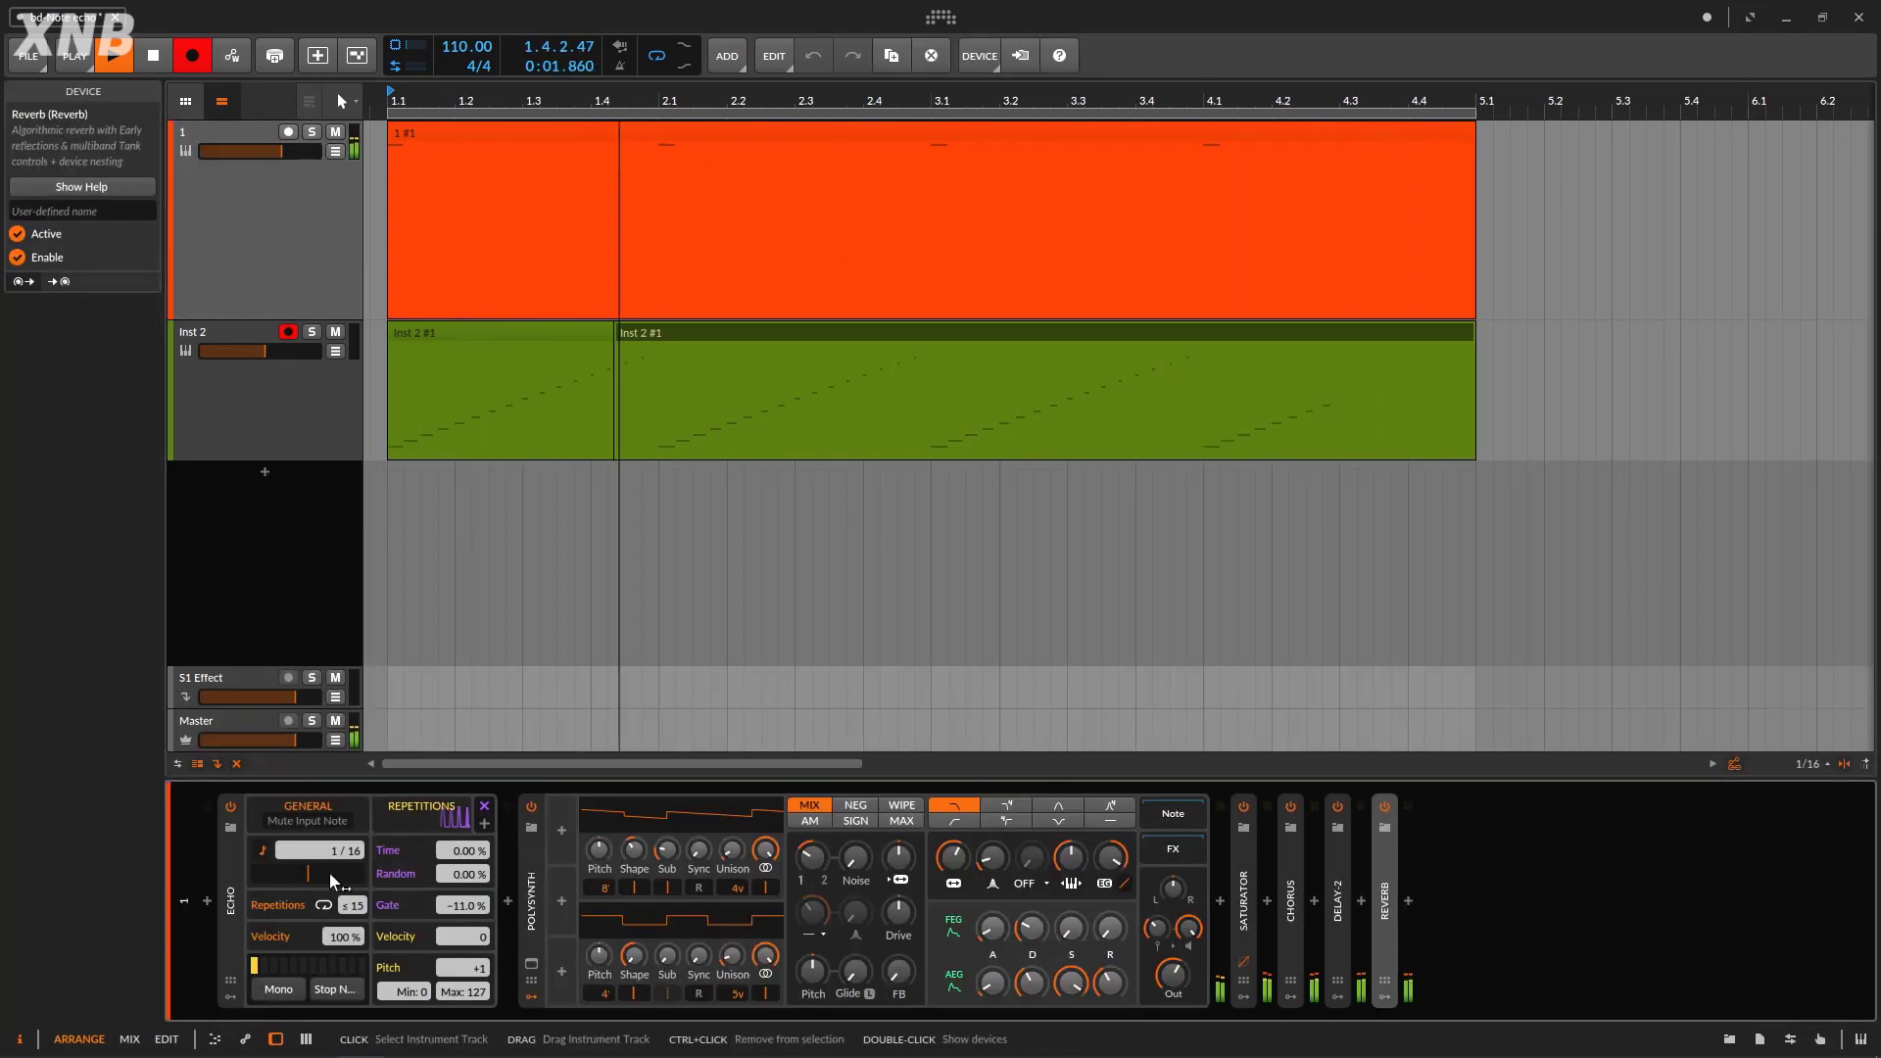
pyautogui.click(159, 58)
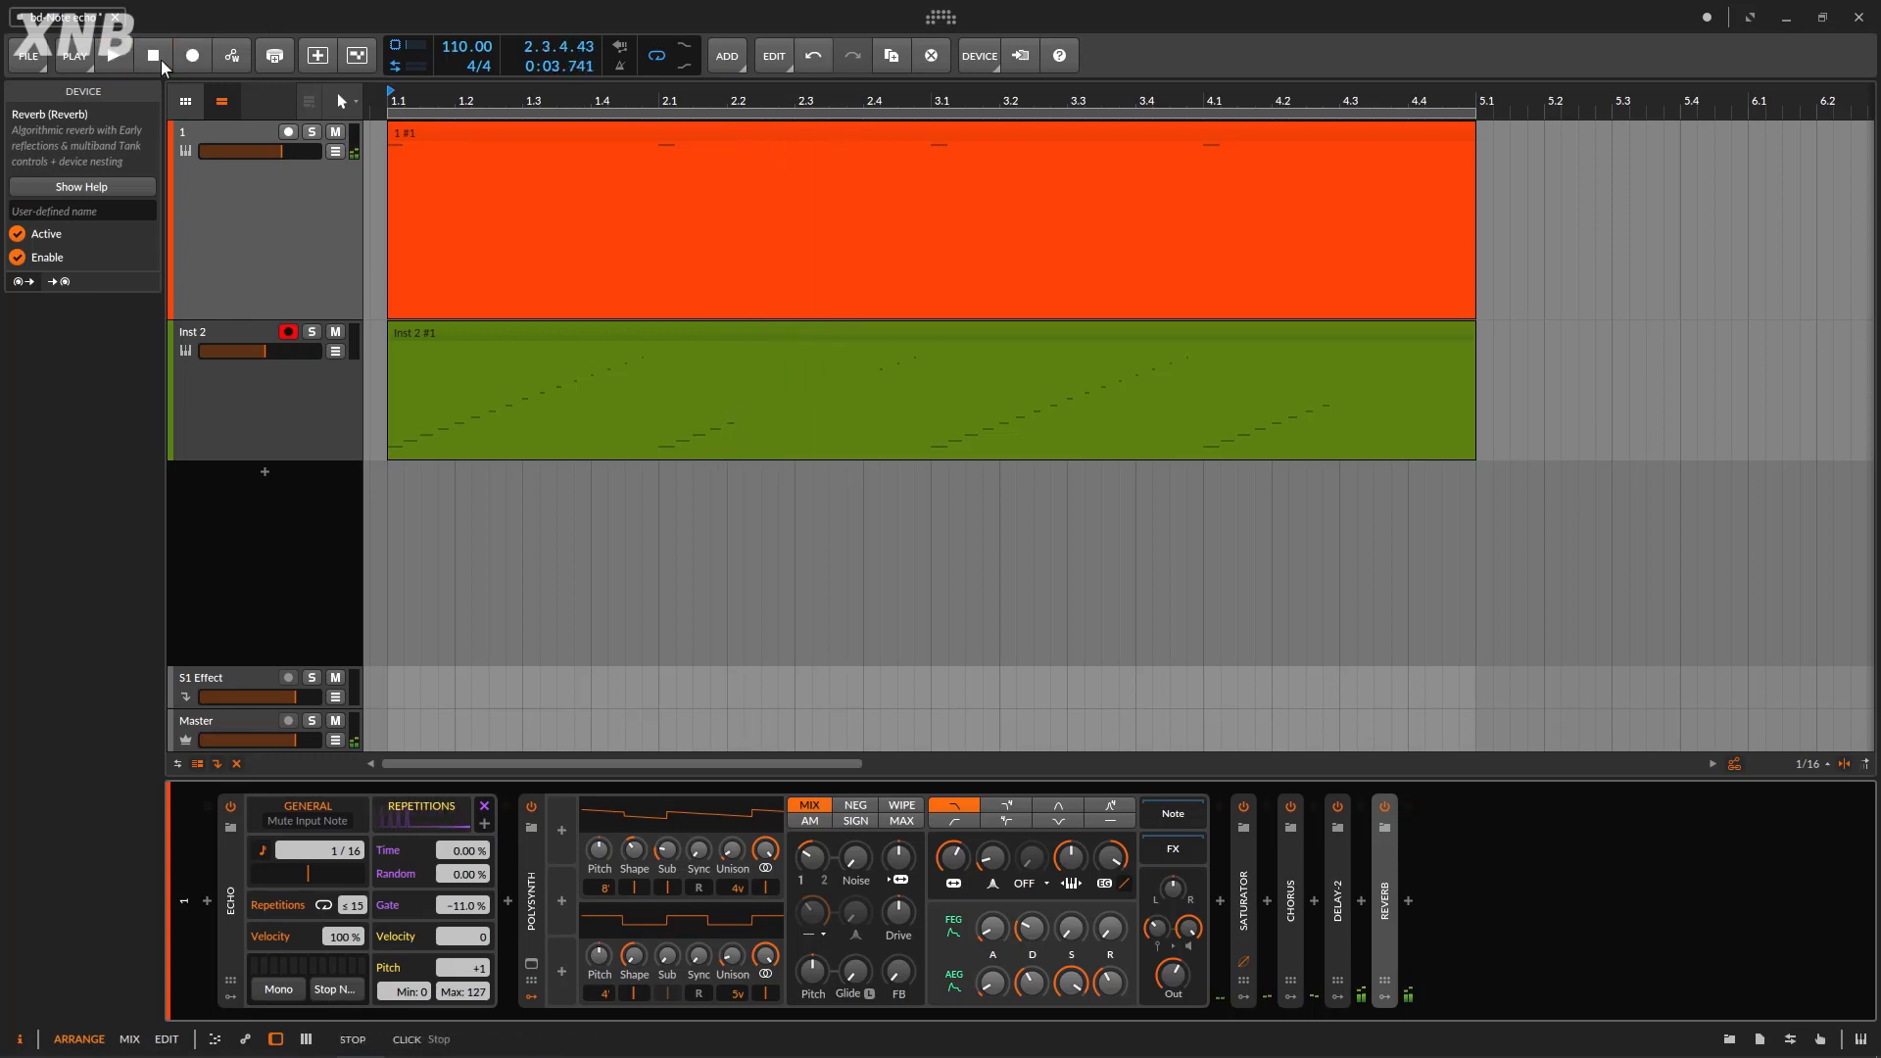
# Open the recorded Inst 2 clip to examine the echo notes' lengths and return to track 1's devices.
pyautogui.doubleClick(596, 332)
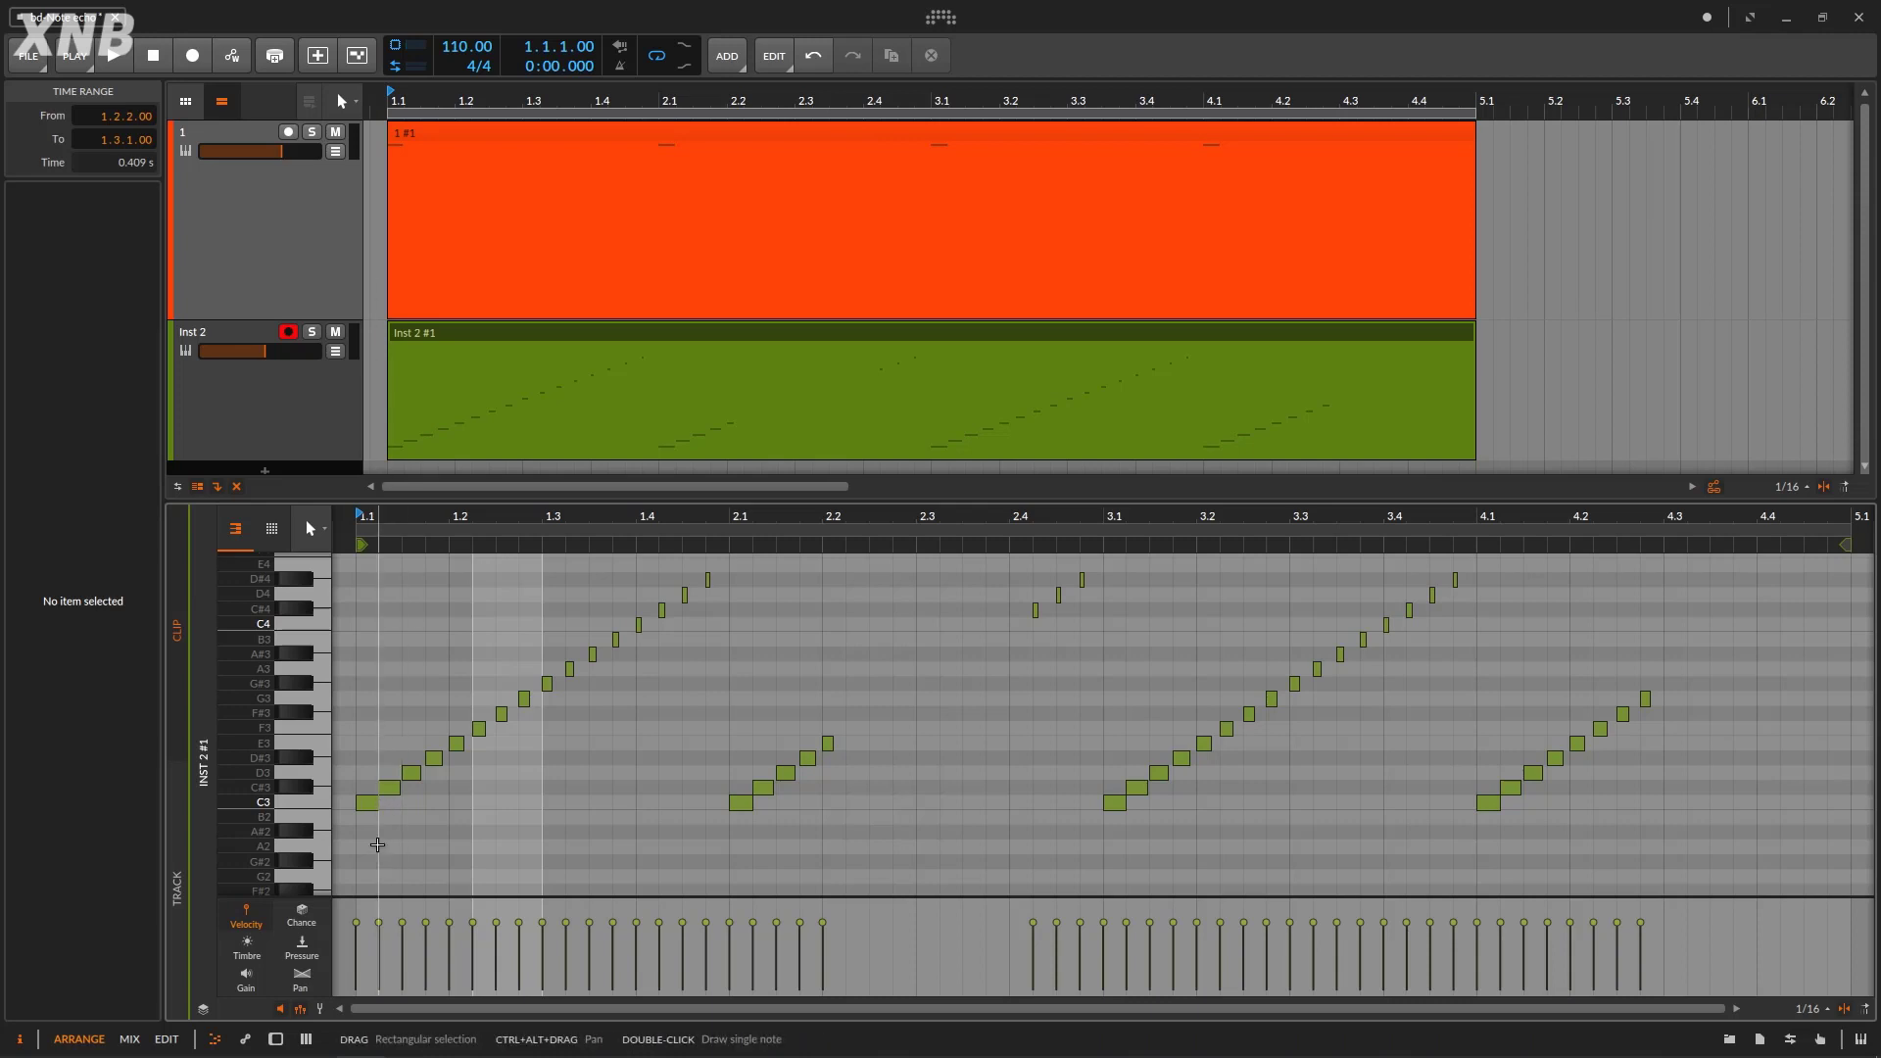
pyautogui.scroll(1, 416, 856)
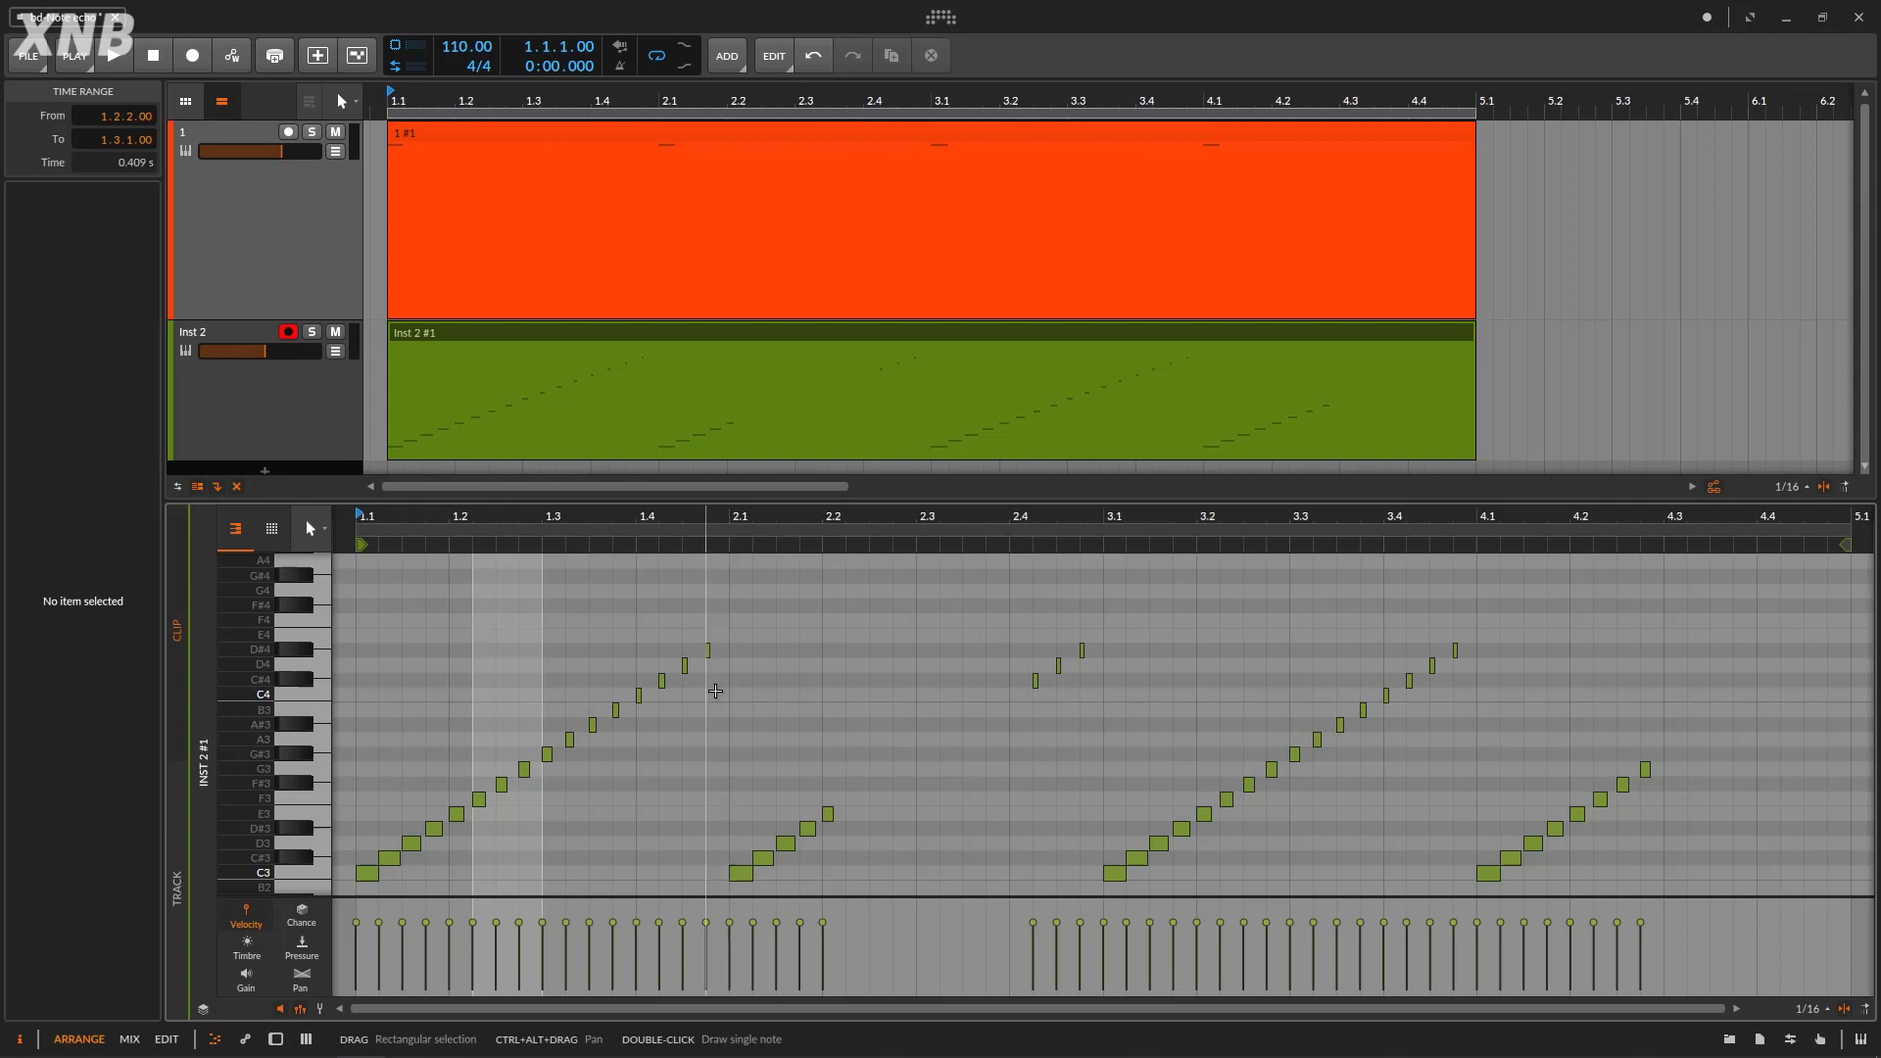
pyautogui.scroll(-2, 730, 667)
pyautogui.scroll(2, 755, 722)
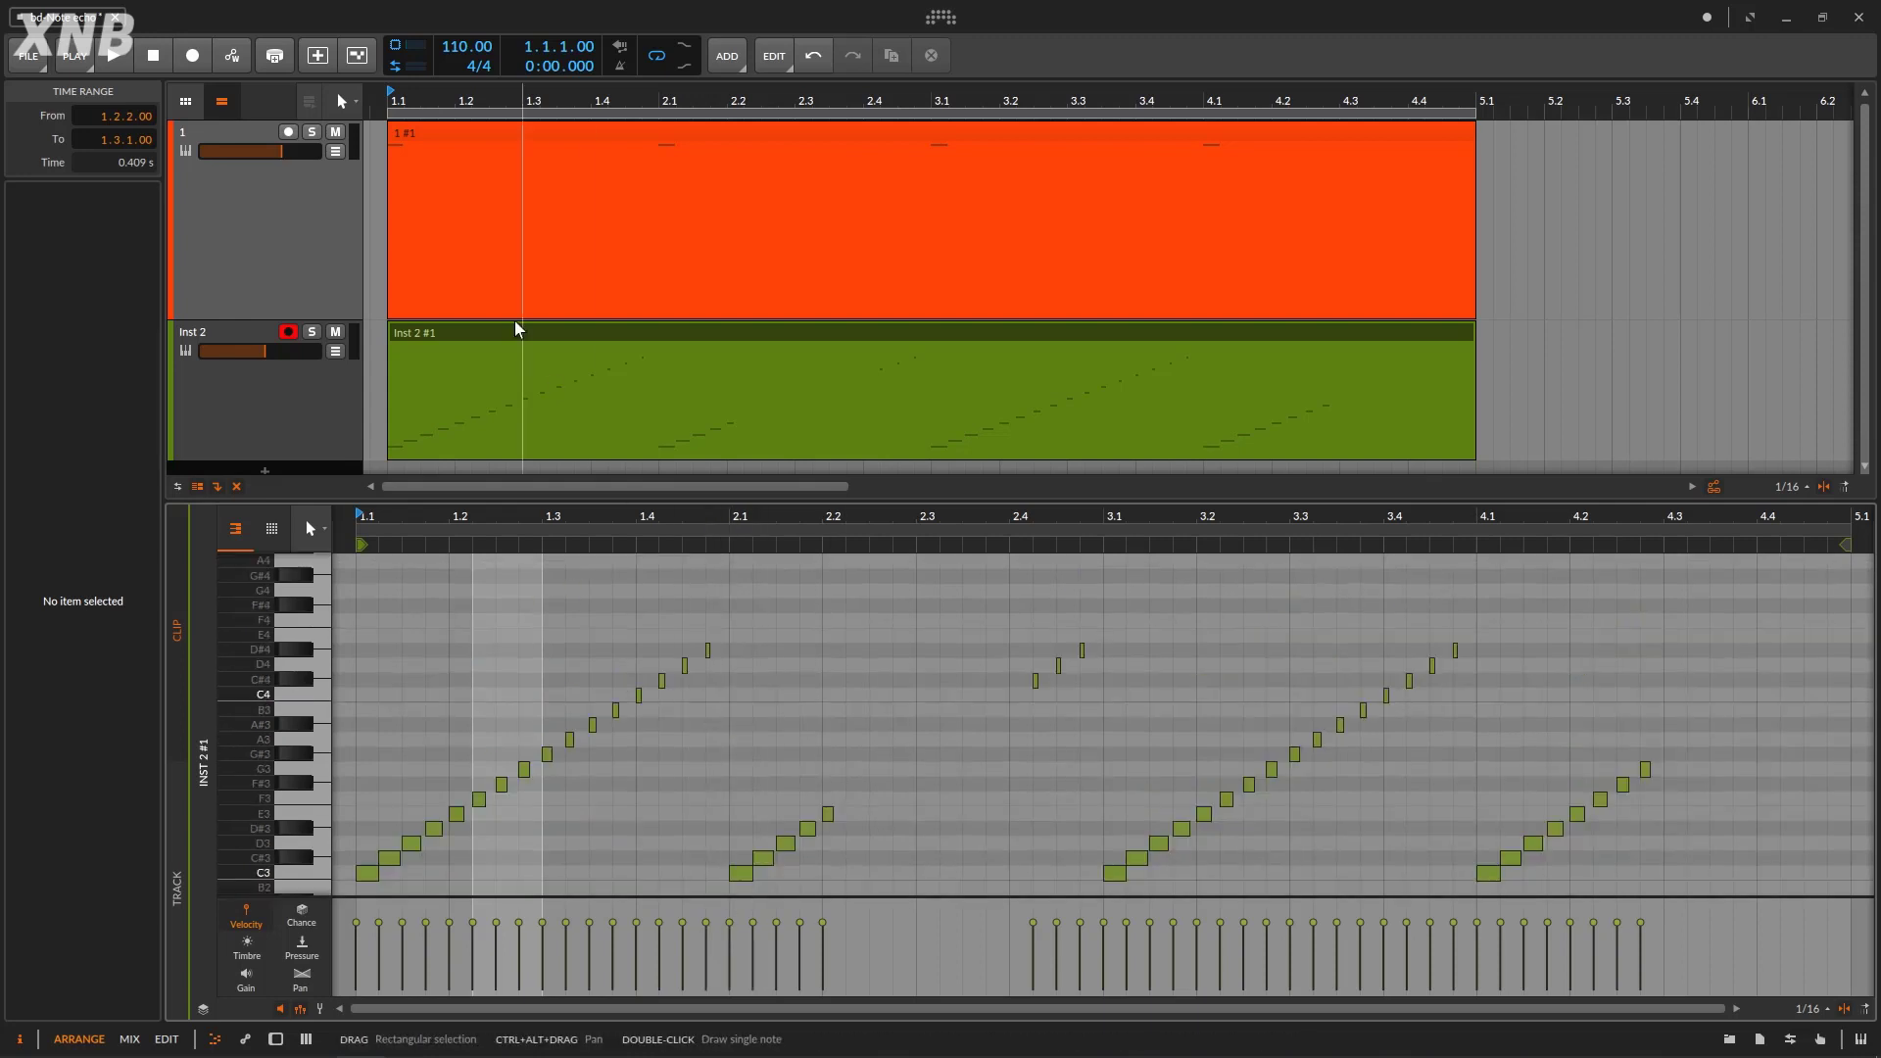
pyautogui.click(290, 399)
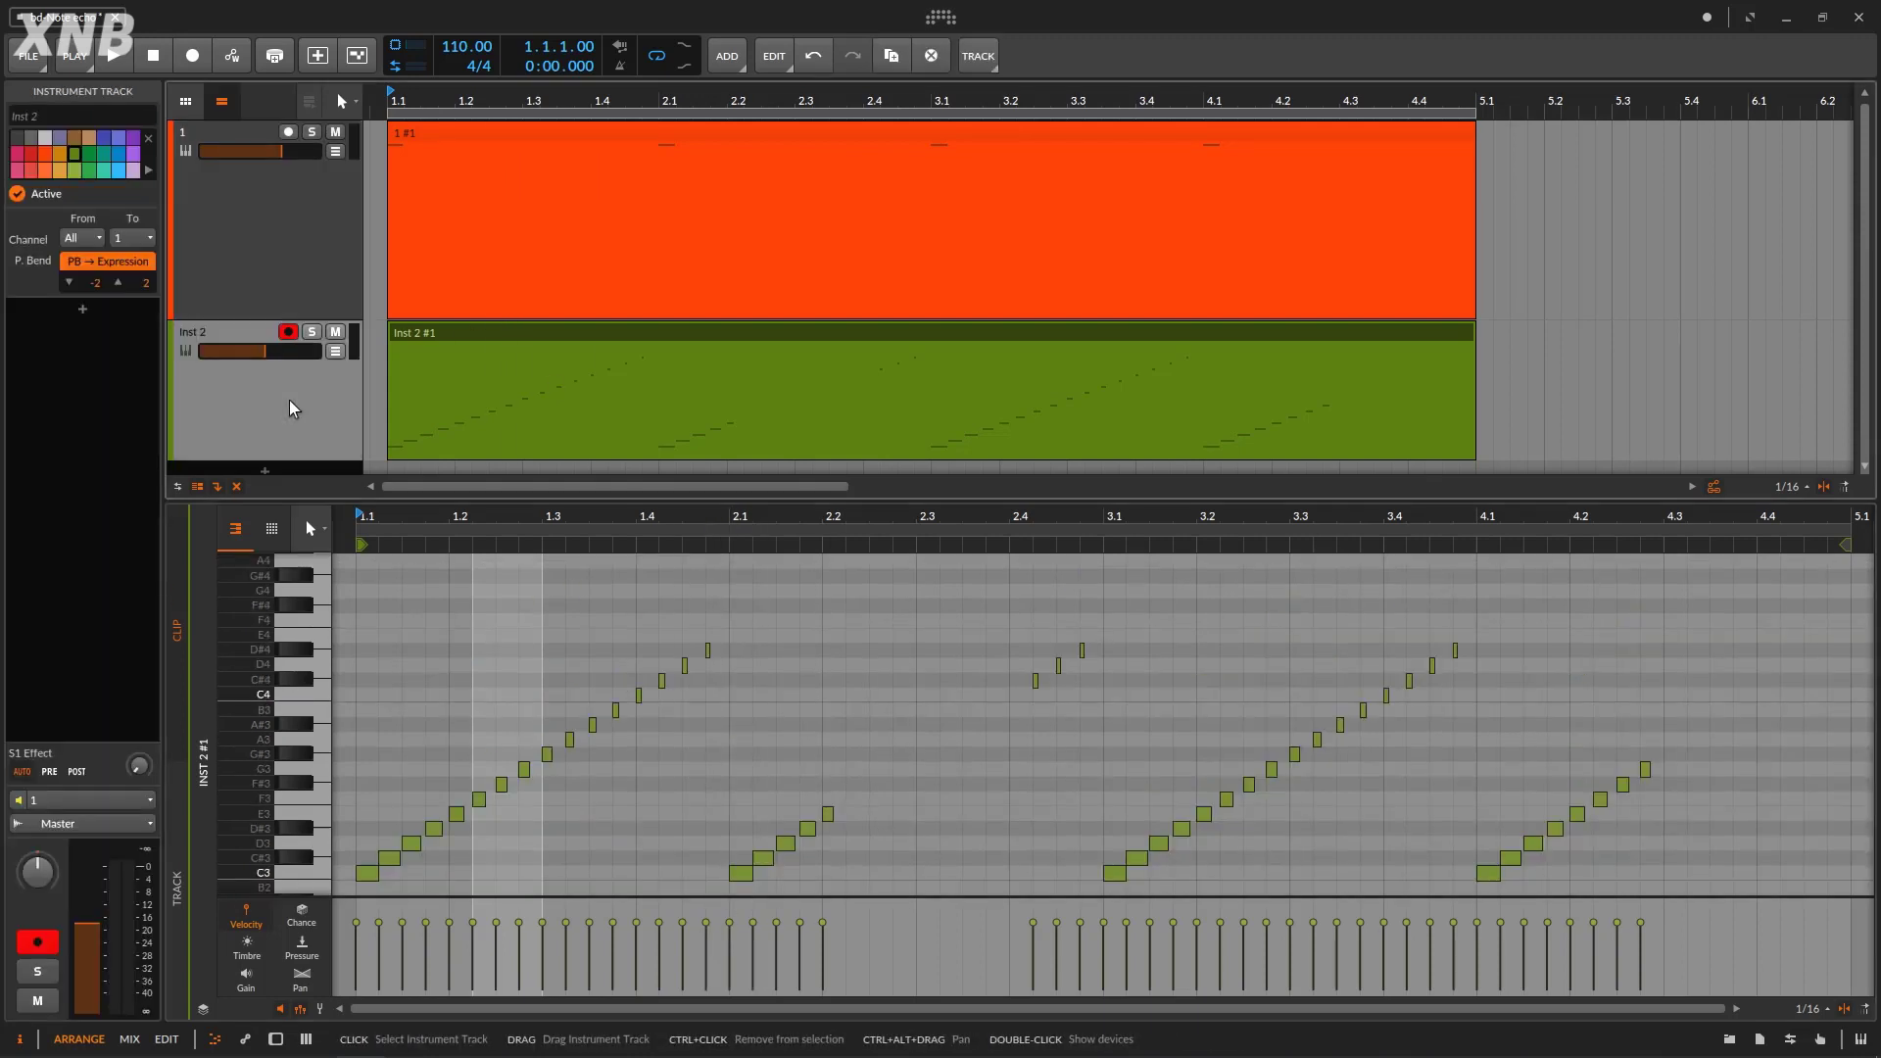
pyautogui.doubleClick(297, 265)
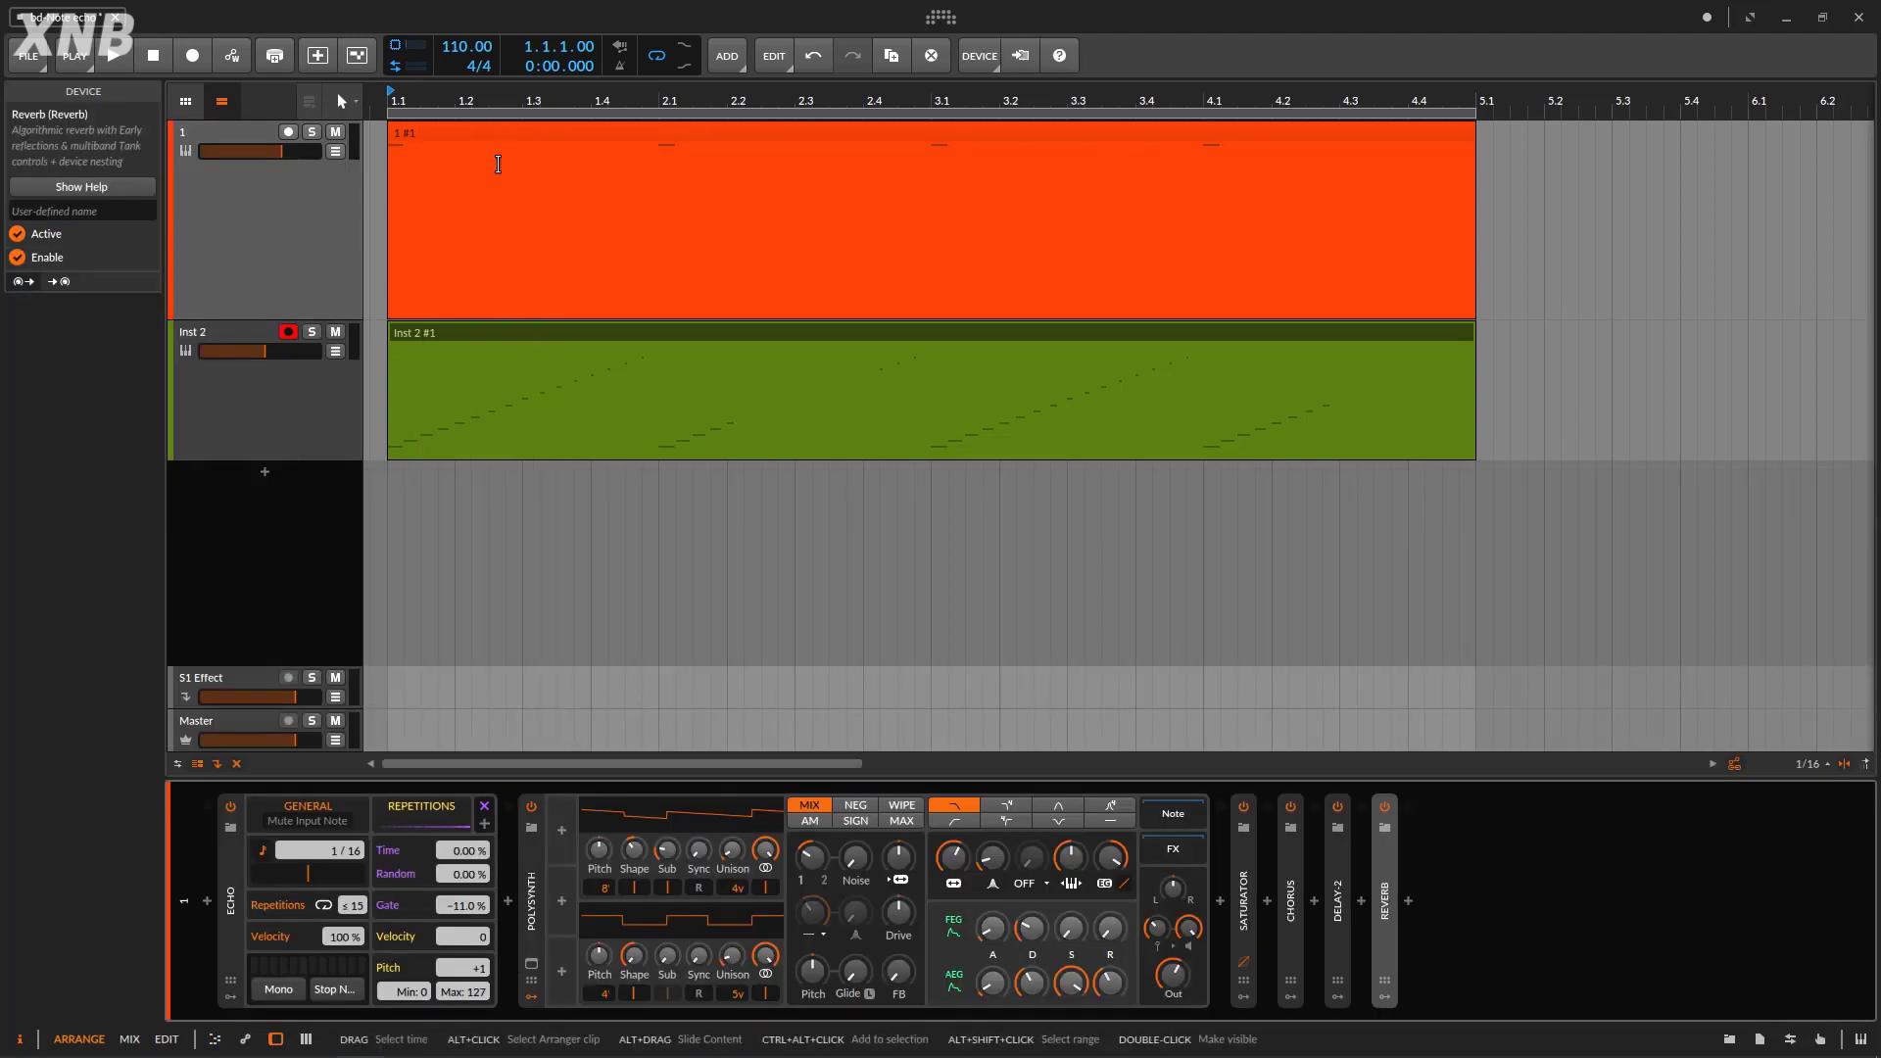
# Set the Echo's repetition gate to 14.0 % and inspect the first C3 note in track 1's clip.
pyautogui.moveTo(467, 913); pyautogui.dragTo(468, 896)
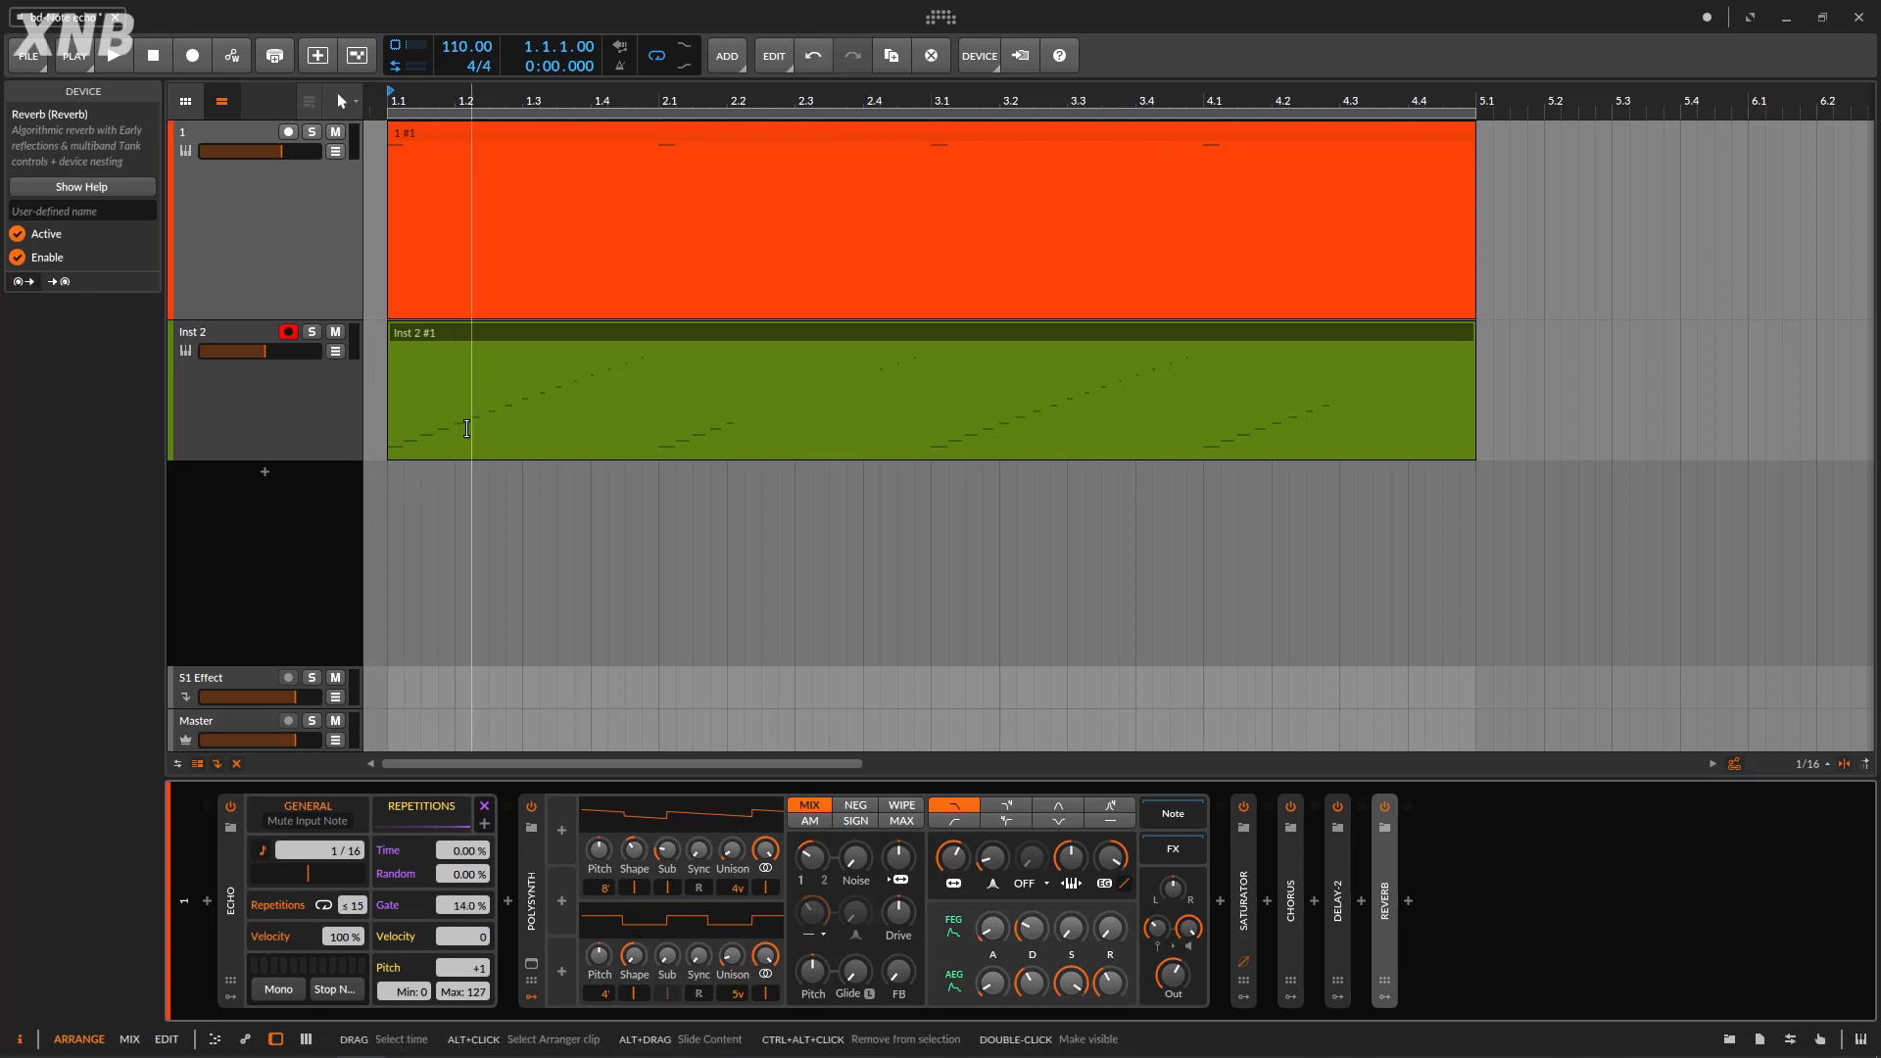
pyautogui.doubleClick(497, 144)
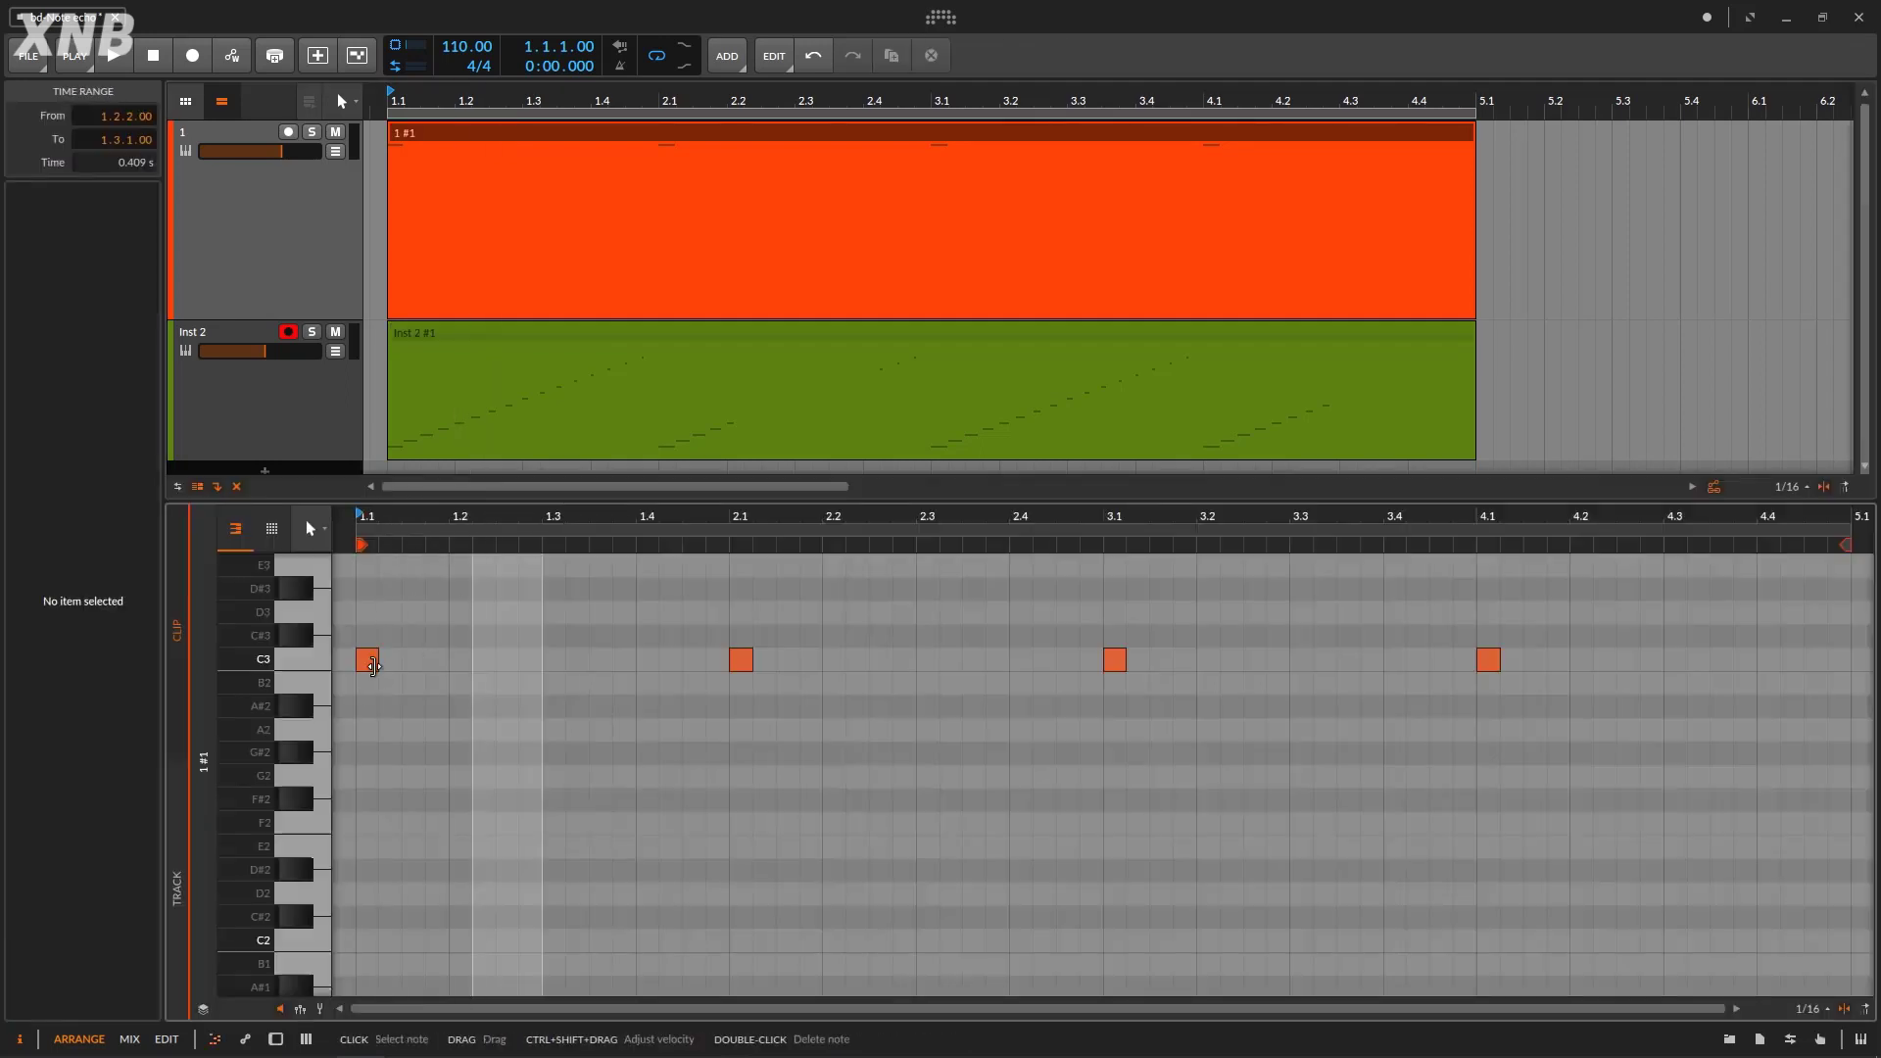
pyautogui.click(368, 659)
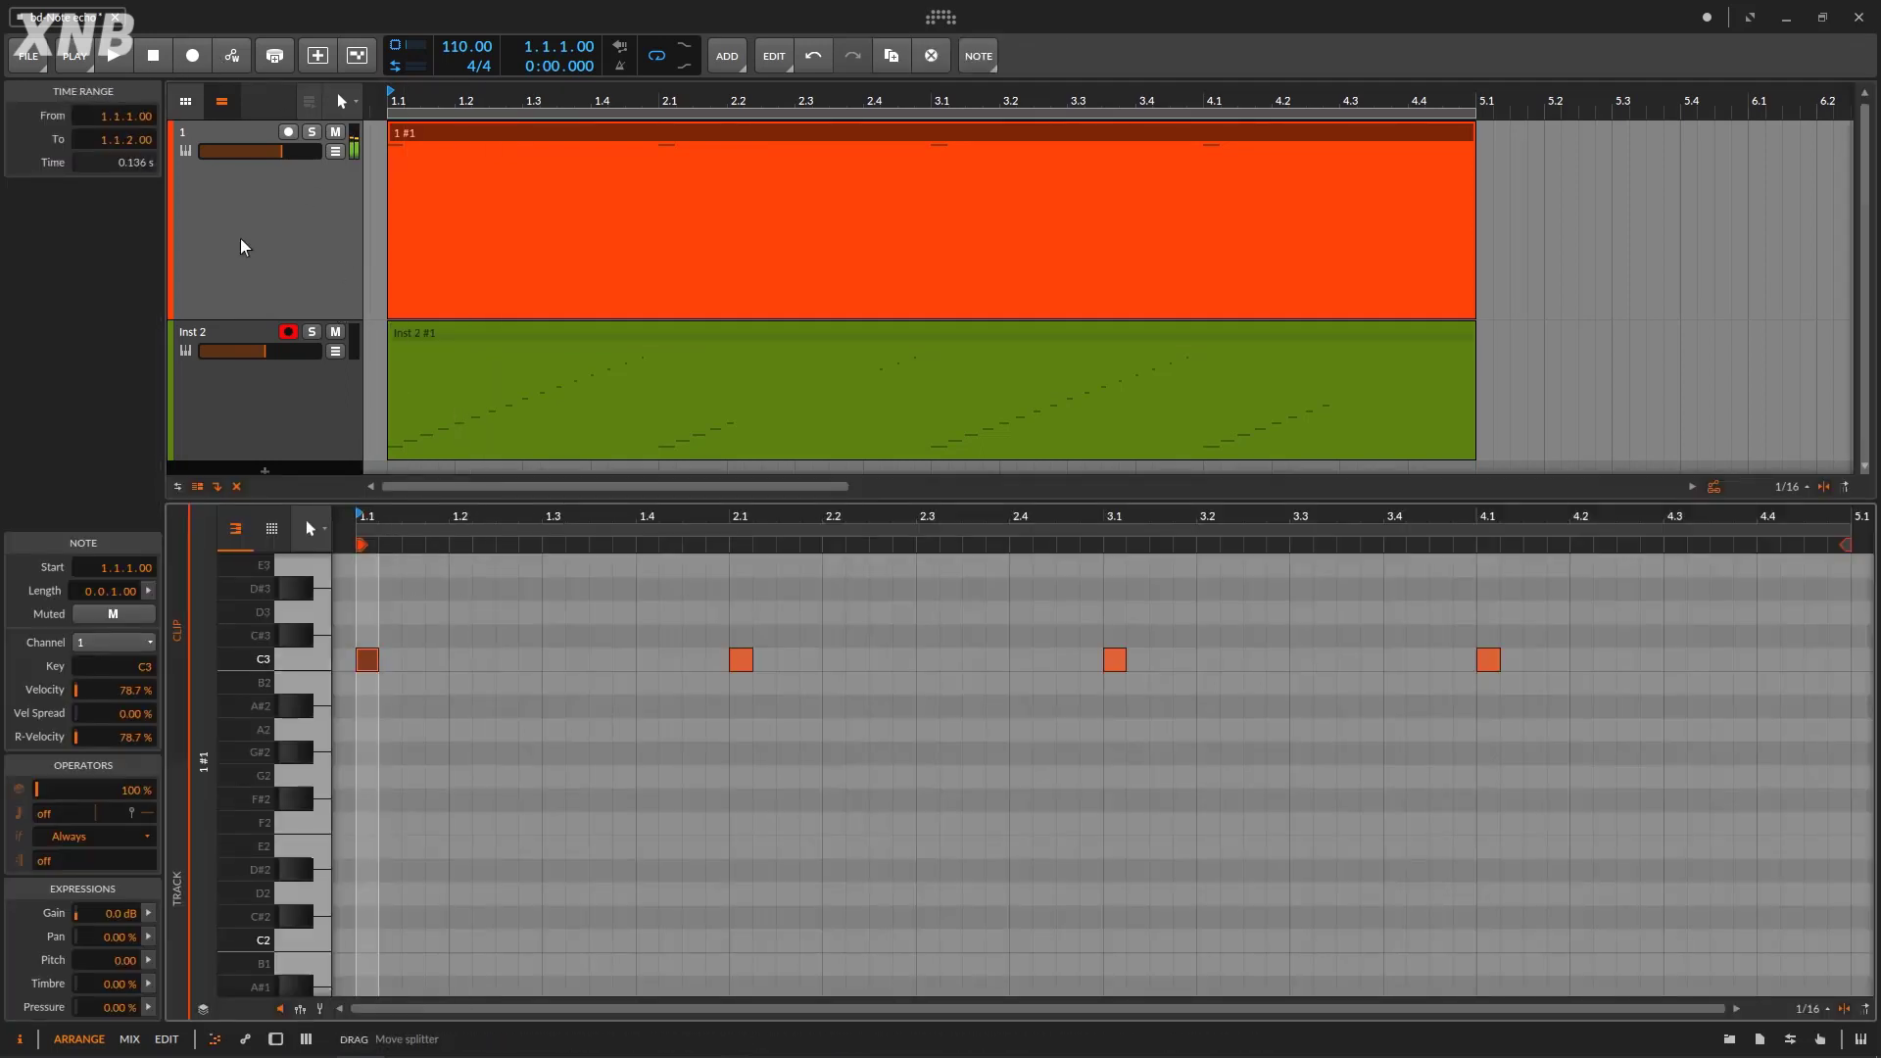
pyautogui.doubleClick(285, 253)
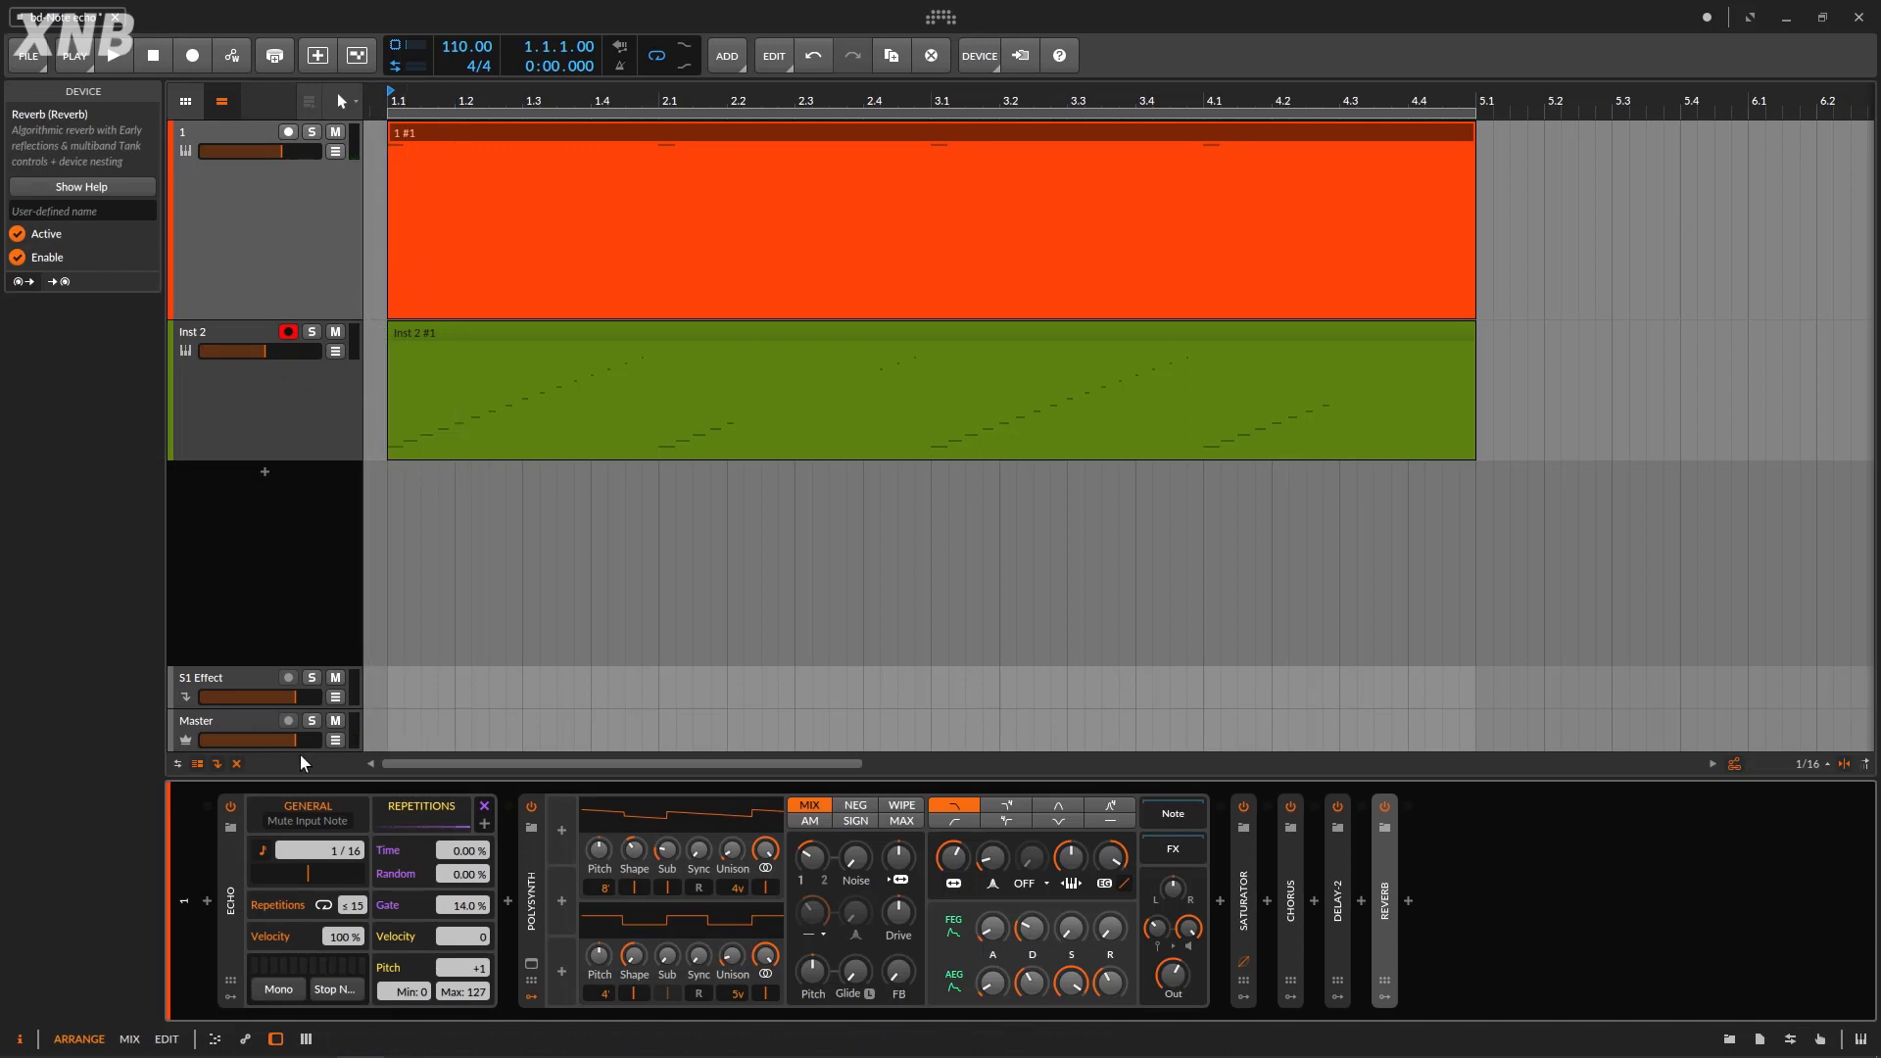
# Shorten the first C3 note in track 1's clip to 0.0.0.27 with the Echo bypassed, and re-enable the Echo before reopening the clip.
pyautogui.click(229, 807)
pyautogui.click(535, 167)
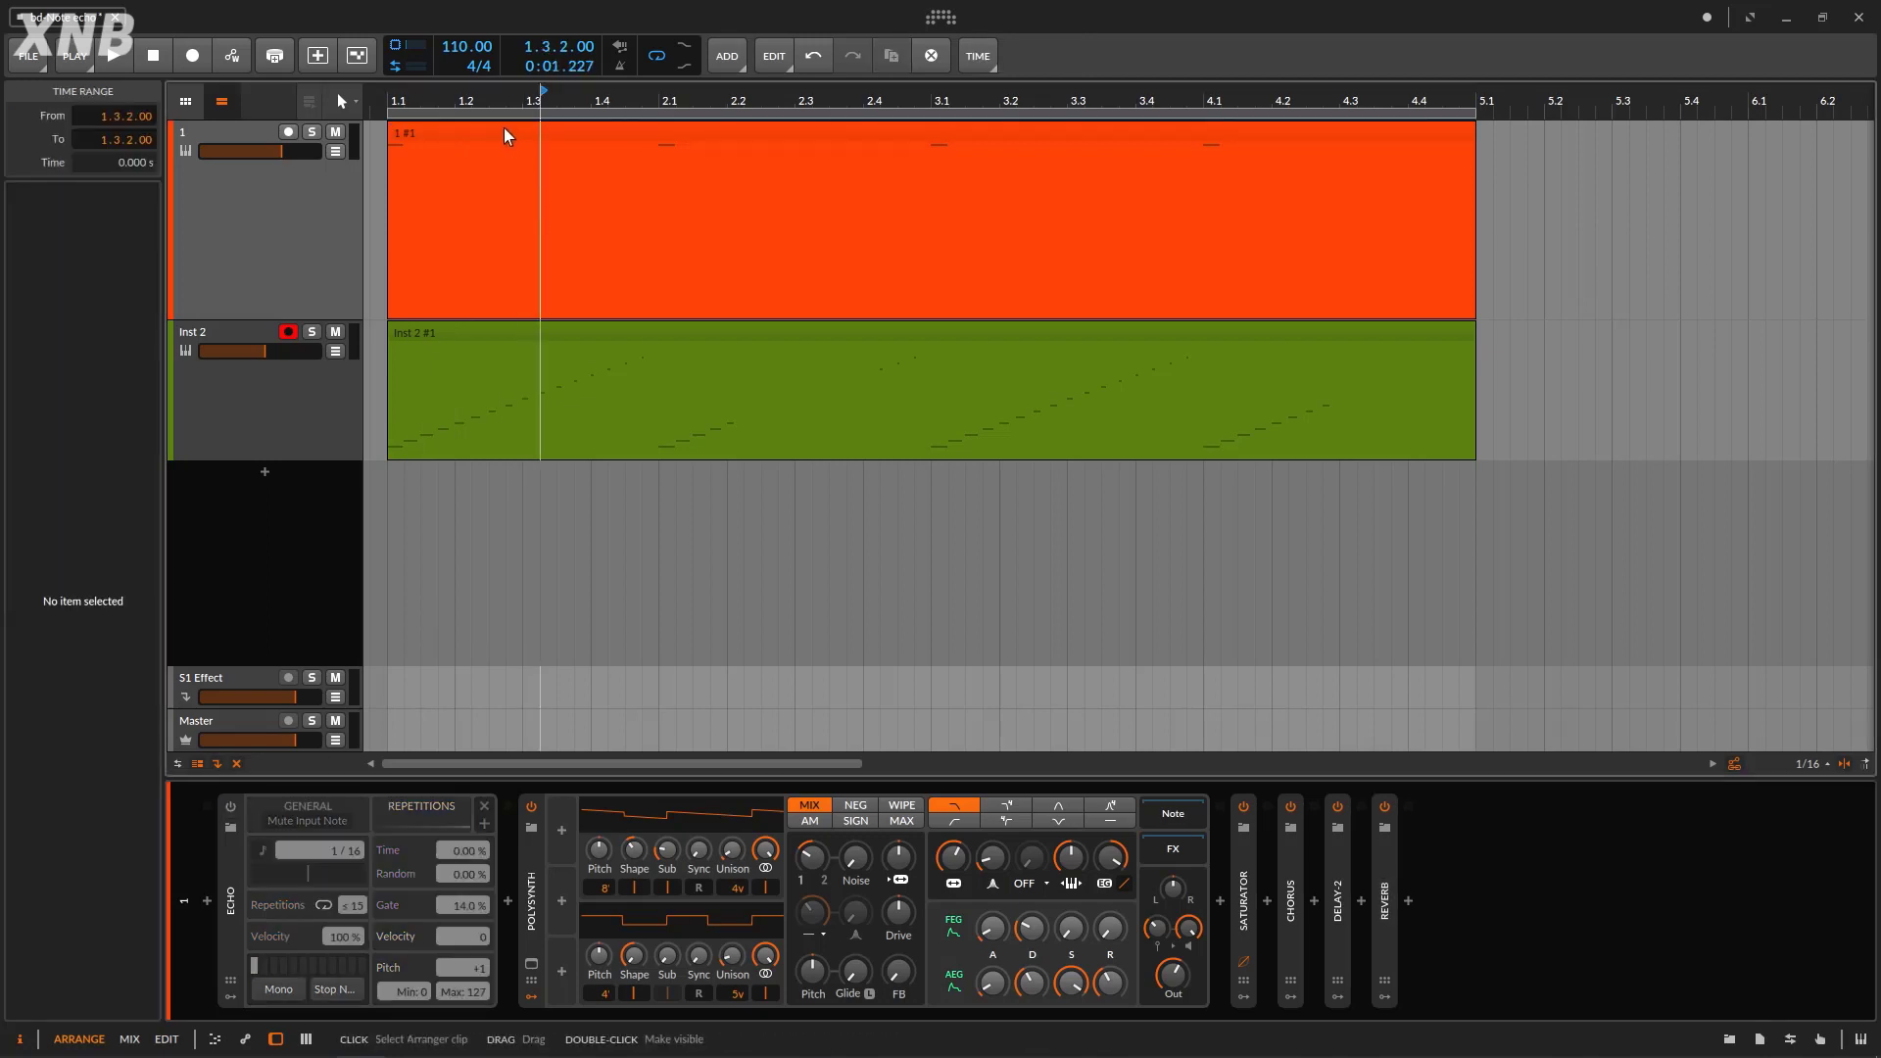
pyautogui.doubleClick(503, 130)
pyautogui.moveTo(380, 517); pyautogui.dragTo(481, 670)
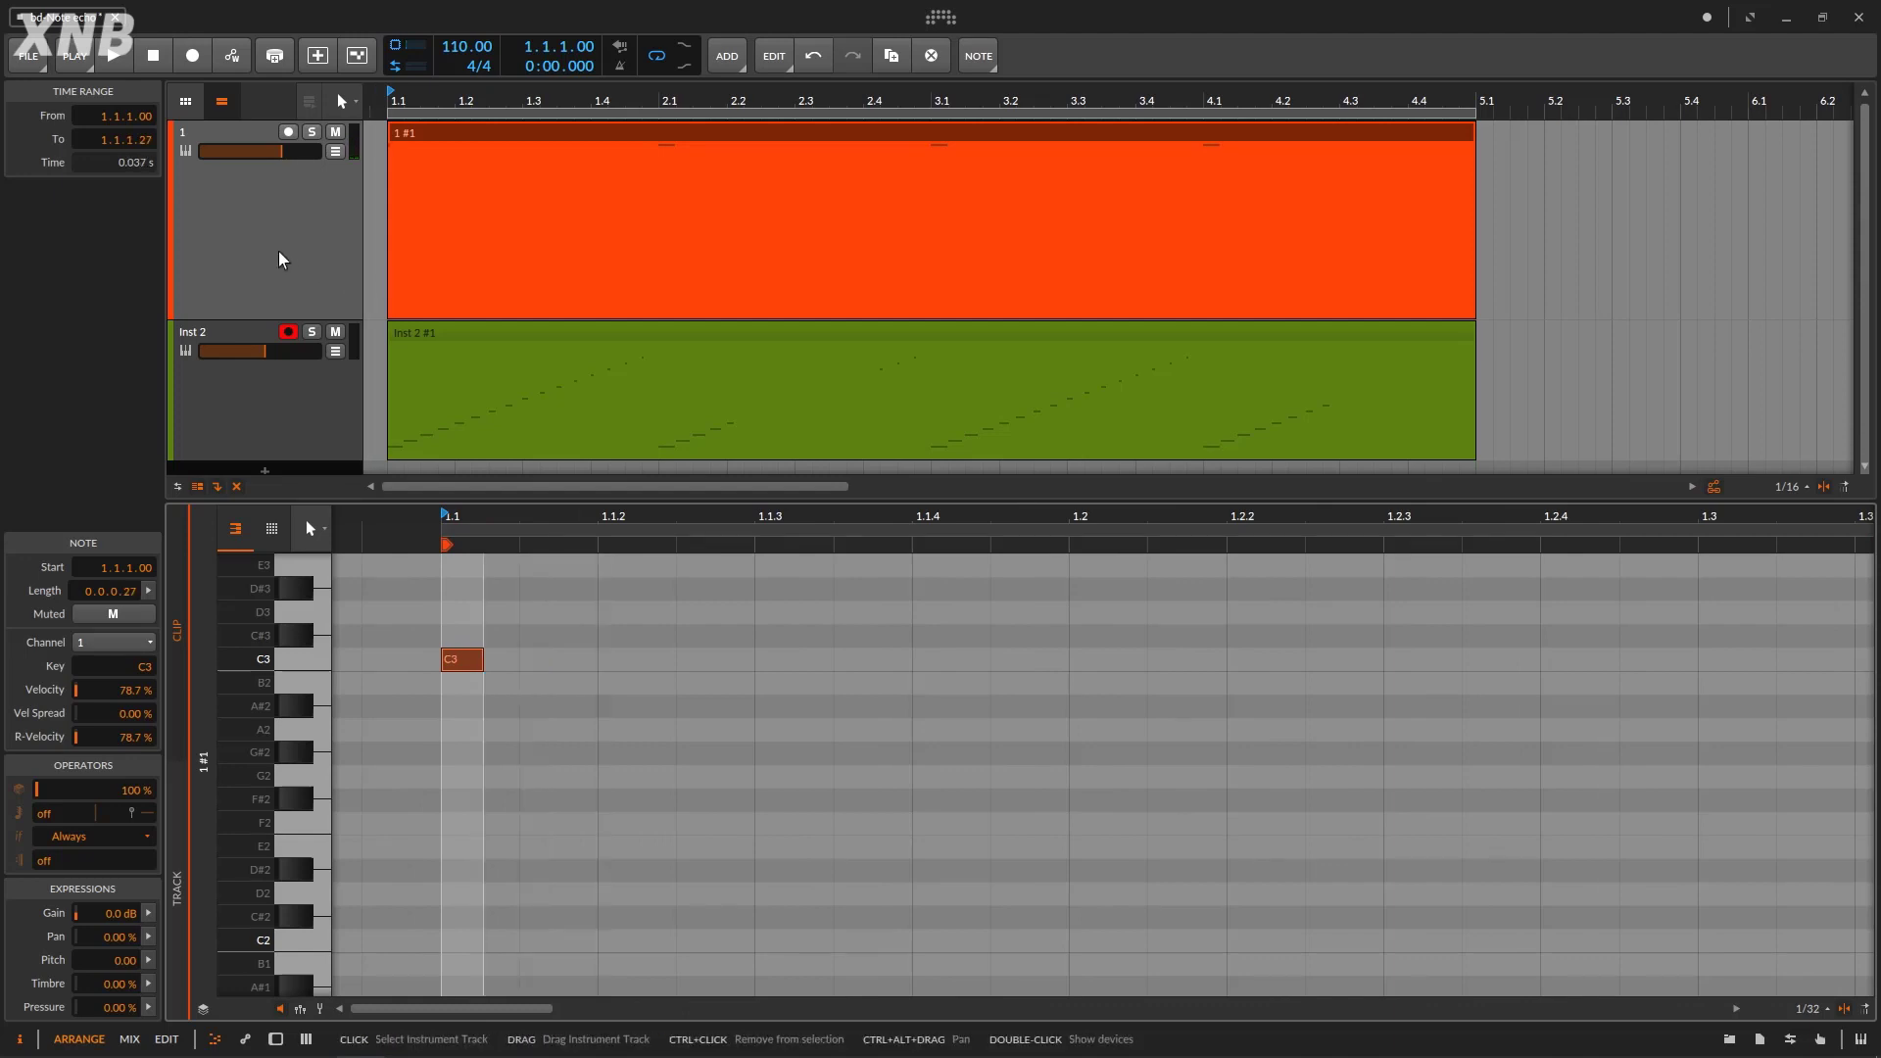
pyautogui.doubleClick(278, 253)
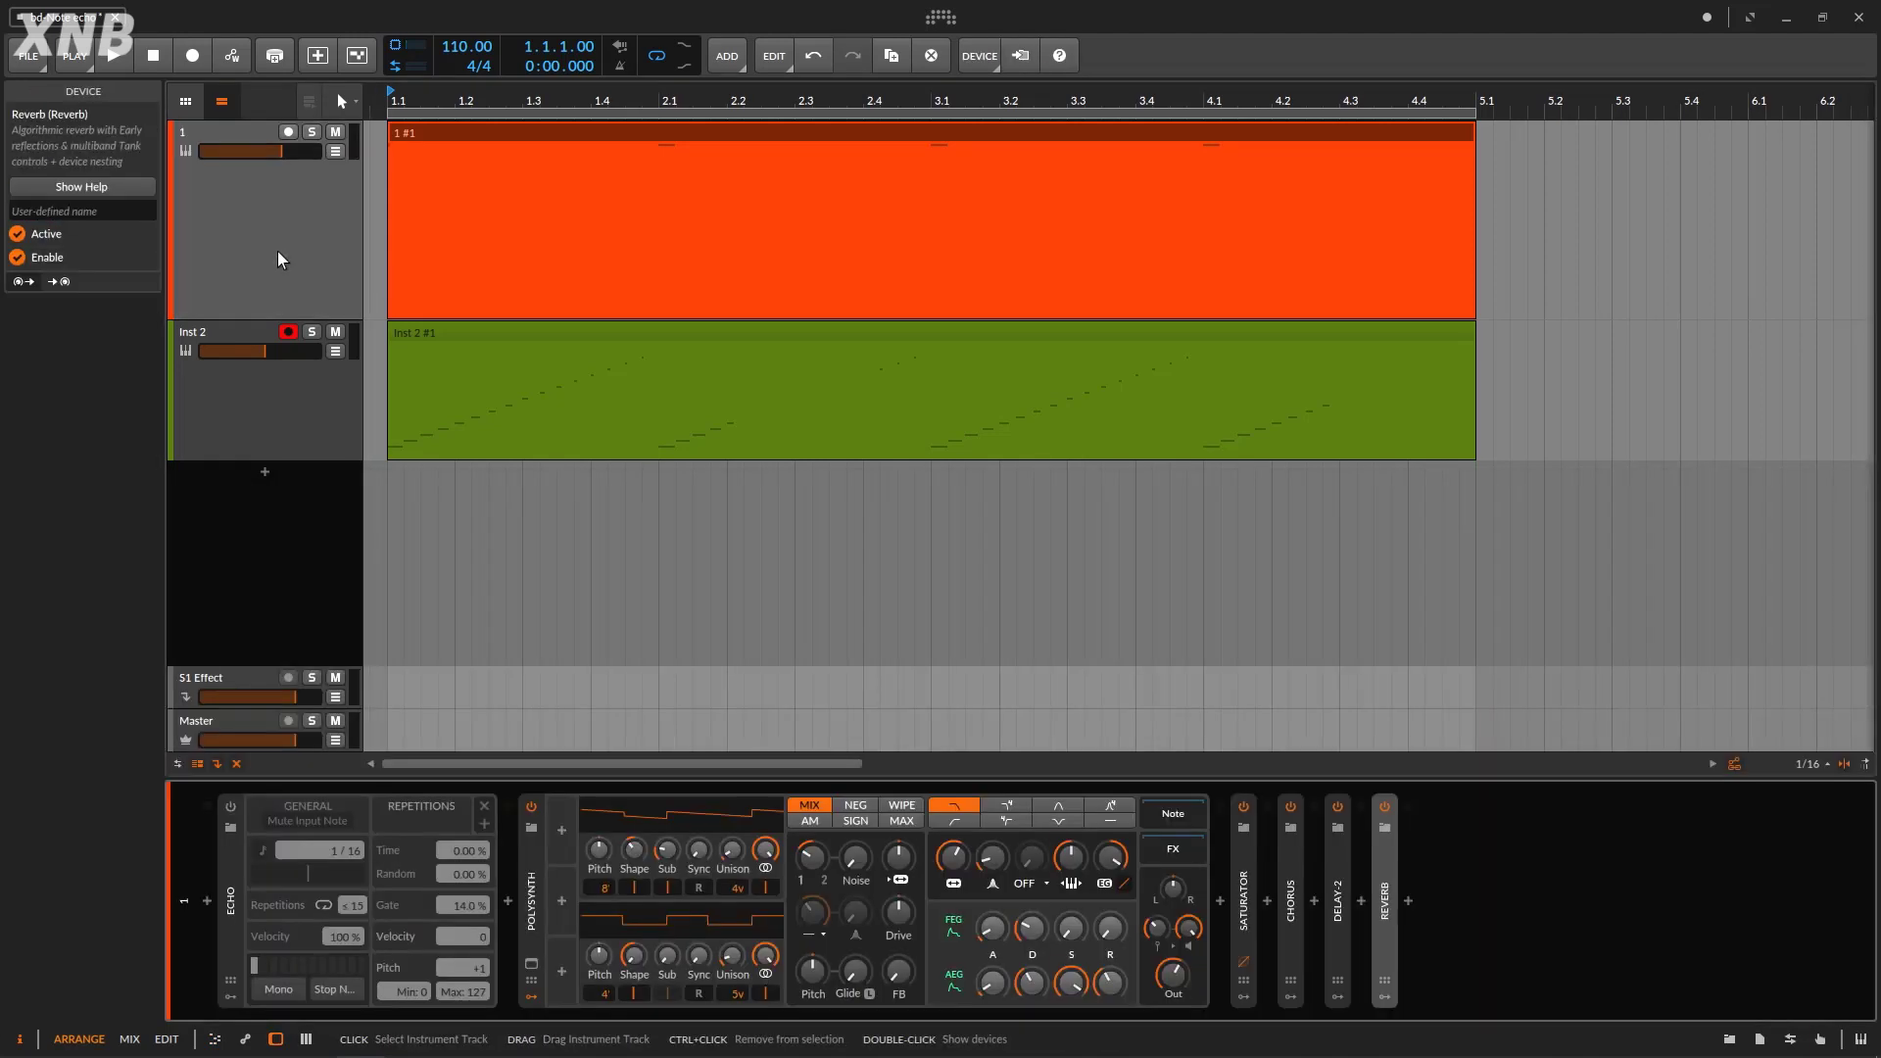
pyautogui.click(233, 806)
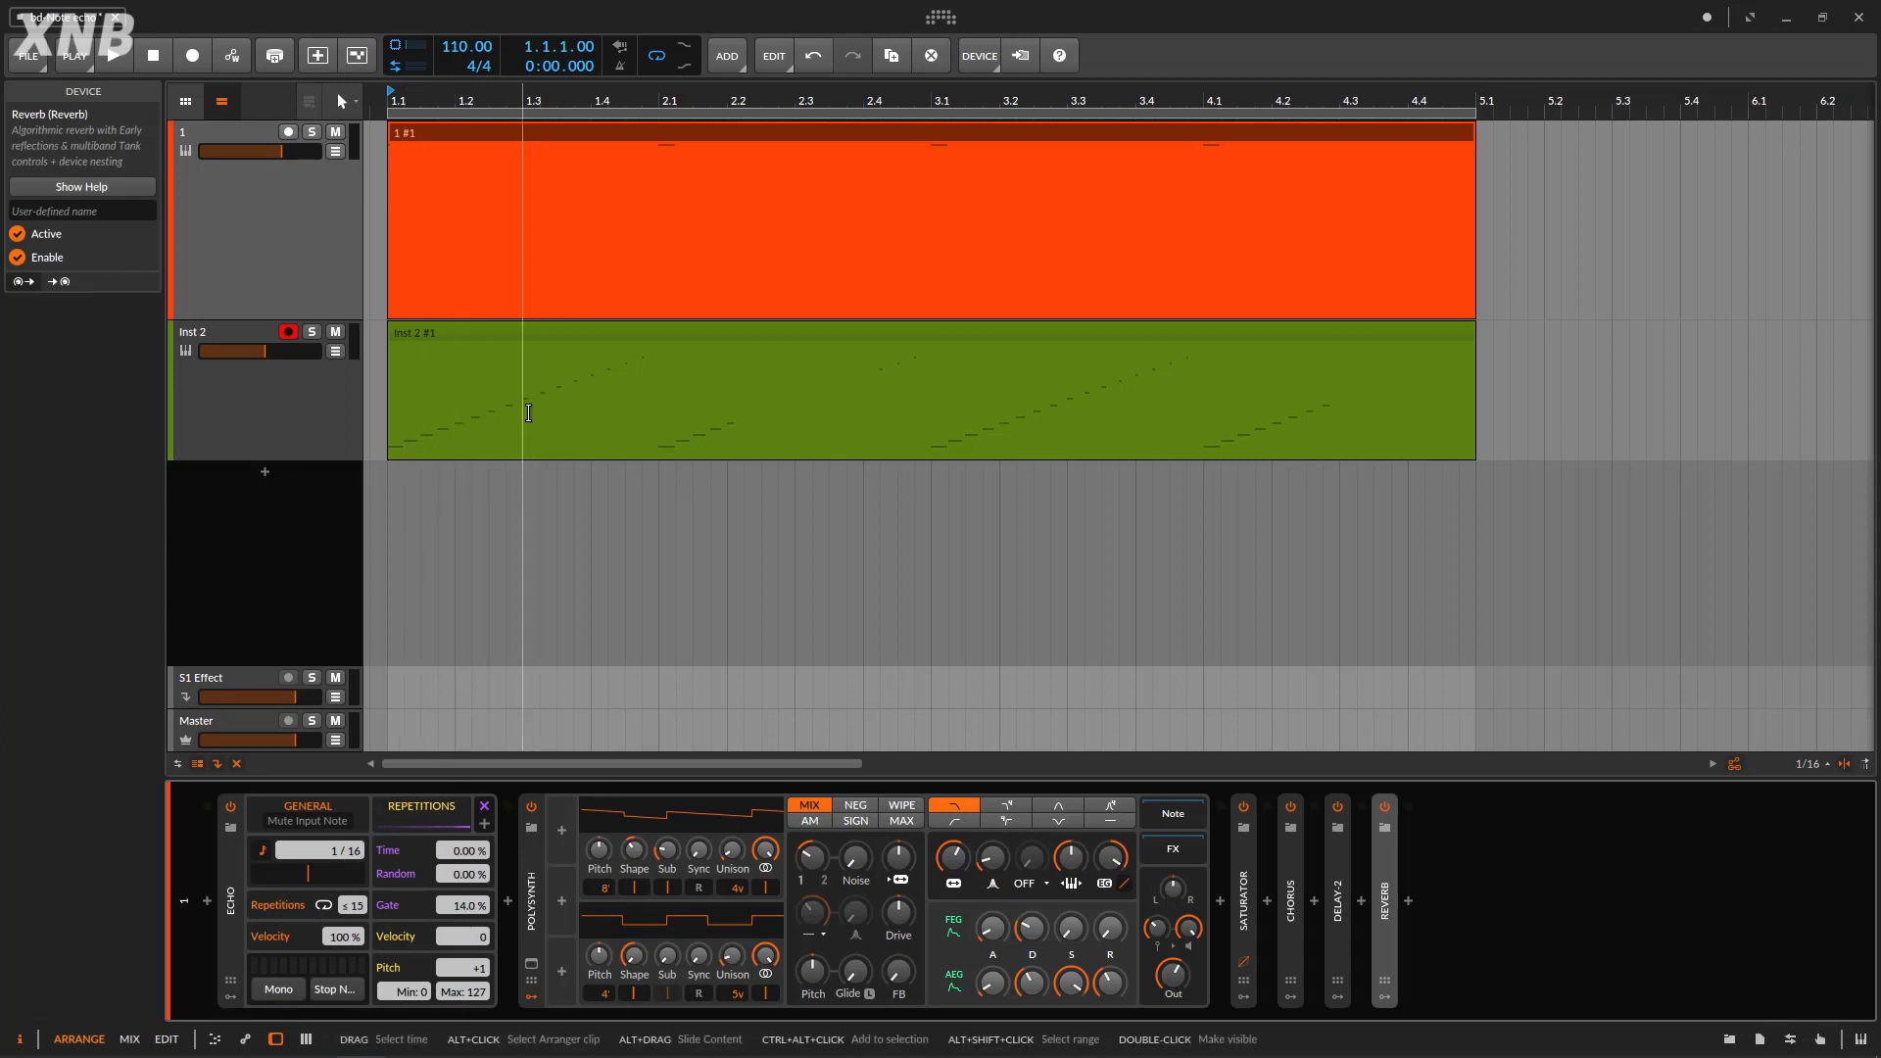
pyautogui.doubleClick(450, 139)
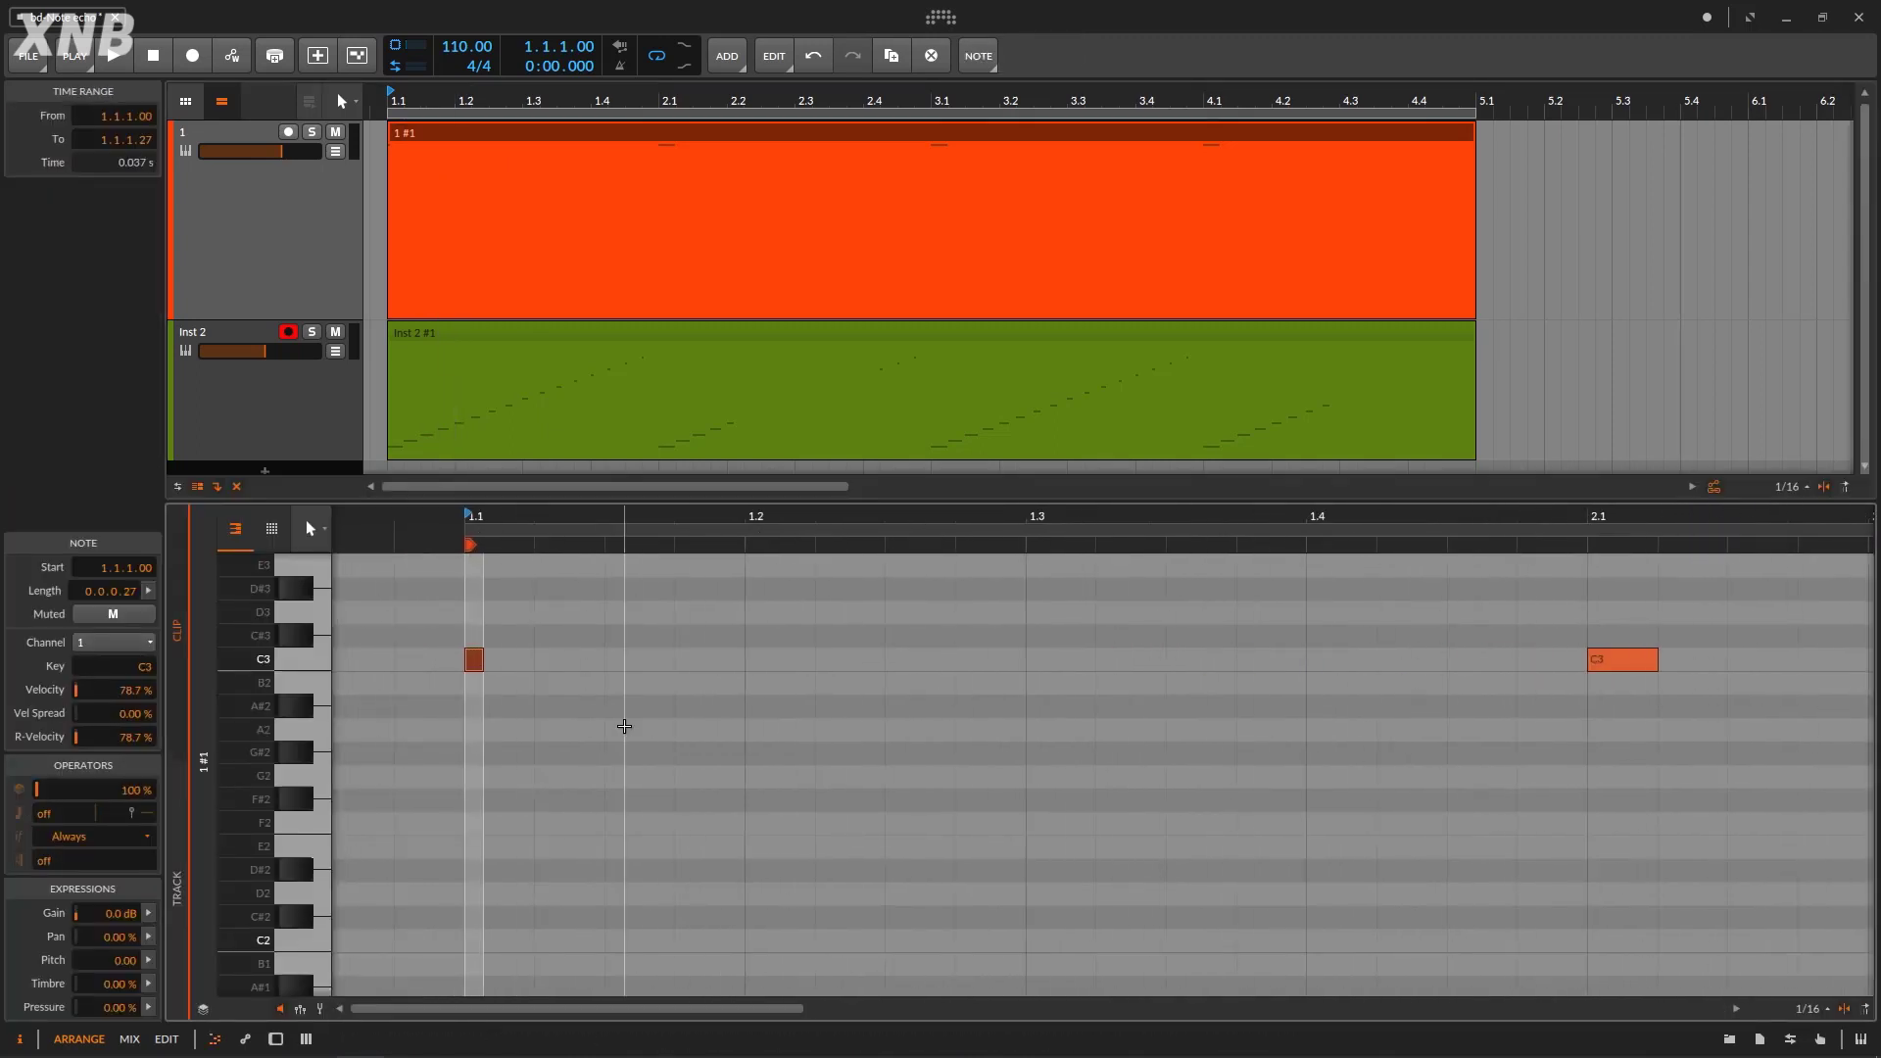
# Lengthen the first C3 note in track 1's clip to 0.0.1.00 and remove the short trial C#3 note after it.
pyautogui.click(623, 725)
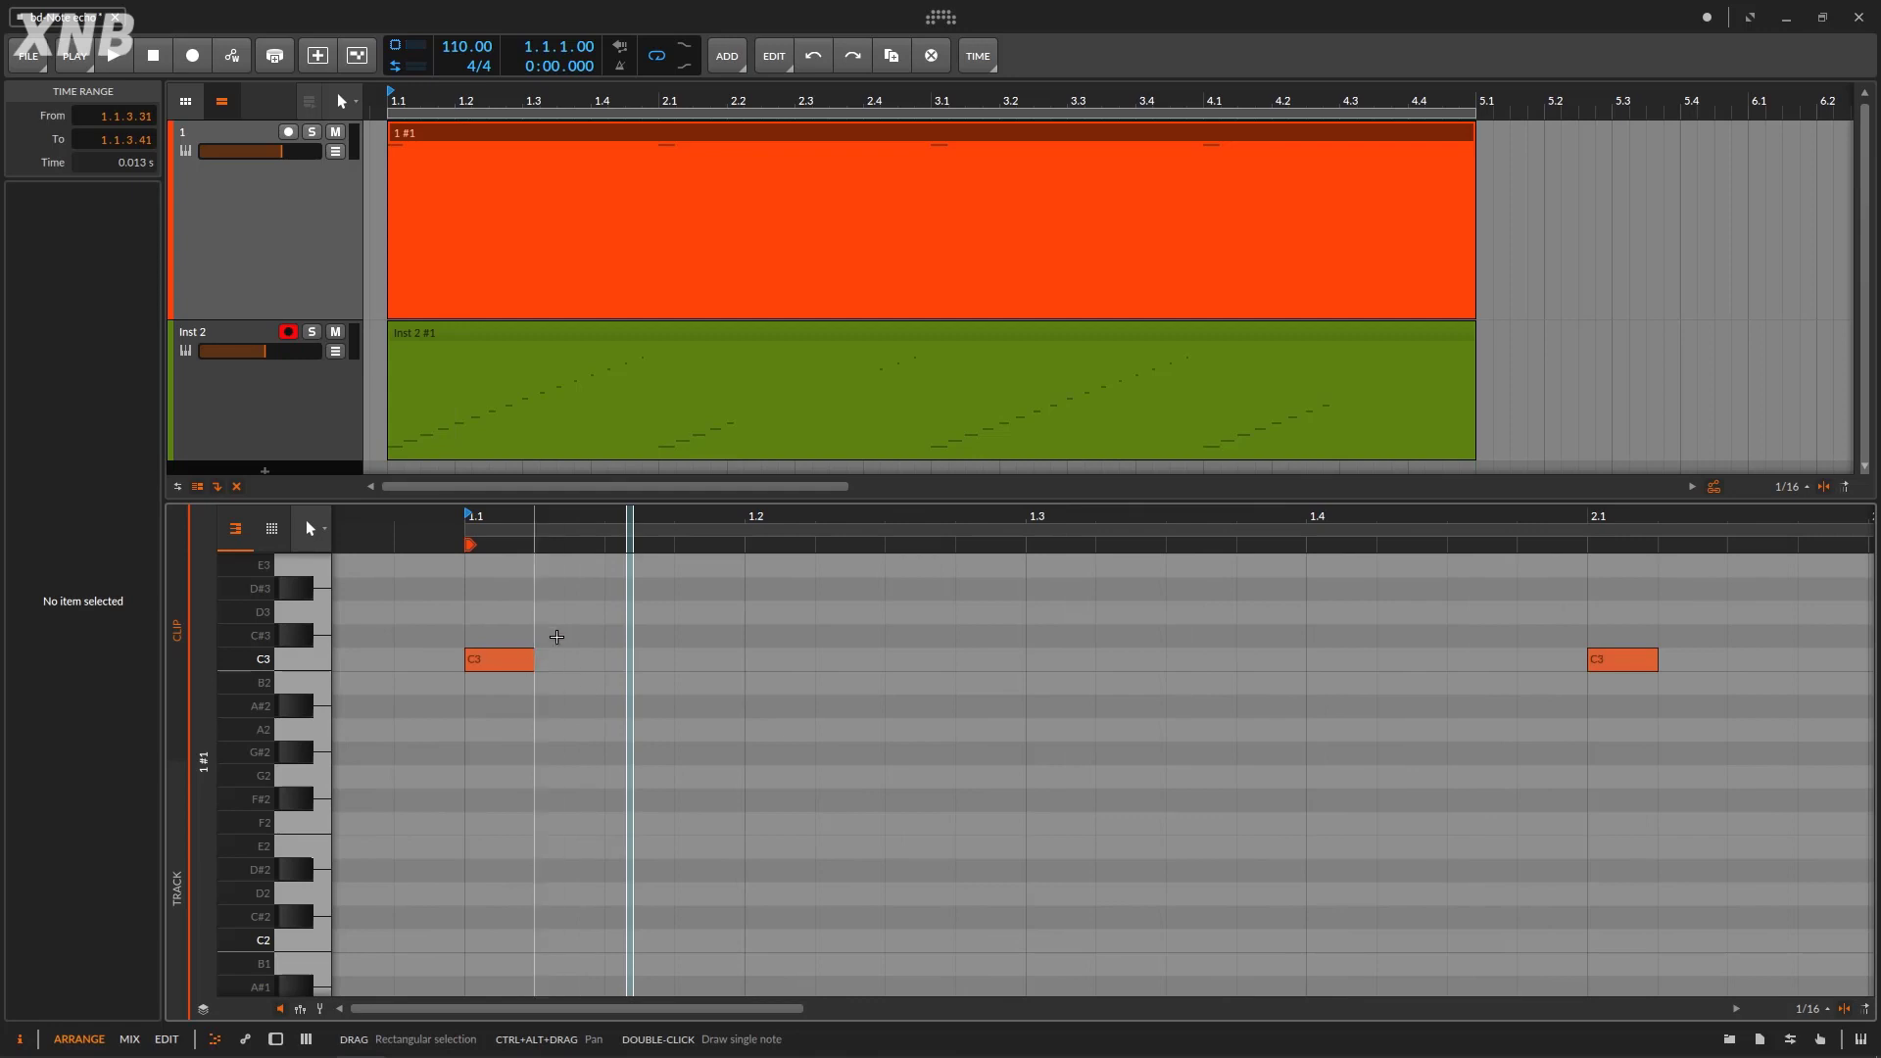
pyautogui.doubleClick(546, 638)
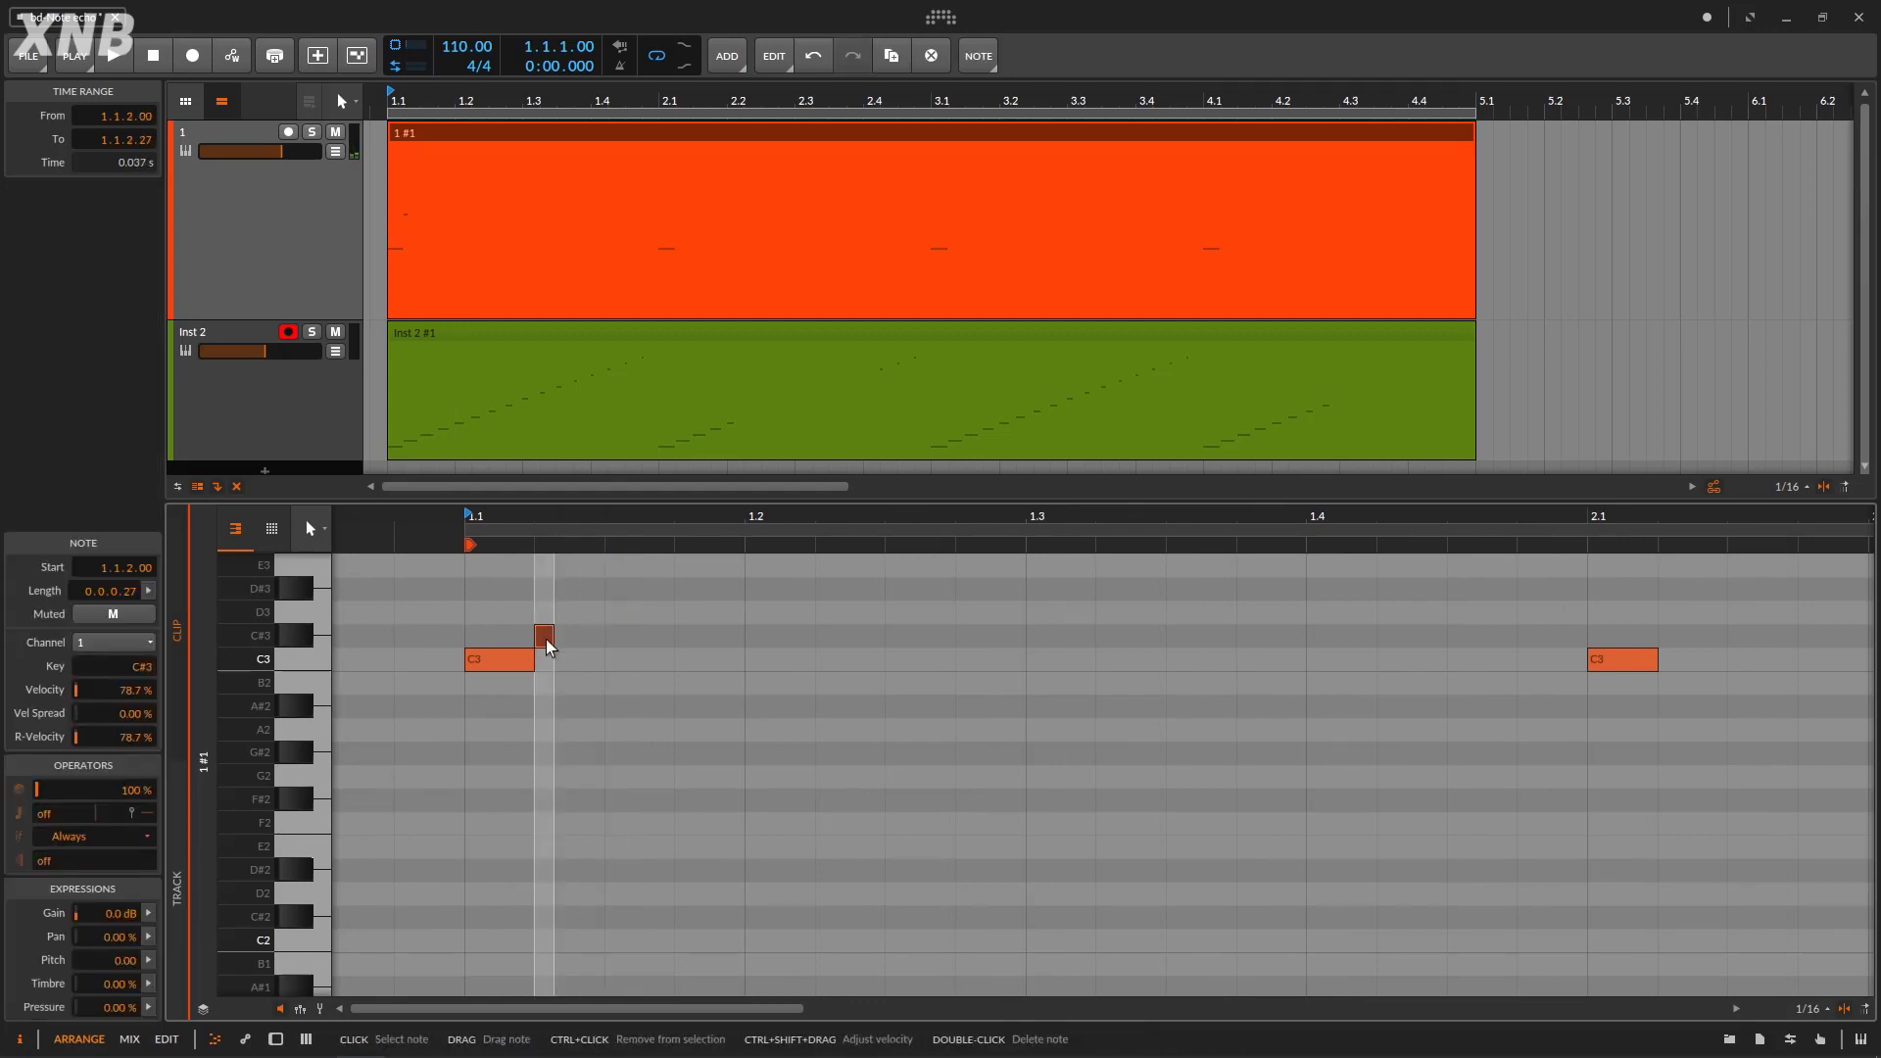
pyautogui.press('Delete')
pyautogui.click(514, 662)
# Draw a rising run of sixteenth notes C#3, D3, D#3 and E3 directly after the first C3 note.
pyautogui.doubleClick(578, 636)
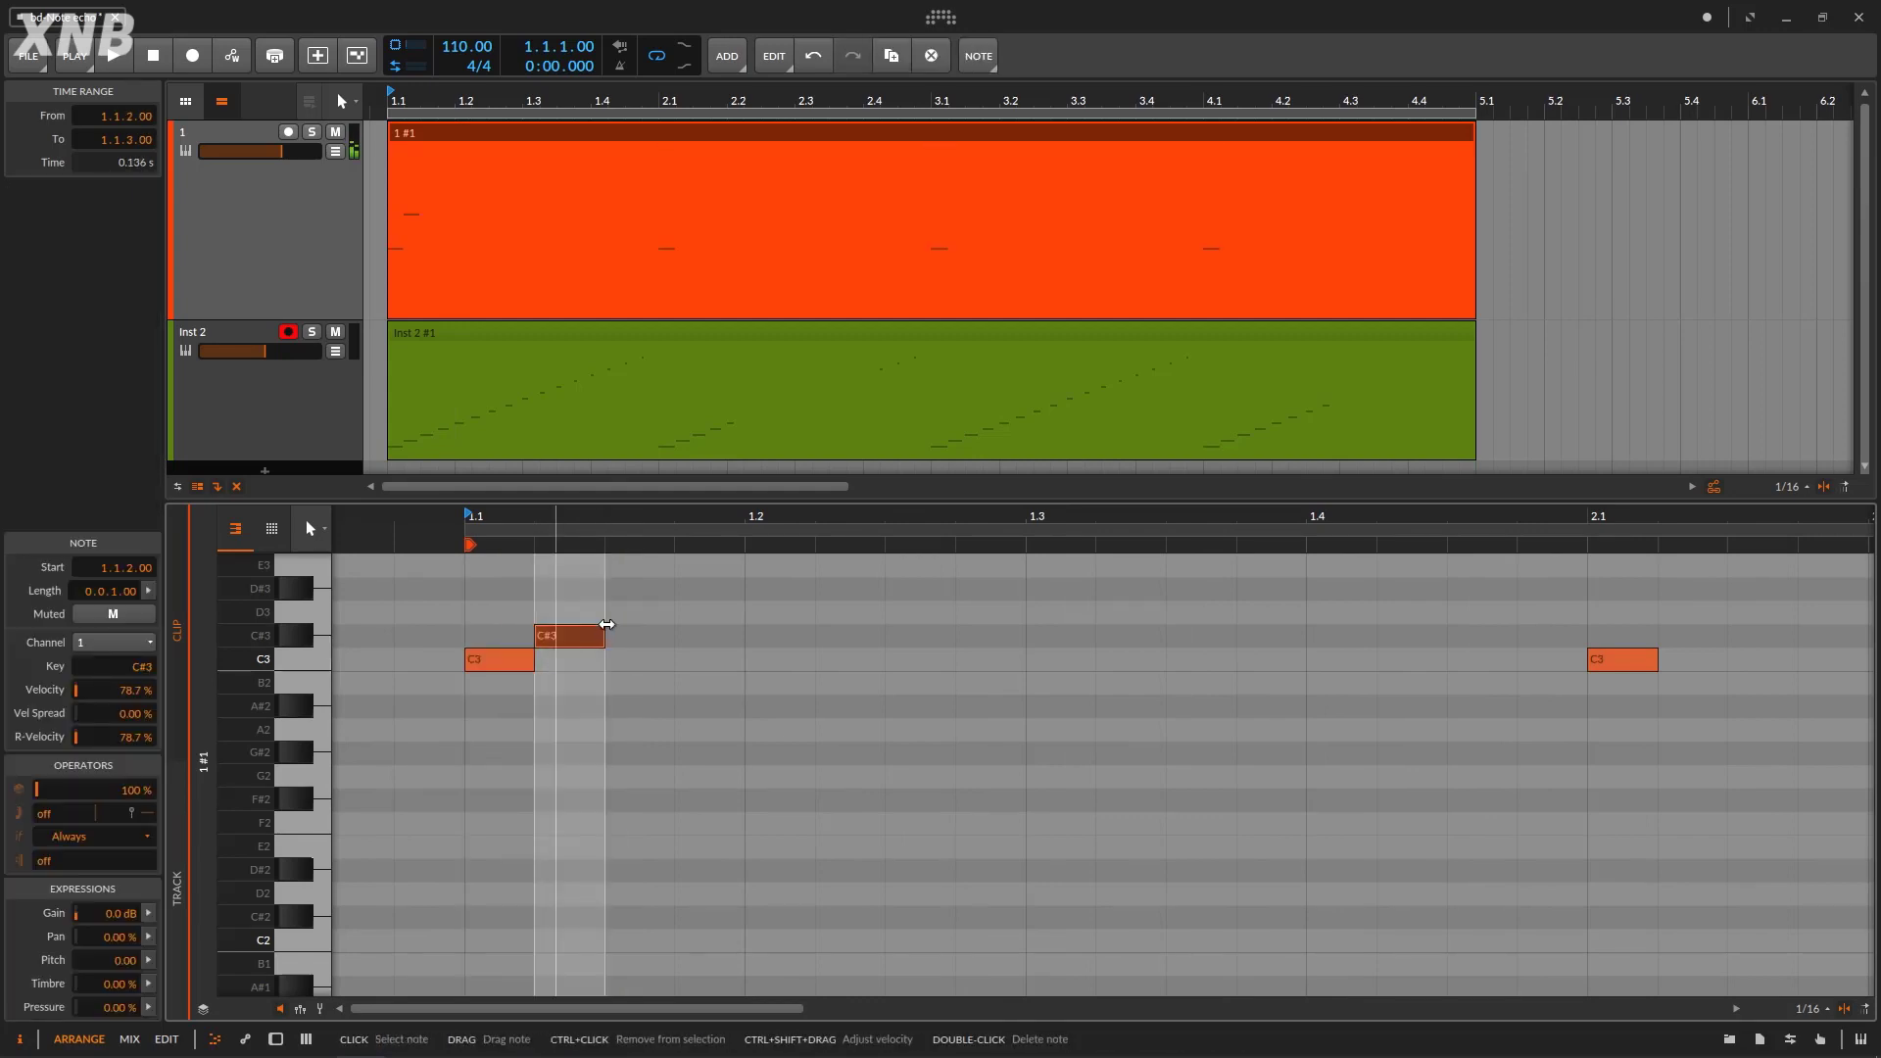
pyautogui.doubleClick(630, 613)
pyautogui.doubleClick(696, 589)
pyautogui.doubleClick(798, 577)
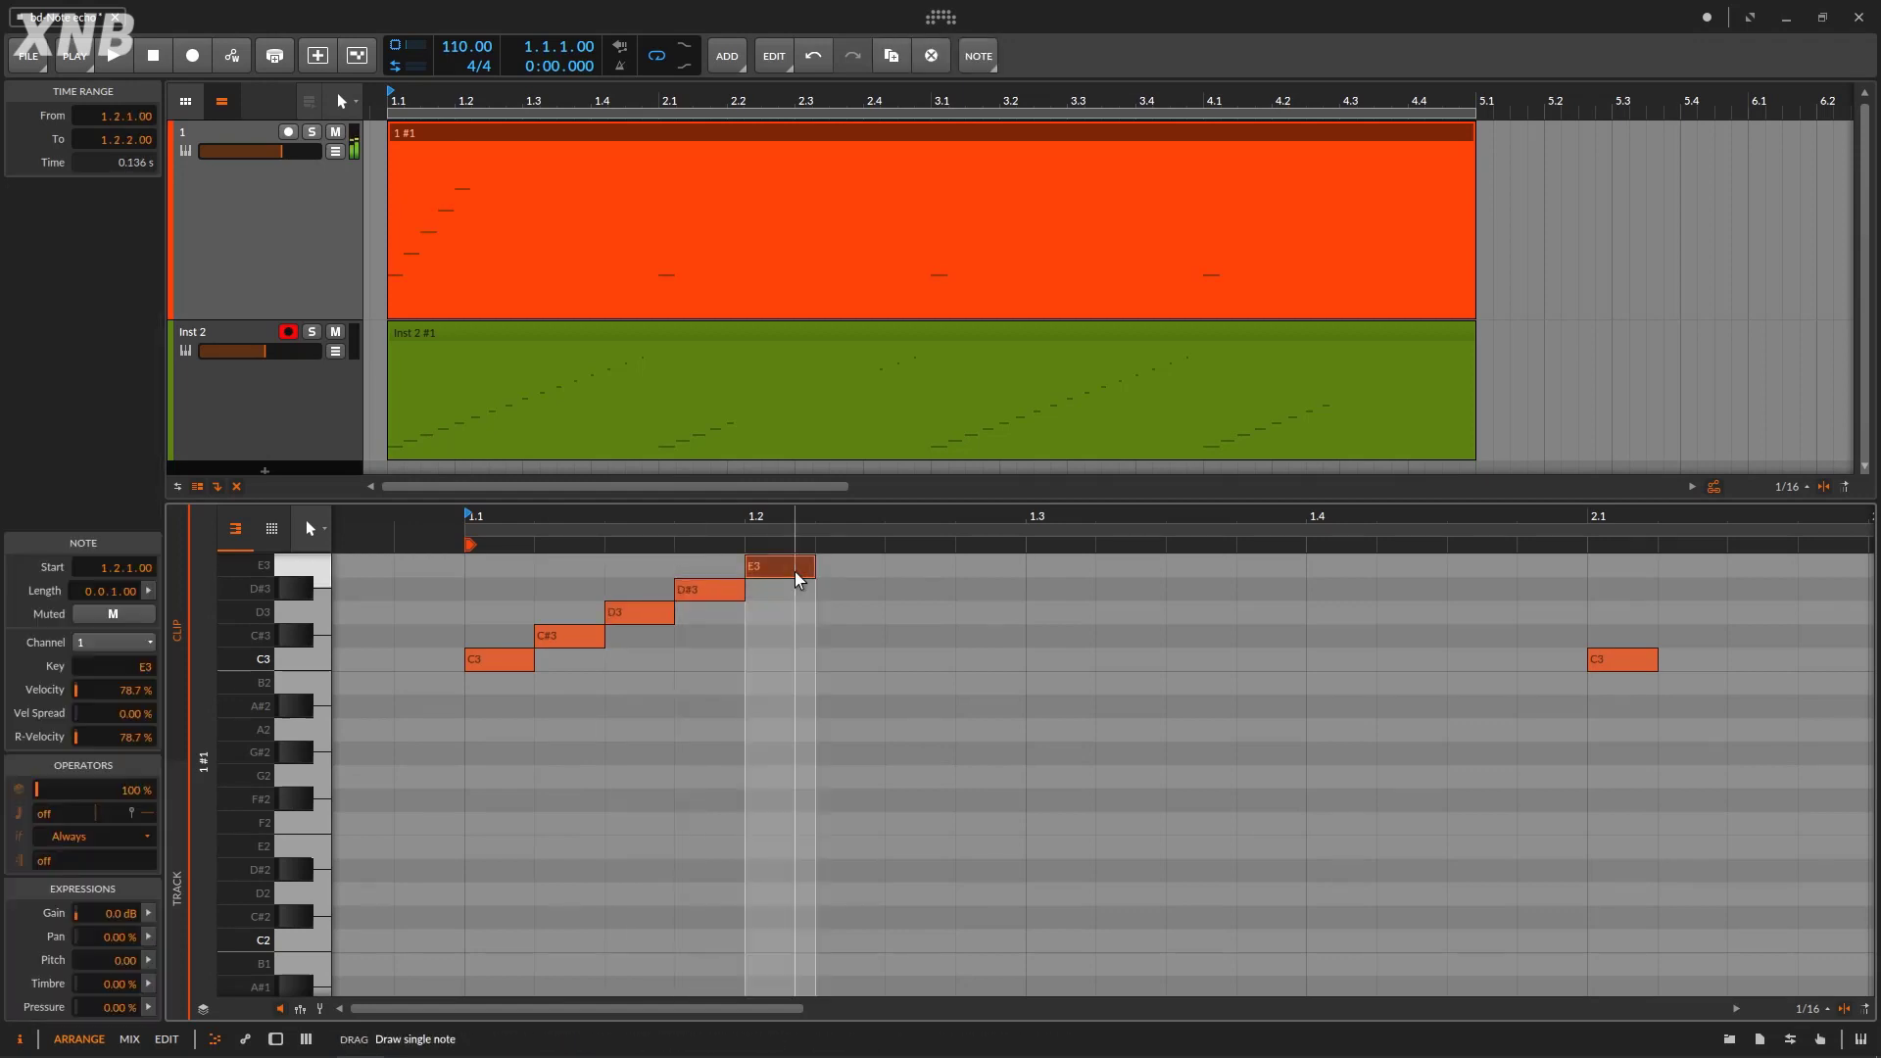
# Delete the four rising notes from C#3 to E3, keeping the first C3 note.
pyautogui.click(517, 671)
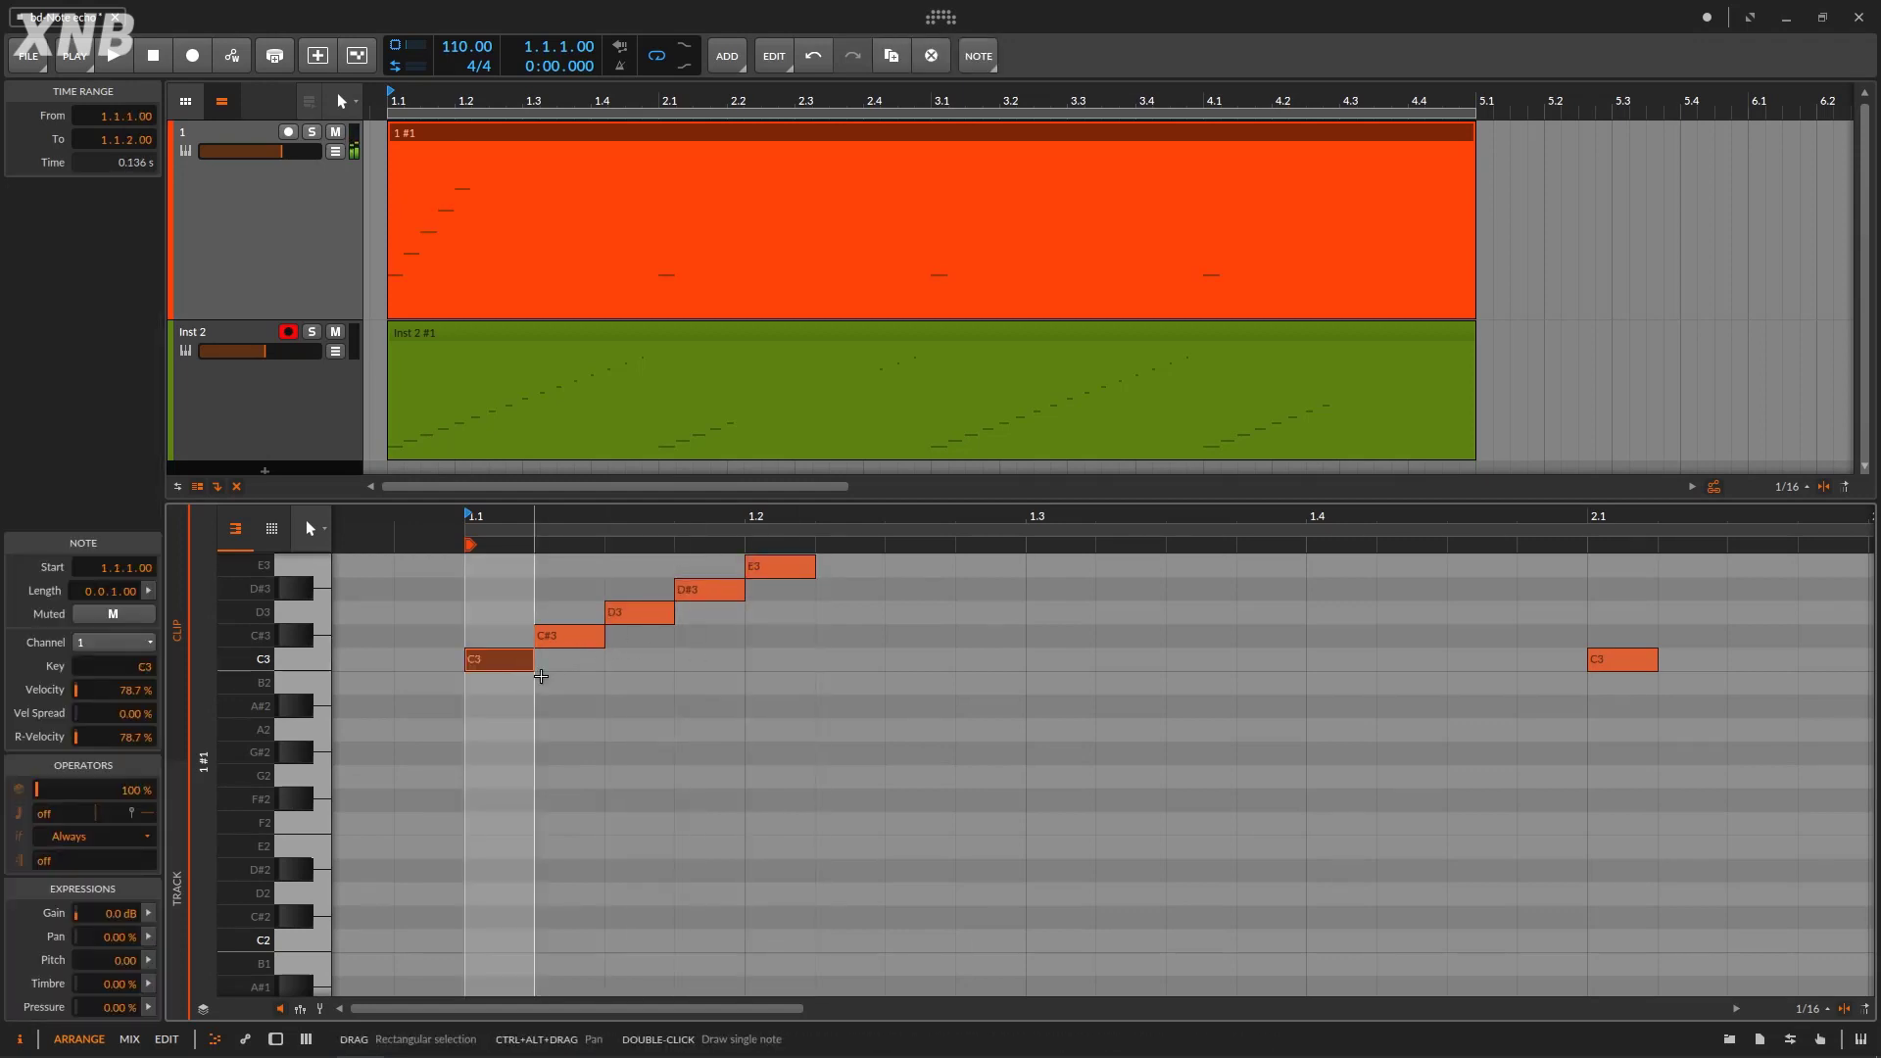
pyautogui.scroll(3, 774, 749)
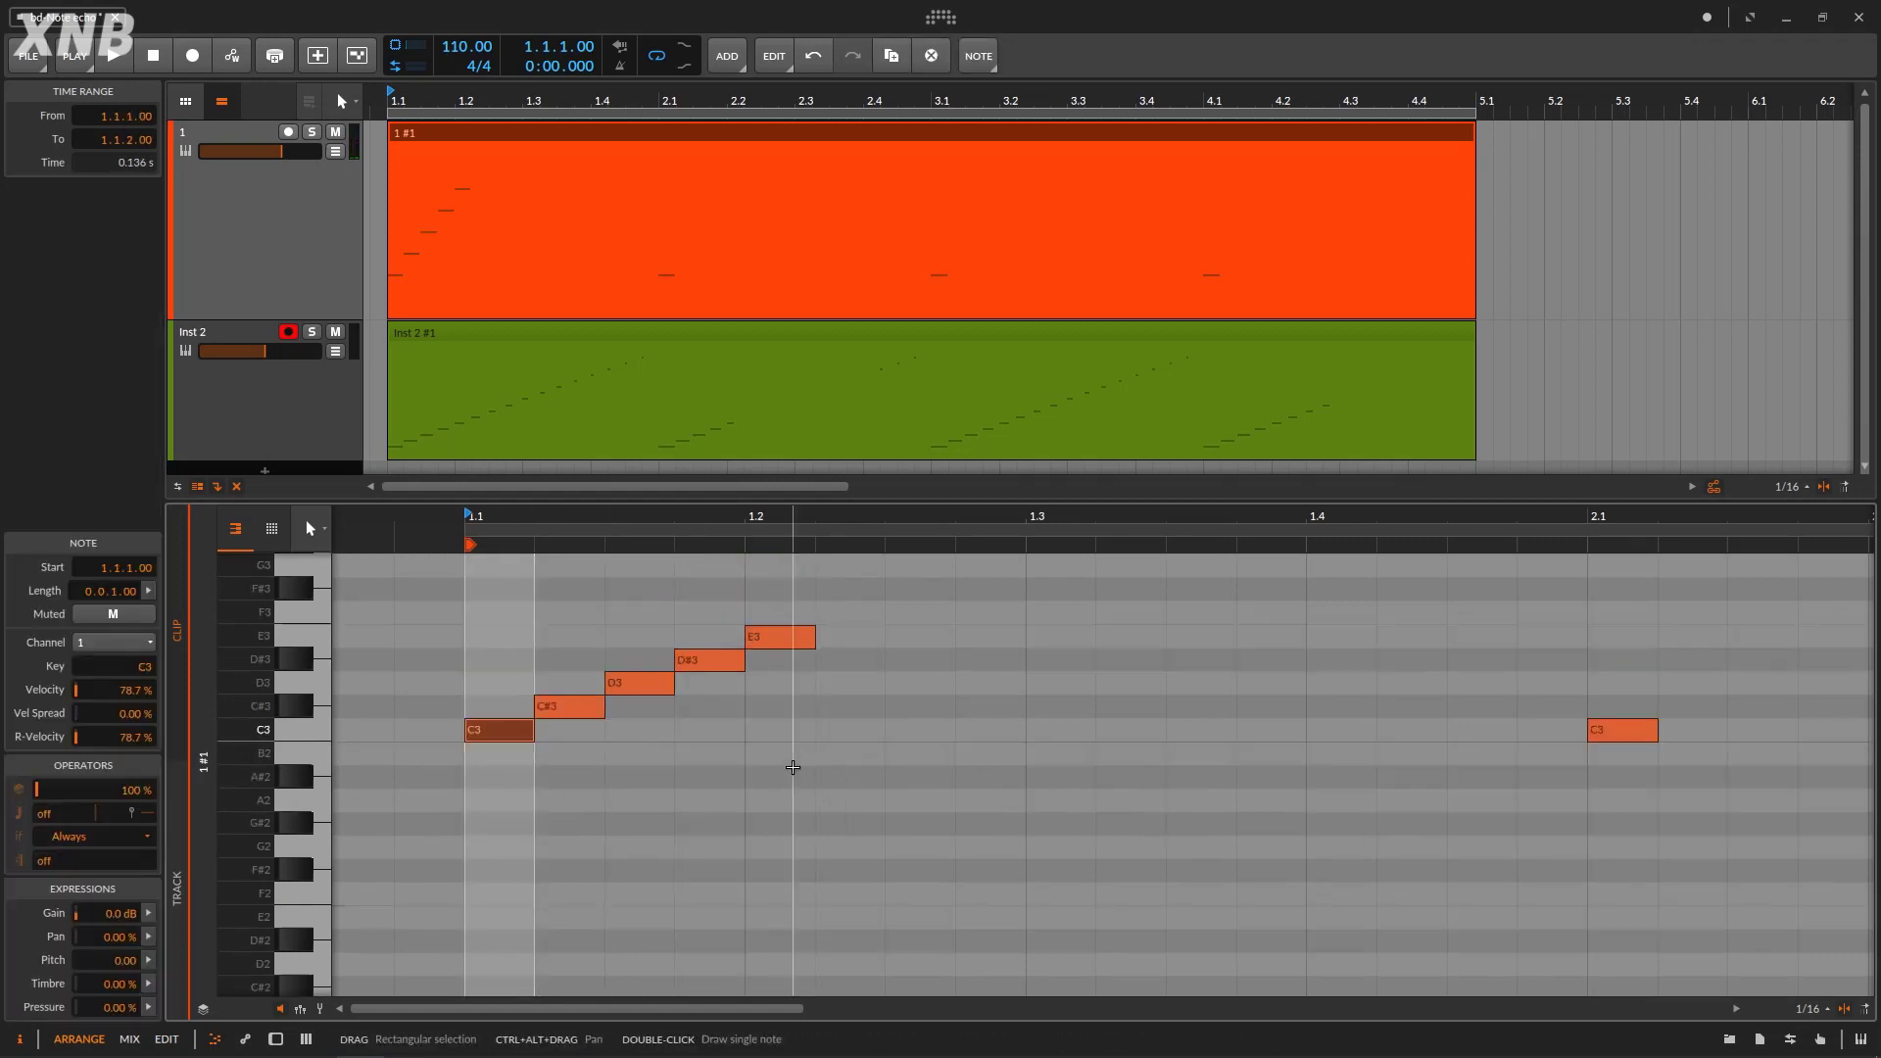
pyautogui.moveTo(882, 579); pyautogui.dragTo(538, 764)
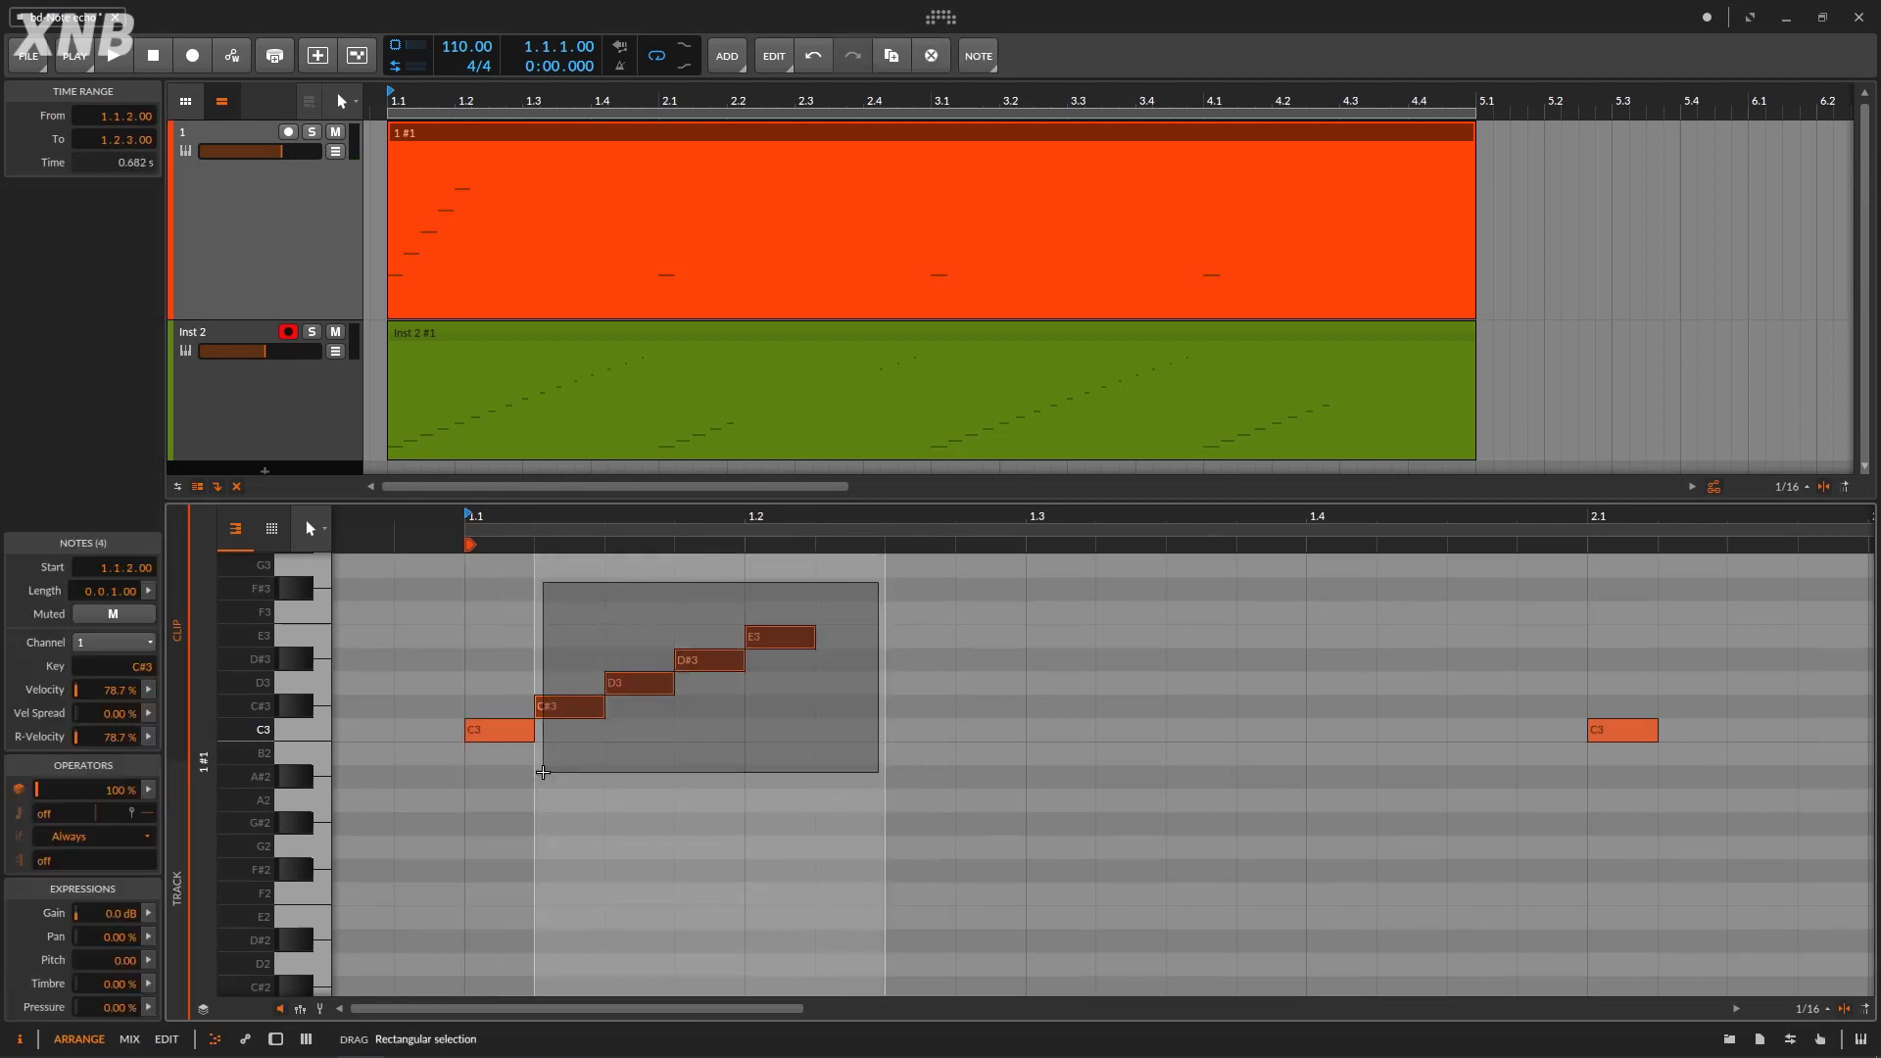
pyautogui.press('Delete')
# Show track 1's devices, delete the old Inst 2 clip and re-enable the Echo.
pyautogui.click(286, 304)
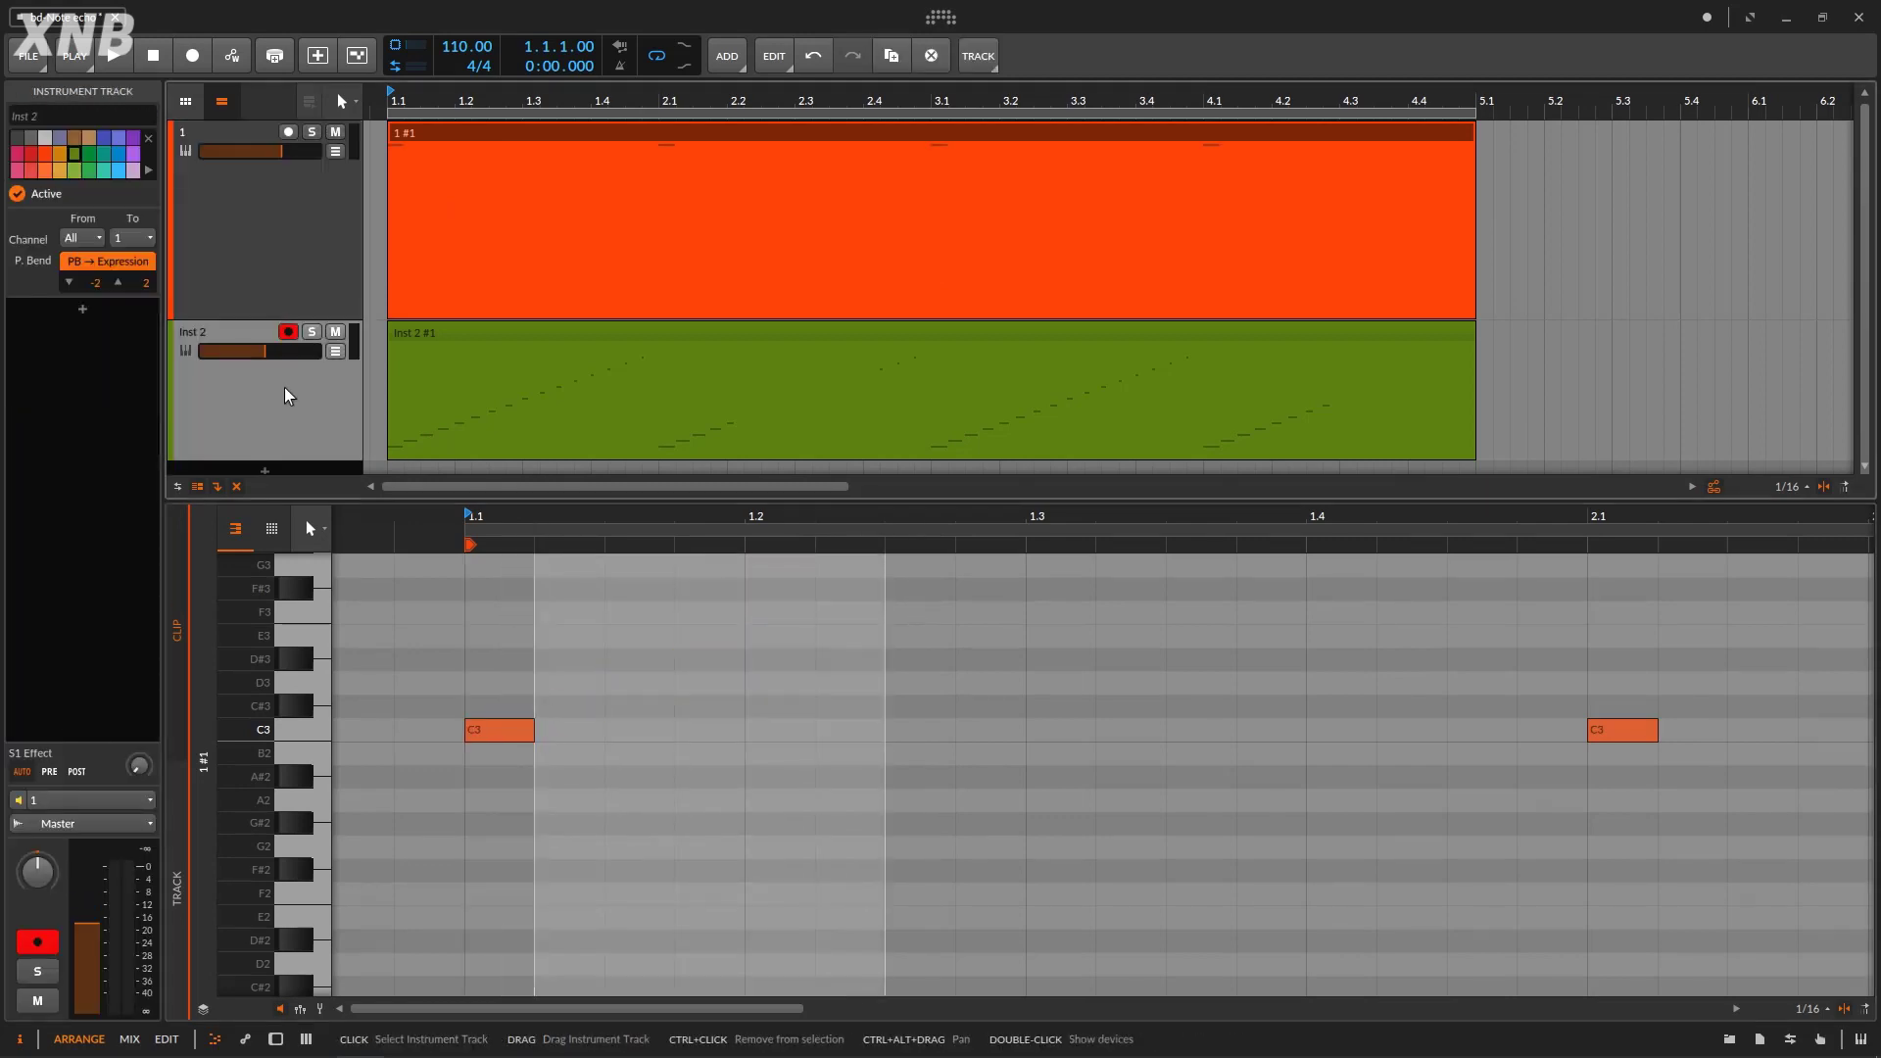
pyautogui.doubleClick(277, 218)
pyautogui.click(499, 336)
pyautogui.press('Delete')
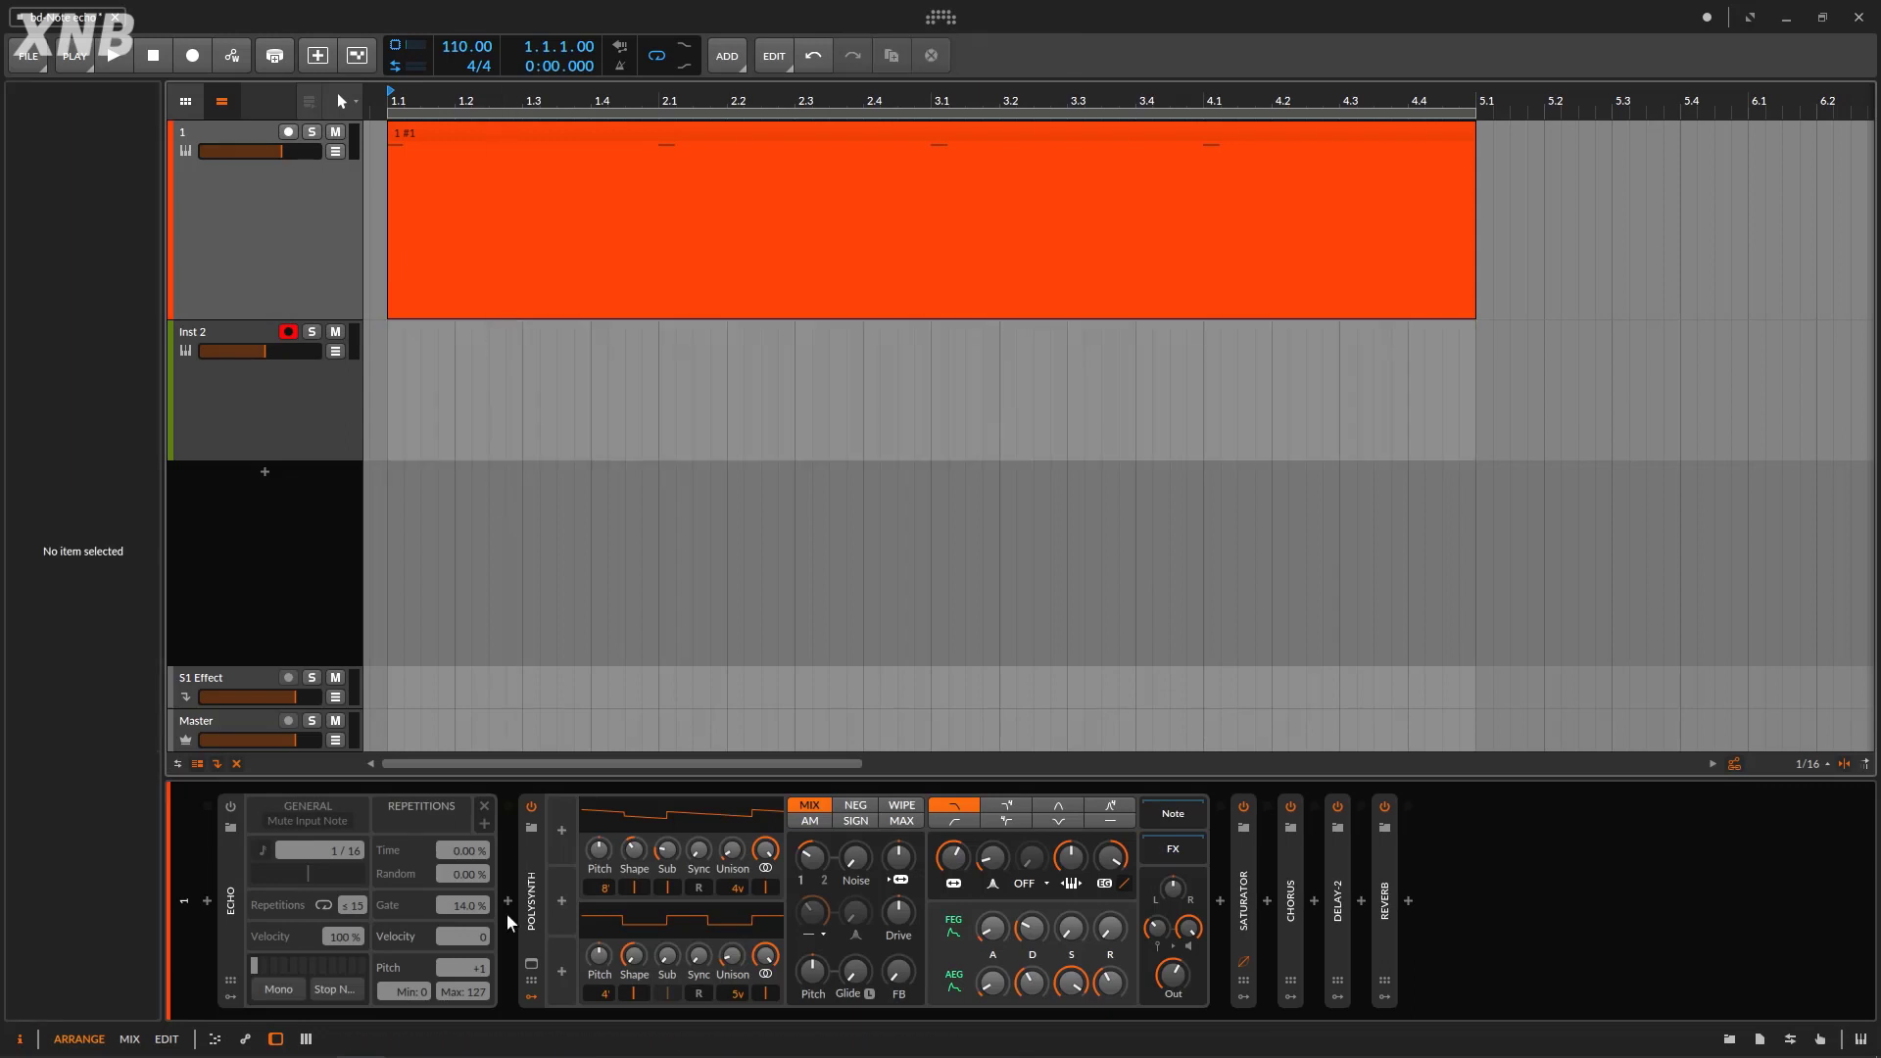
pyautogui.click(231, 811)
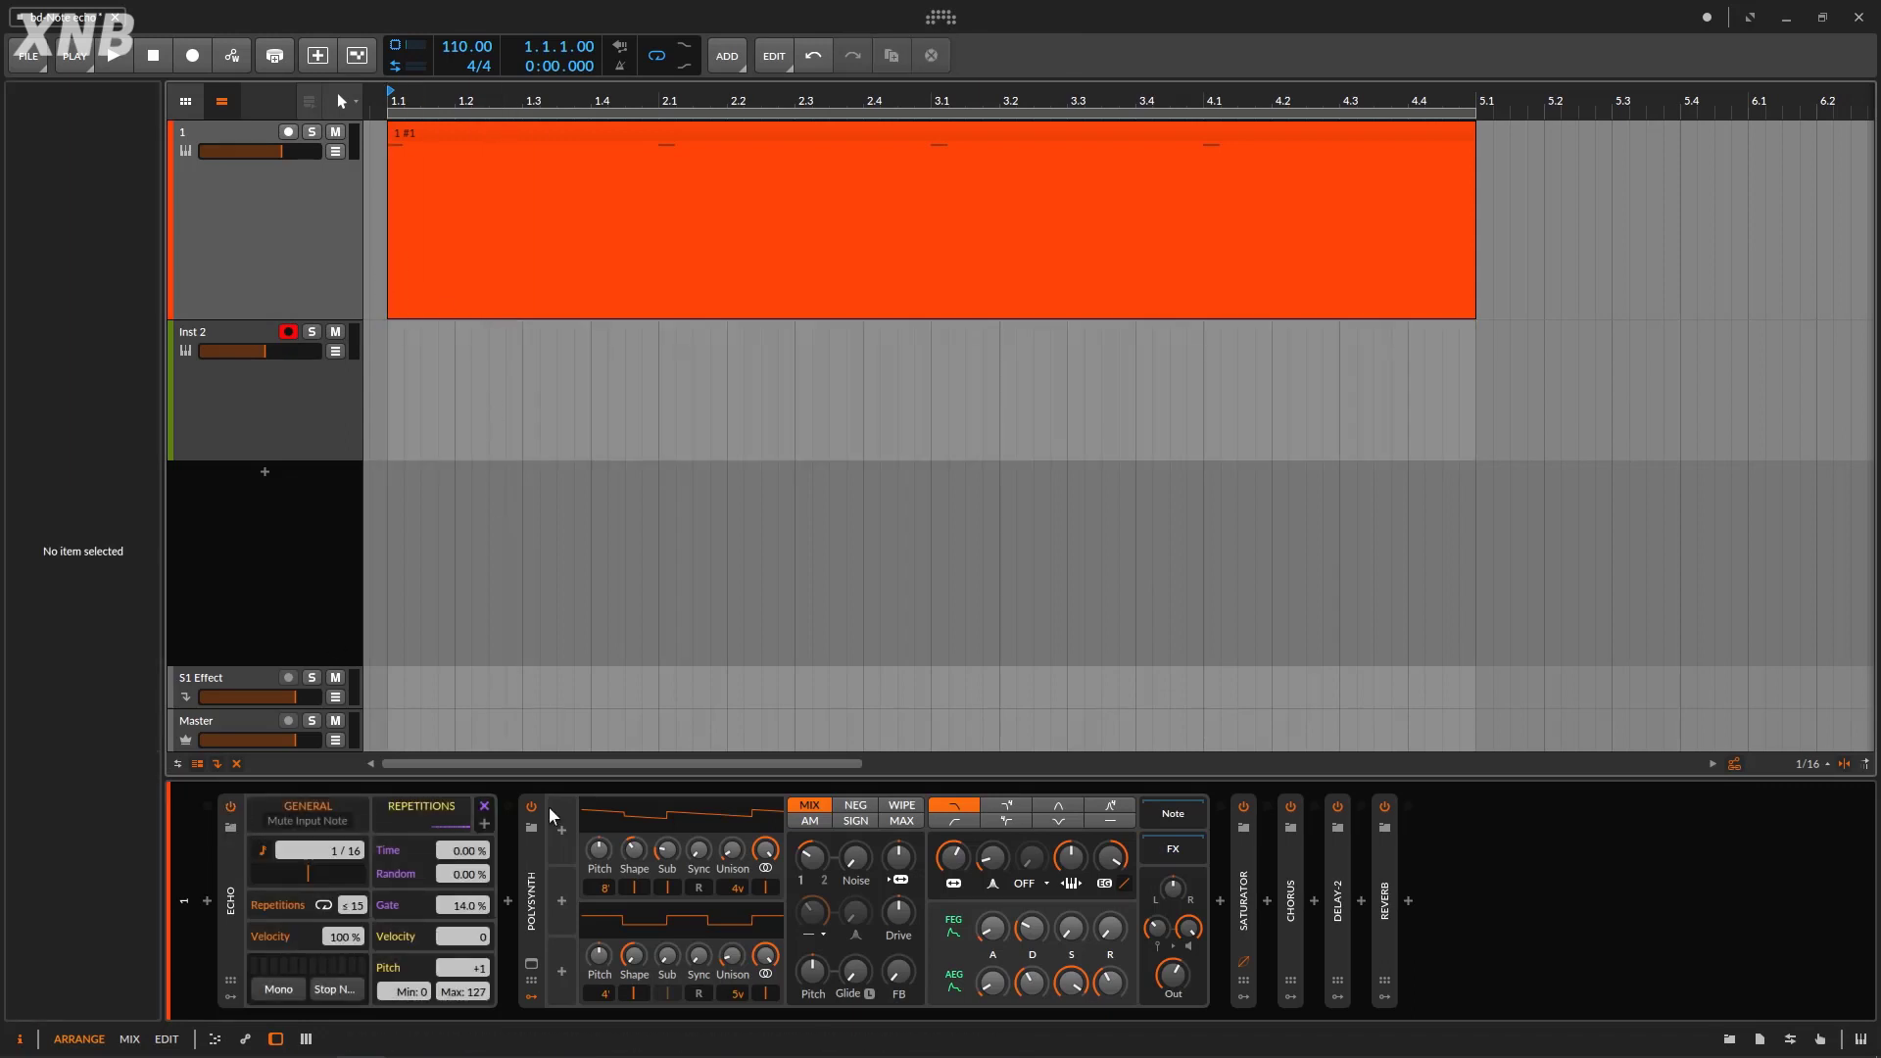
# Set the Echo's repetition gate to 100 % and record its output as a new clip on Inst 2.
pyautogui.moveTo(467, 905); pyautogui.dragTo(466, 868)
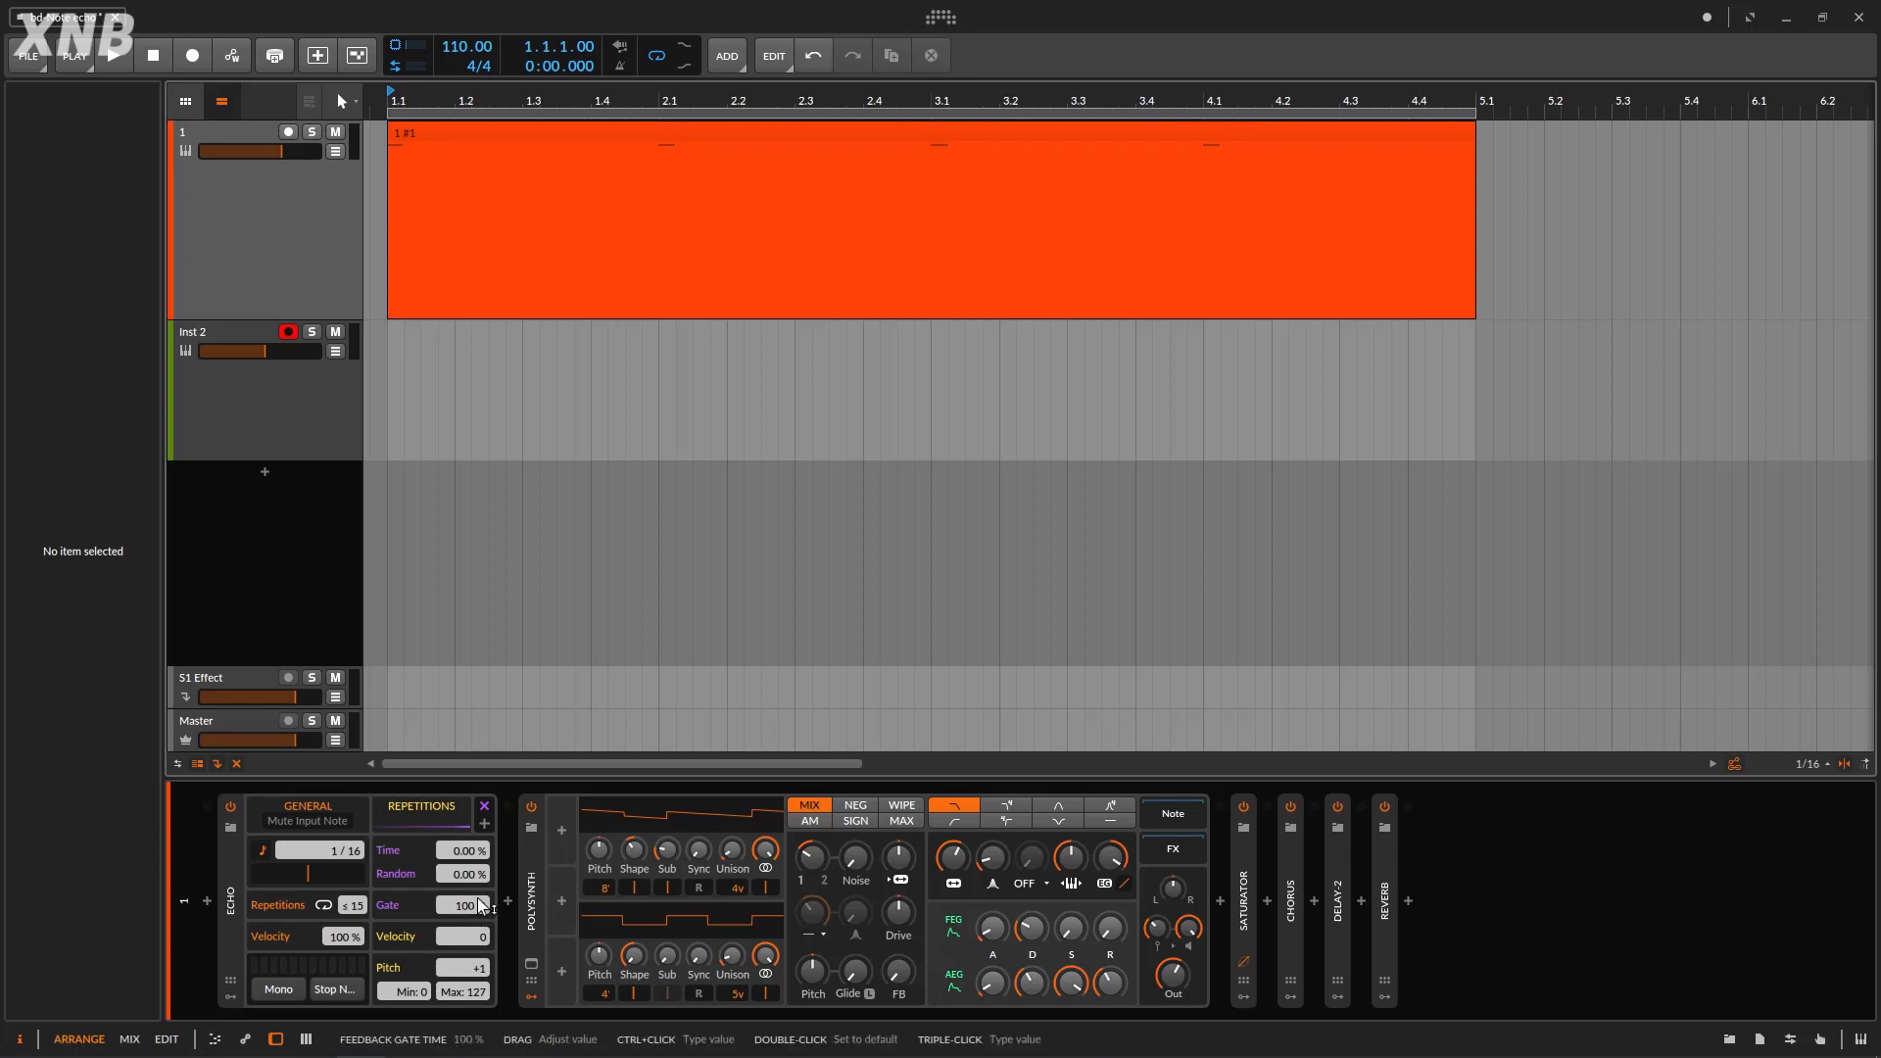
pyautogui.click(192, 55)
pyautogui.press('space')
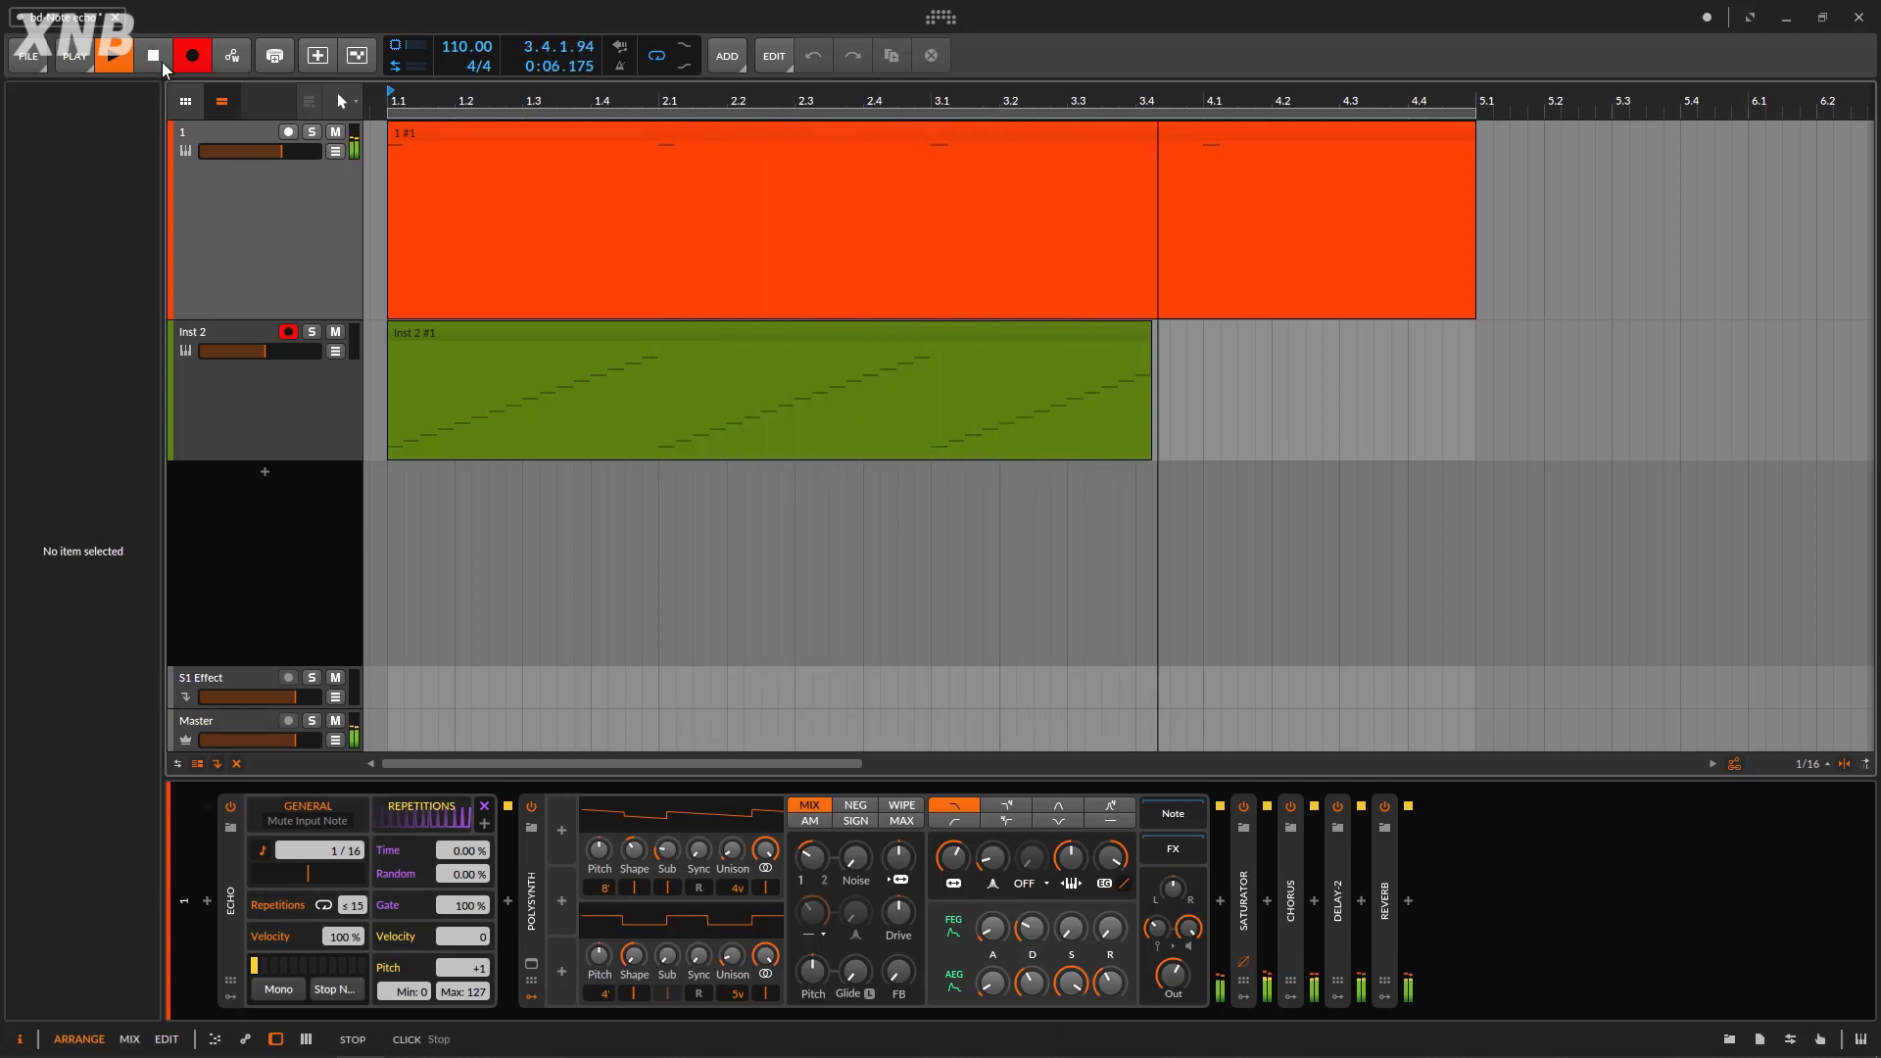
pyautogui.click(162, 62)
# Delete the Inst 2 recording, shorten the first C3 note in track 1's clip and return to the track's devices.
pyautogui.click(525, 333)
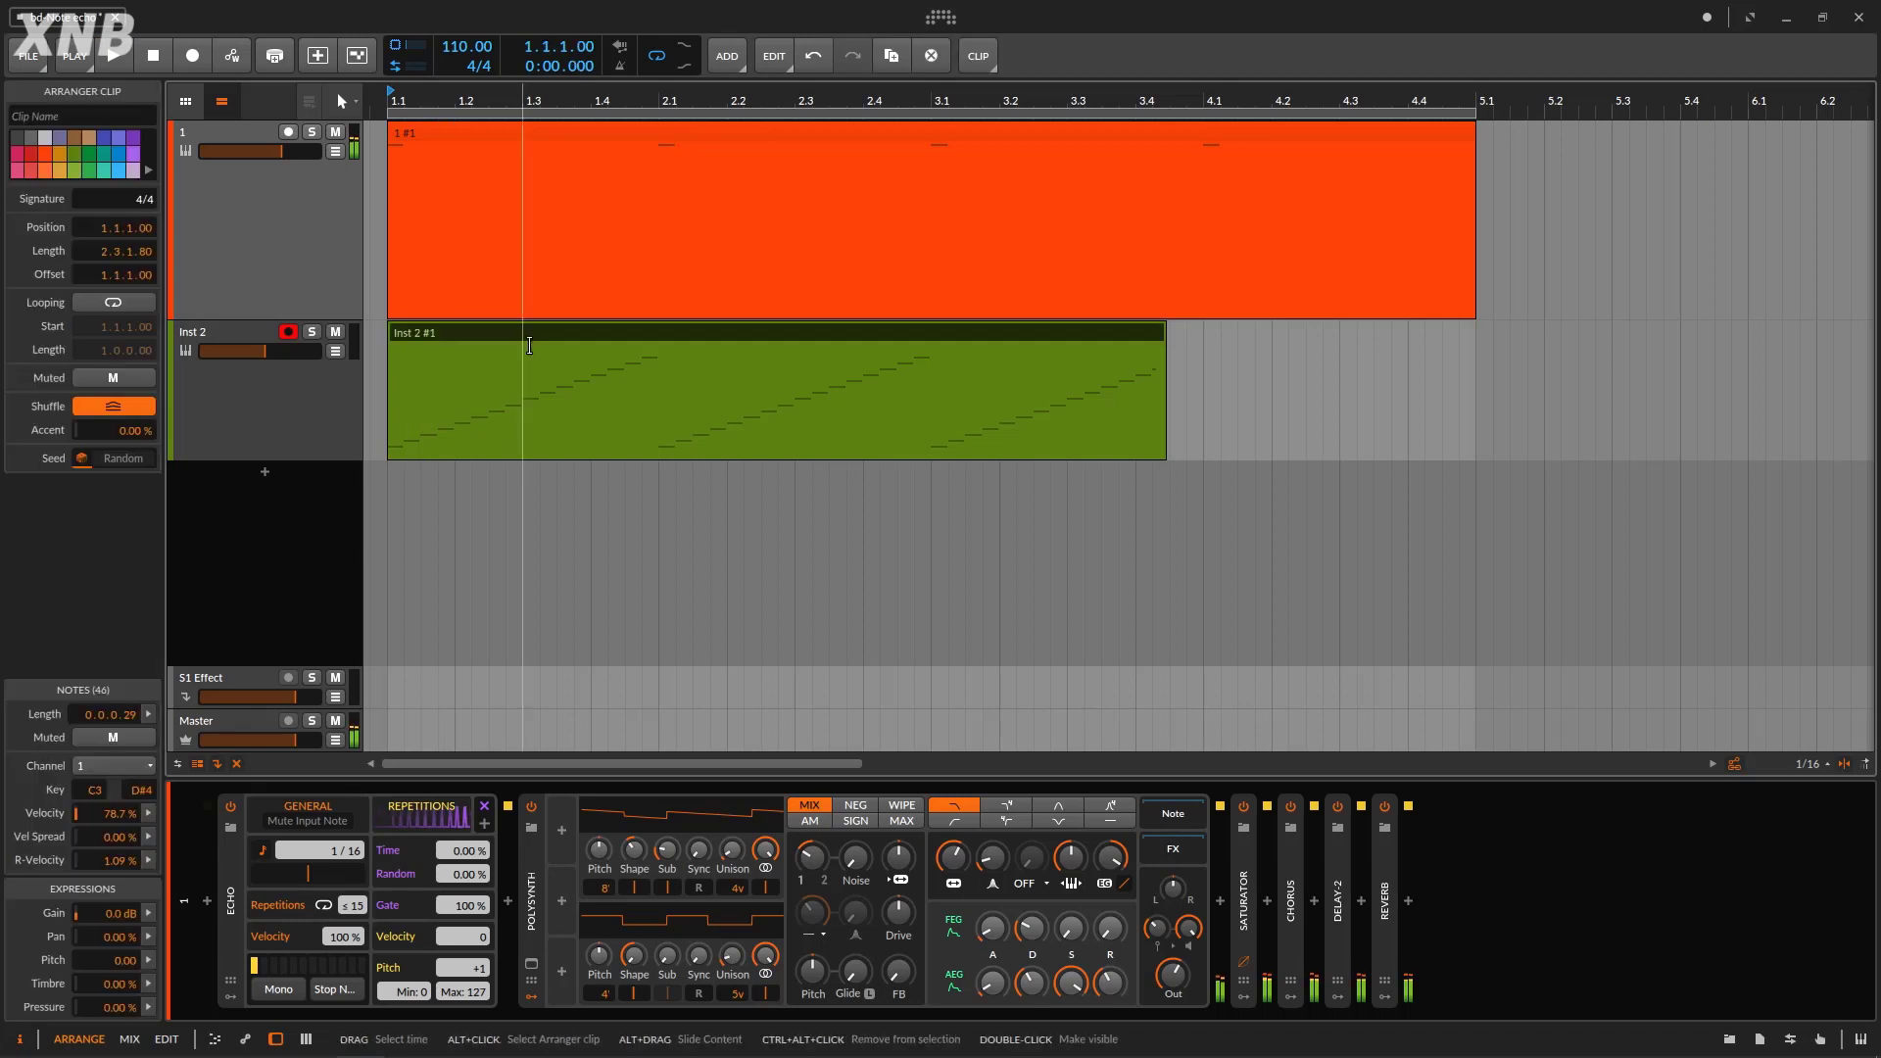
pyautogui.press('Delete')
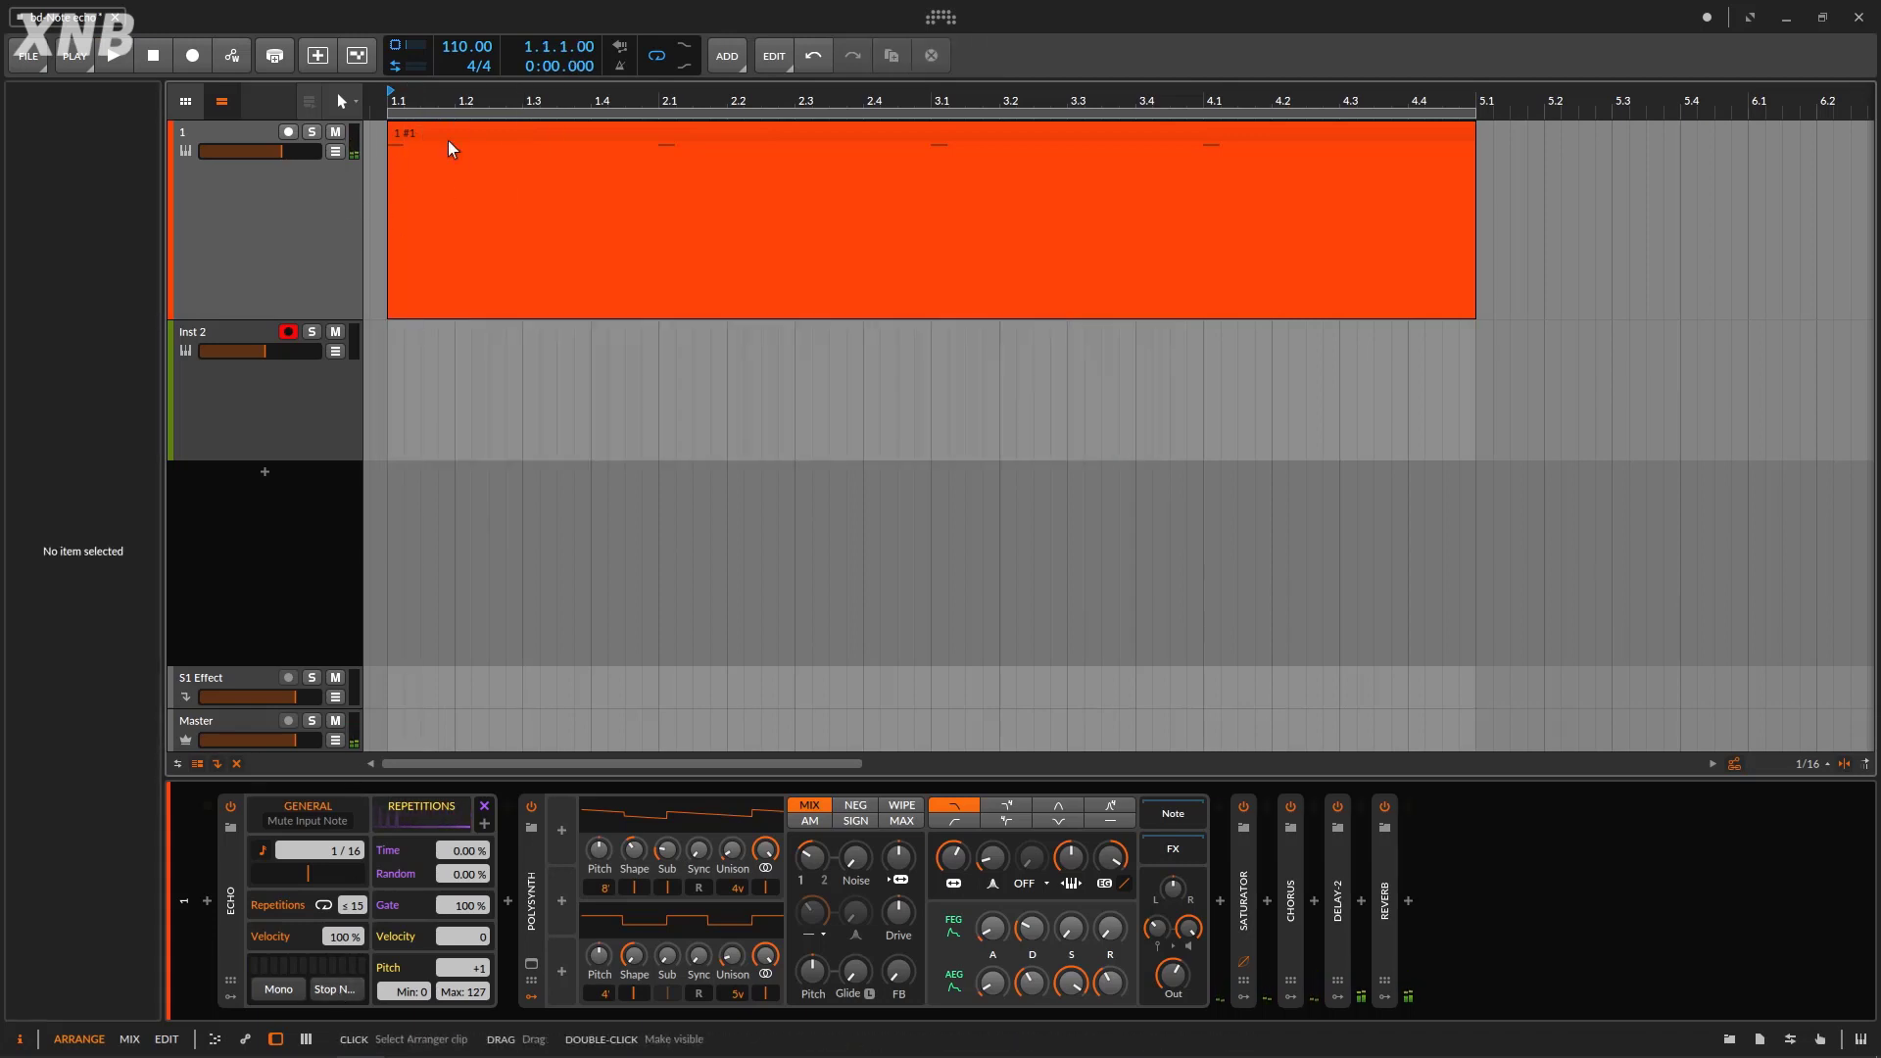
pyautogui.doubleClick(448, 145)
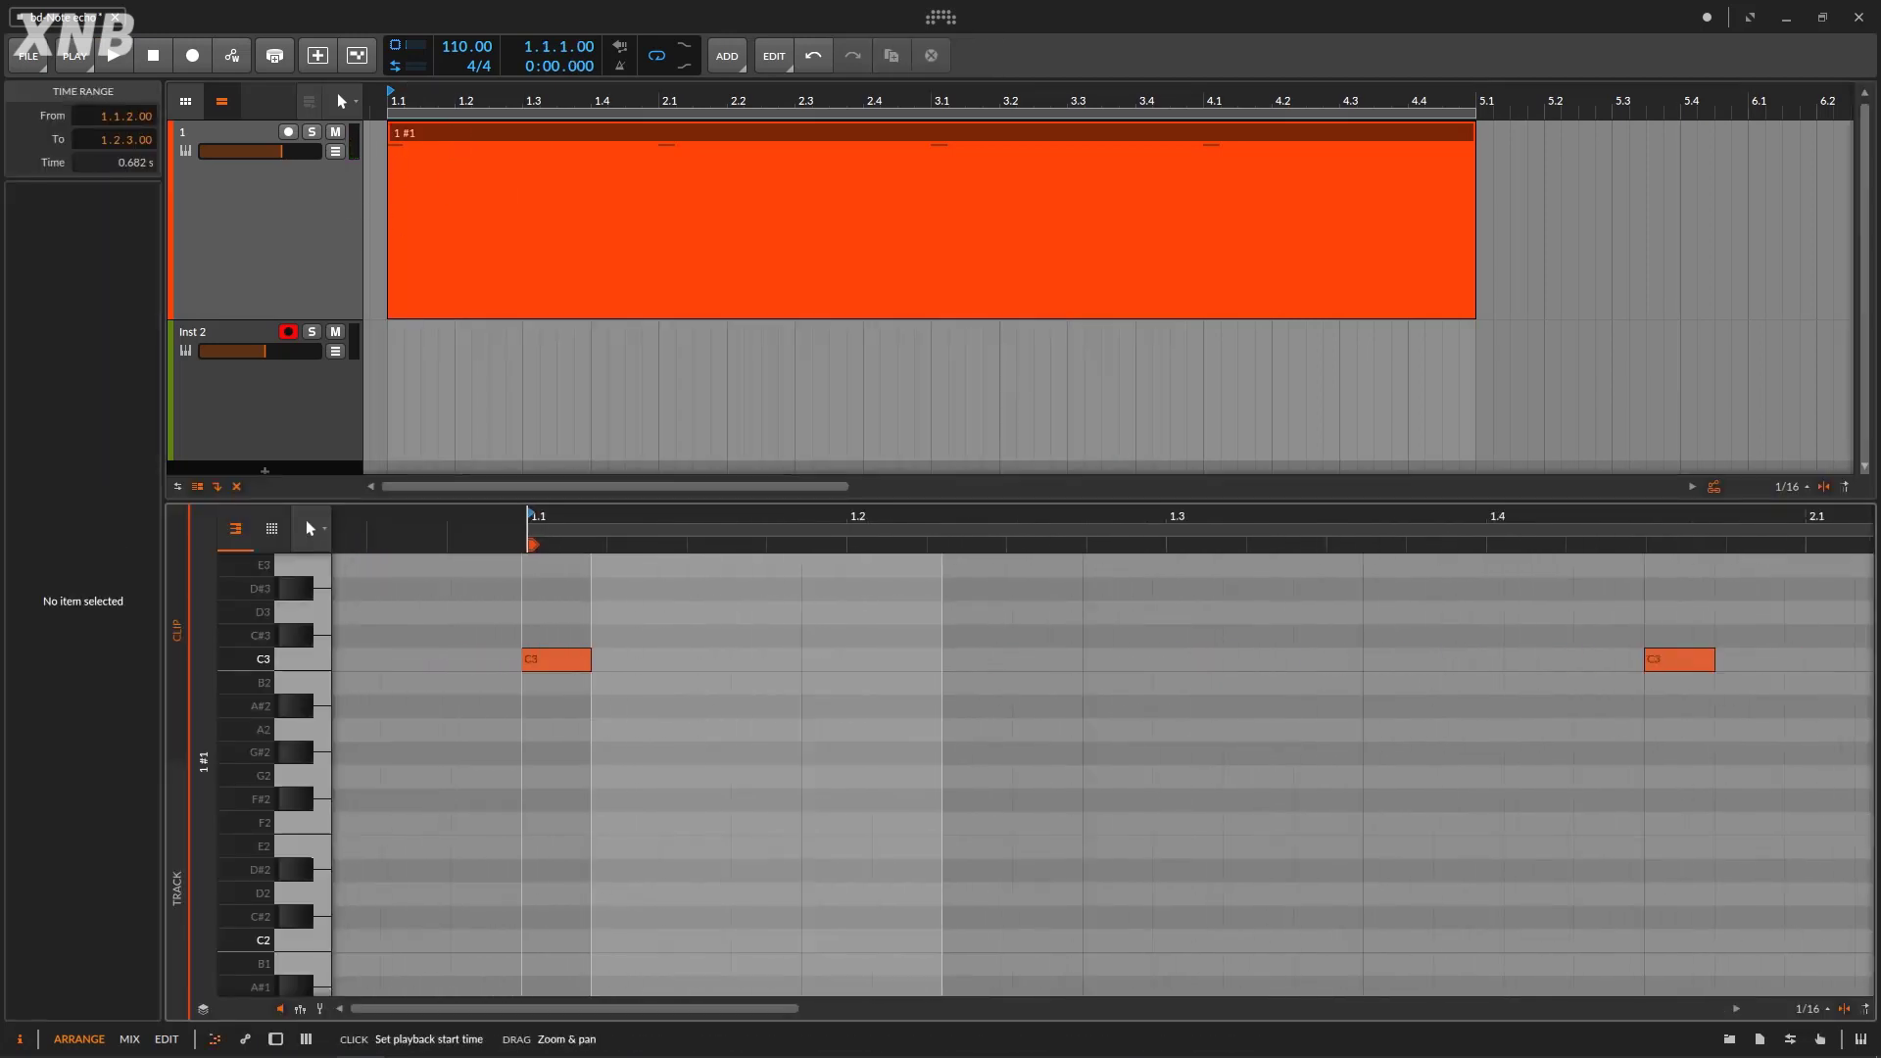
pyautogui.moveTo(759, 659); pyautogui.dragTo(600, 668)
pyautogui.doubleClick(287, 262)
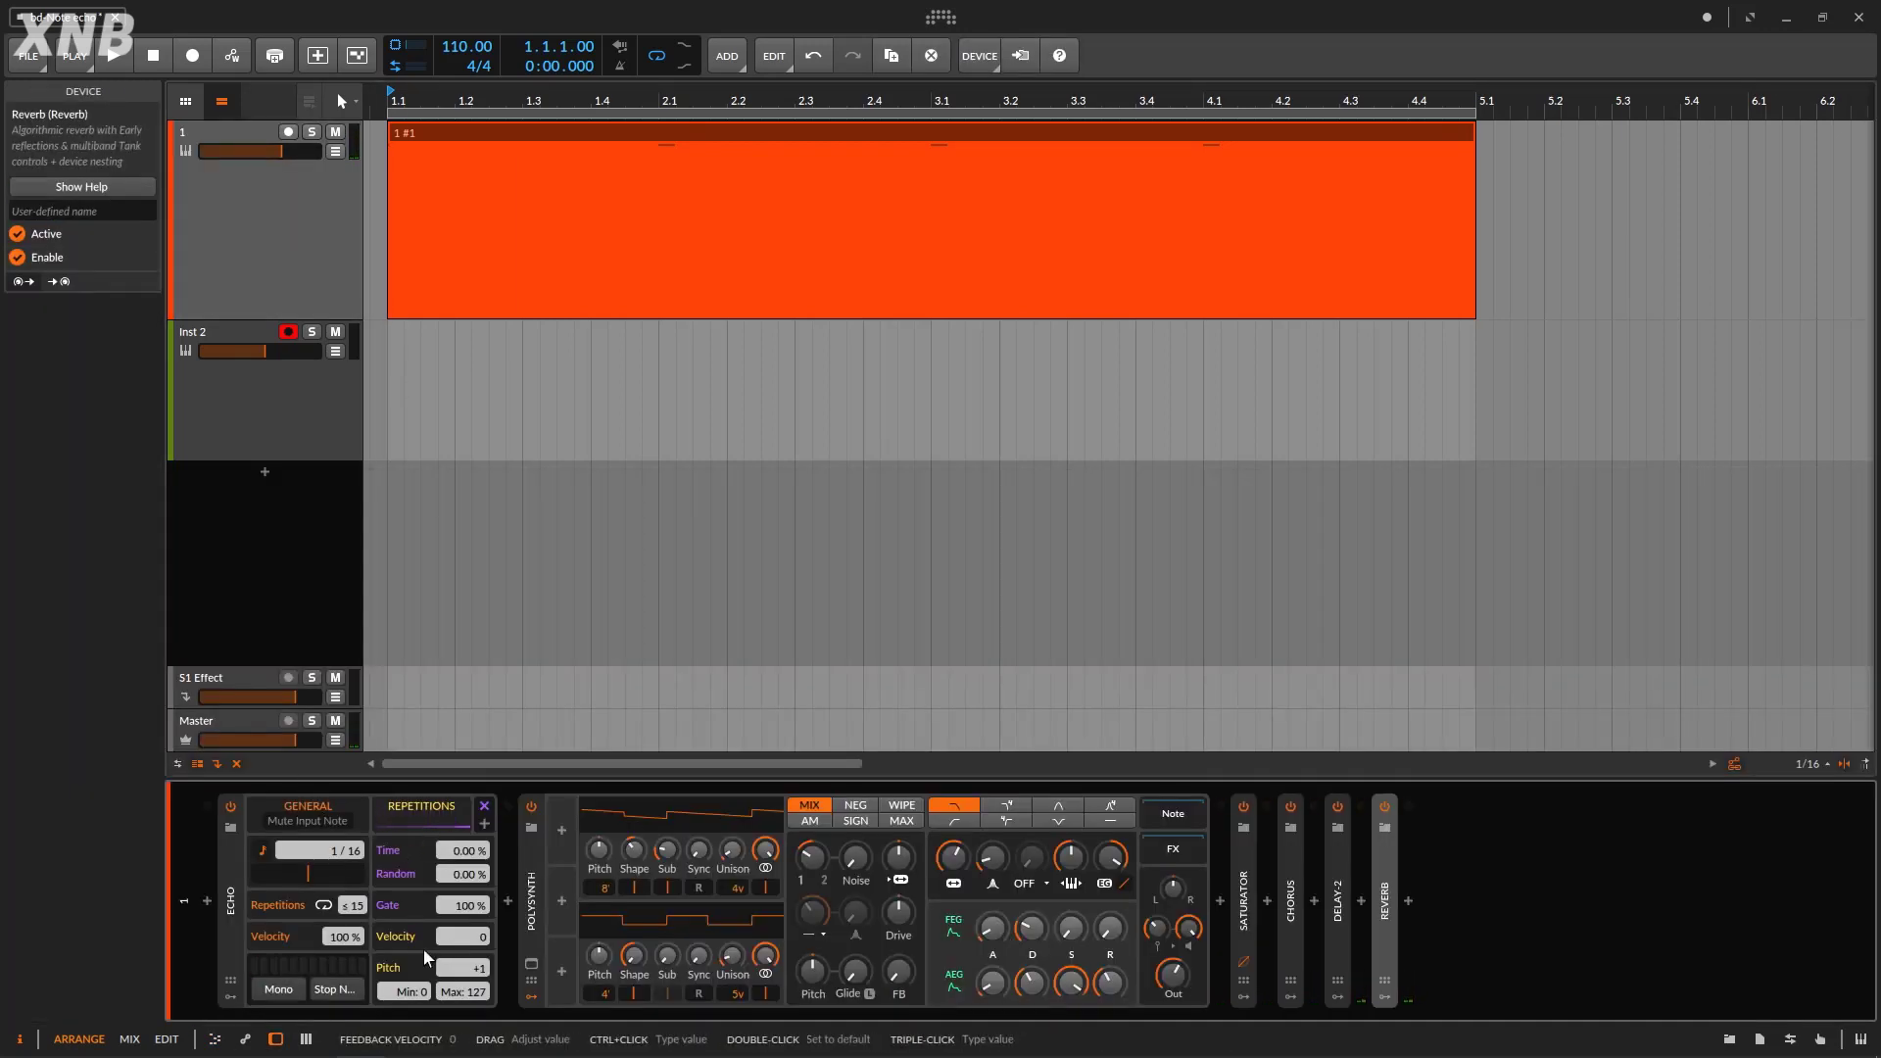
# Set the Echo's repetition gate to 11.0 % and record the echoed notes onto Inst 2 for about two bars.
pyautogui.moveTo(467, 907); pyautogui.dragTo(467, 995)
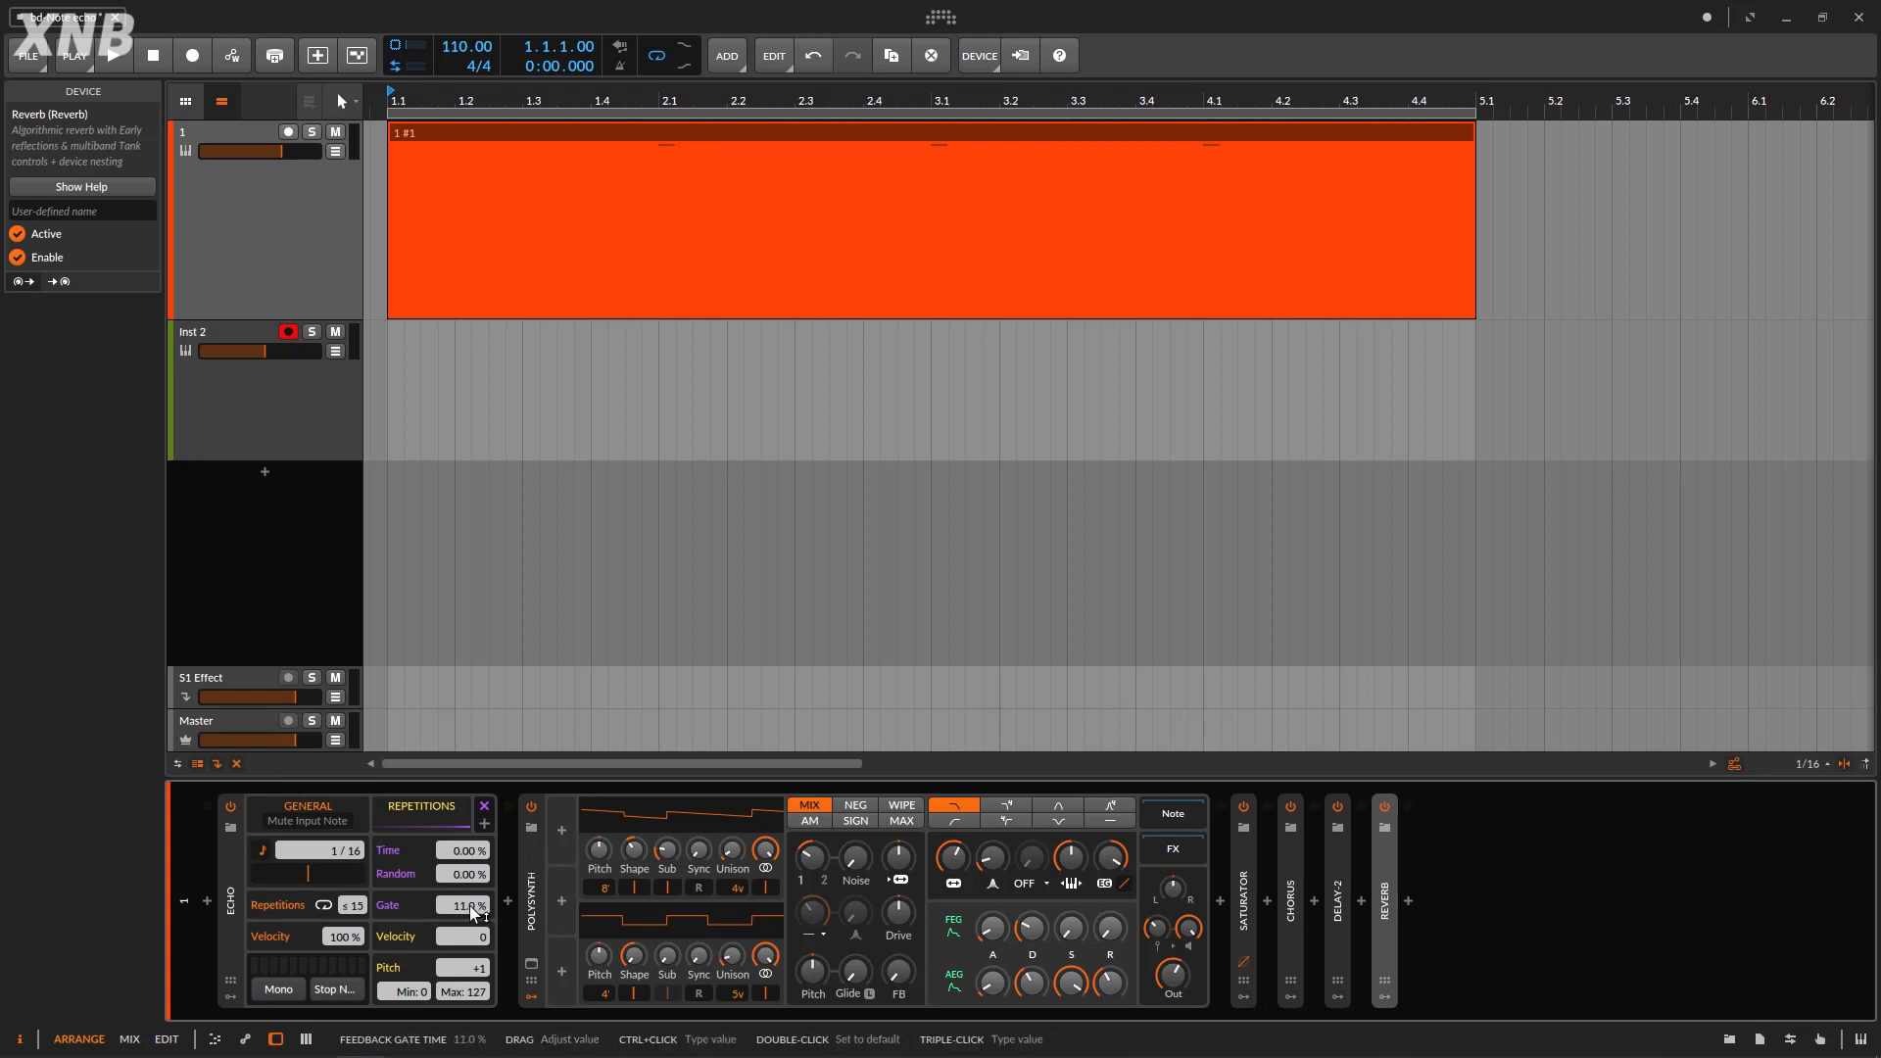
pyautogui.click(118, 56)
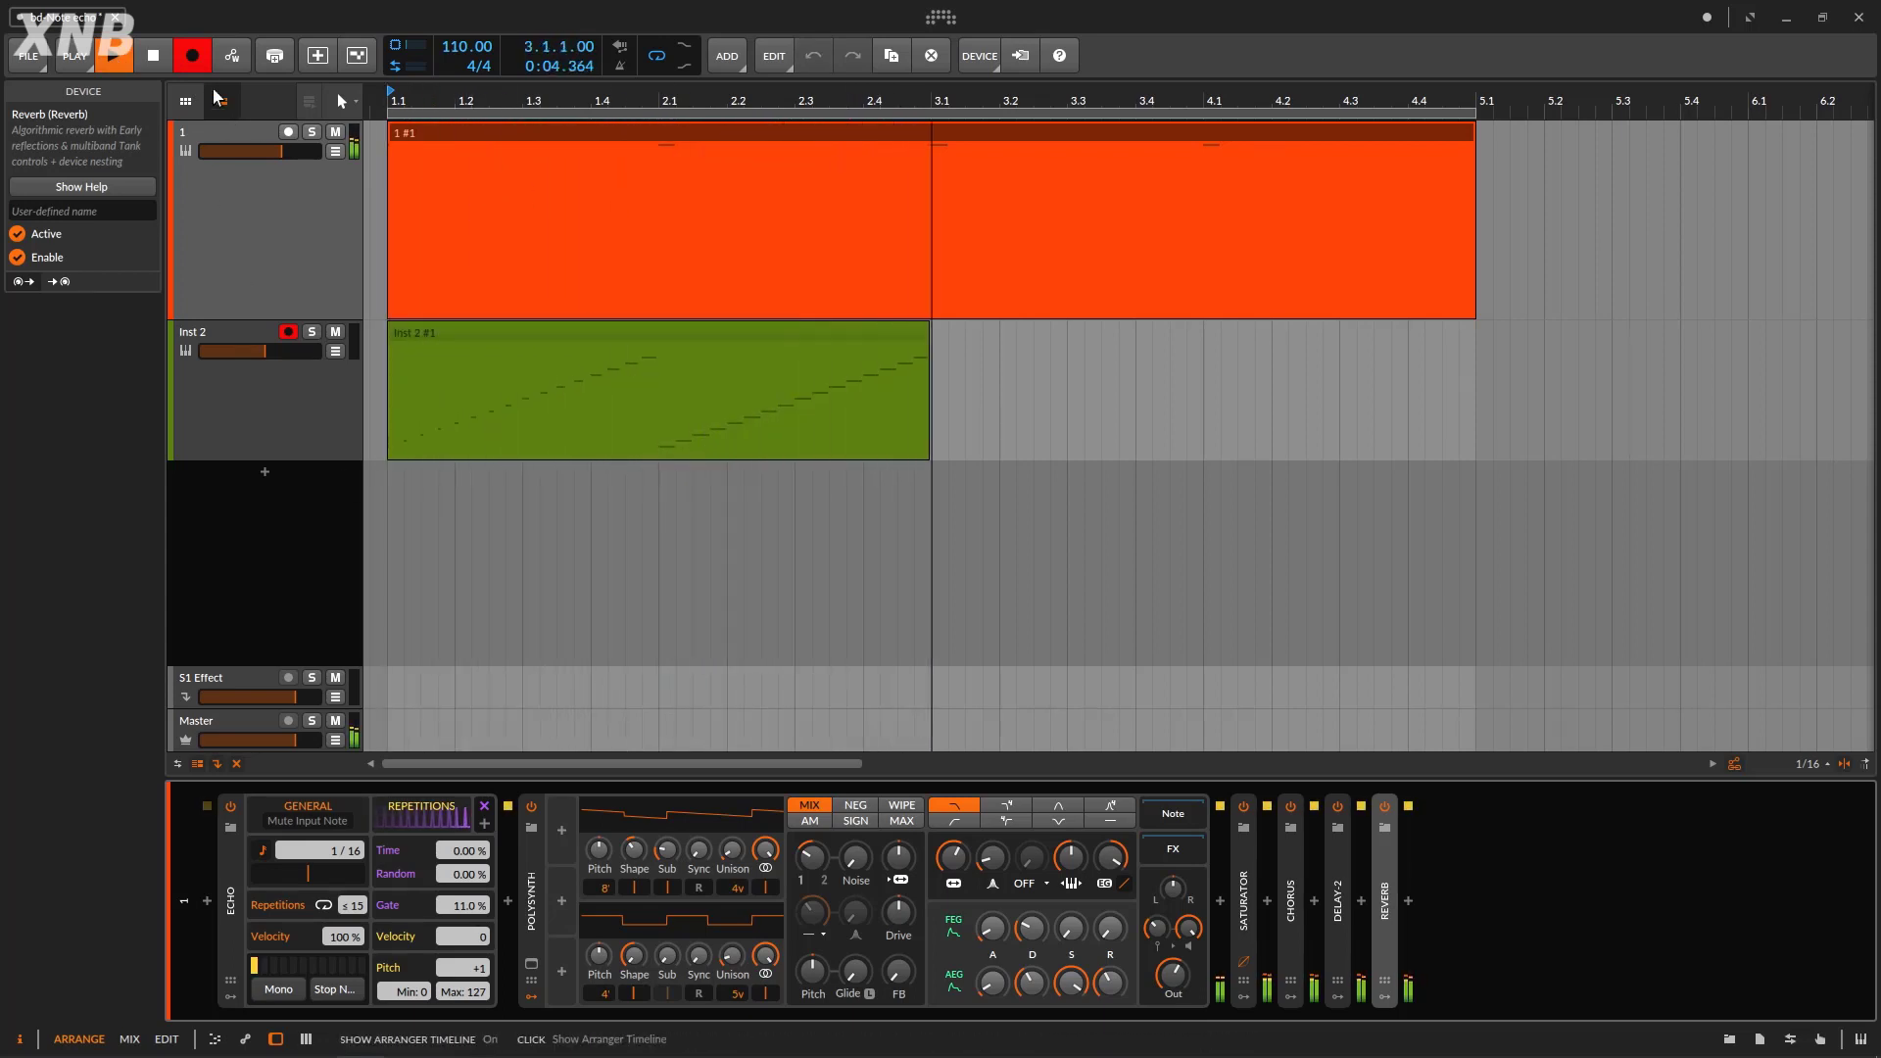
pyautogui.click(153, 56)
pyautogui.press('space')
pyautogui.press('space')
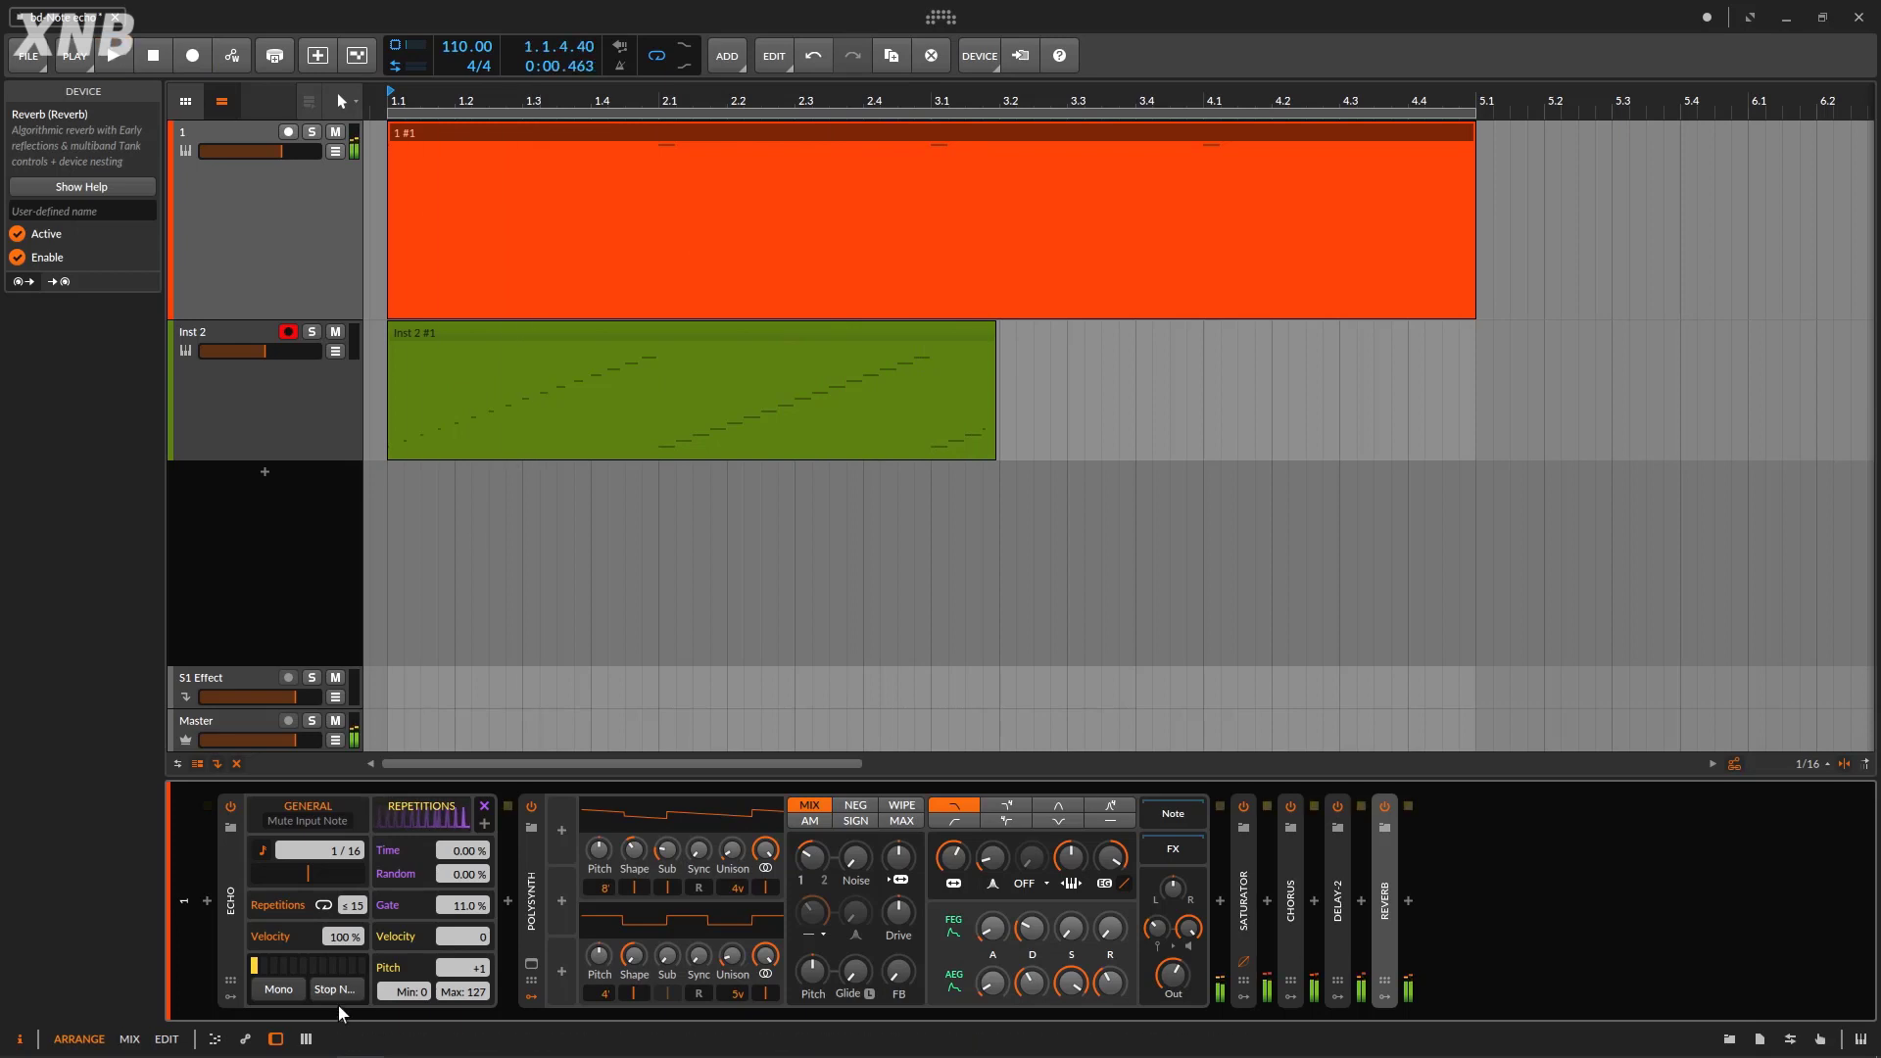
# Open the recorded Inst 2 clip and compare the echo note lengths after the short first note and the second C3.
pyautogui.doubleClick(502, 330)
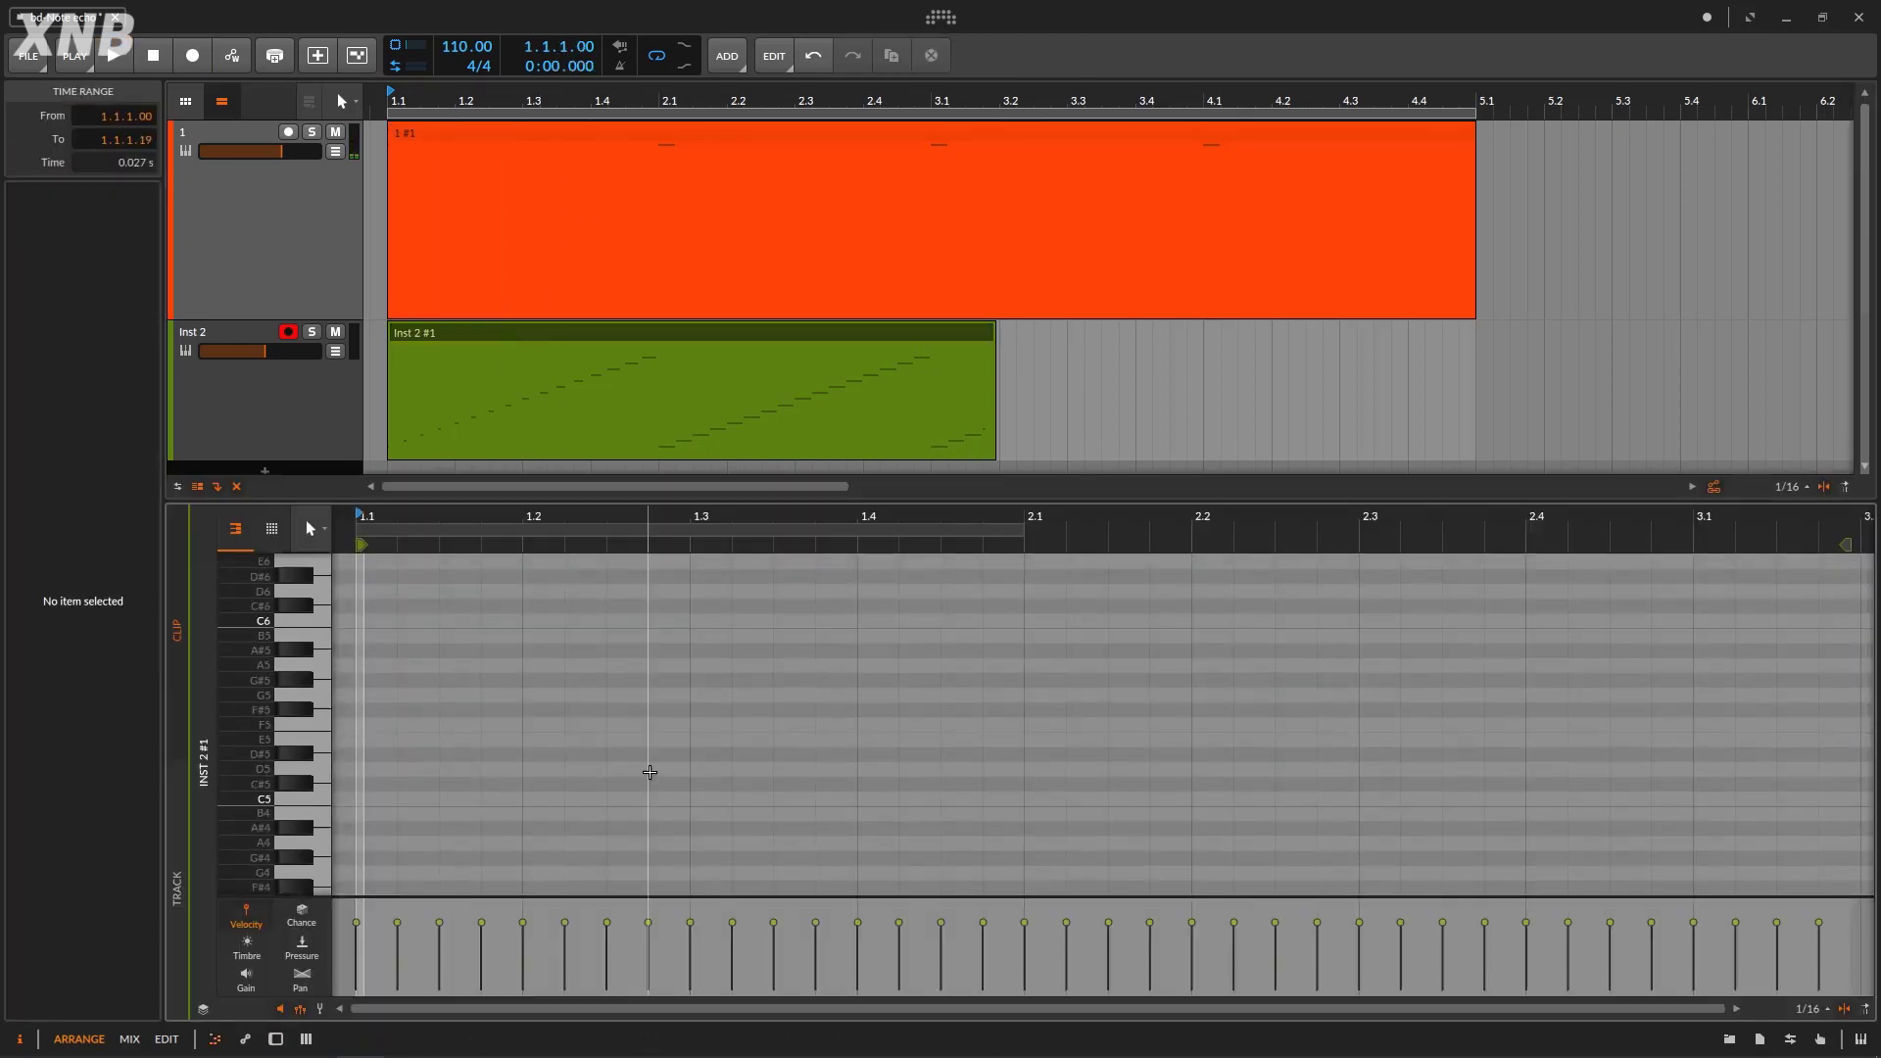
pyautogui.scroll(-2, 642, 799)
pyautogui.scroll(3, 643, 810)
pyautogui.scroll(-1, 642, 810)
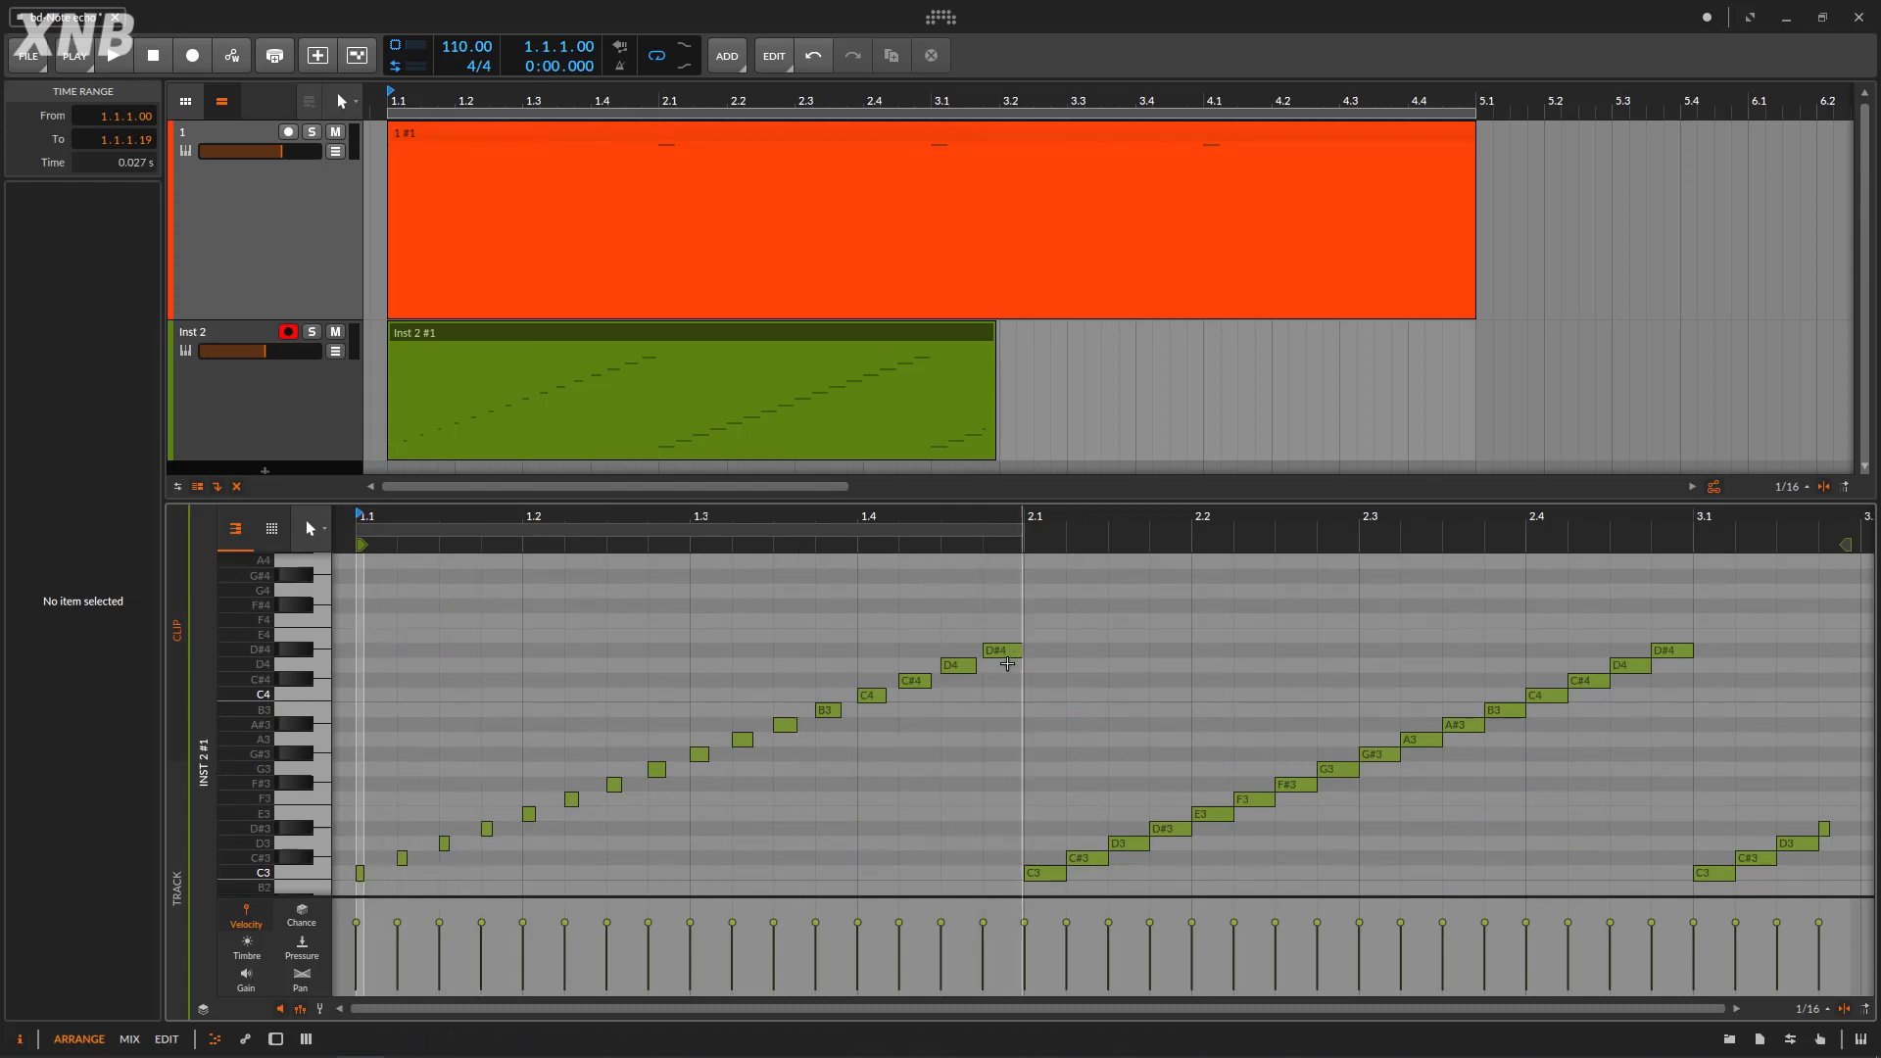
pyautogui.scroll(-2, 1225, 783)
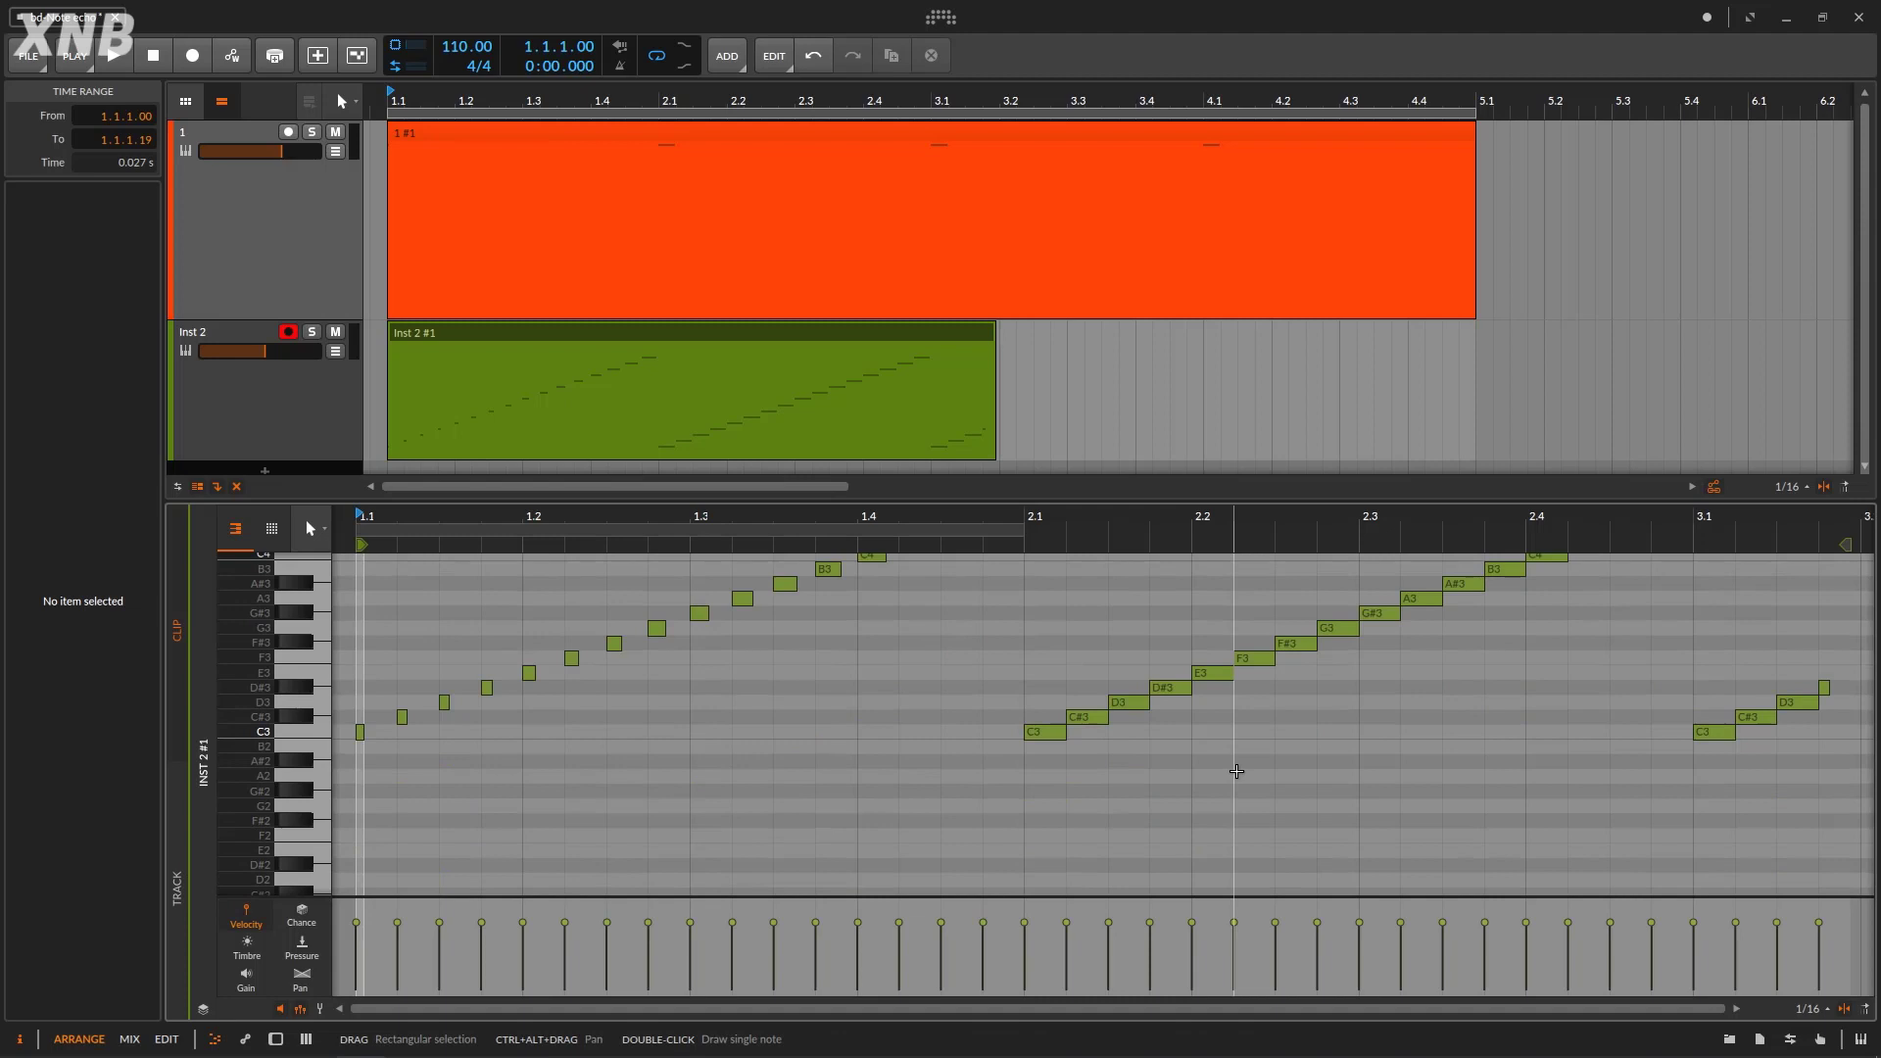
pyautogui.scroll(3, 1056, 774)
pyautogui.scroll(-2, 1056, 774)
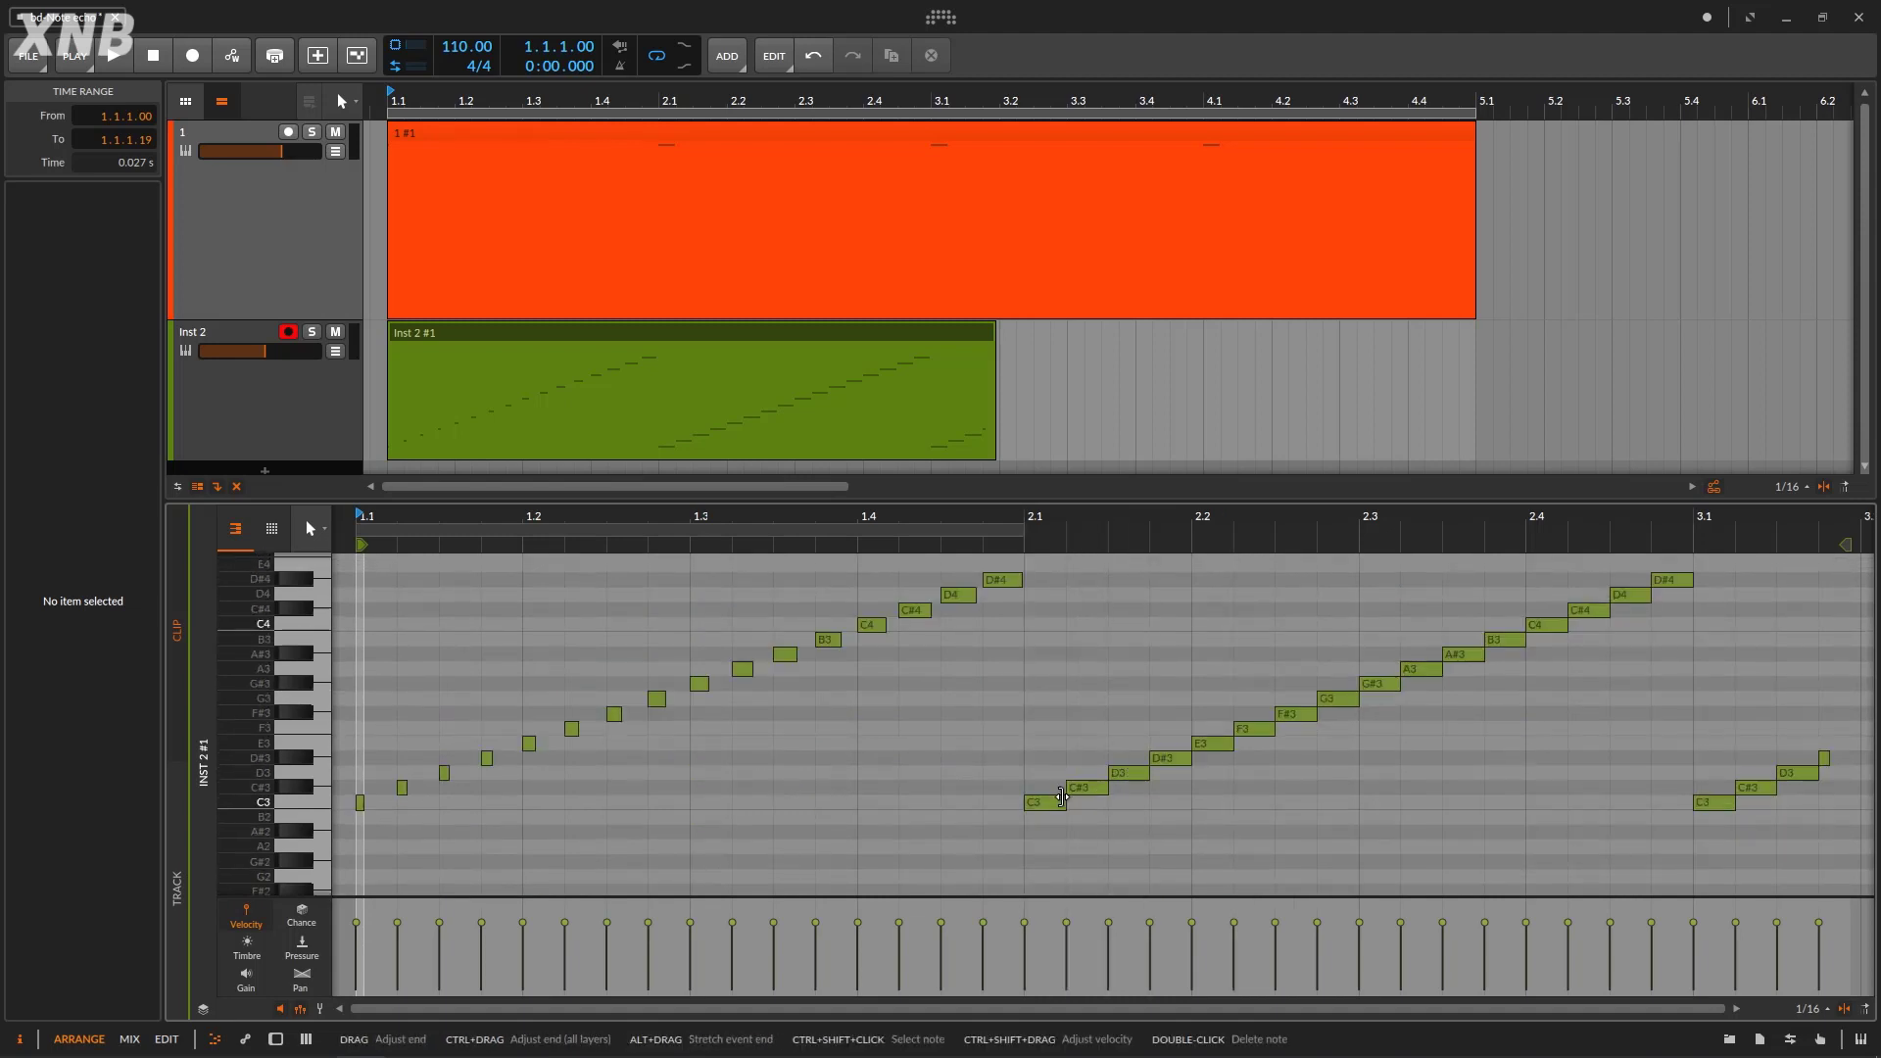
# Reset the repetition gate of track 1's Echo to 0.00 % and delete the recorded Inst 2 clip.
pyautogui.doubleClick(343, 218)
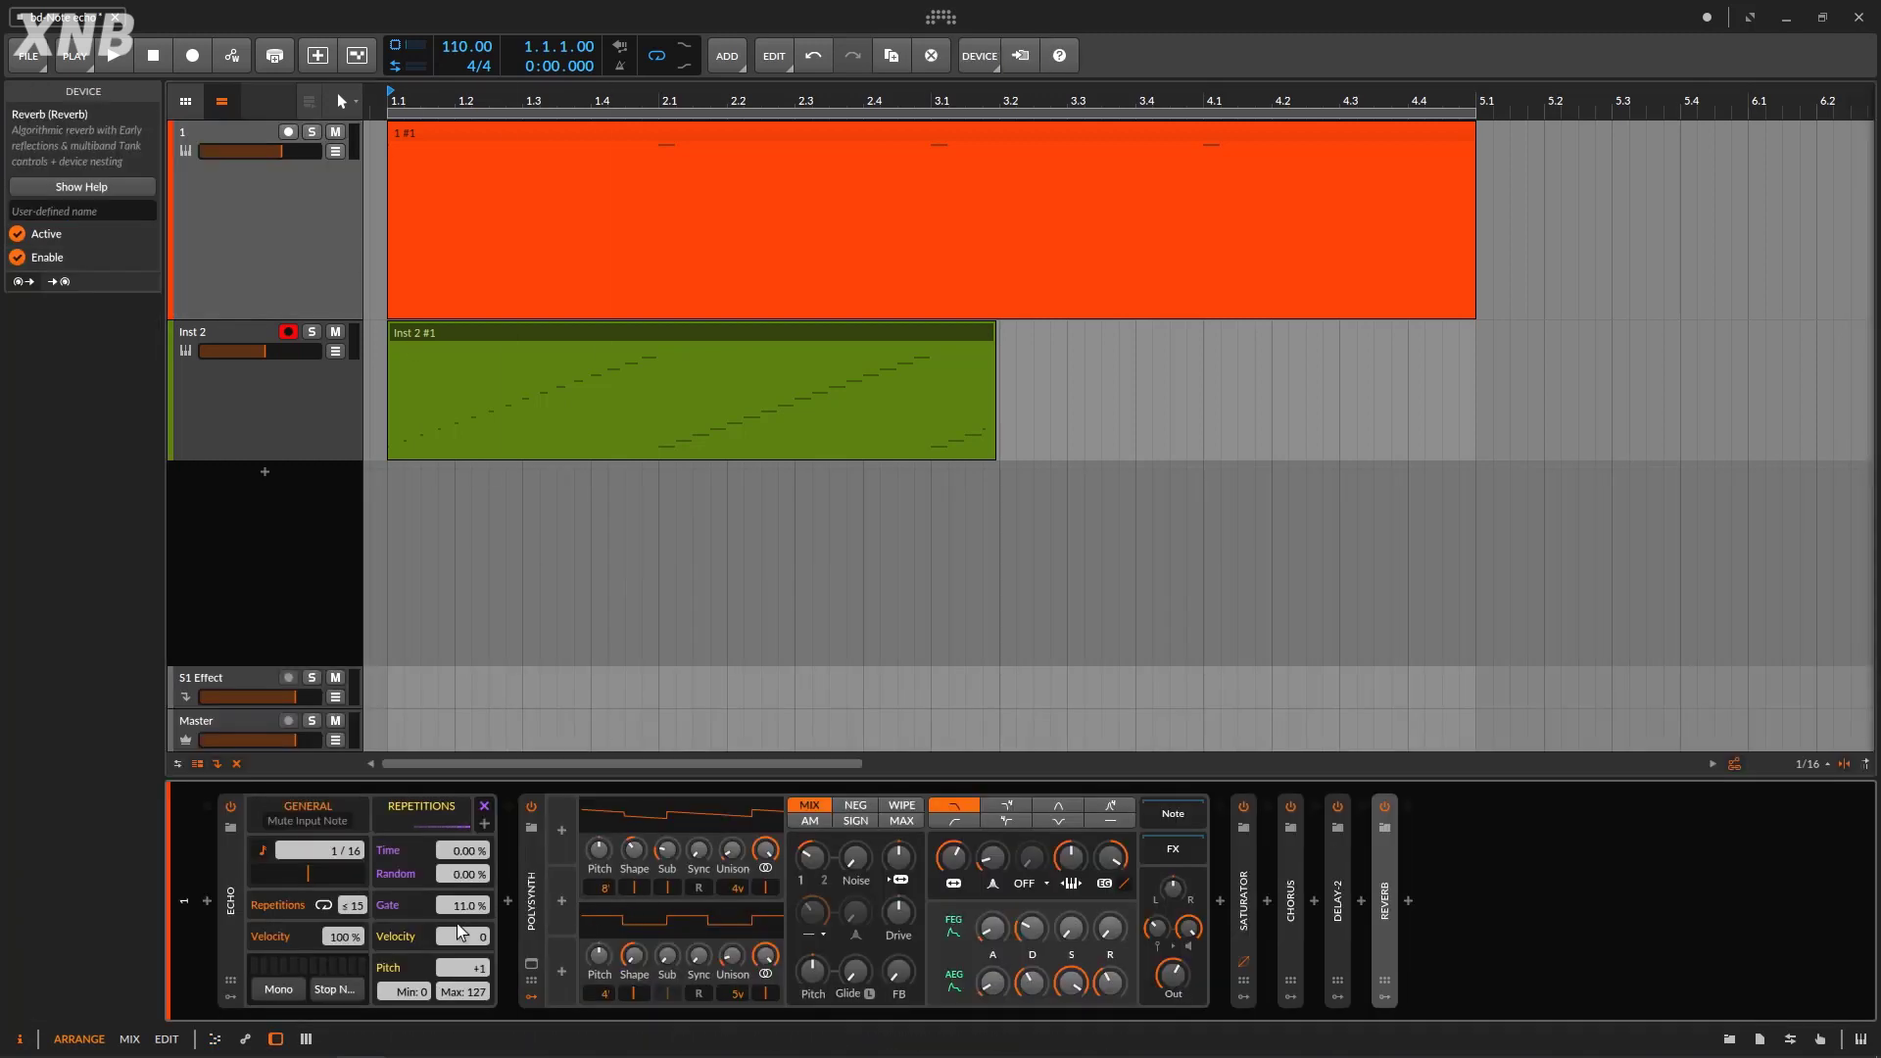
pyautogui.doubleClick(466, 903)
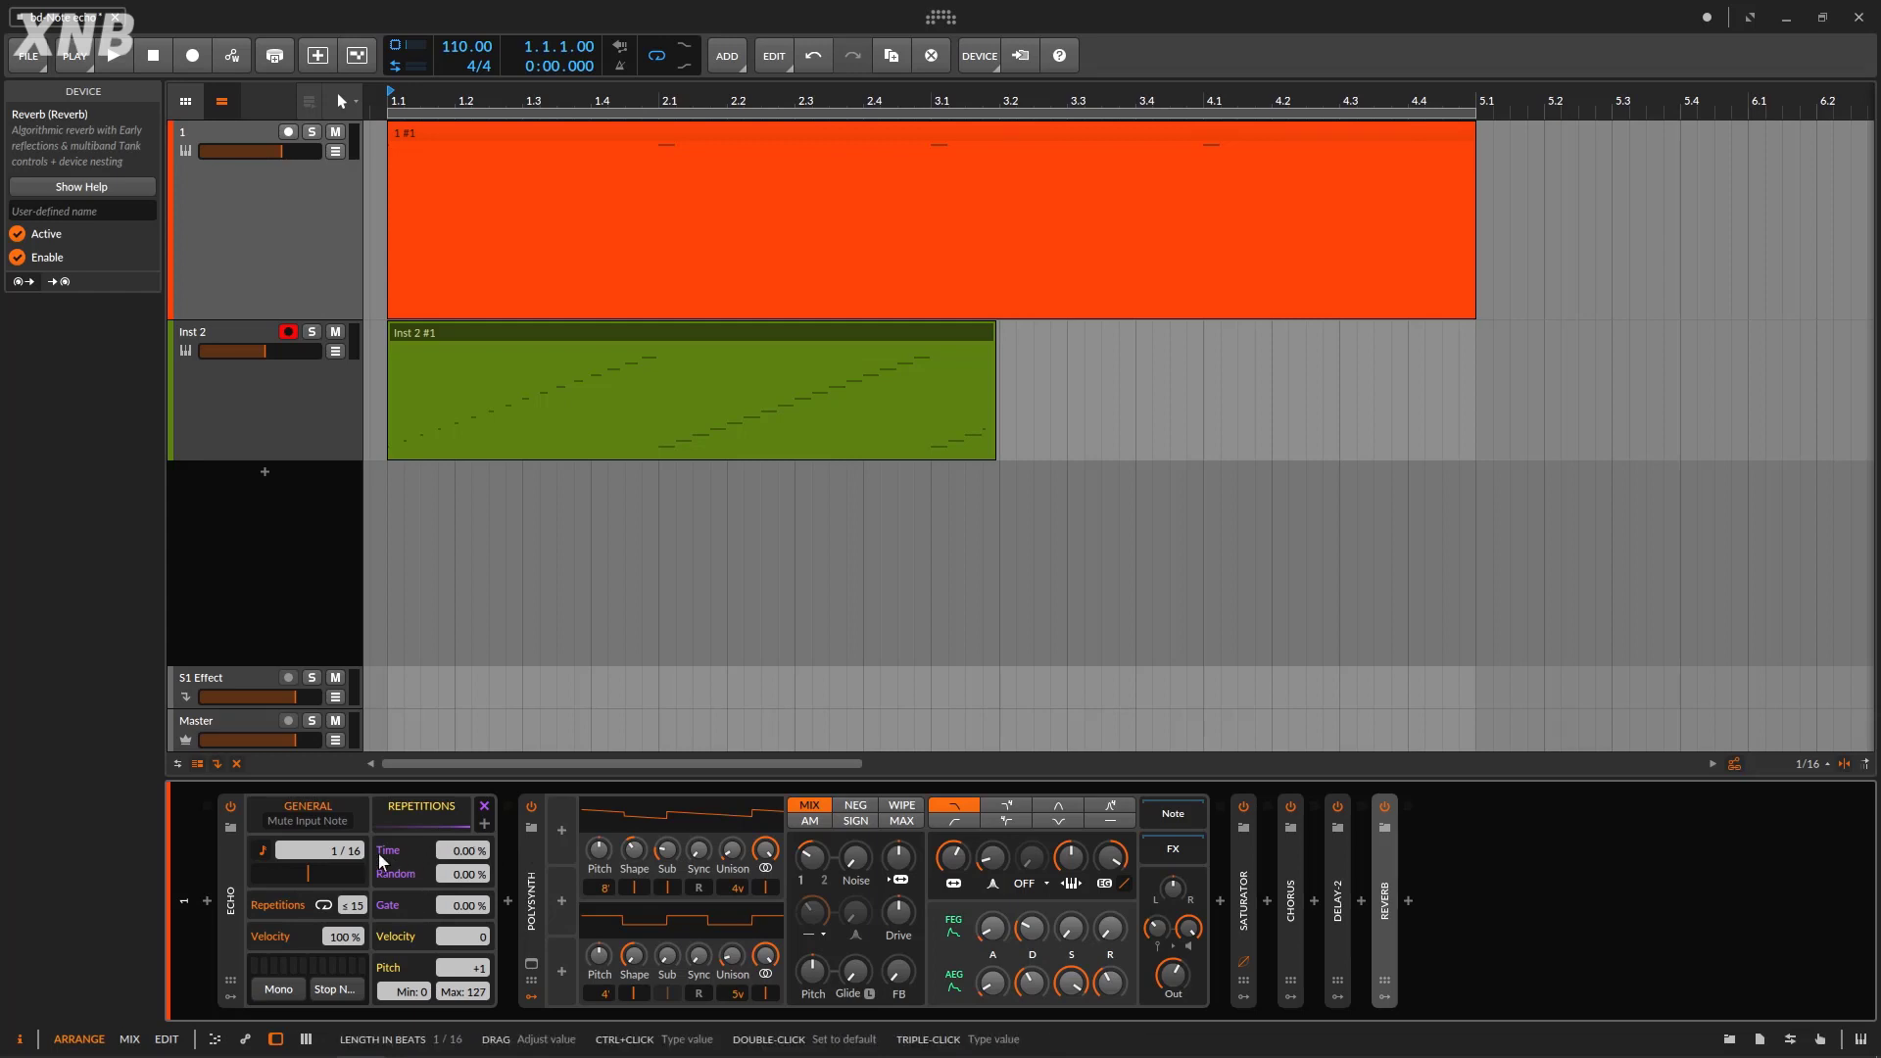
pyautogui.click(651, 337)
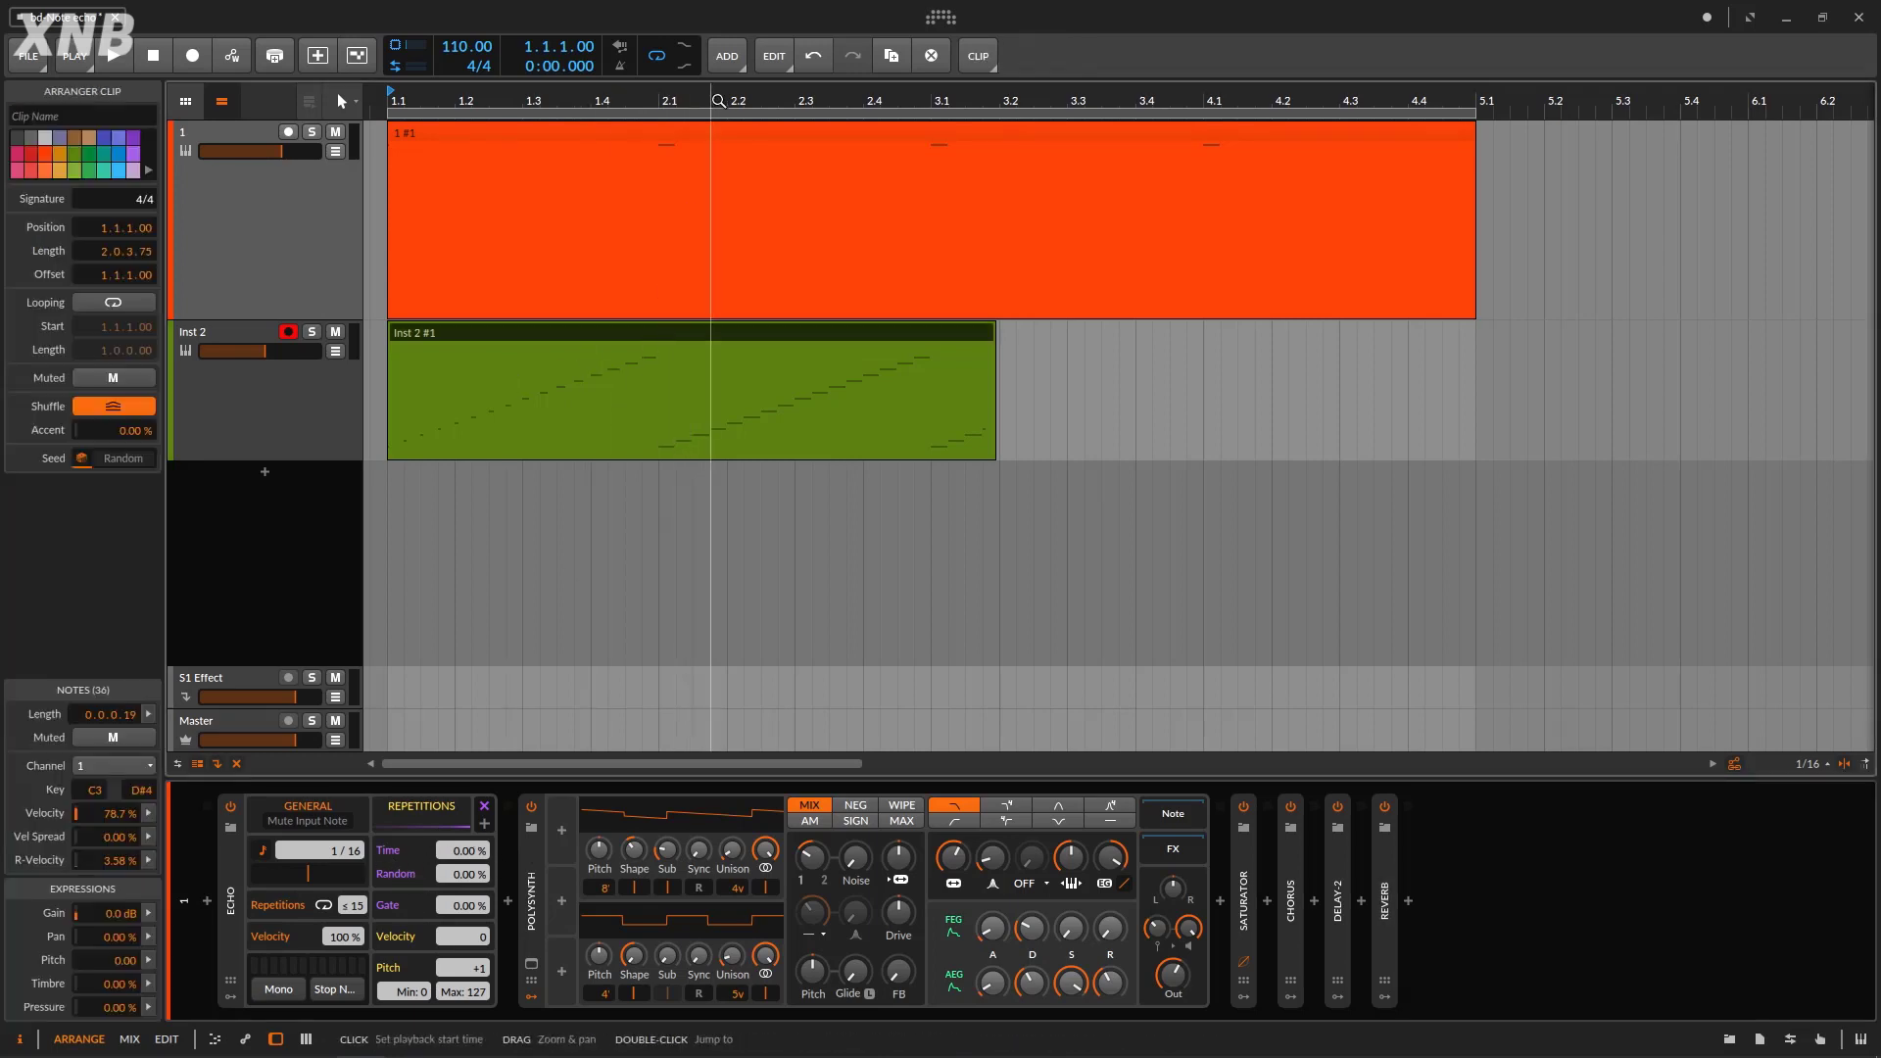
pyautogui.moveTo(715, 96); pyautogui.dragTo(720, 235)
pyautogui.press('Delete')
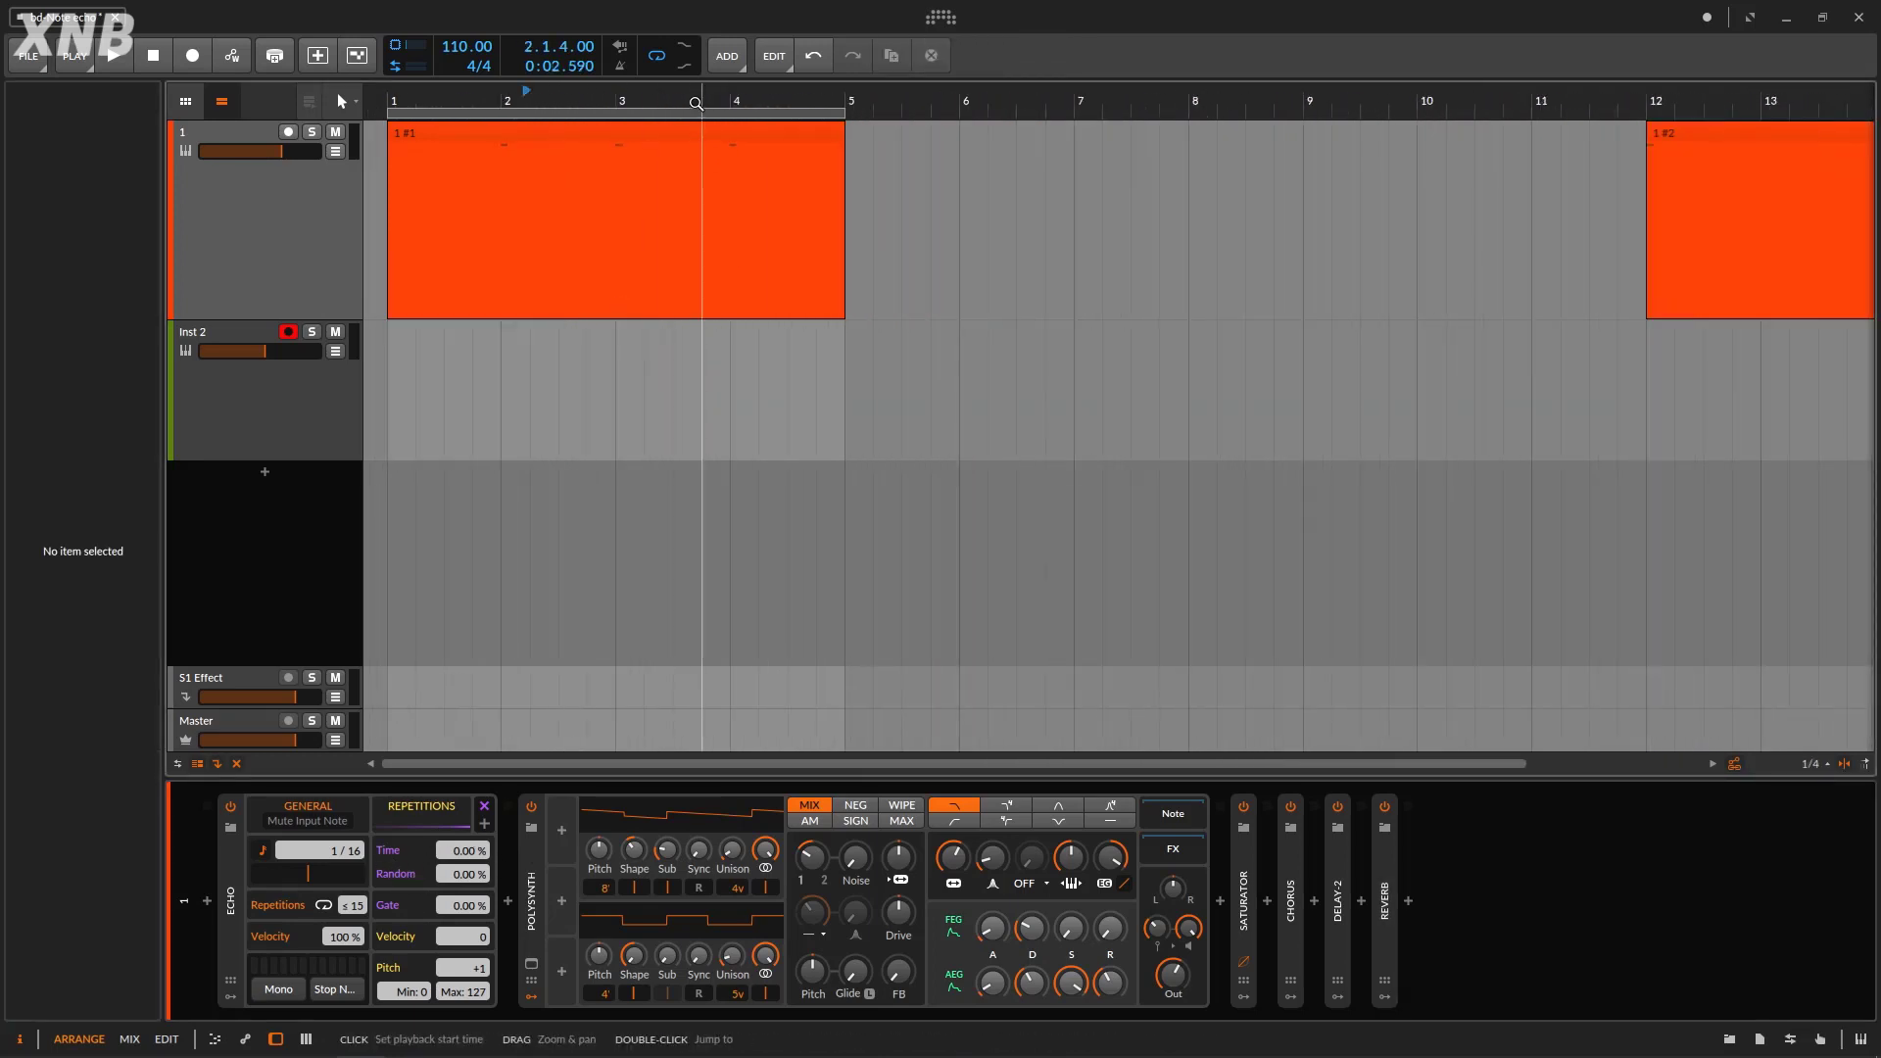
# Place the single-note clip from bar 12 of track 1 at bar 1, in place of the four-note clip.
pyautogui.moveTo(699, 98); pyautogui.dragTo(905, 155)
pyautogui.moveTo(1083, 147)
pyautogui.mouseDown()
pyautogui.moveTo(436, 147)
pyautogui.moveTo(447, 196)
pyautogui.mouseUp()
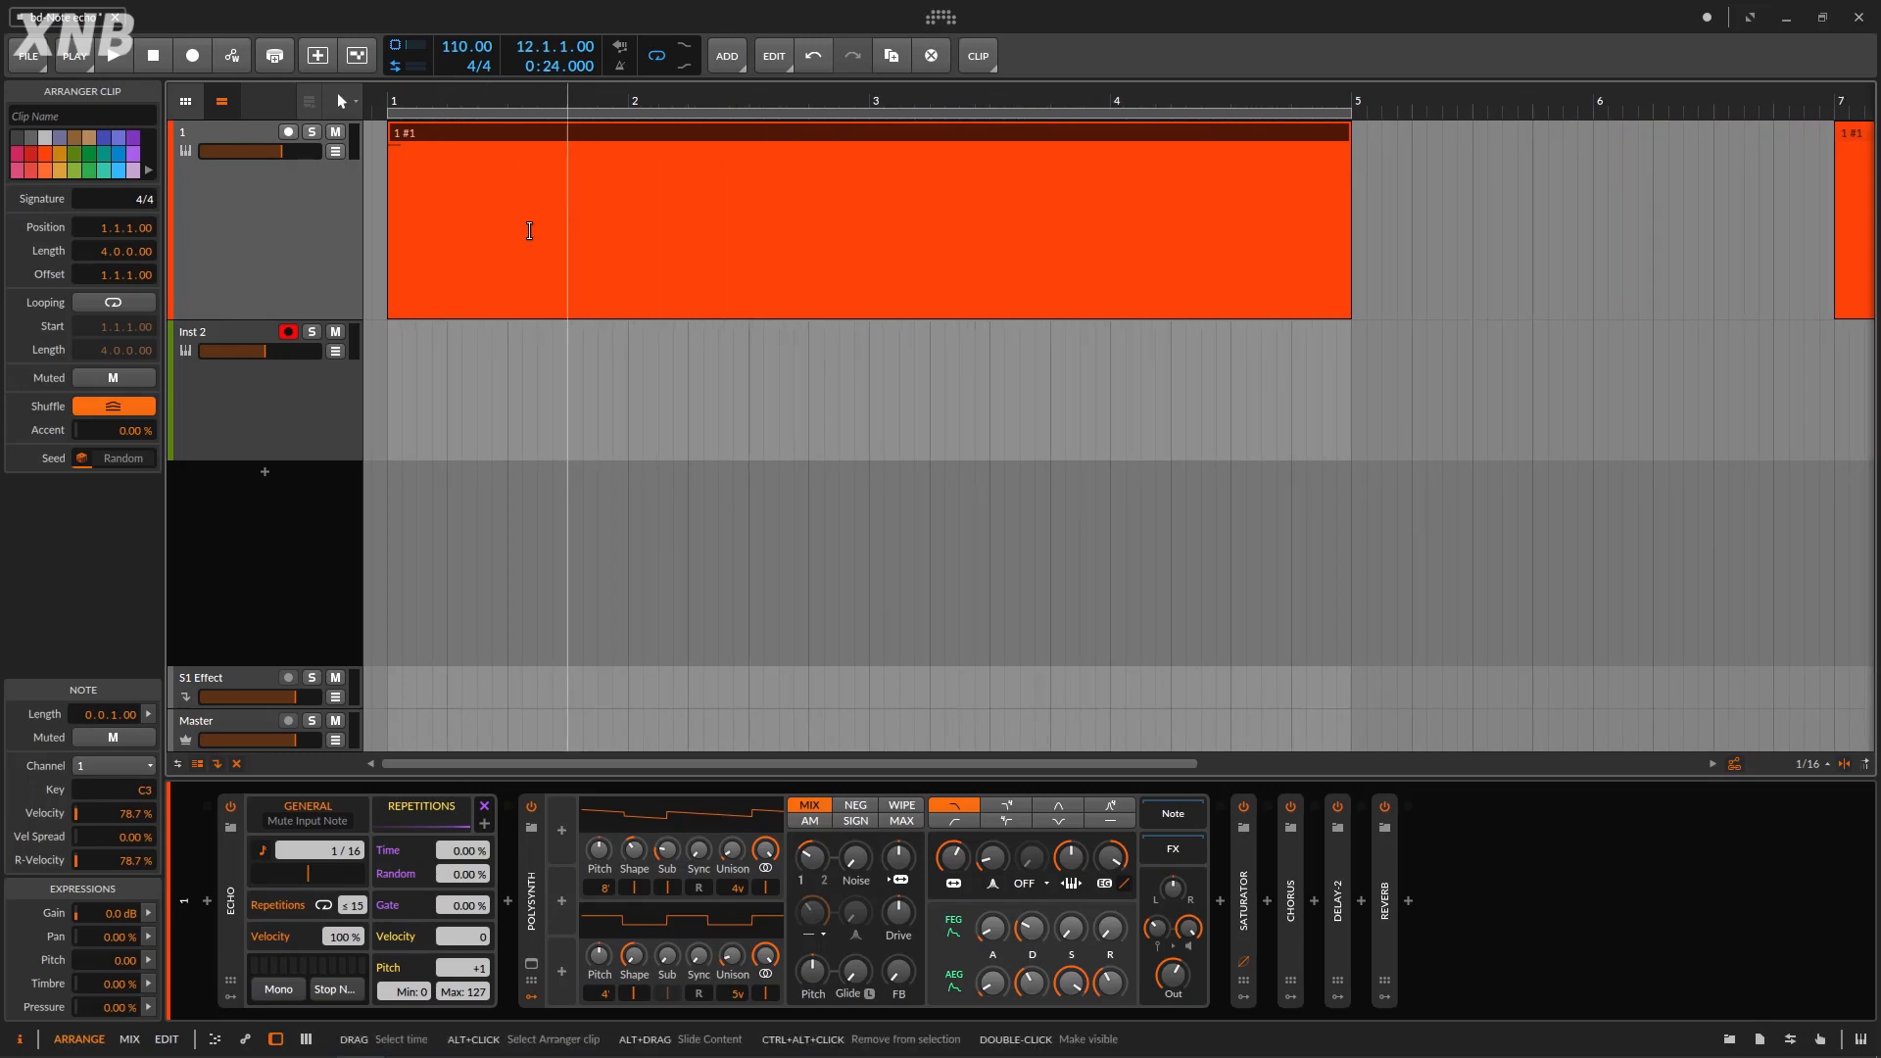
pyautogui.doubleClick(341, 268)
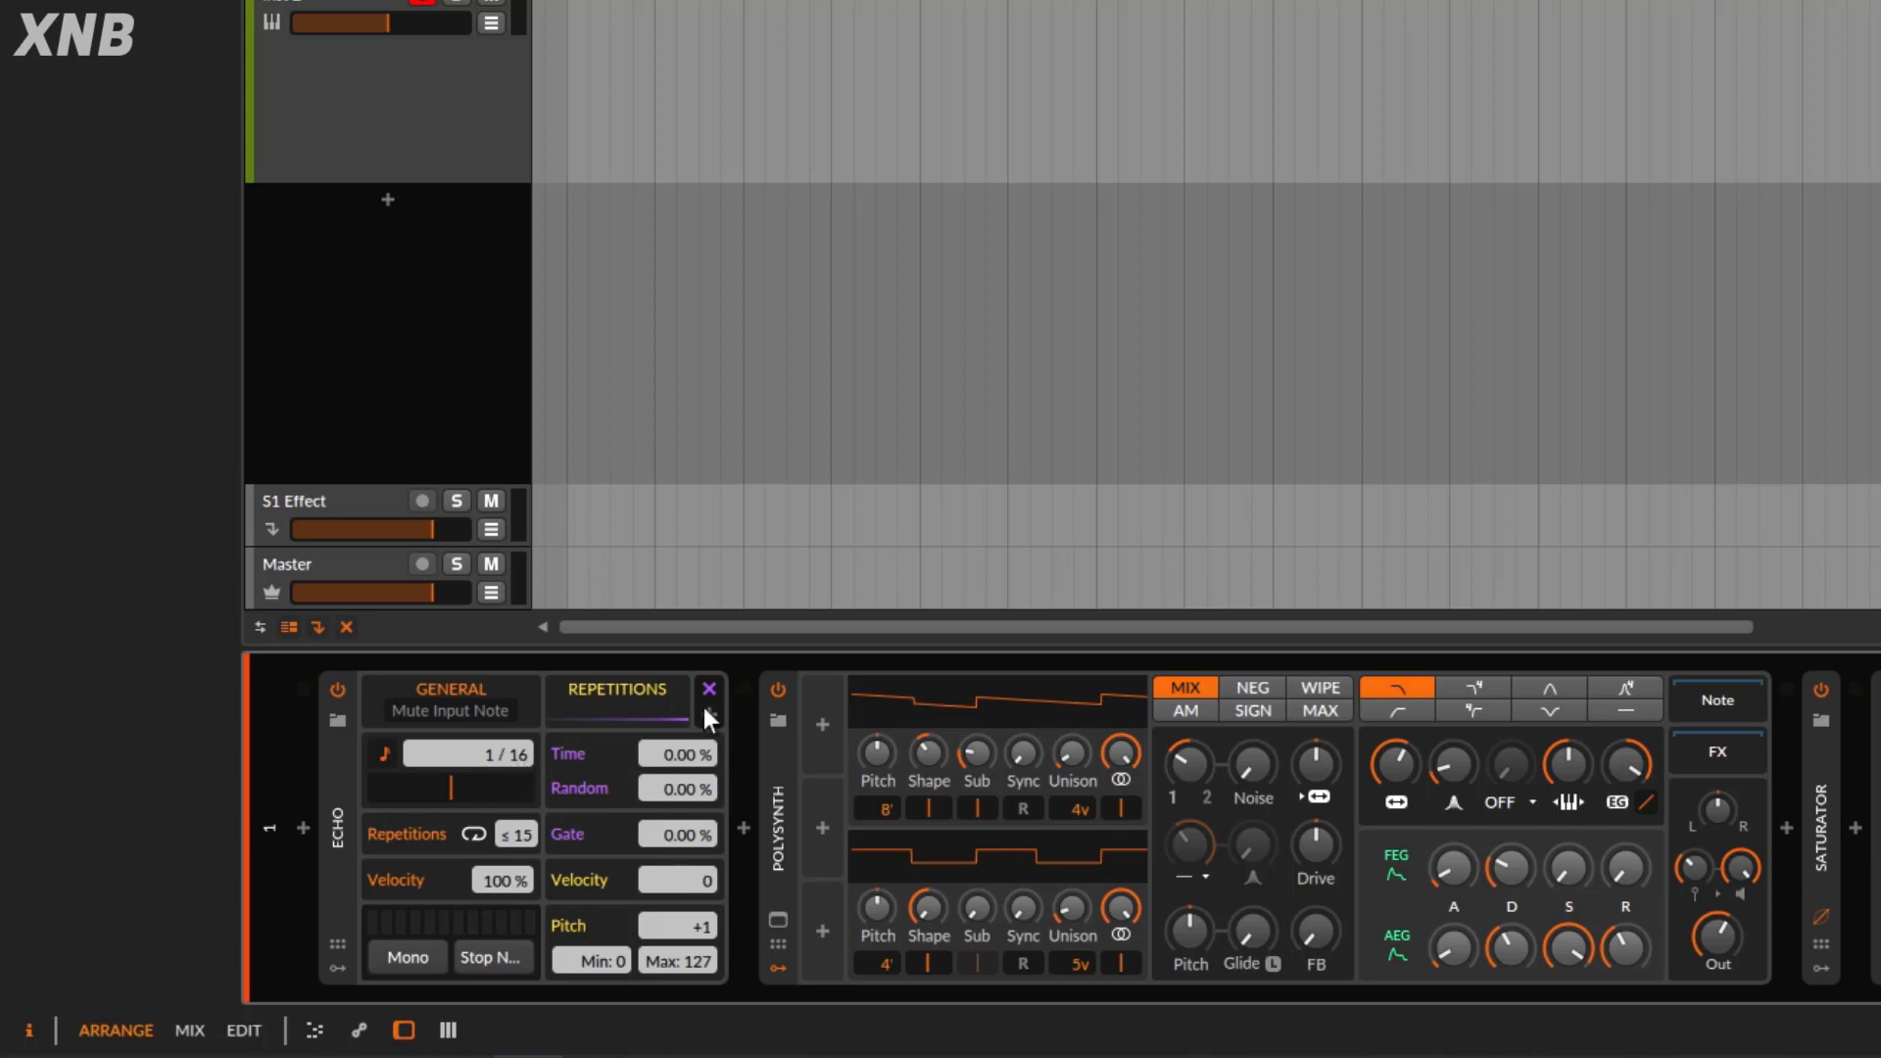
# Set the Echo's repetition time to 42.9 % and audition the single-note clip several times.
pyautogui.moveTo(662, 770); pyautogui.dragTo(662, 745)
pyautogui.press('space')
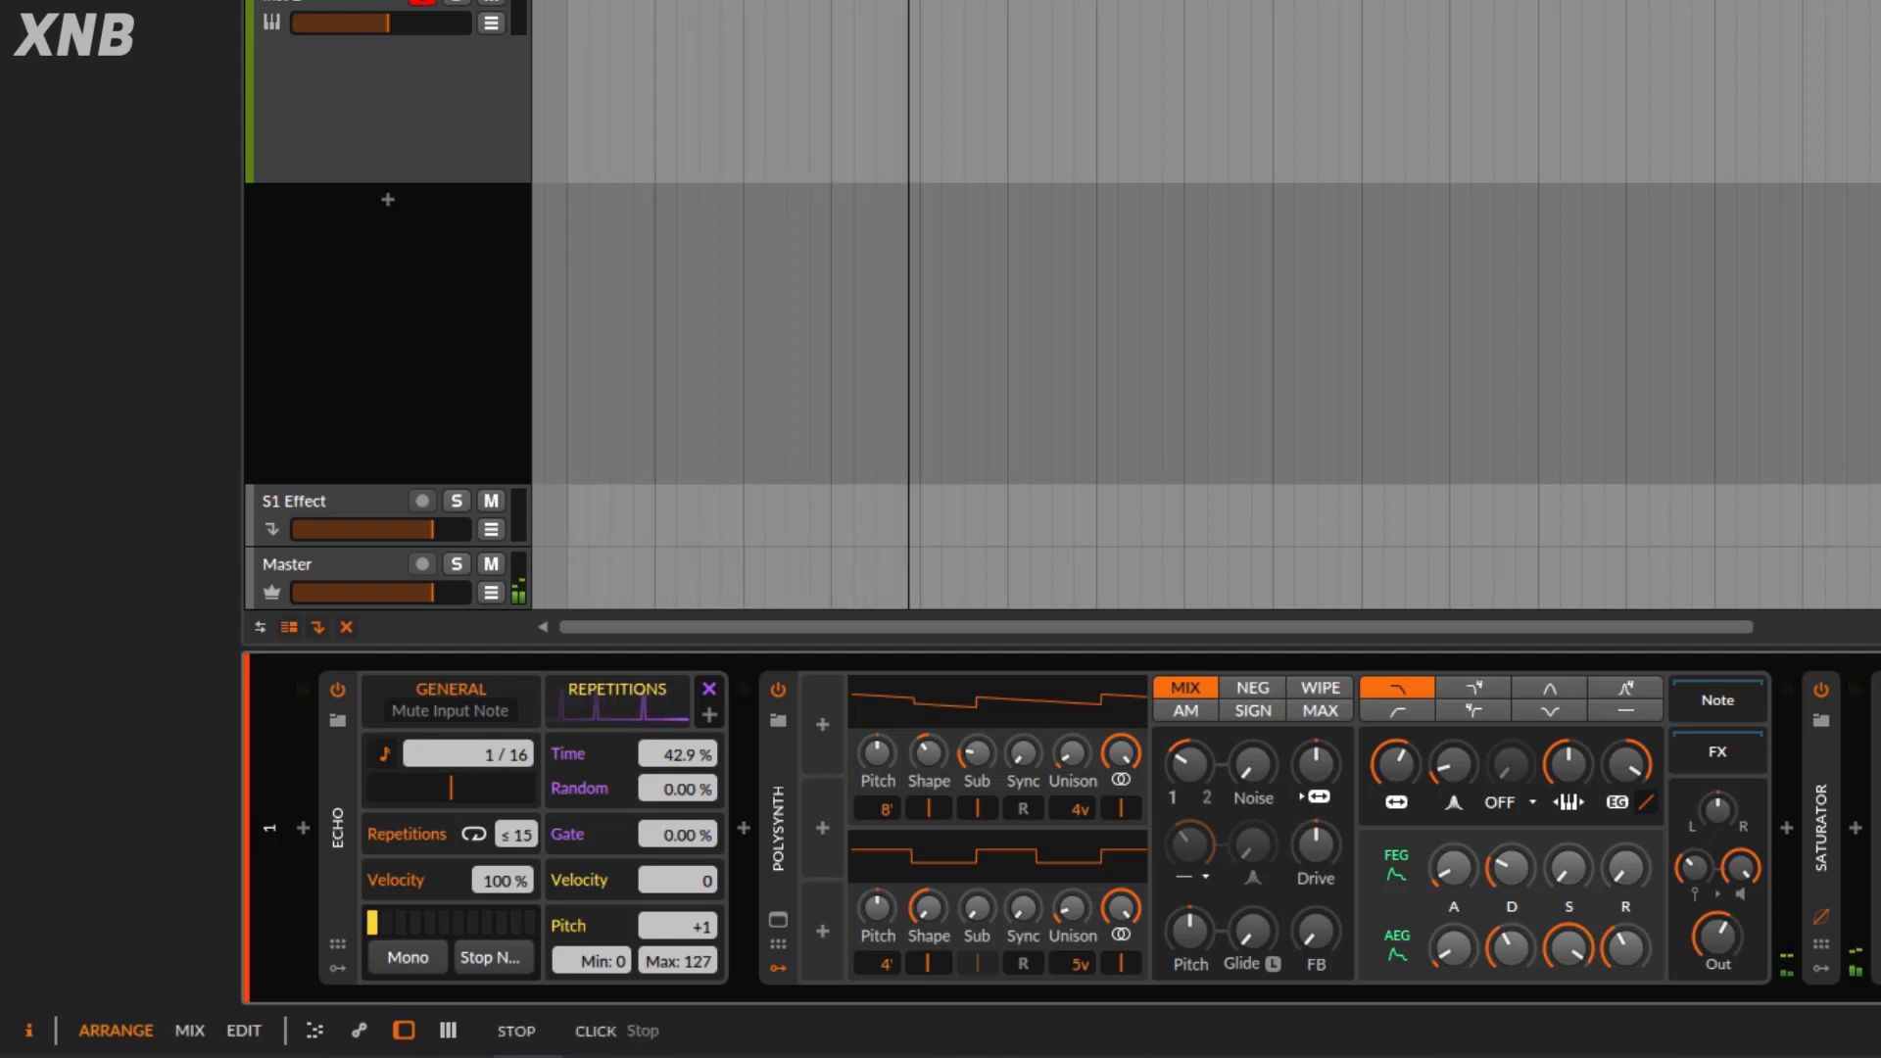
pyautogui.press('space')
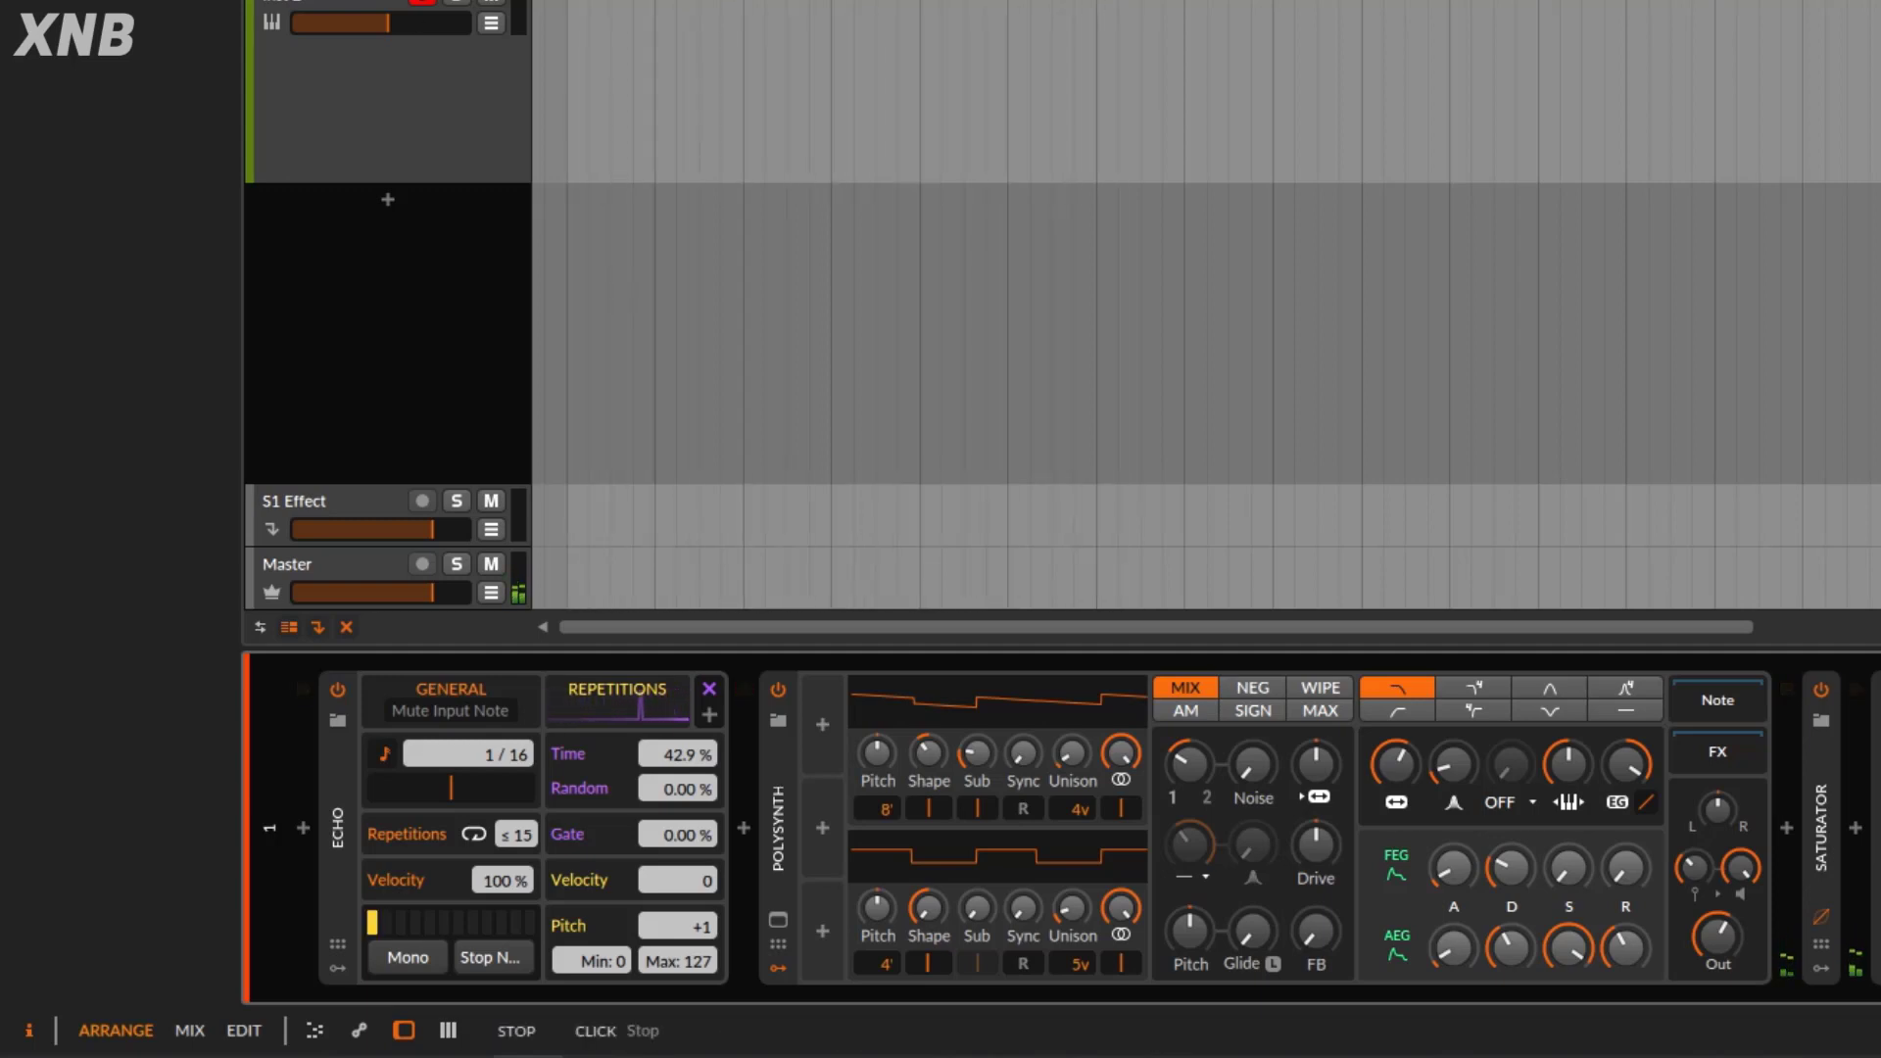
pyautogui.press('space')
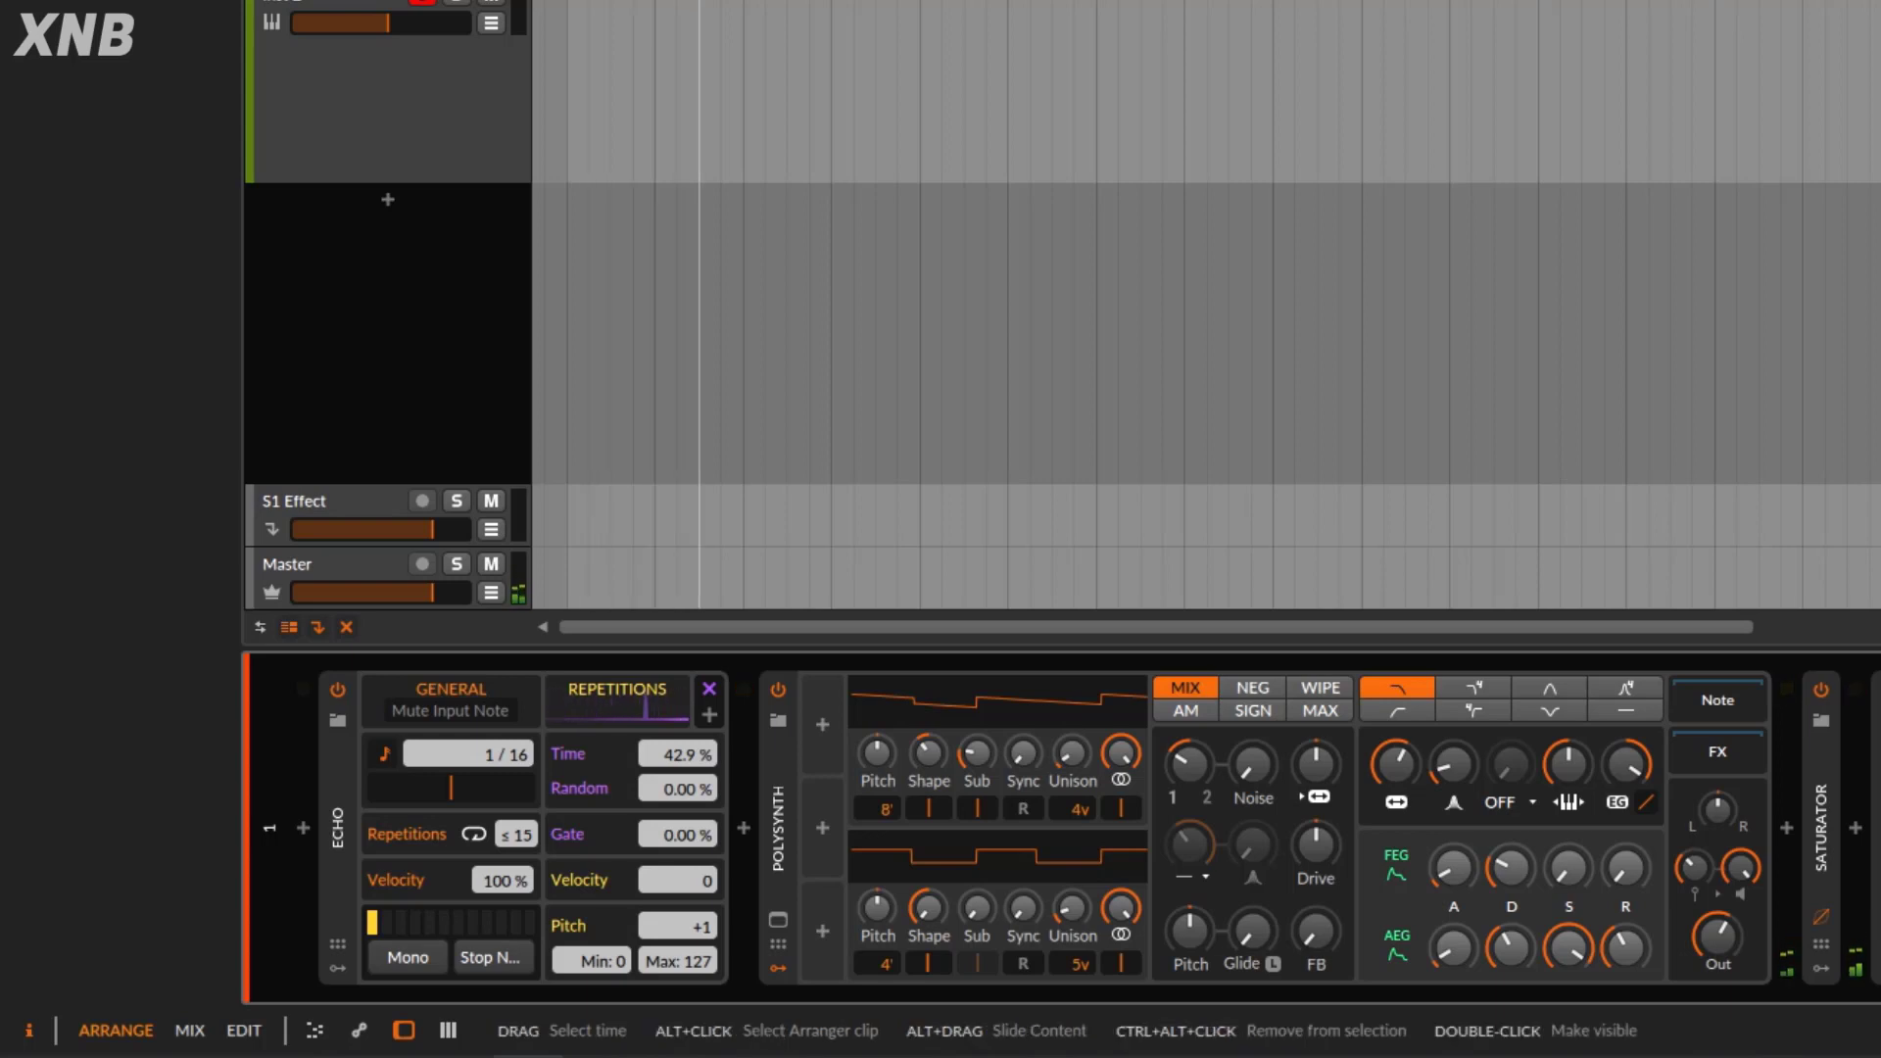
pyautogui.press('space')
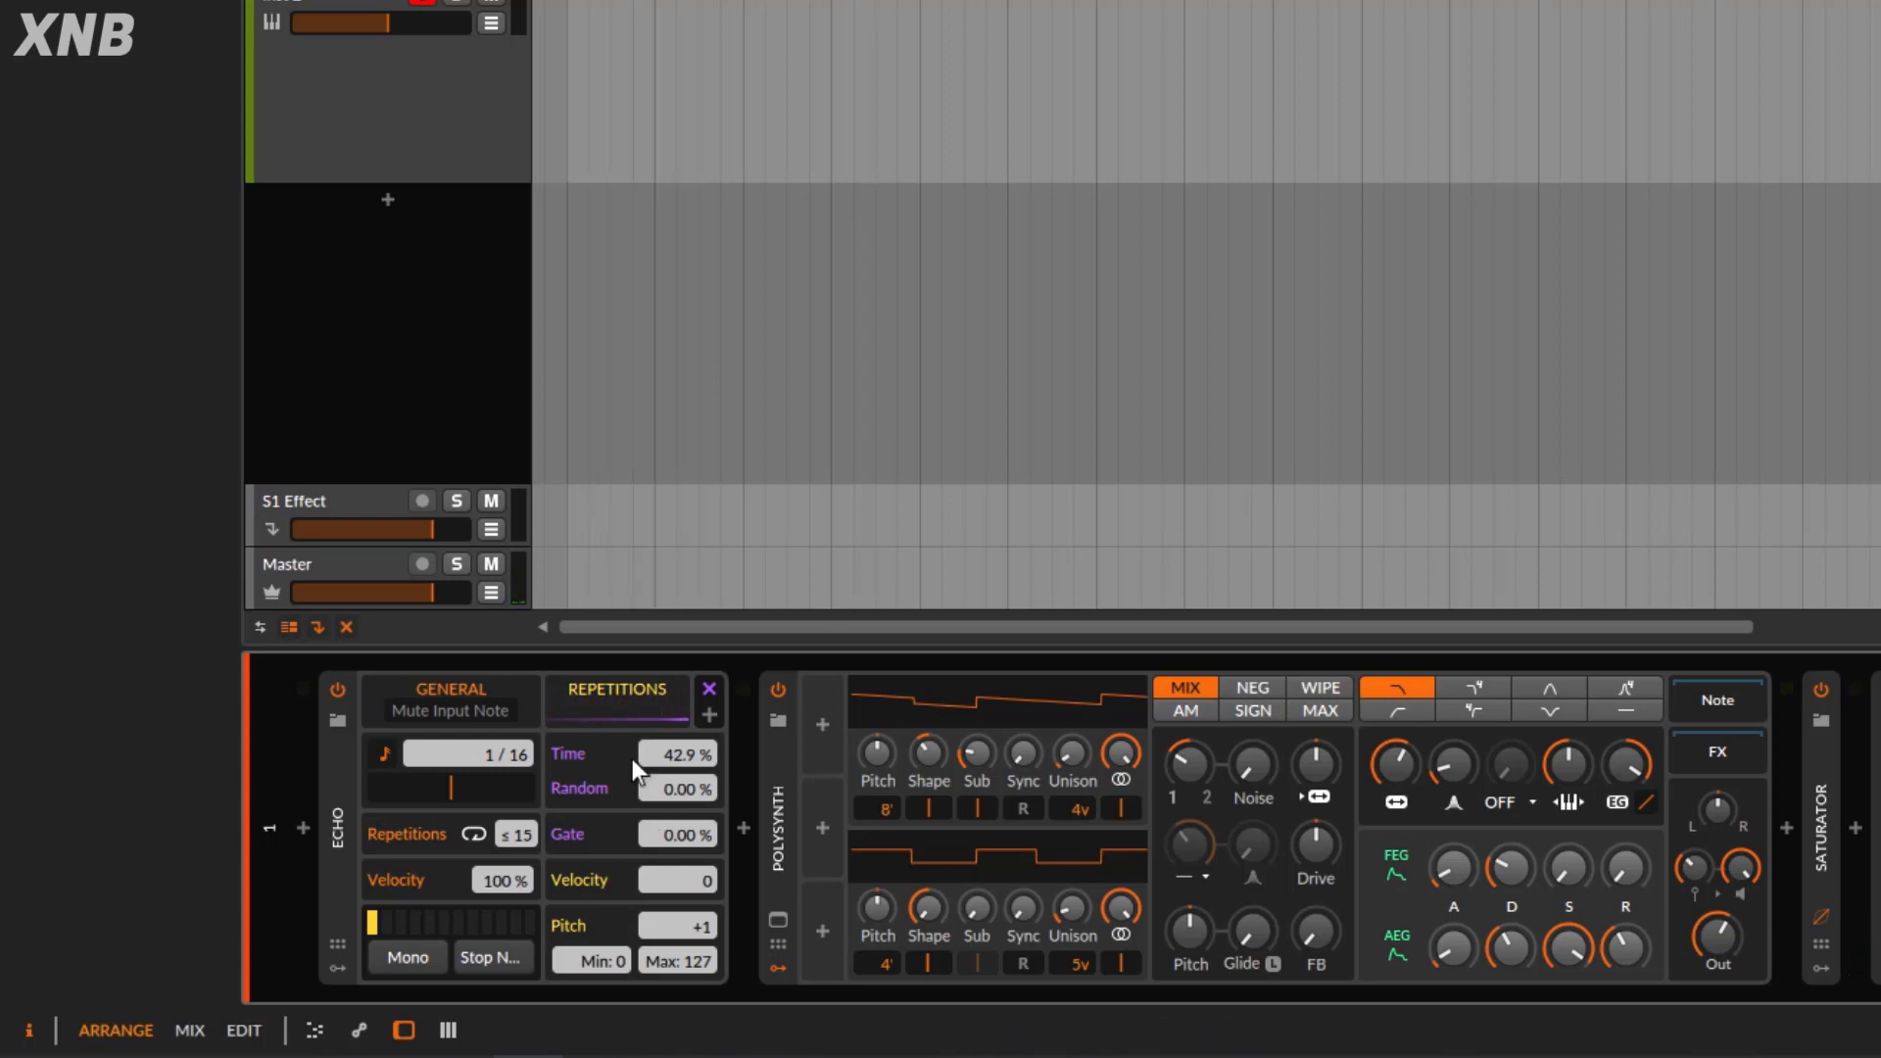
pyautogui.press('space')
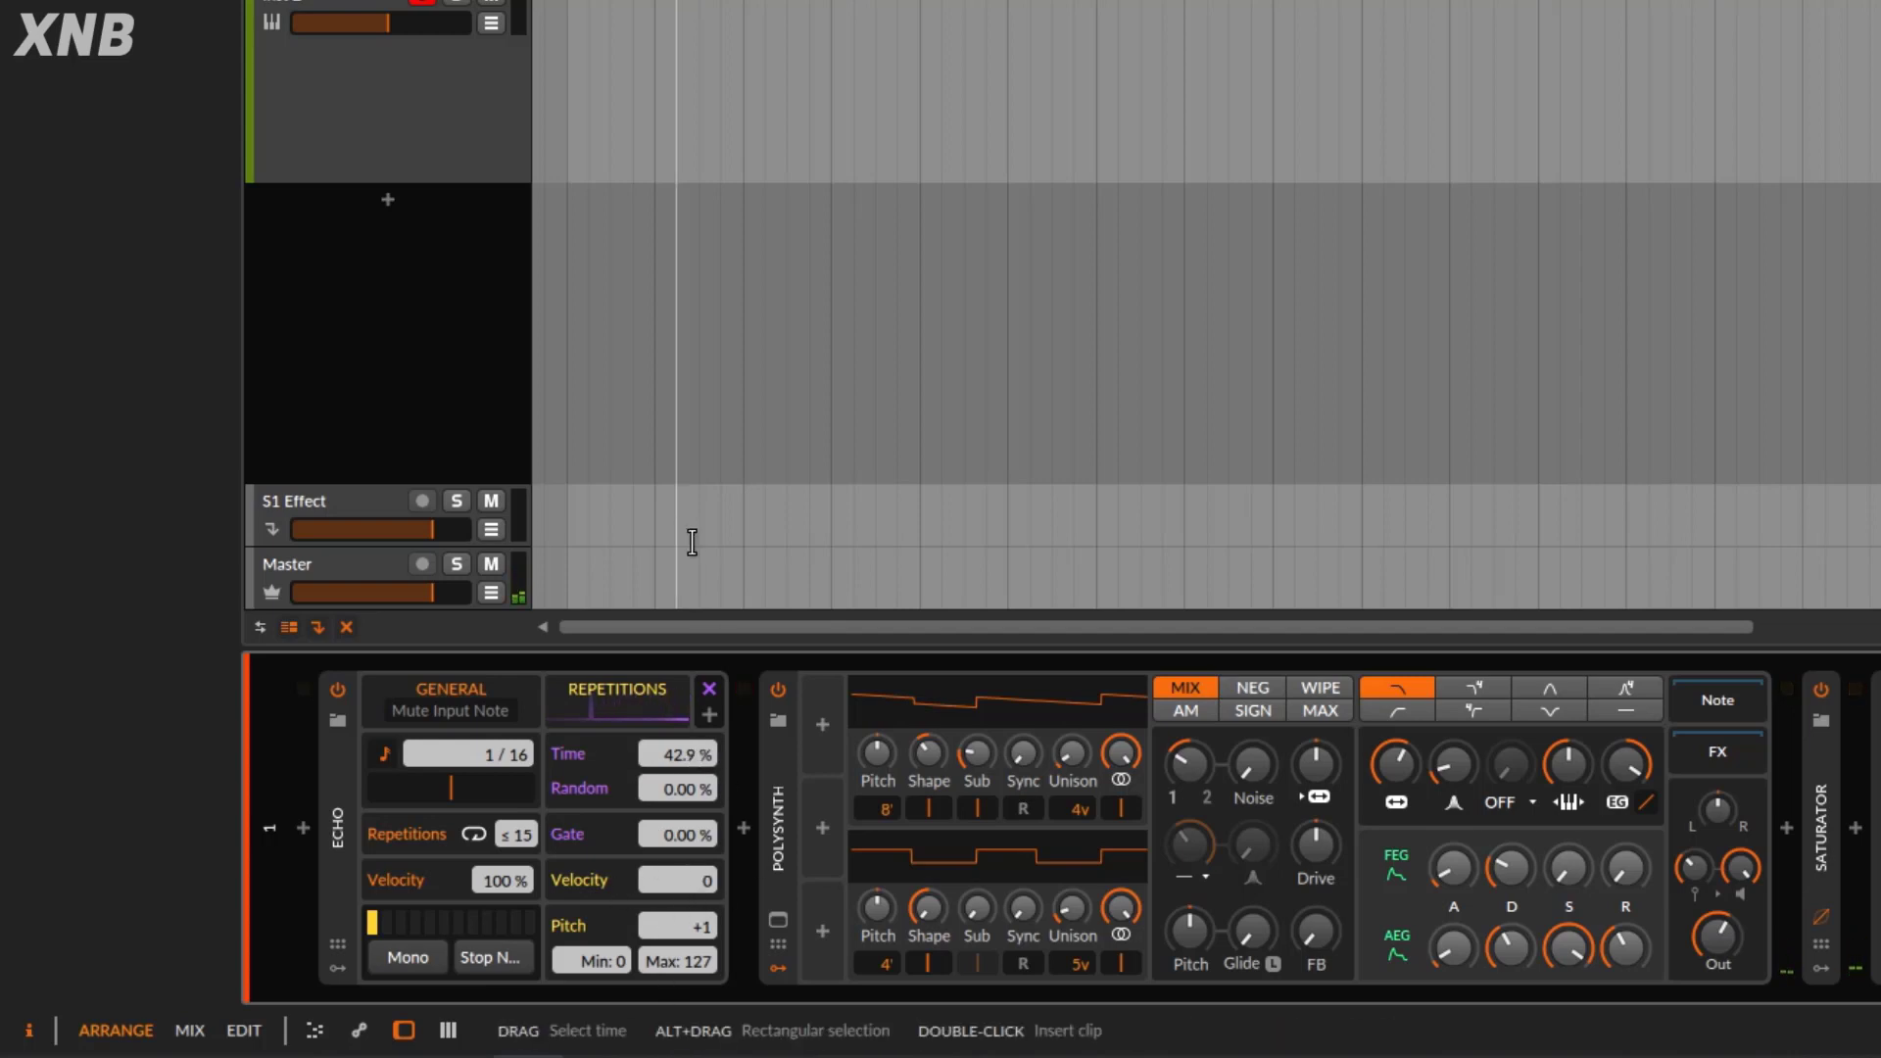
pyautogui.press('space')
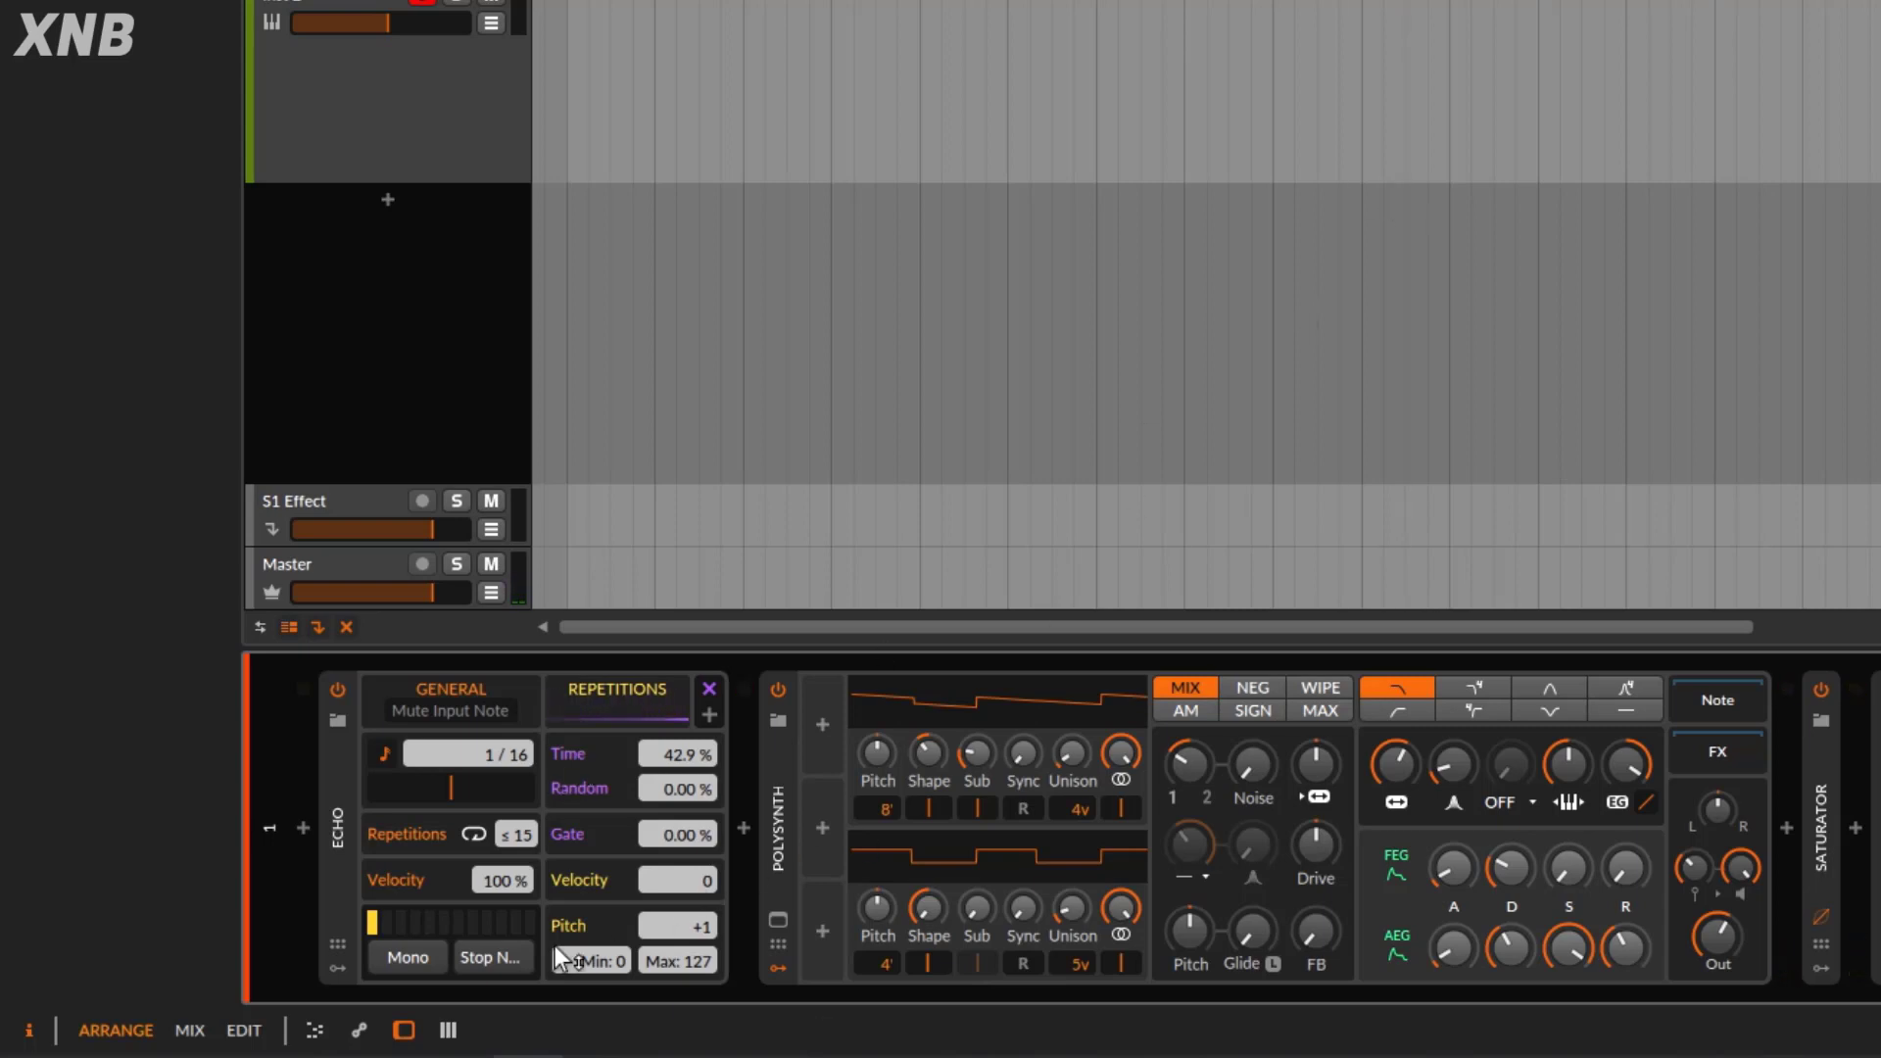
# Set the Echo's repetition time to -18.4 % and record the single-note clip's echoes onto Inst 2.
pyautogui.moveTo(715, 752); pyautogui.dragTo(715, 829)
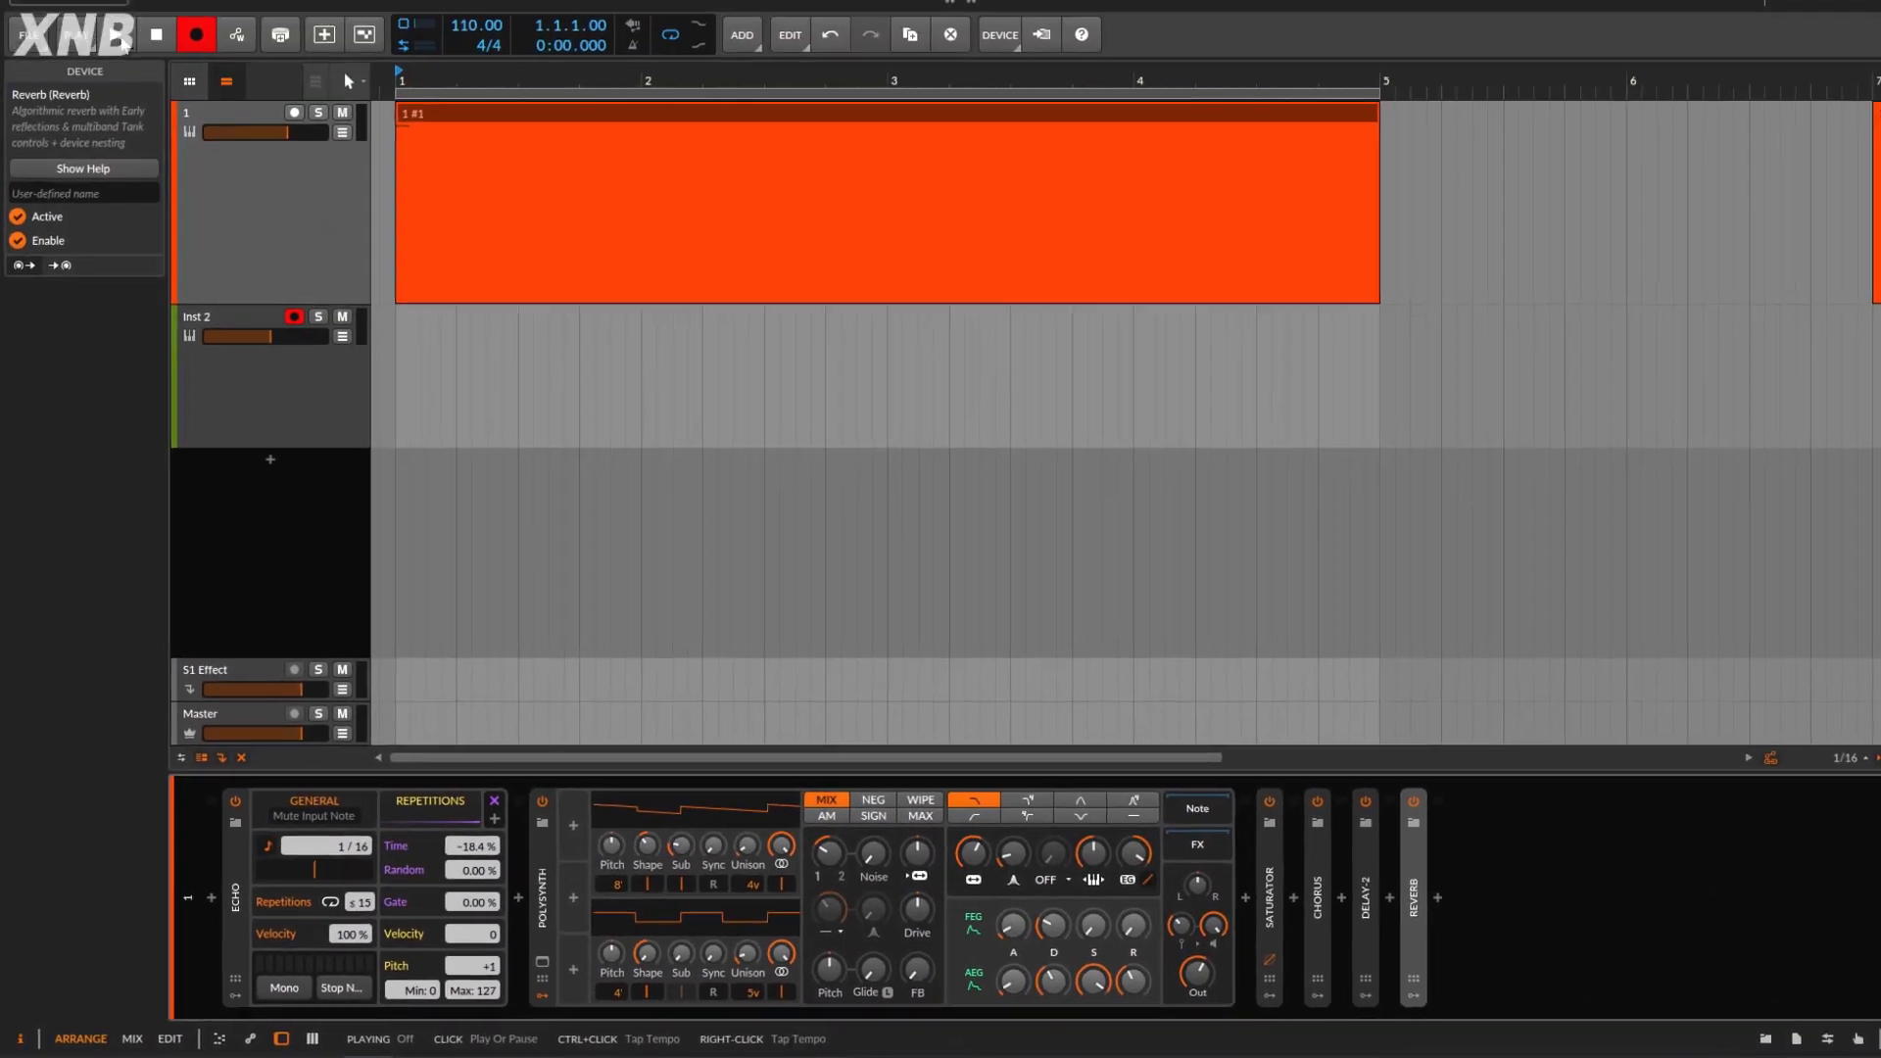
pyautogui.press('space')
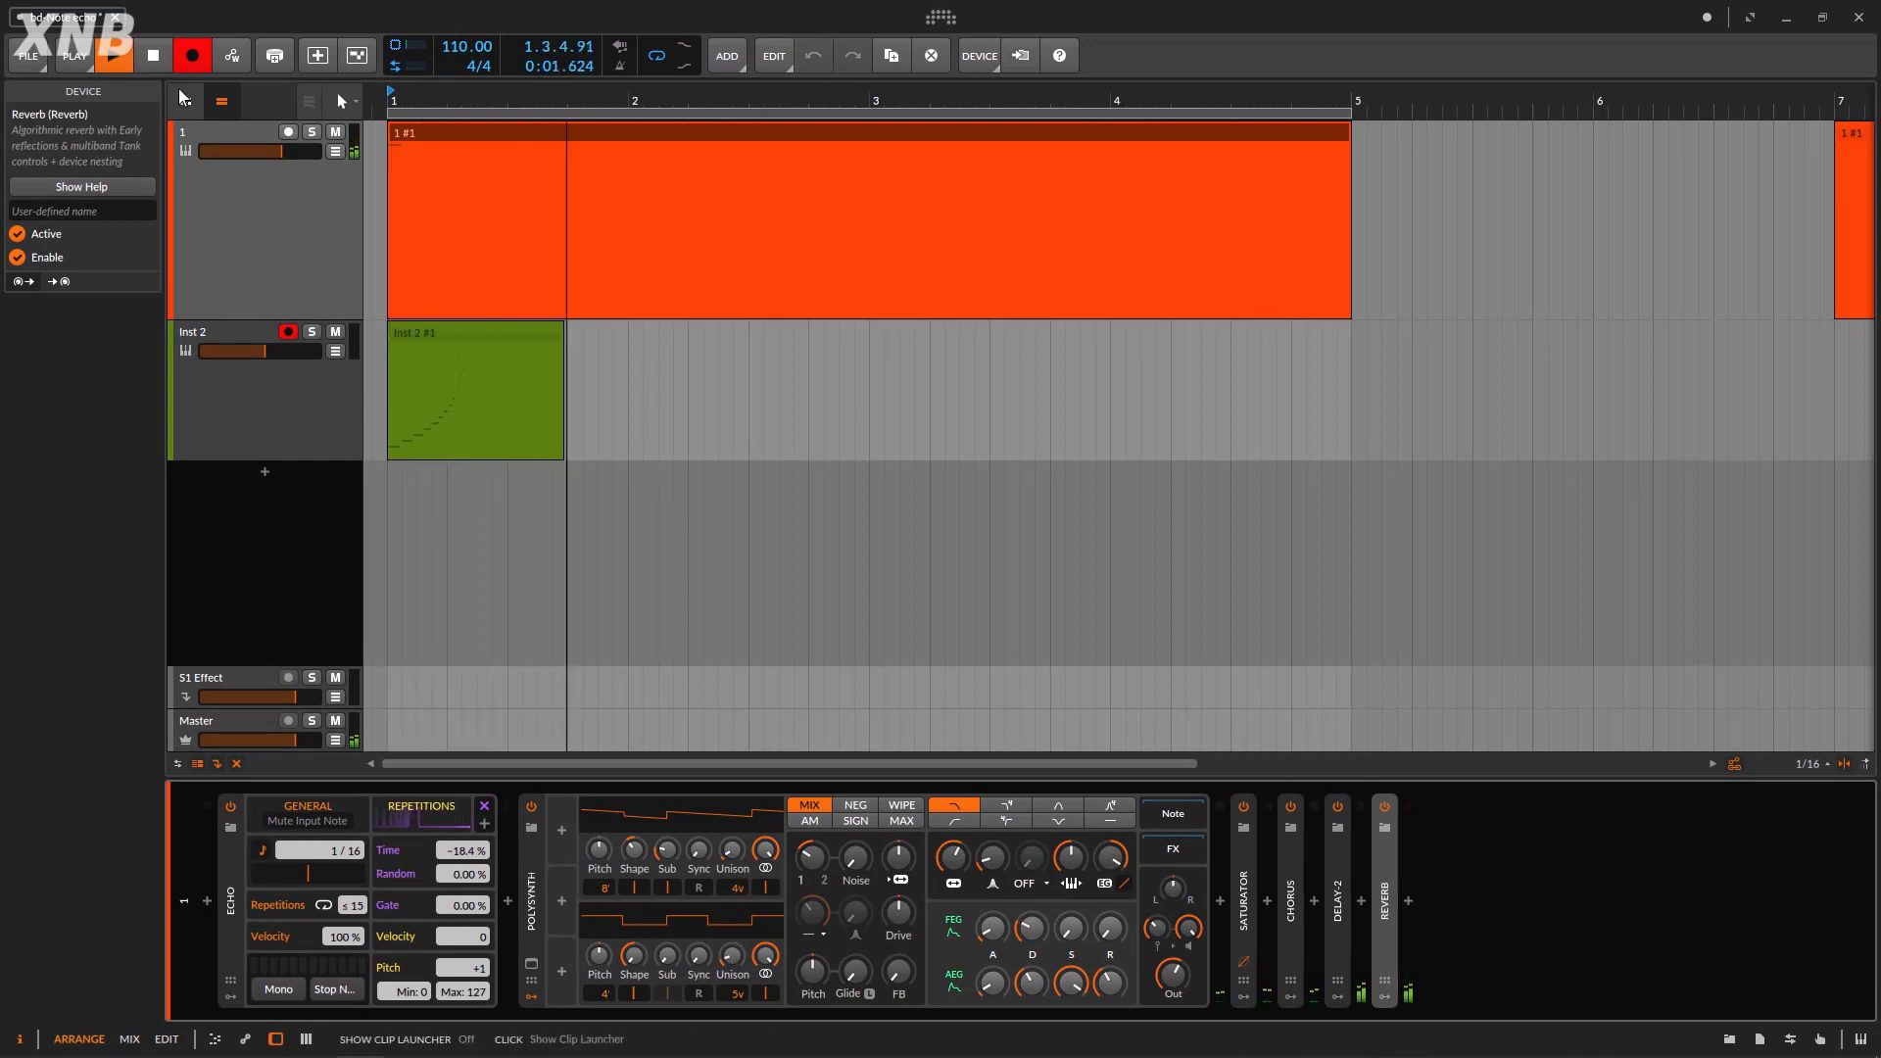
pyautogui.click(154, 61)
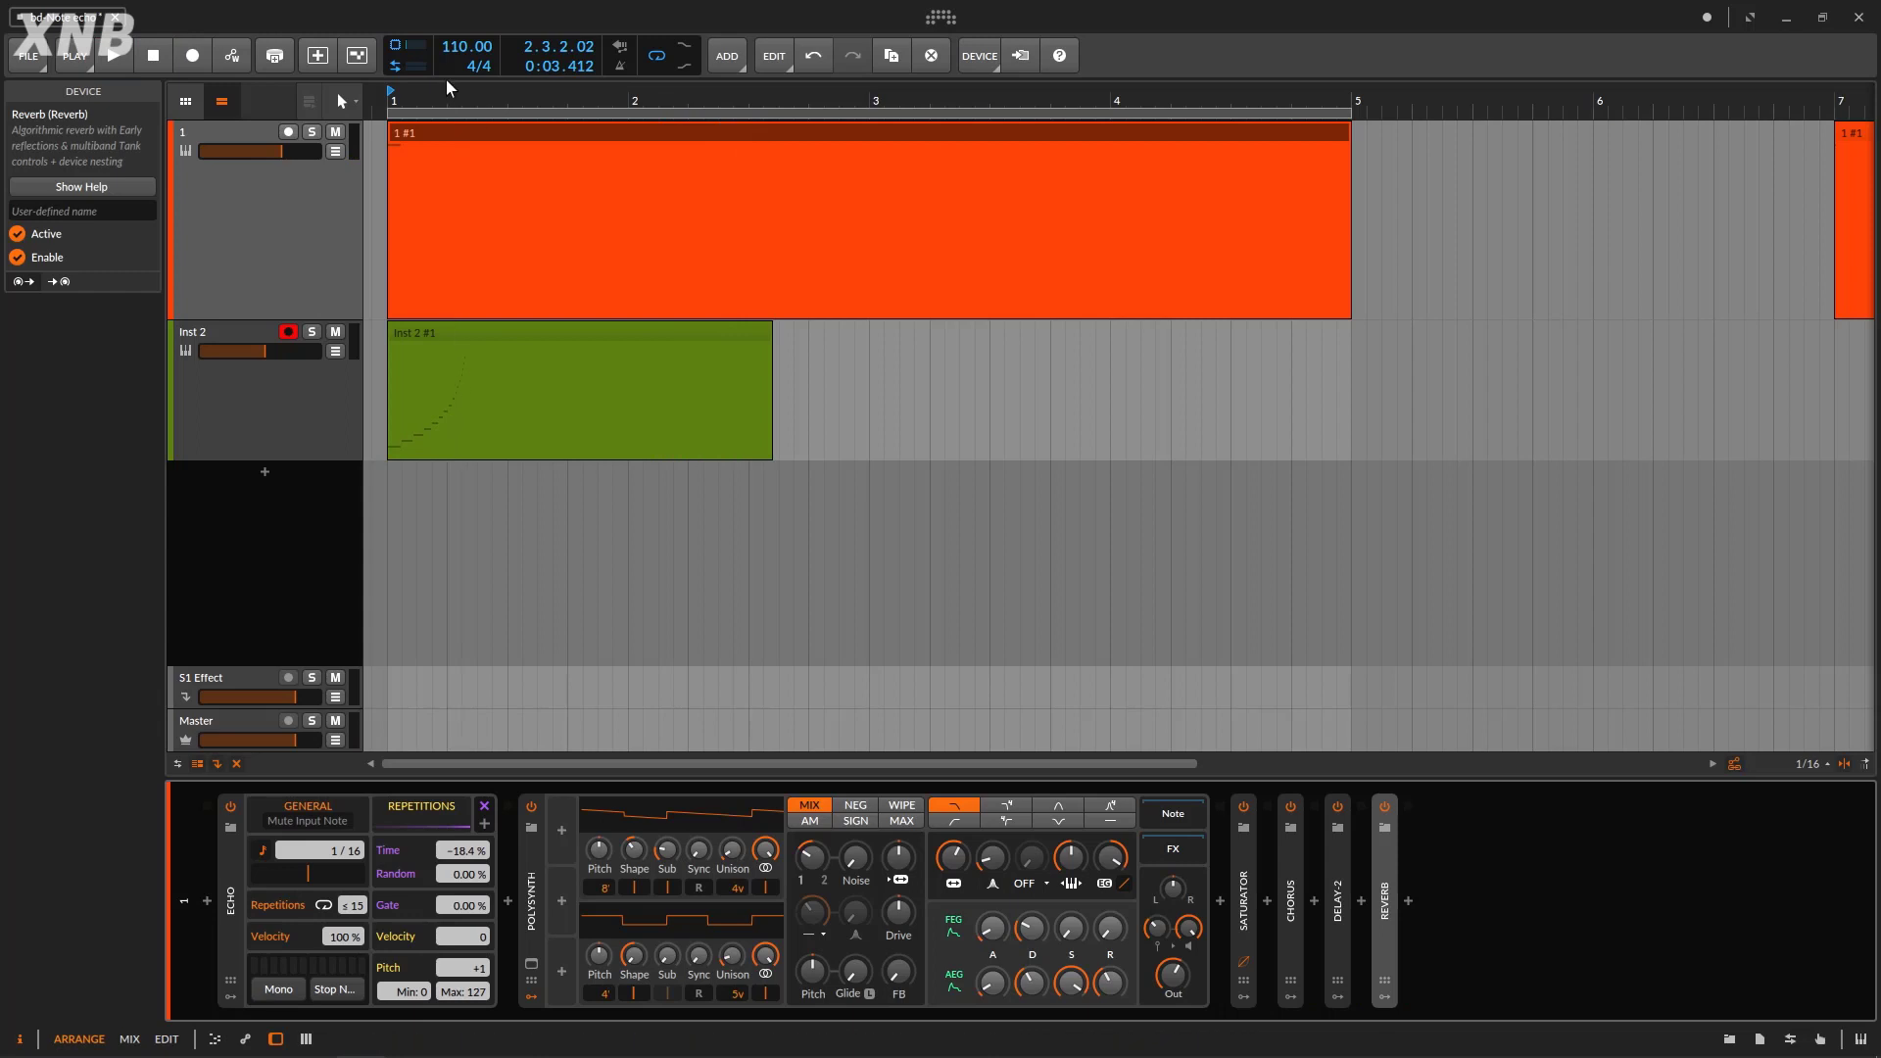
# Delete the recorded Inst 2 clip.
pyautogui.moveTo(448, 98); pyautogui.dragTo(447, 162)
pyautogui.moveTo(506, 101); pyautogui.dragTo(576, 34)
pyautogui.click(573, 331)
pyautogui.press('Delete')
pyautogui.click(852, 134)
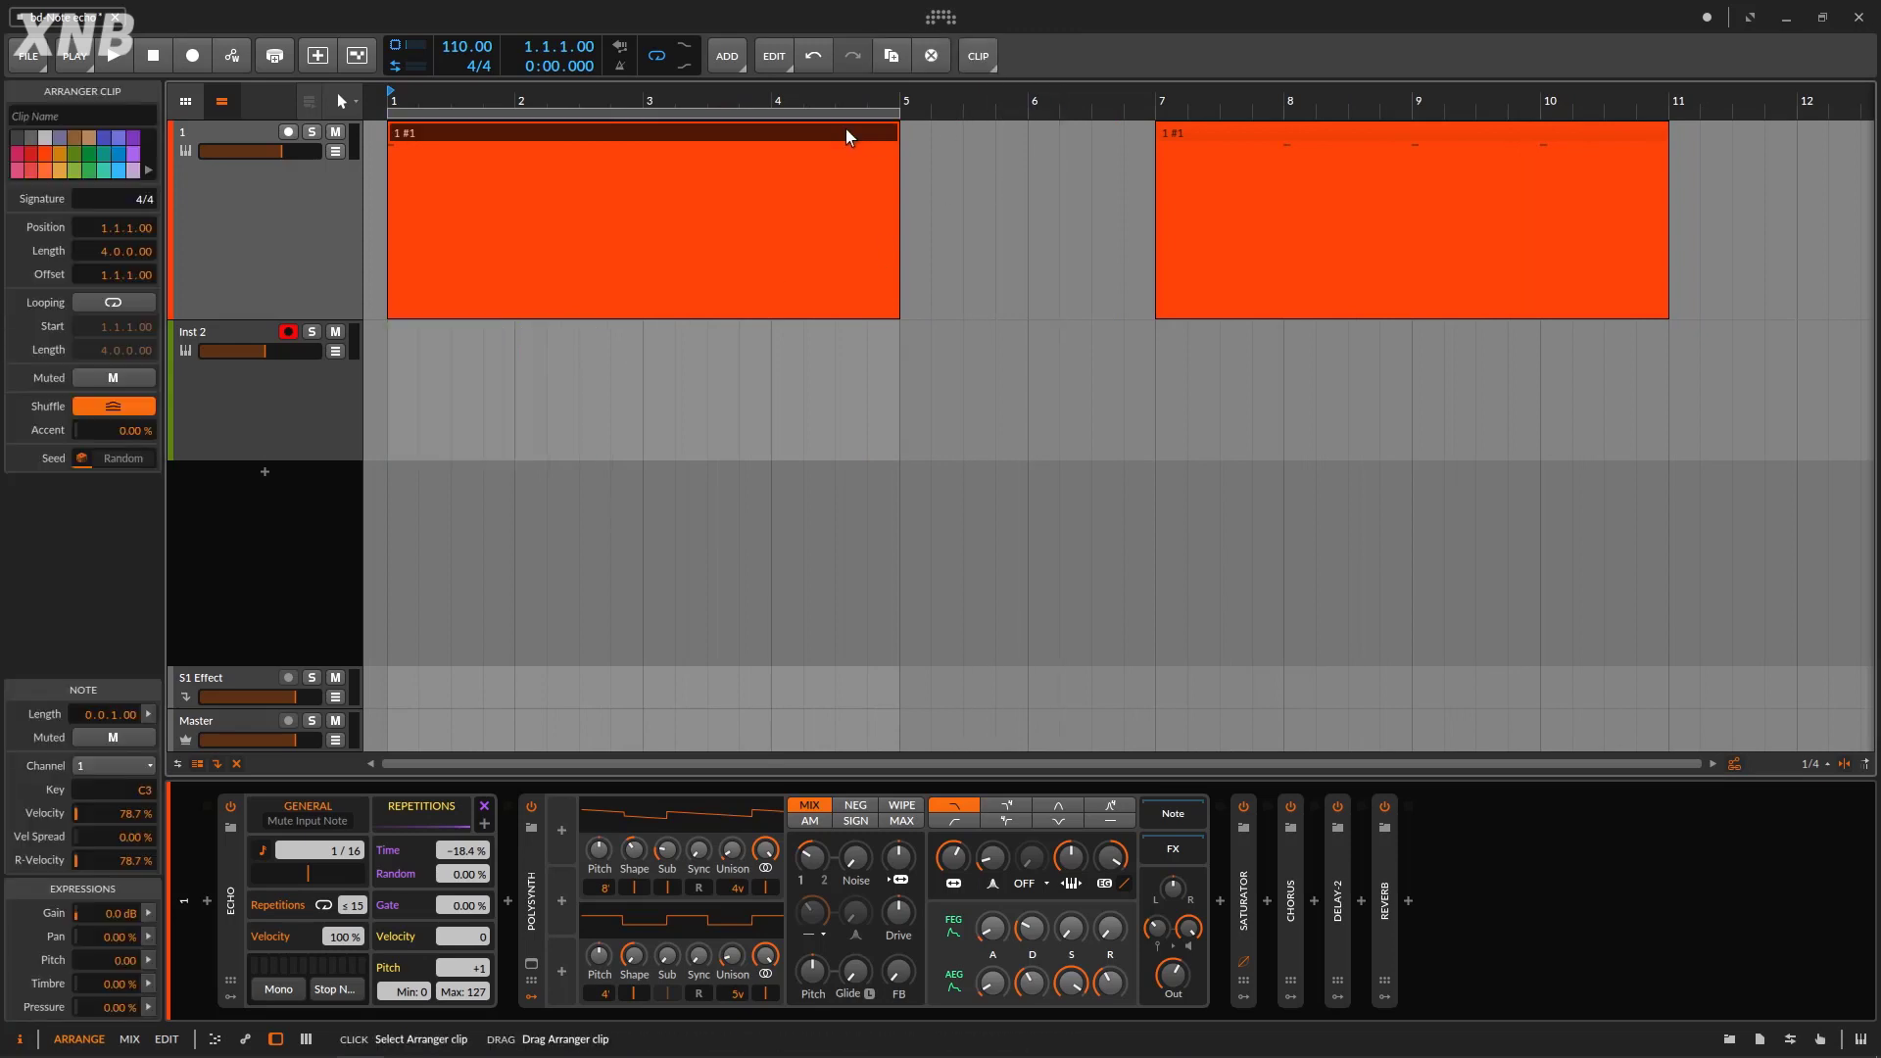
pyautogui.press('Delete')
pyautogui.moveTo(1251, 134); pyautogui.dragTo(443, 133)
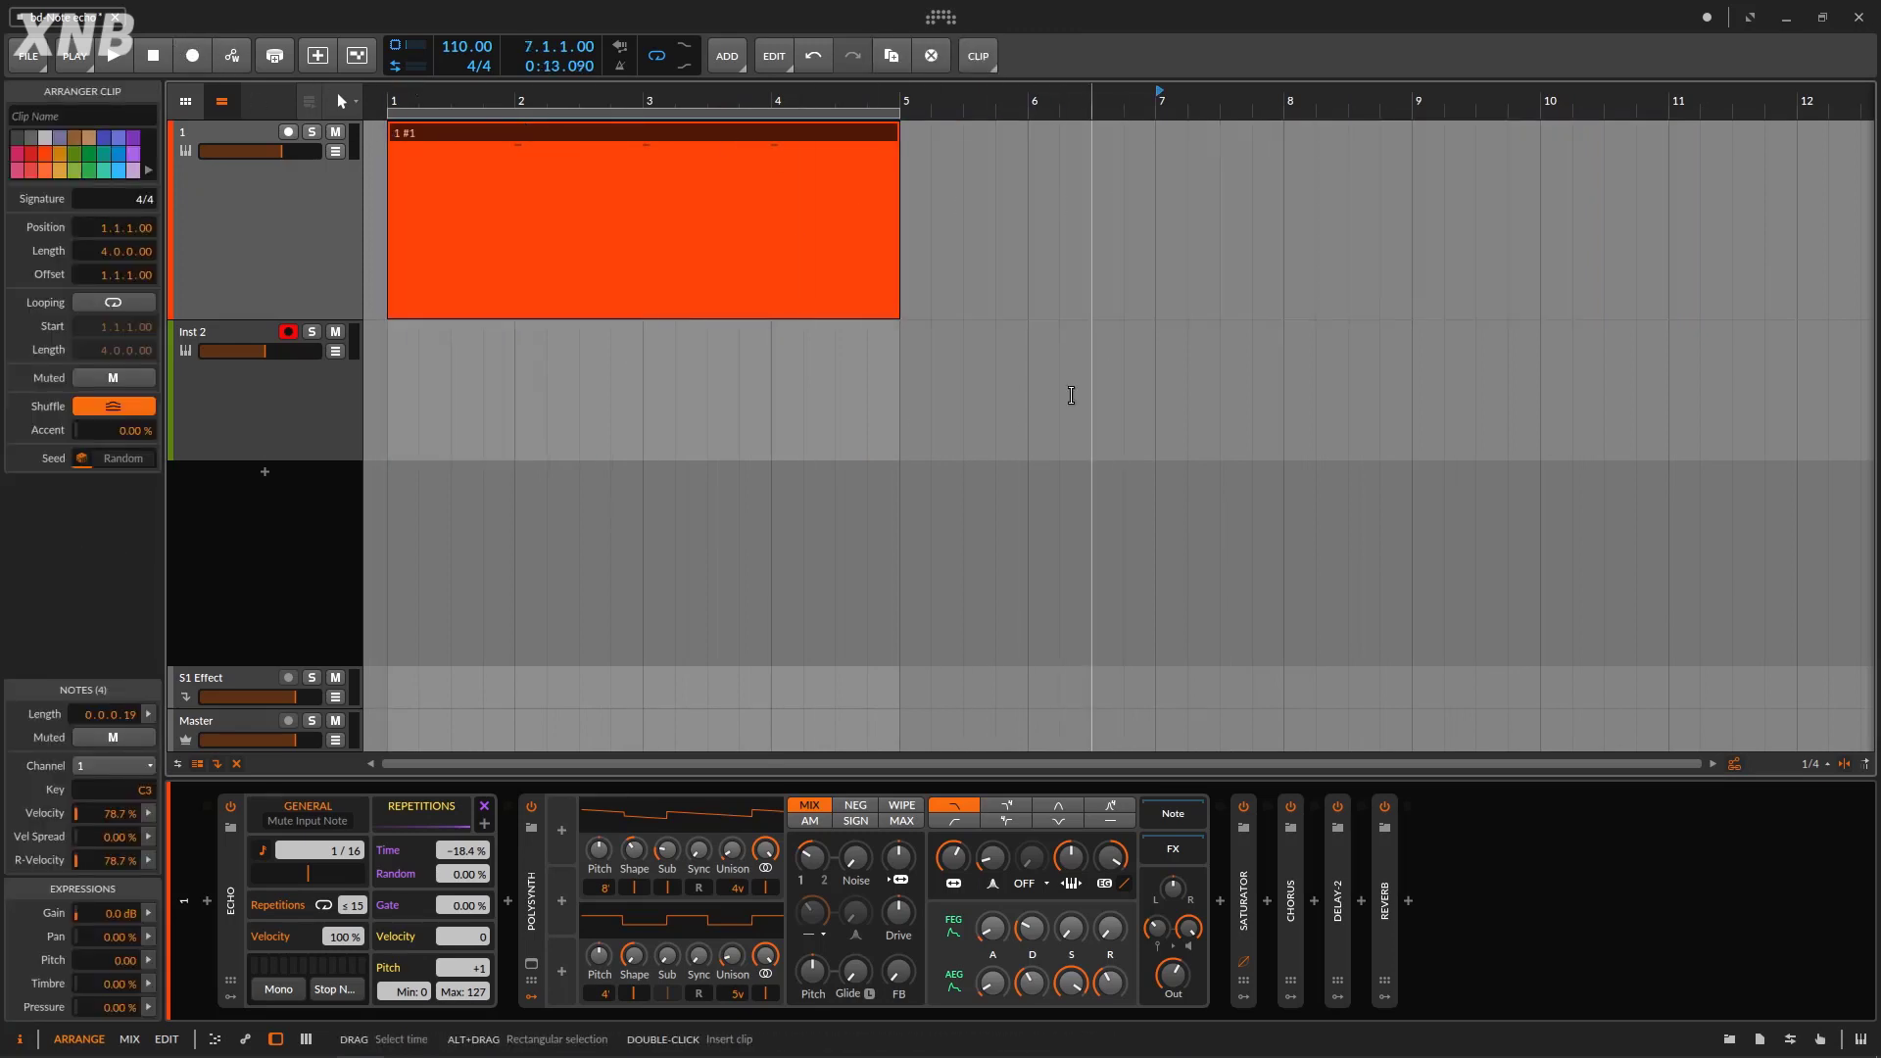
pyautogui.hotkey('ctrl', 'z')
pyautogui.hotkey('ctrl', 'z')
# Swap track 1's single-note clip at bar 1 with the four-note clip at bar 7 and return the playhead to the start.
pyautogui.moveTo(722, 142); pyautogui.dragTo(1505, 380)
pyautogui.moveTo(1343, 135); pyautogui.dragTo(449, 147)
pyautogui.moveTo(1339, 335); pyautogui.dragTo(1327, 168)
pyautogui.click(154, 56)
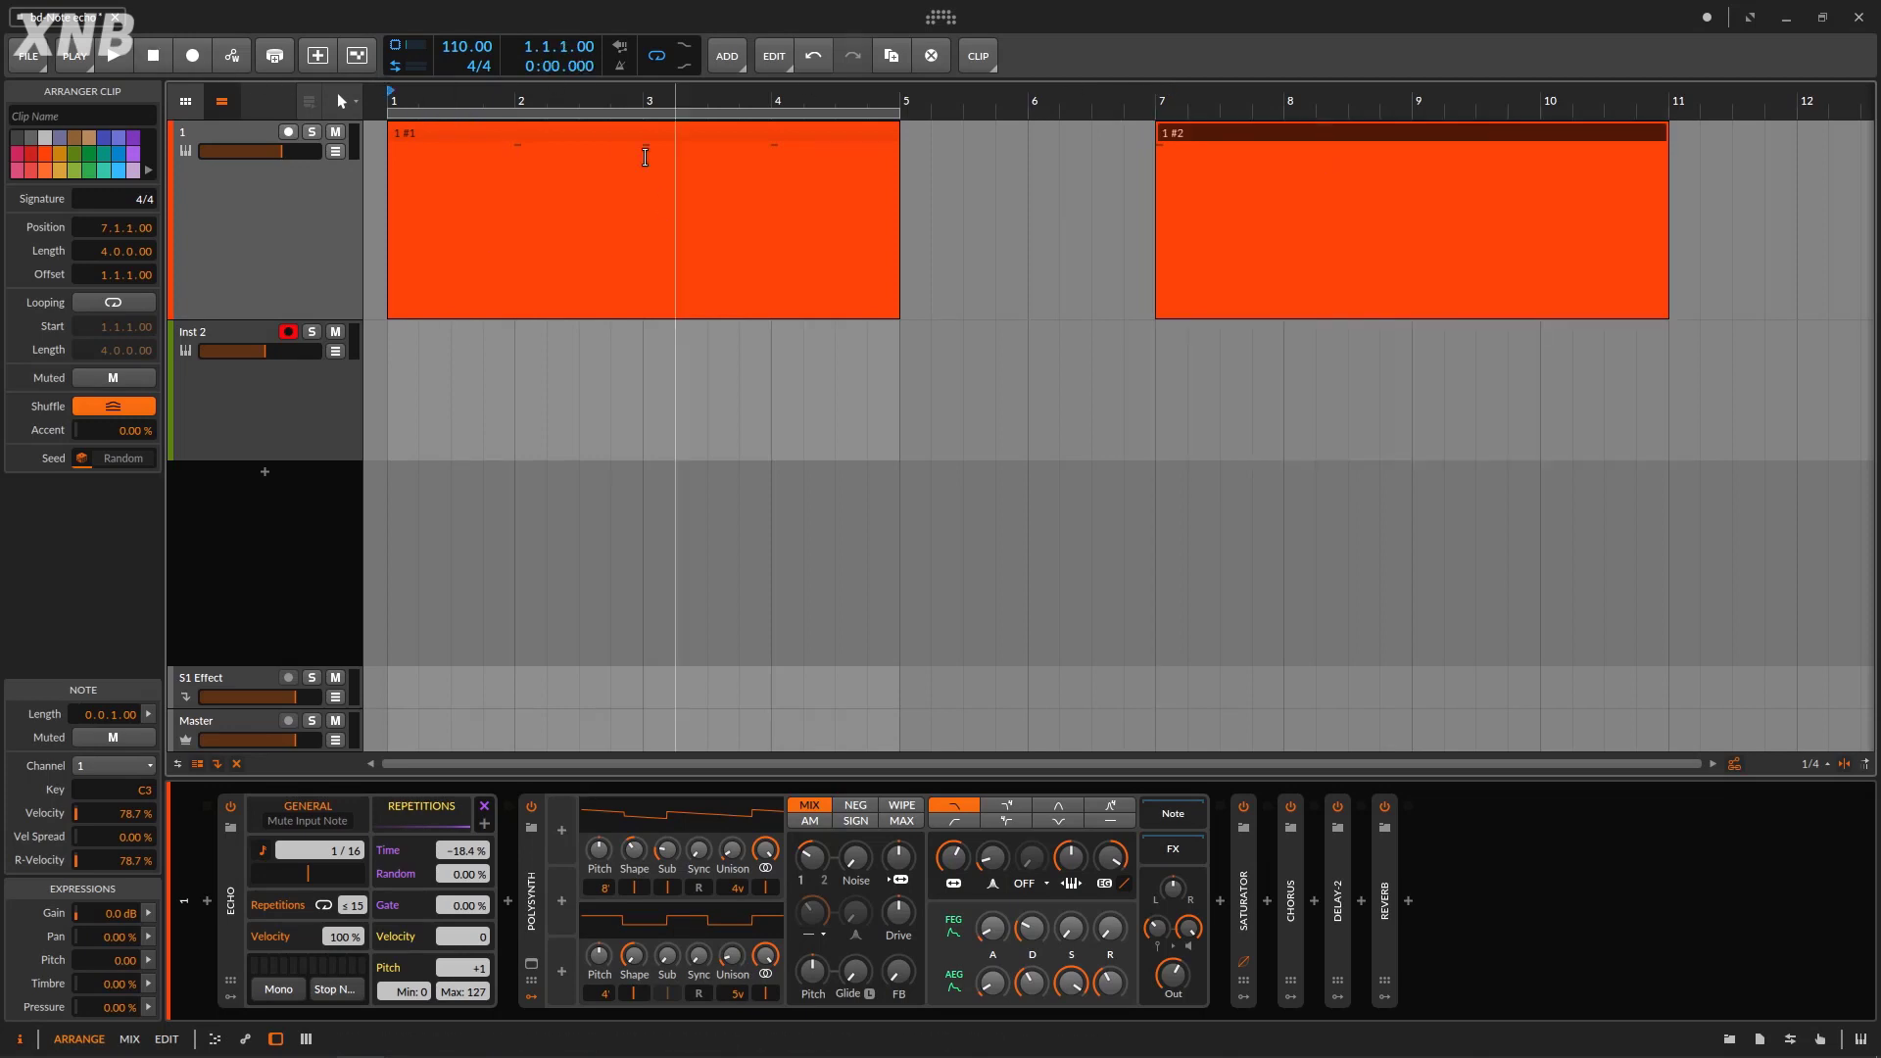
# Lengthen the first C3 of the four-note clip to a sixteenth note and return to track 1's devices.
pyautogui.moveTo(469, 101); pyautogui.dragTo(475, 133)
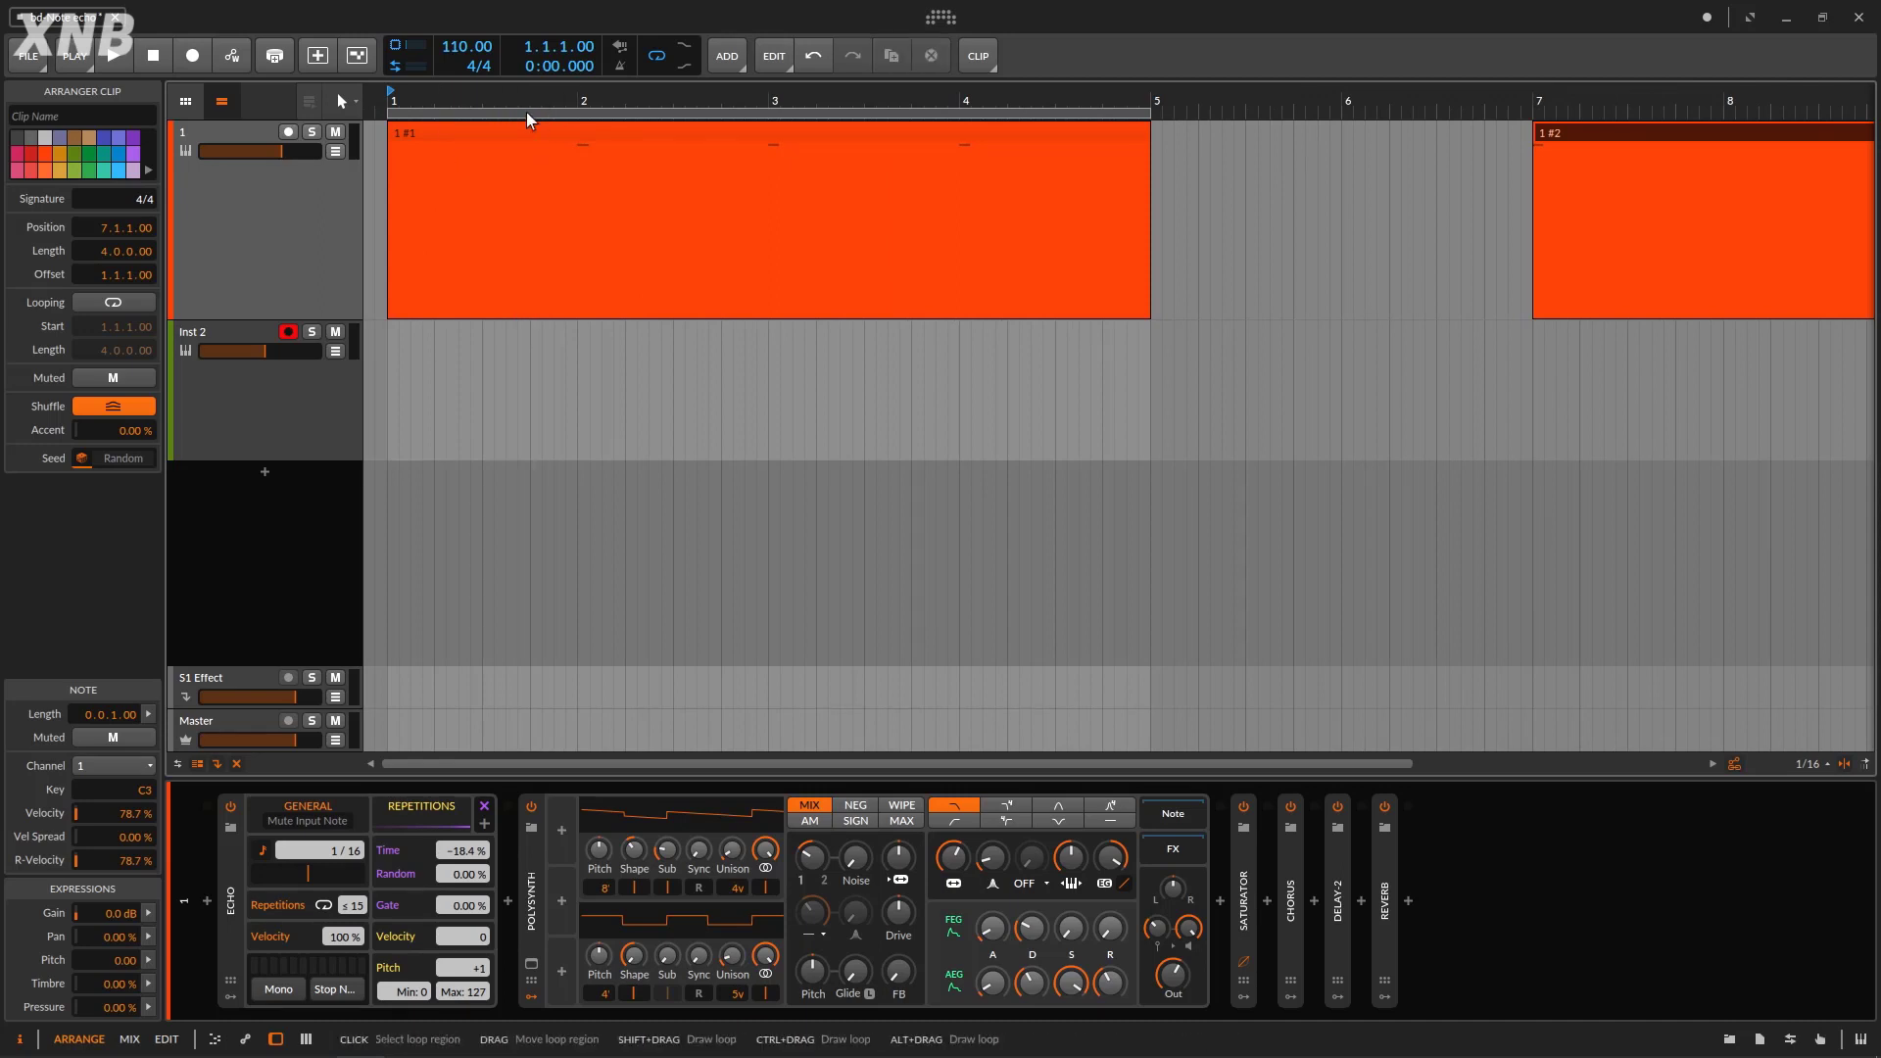
pyautogui.doubleClick(432, 134)
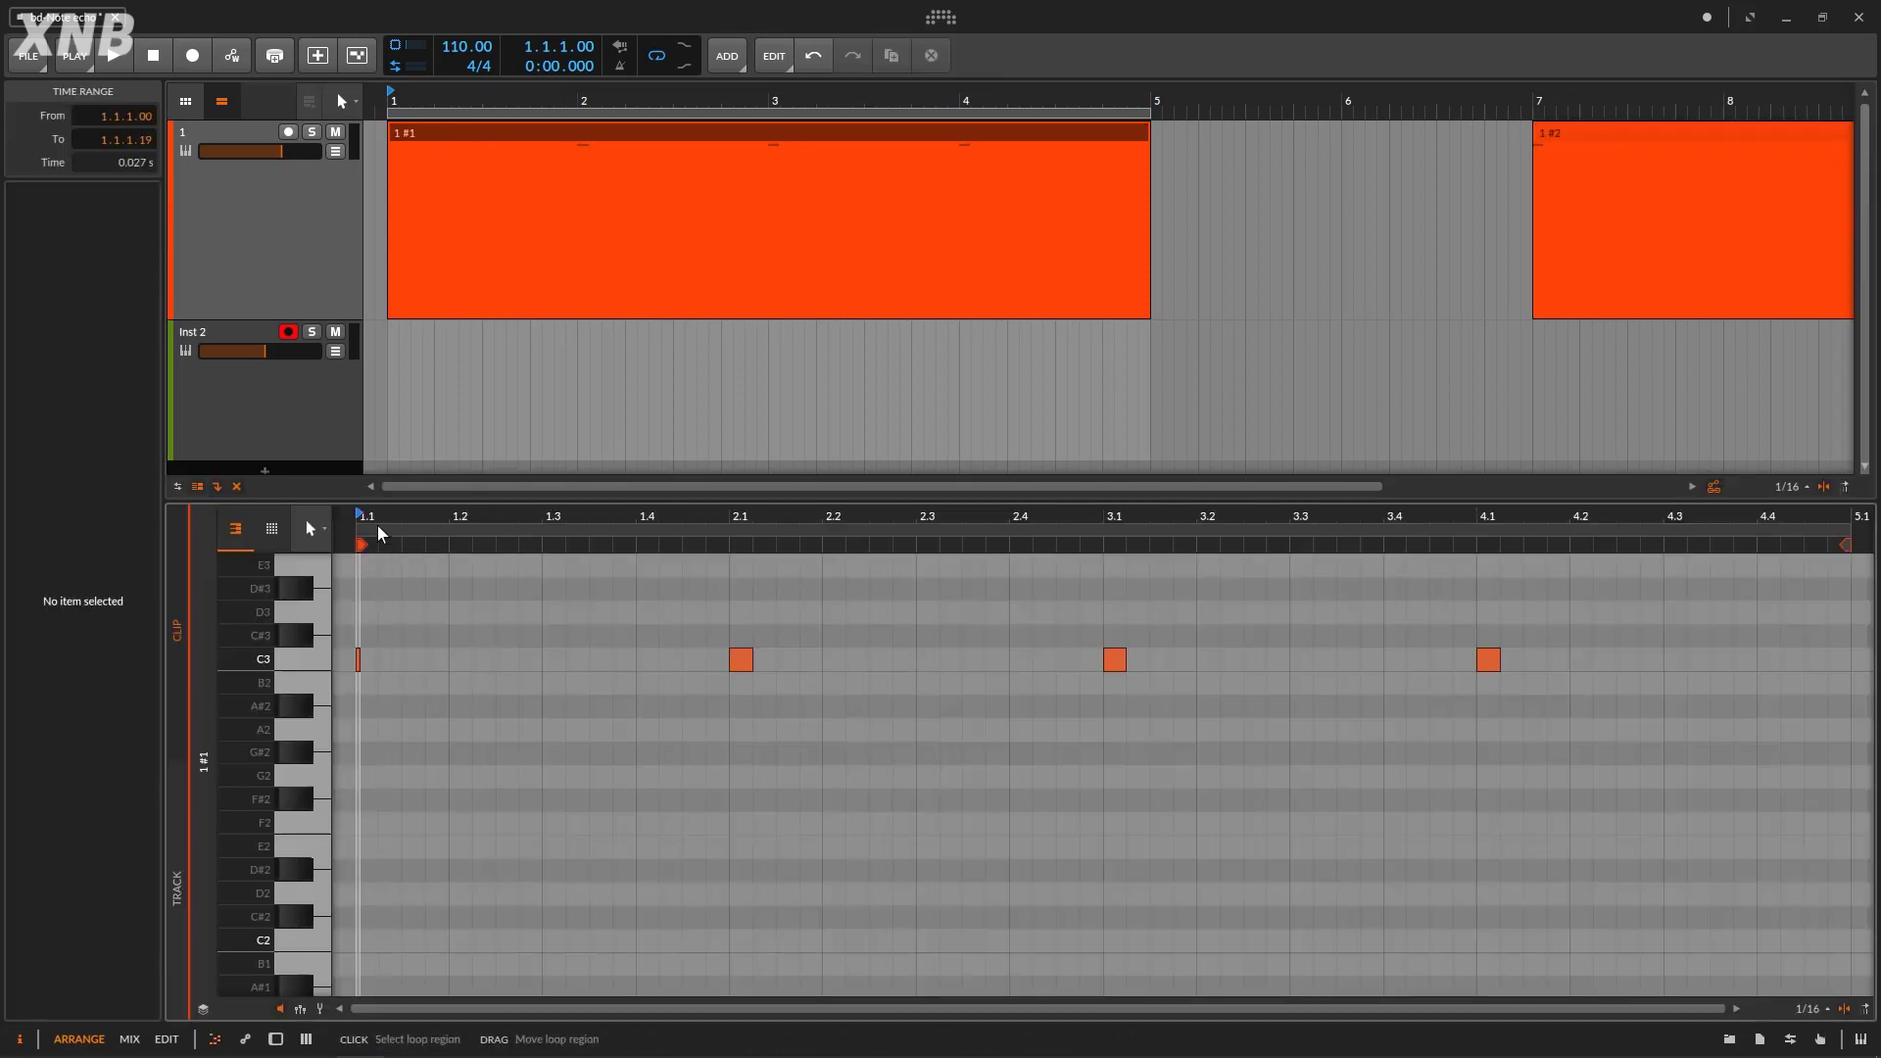
pyautogui.moveTo(389, 520); pyautogui.dragTo(487, 658)
pyautogui.moveTo(555, 519); pyautogui.dragTo(464, 387)
pyautogui.doubleClick(224, 263)
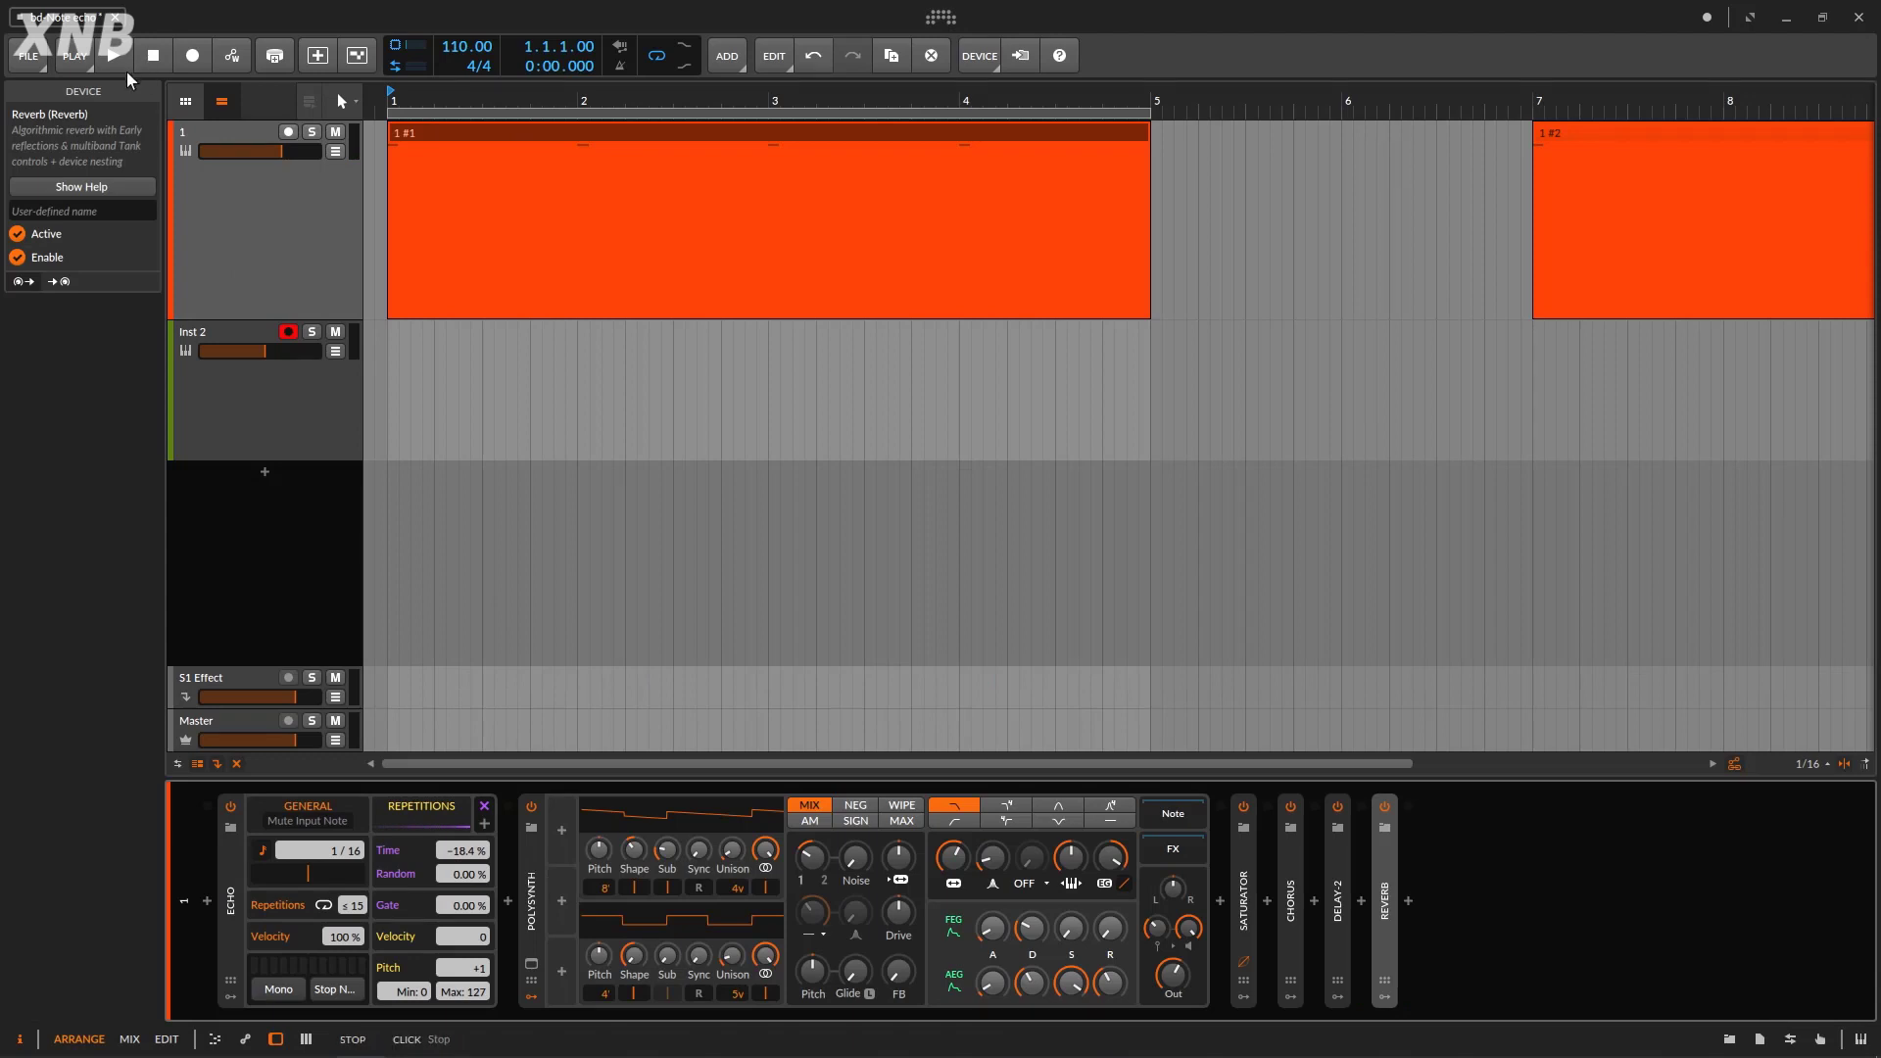
# Record the echoes of the four-note clip onto Inst 2 with the Echo's repetition time at -18.4 %.
pyautogui.click(192, 55)
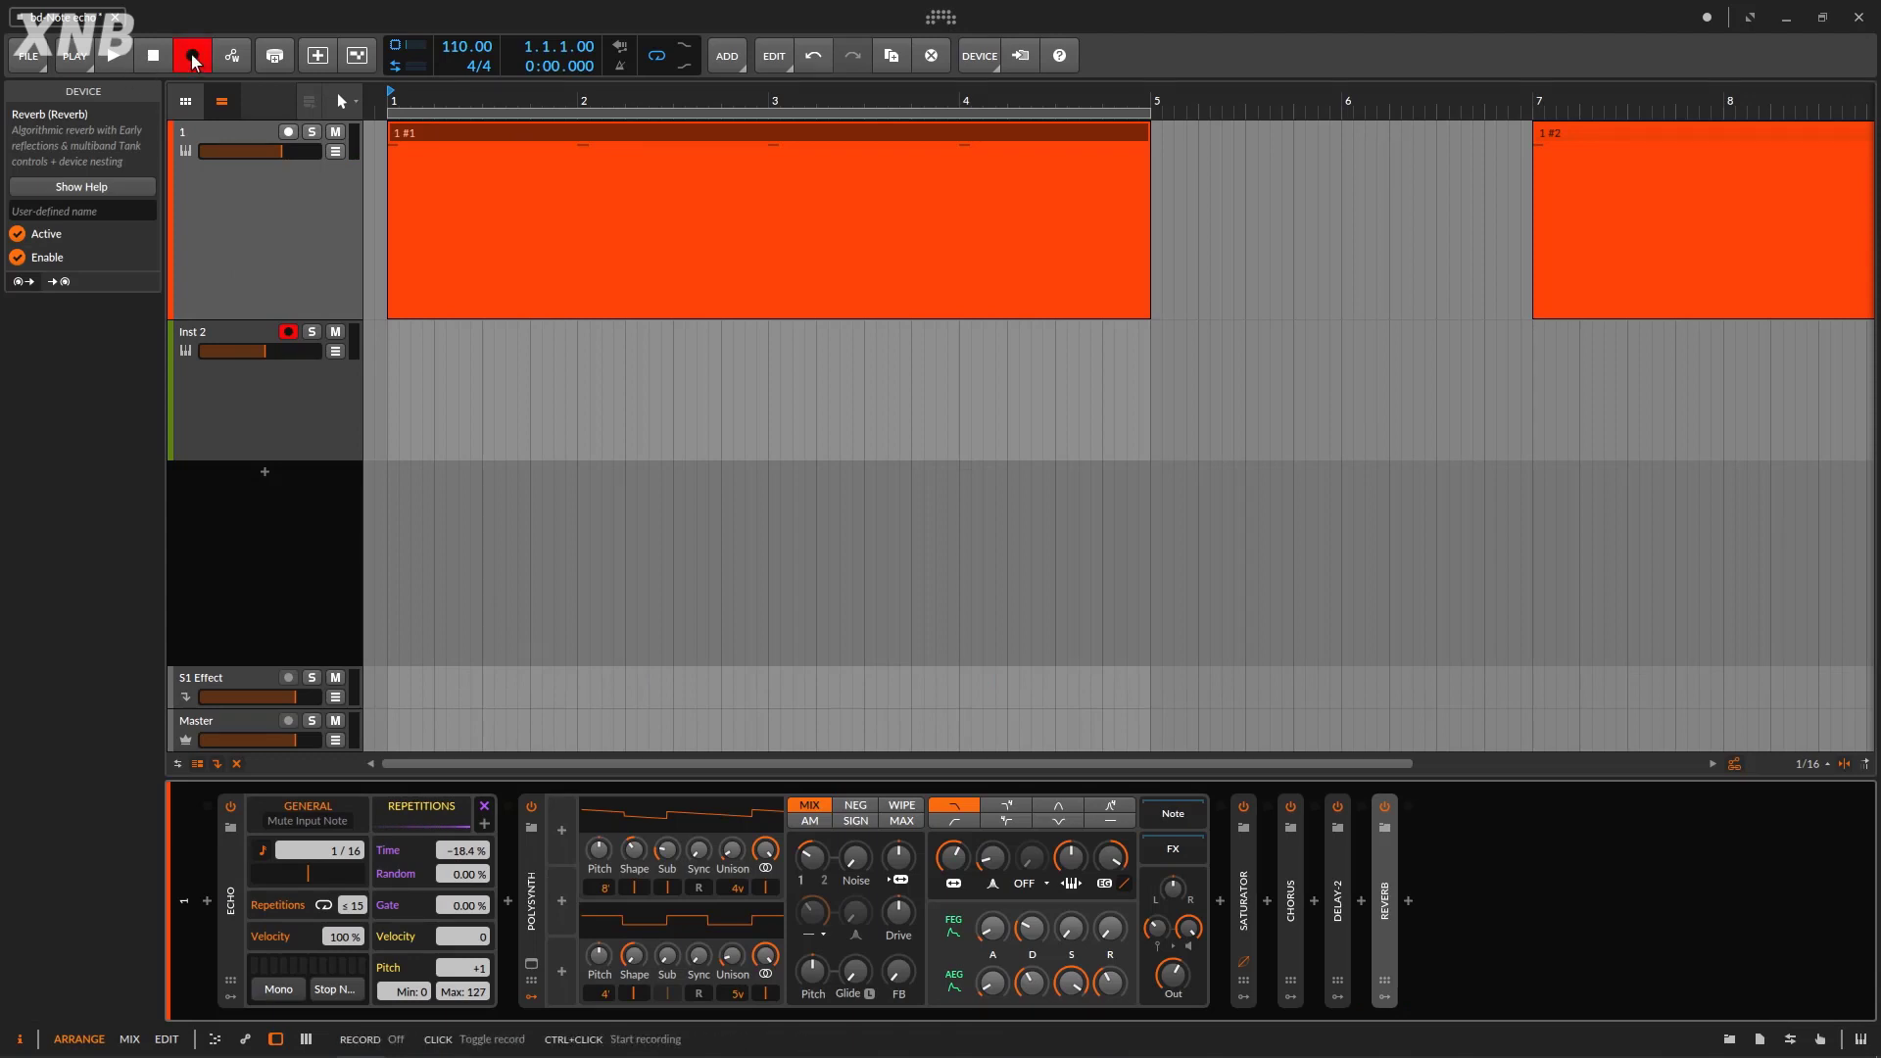
pyautogui.click(118, 60)
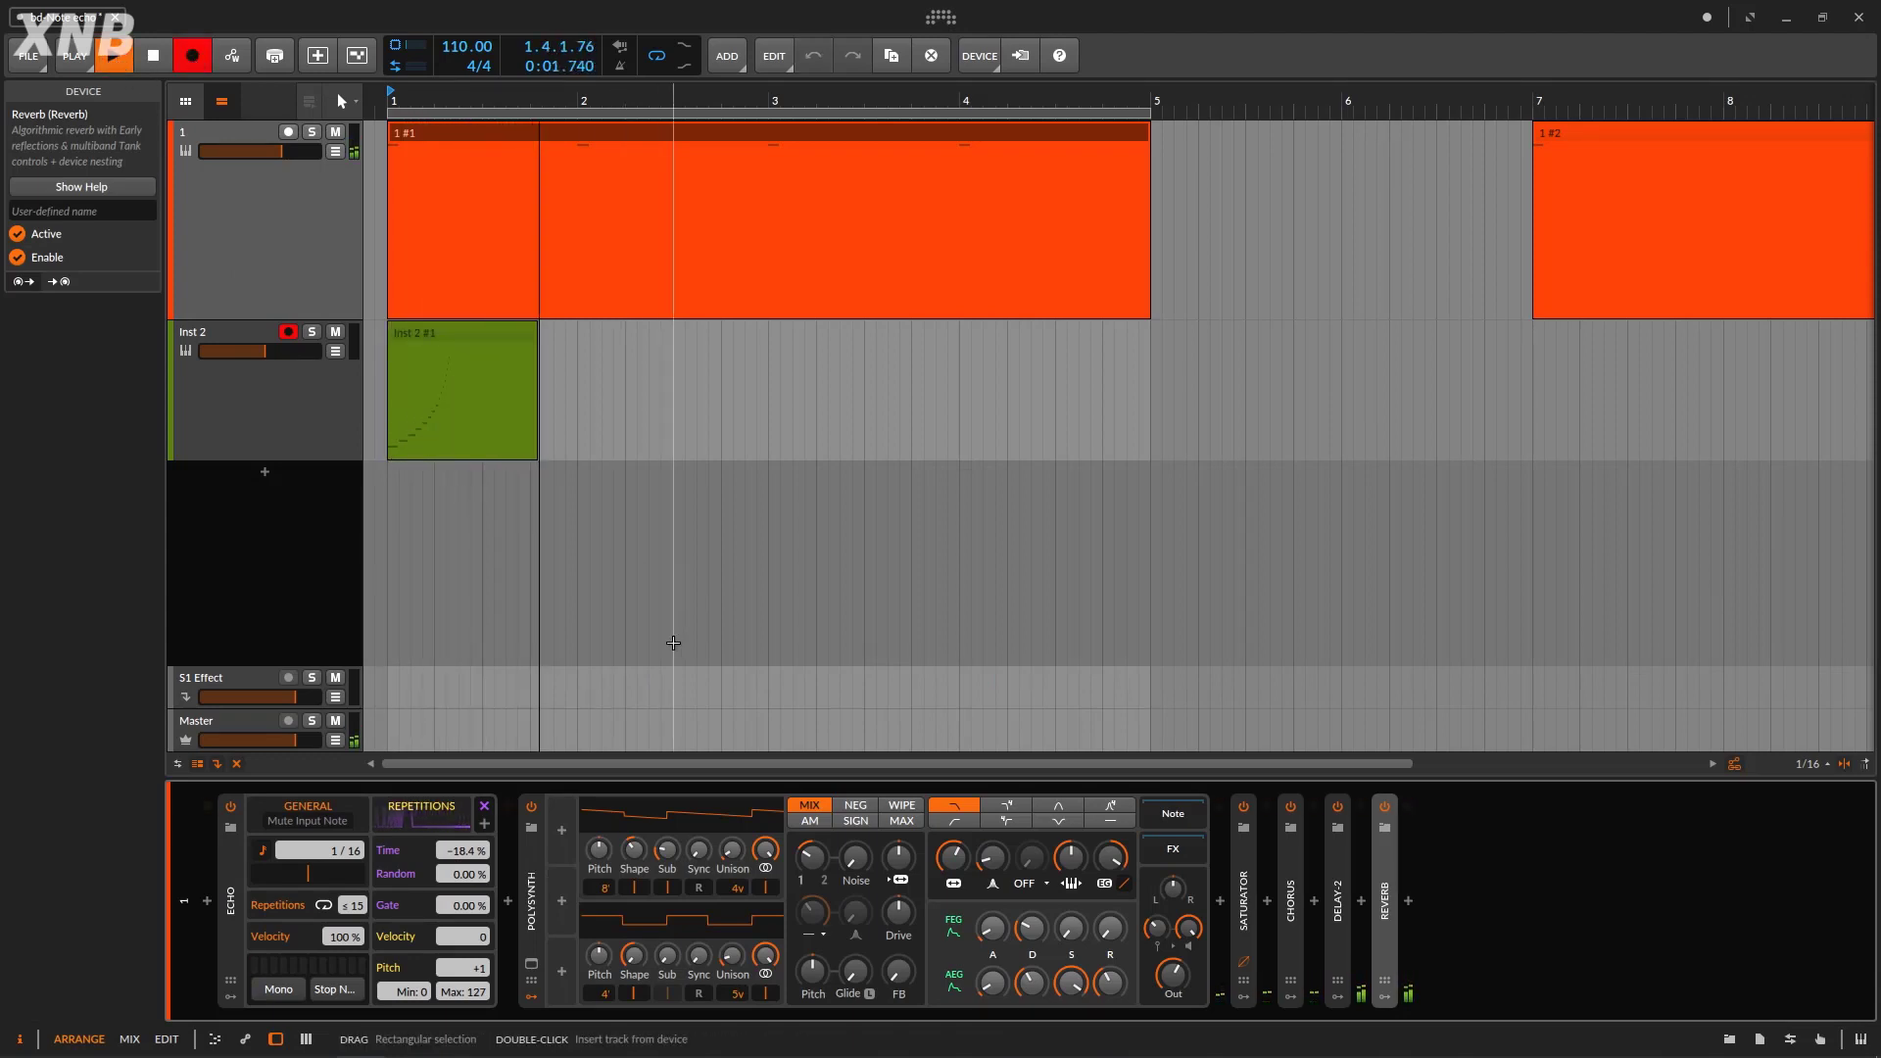
pyautogui.moveTo(583, 98)
pyautogui.mouseDown()
pyautogui.moveTo(596, 133)
pyautogui.moveTo(584, 89)
pyautogui.mouseUp()
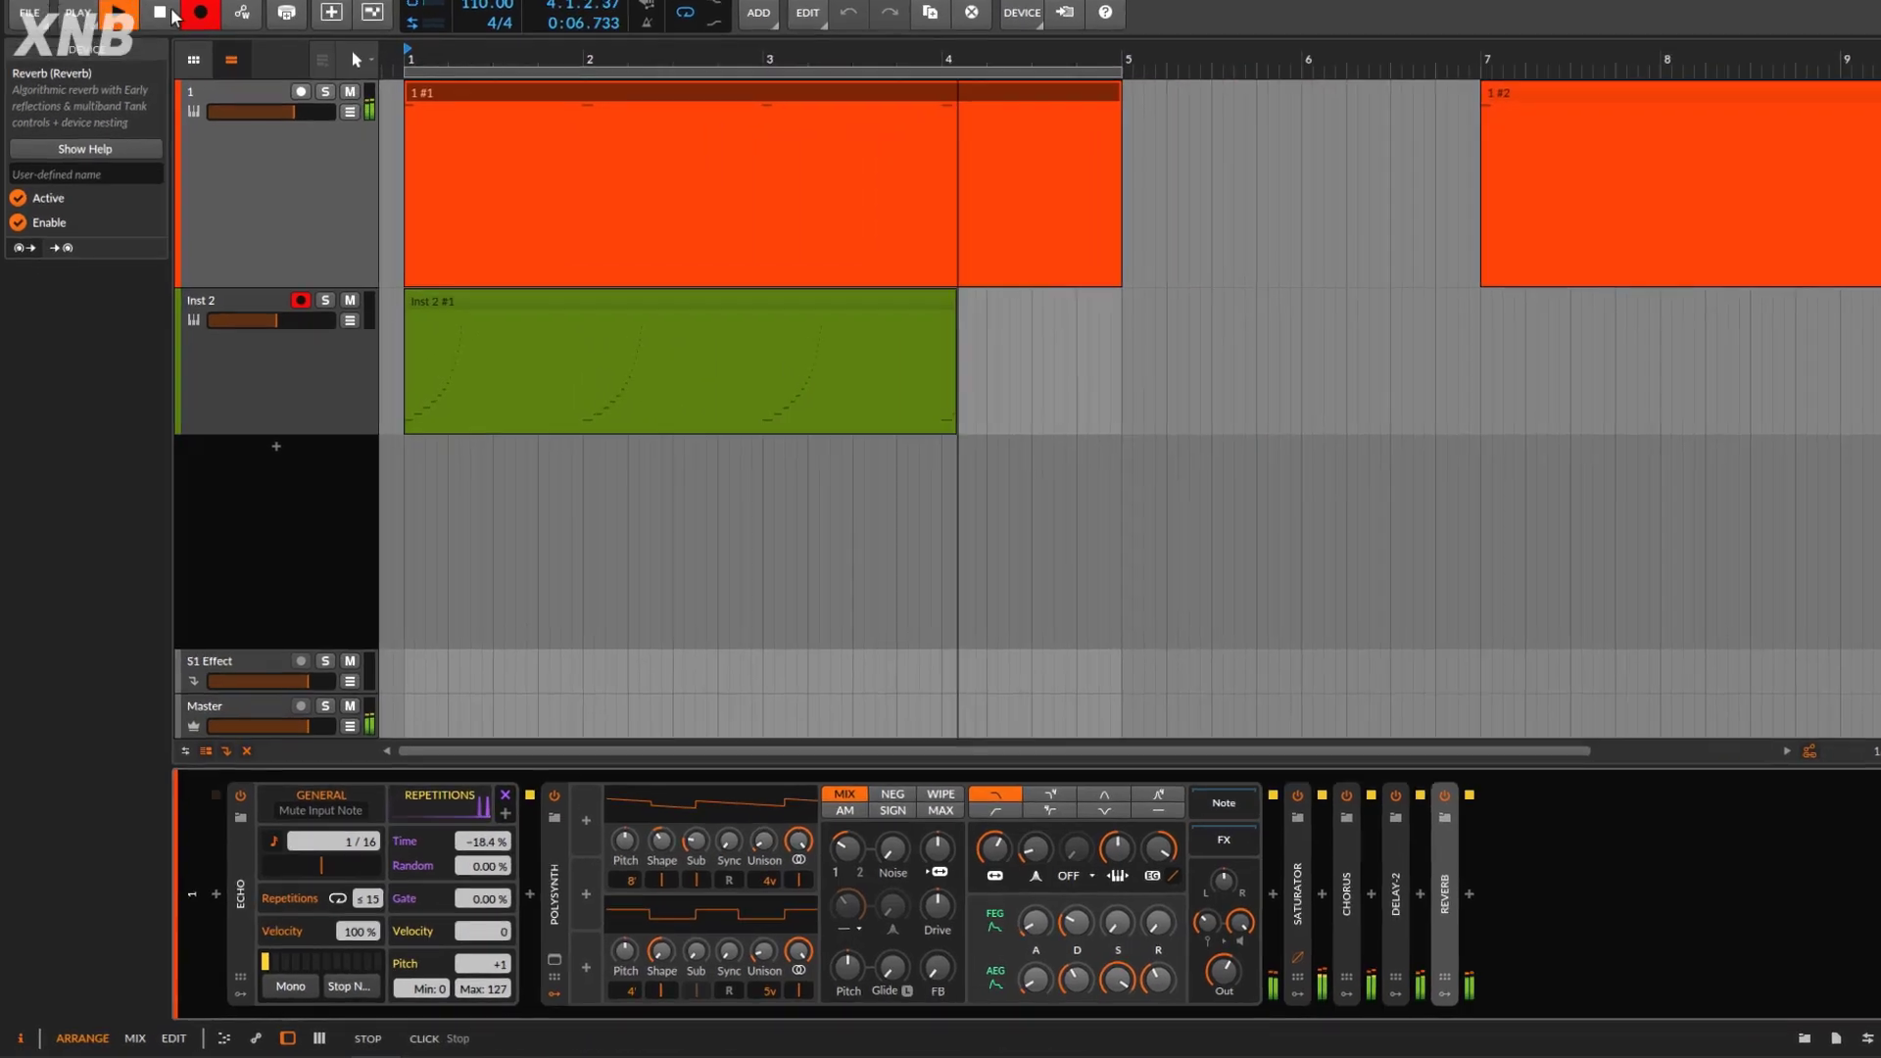
pyautogui.click(165, 14)
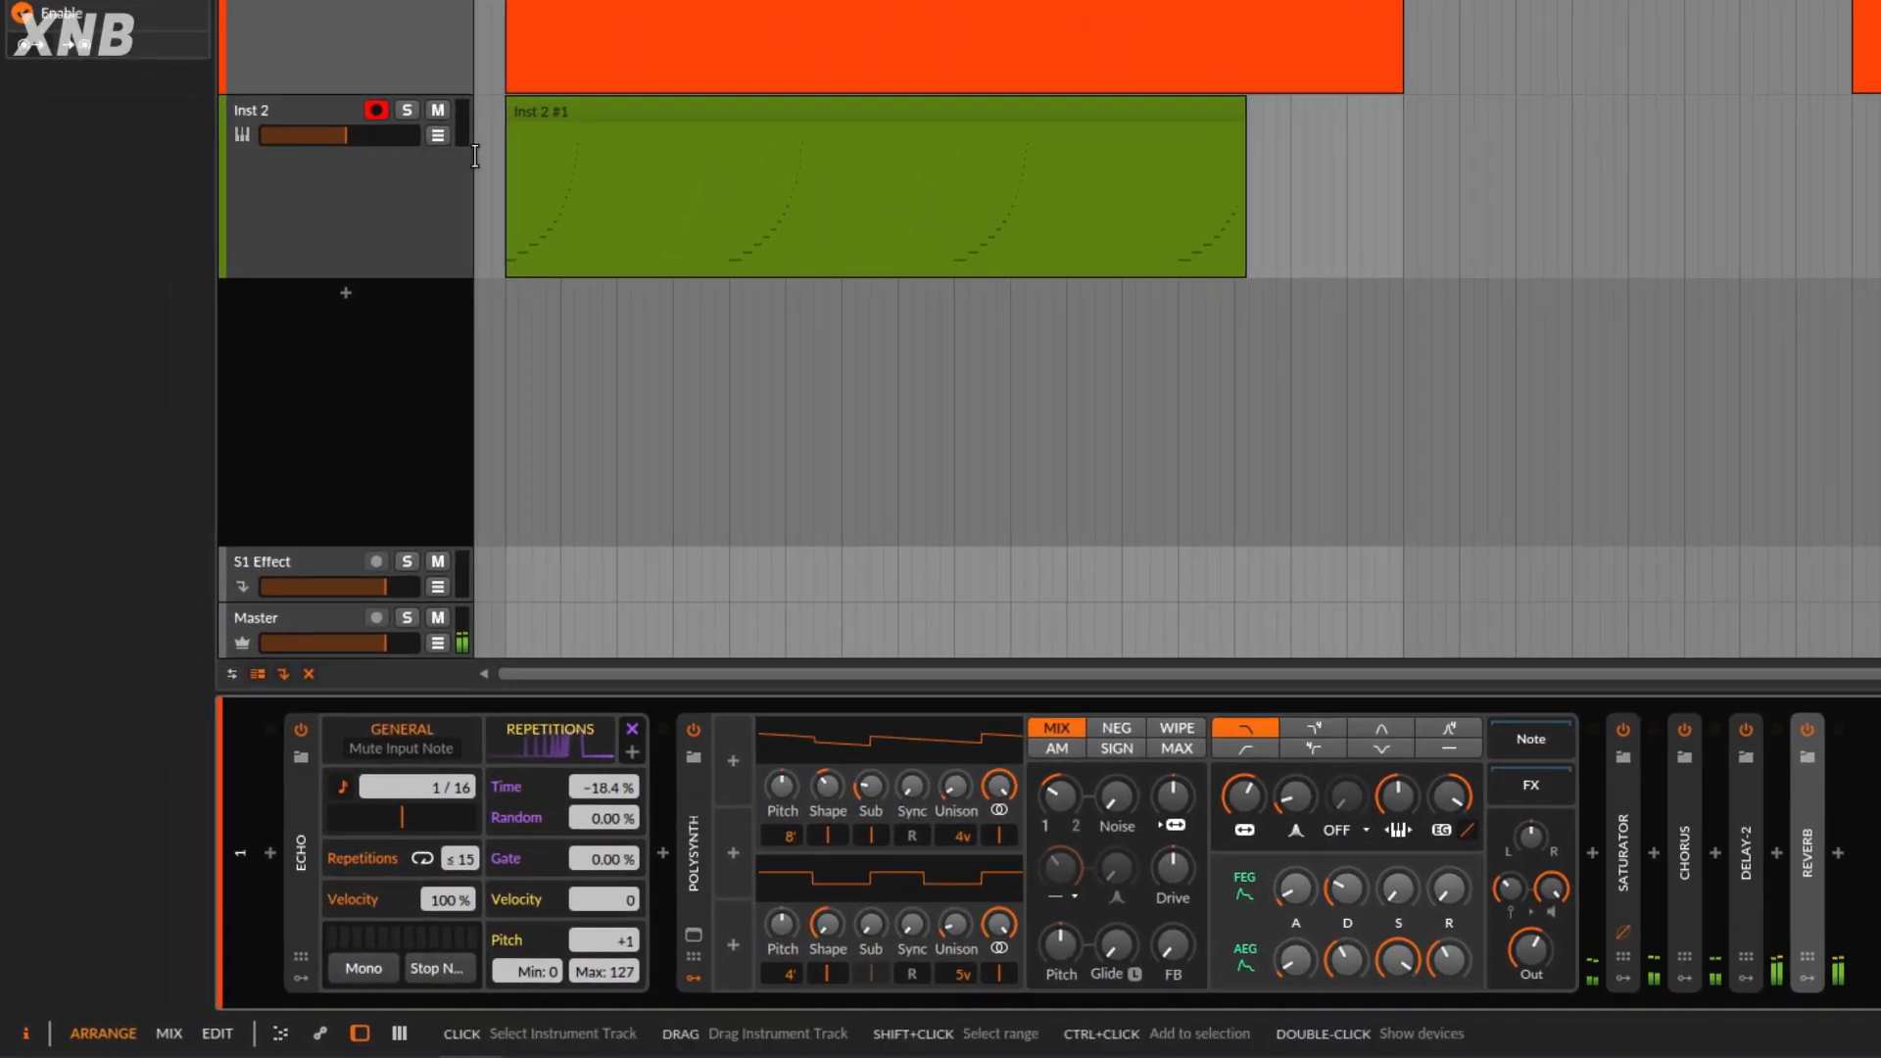
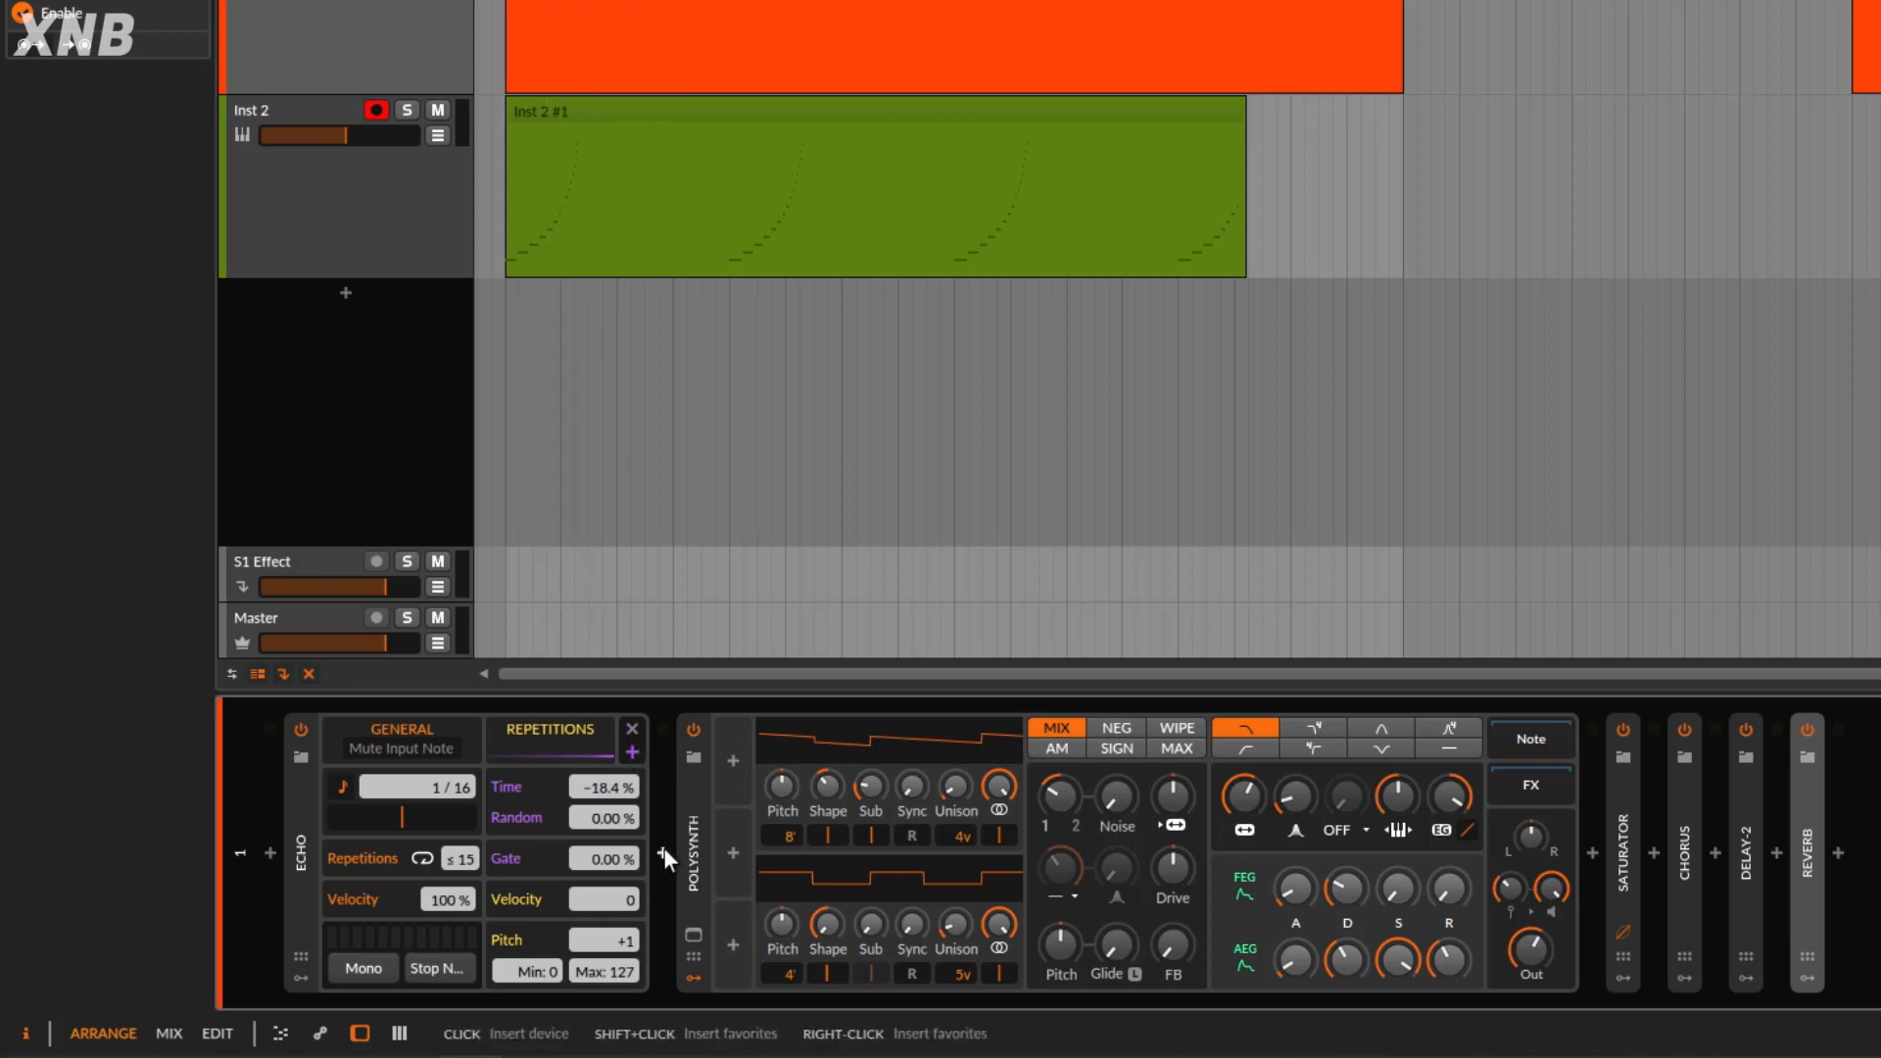
# Replace the Inst 2 recording with a take made in the Echo's additive (+) time mode, and delete that take.
pyautogui.click(688, 121)
pyautogui.click(692, 109)
pyautogui.press('Delete')
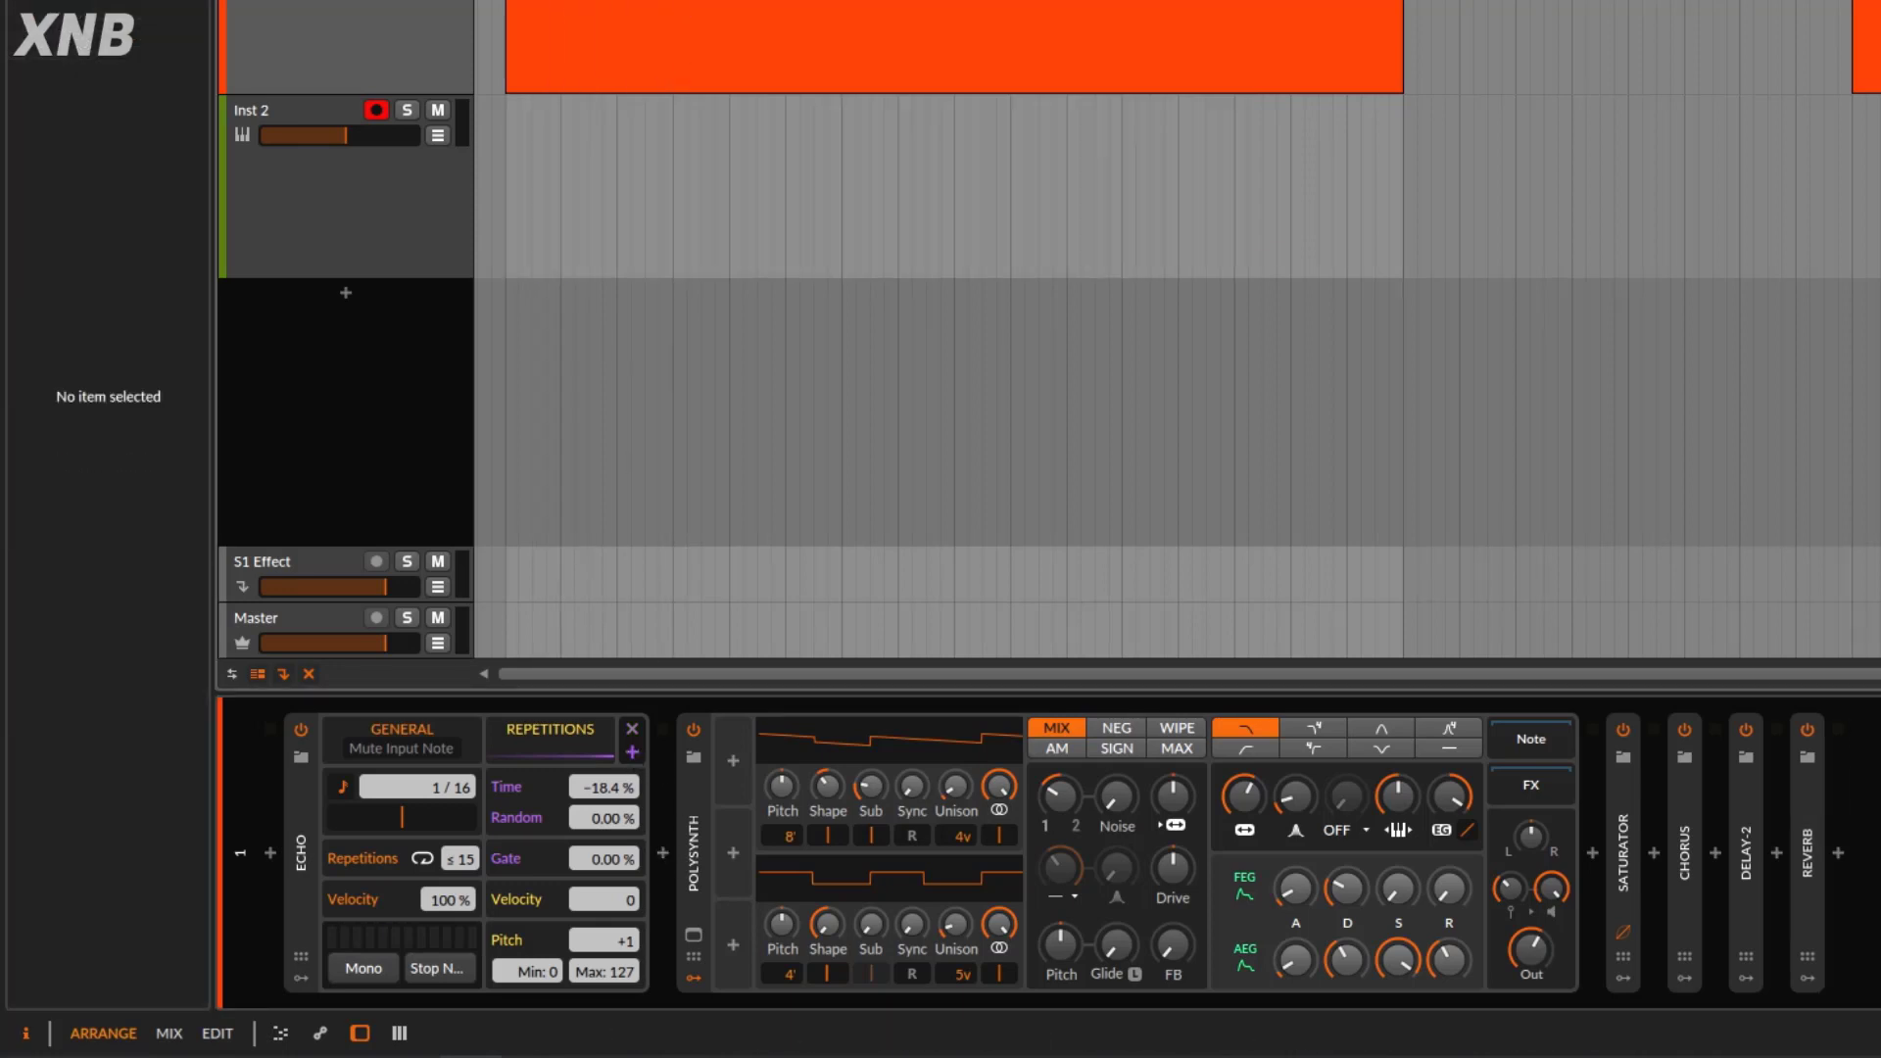
pyautogui.press('space')
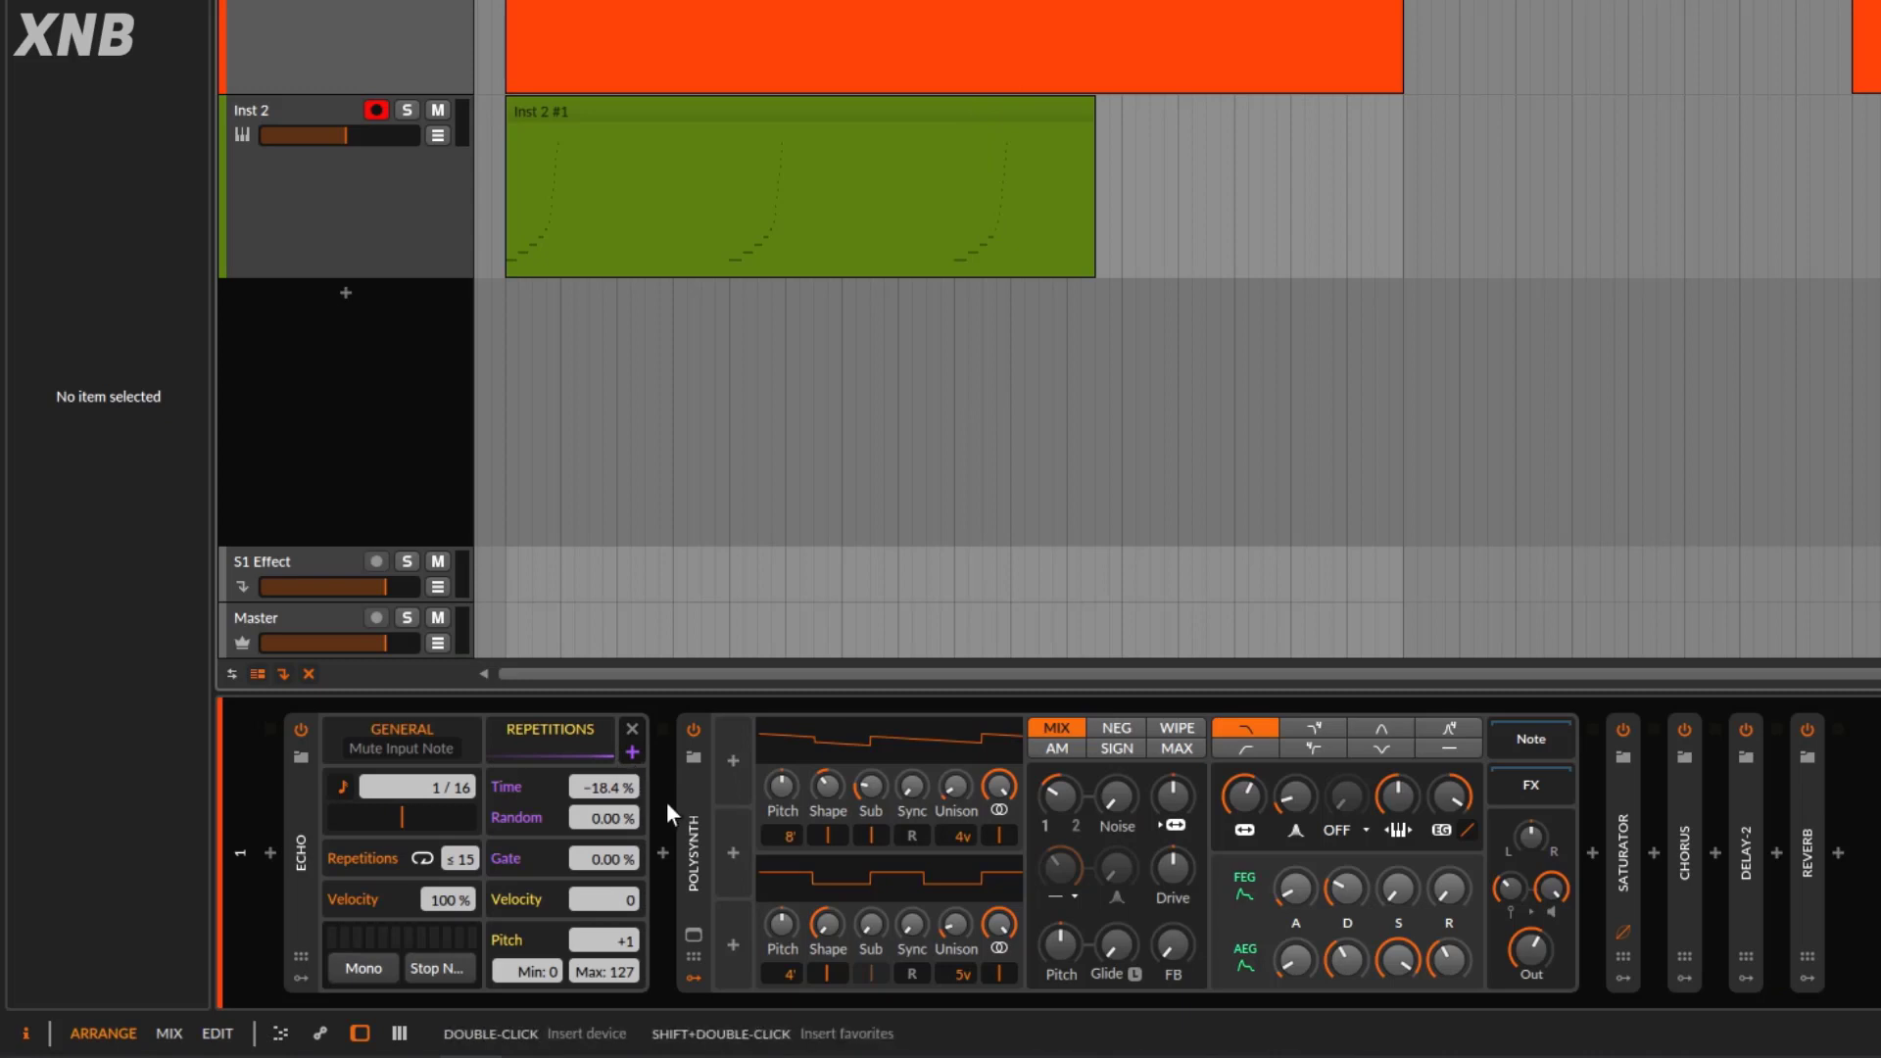
pyautogui.click(924, 115)
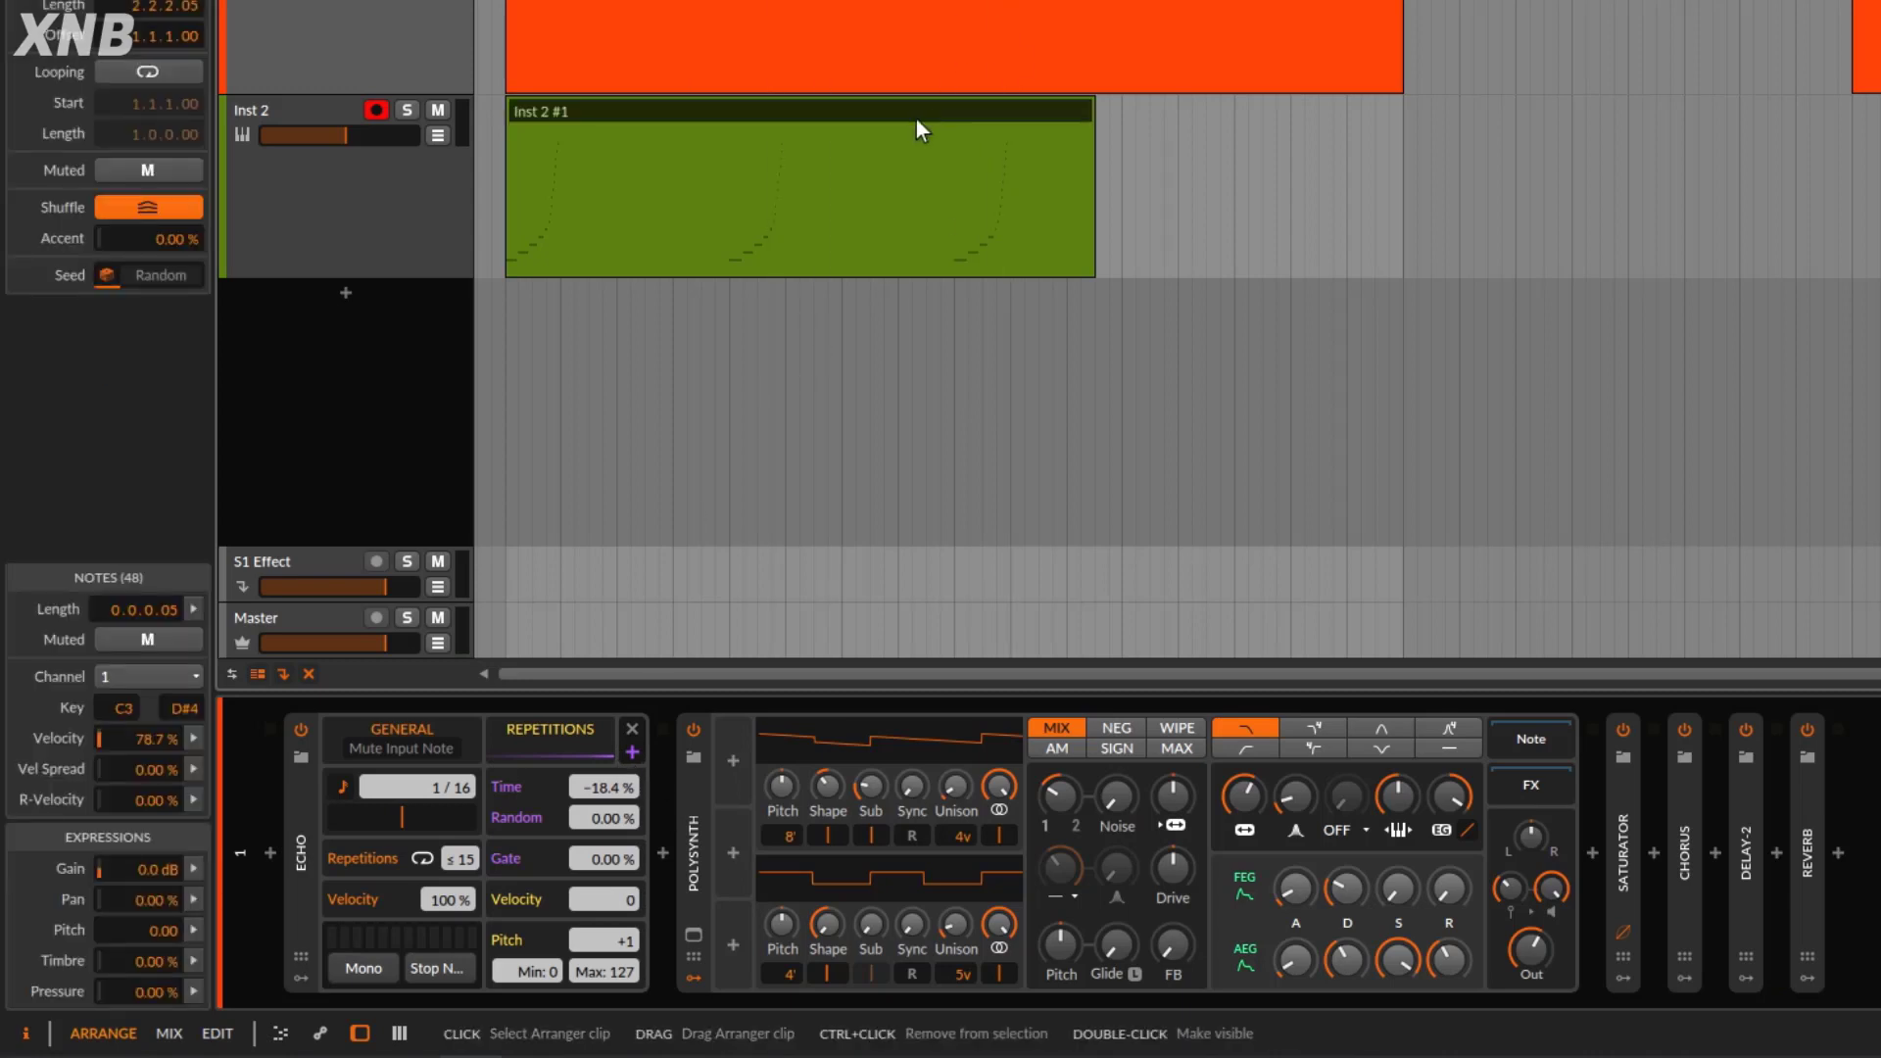
pyautogui.press('Delete')
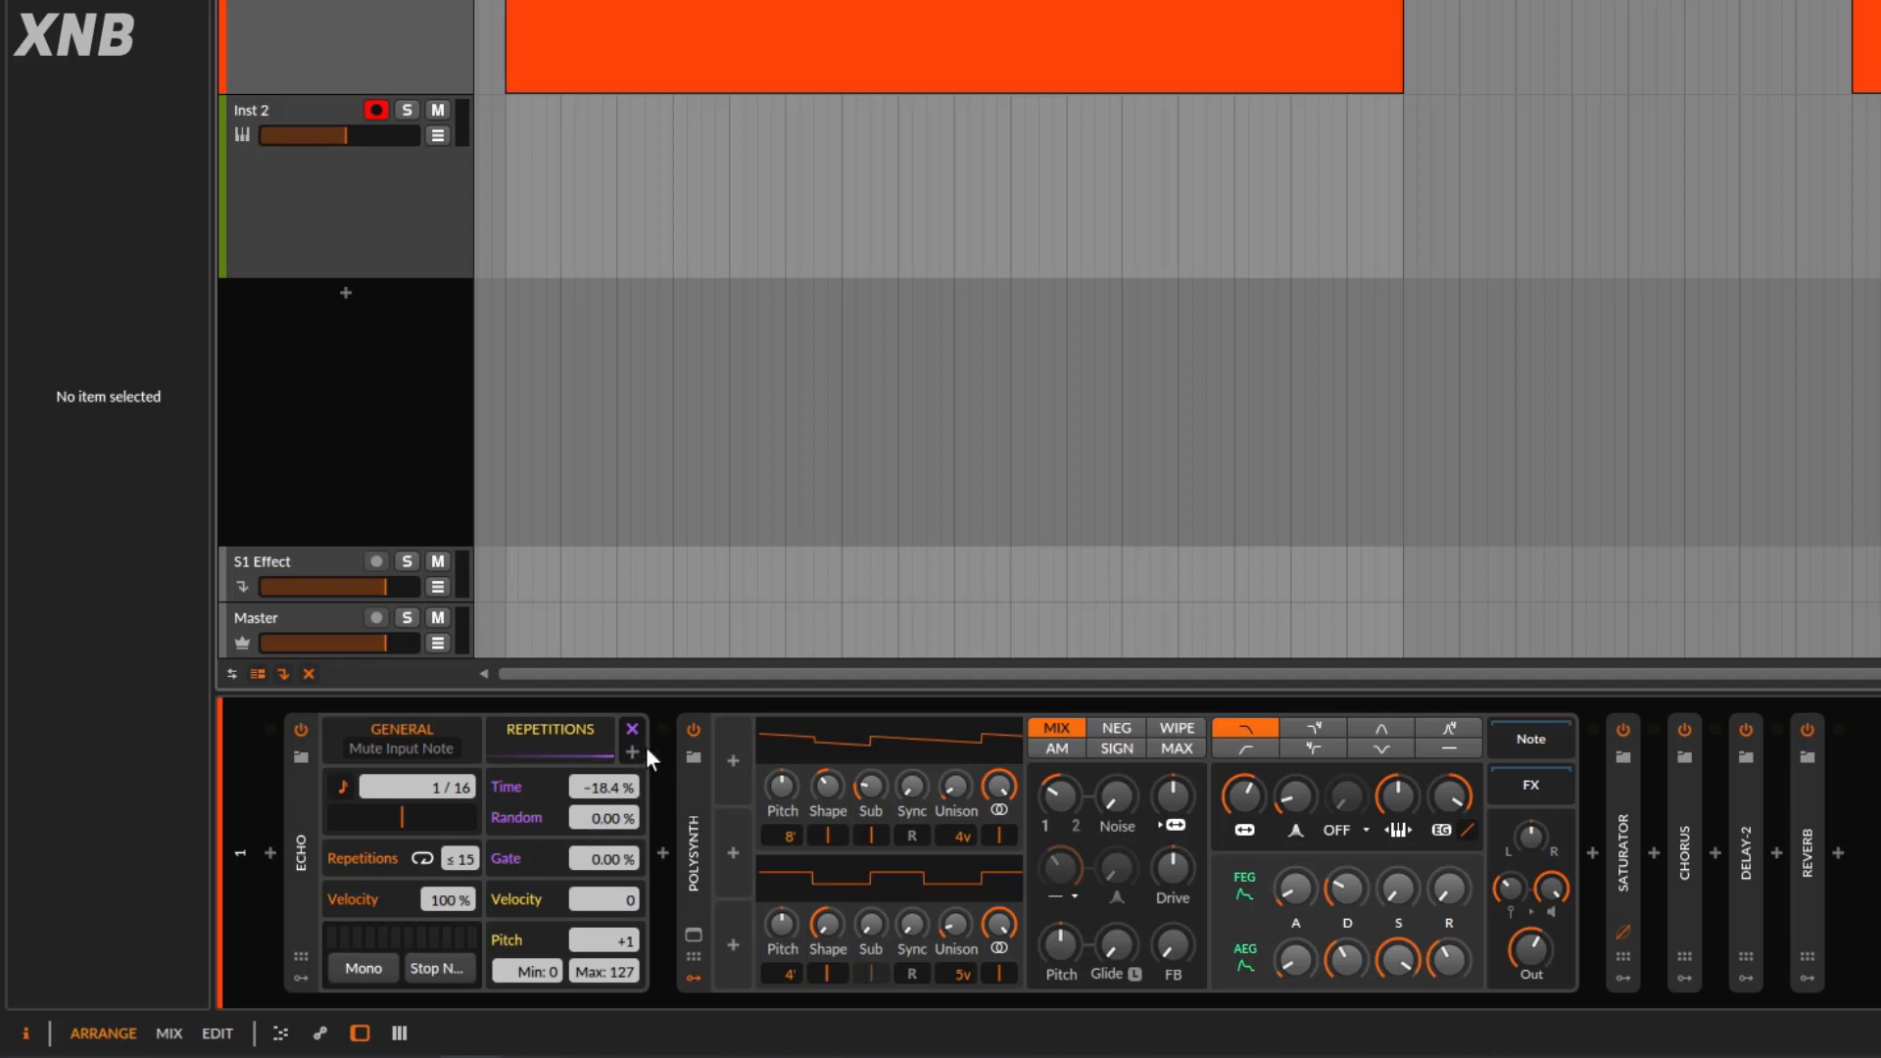
# Record the four-note clip's echoes onto Inst 2 with the Echo's repetition time reset to 0.00 % and Random at 38.0 %.
pyautogui.doubleClick(603, 787)
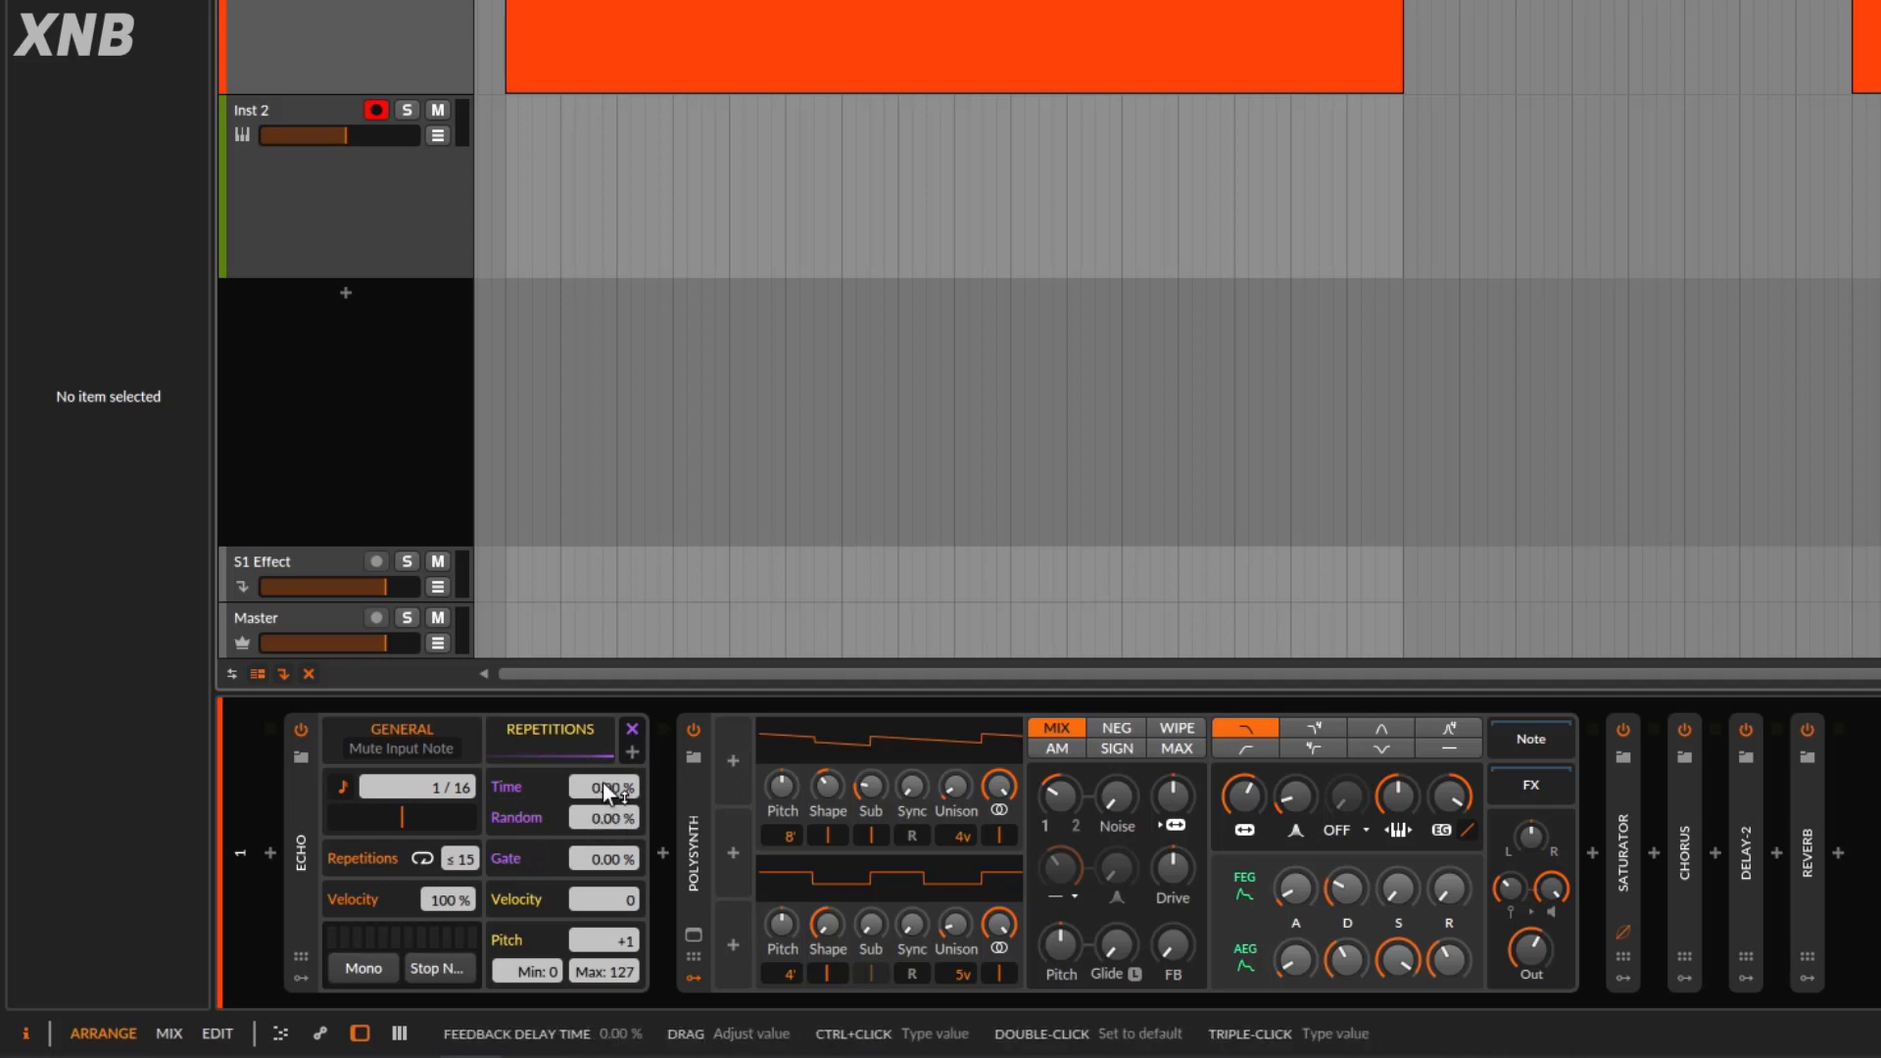
pyautogui.moveTo(604, 826); pyautogui.dragTo(605, 820)
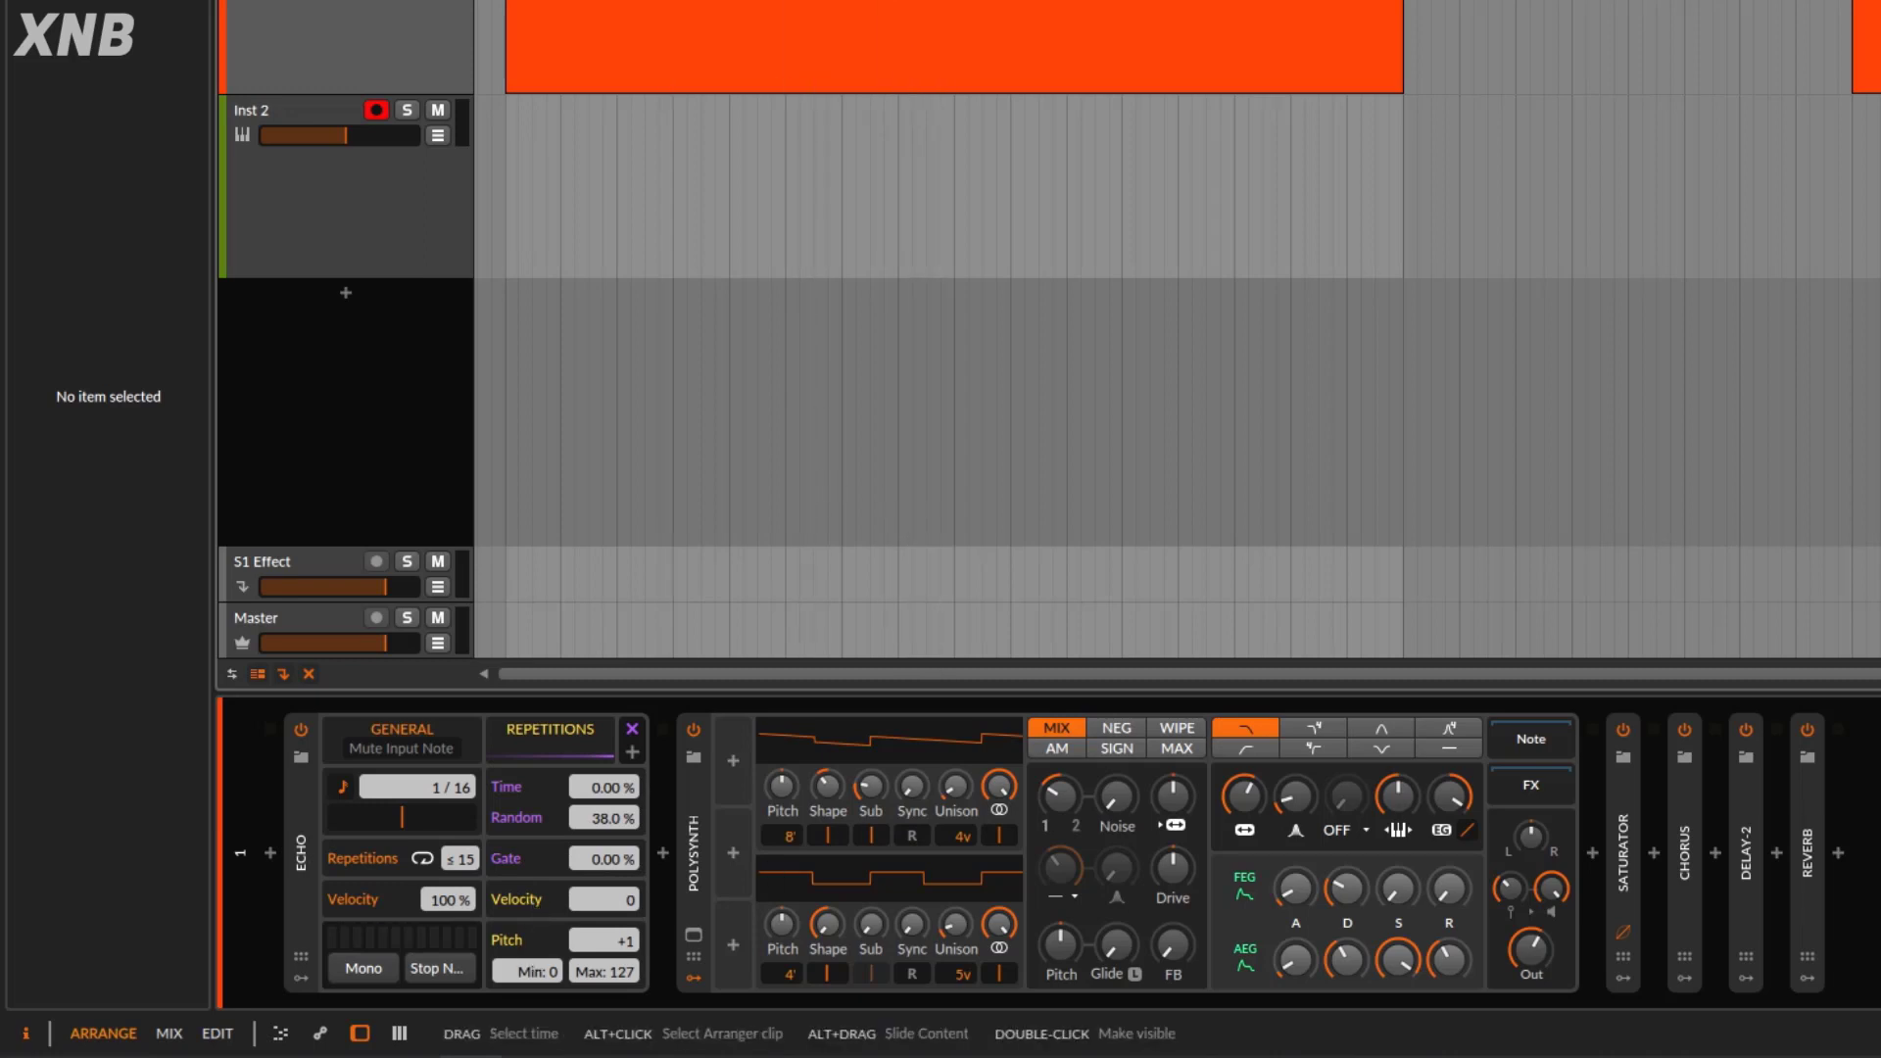
pyautogui.press('space')
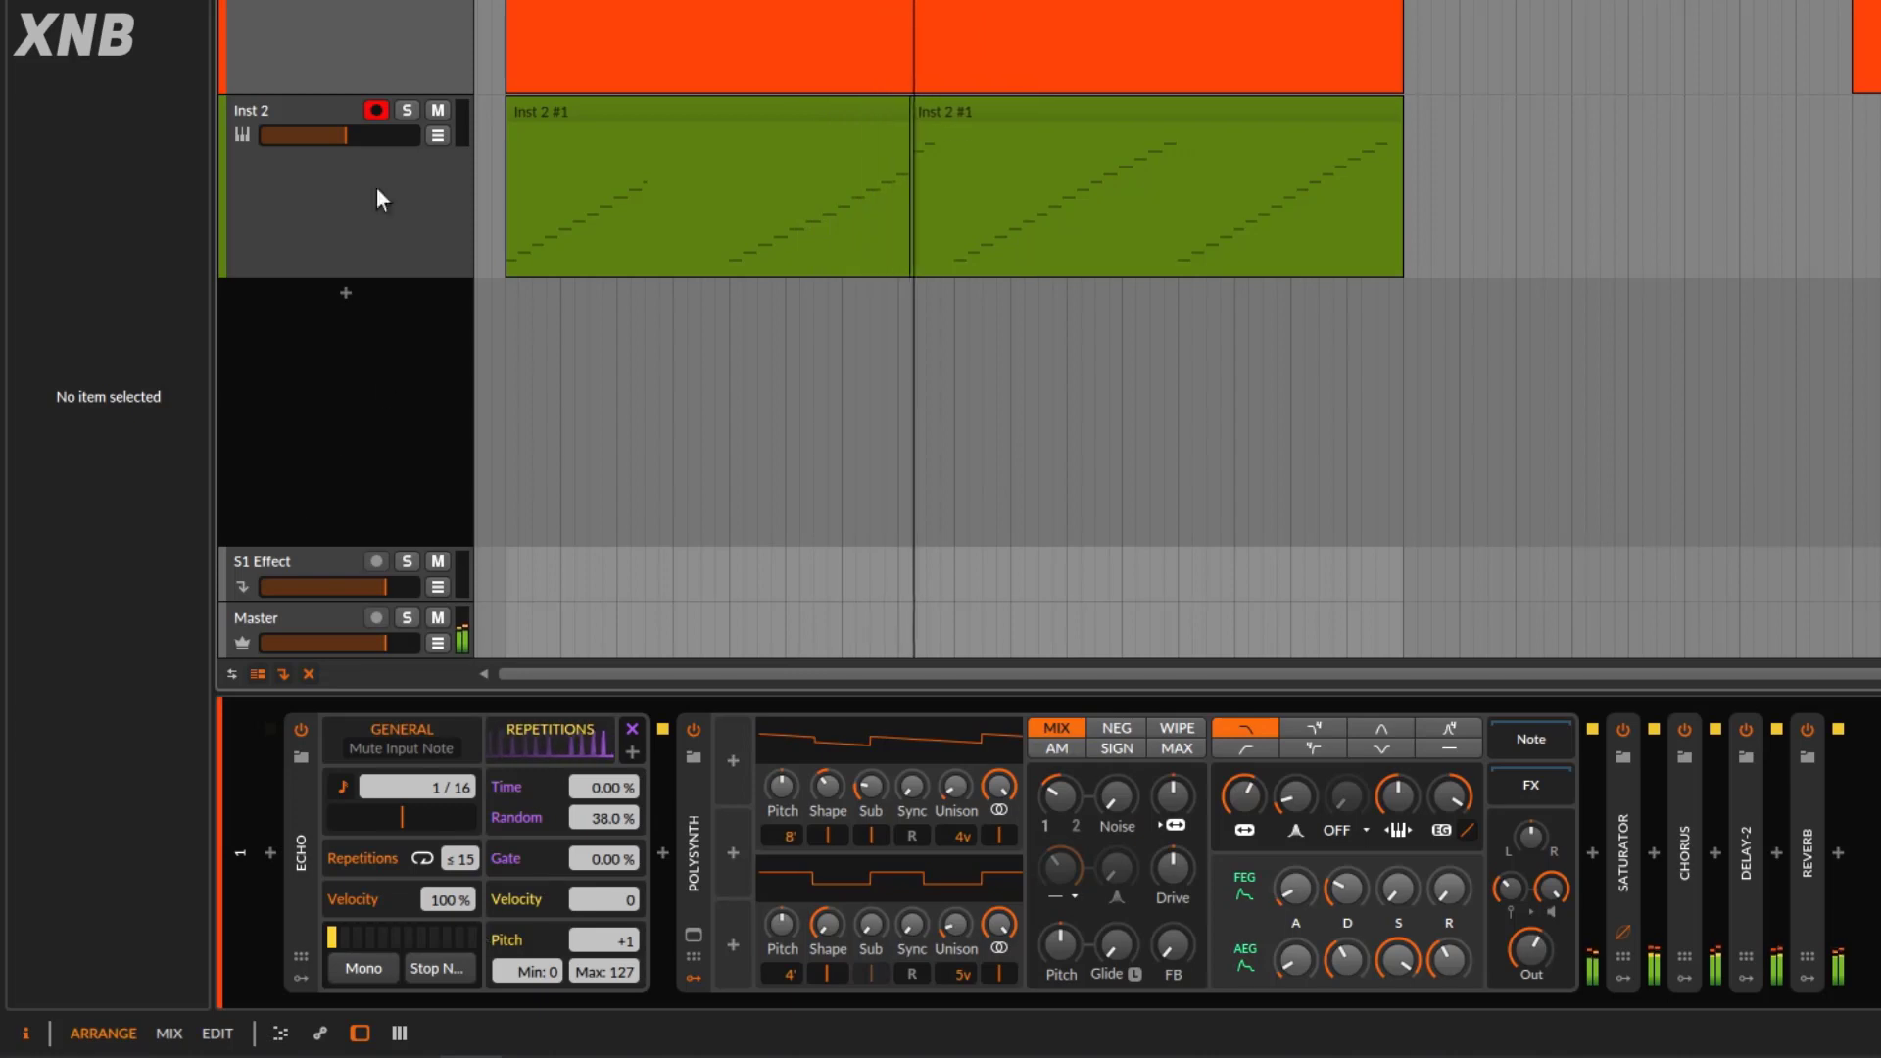
pyautogui.press('space')
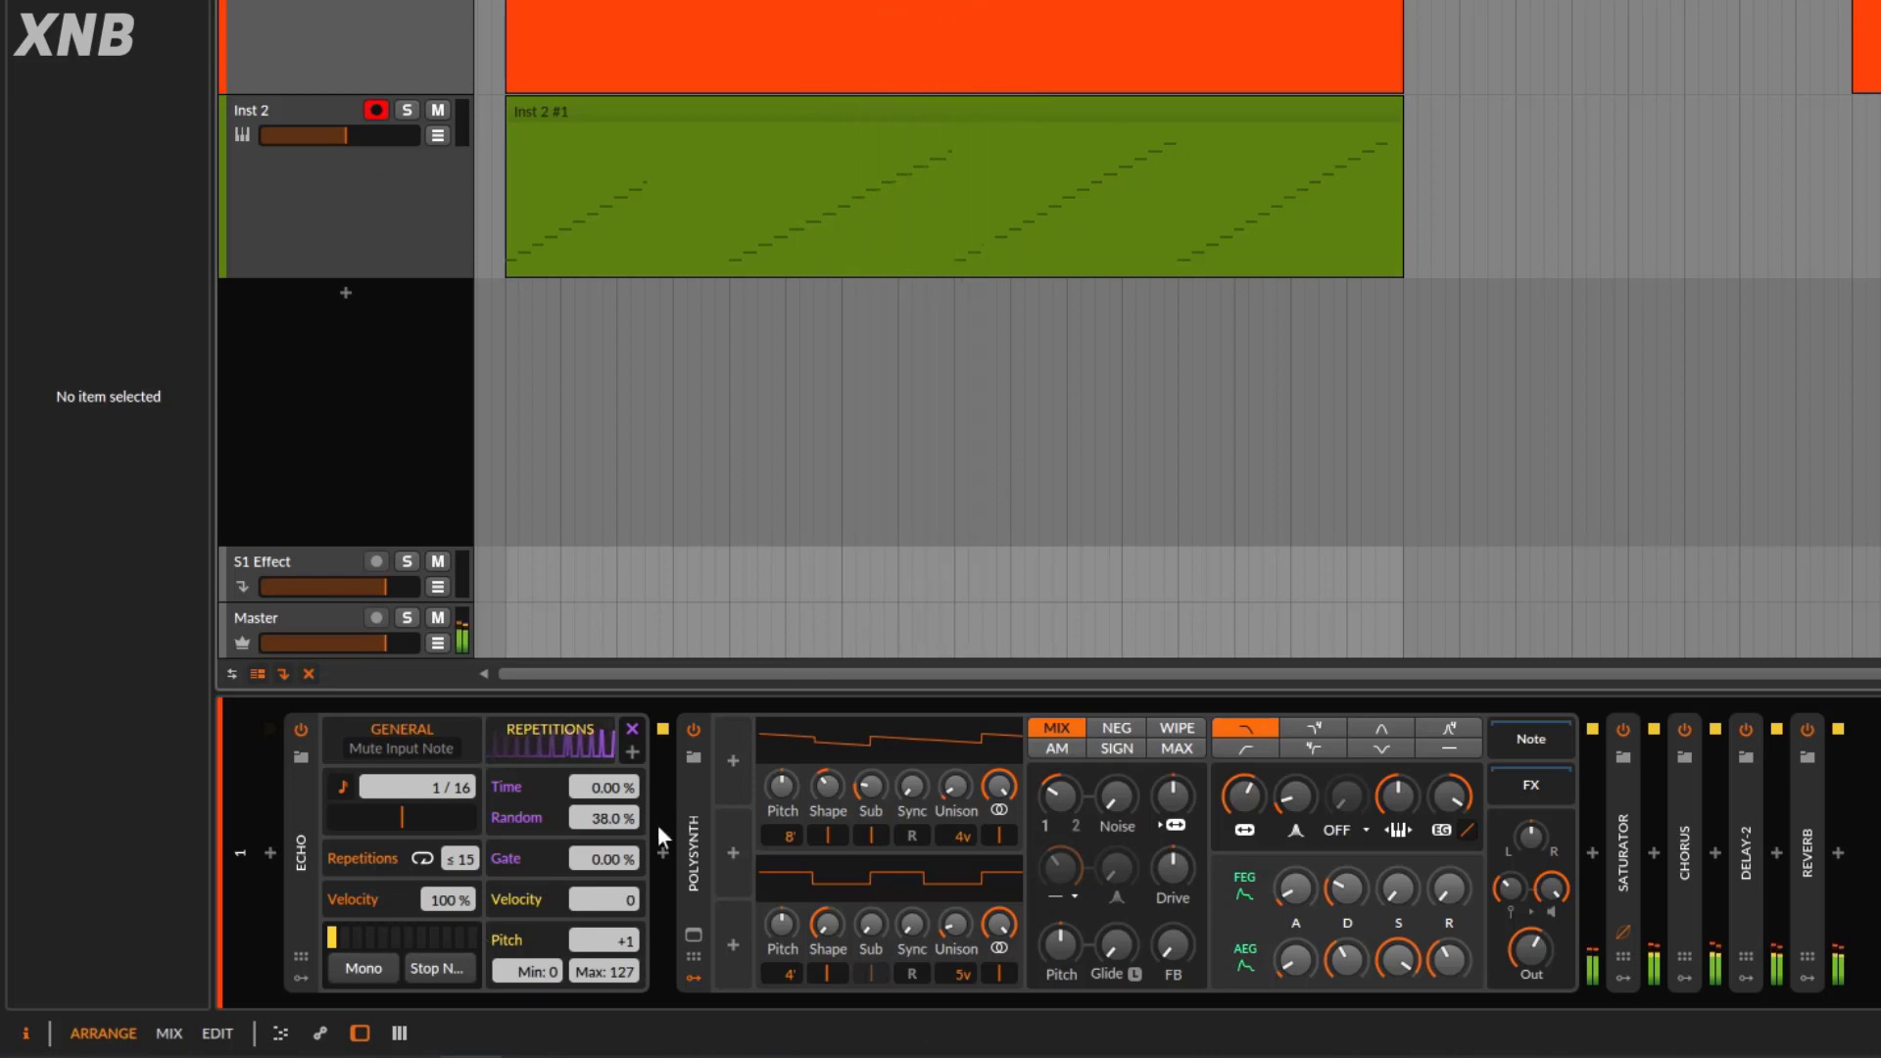
# Raise the Echo's Random time to 100 % and replace the Inst 2 clip with a new recording.
pyautogui.click(431, 972)
pyautogui.moveTo(602, 819); pyautogui.dragTo(603, 882)
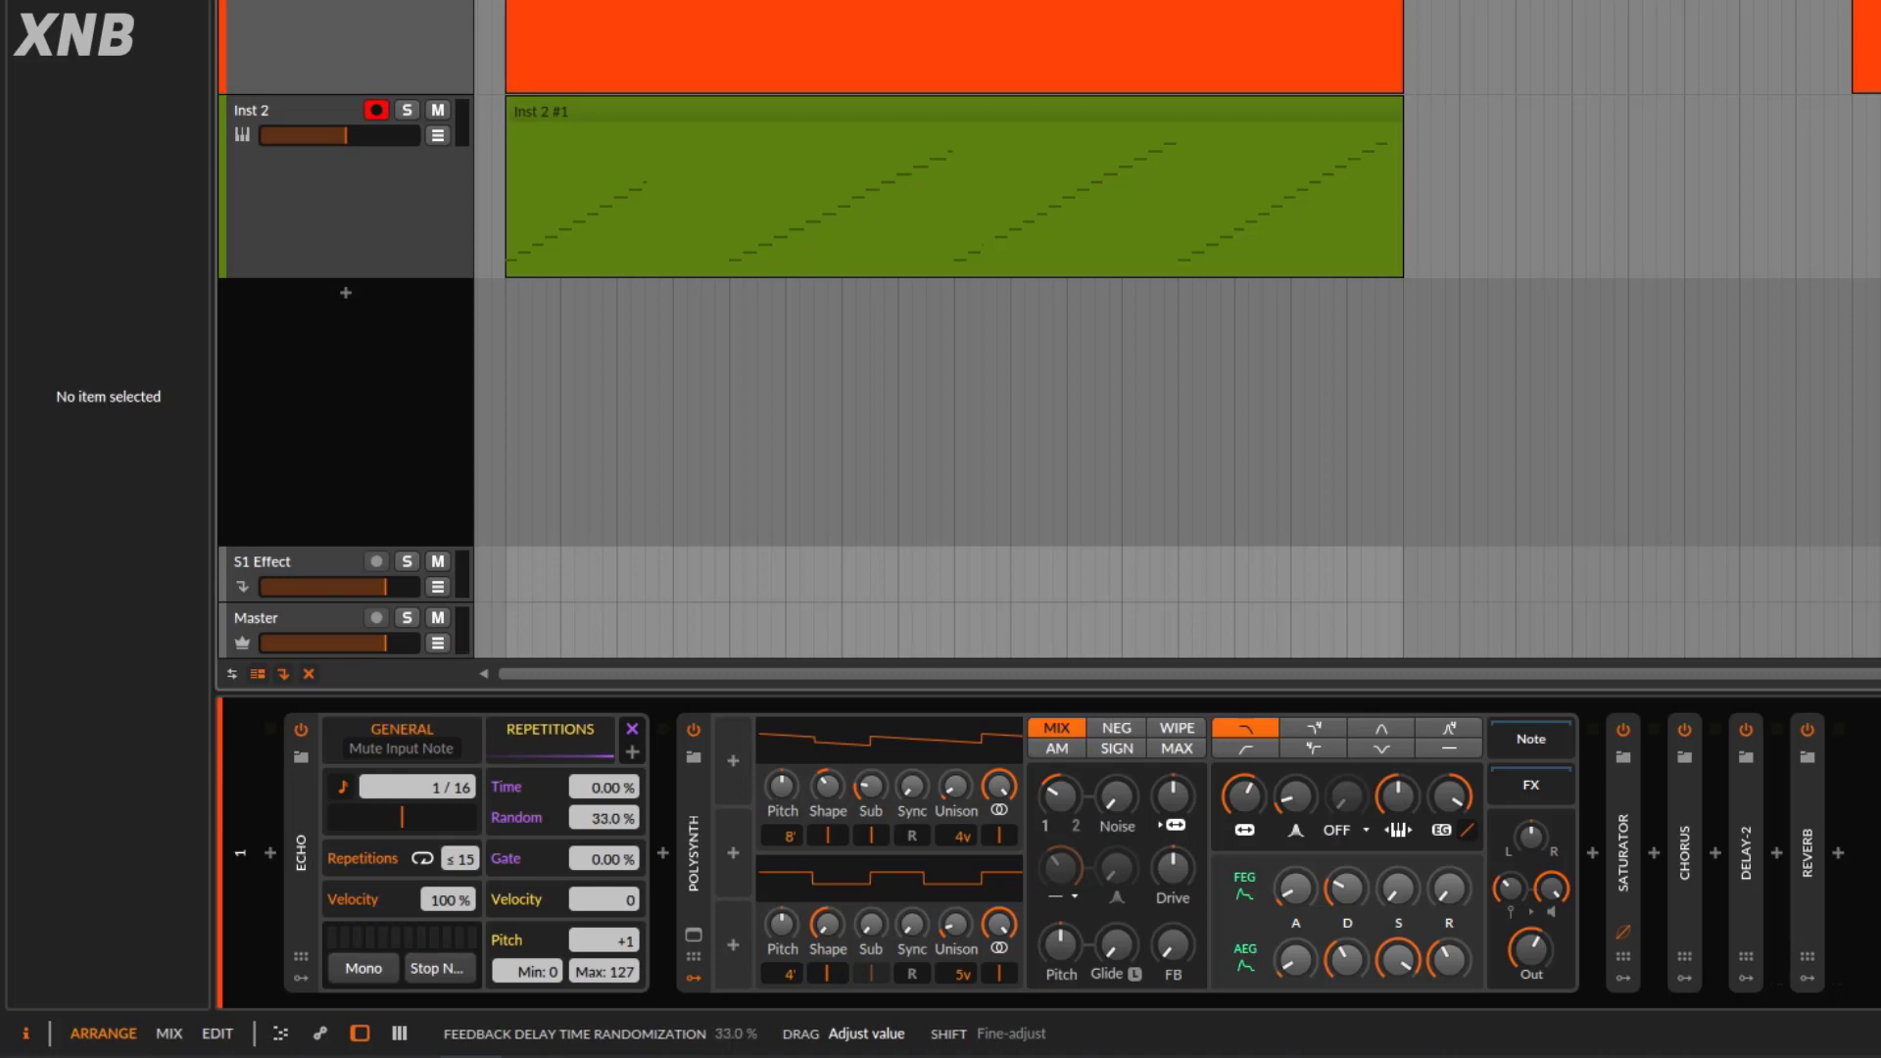
pyautogui.click(840, 118)
pyautogui.press('Delete')
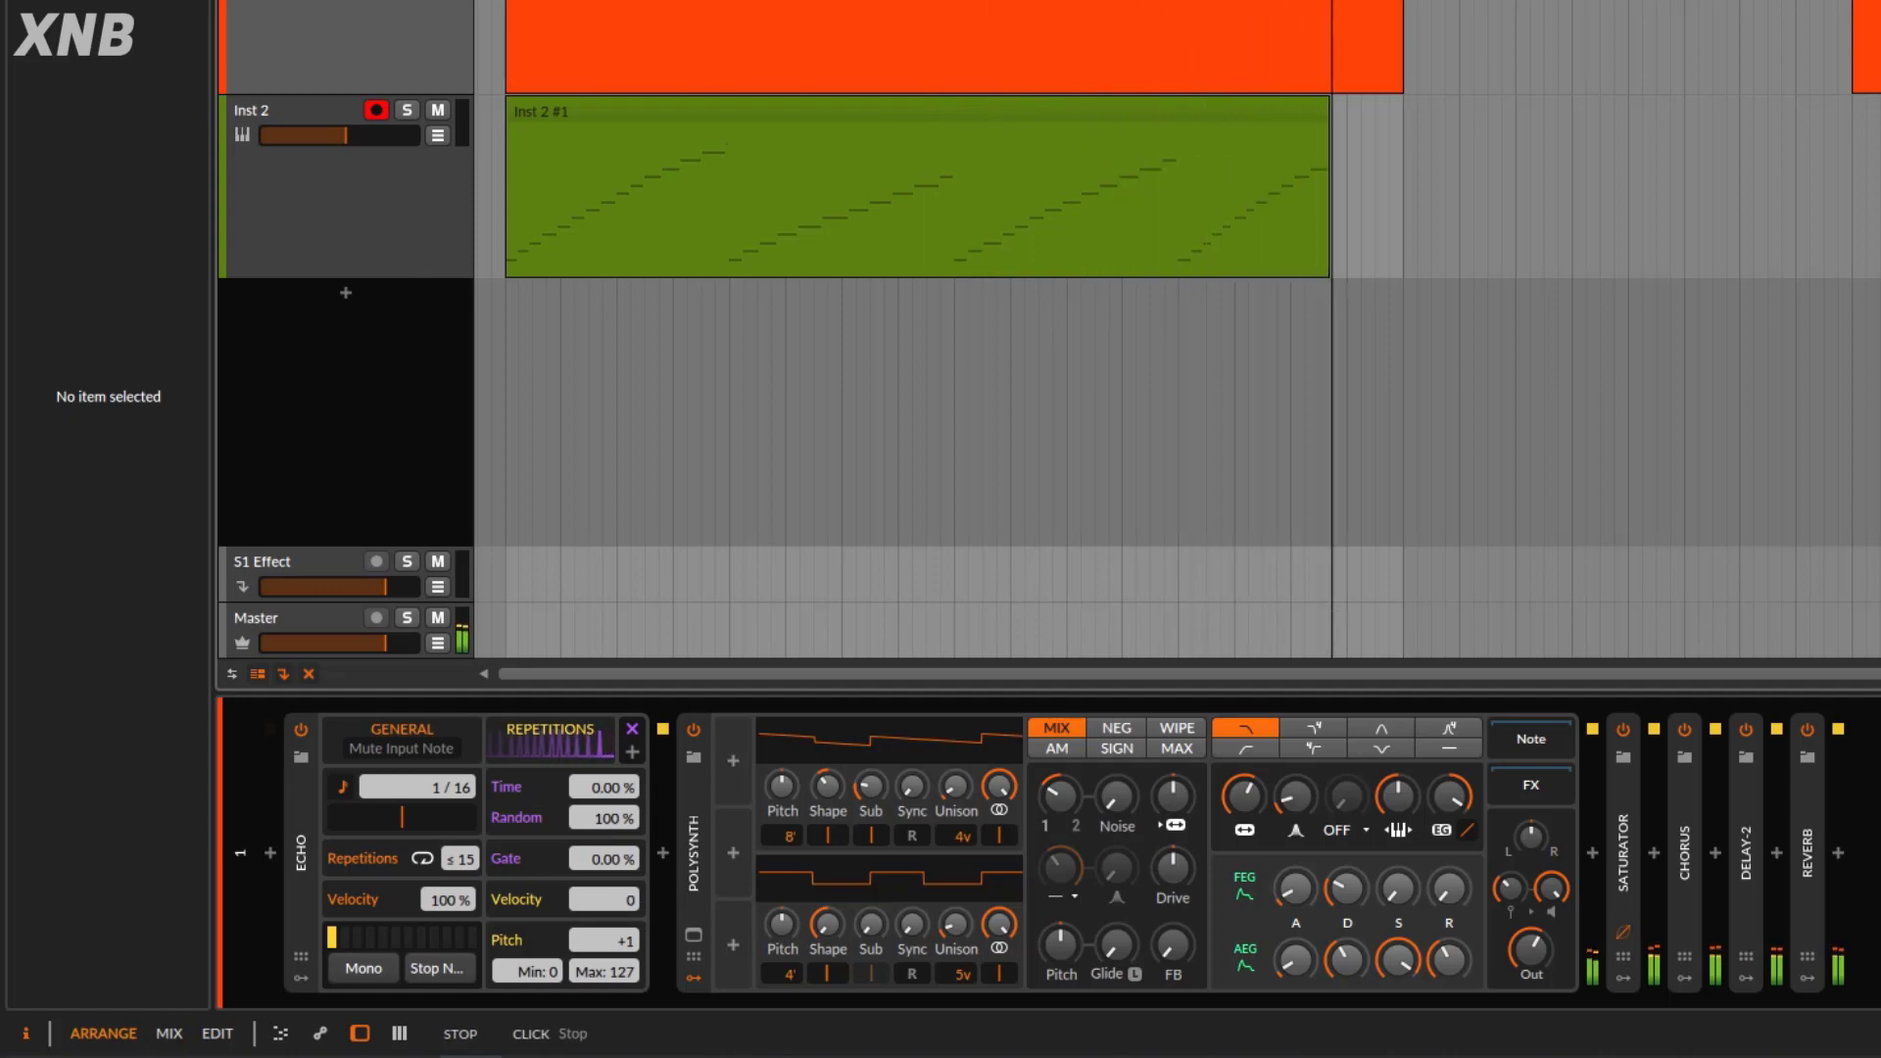
pyautogui.click(157, 59)
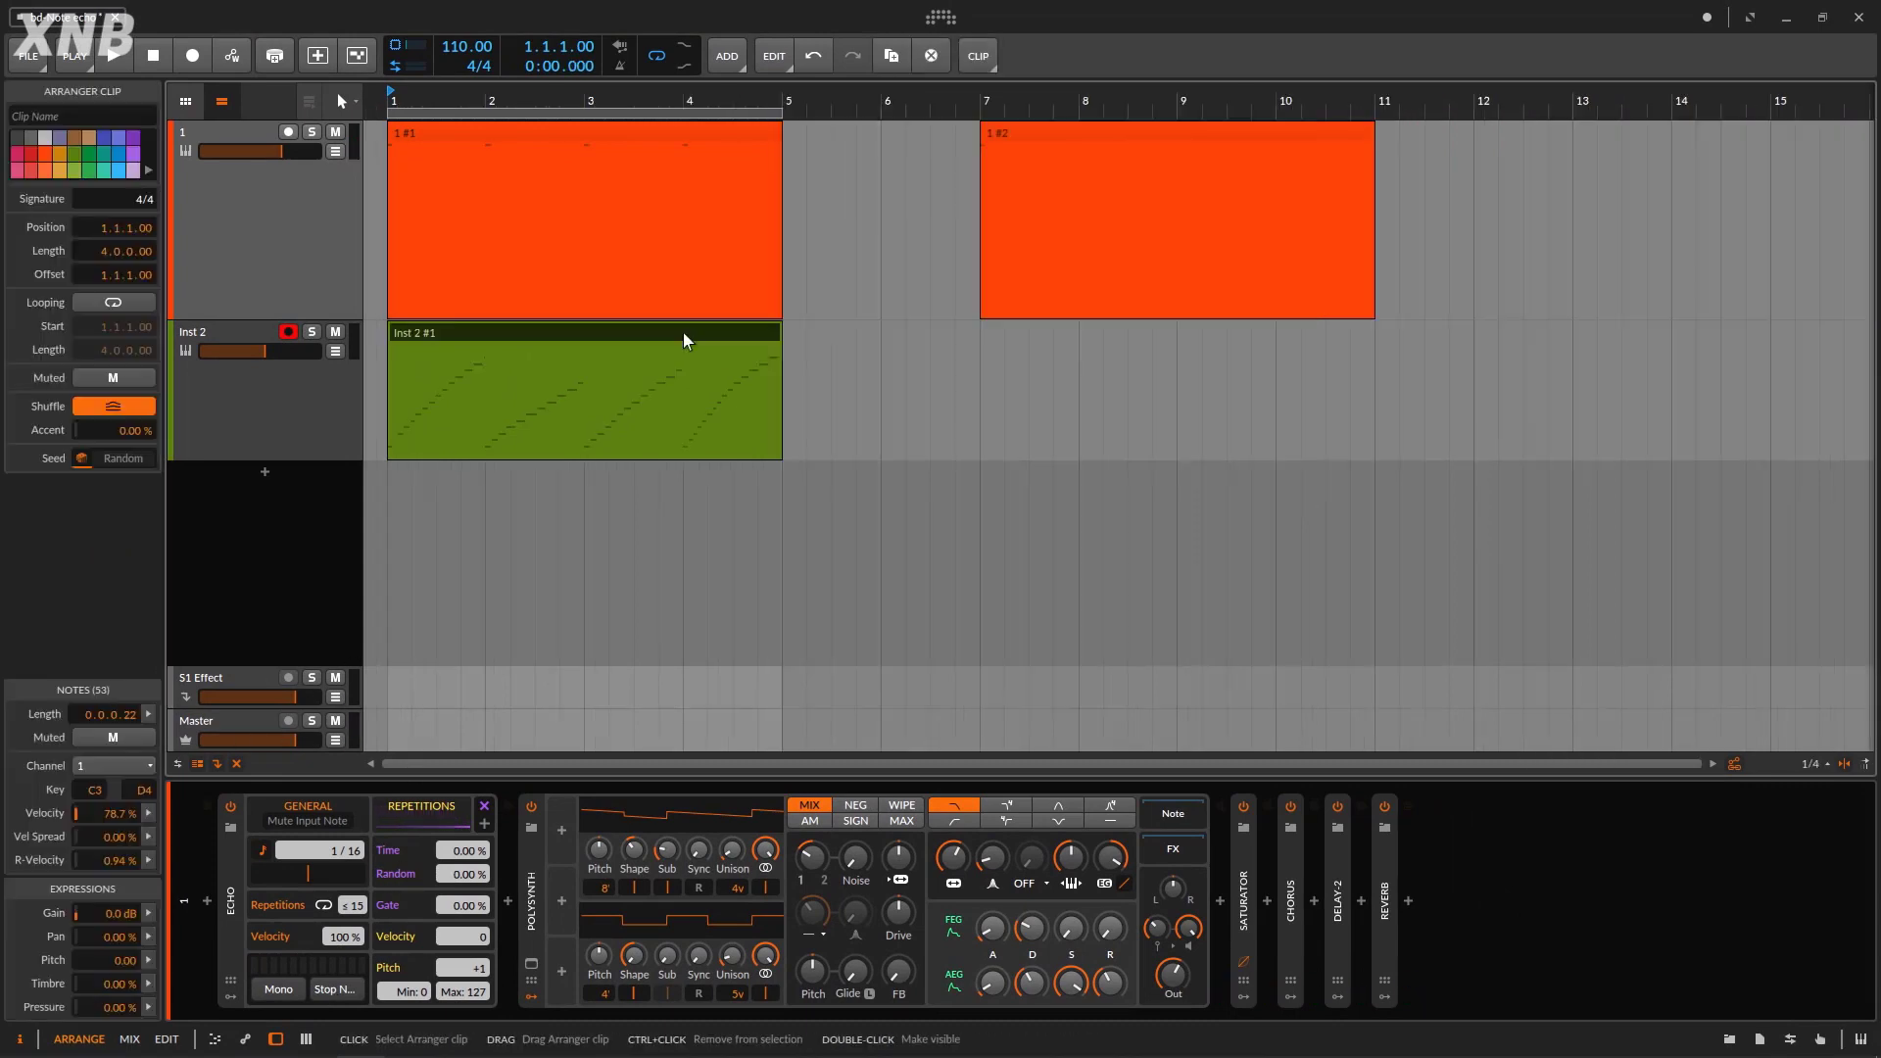
# Delete the recorded Inst 2 clip and briefly audition the four-note clip with the Echo's Random at 0.00 %.
pyautogui.press('Delete')
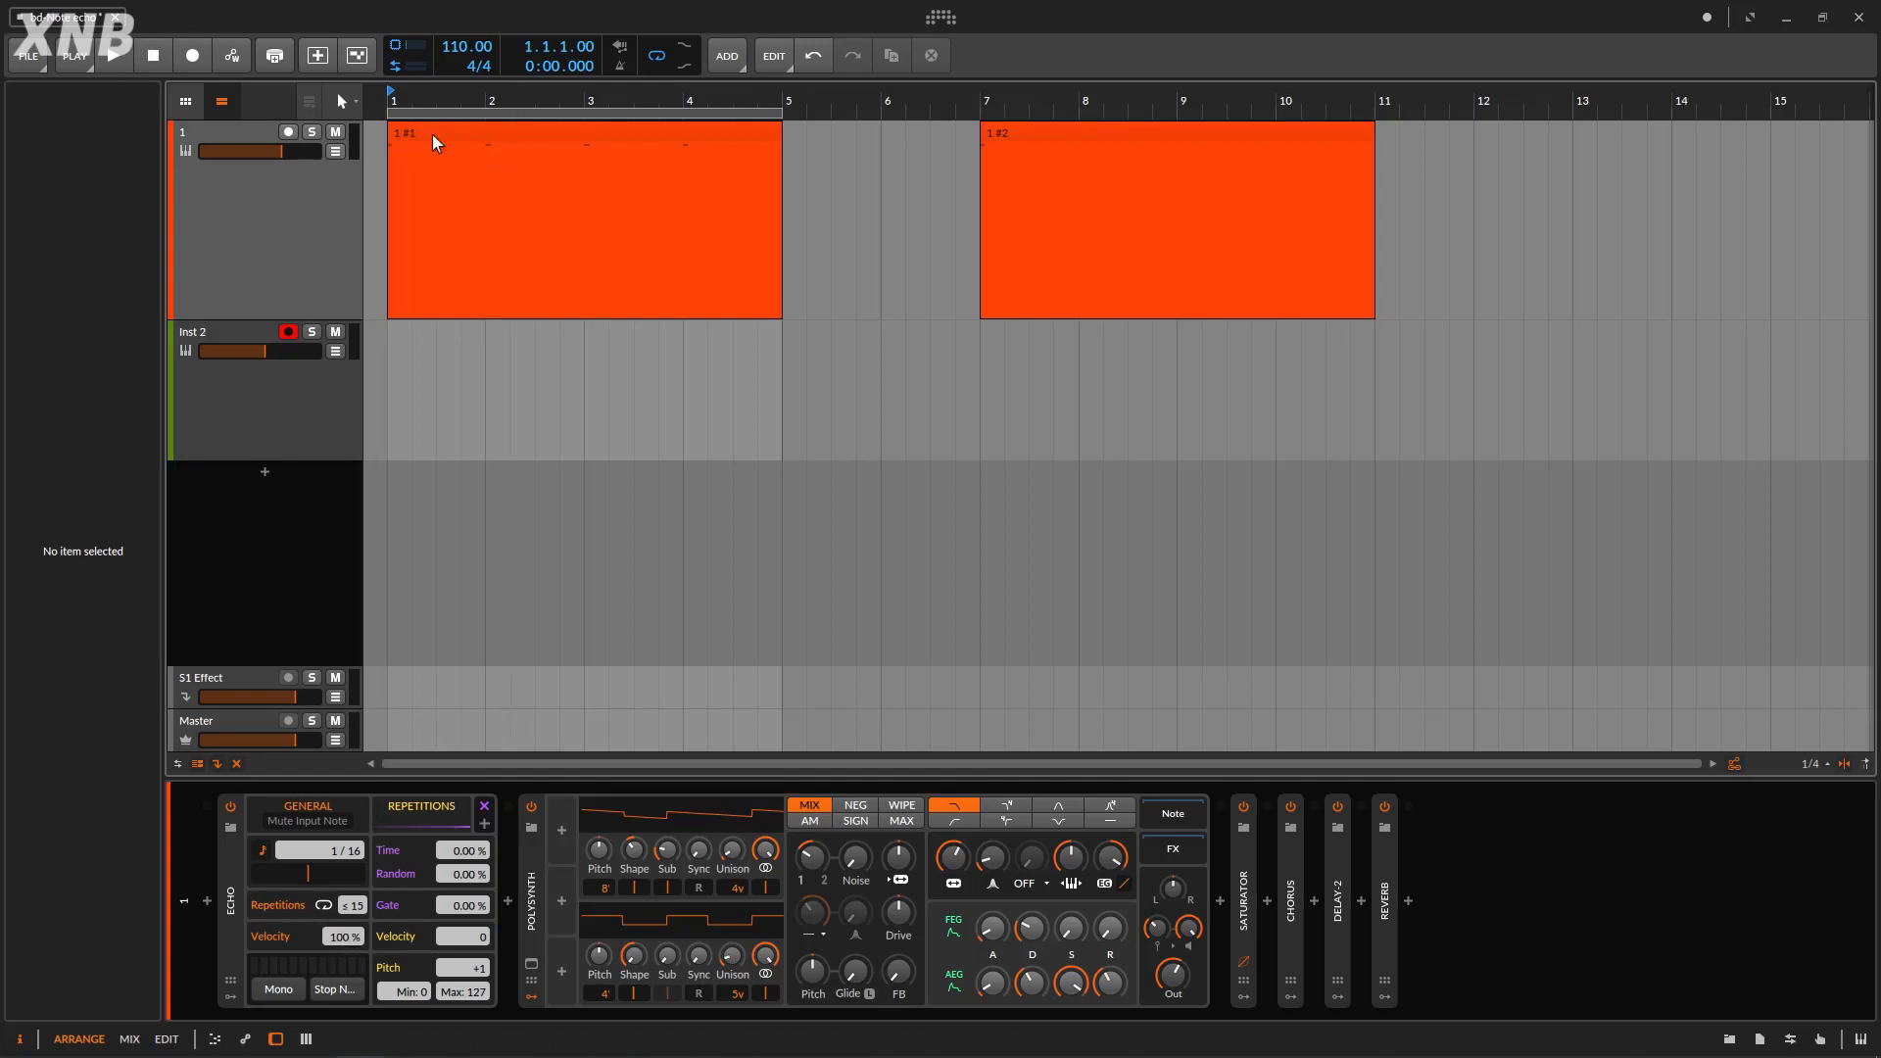
pyautogui.click(116, 59)
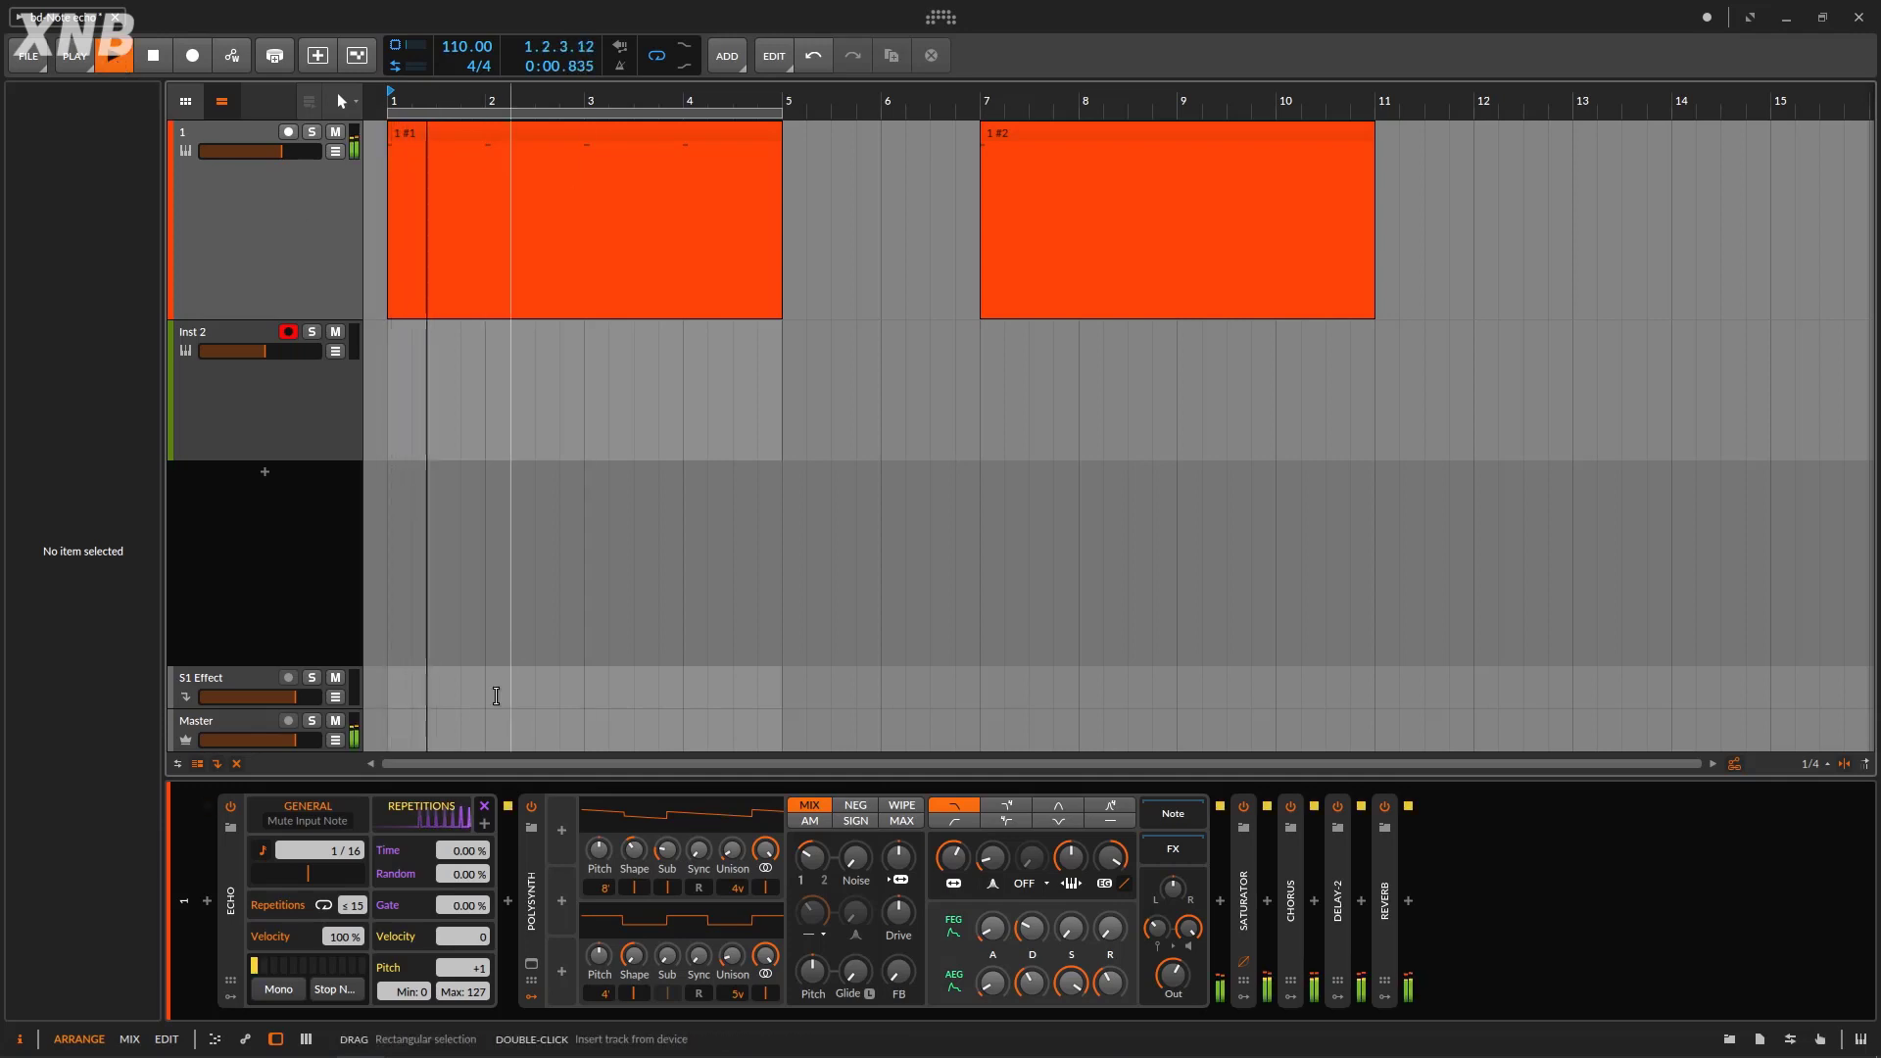
pyautogui.click(153, 58)
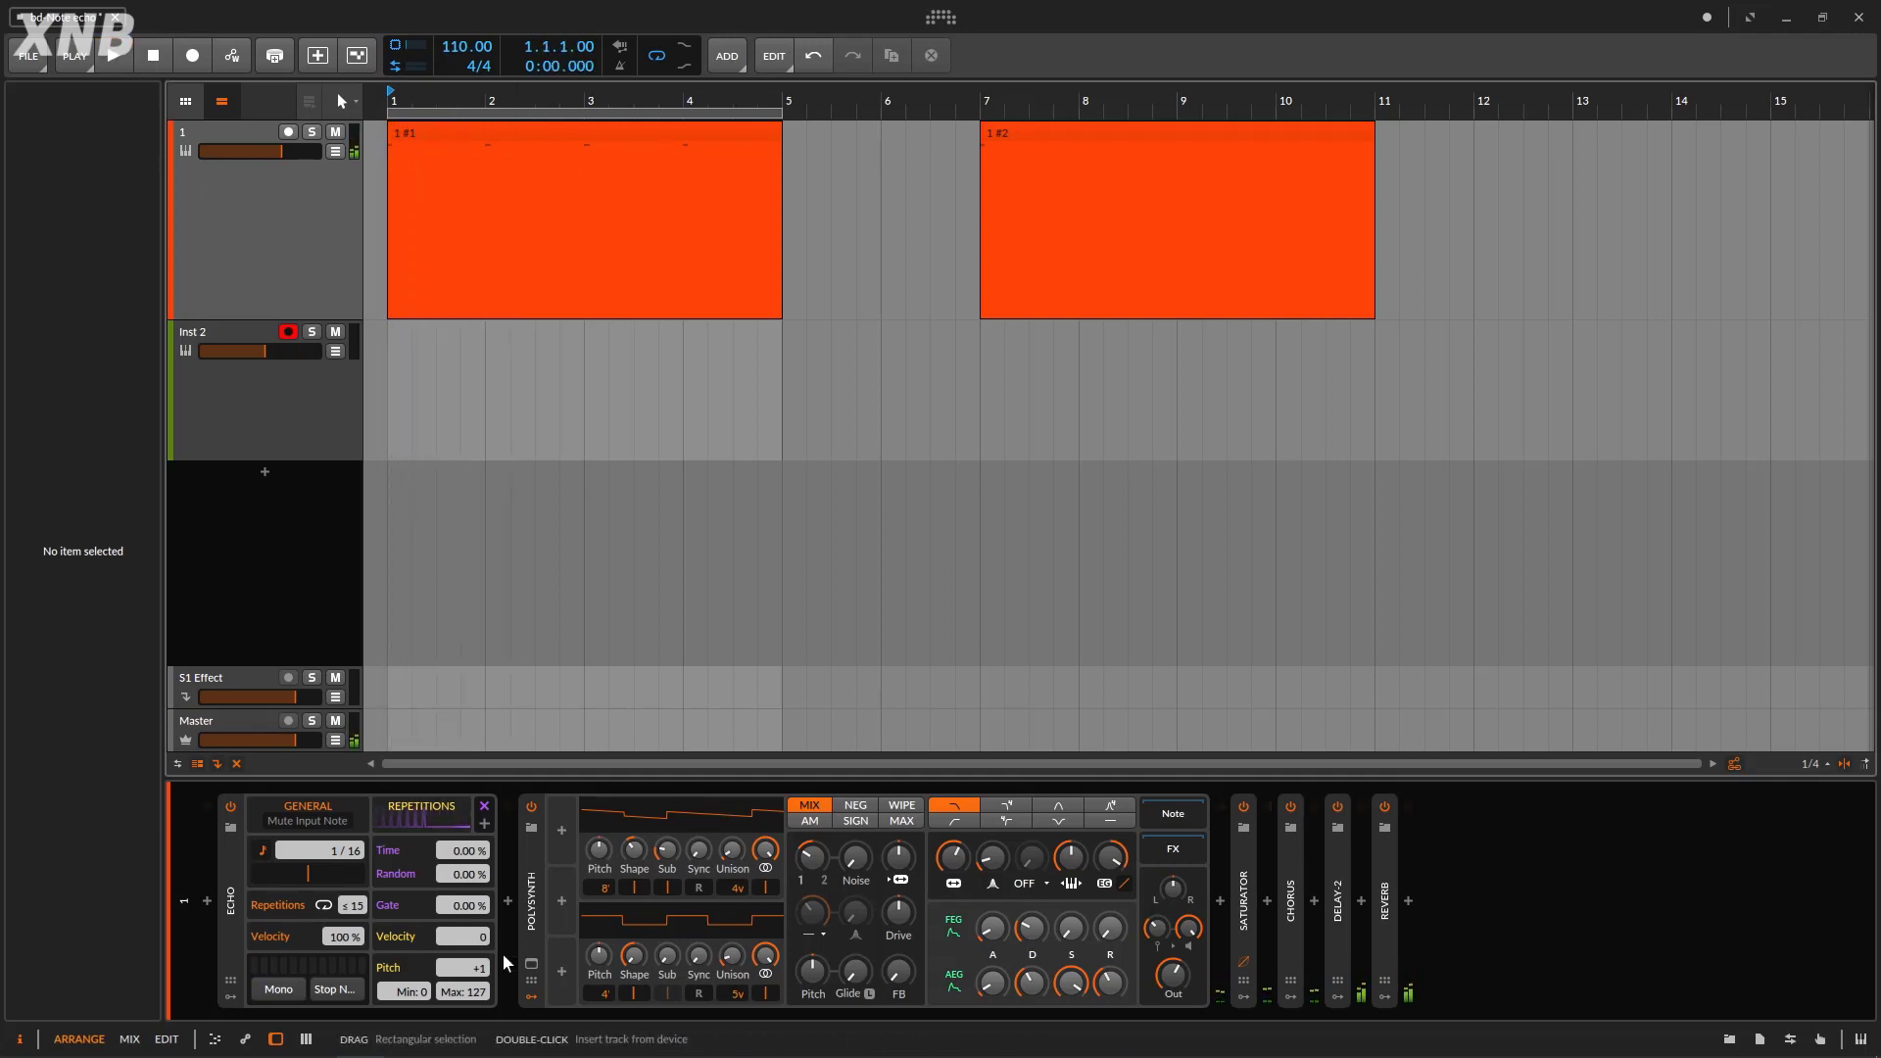
# Set the Echo's repetition pitch to 0 and general velocity to 21.3 %, comparing playback with the Echo bypassed and enabled.
pyautogui.moveTo(474, 969); pyautogui.dragTo(474, 986)
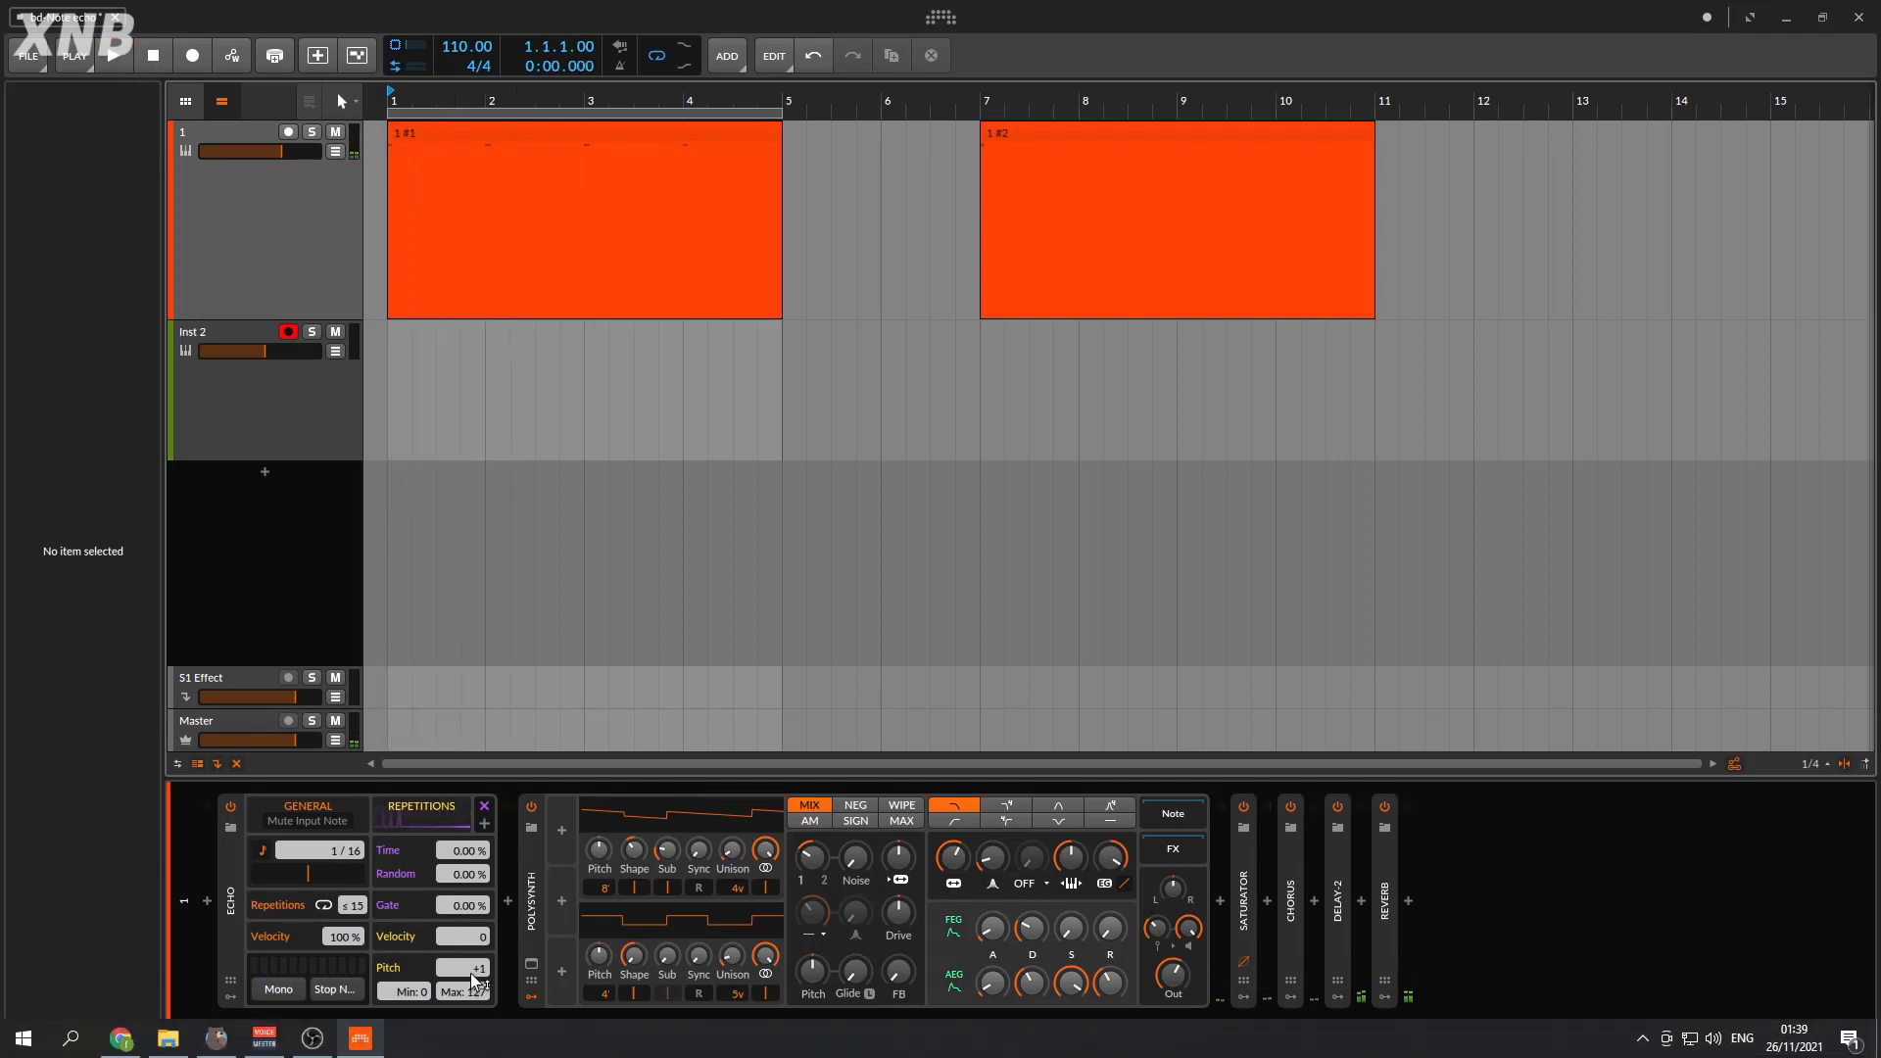
pyautogui.click(118, 60)
pyautogui.moveTo(345, 942); pyautogui.dragTo(345, 989)
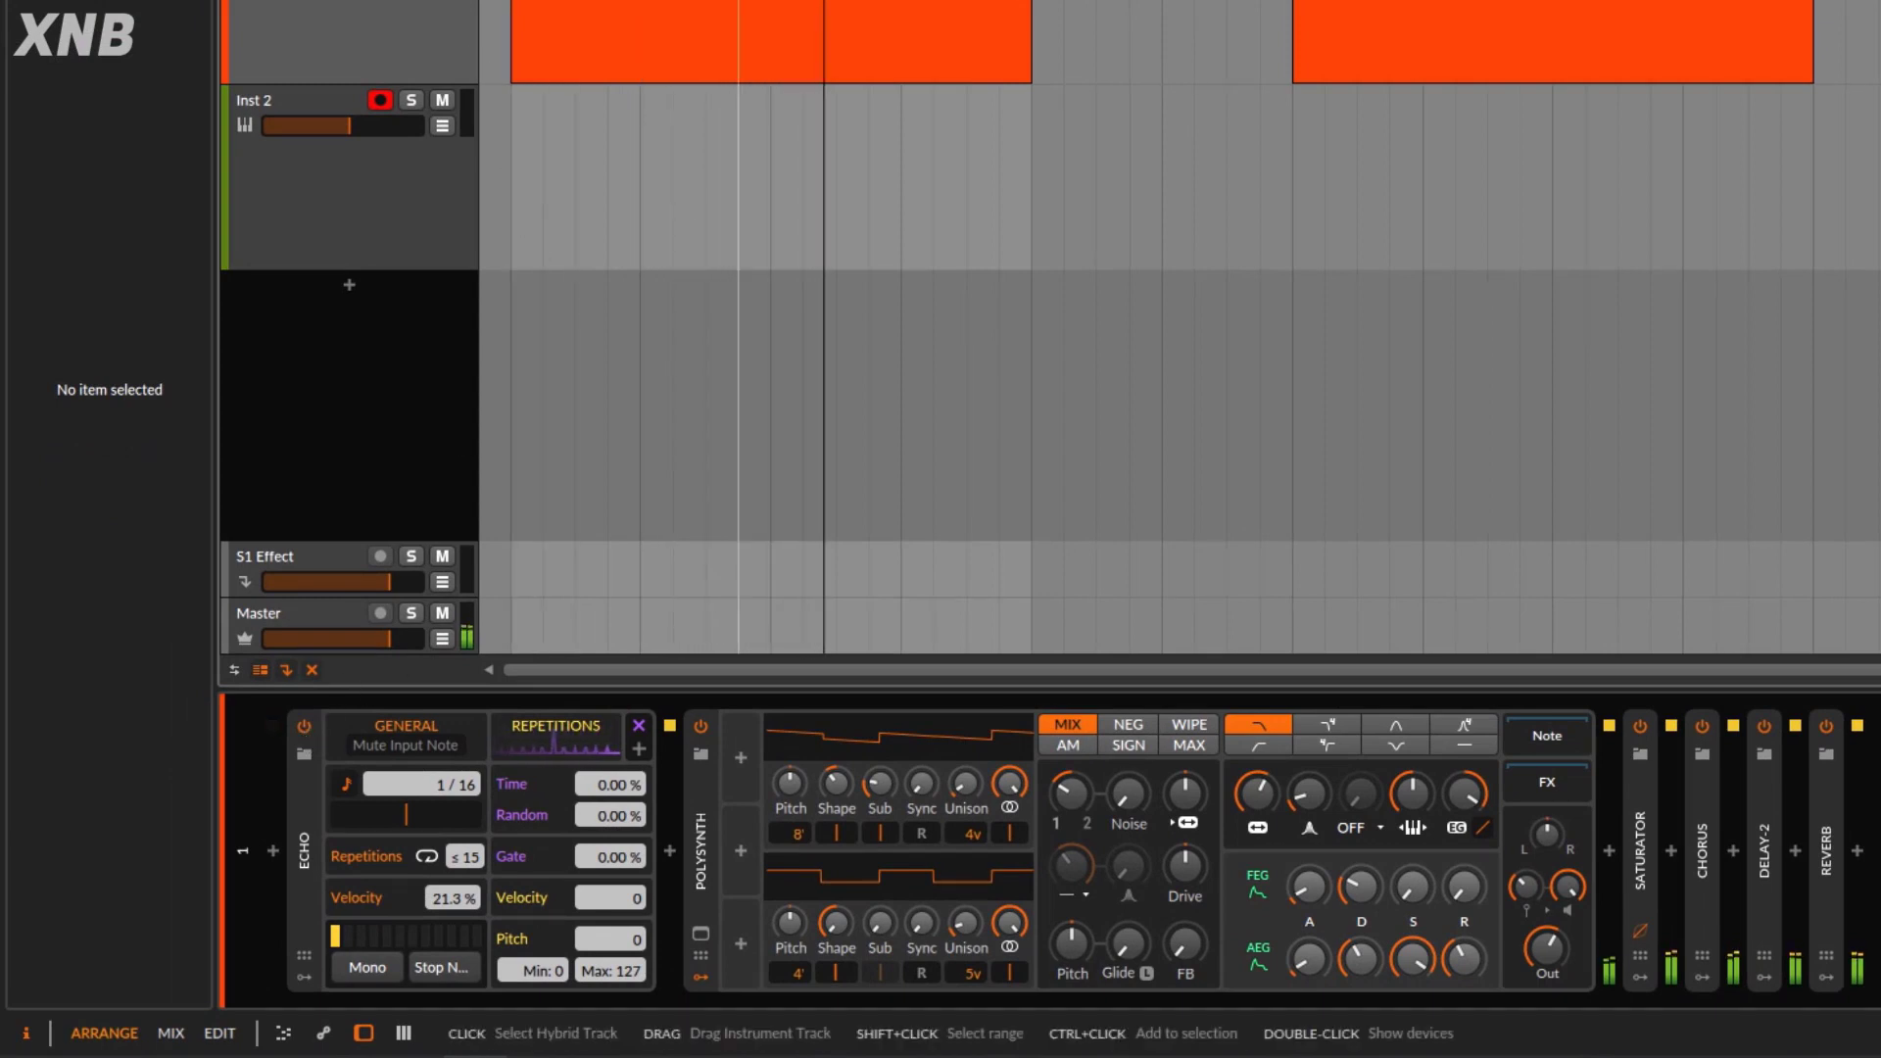
pyautogui.click(300, 725)
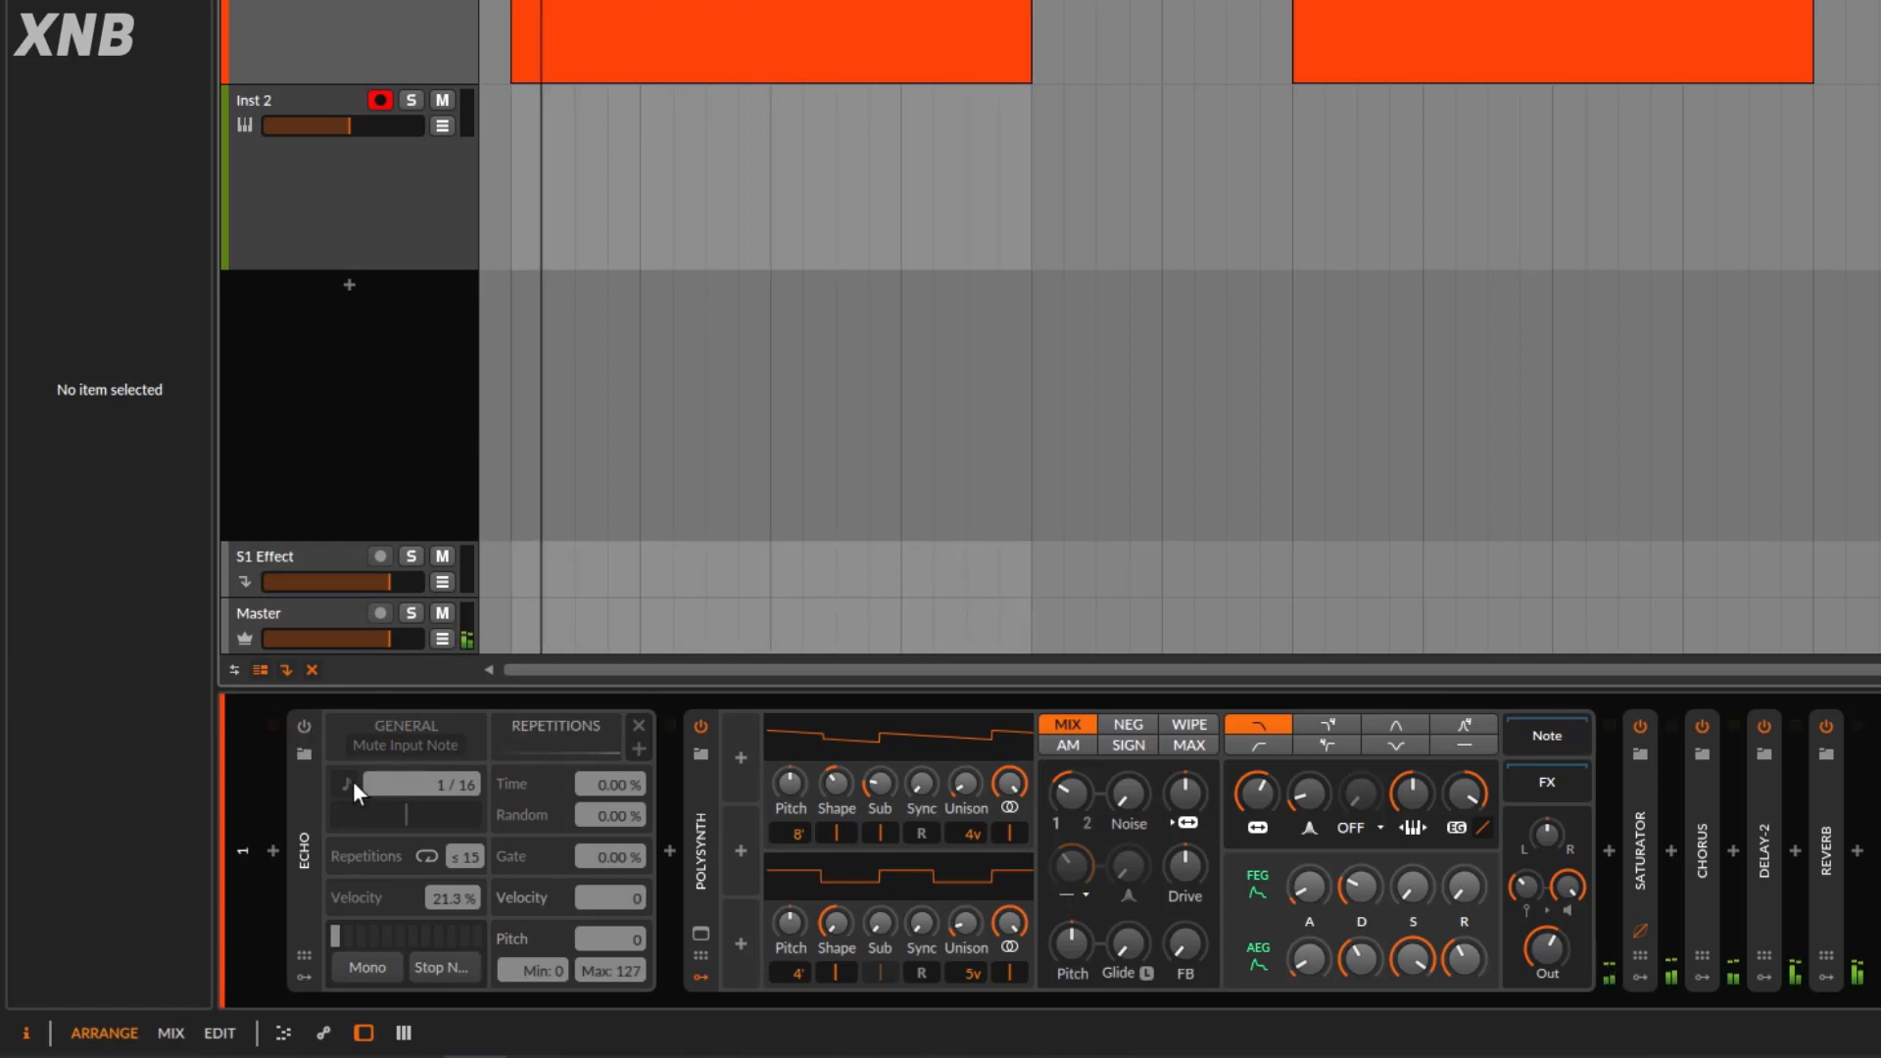
pyautogui.click(304, 723)
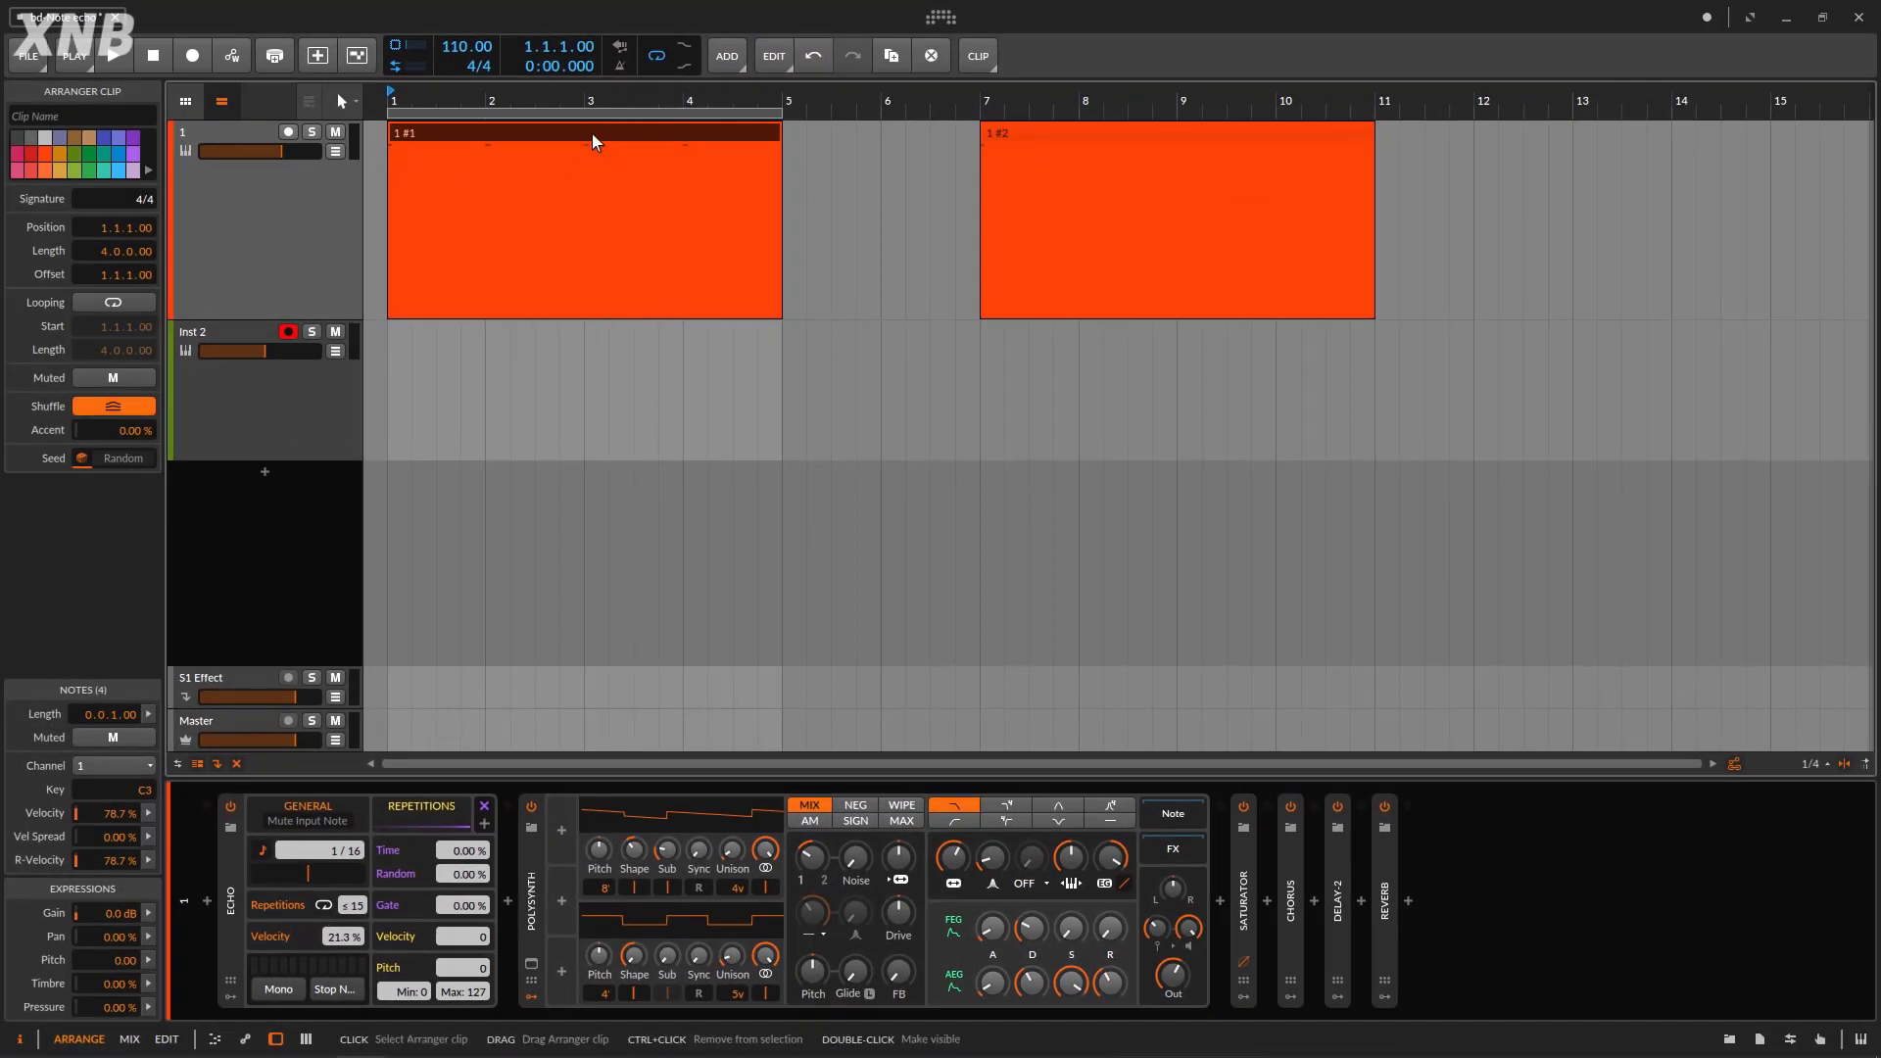
# Move the four-note clip to bar 12 and the single-note clip to bar 1 of track 1, and audition it.
pyautogui.moveTo(592, 133); pyautogui.dragTo(1681, 158)
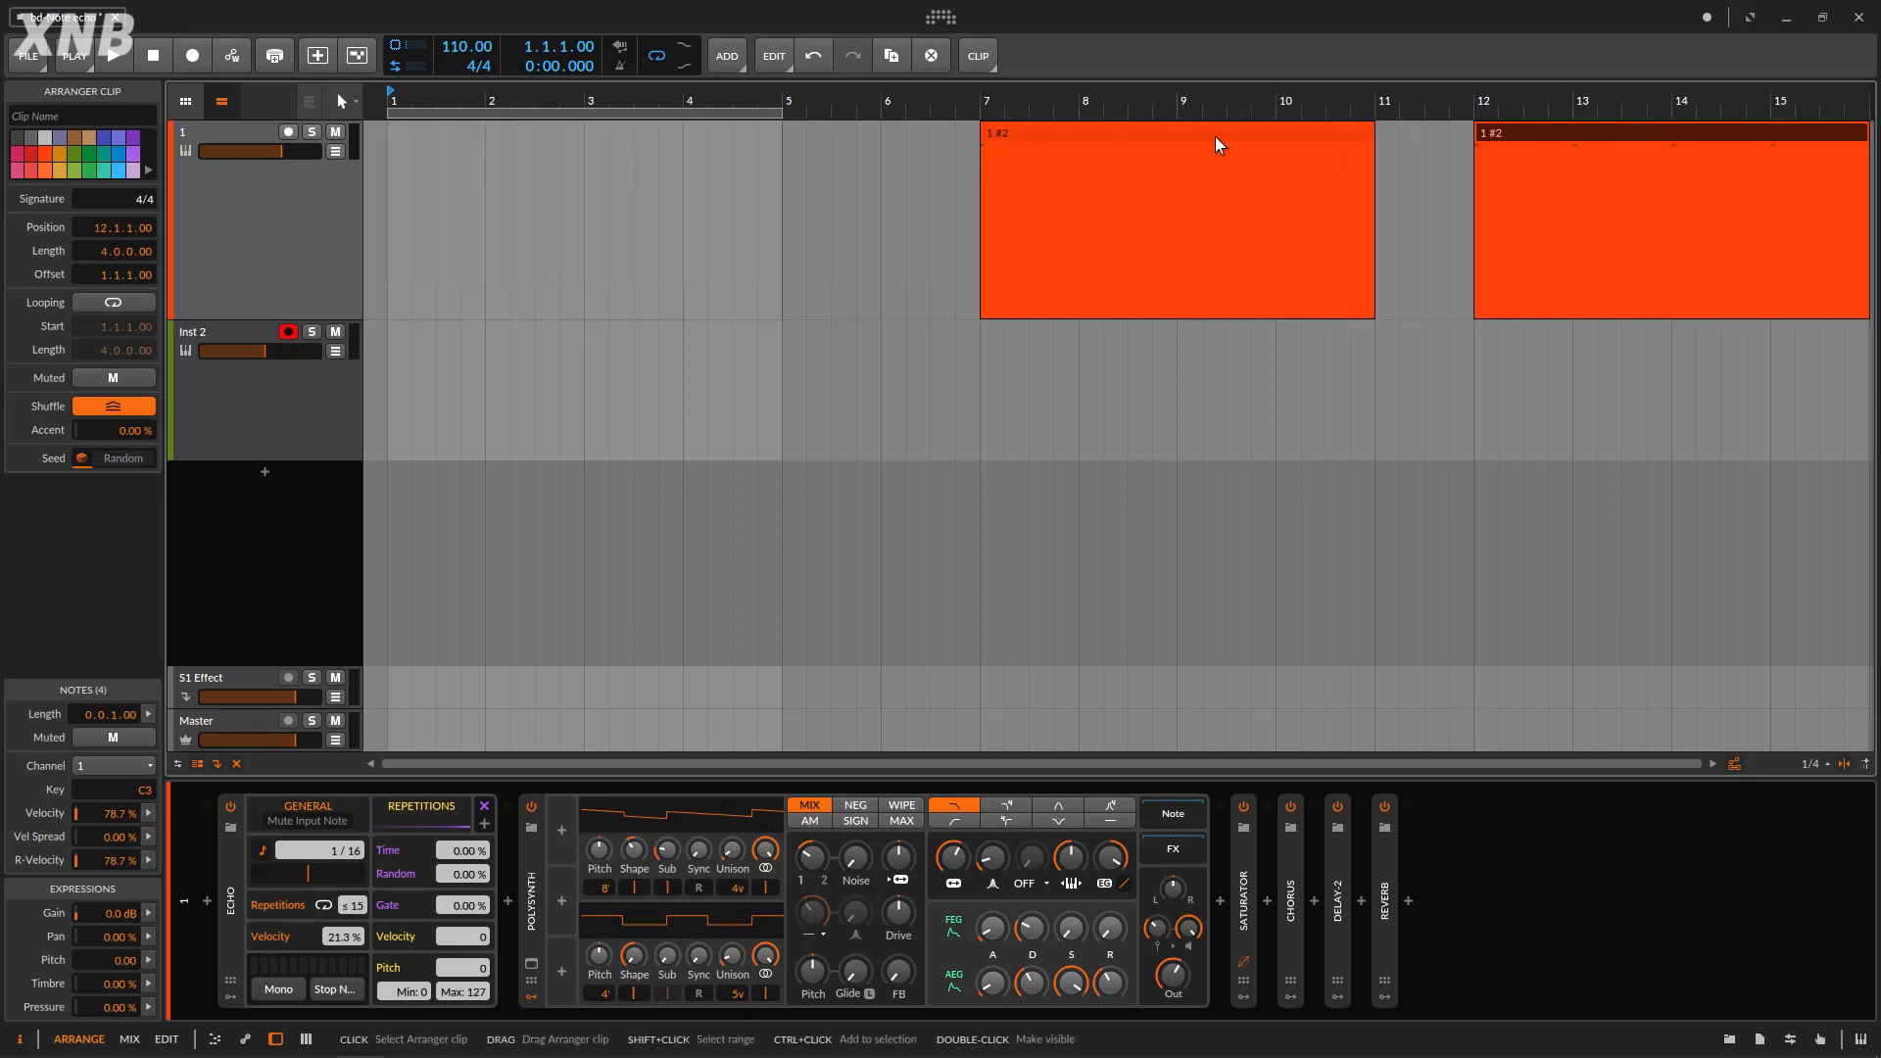
pyautogui.moveTo(1215, 137); pyautogui.dragTo(530, 160)
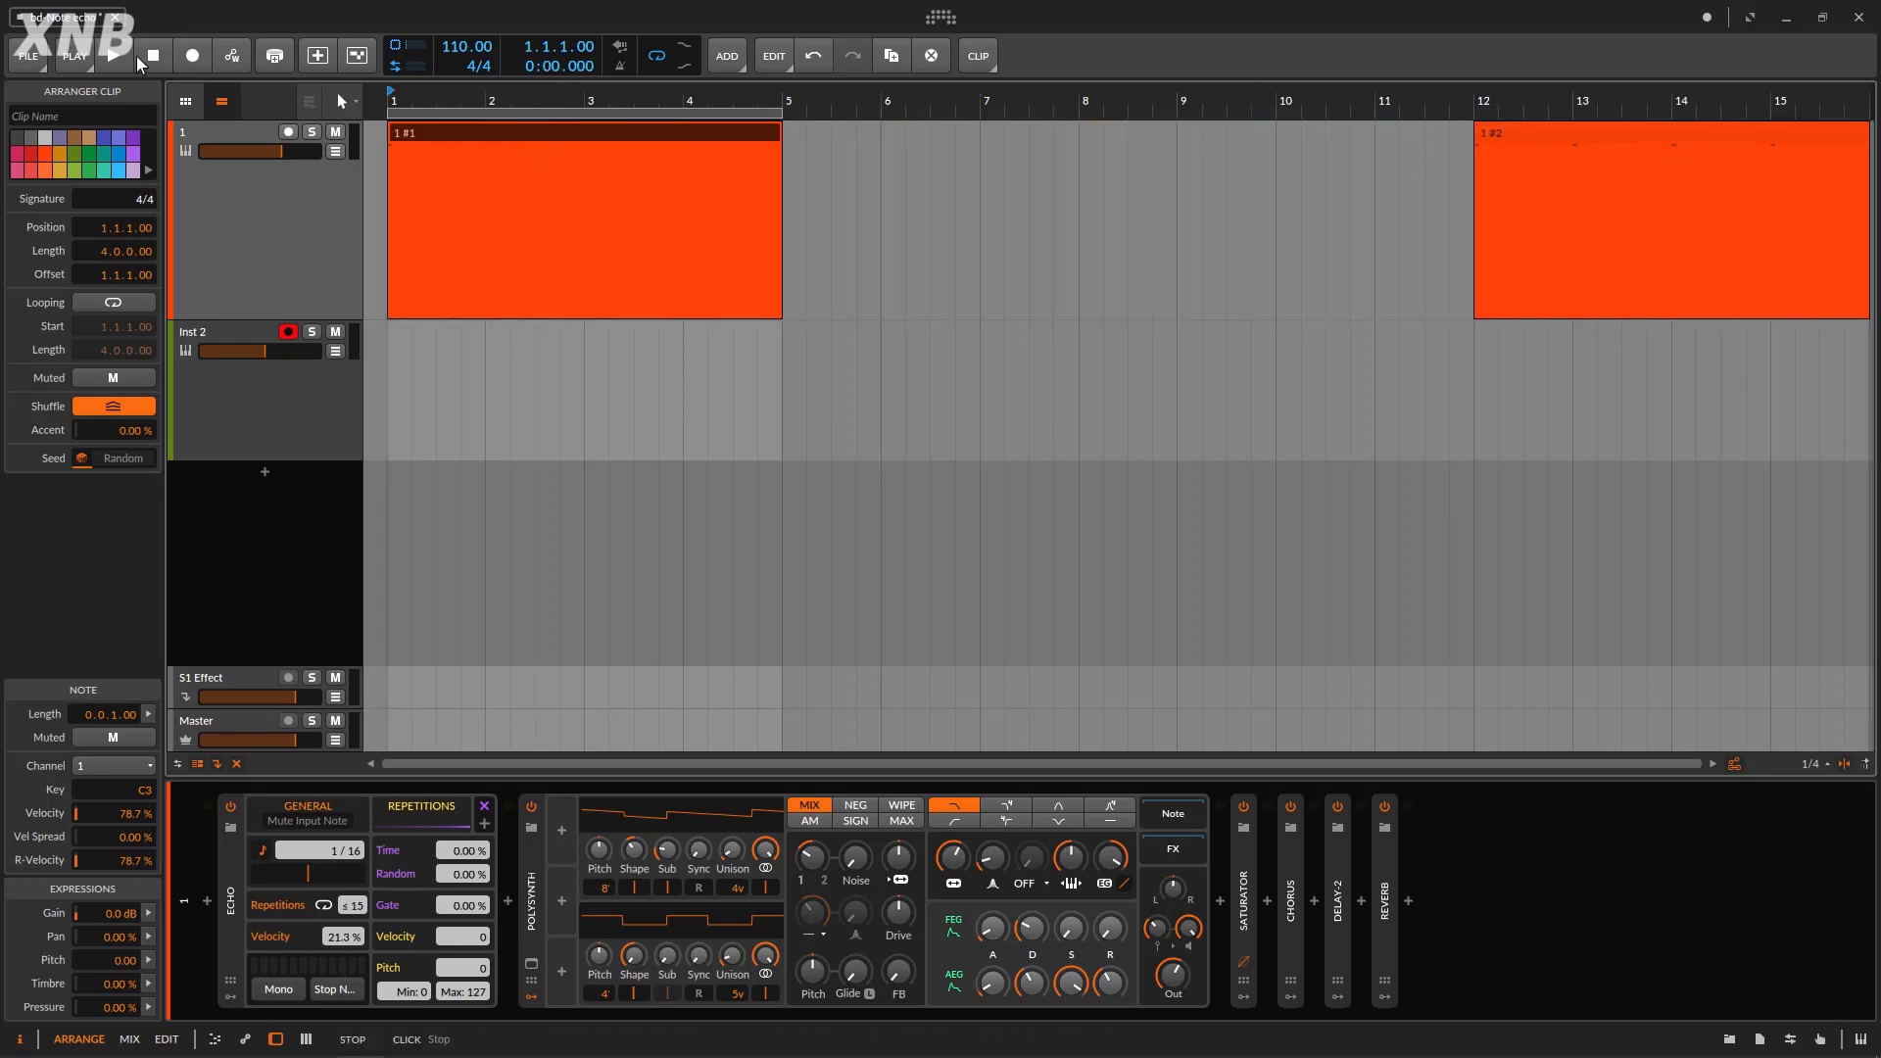
pyautogui.click(110, 56)
pyautogui.moveTo(437, 99)
pyautogui.mouseDown()
pyautogui.moveTo(437, 130)
pyautogui.moveTo(455, 114)
pyautogui.mouseUp()
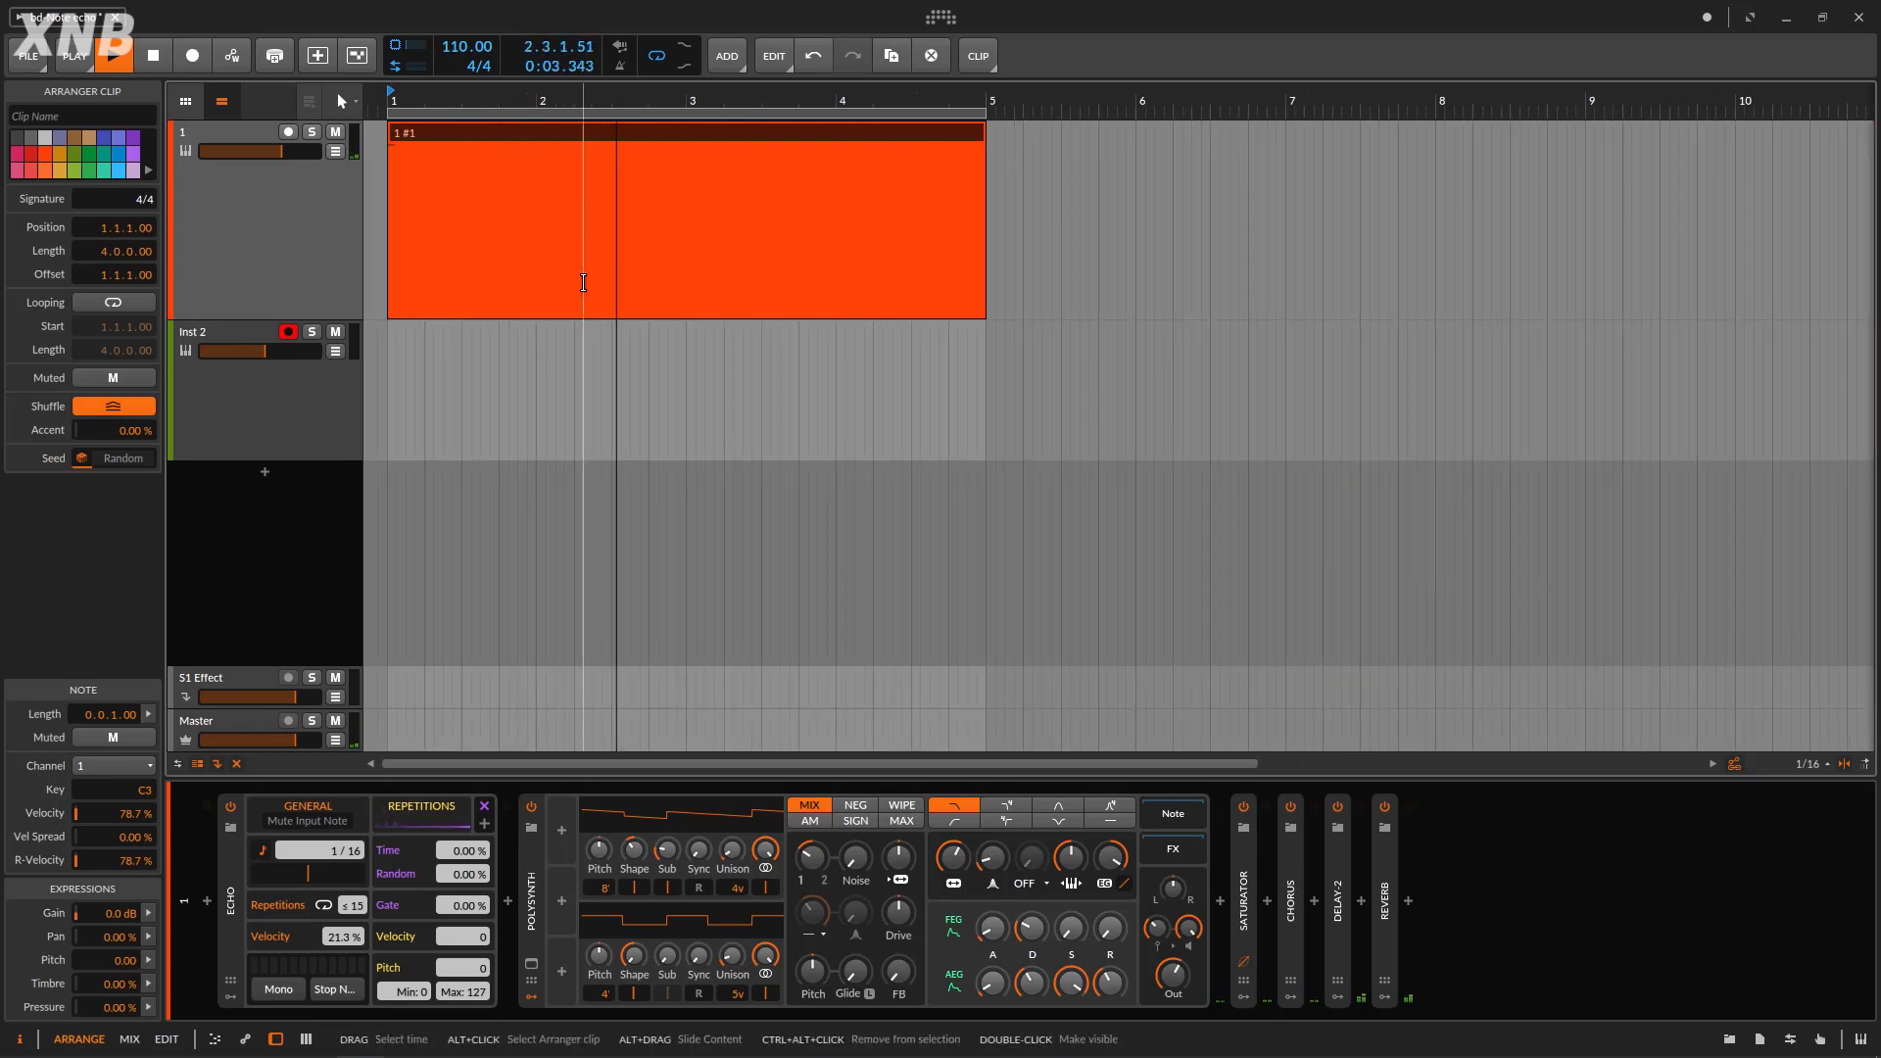
# Enable infinite repeat on track 1's Echo and record onto Inst 2 while raising the general velocity to 78.2 %.
pyautogui.press('space')
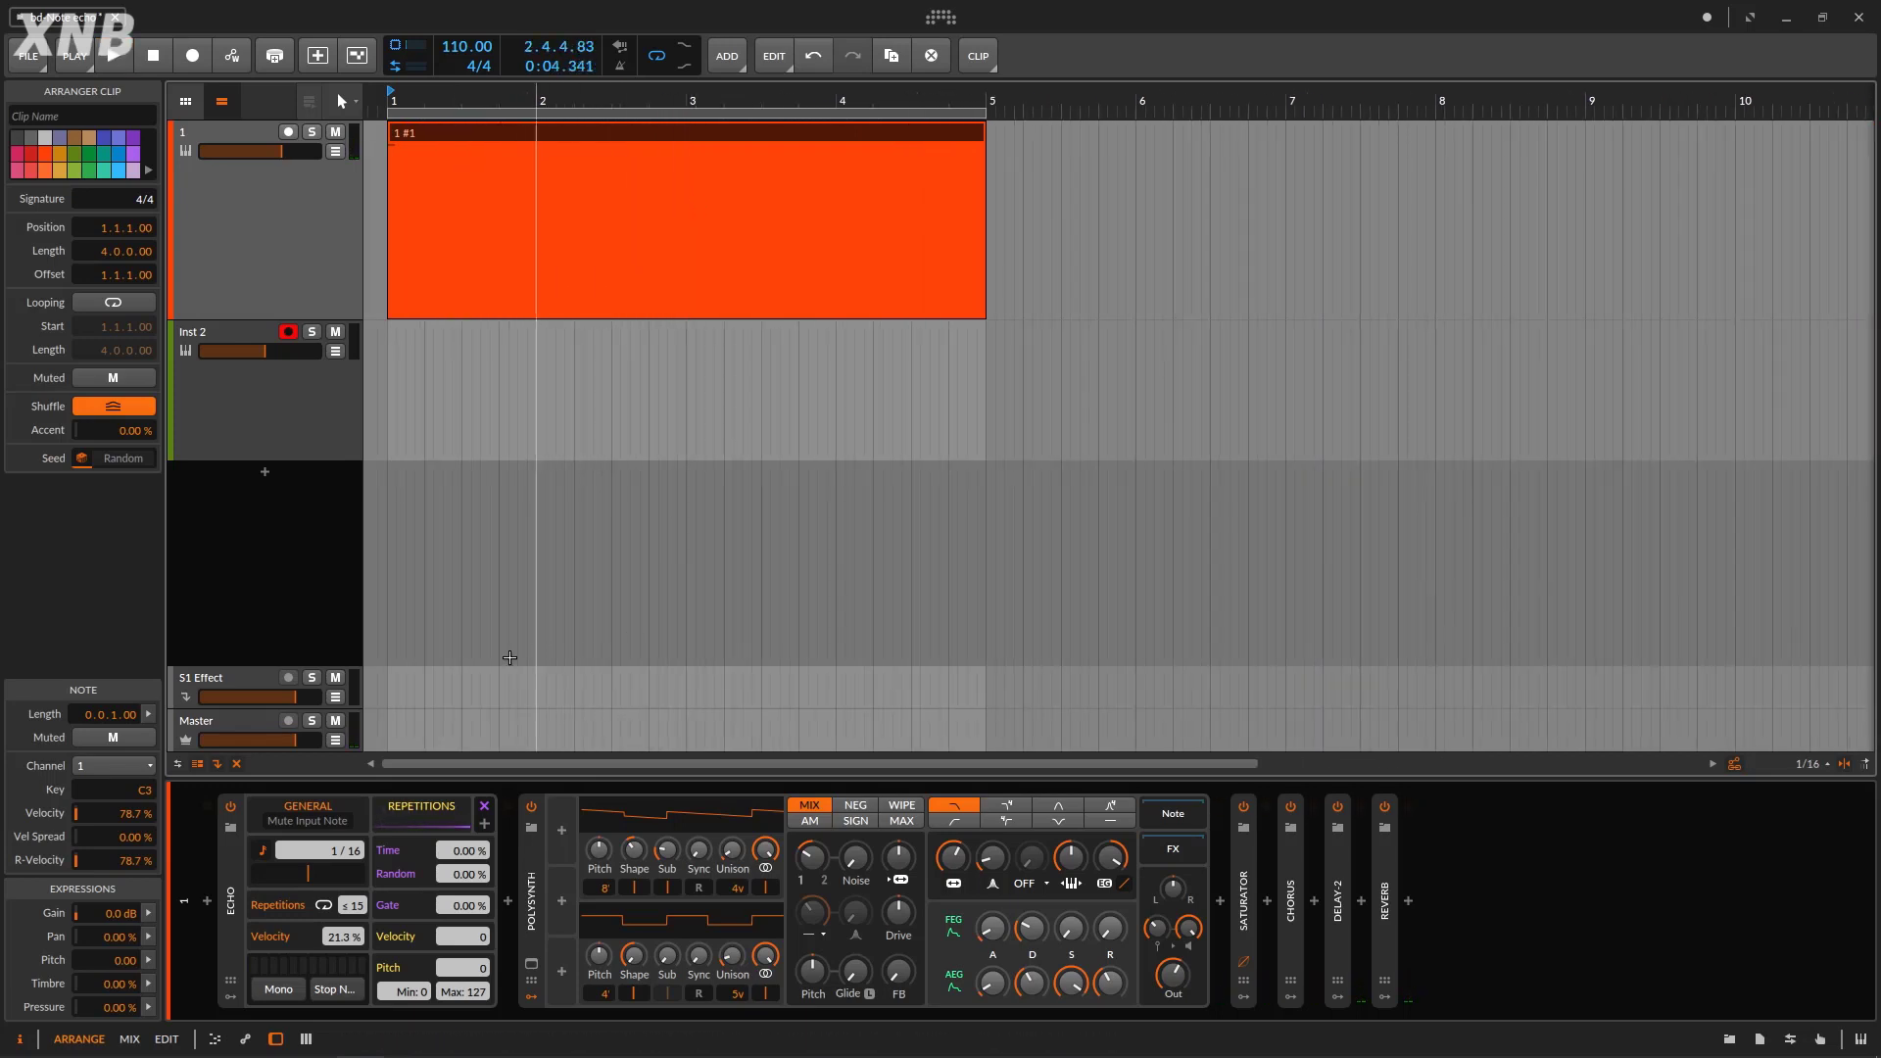
pyautogui.click(308, 443)
pyautogui.click(302, 289)
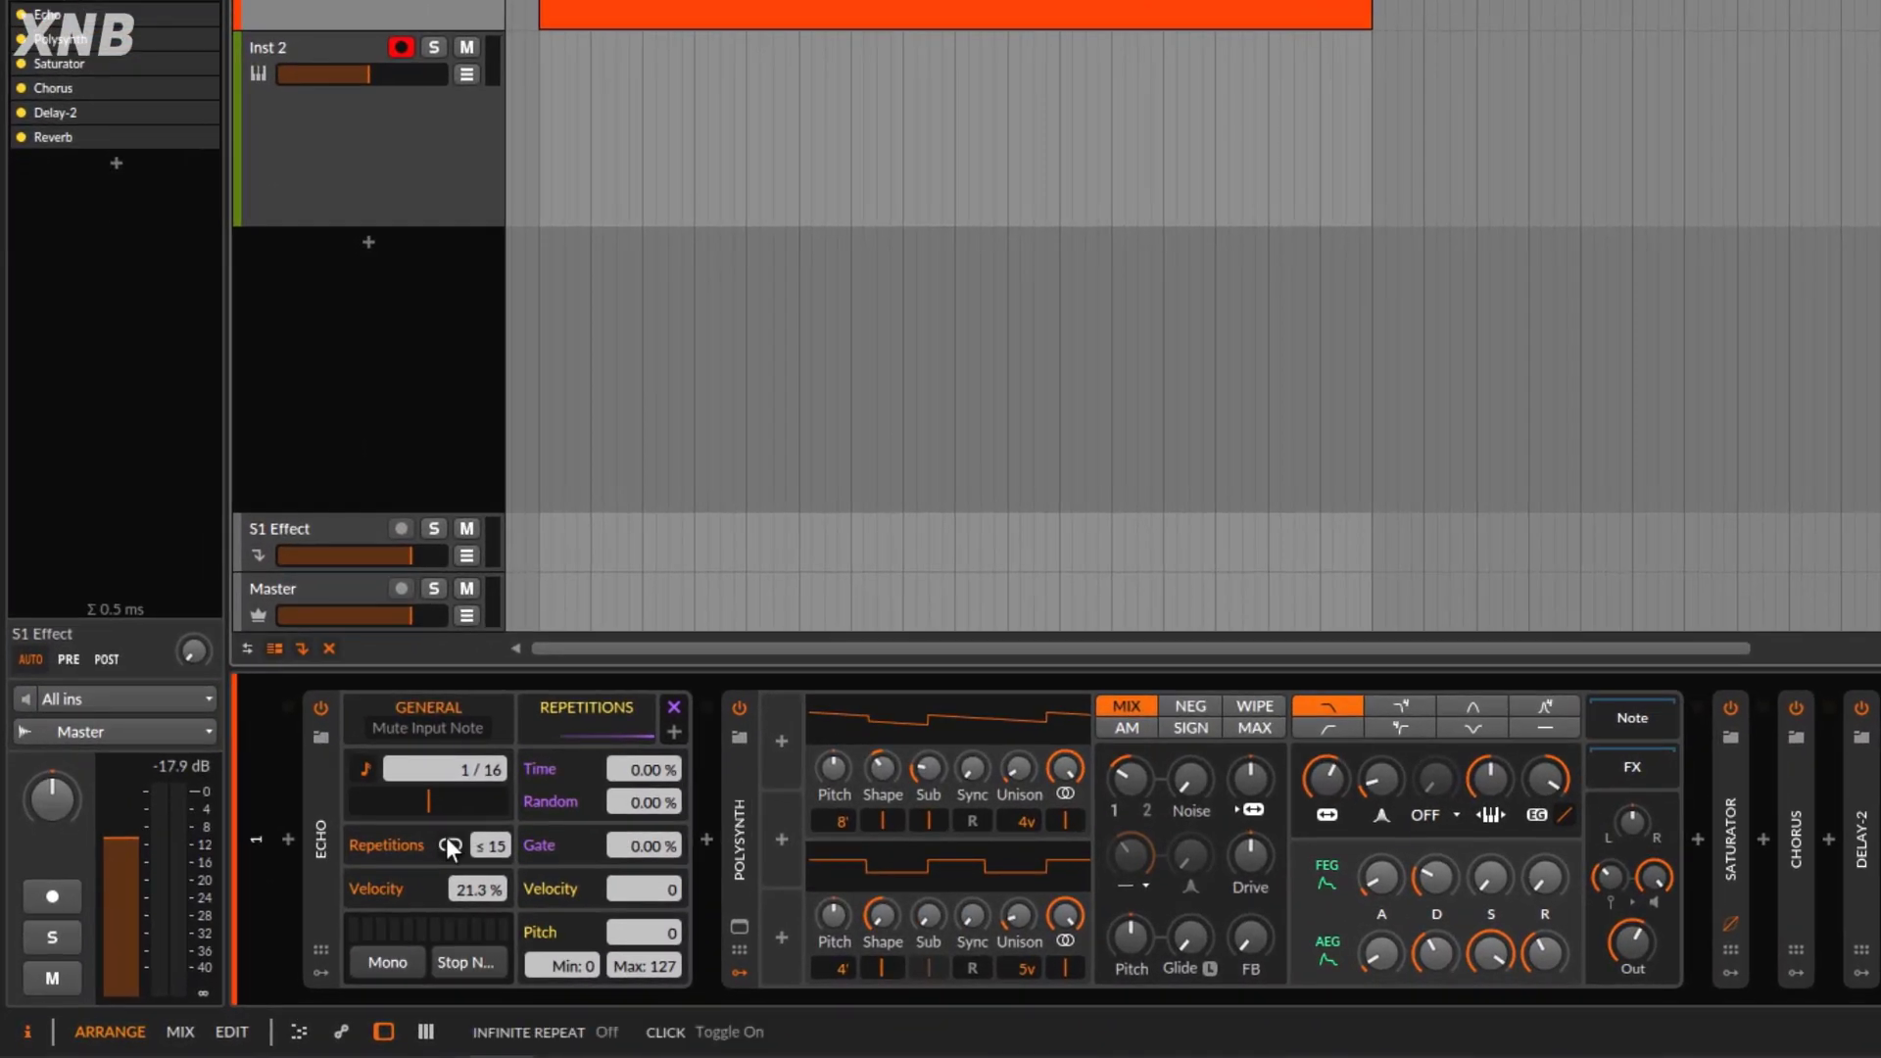
pyautogui.click(450, 844)
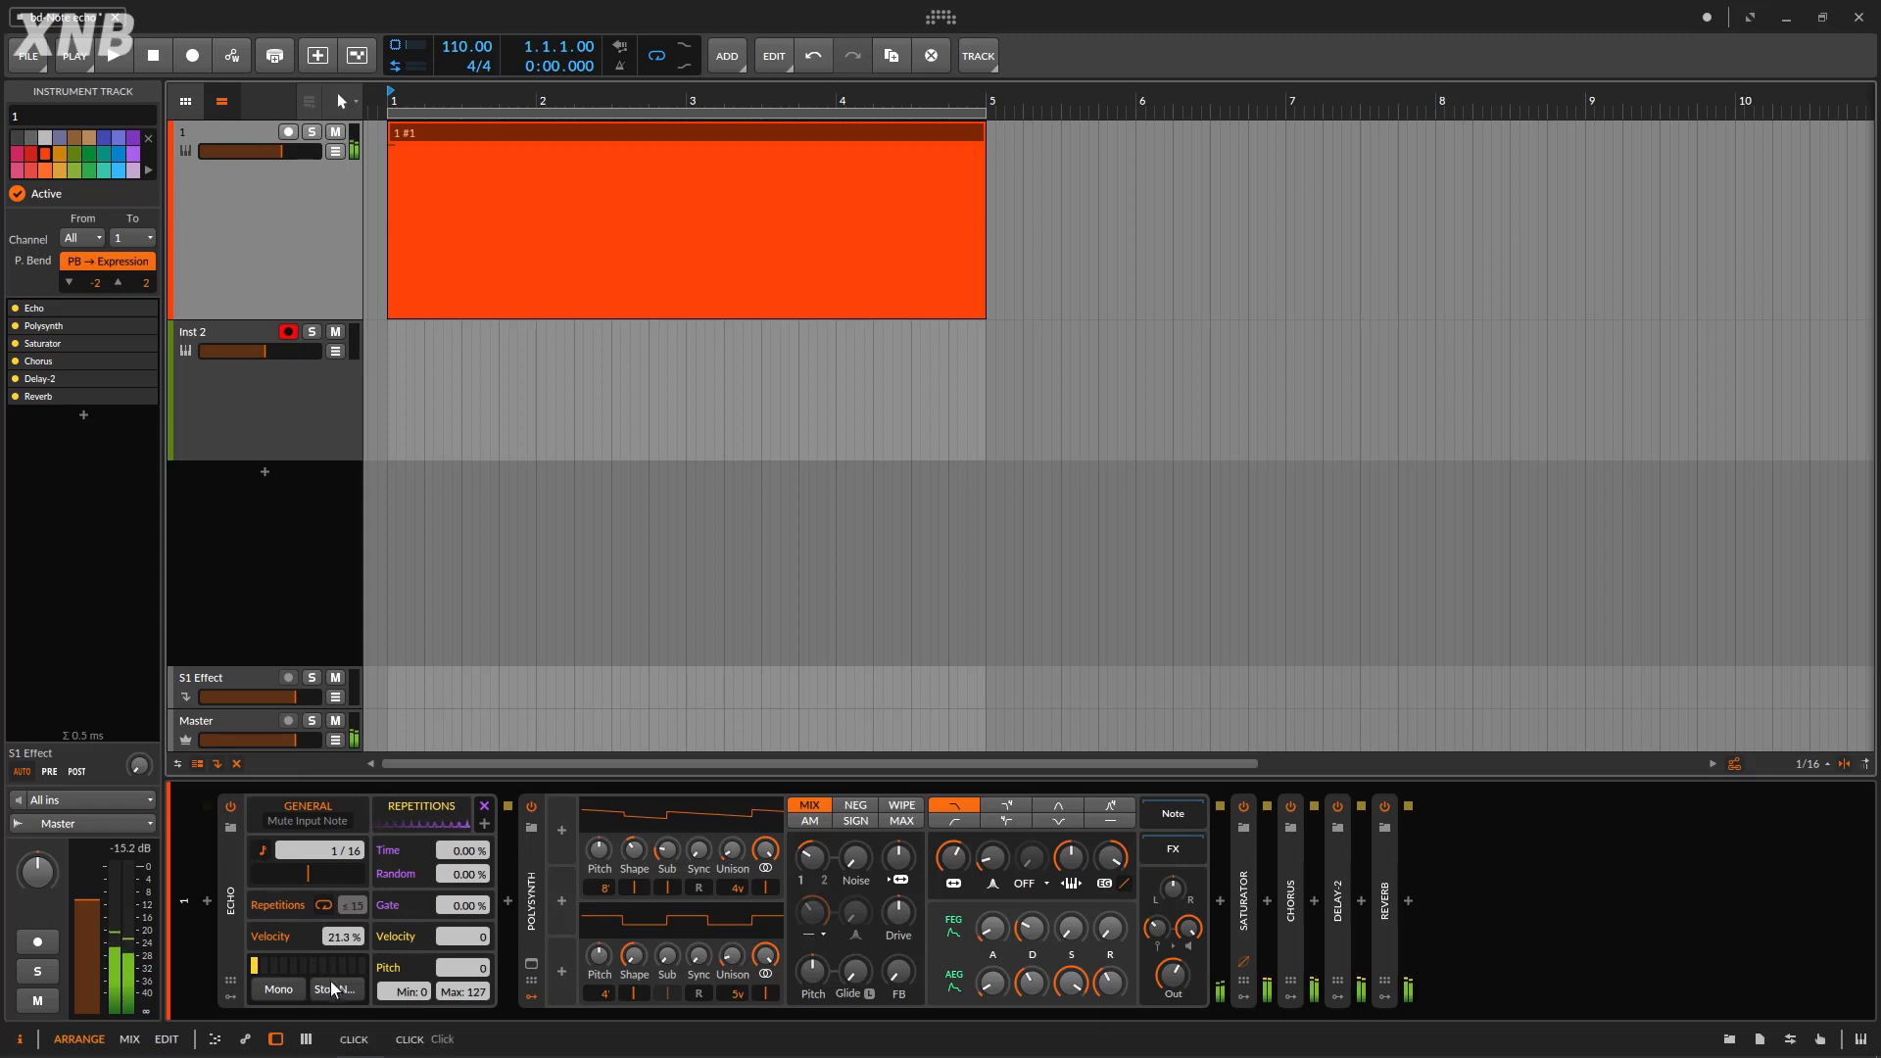
pyautogui.click(131, 62)
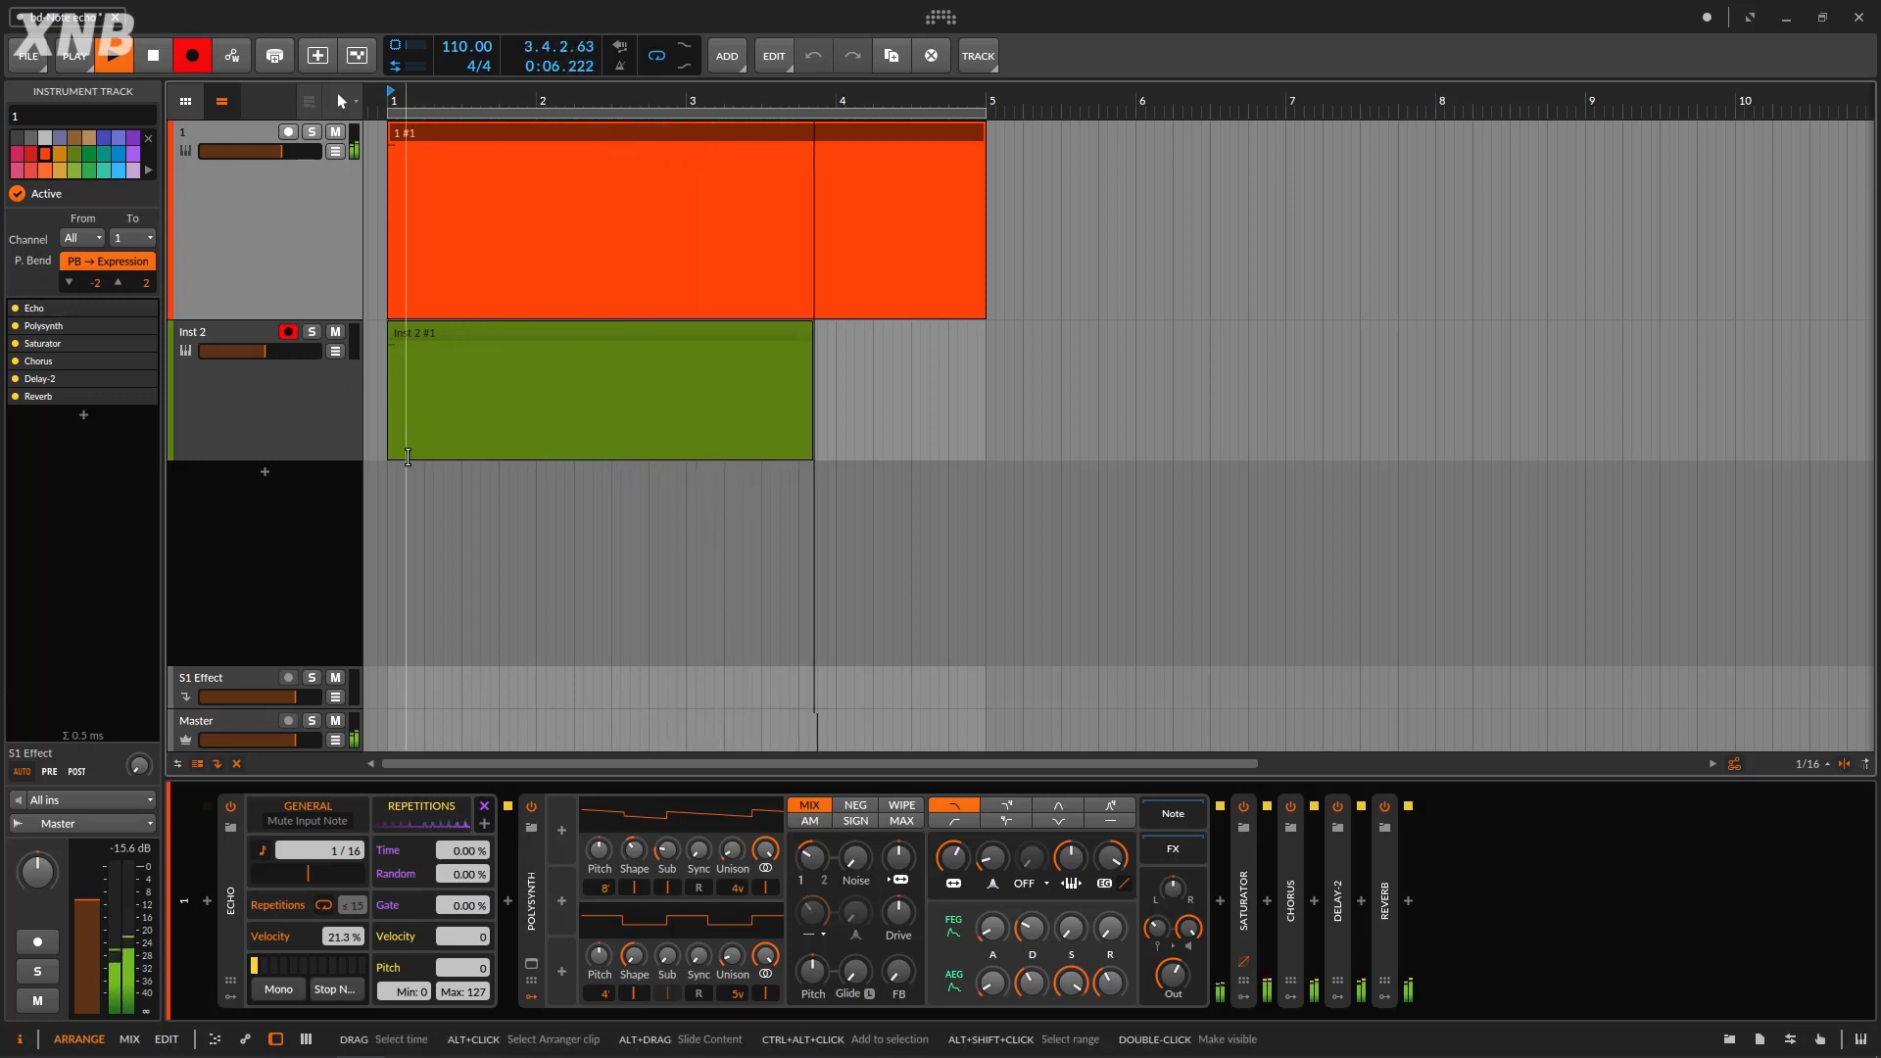
pyautogui.moveTo(345, 943); pyautogui.dragTo(345, 906)
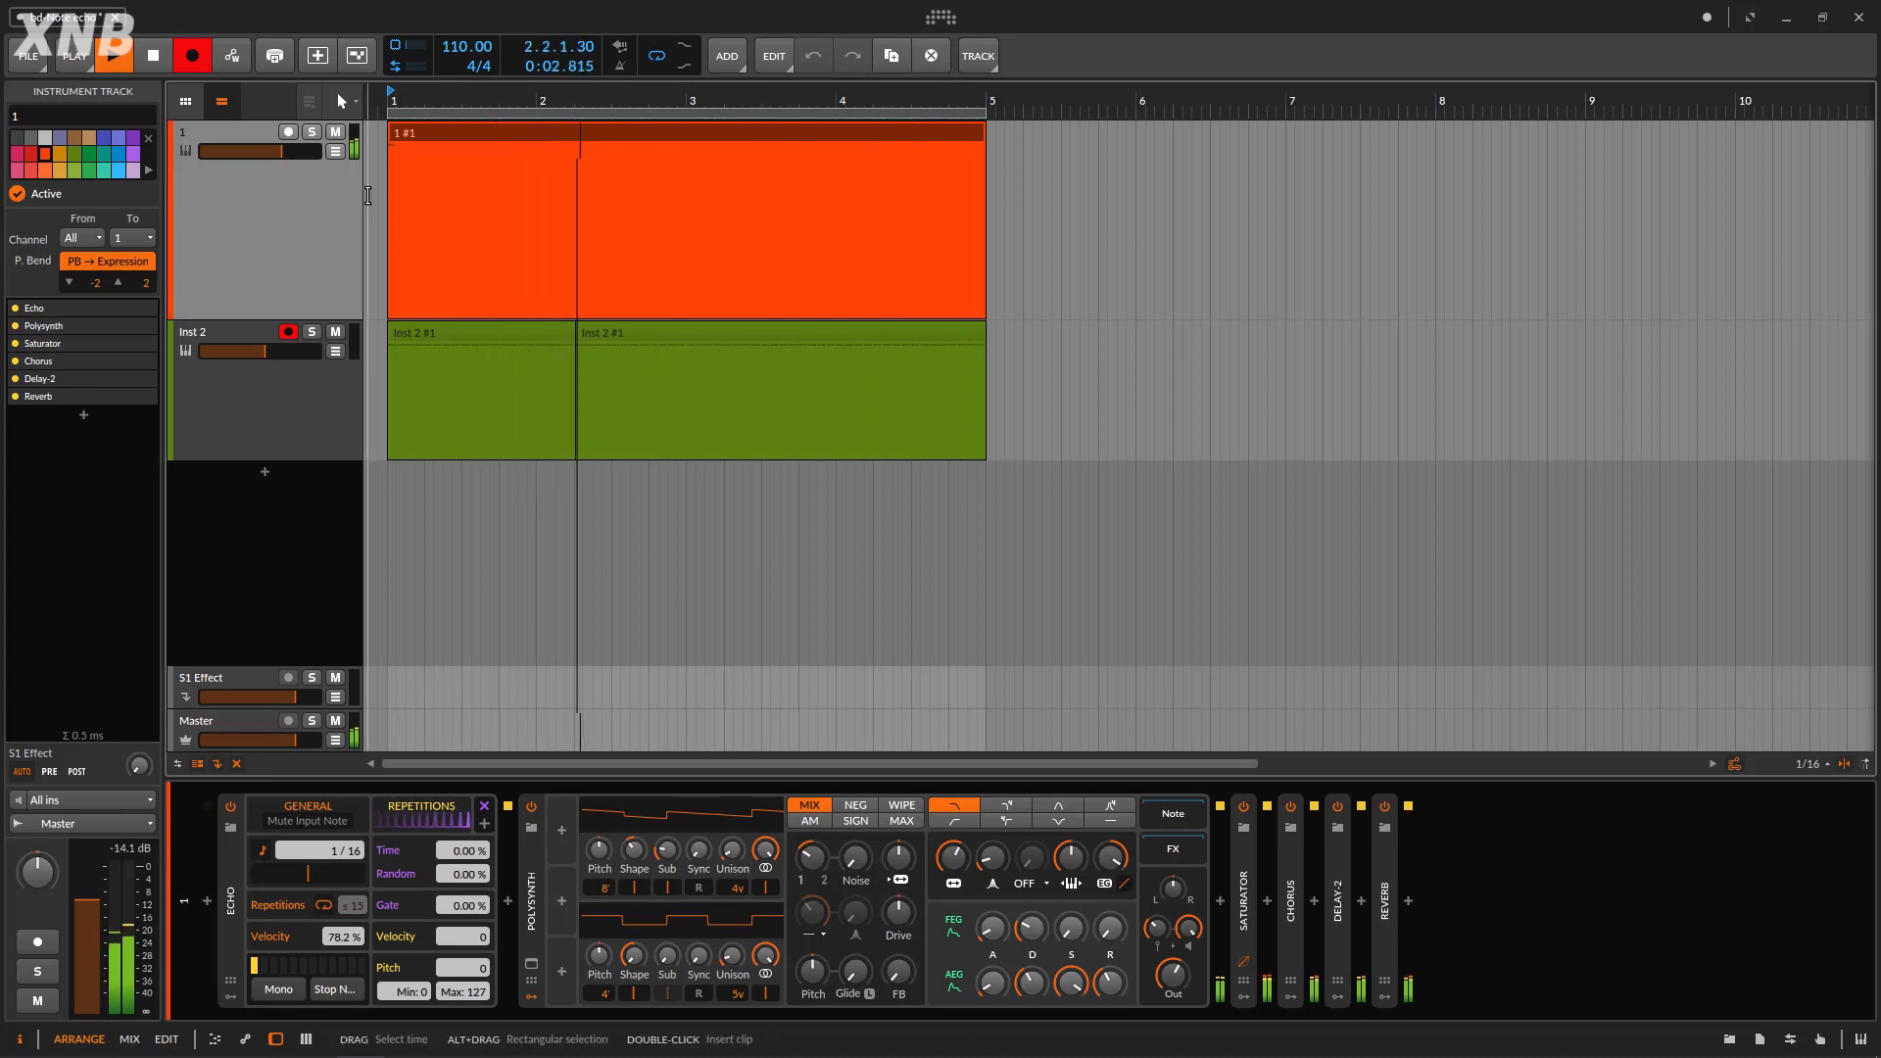
# Open track 1's clip in the note editor and audition the C2 key through the infinitely repeating Echo.
pyautogui.doubleClick(478, 137)
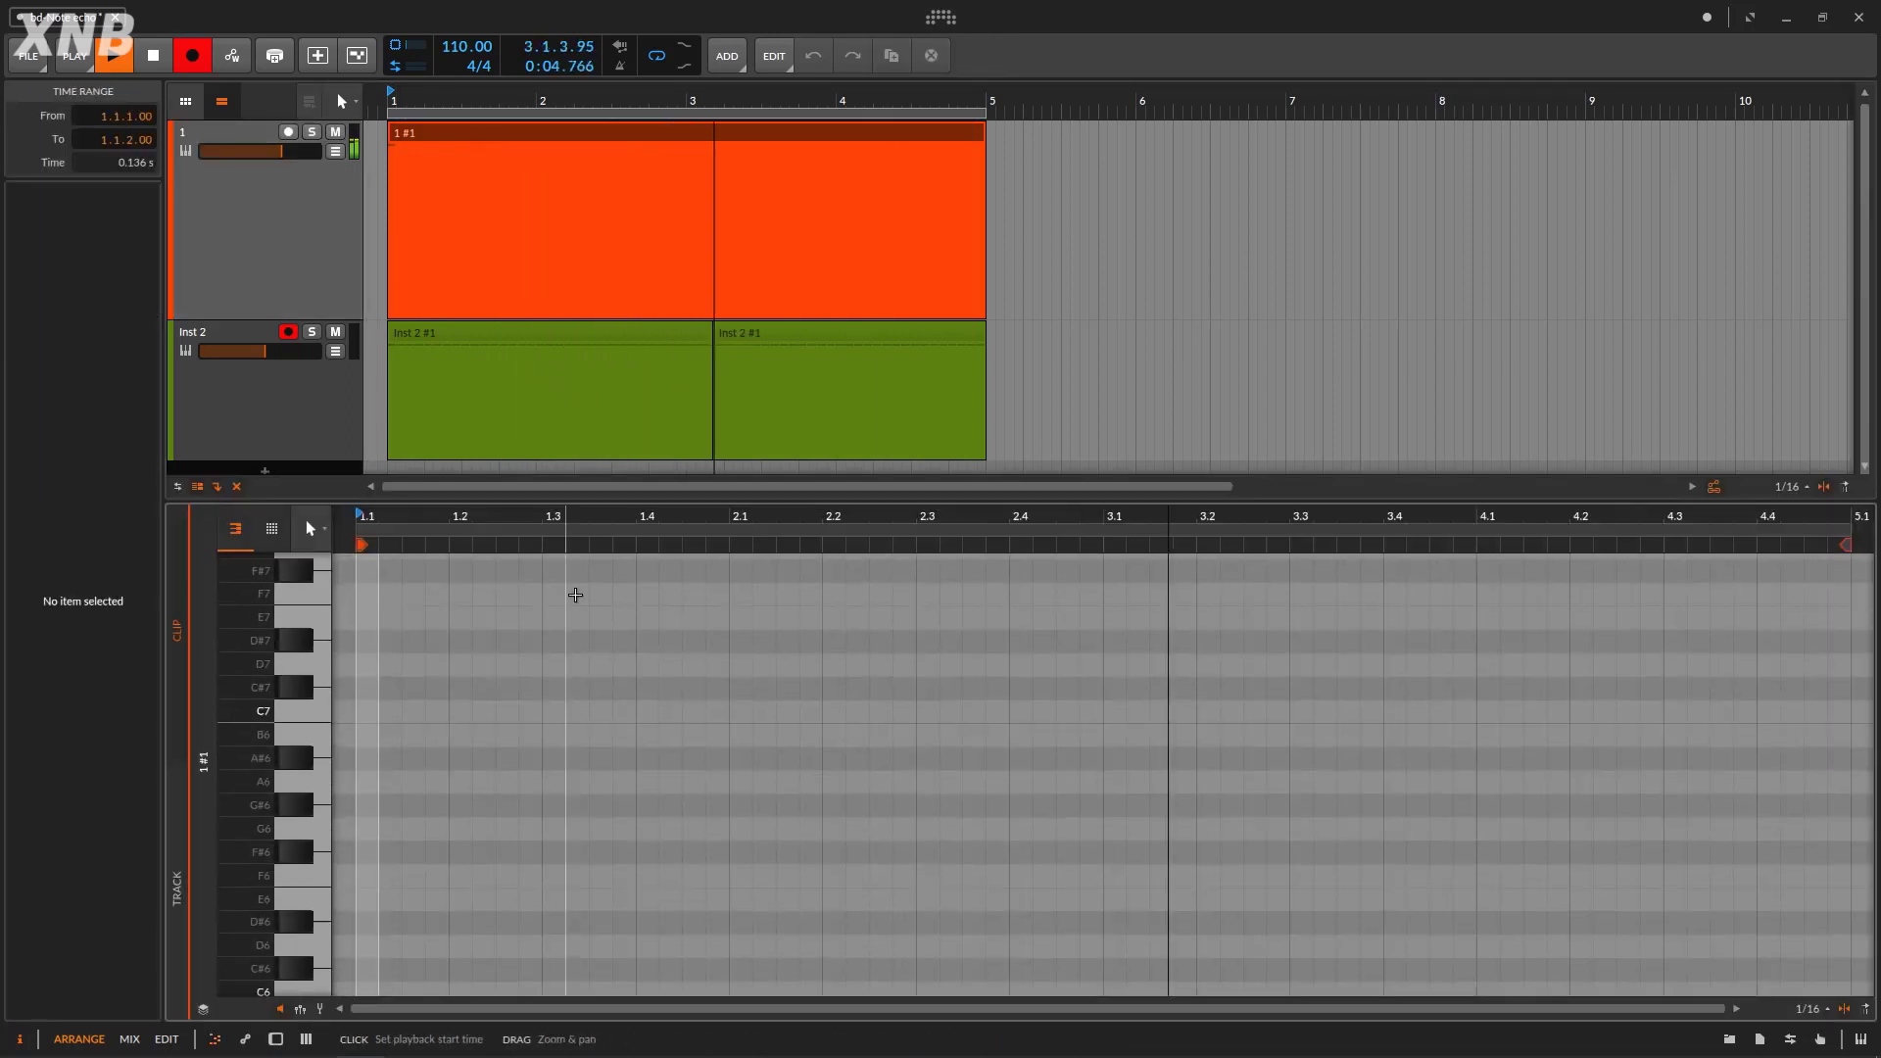
pyautogui.scroll(-8, 538, 714)
pyautogui.scroll(1, 532, 726)
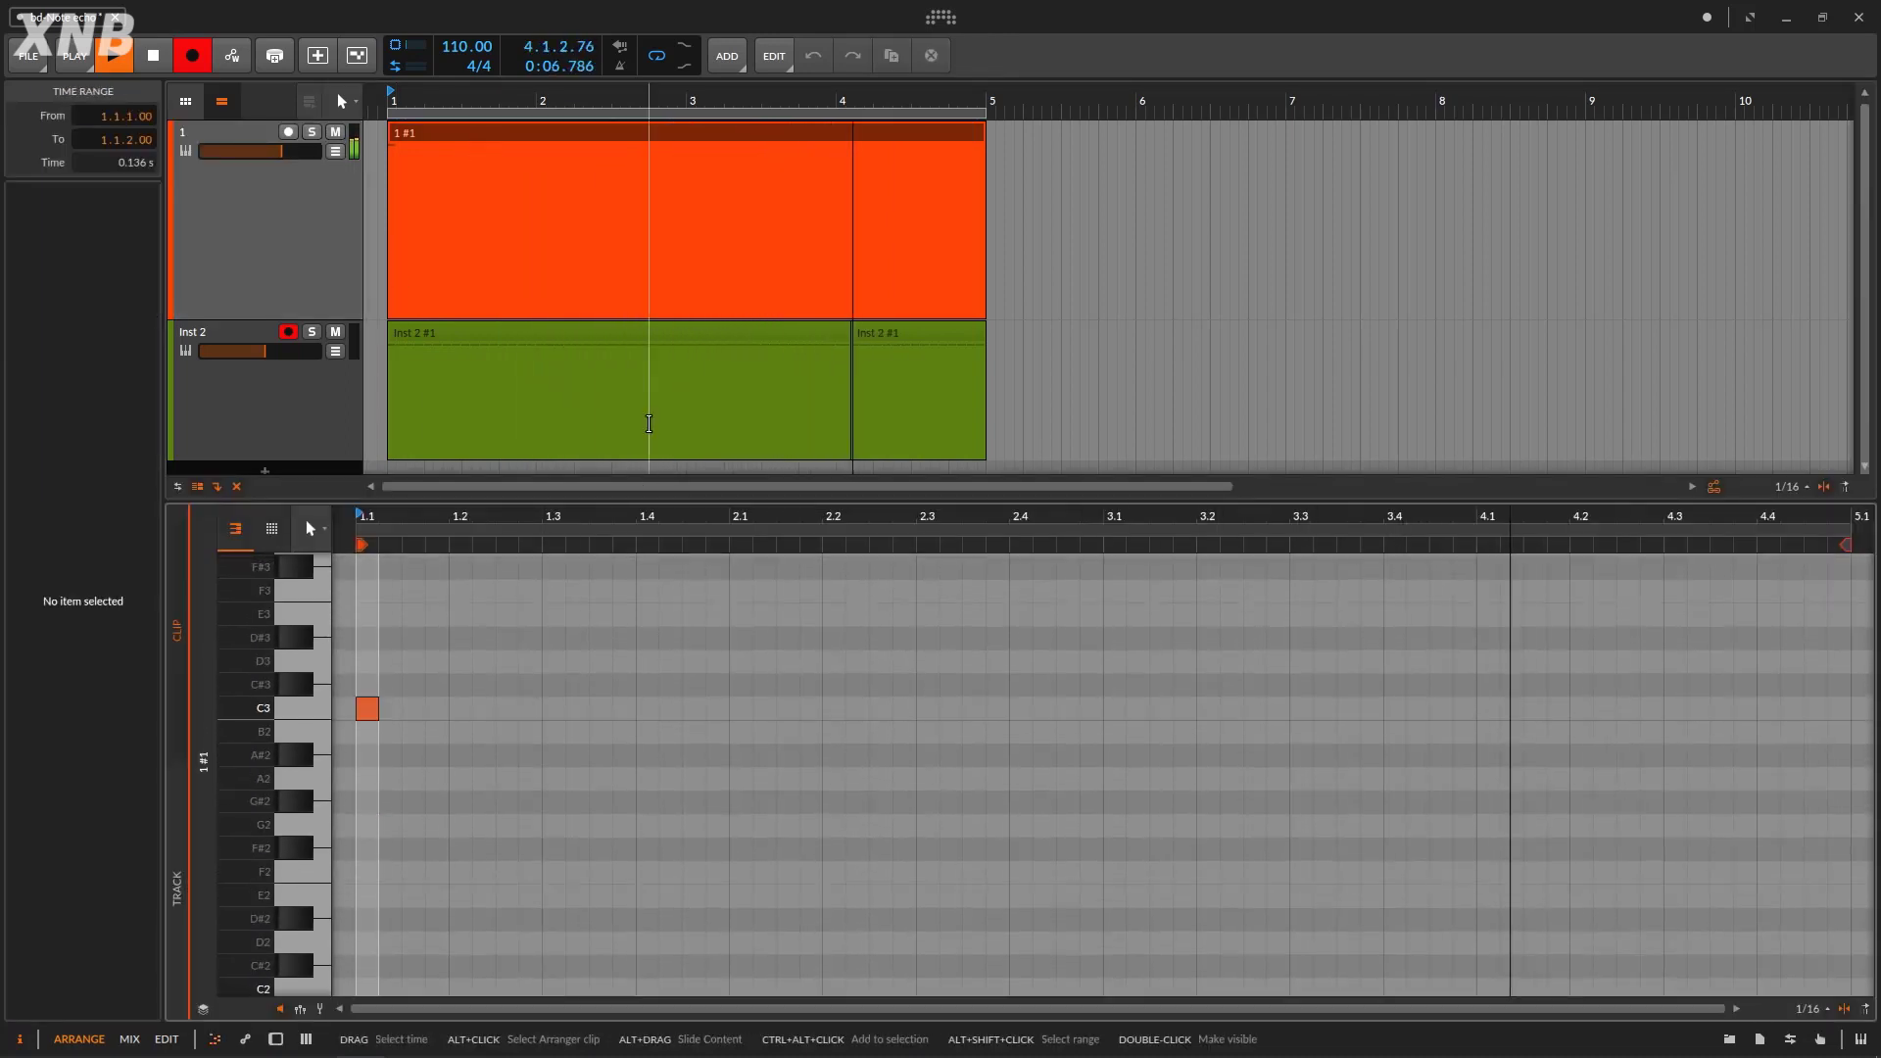
pyautogui.scroll(1, 436, 730)
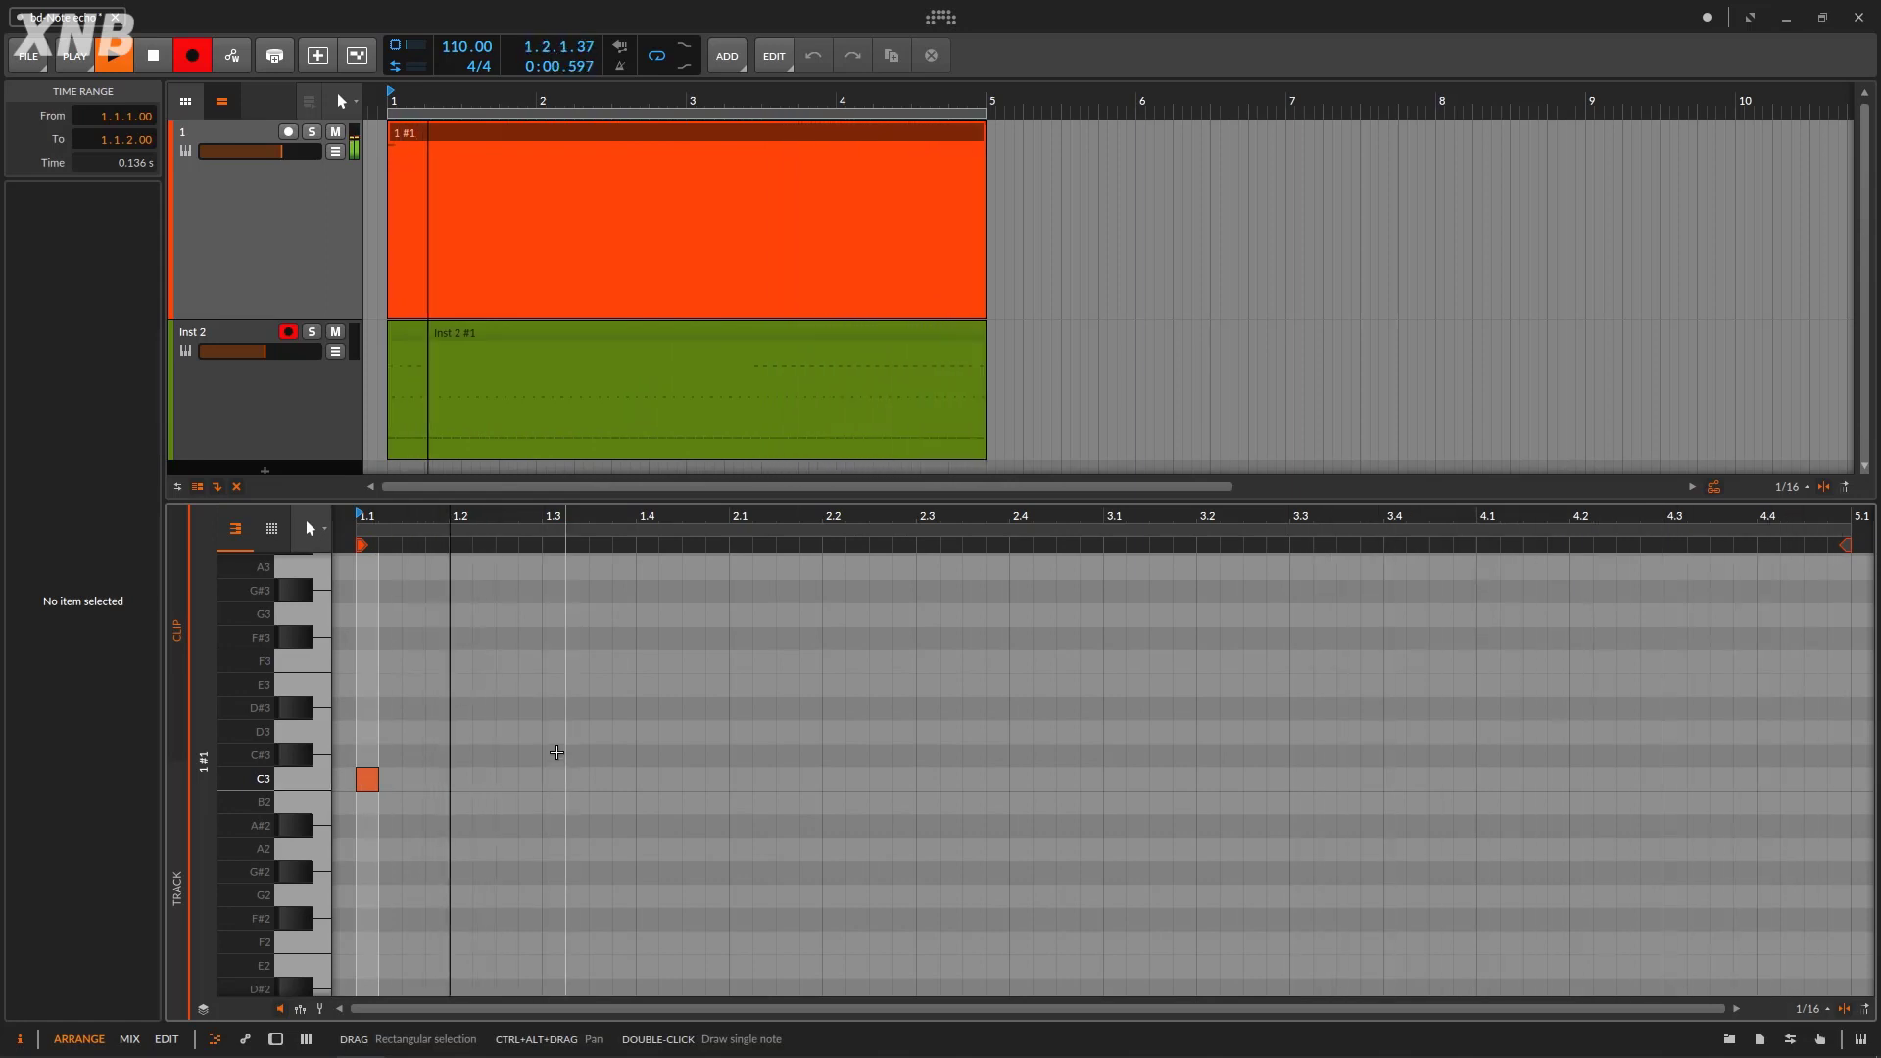
pyautogui.scroll(-5, 511, 735)
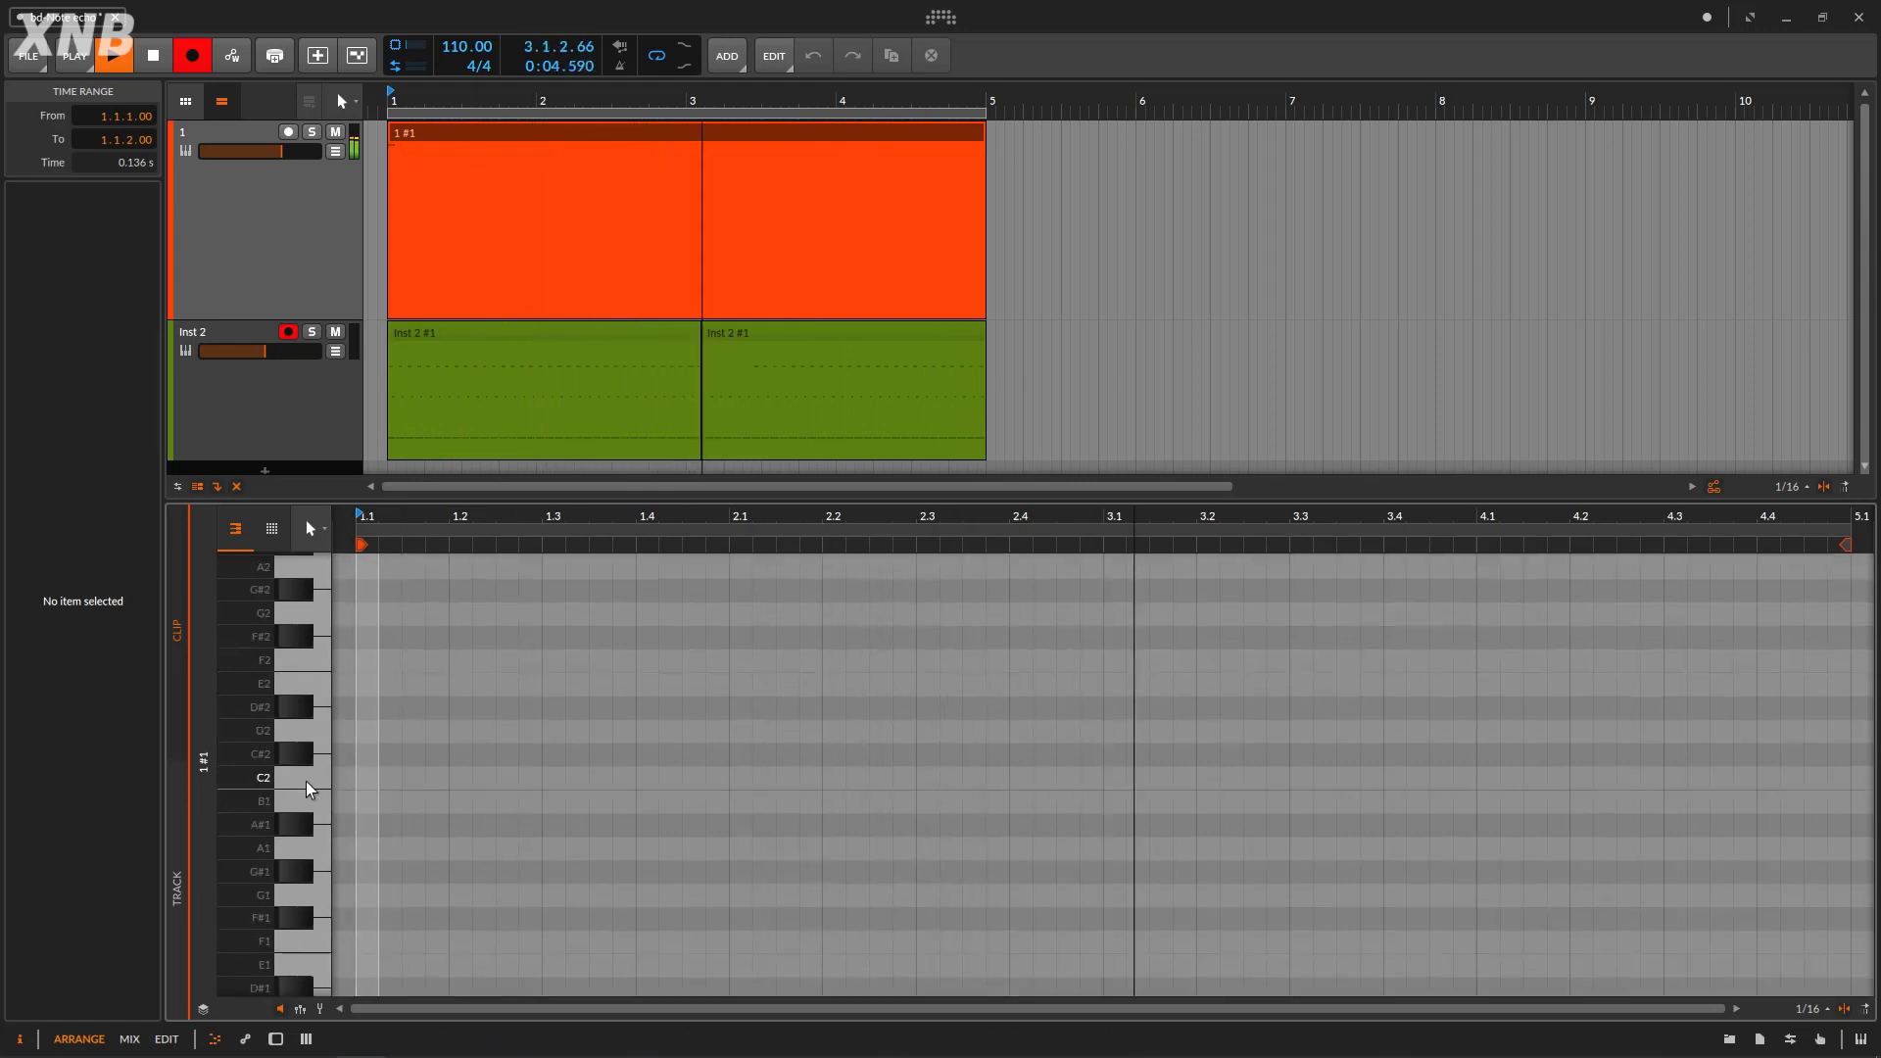
pyautogui.click(319, 778)
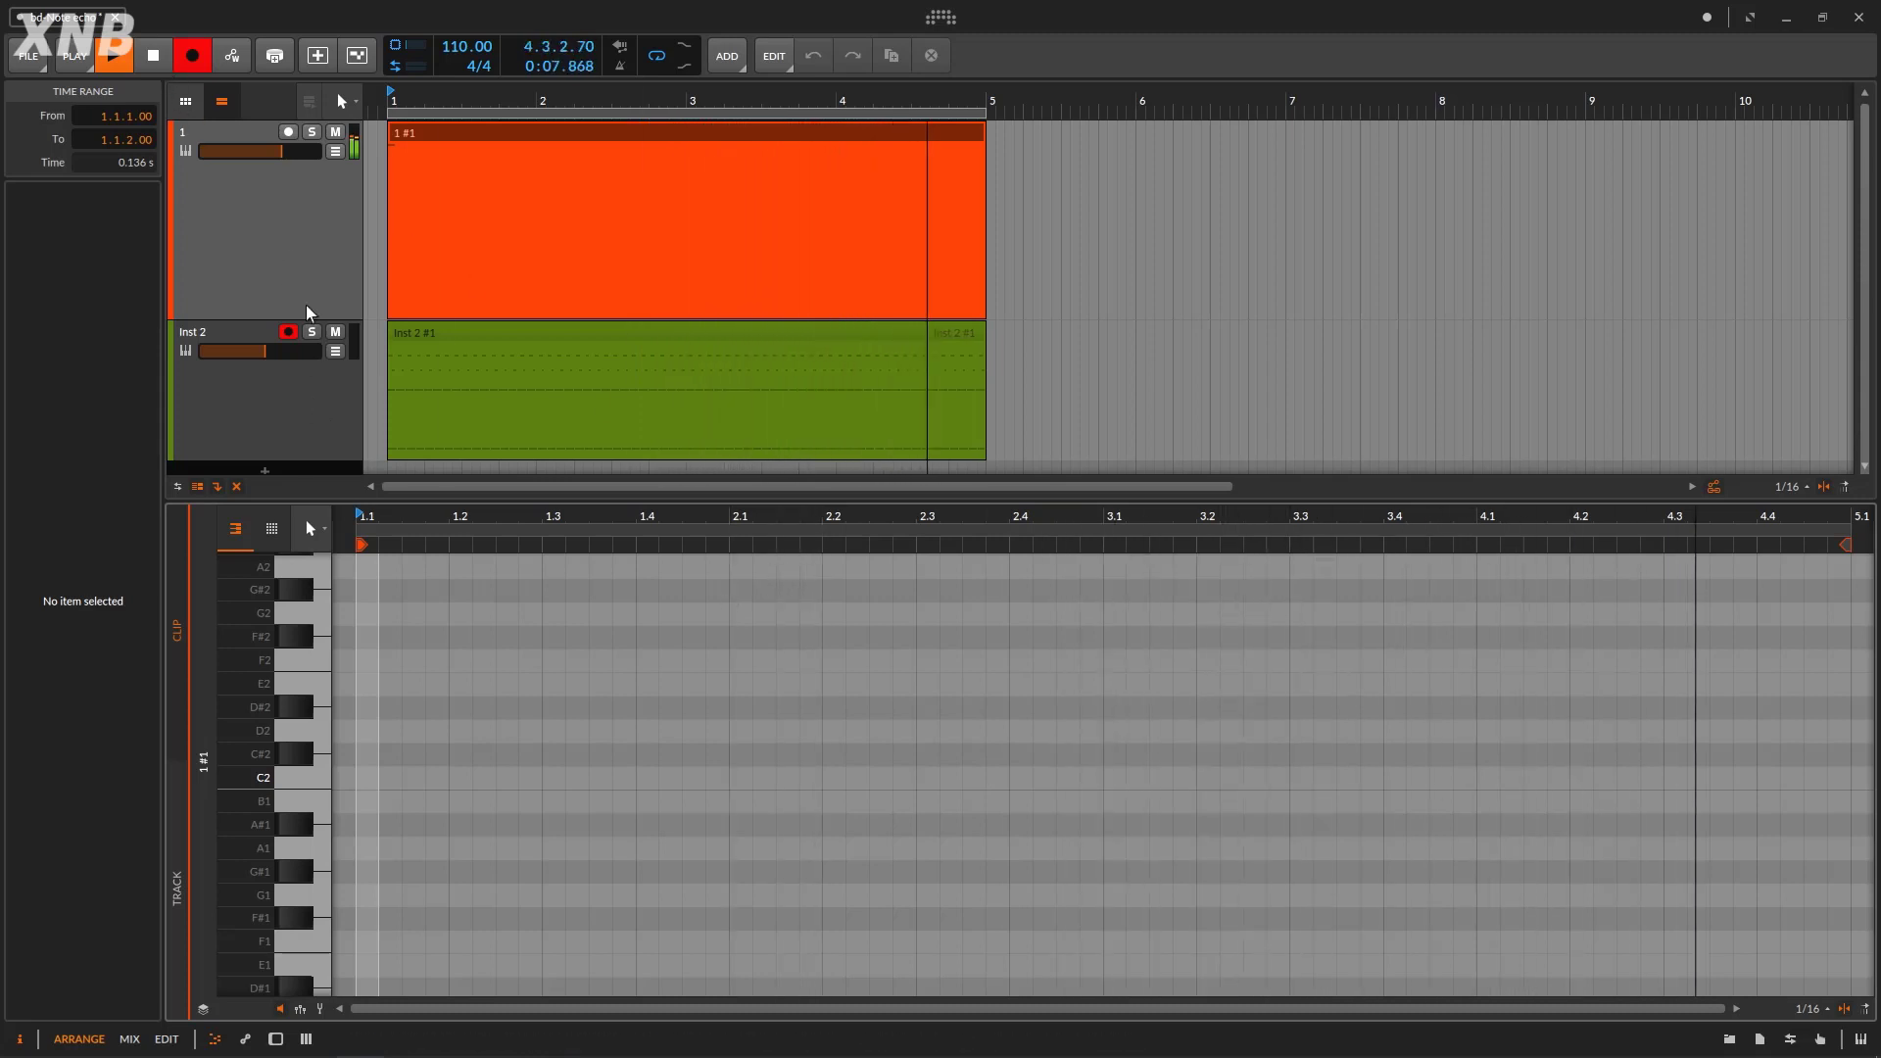
# Return to track 1's device chain, raise the Reverb's mix to 53.5 %, and increase Delay-2's mix slightly.
pyautogui.doubleClick(258, 280)
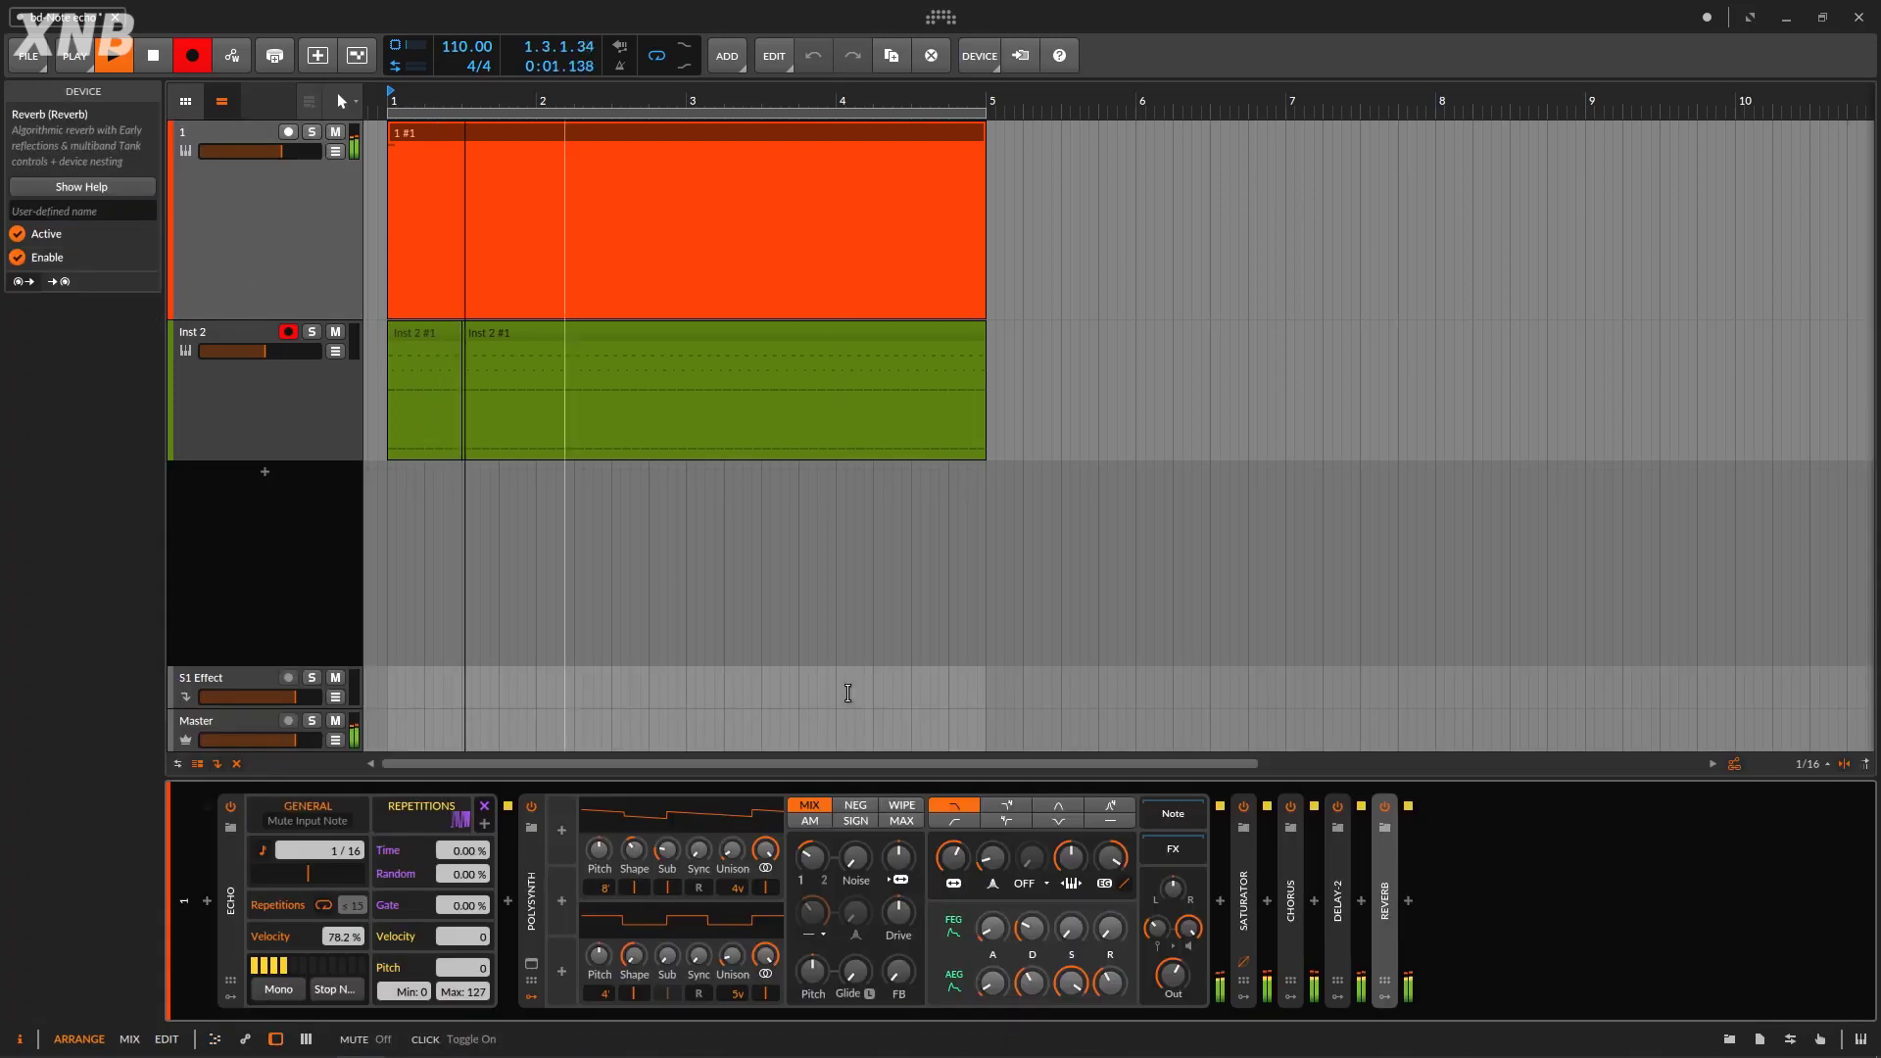
pyautogui.doubleClick(1384, 916)
pyautogui.moveTo(1799, 967); pyautogui.dragTo(1799, 923)
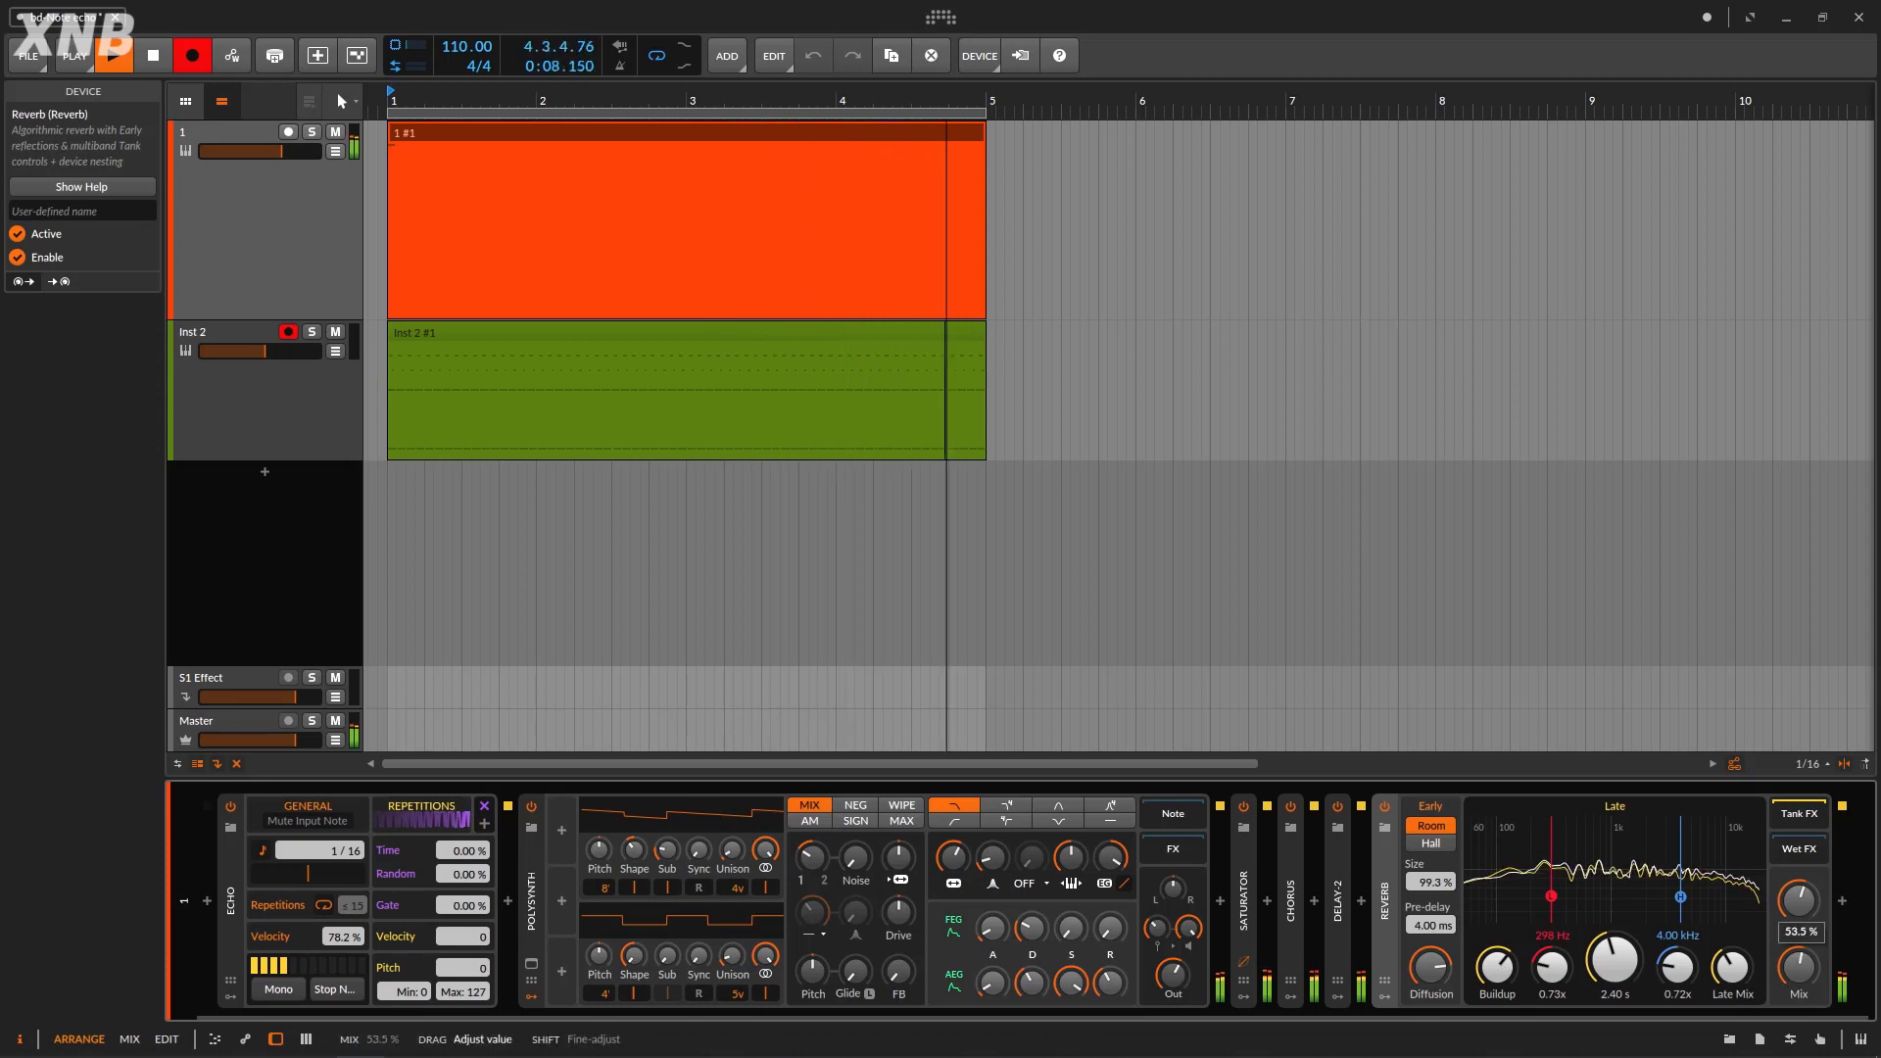
pyautogui.doubleClick(1338, 942)
pyautogui.moveTo(1669, 971); pyautogui.dragTo(1669, 966)
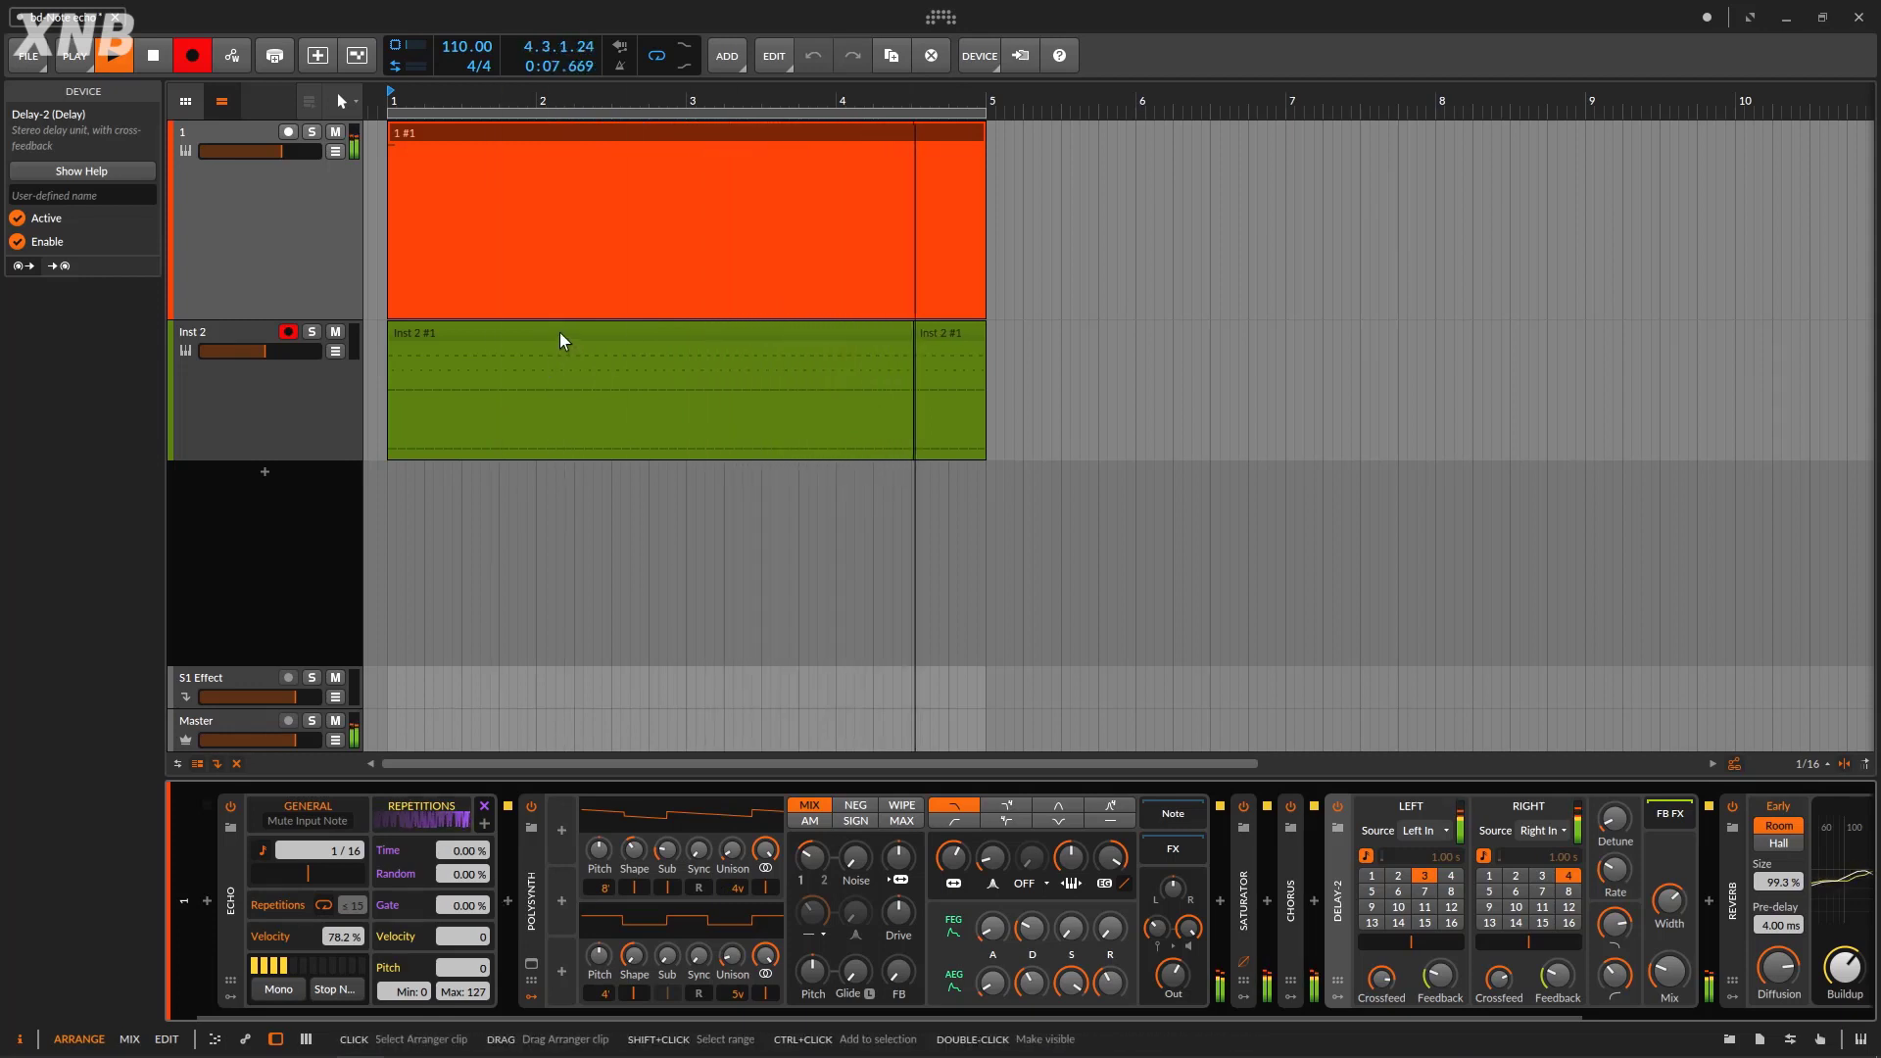
# Set the Echo's repetition pitch to +1 and repetition velocity to +4 while recording, and stop the transport.
pyautogui.moveTo(477, 969); pyautogui.dragTo(477, 961)
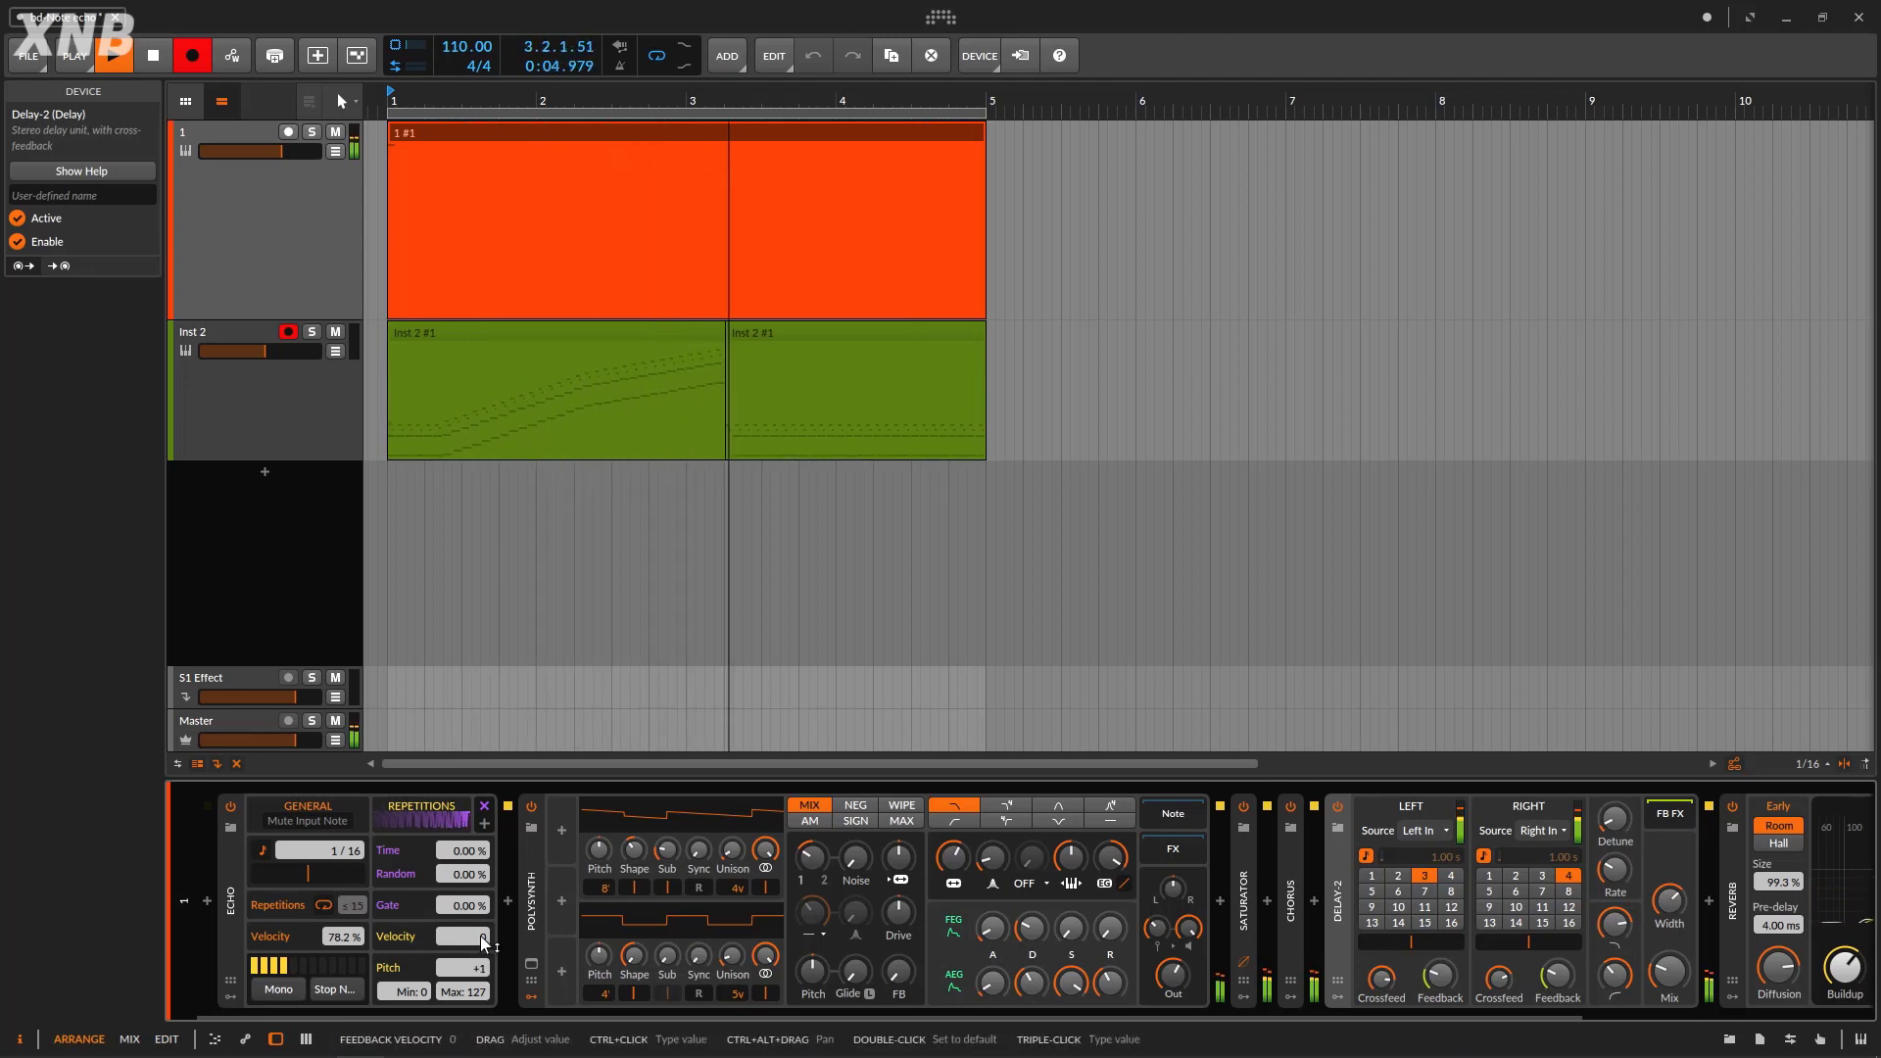
pyautogui.moveTo(483, 938); pyautogui.dragTo(483, 938)
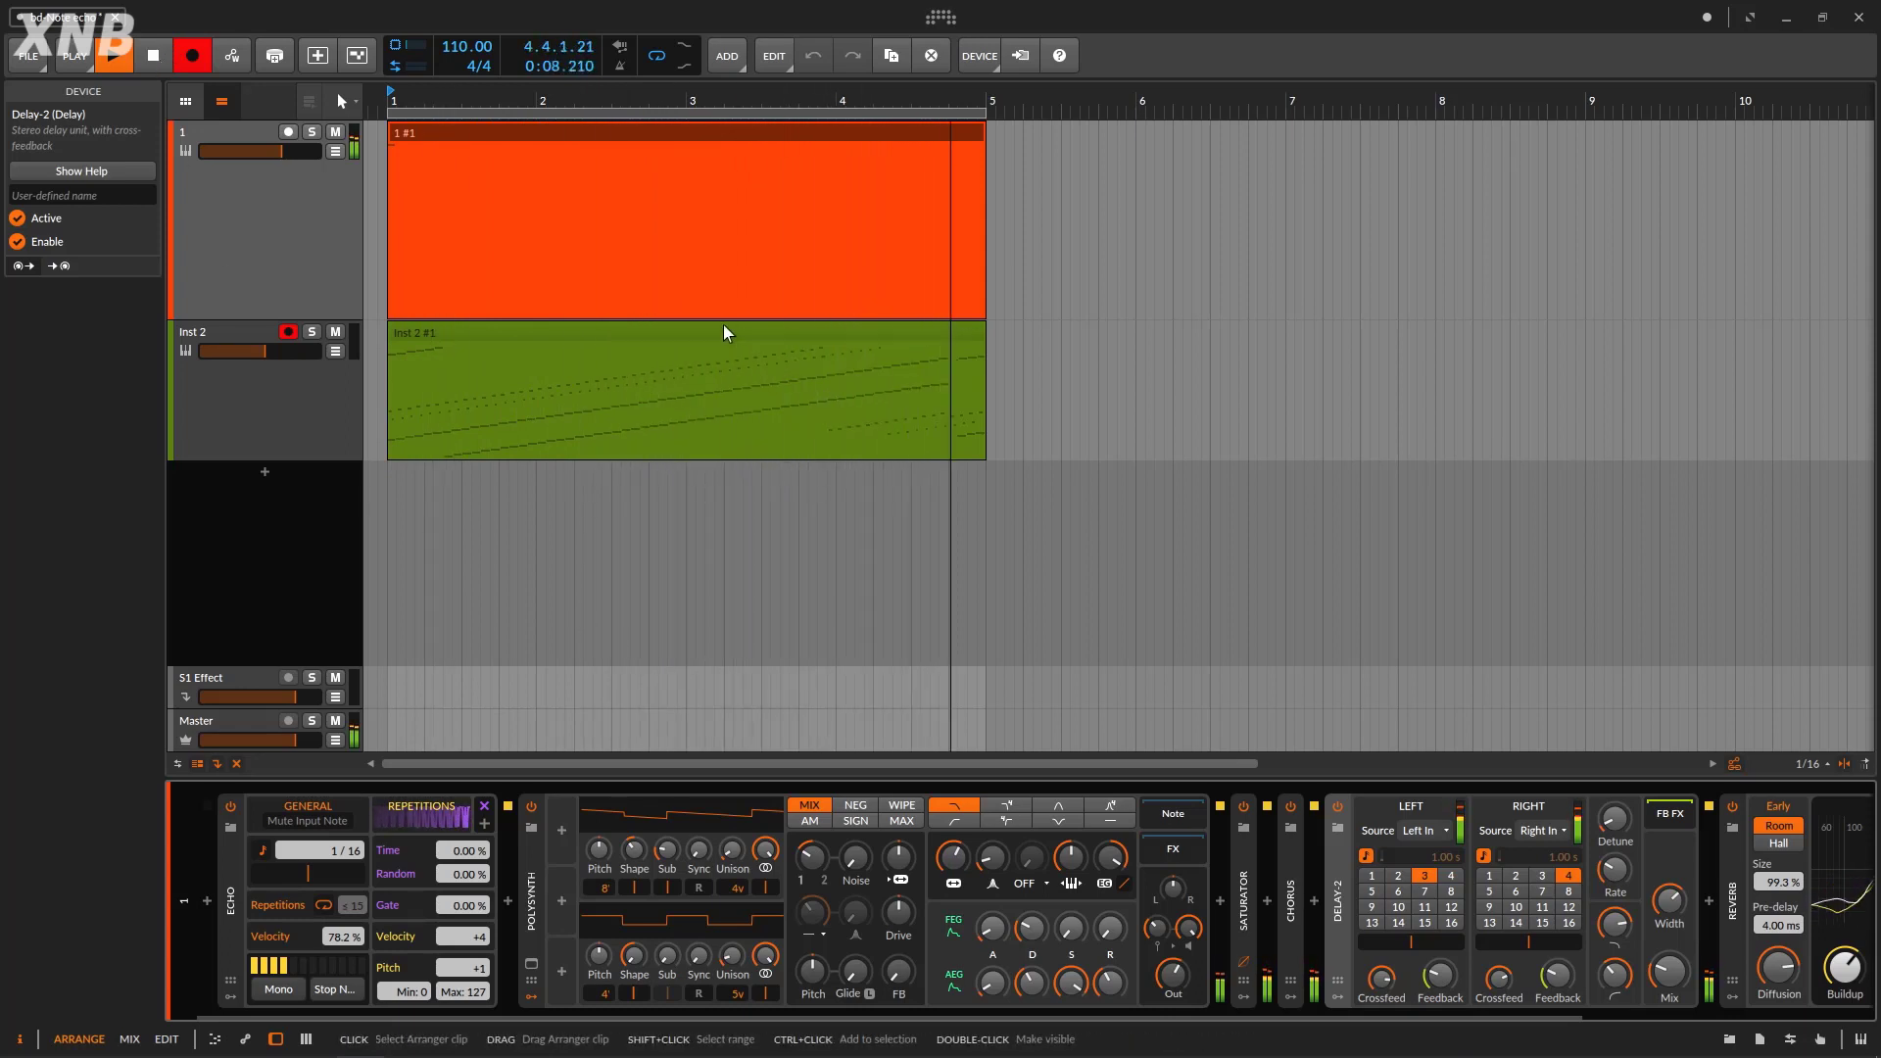
pyautogui.click(160, 61)
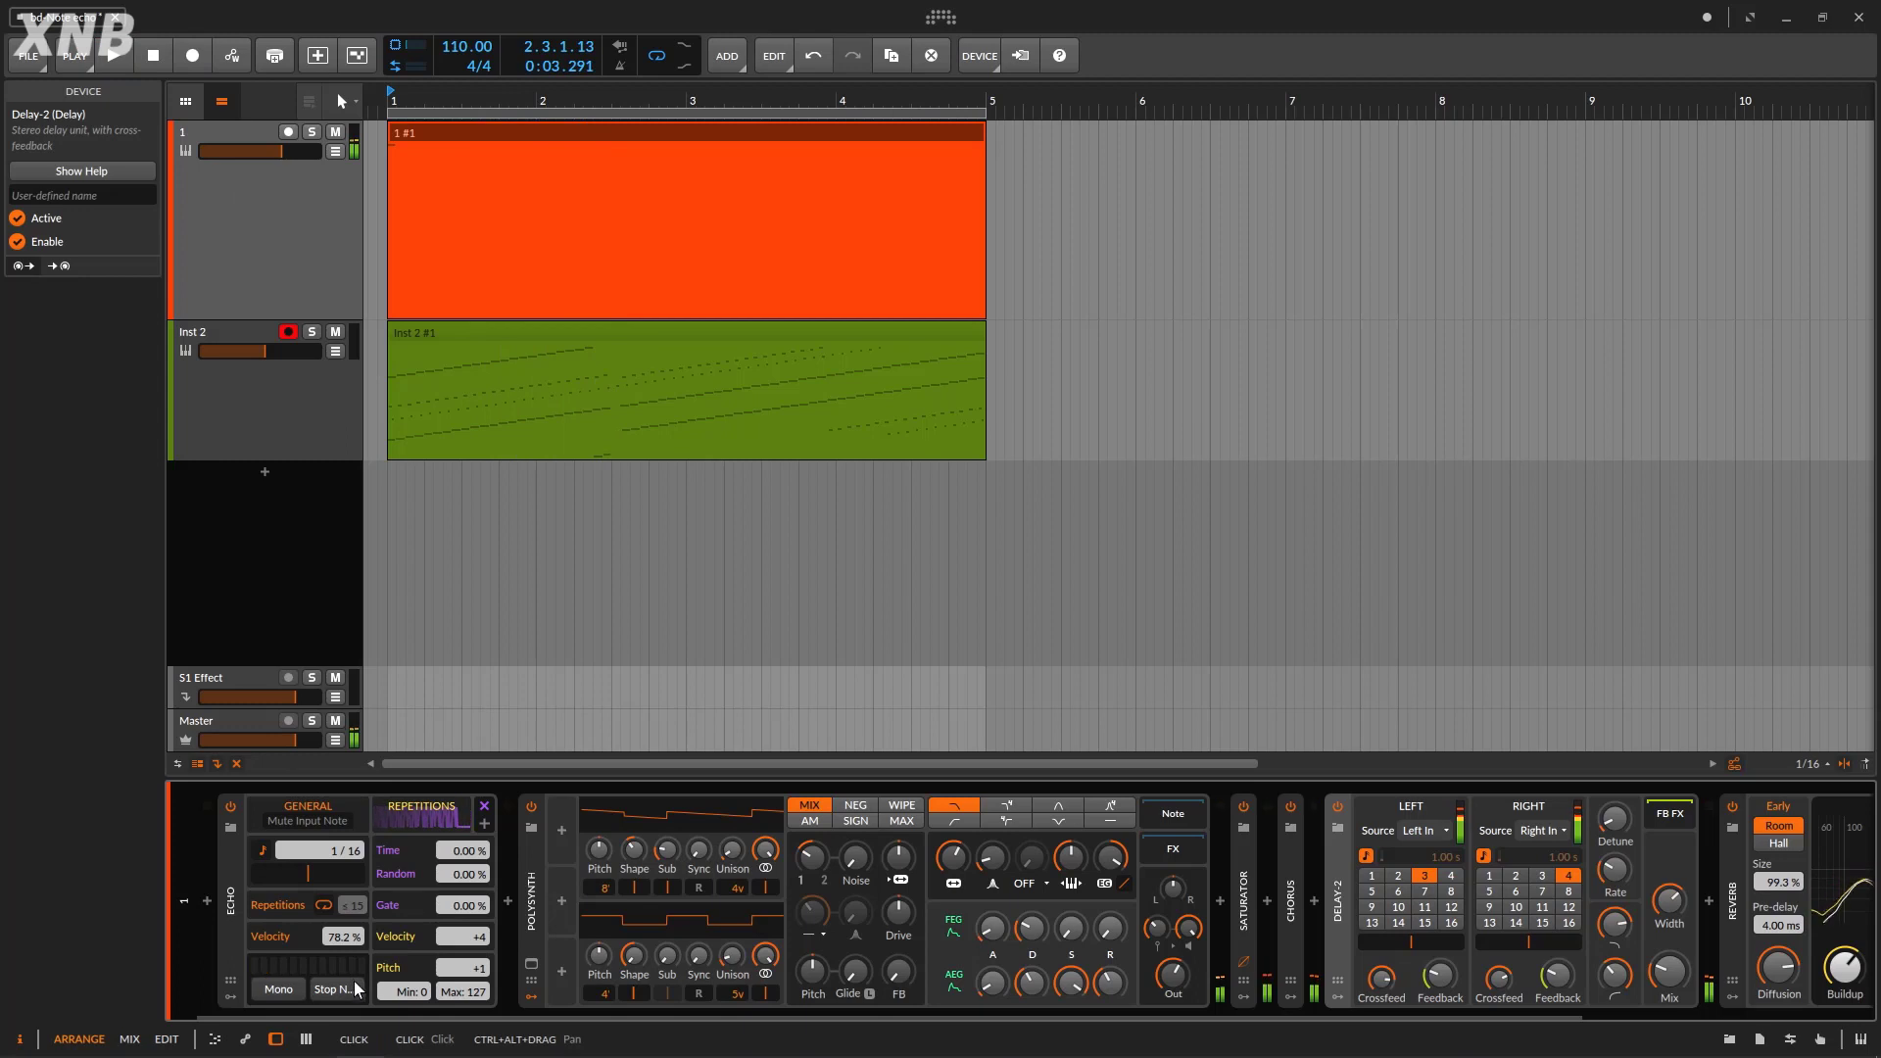
# Delete the recorded Inst 2 clip and reset the Echo's repetition velocity and pitch to 0.
pyautogui.click(470, 339)
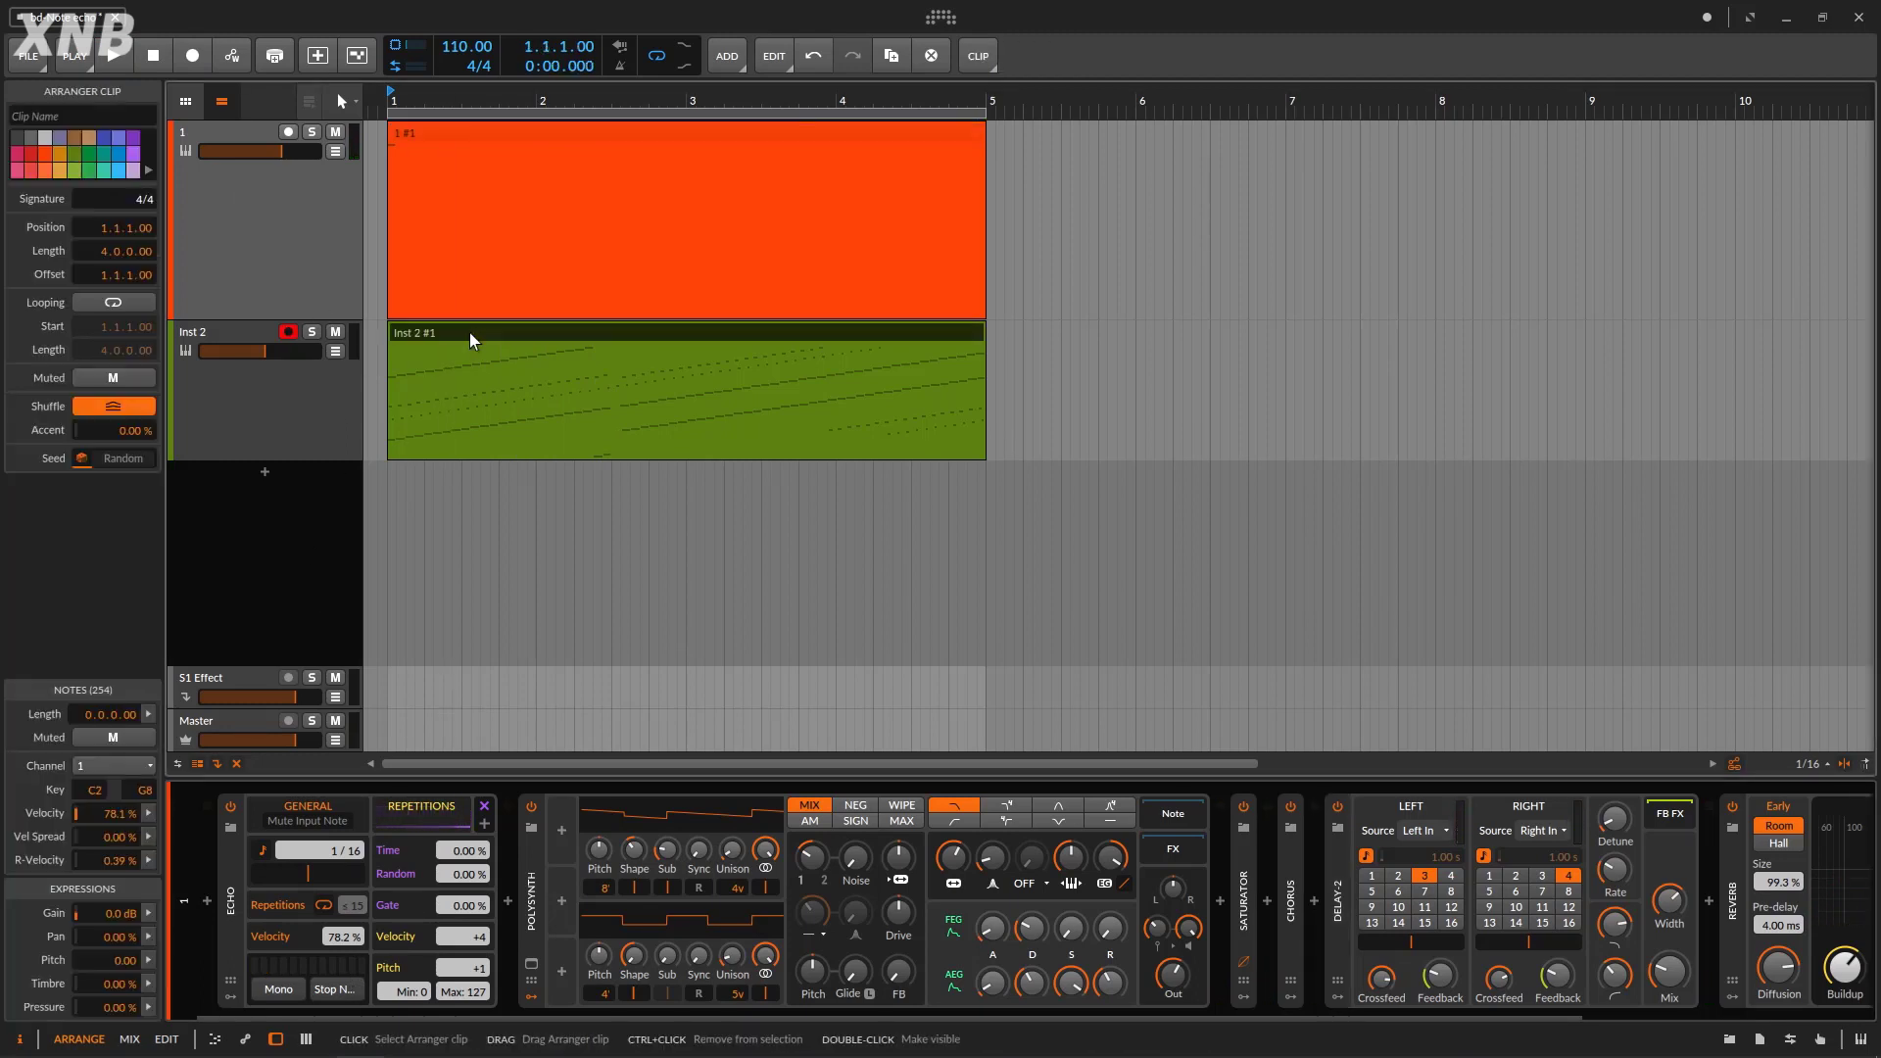
pyautogui.press('Delete')
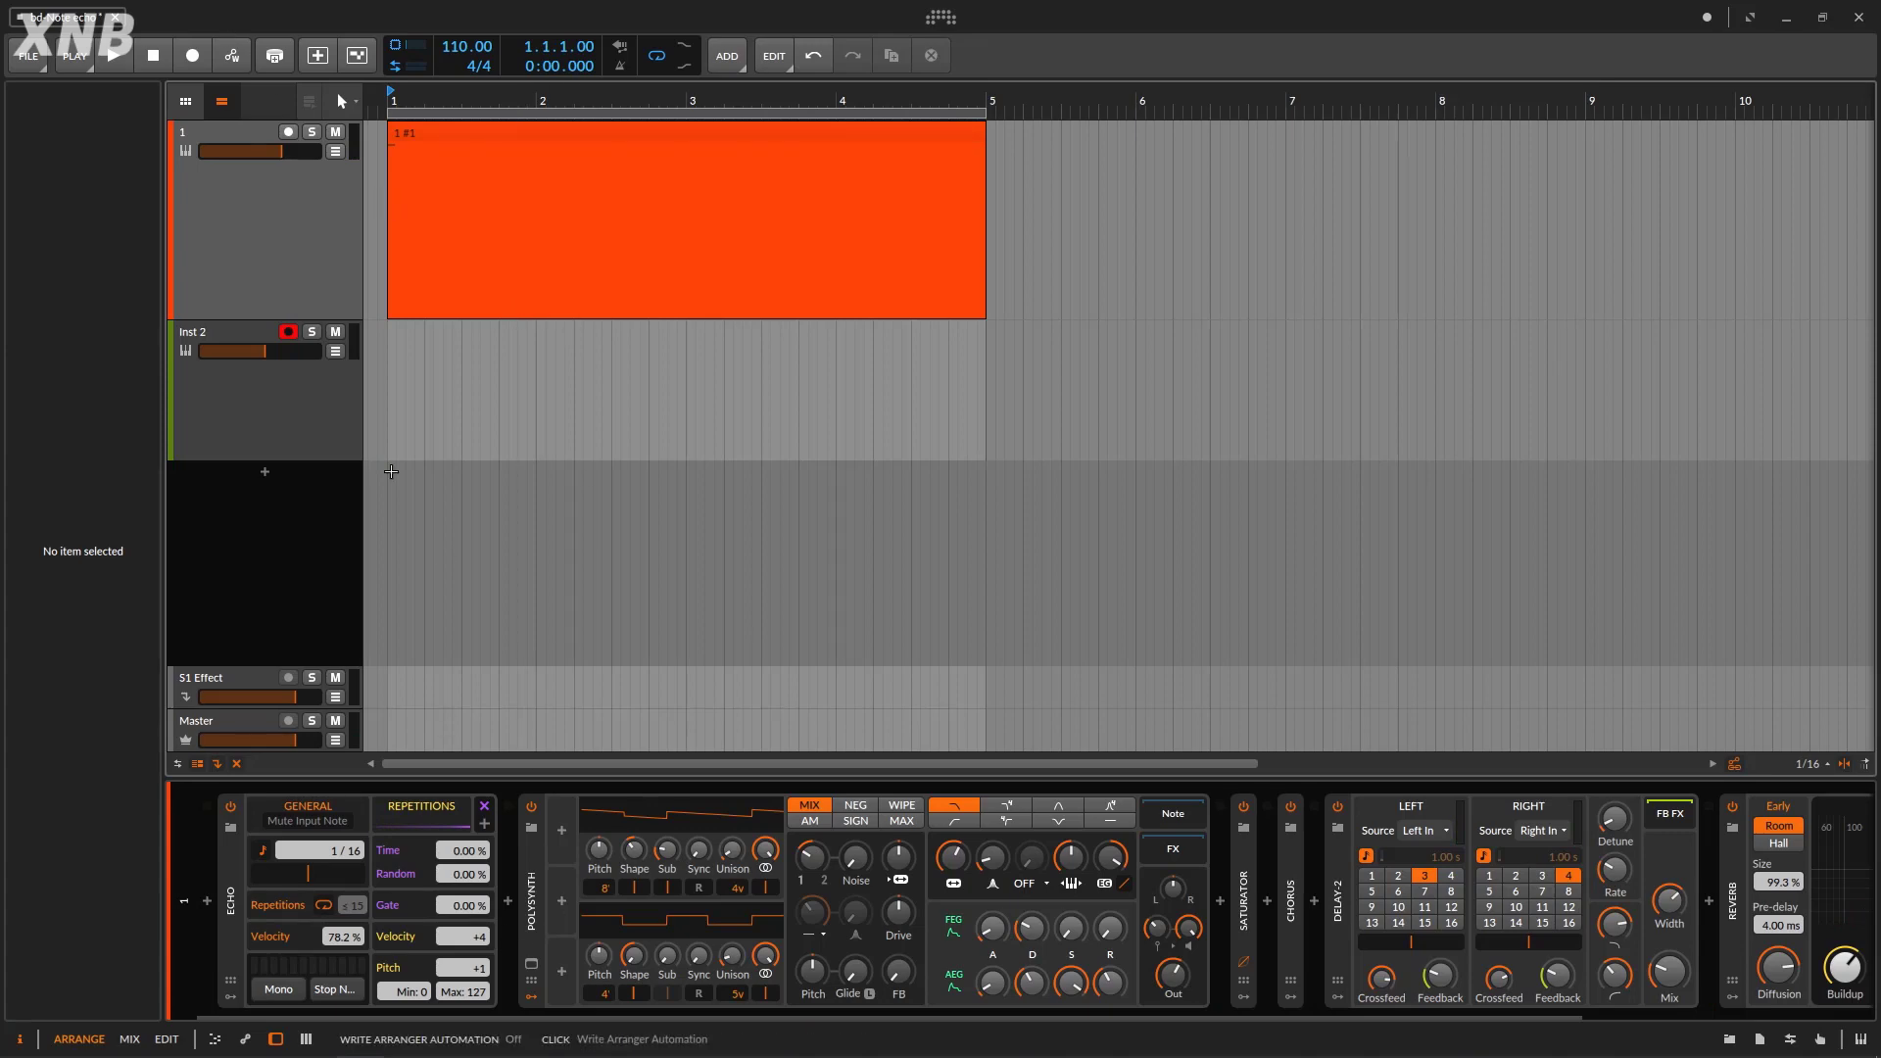
pyautogui.moveTo(475, 937); pyautogui.dragTo(474, 943)
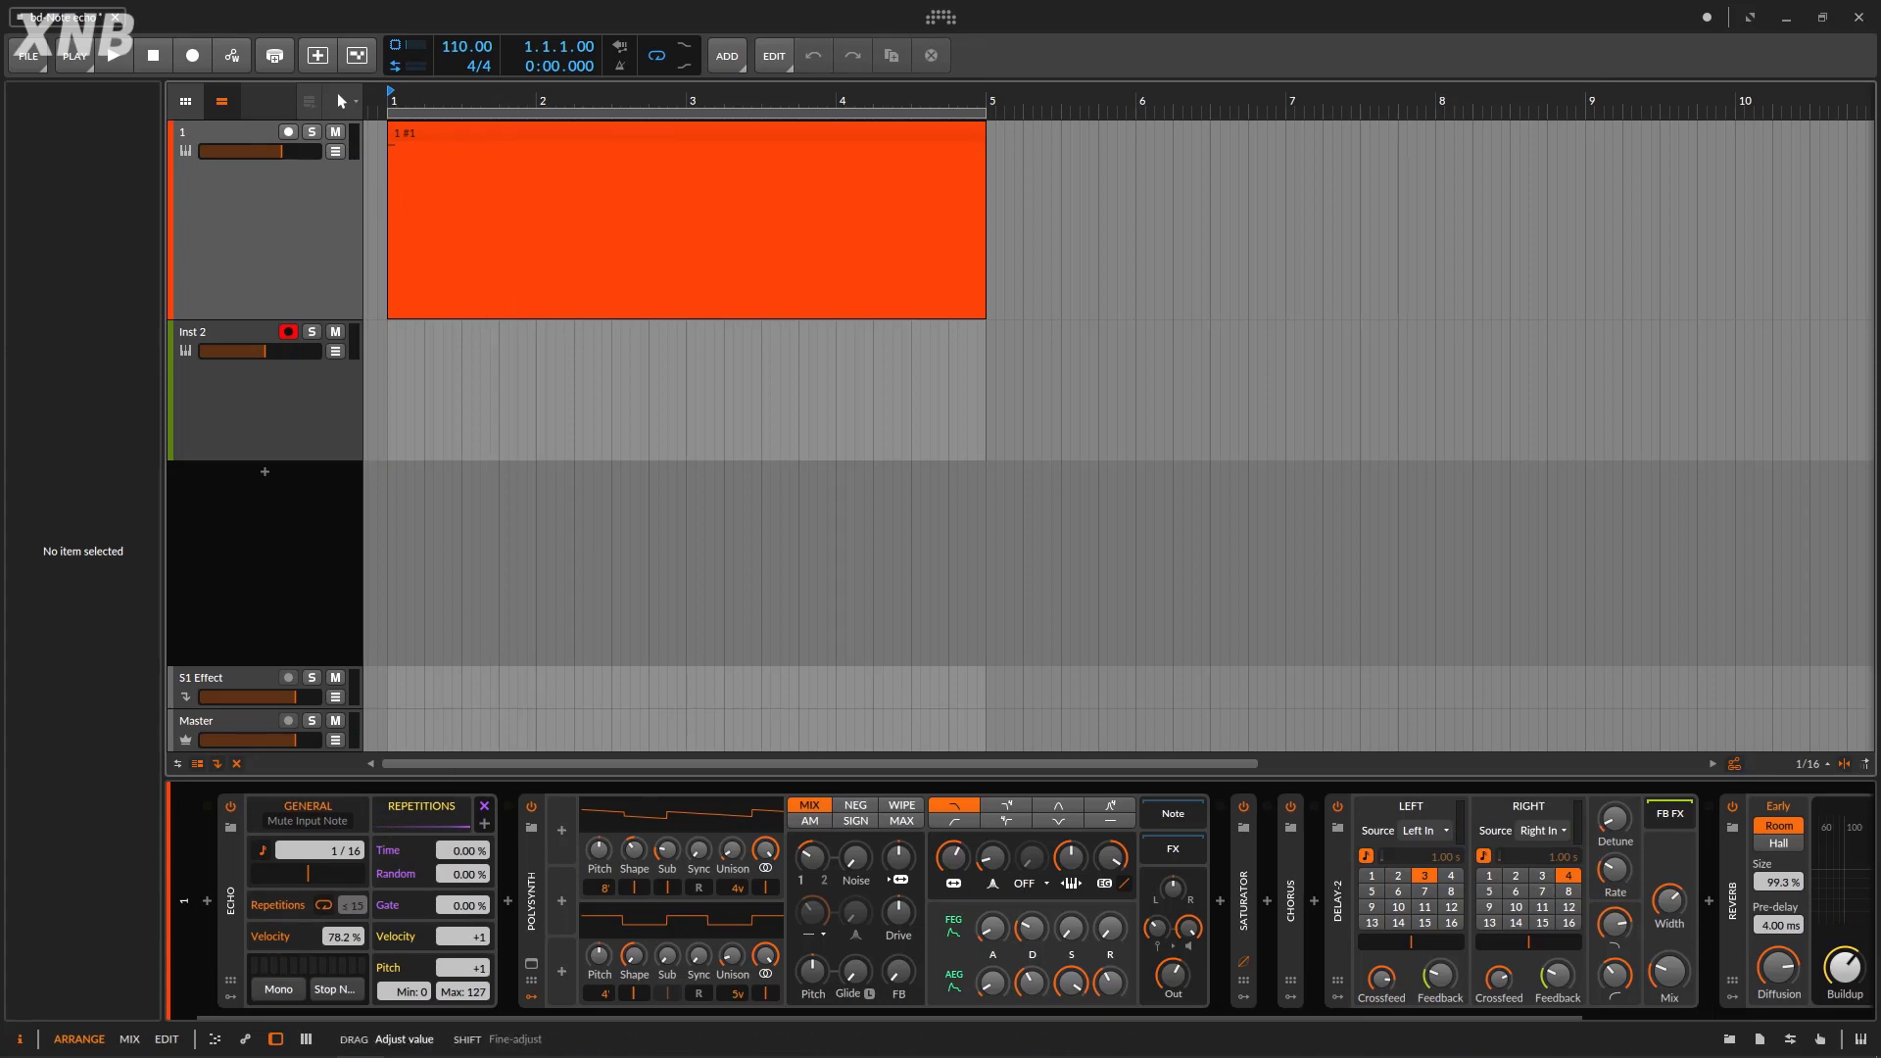
pyautogui.tripleClick(477, 938)
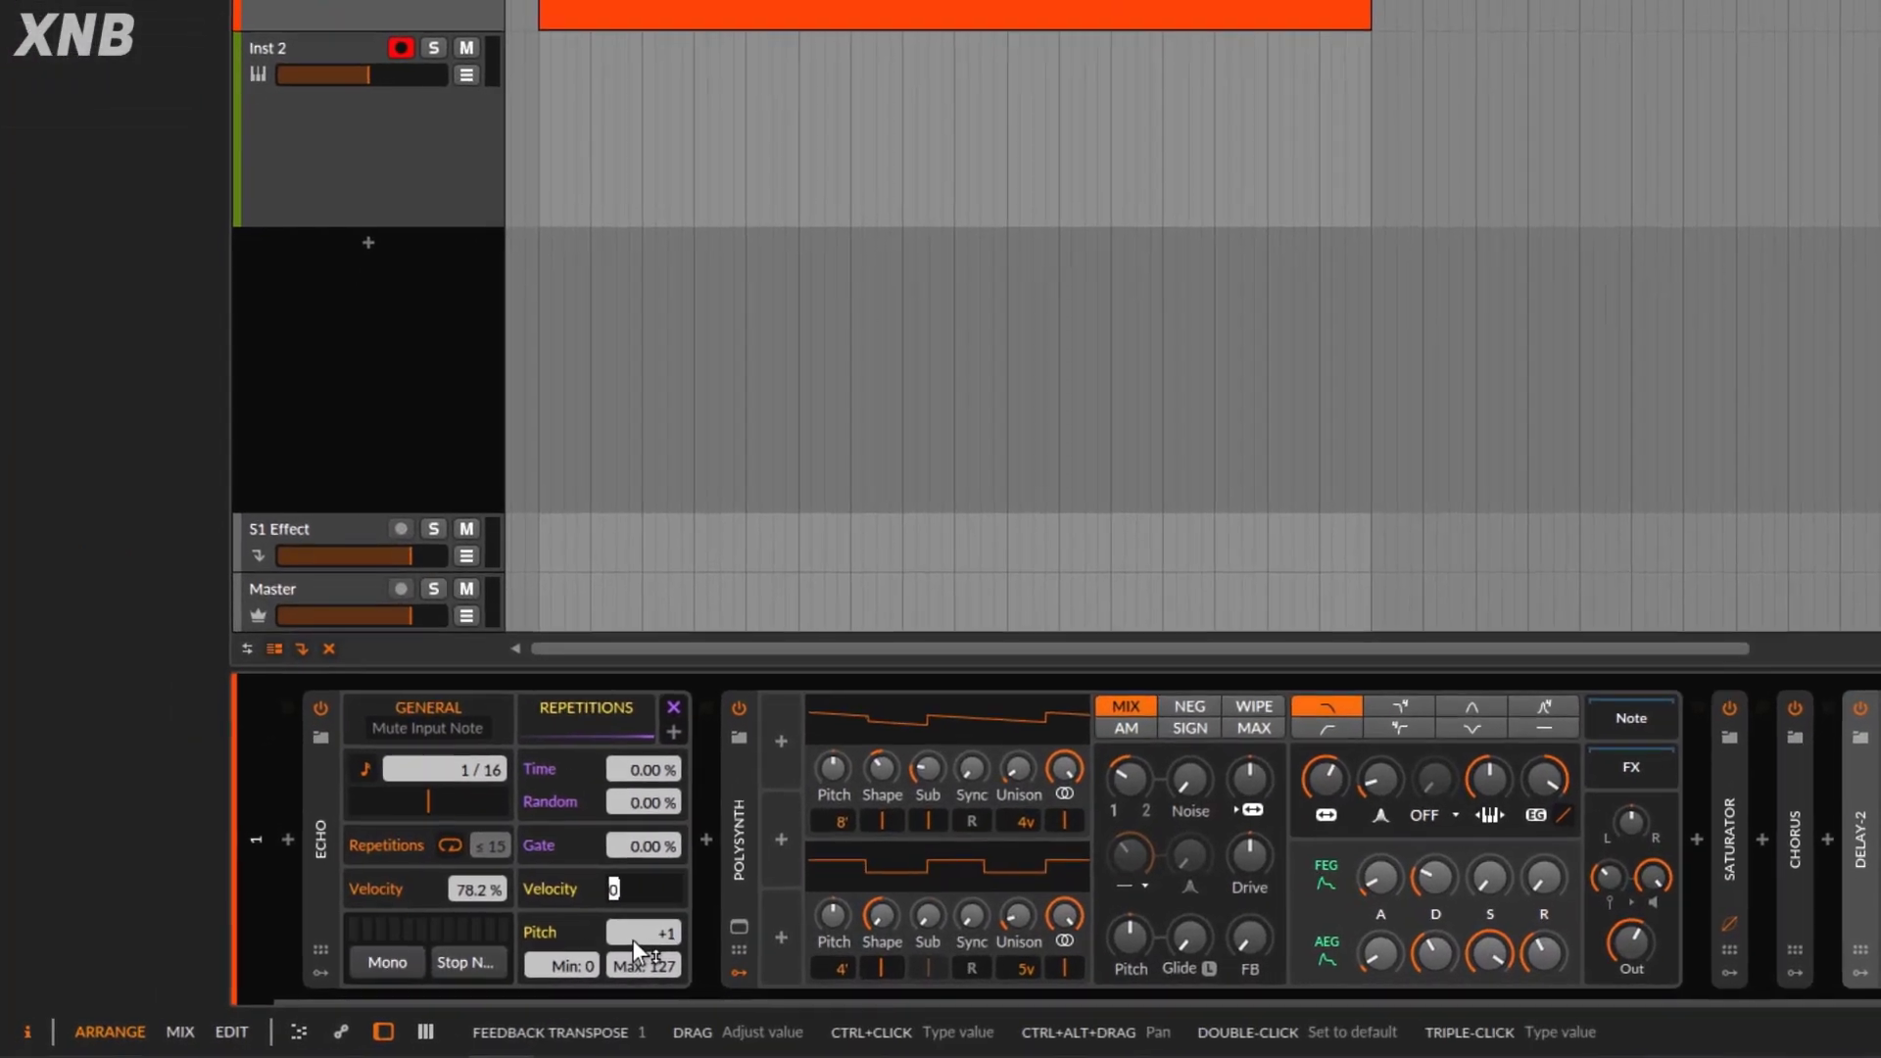
pyautogui.doubleClick(472, 966)
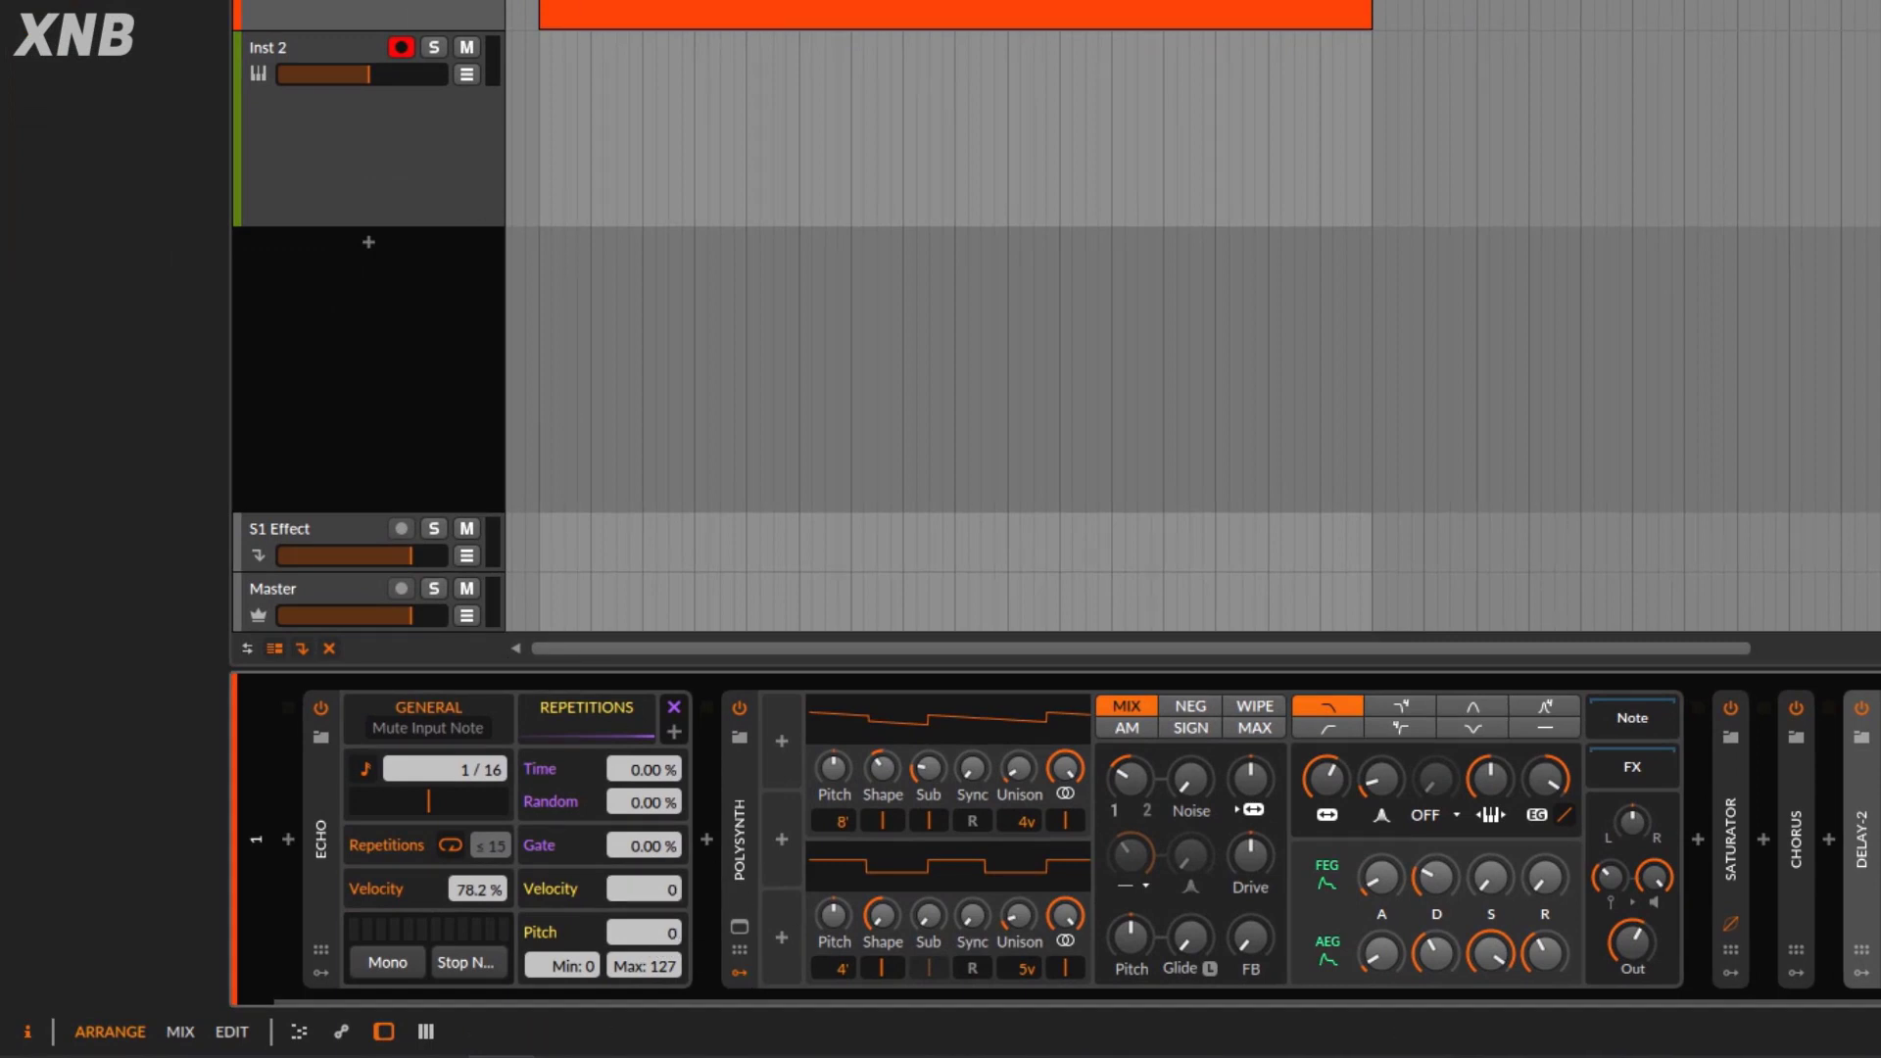
# Add a Beat LFO modulator to the Echo during playback and map it to repetition pitch with an amount of +12.75.
pyautogui.press('space')
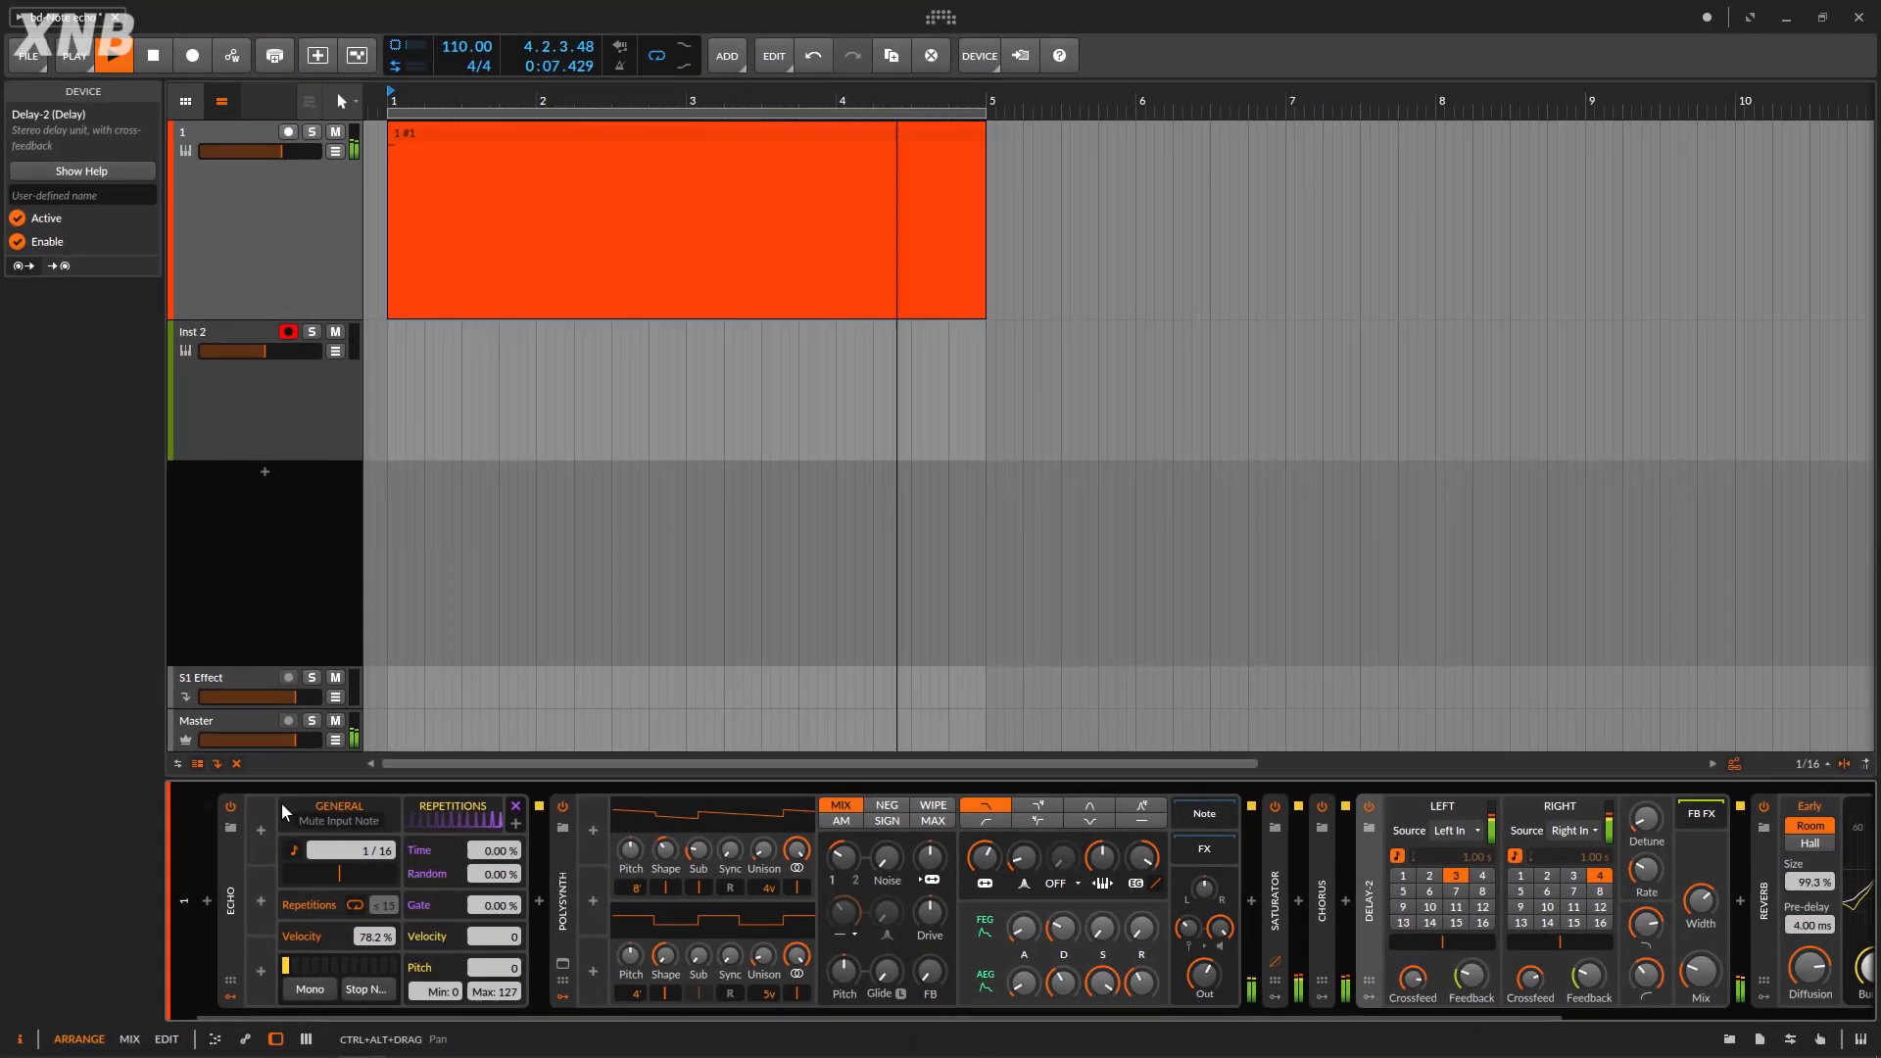
pyautogui.click(269, 843)
pyautogui.click(510, 249)
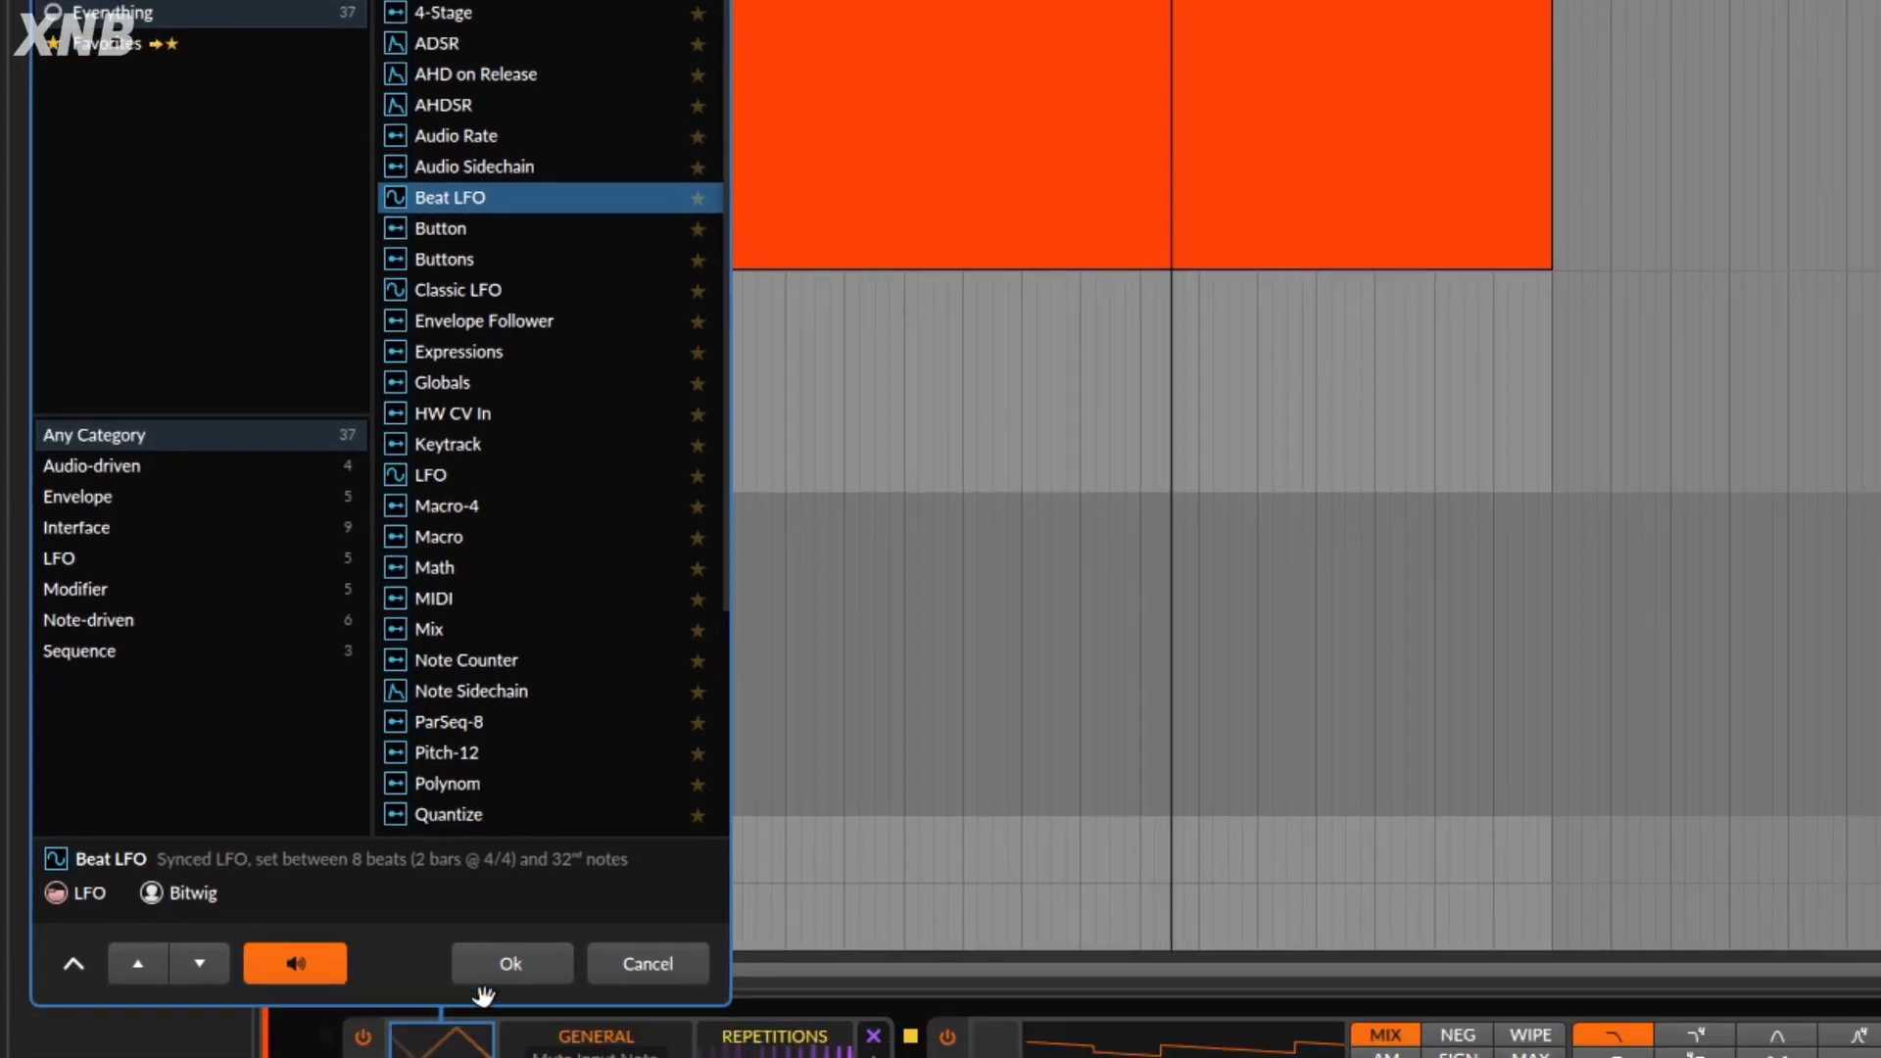
pyautogui.click(484, 982)
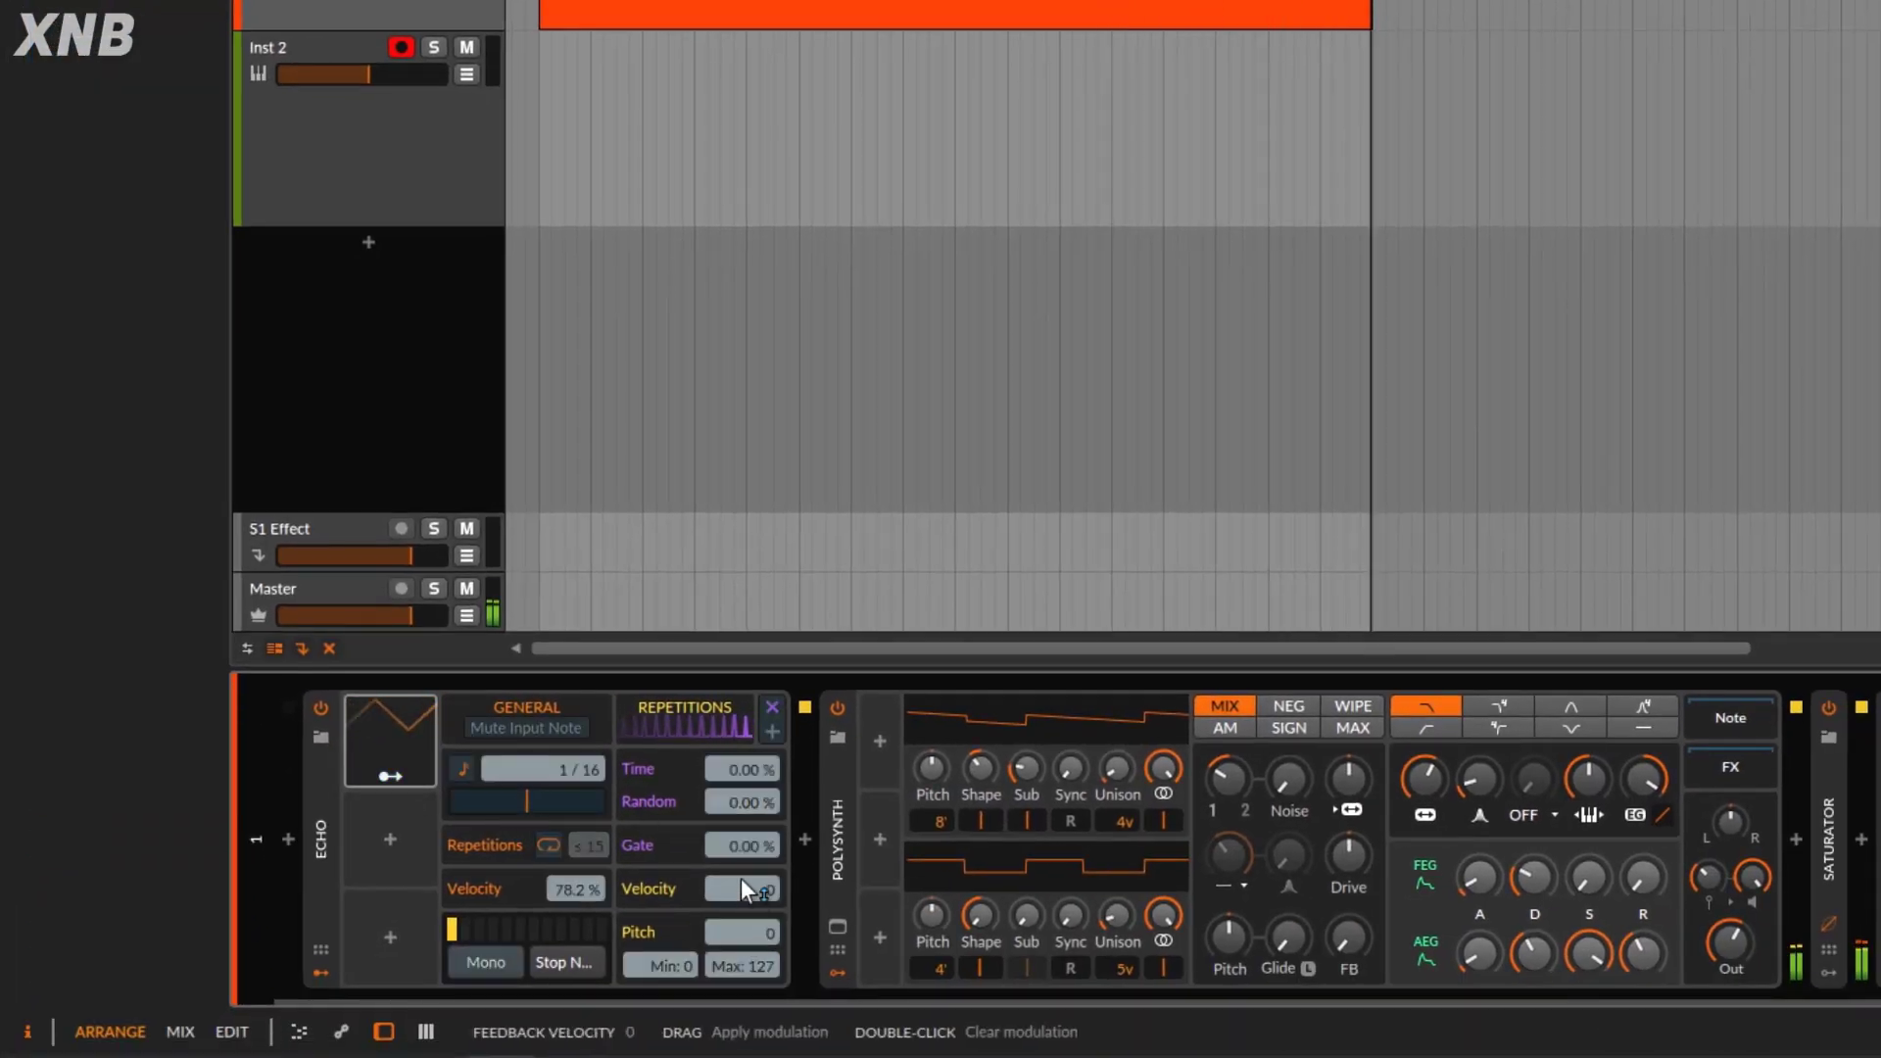
pyautogui.moveTo(756, 936); pyautogui.dragTo(755, 898)
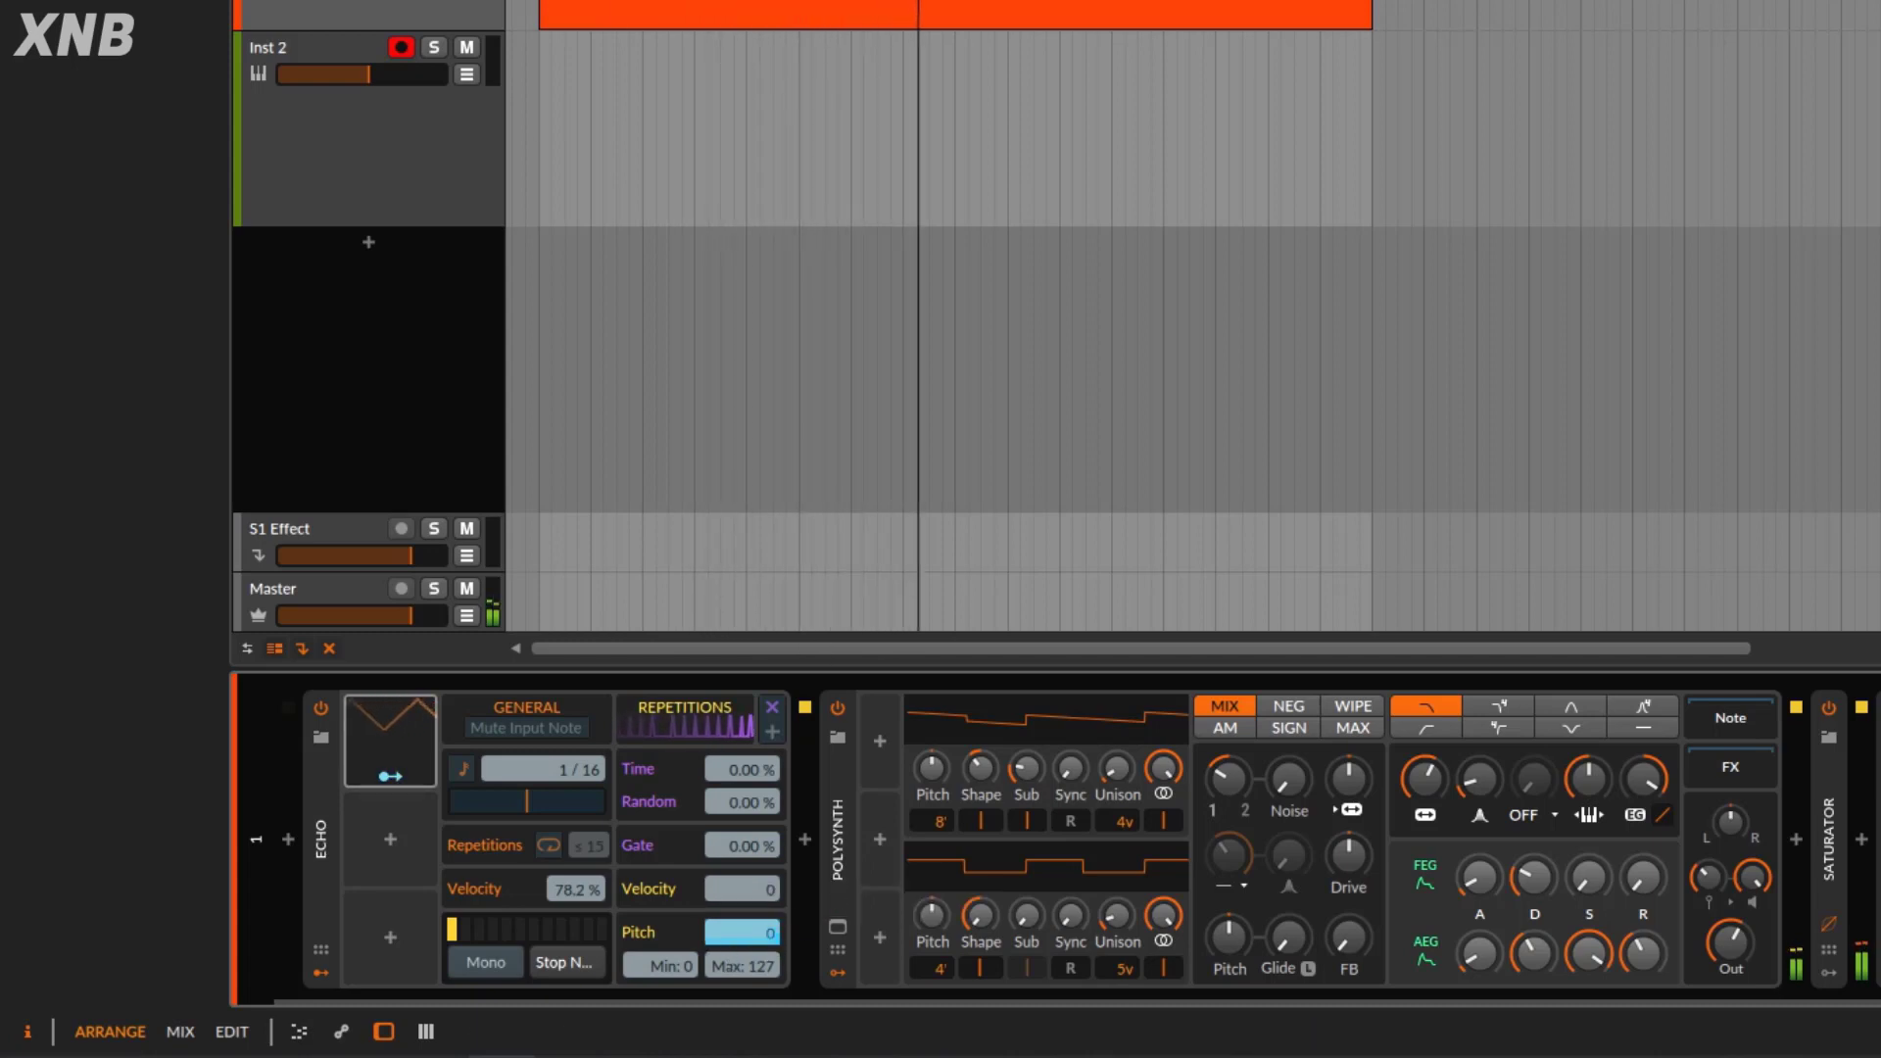
# Record the modulated Echo's notes onto Inst 2 and show the Beat LFO's detailed settings.
pyautogui.click(235, 0)
pyautogui.click(270, 0)
pyautogui.click(201, 0)
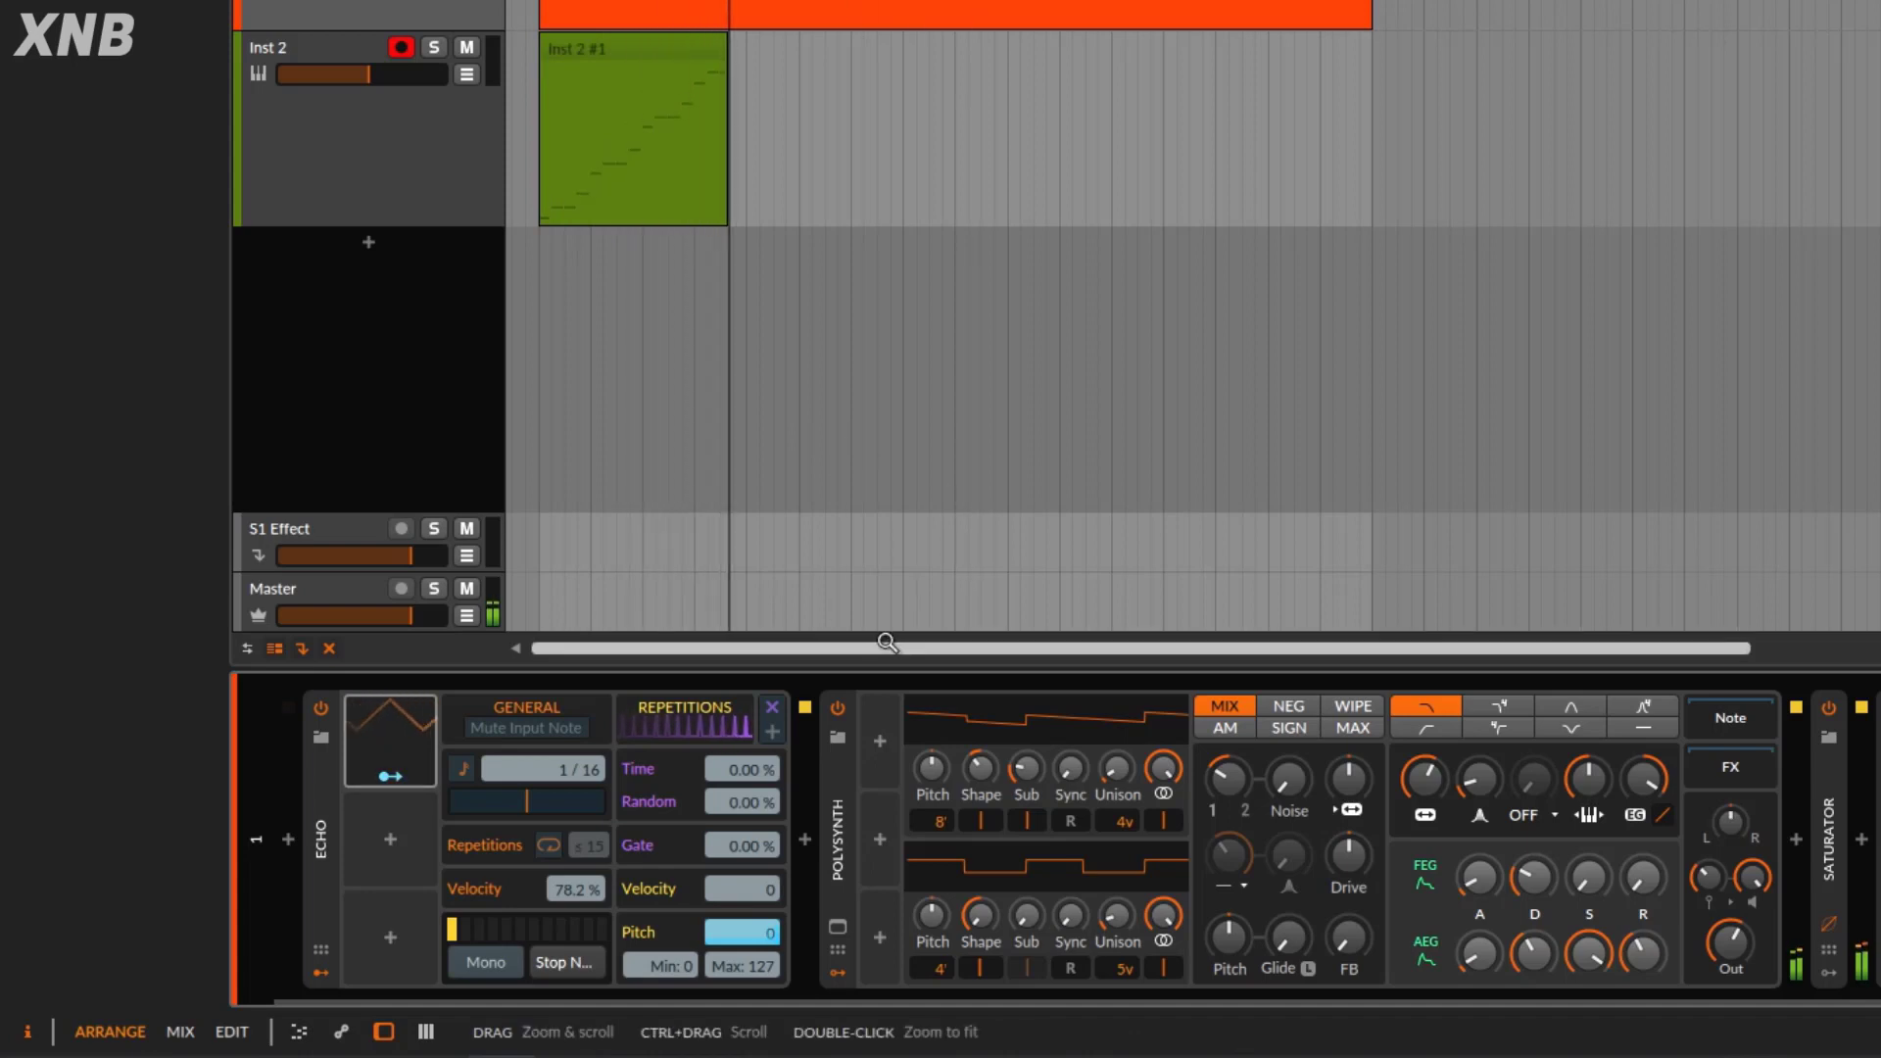
pyautogui.click(407, 744)
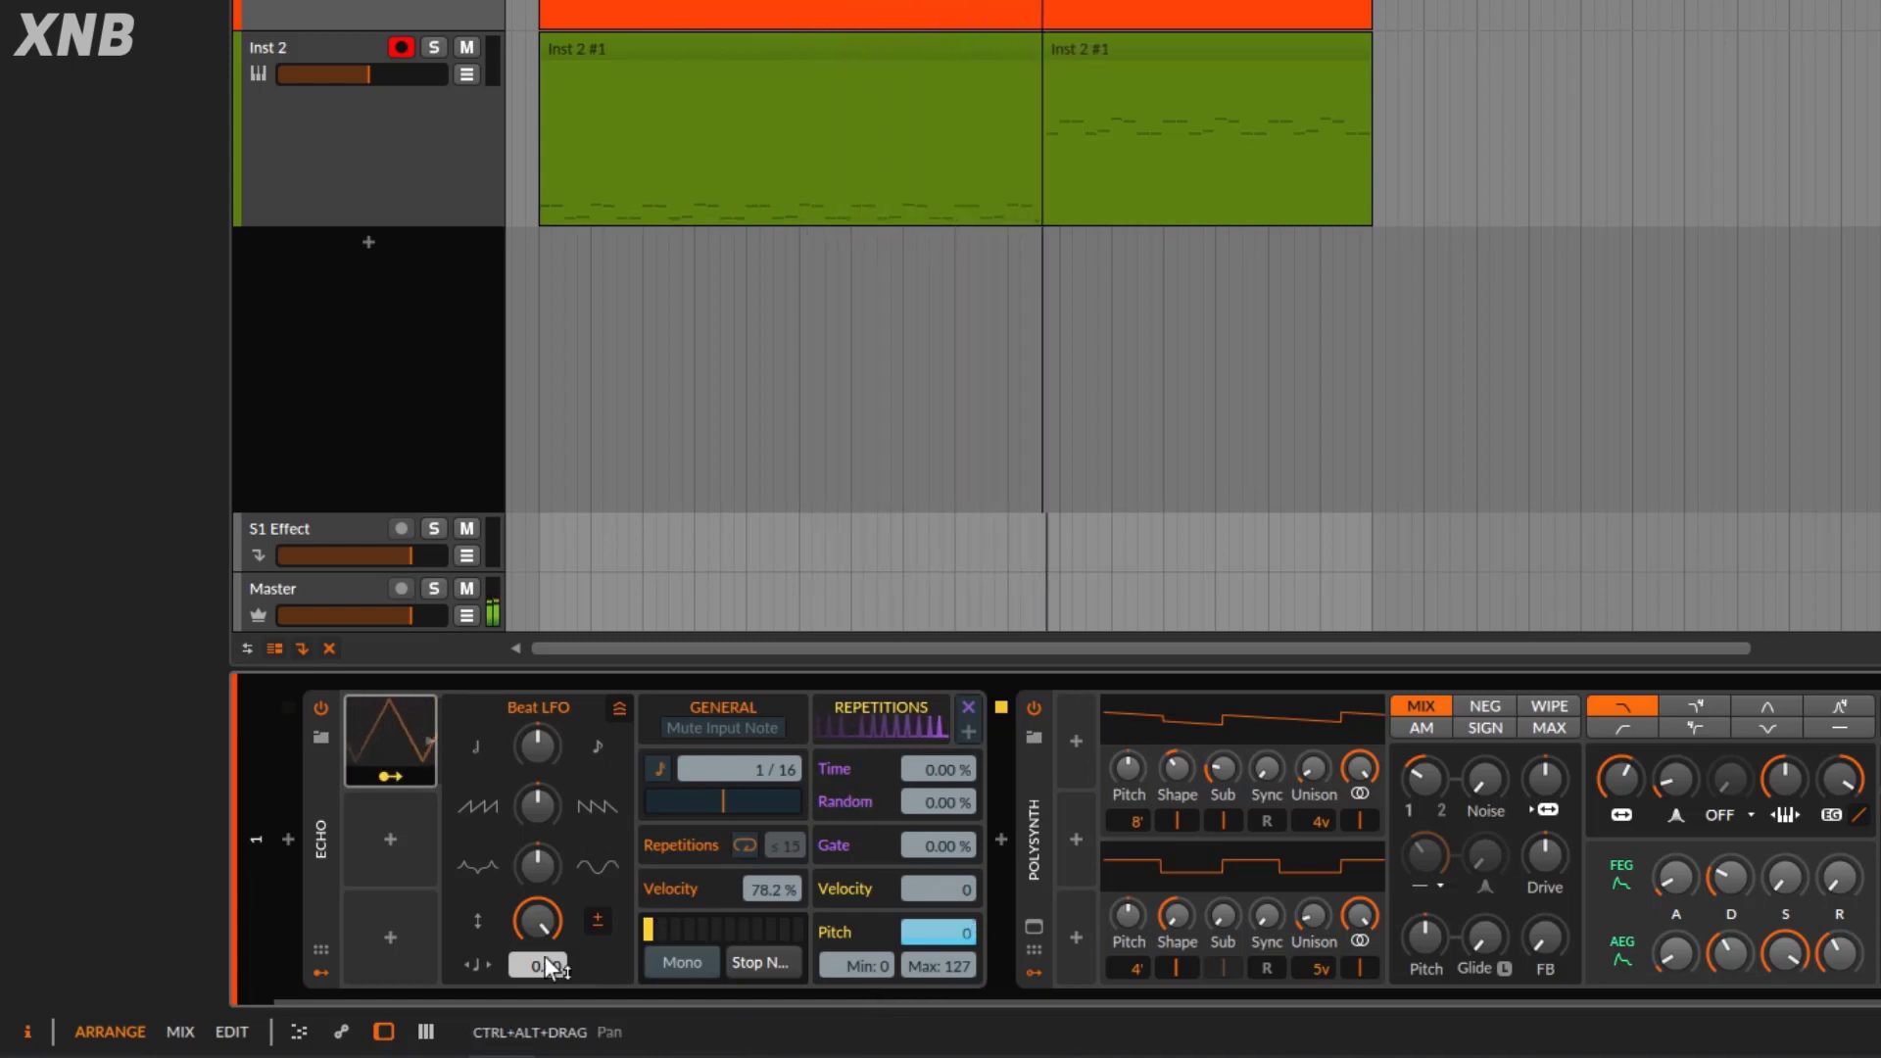
# Map the Beat LFO to repetition velocity (+3.850), general velocity (+0.855) and gate (+0.590), stopping the recording and leaving mapping mode.
pyautogui.click(386, 778)
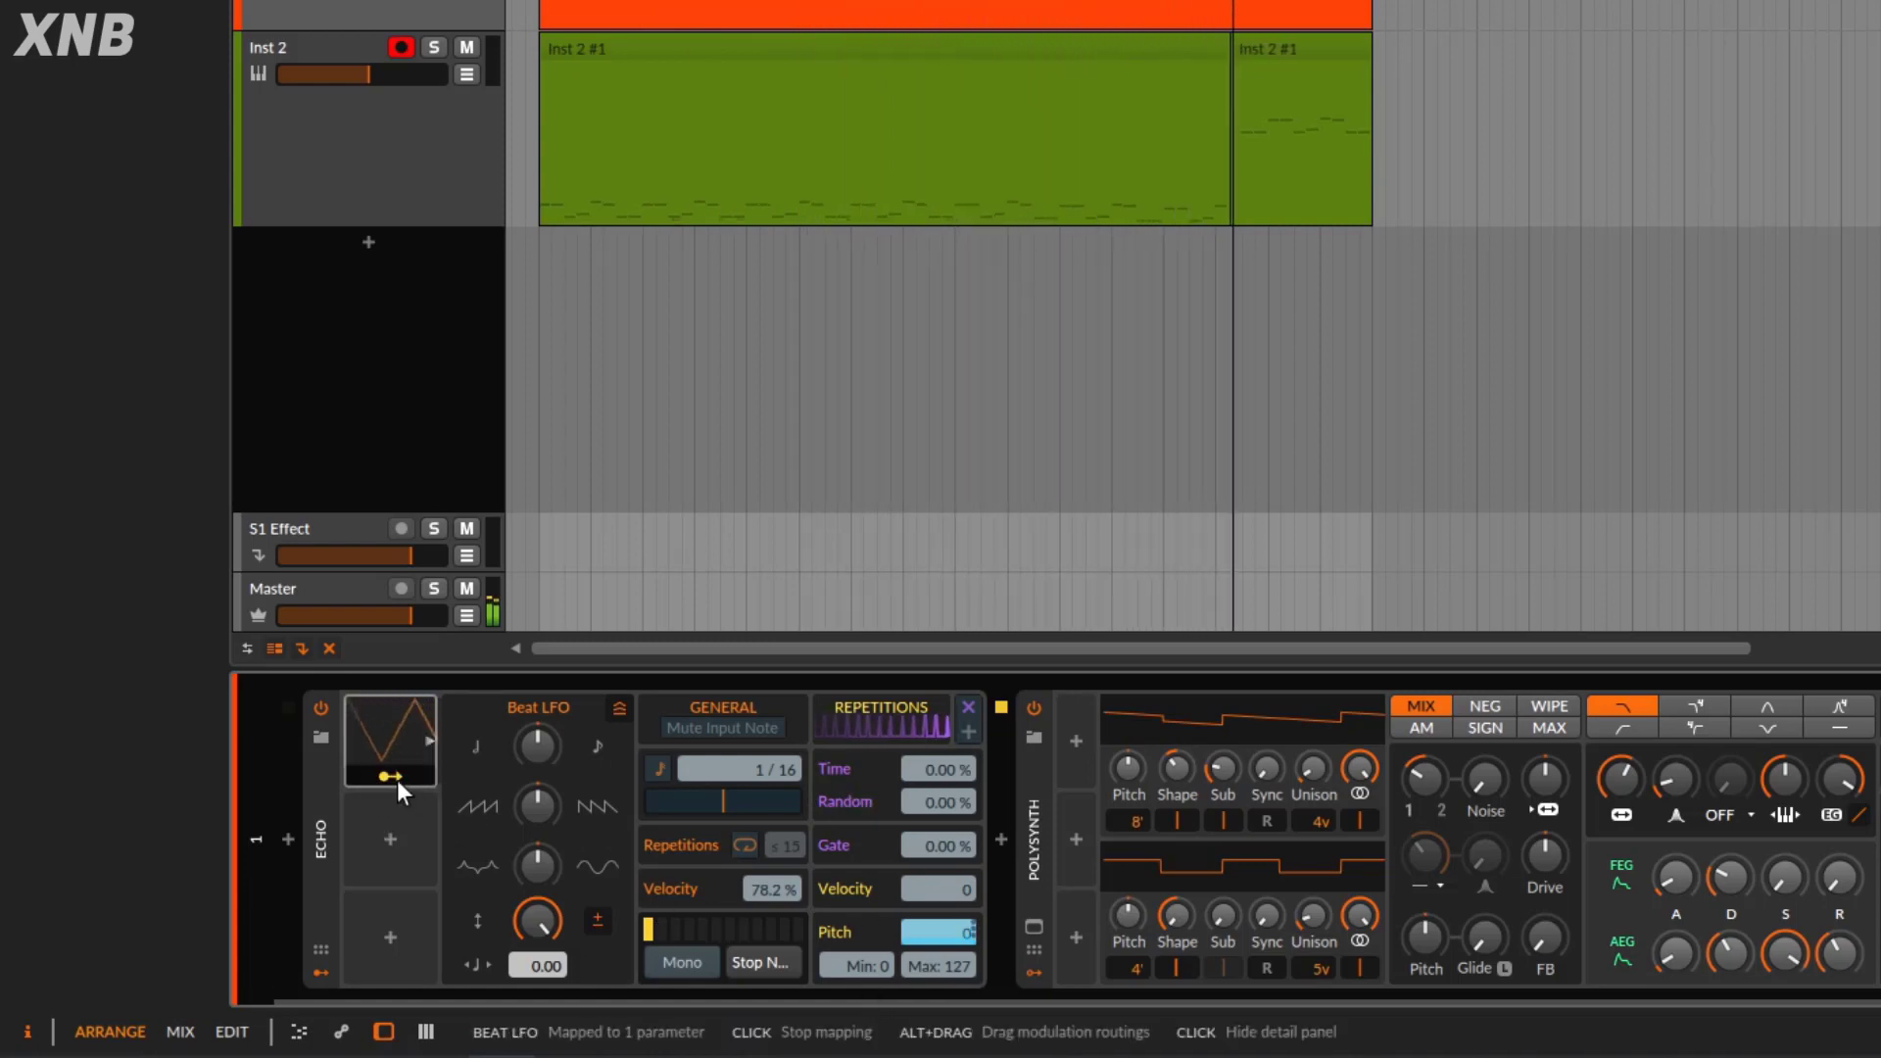
pyautogui.moveTo(959, 896); pyautogui.dragTo(960, 875)
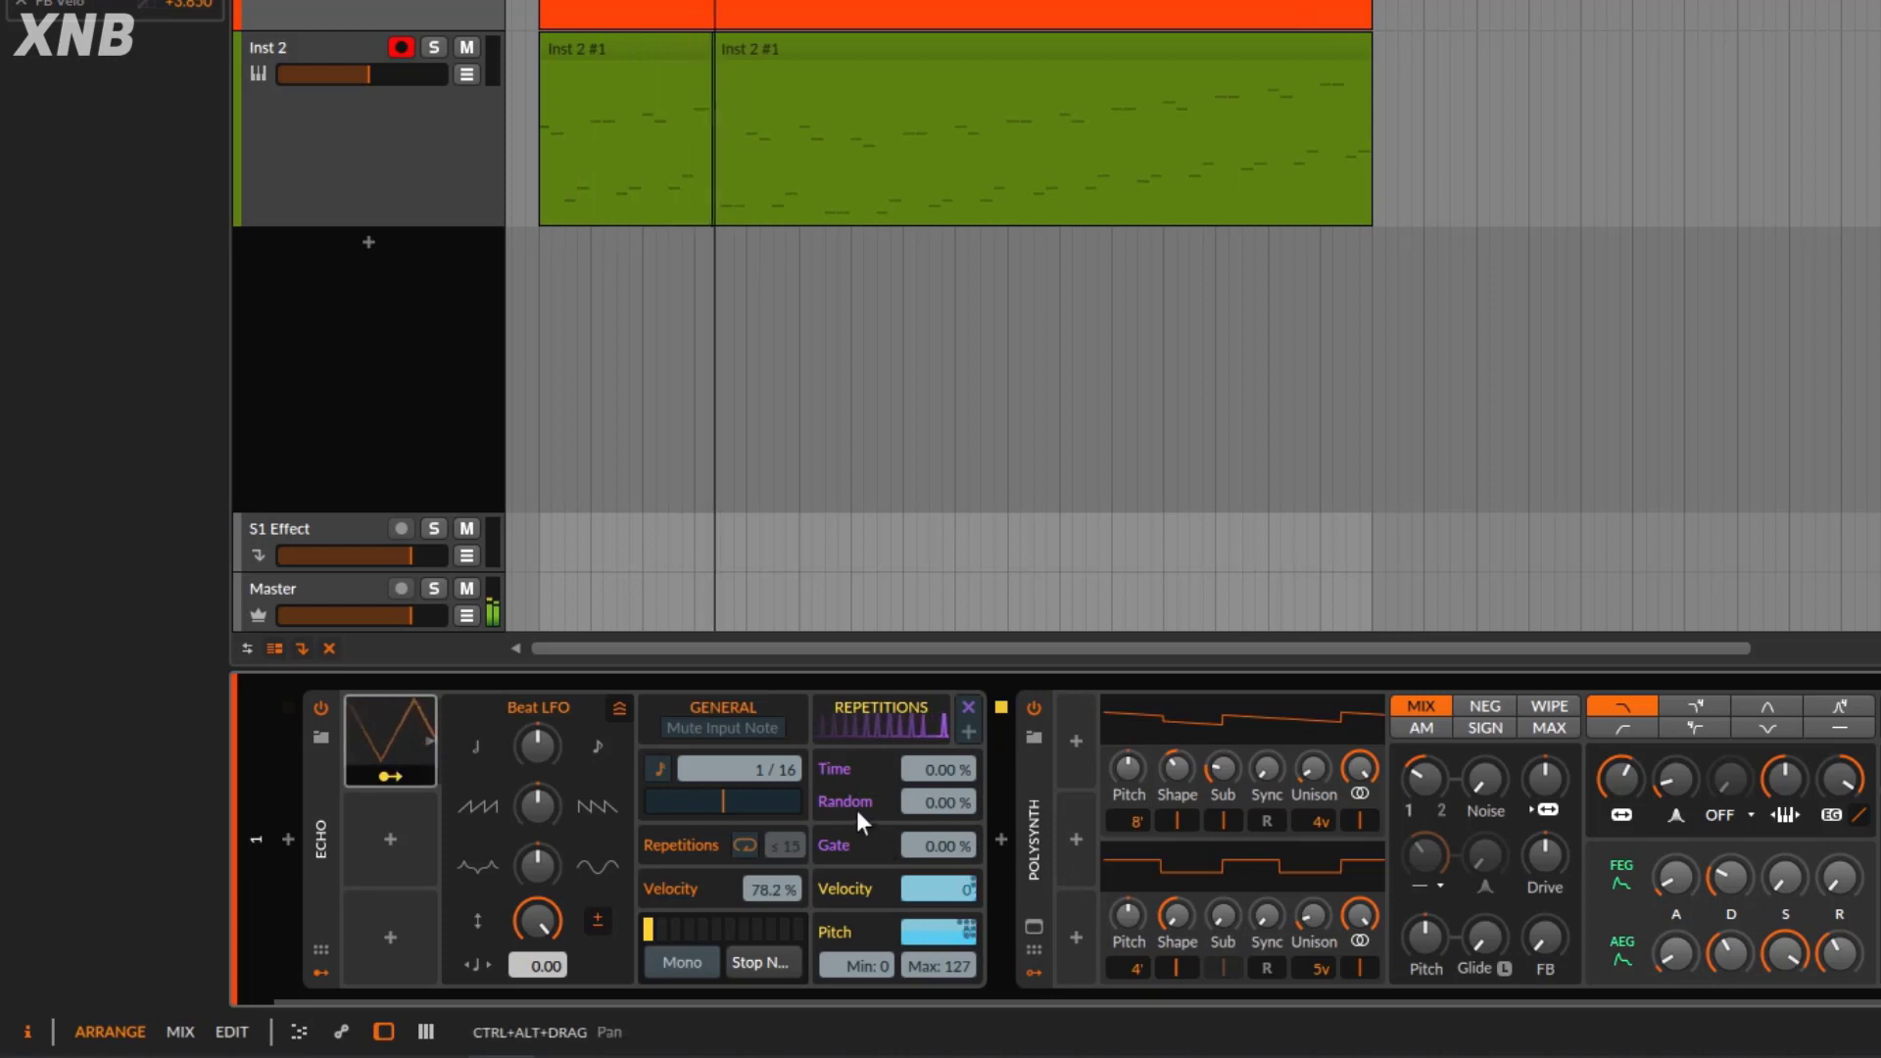
pyautogui.moveTo(774, 886); pyautogui.dragTo(774, 836)
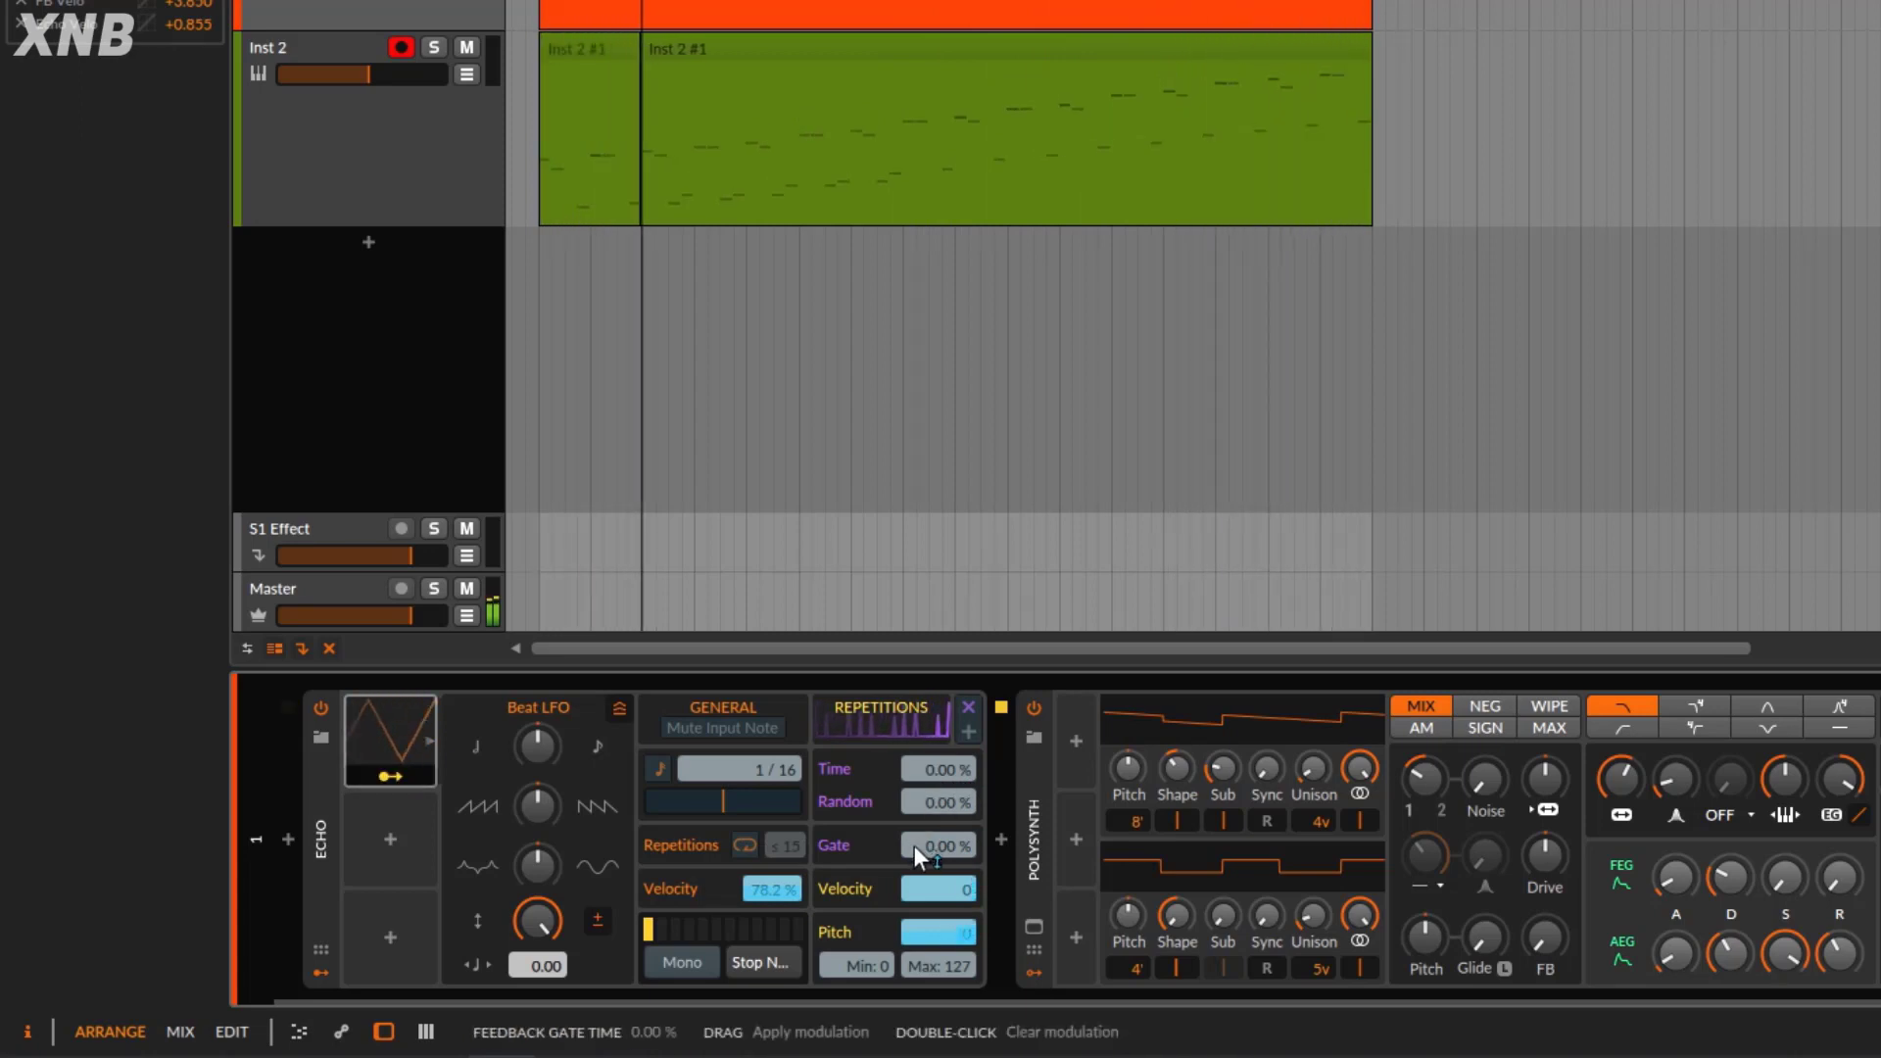
pyautogui.moveTo(915, 845)
pyautogui.mouseDown()
pyautogui.moveTo(915, 801)
pyautogui.moveTo(921, 852)
pyautogui.mouseUp()
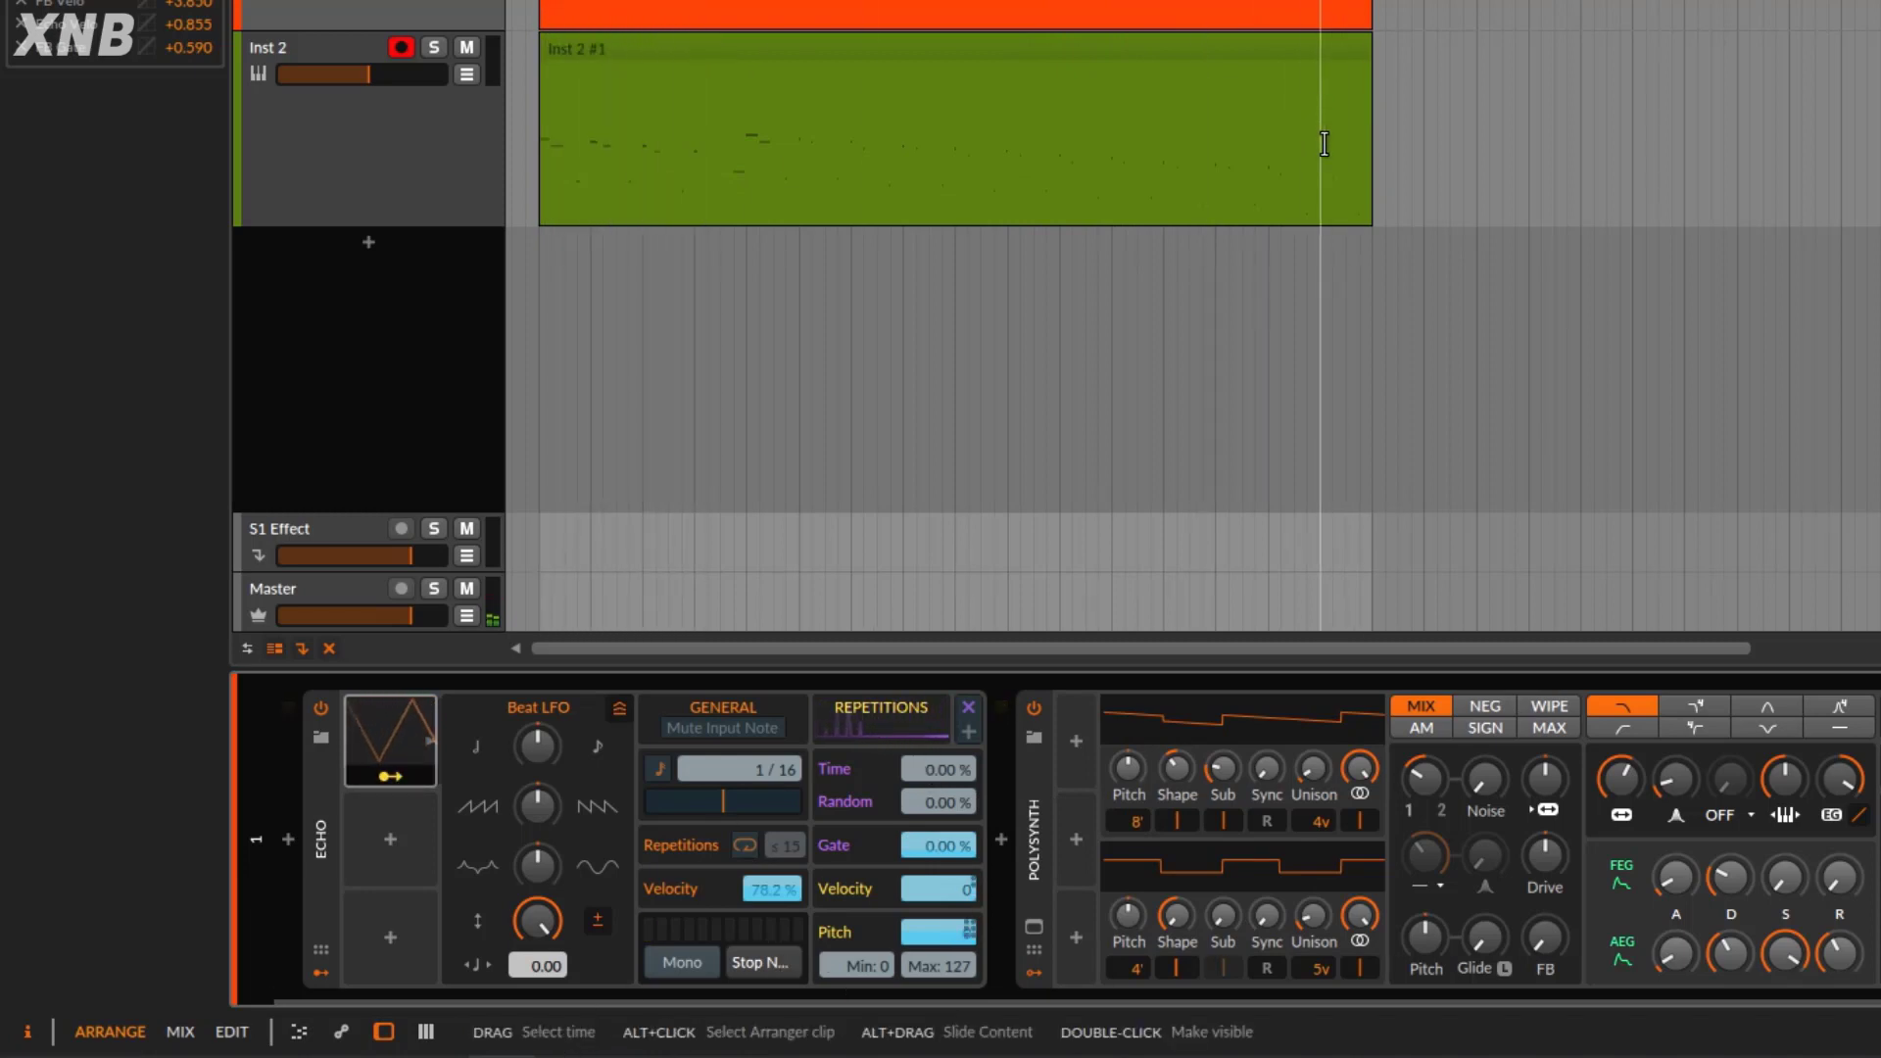
pyautogui.press('space')
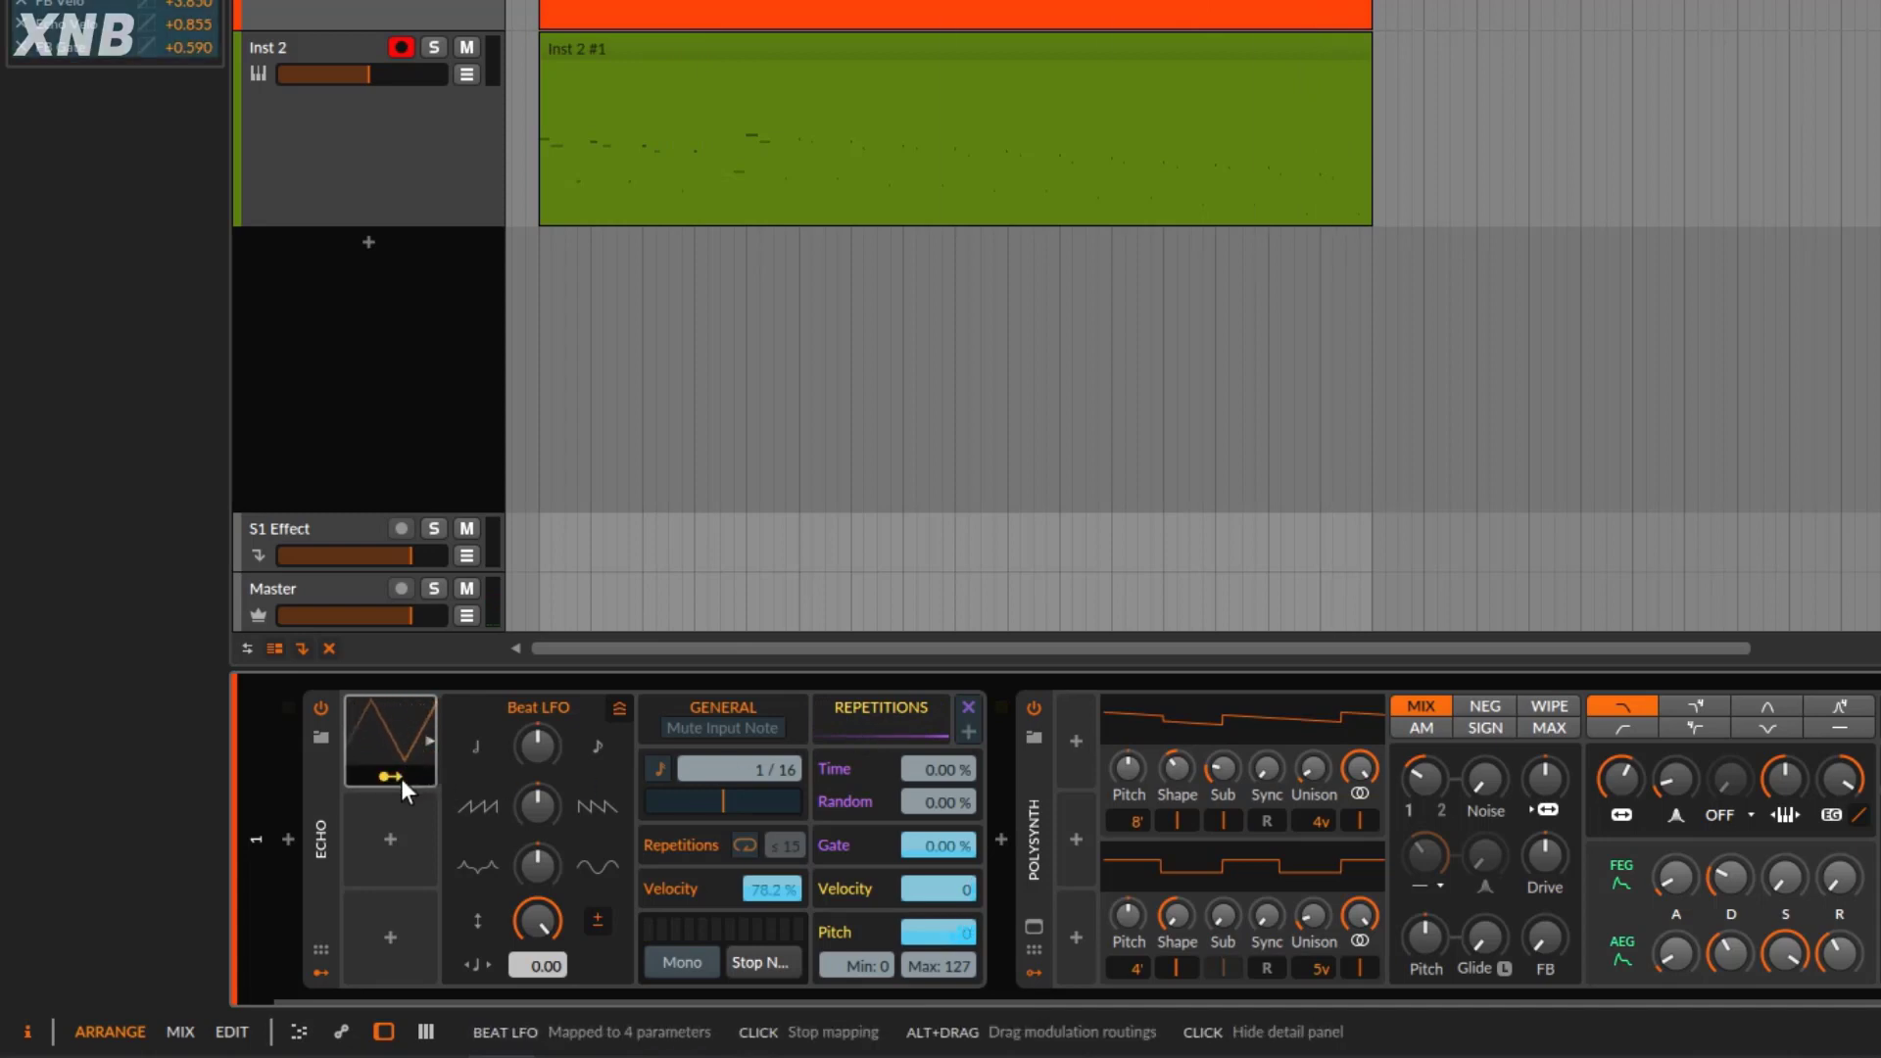
pyautogui.click(402, 778)
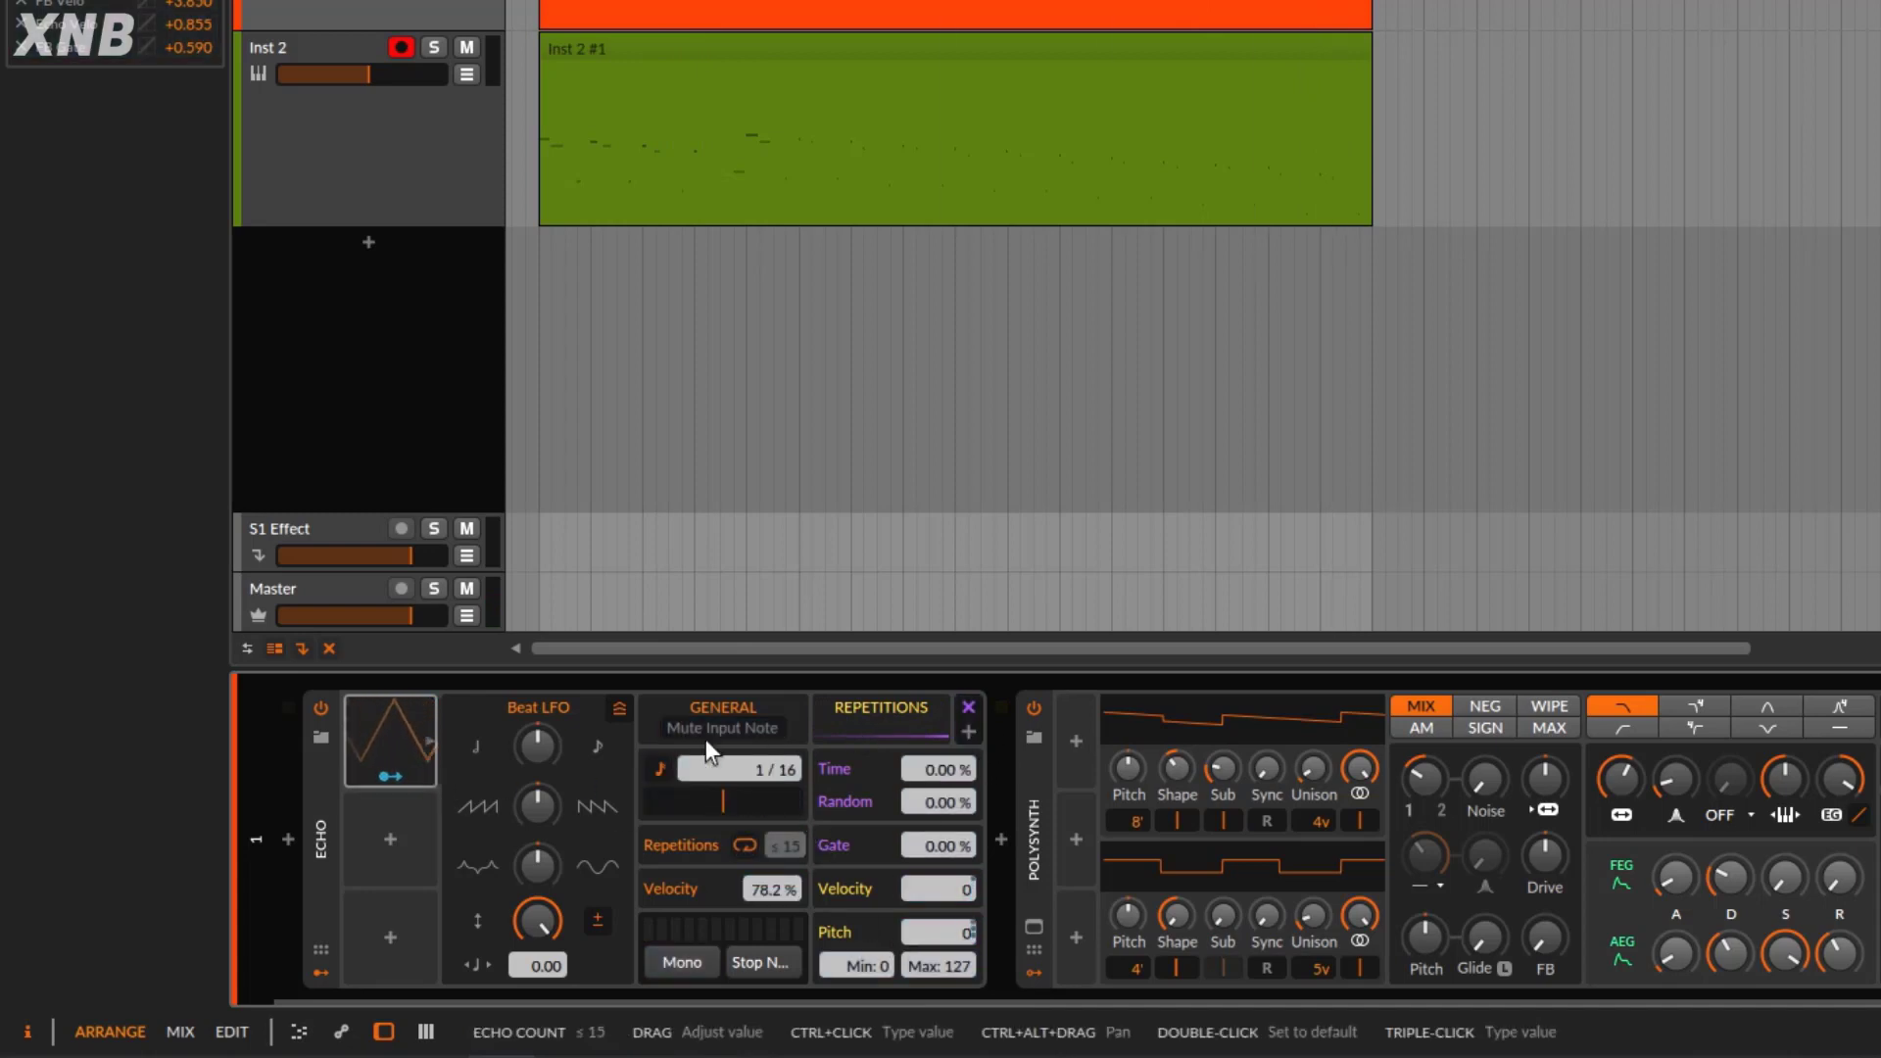
pyautogui.press('space')
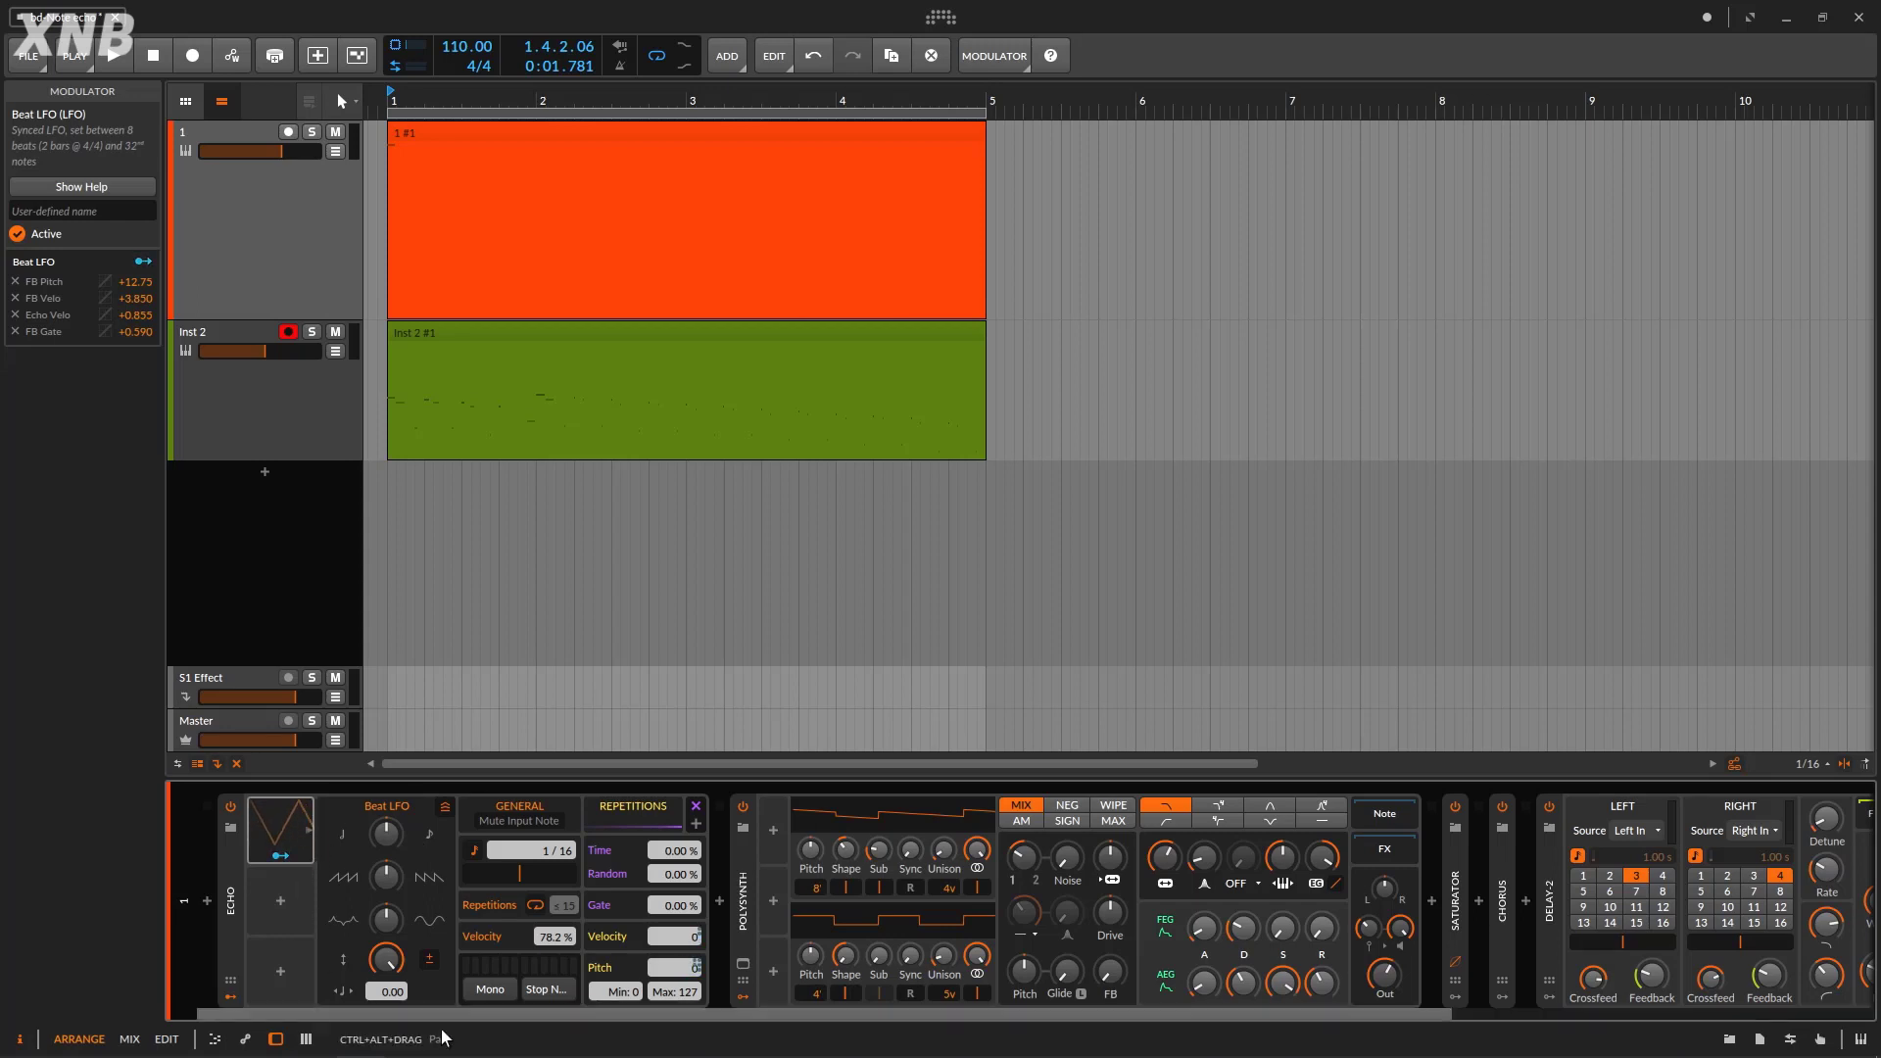
pyautogui.moveTo(578, 1056)
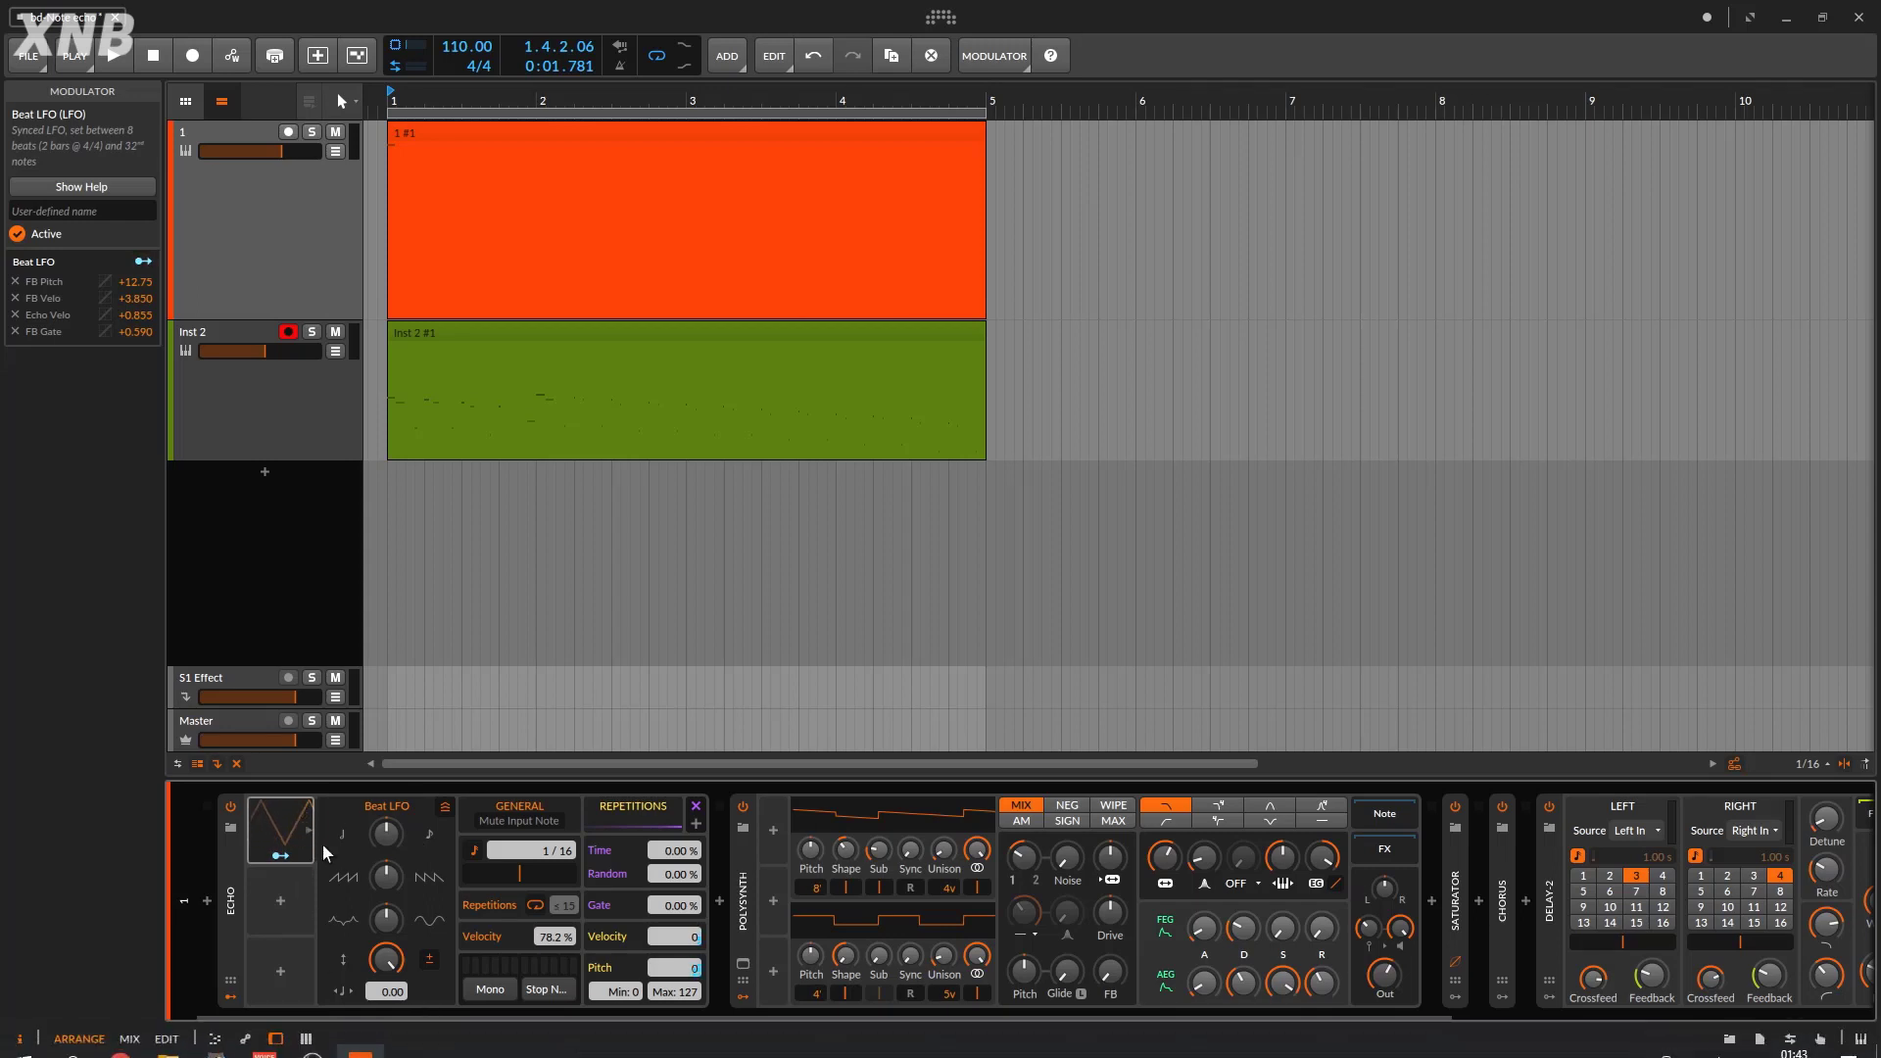
# Remove the Beat LFO modulator from the Echo and delete the recorded Inst 2 clip.
pyautogui.keyDown('ctrl'); pyautogui.click(290, 837); pyautogui.keyUp('ctrl')
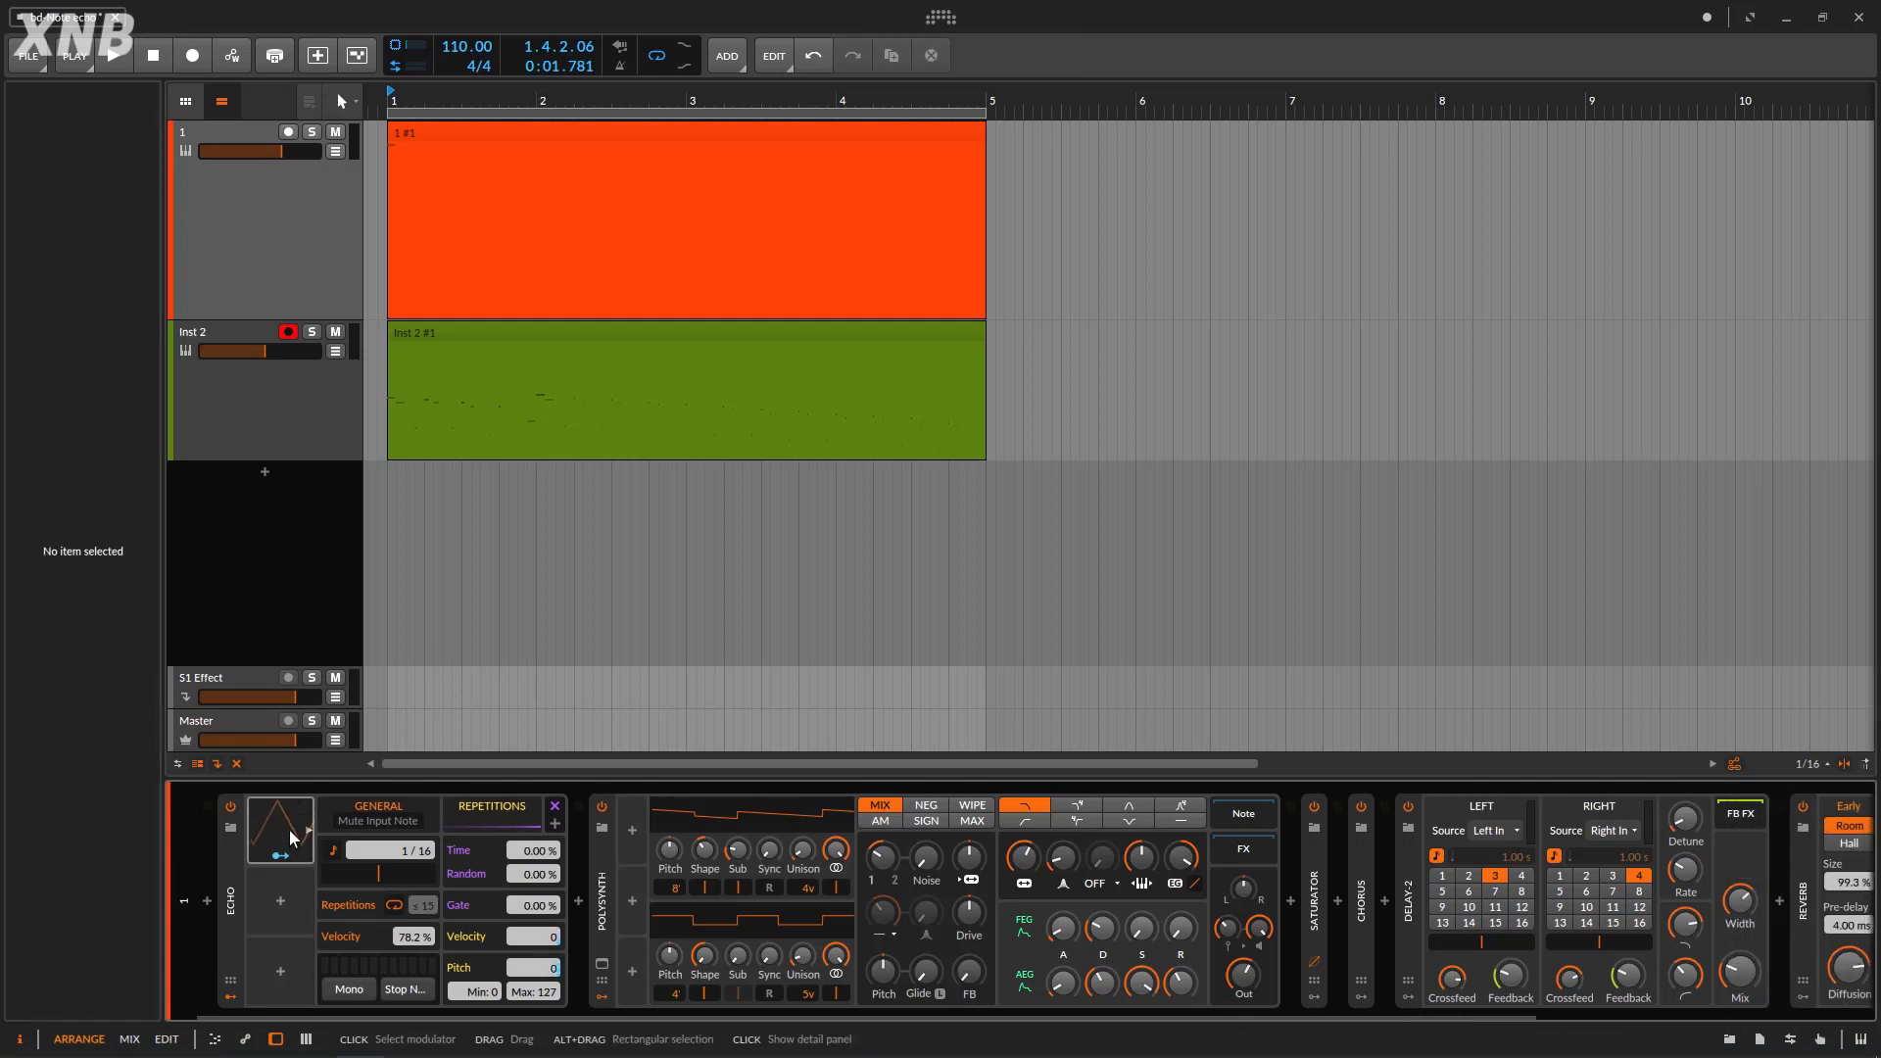
pyautogui.click(290, 833)
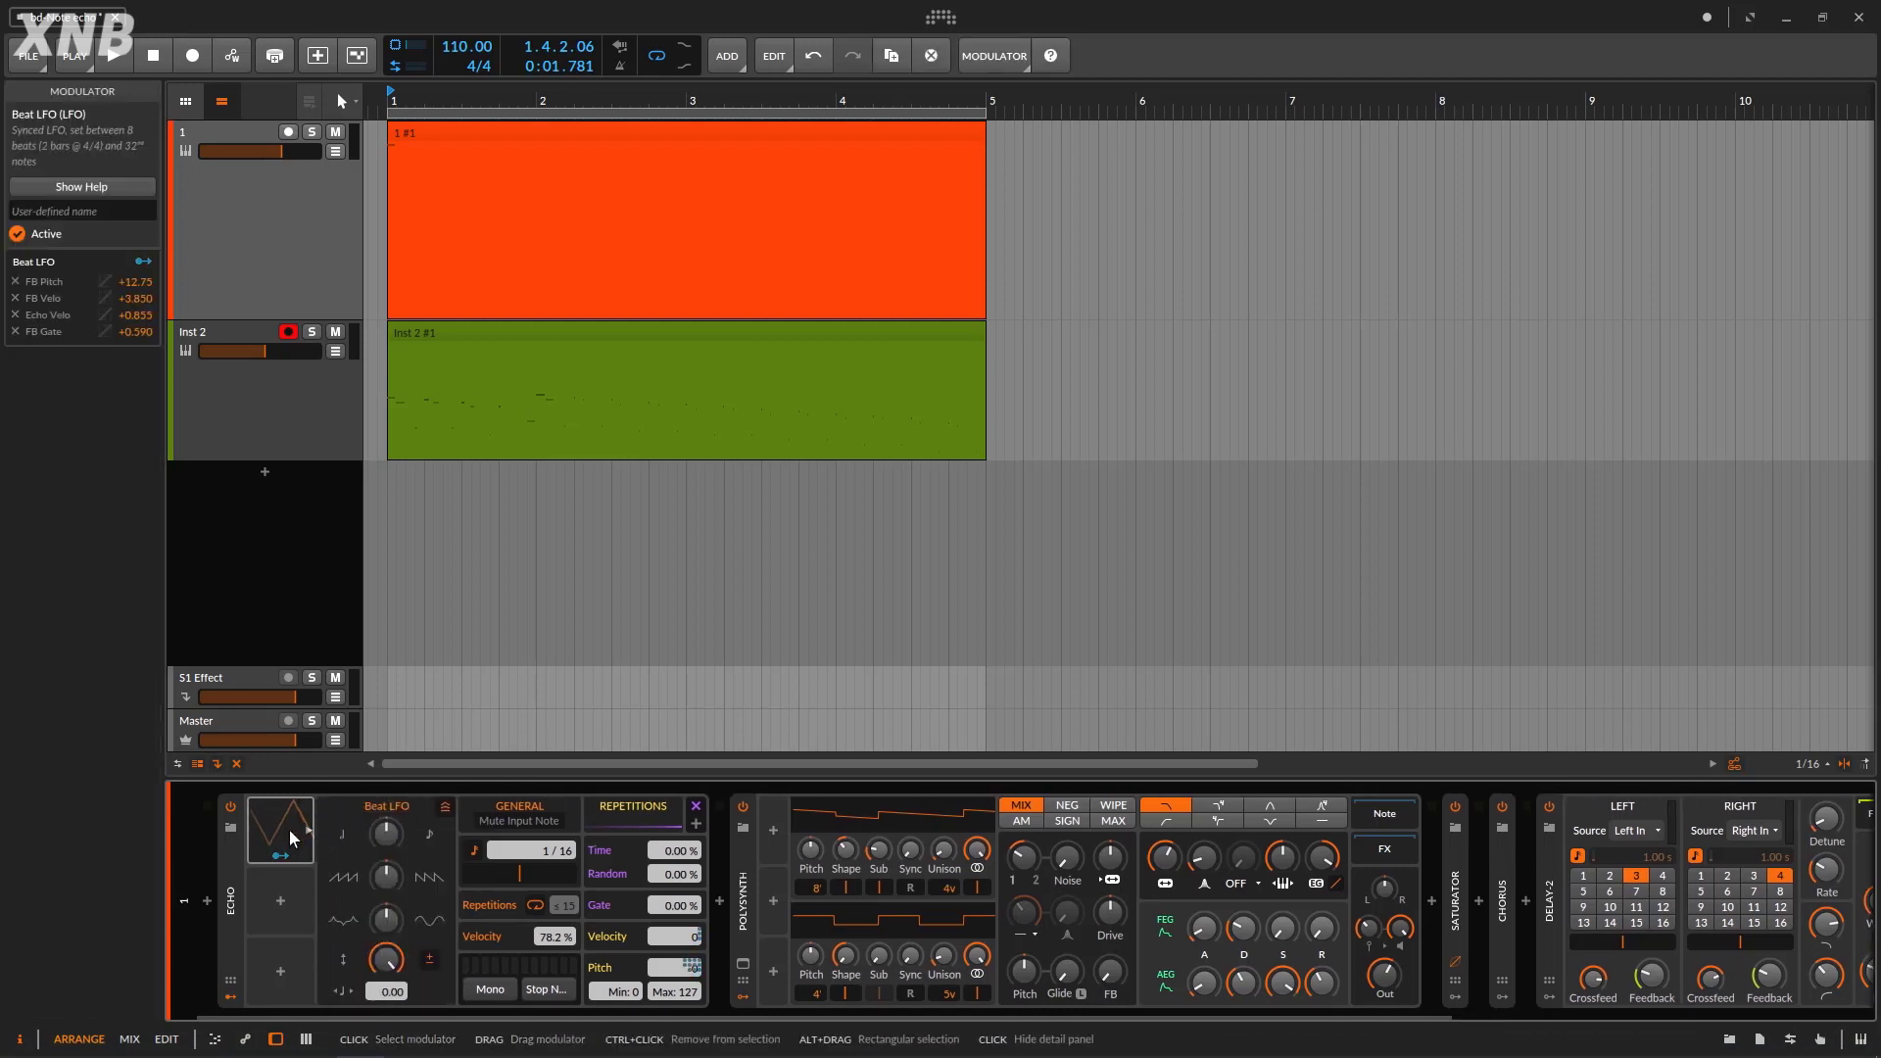
pyautogui.press('Delete')
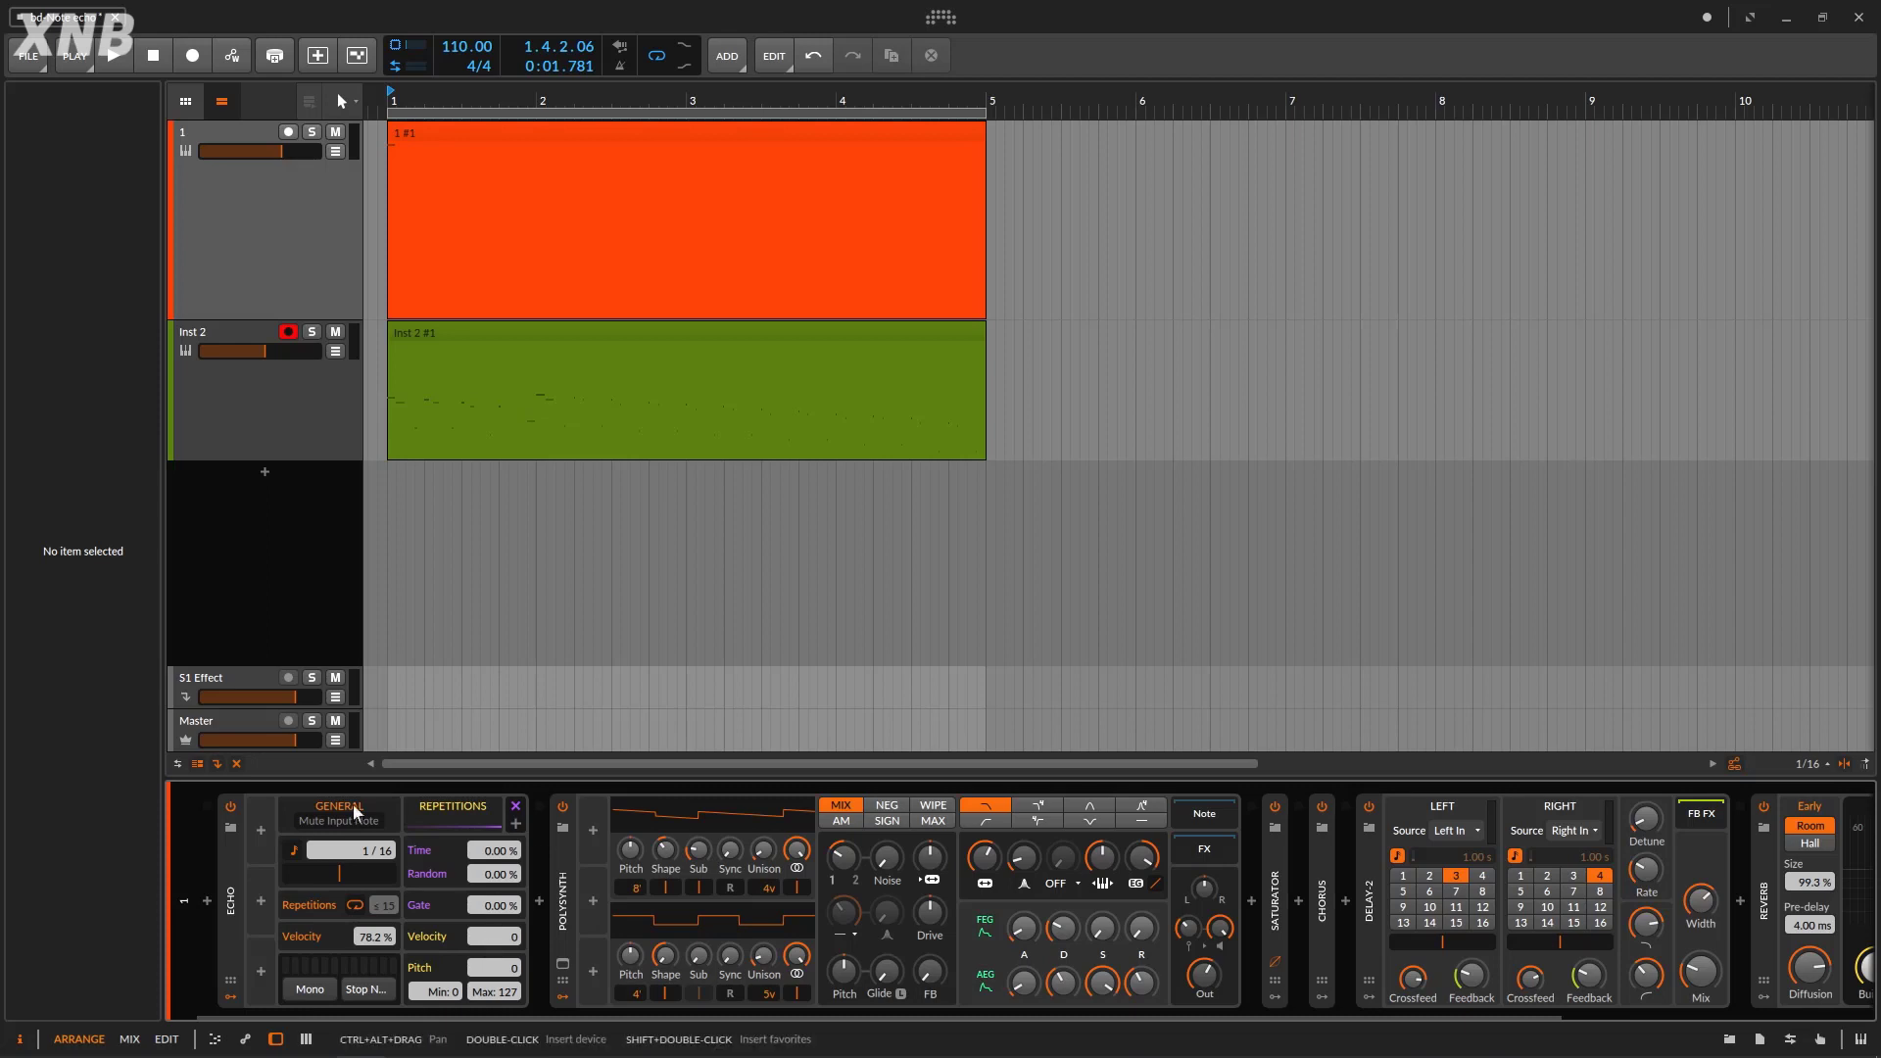
pyautogui.click(531, 333)
pyautogui.press('Delete')
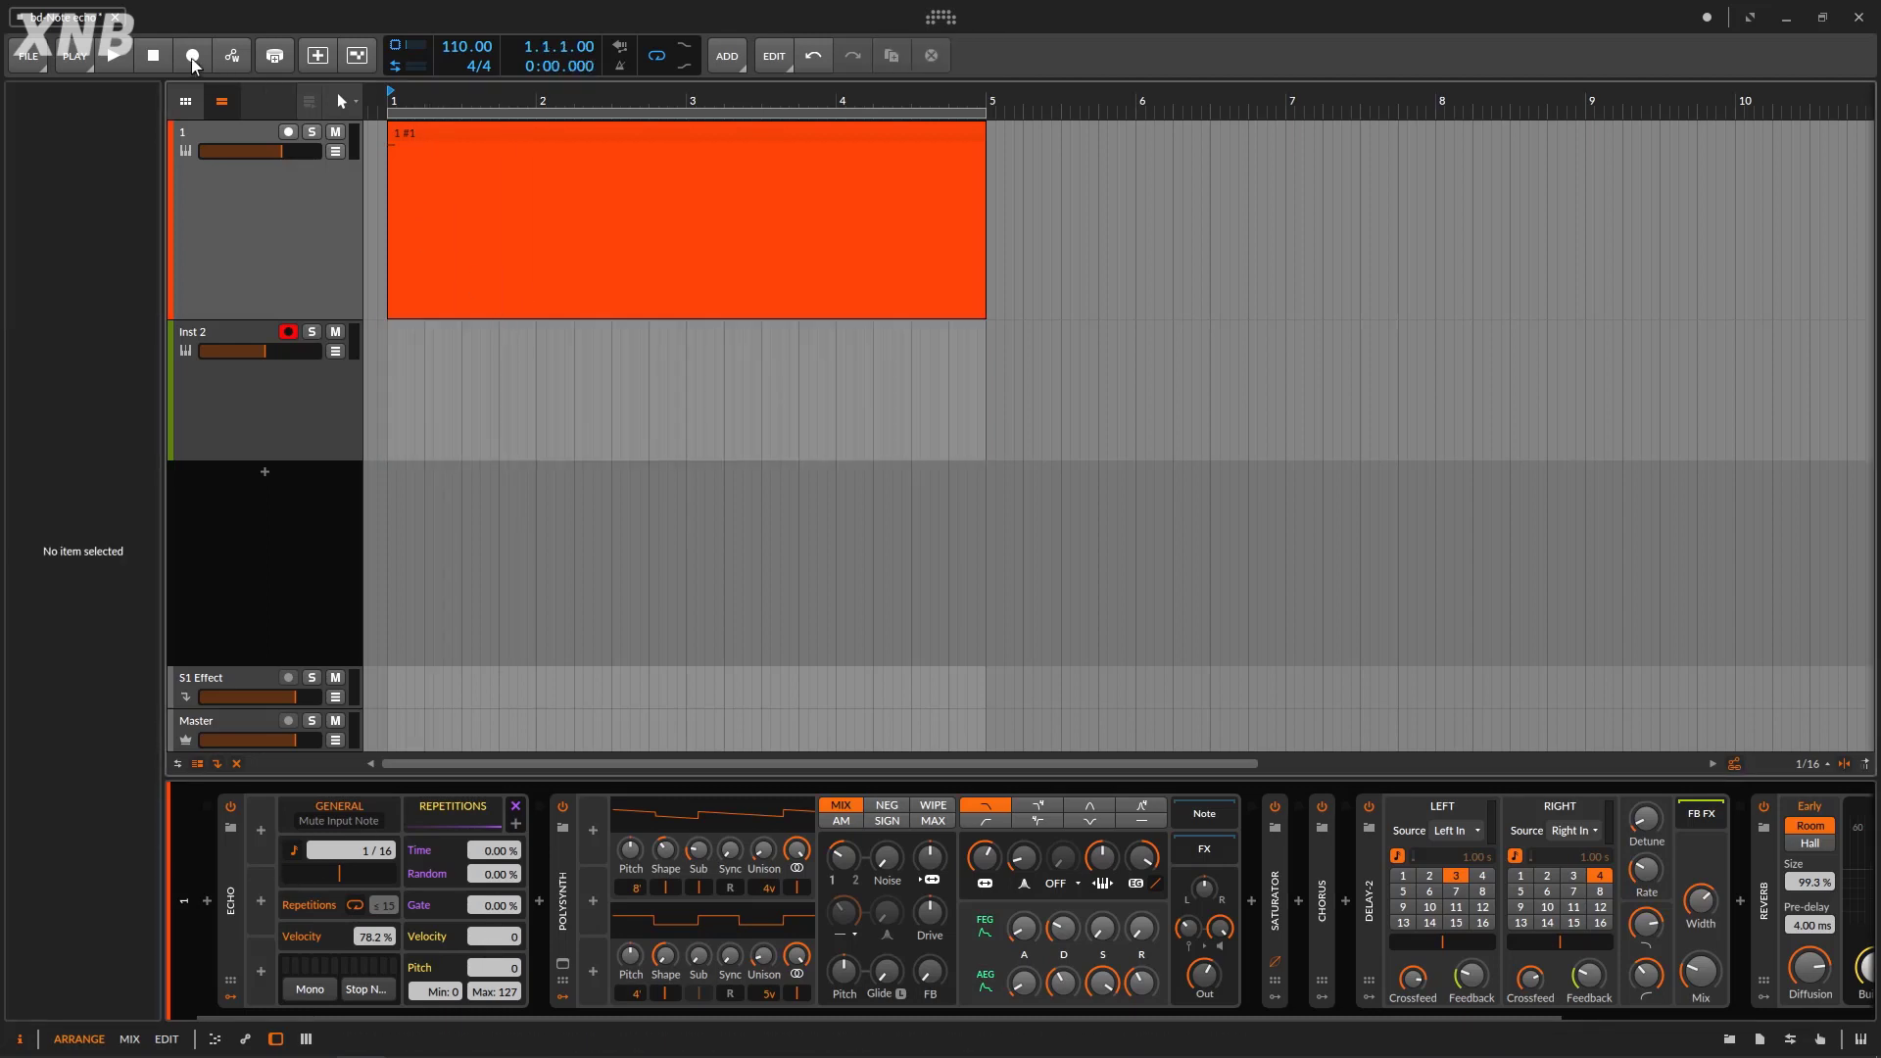
# Record the unmodulated Echo onto Inst 2 while triggering extra pitches from track 1's clip editor keyboard, and stop with track 1's devices shown.
pyautogui.click(192, 57)
pyautogui.click(110, 57)
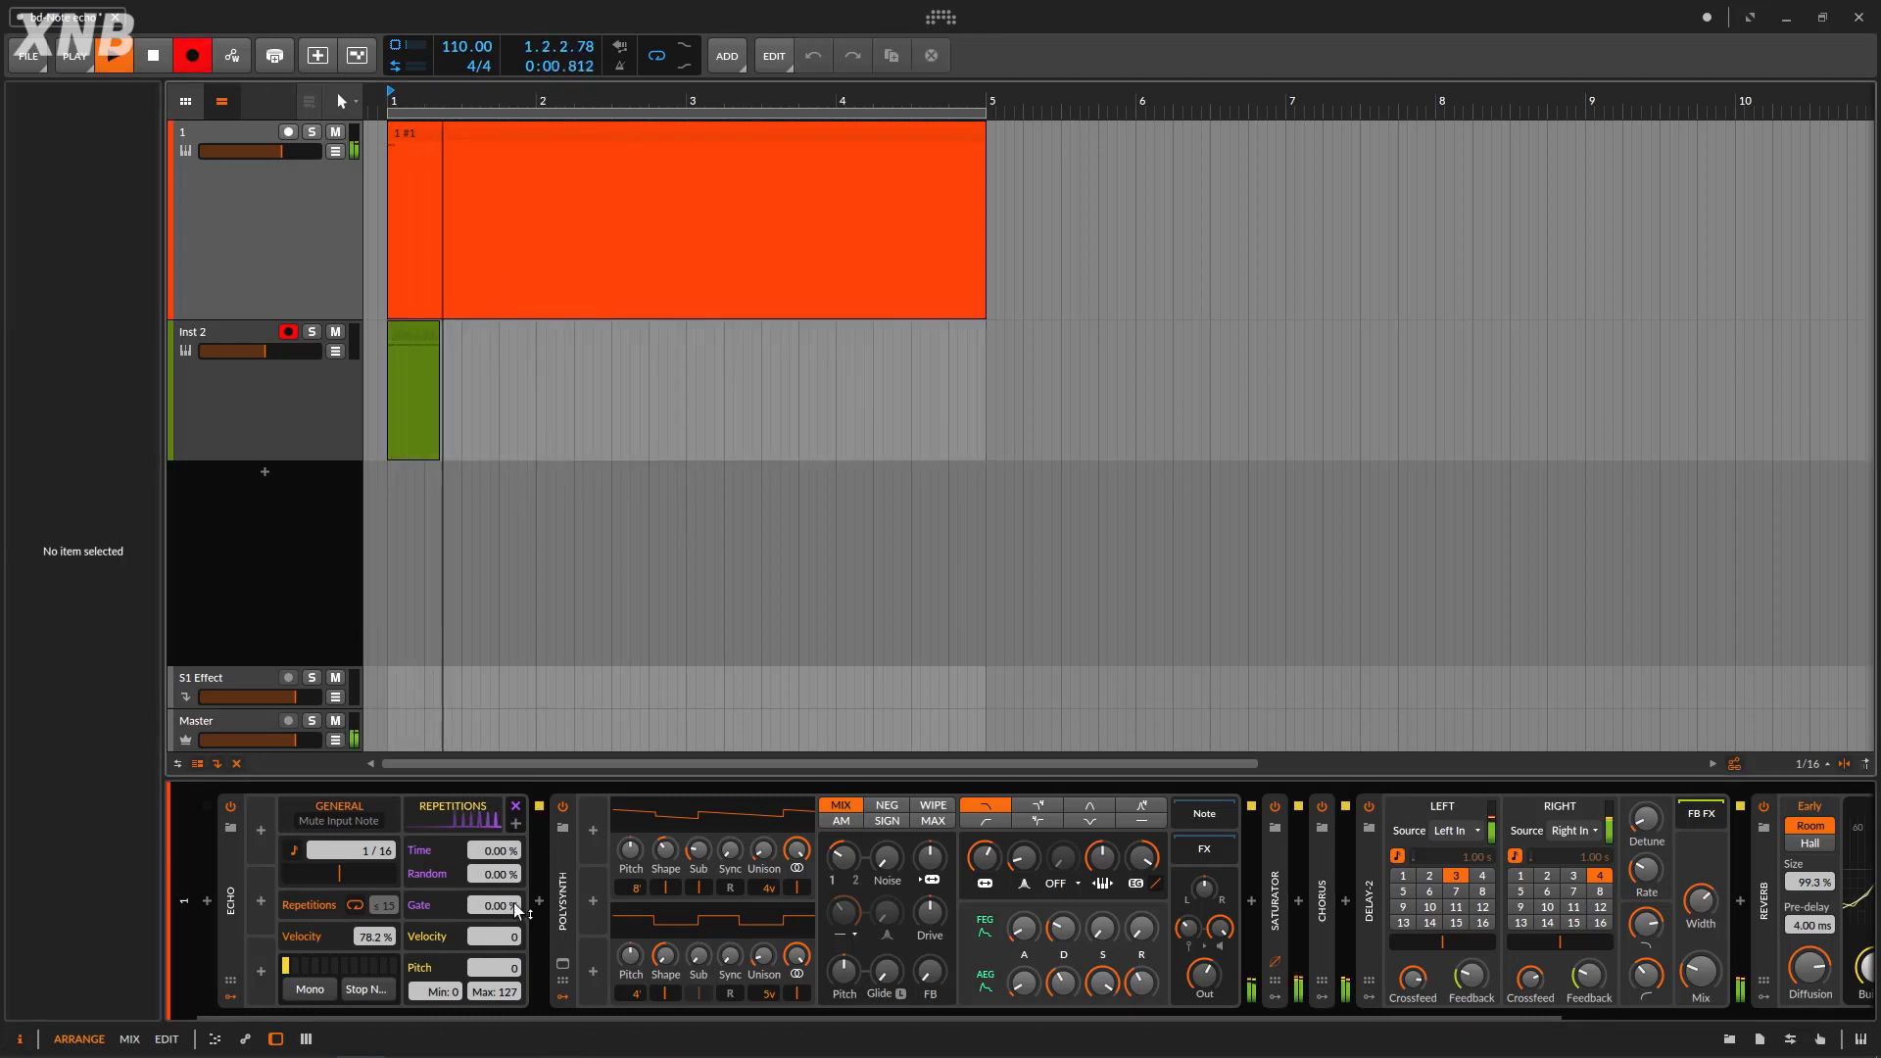
pyautogui.doubleClick(439, 131)
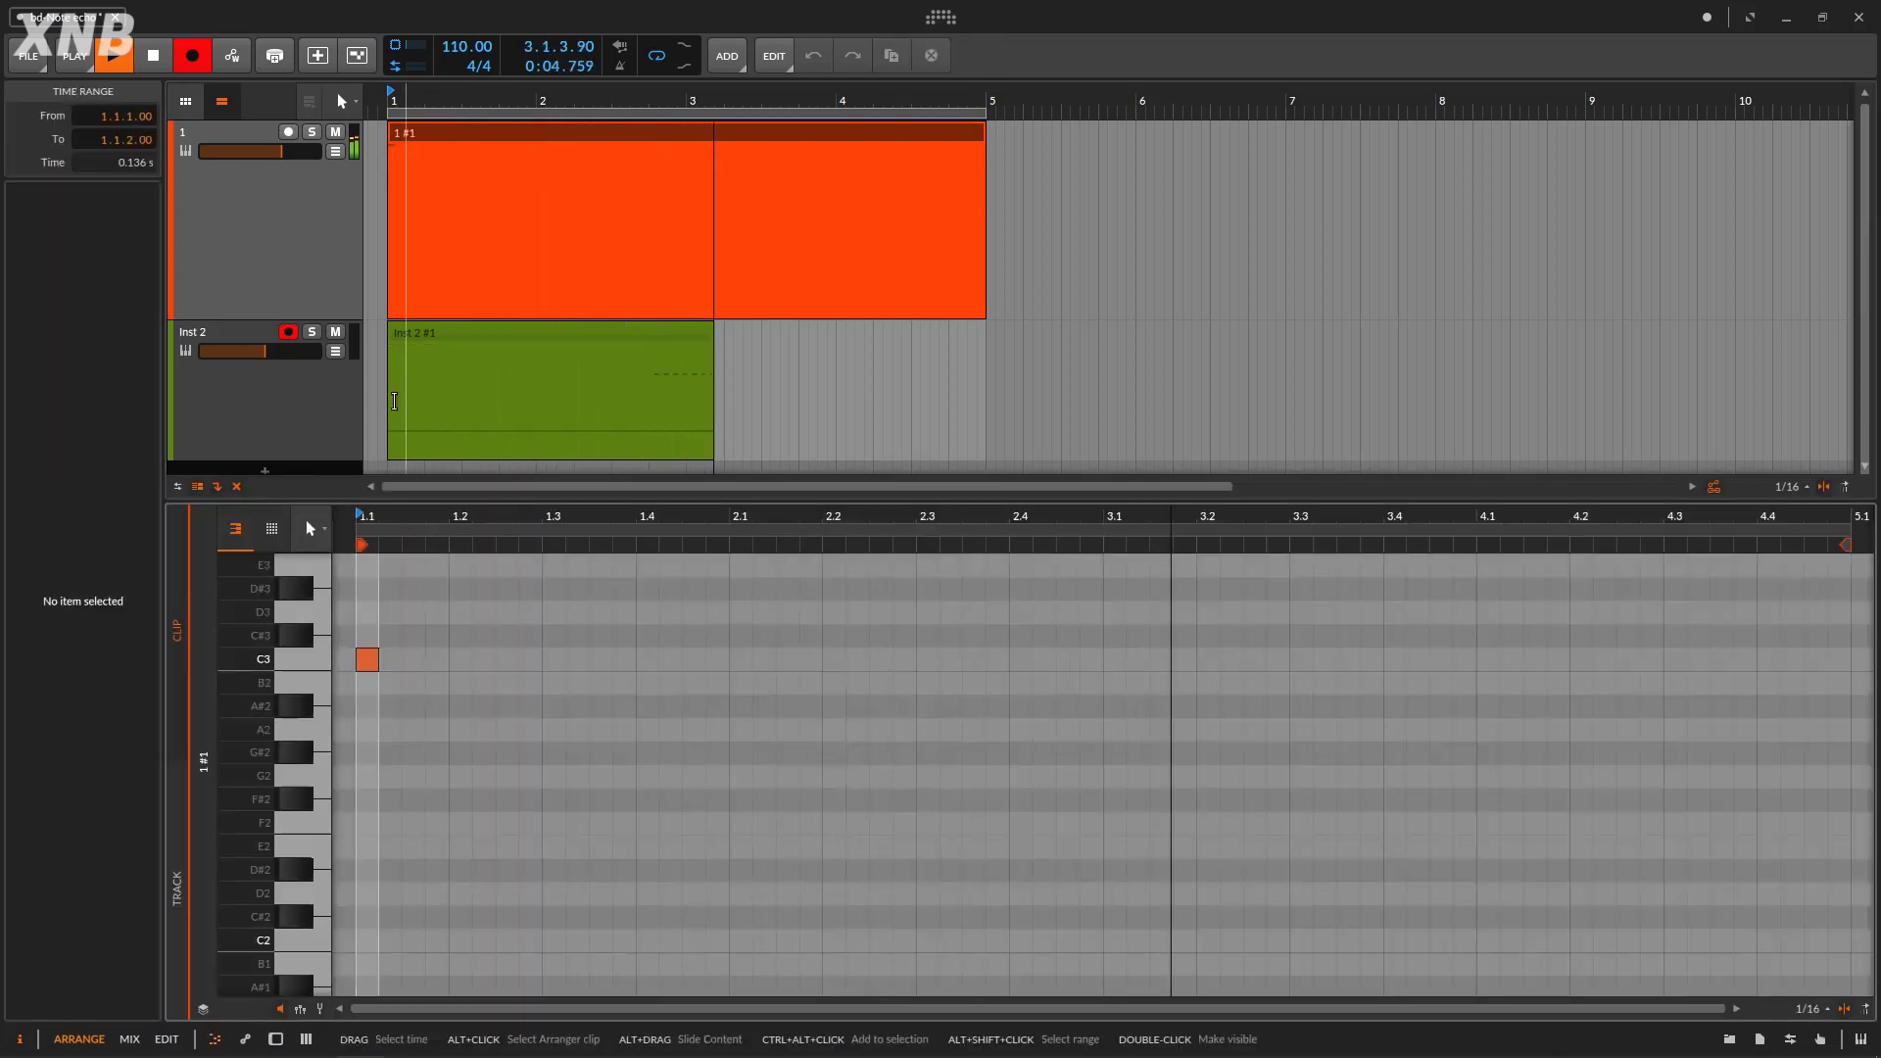
pyautogui.scroll(3, 303, 652)
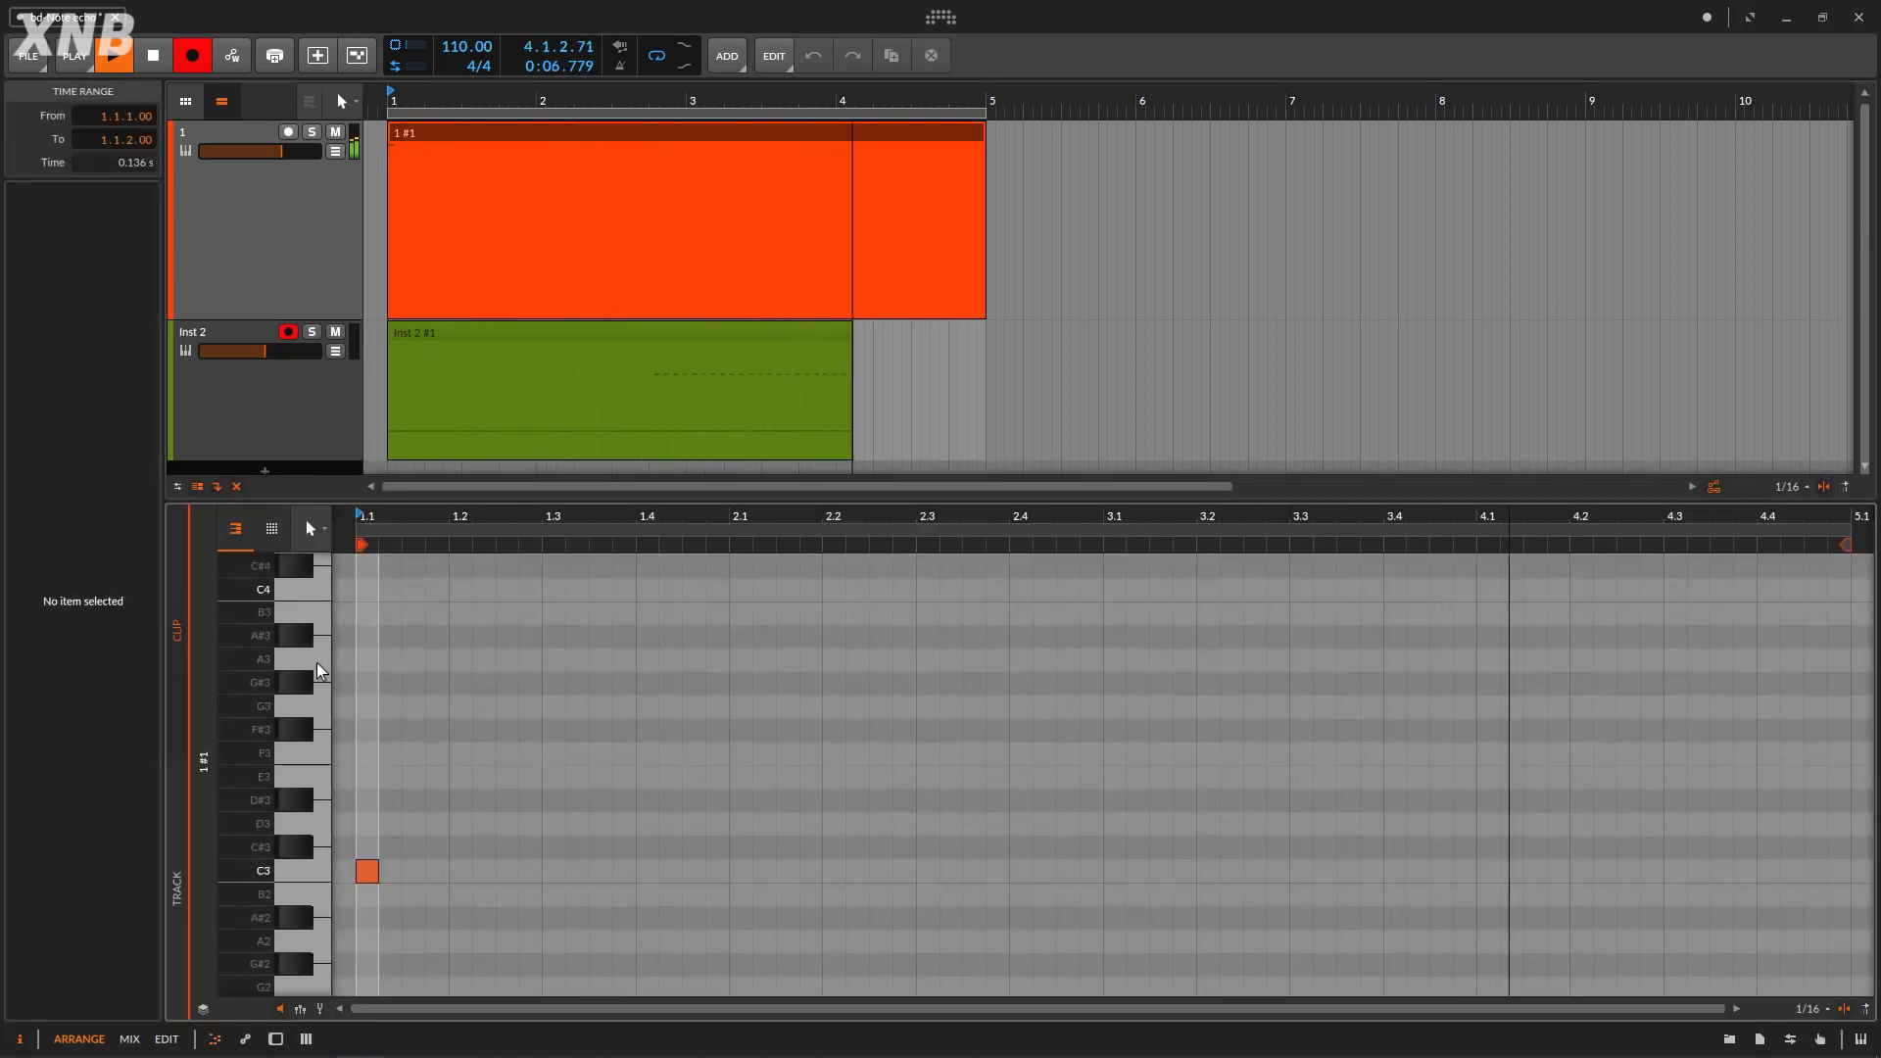
pyautogui.scroll(-5, 363, 783)
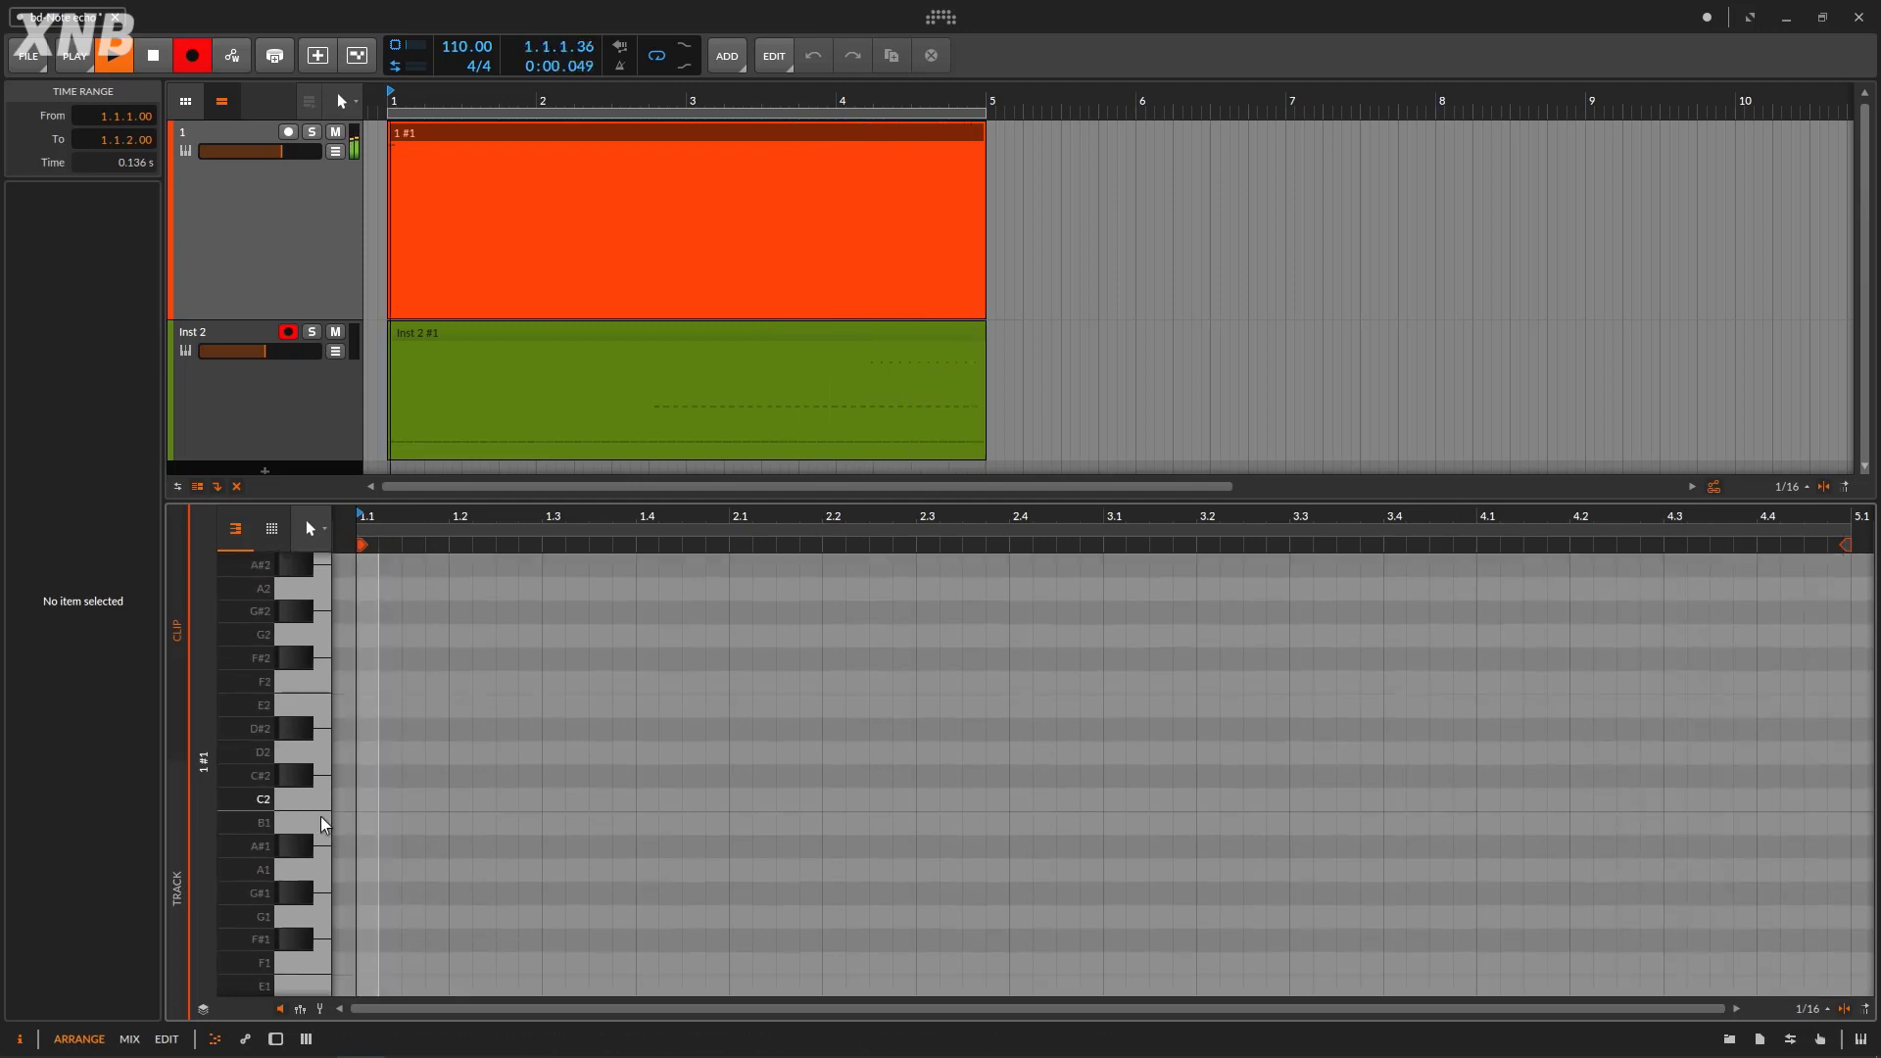
pyautogui.doubleClick(311, 260)
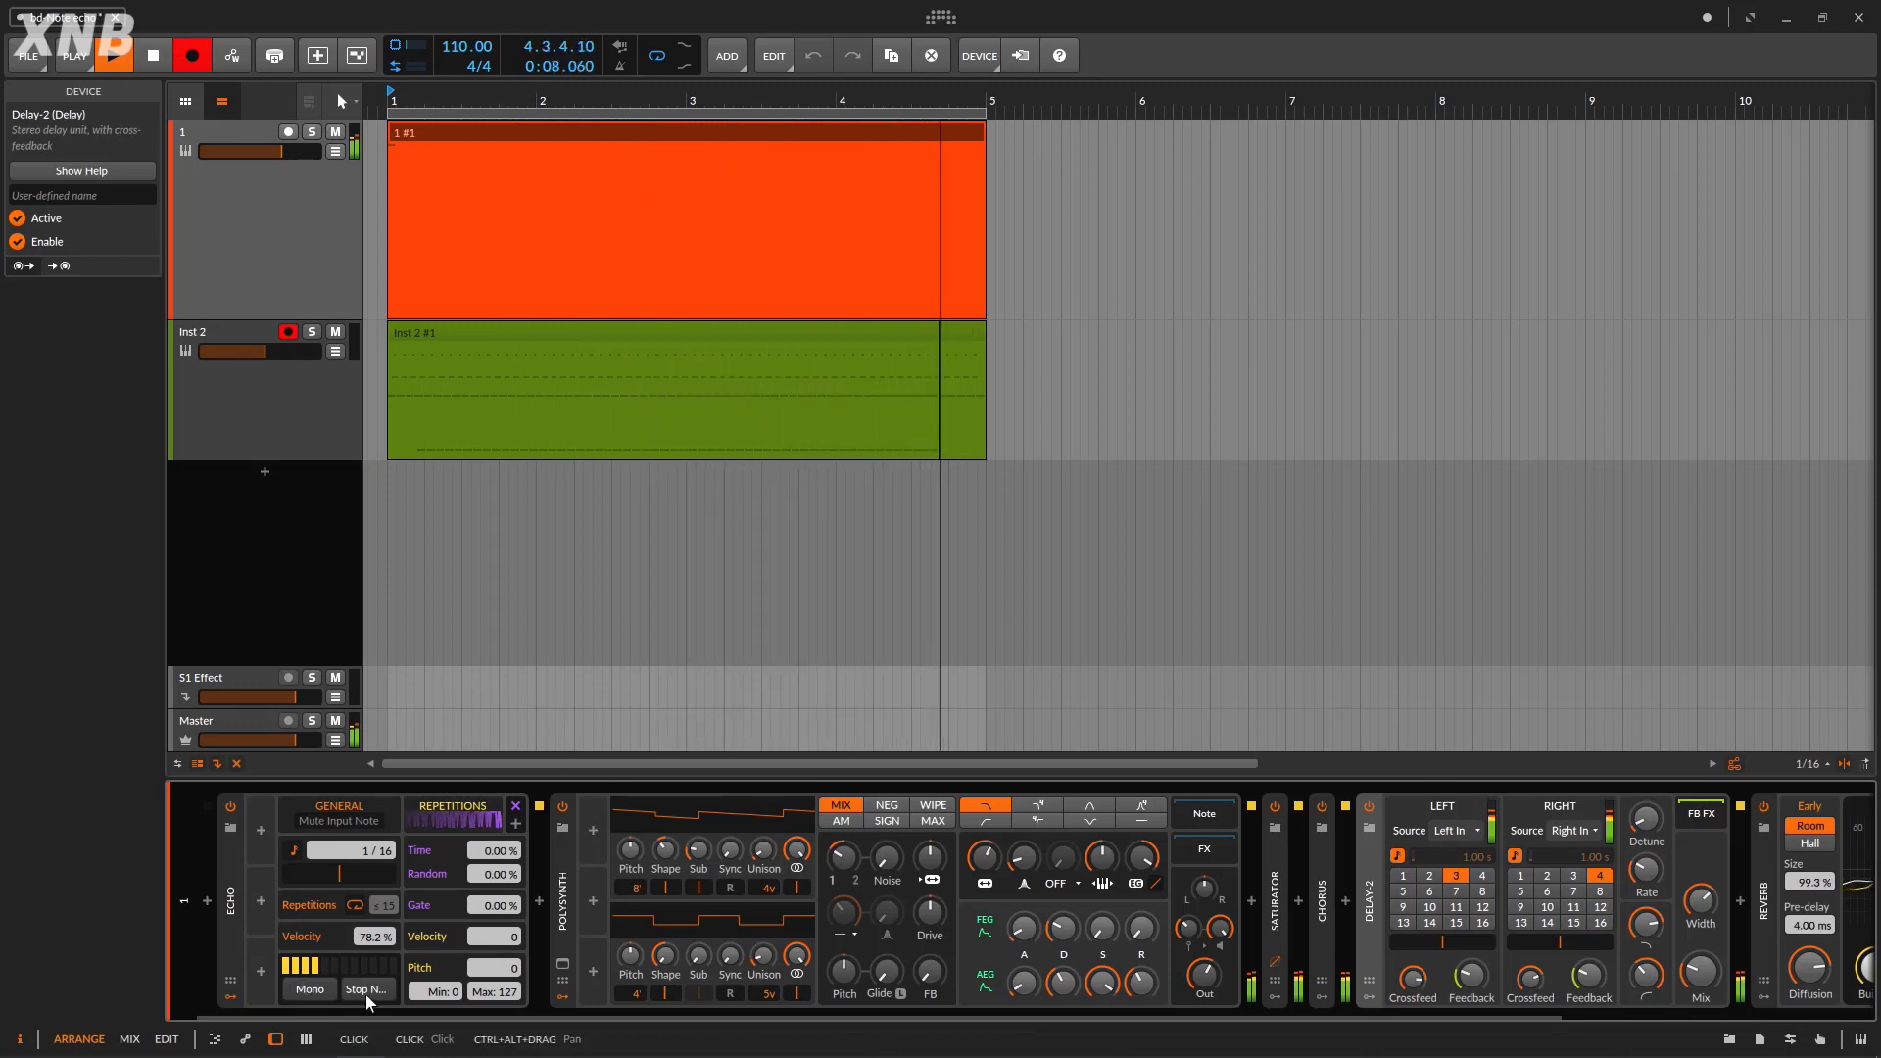
pyautogui.click(163, 59)
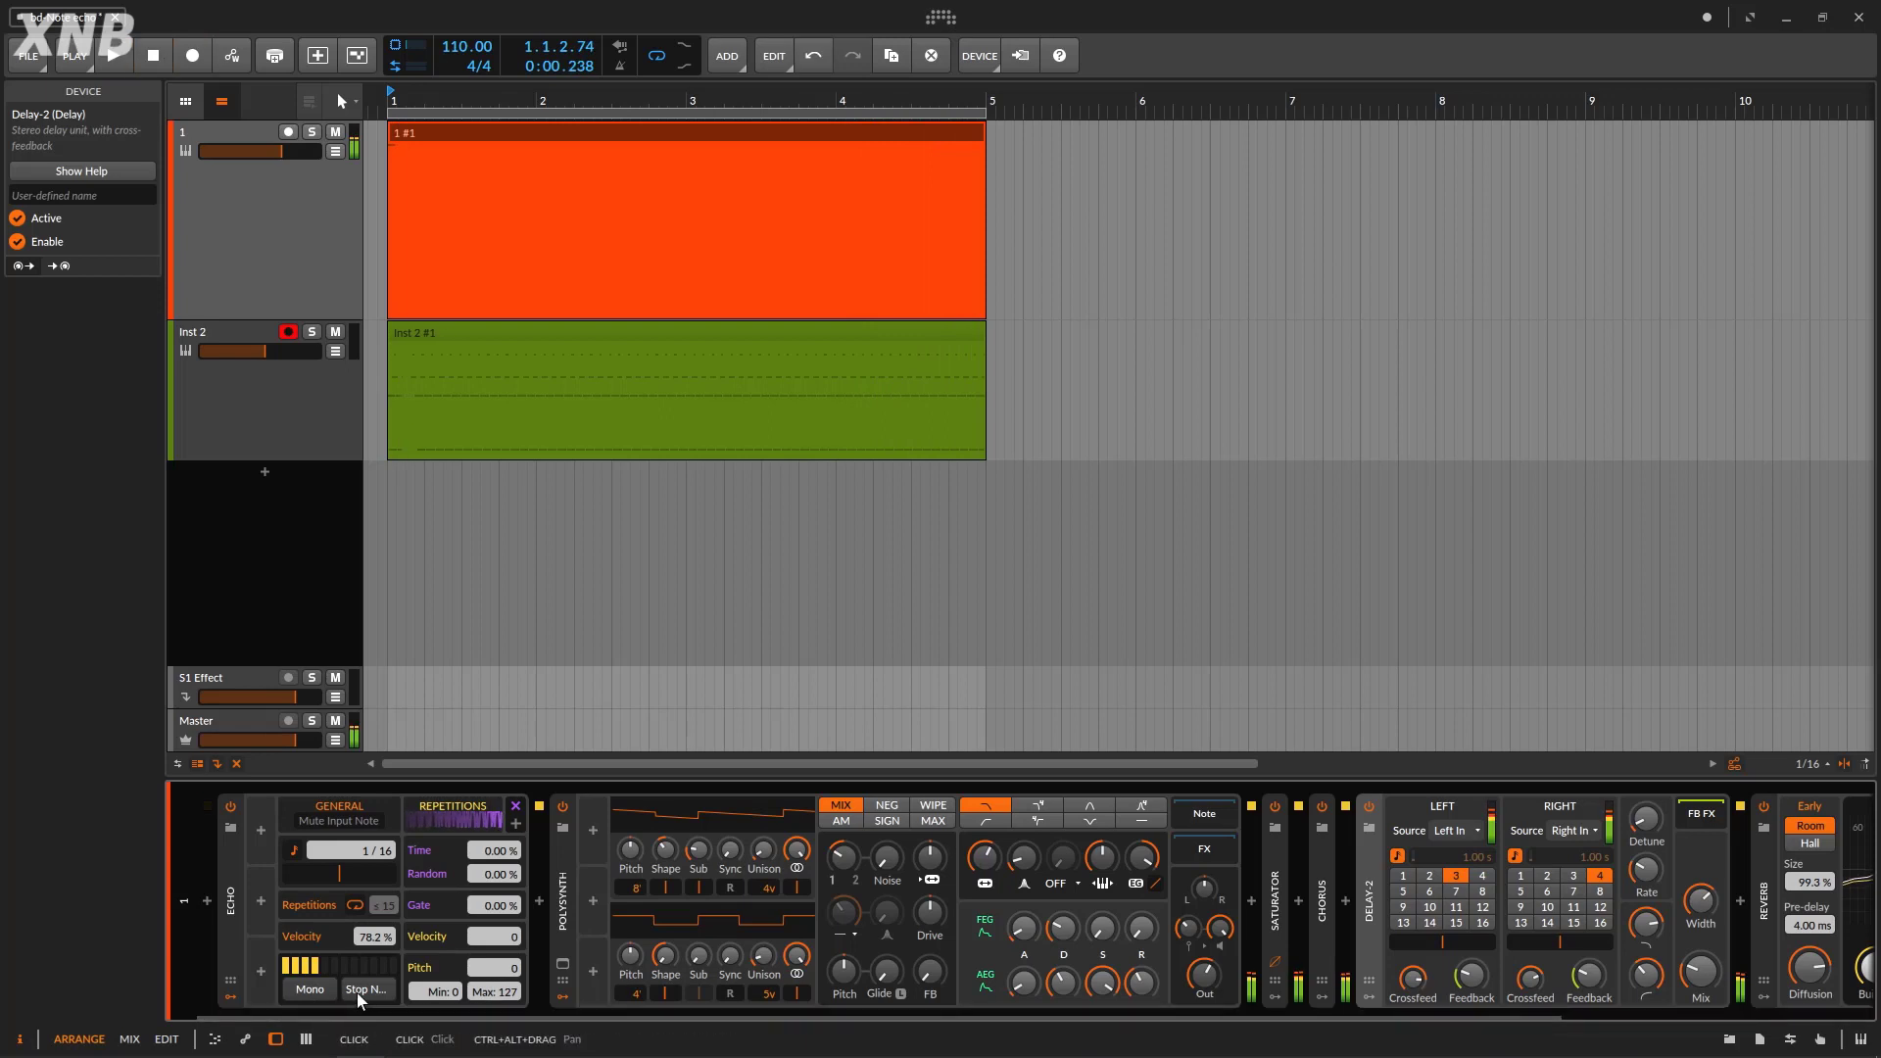
# Enable Mono on the Echo and delete the recorded Inst 2 clip.
pyautogui.click(331, 989)
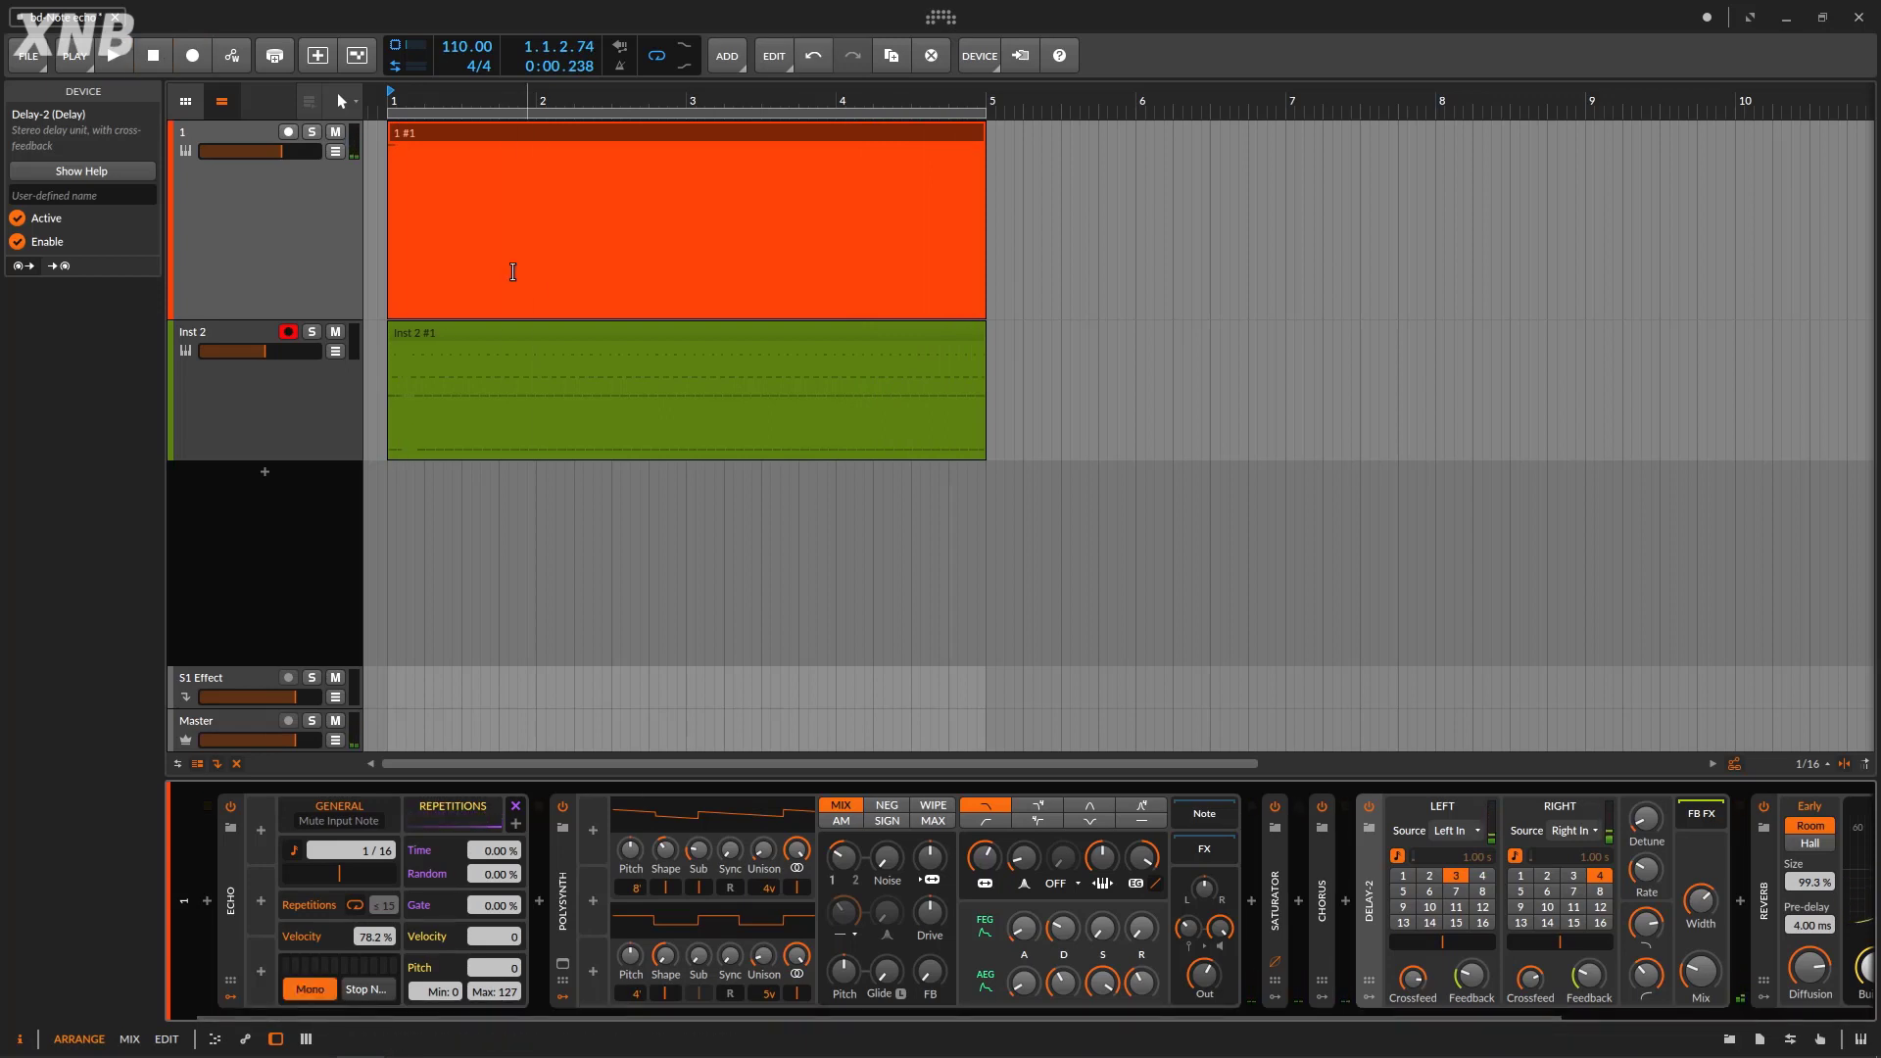
pyautogui.click(462, 333)
pyautogui.press('Delete')
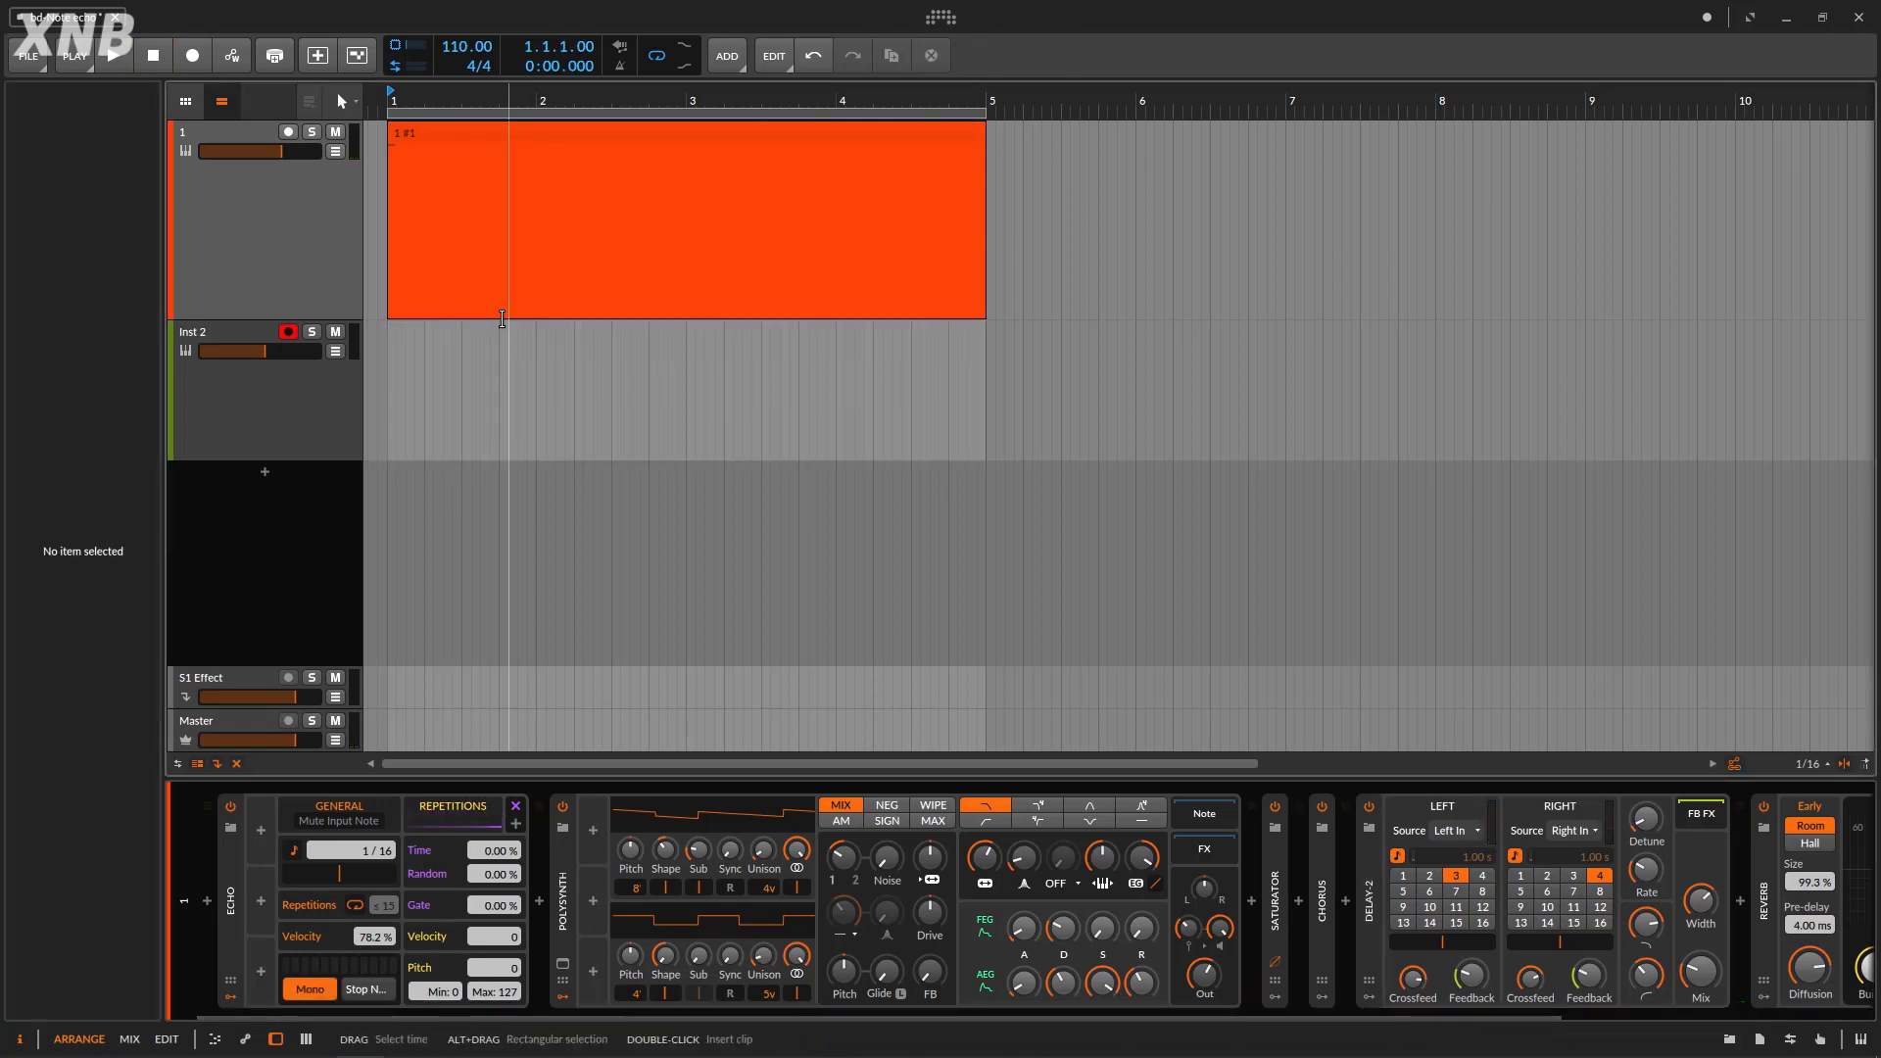
# Record the Mono Echo onto Inst 2 while triggering low and high pitches from track 1's clip editor keyboard, stopping with track 1's devices shown.
pyautogui.doubleClick(439, 133)
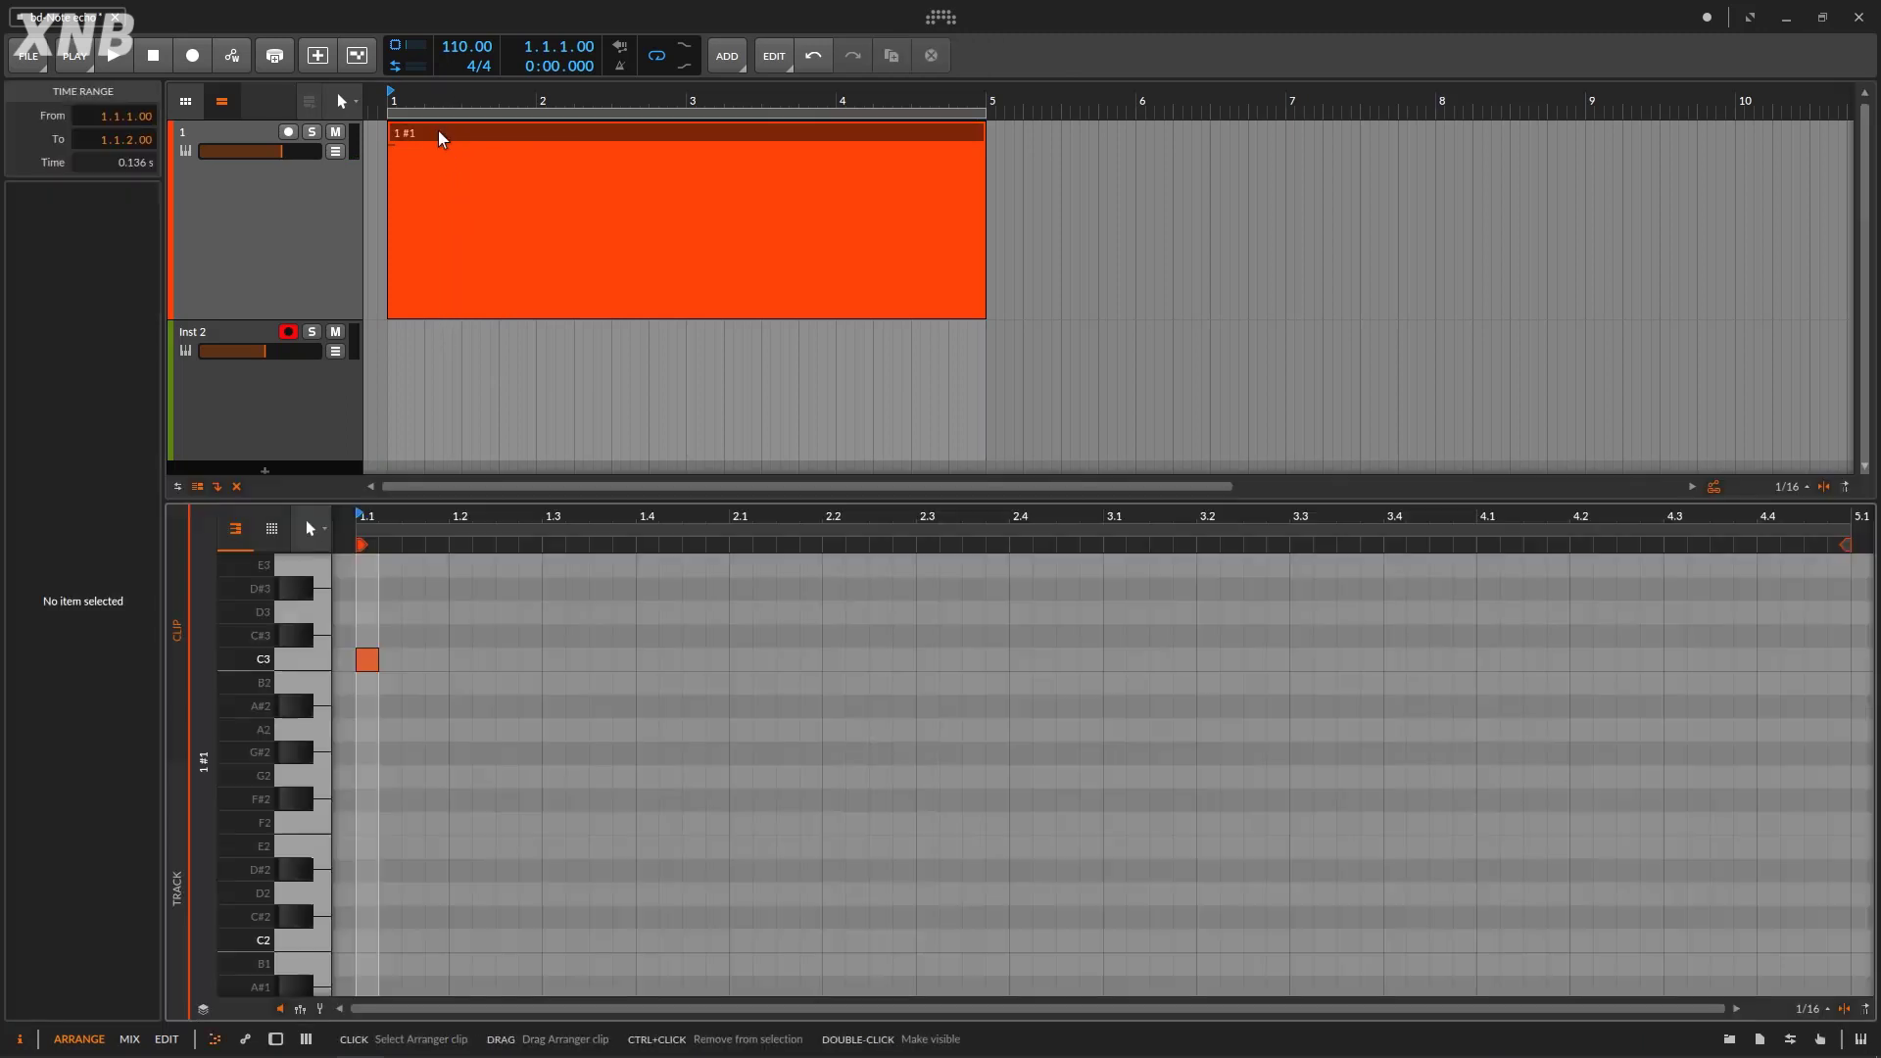
pyautogui.click(201, 61)
pyautogui.click(107, 64)
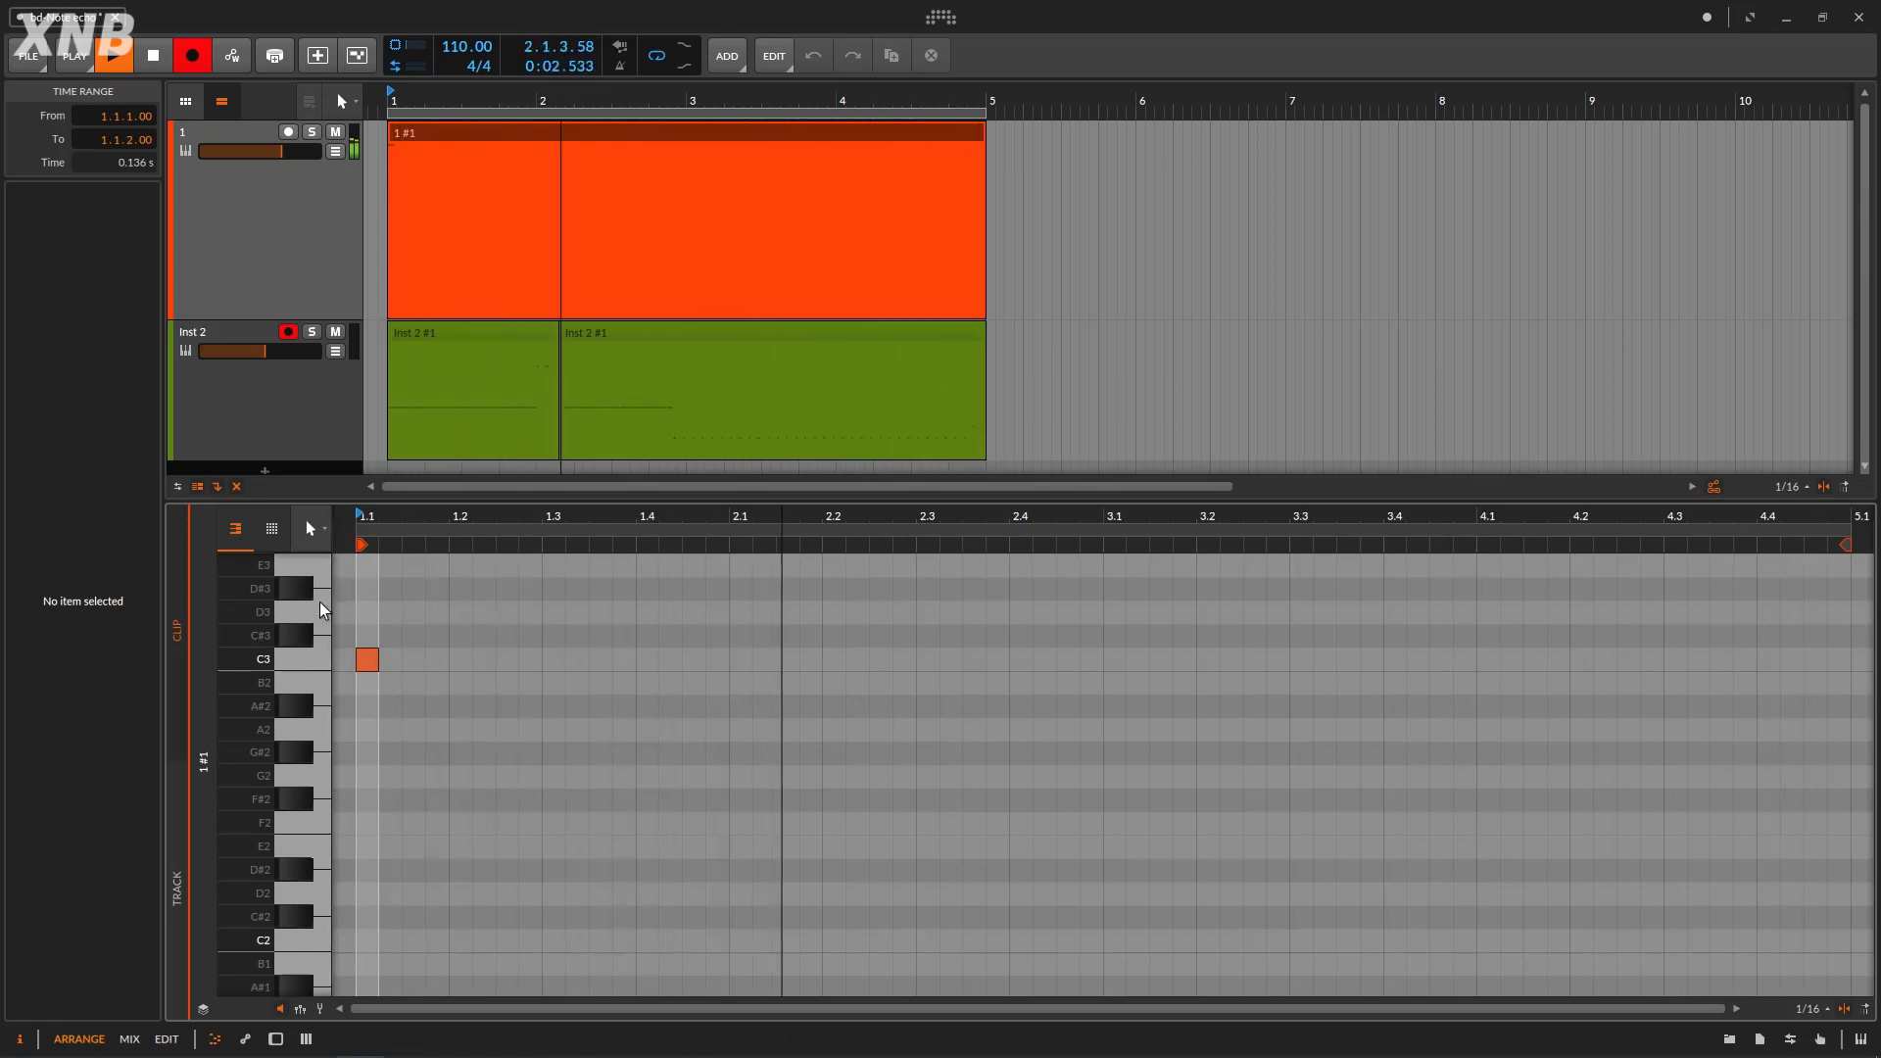
pyautogui.scroll(3, 323, 604)
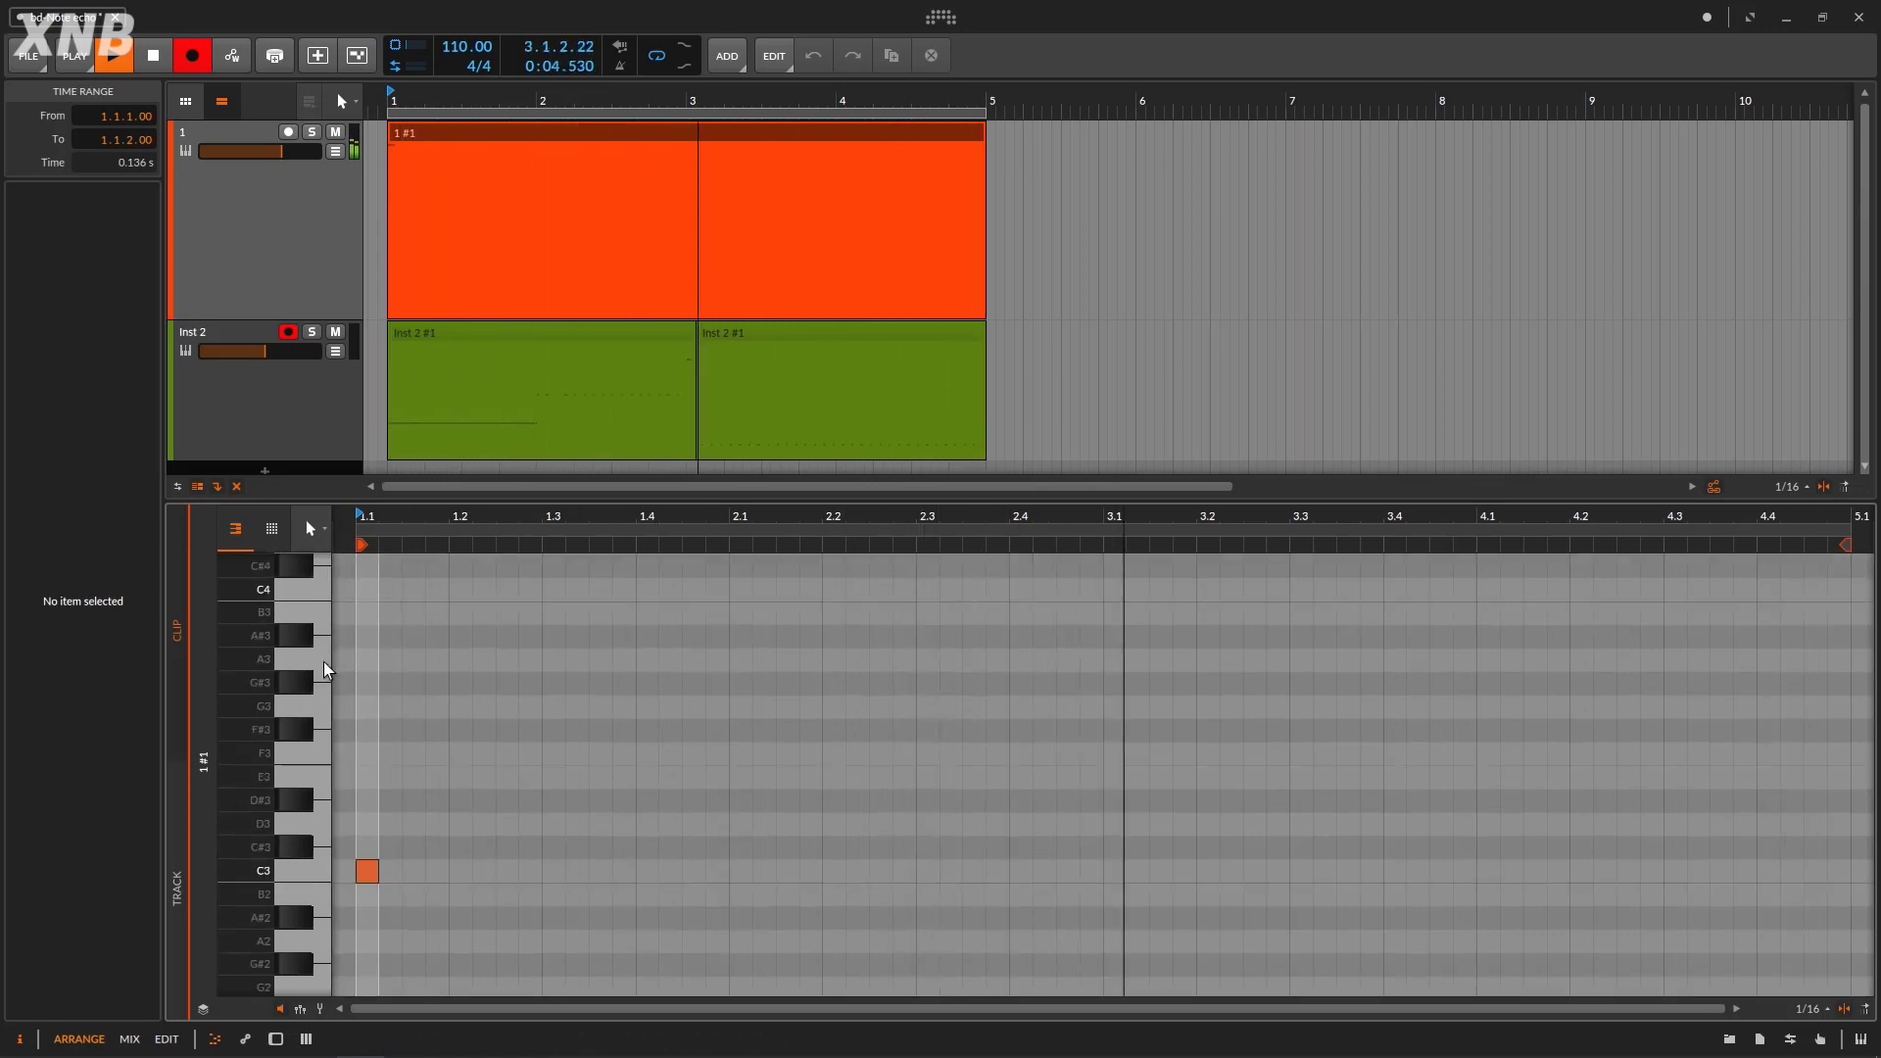
pyautogui.scroll(-3, 329, 848)
pyautogui.scroll(1, 332, 852)
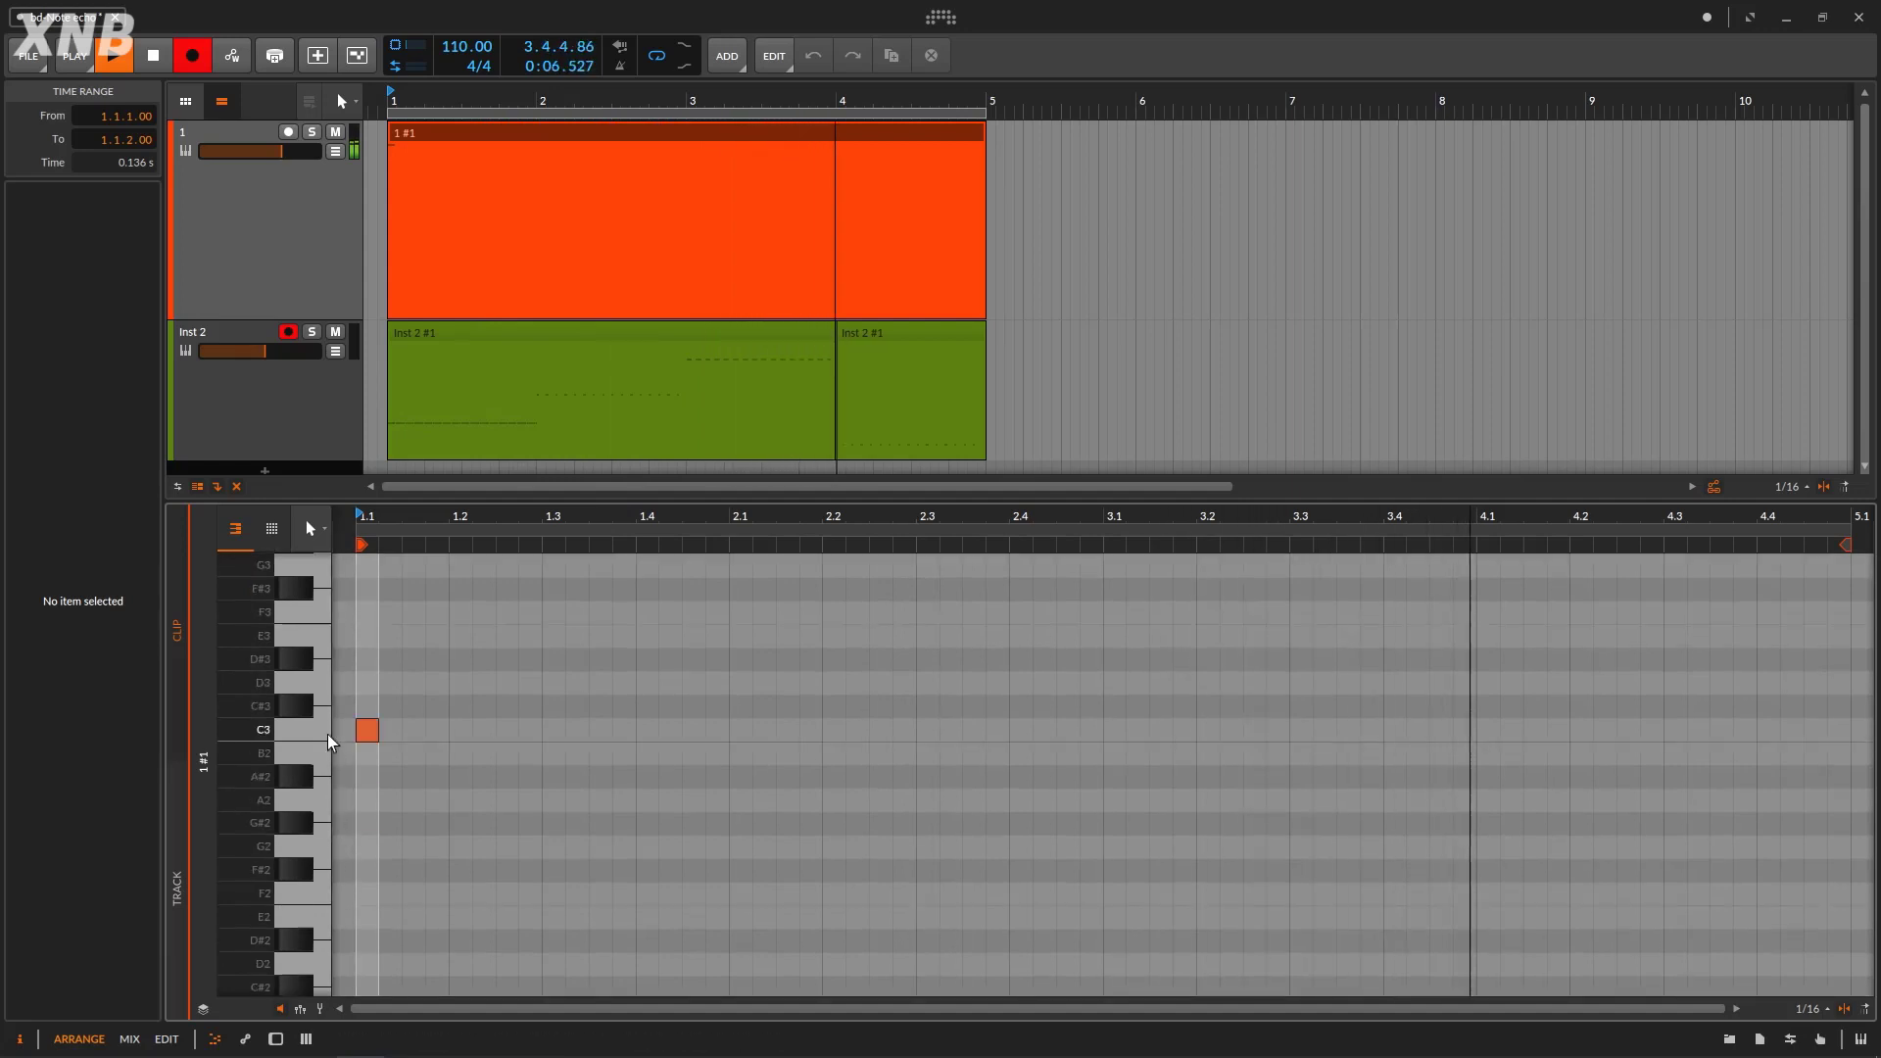
pyautogui.scroll(4, 329, 686)
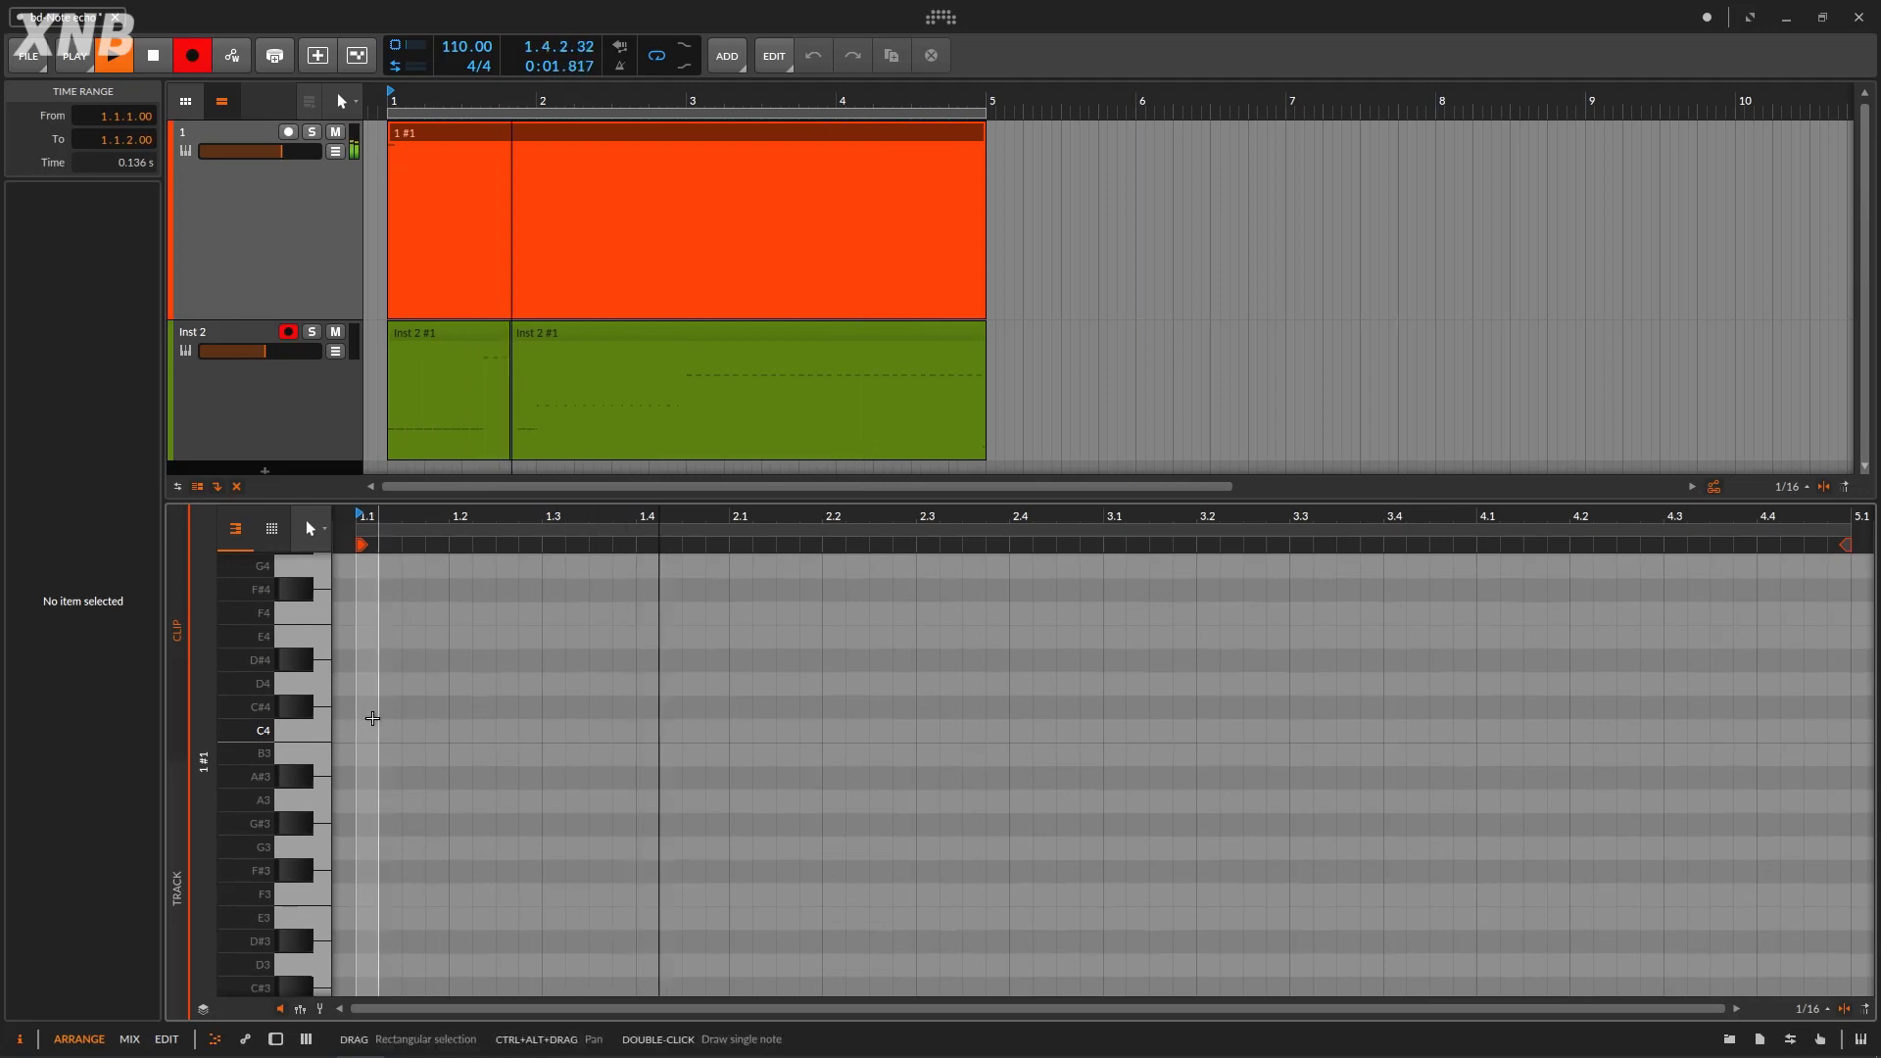
pyautogui.scroll(-8, 350, 736)
pyautogui.scroll(-4, 351, 736)
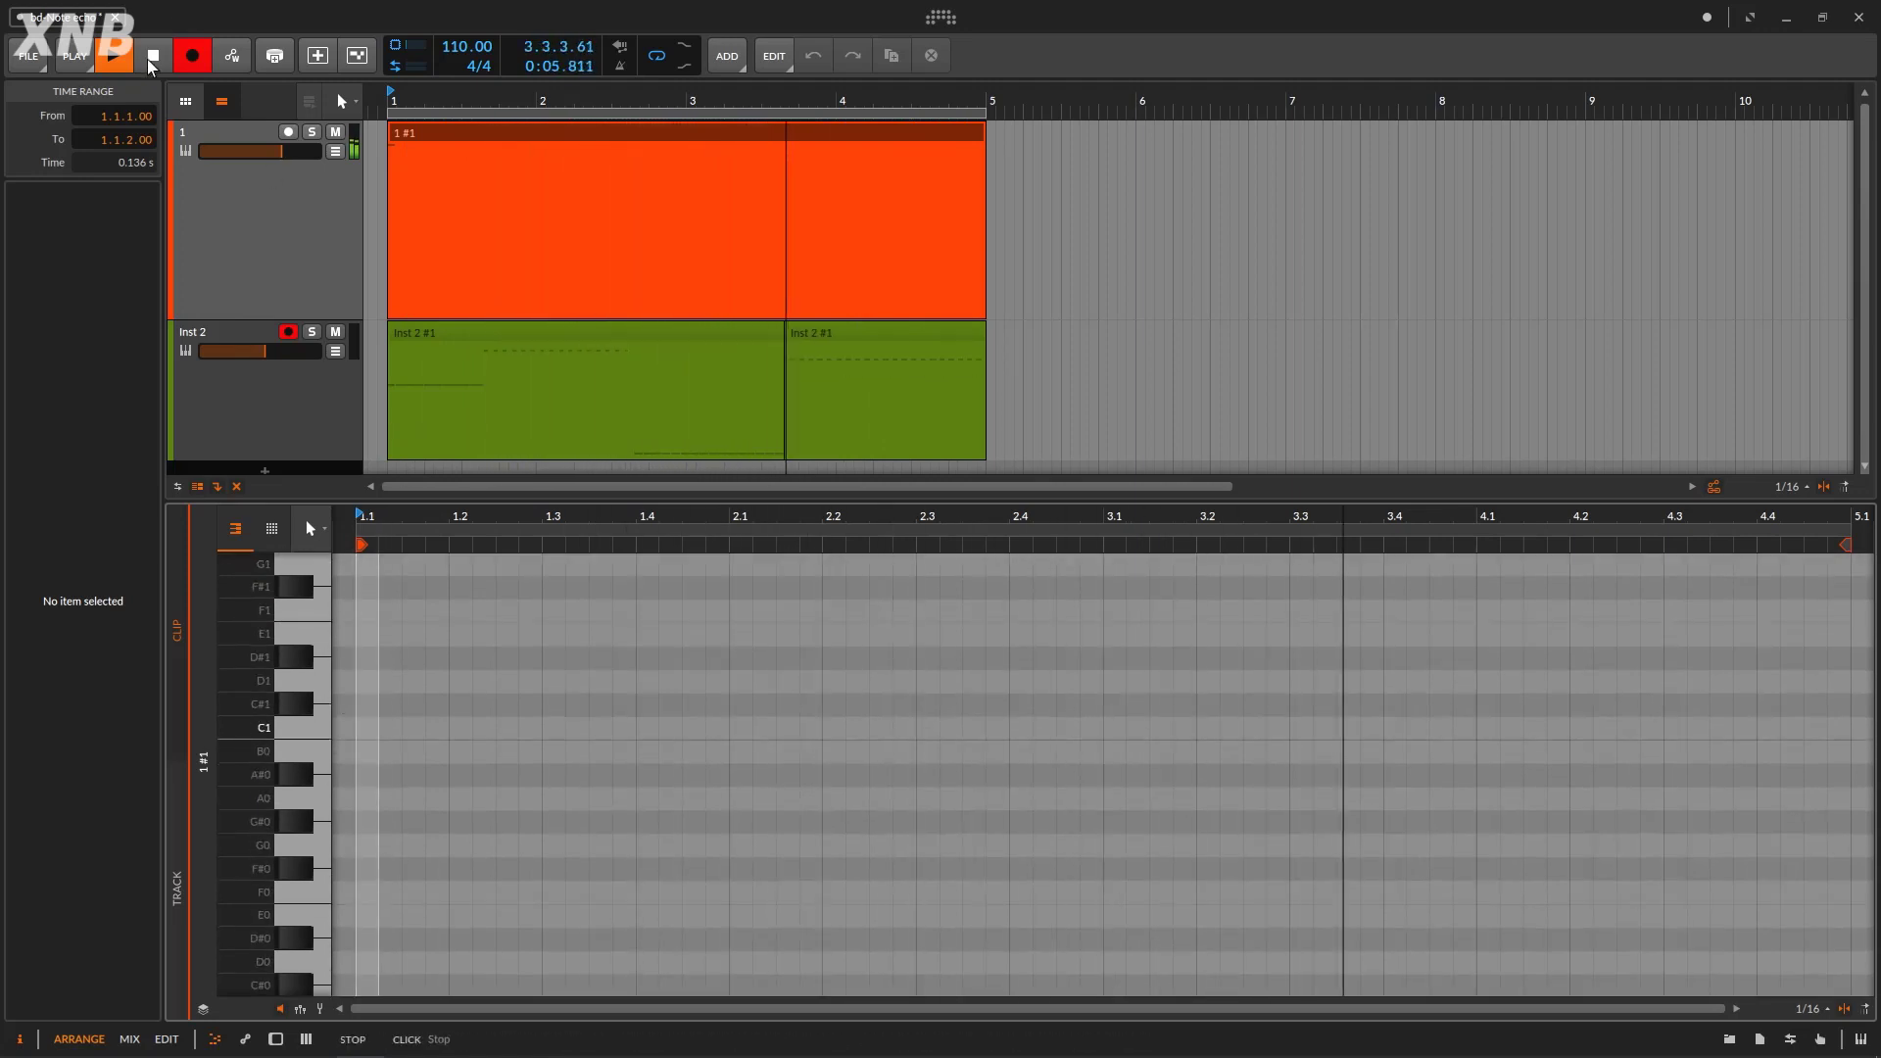
pyautogui.click(223, 219)
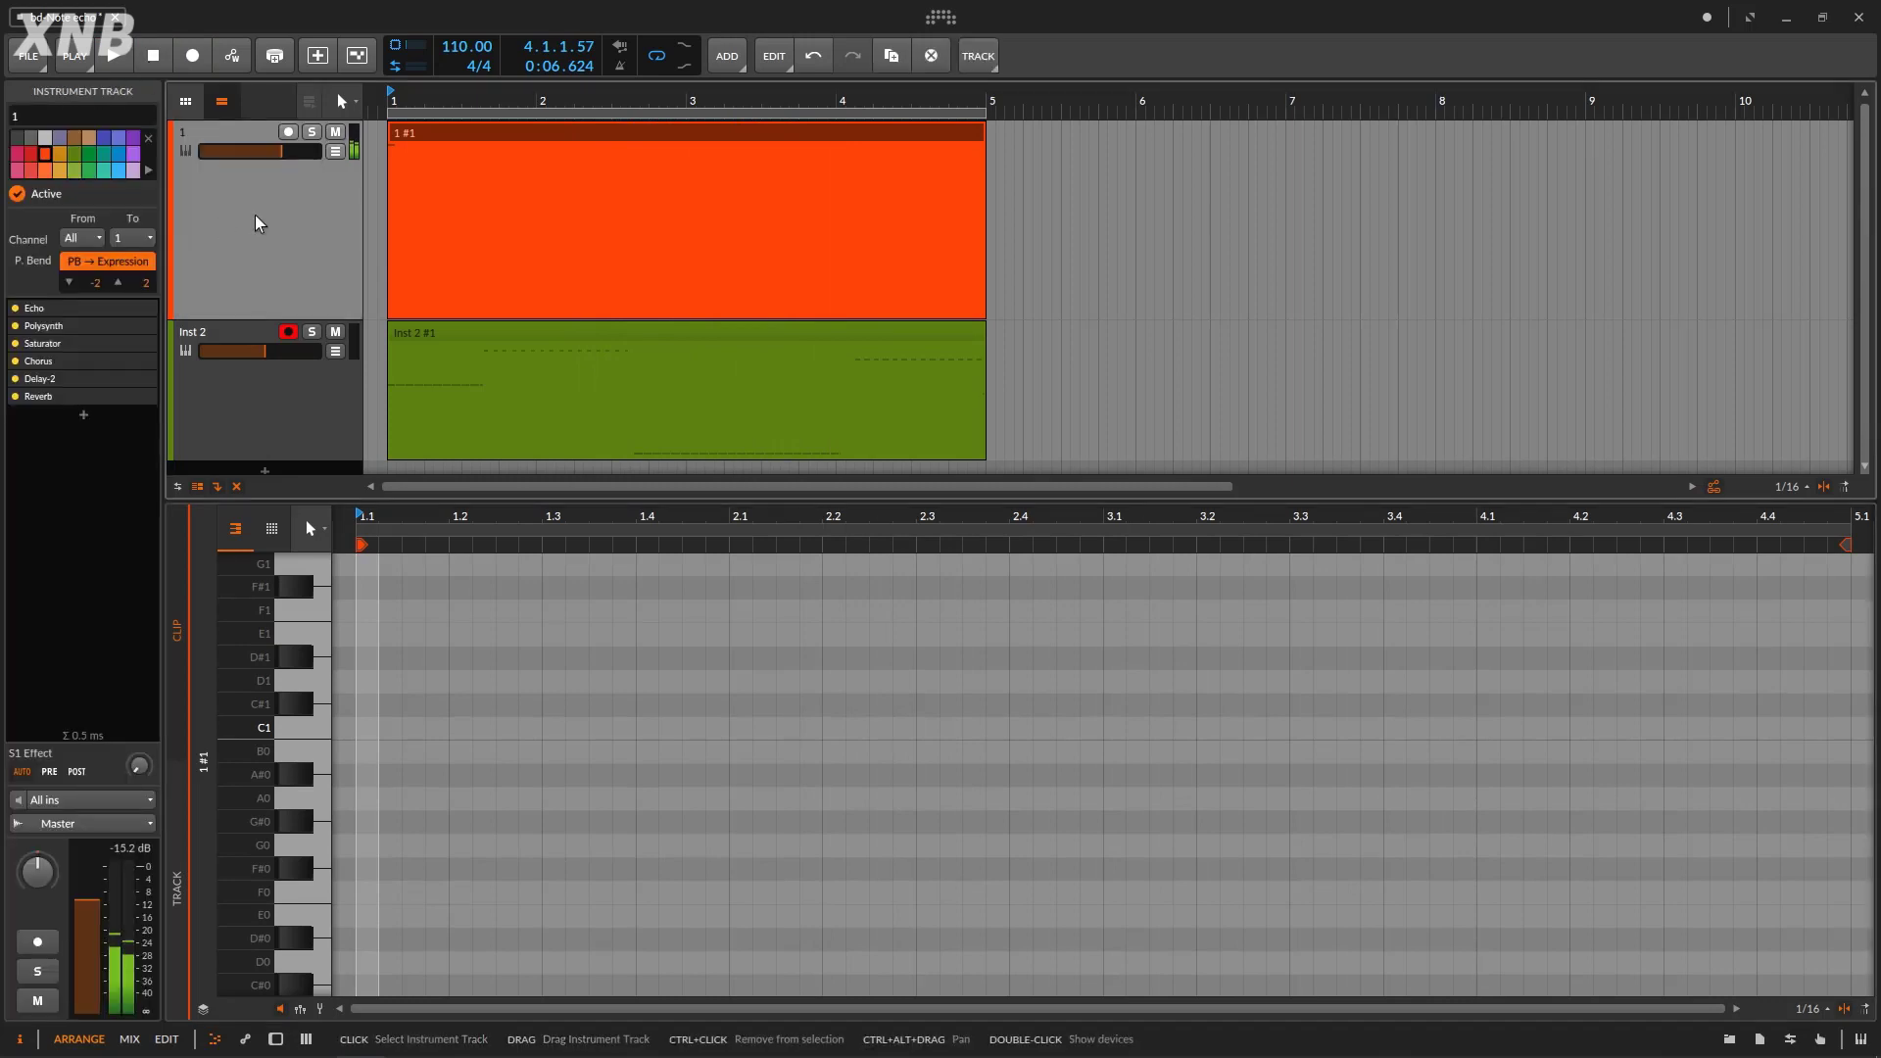
pyautogui.press('d')
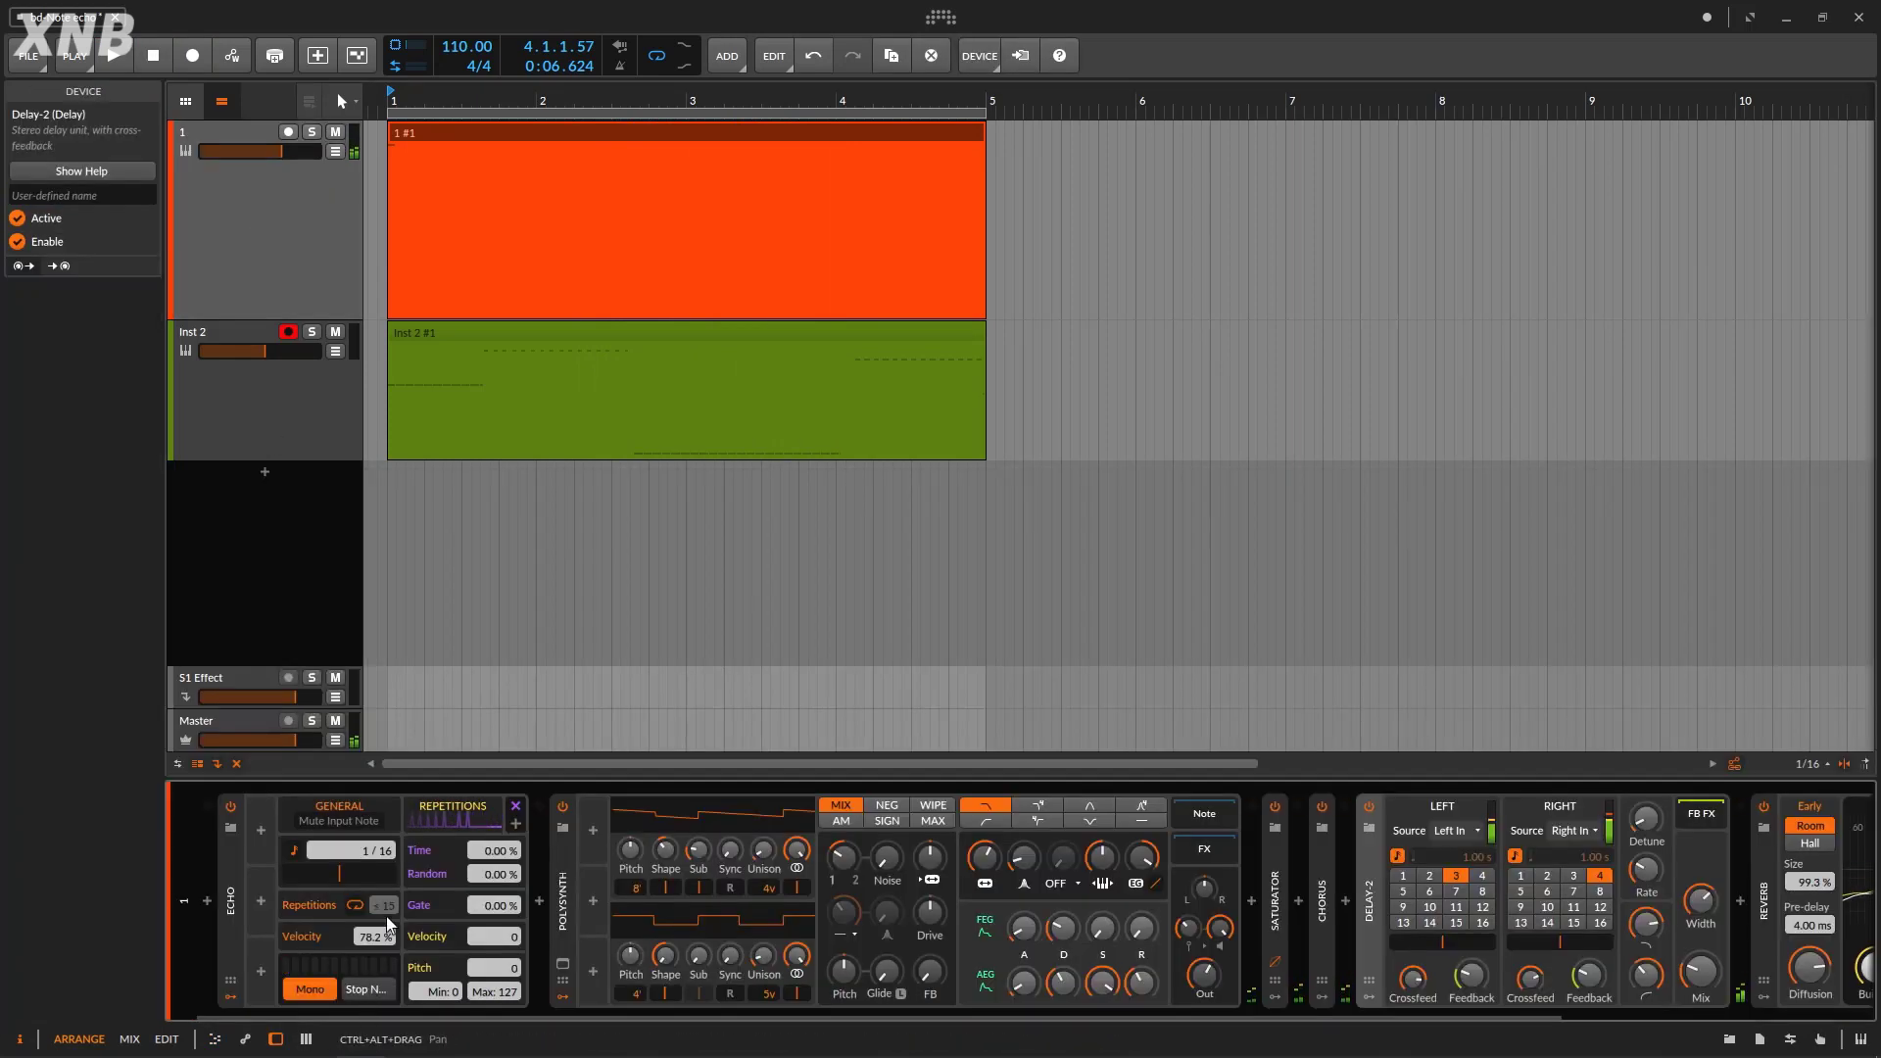